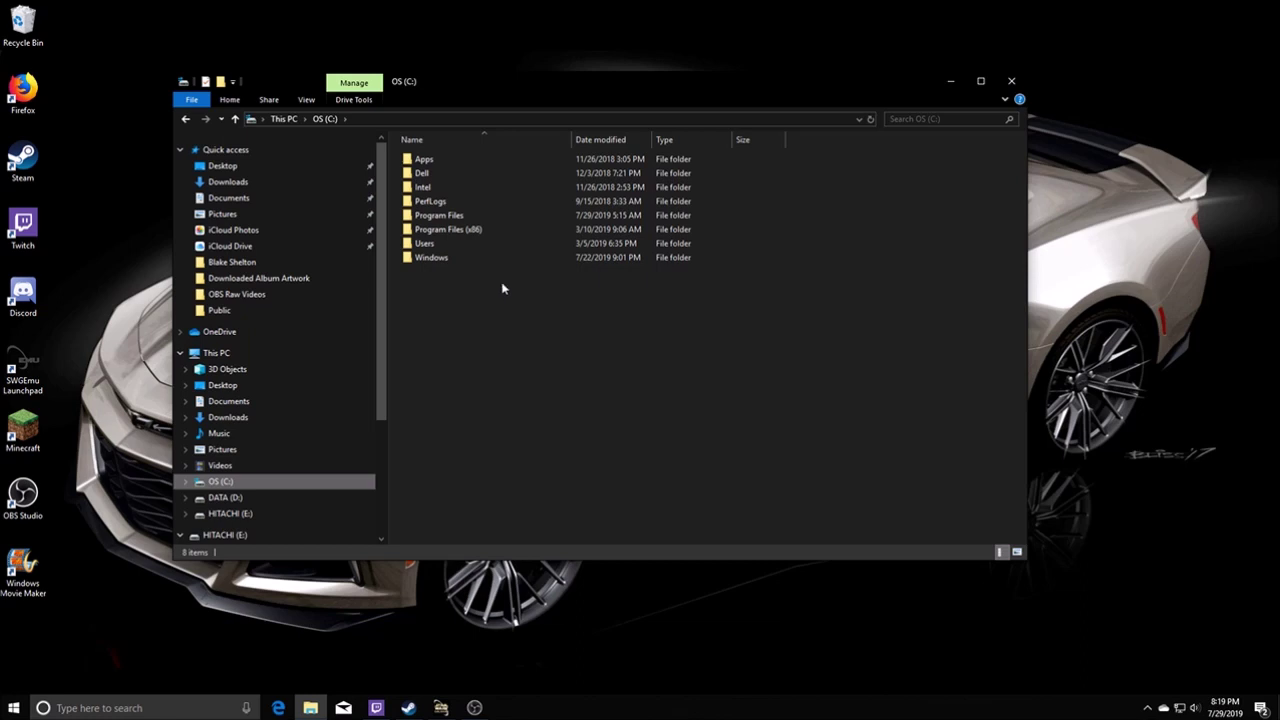
Open the Car Mechanic Simulator 2018 folder inside Program Files (x86), Steam, steamapps, common
double_click(467, 233)
scroll(475, 378, "down", 2)
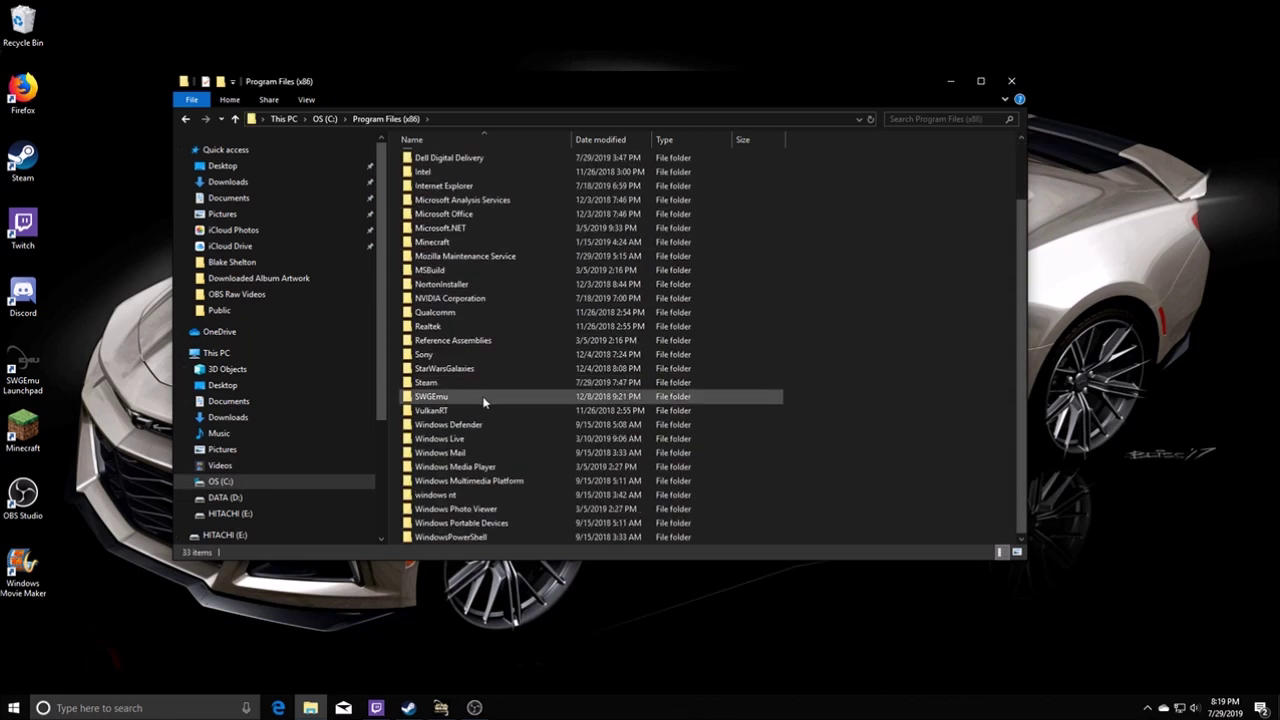
double_click(455, 386)
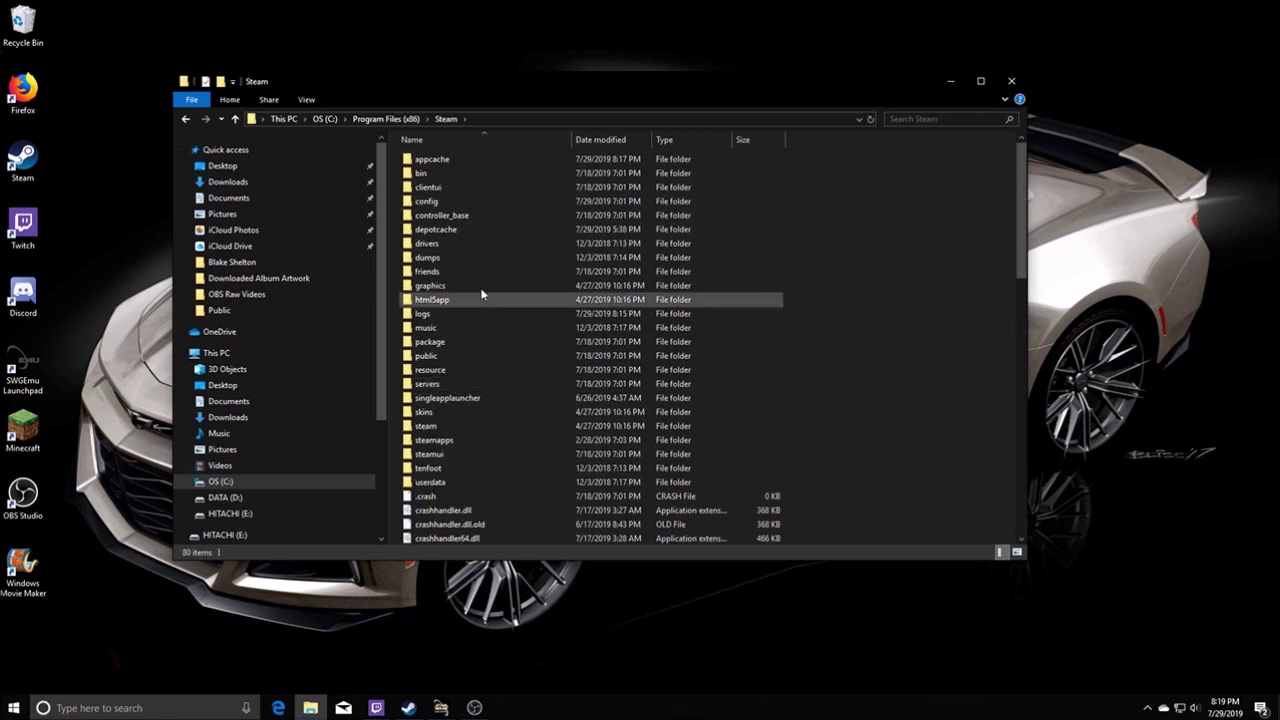
double_click(456, 442)
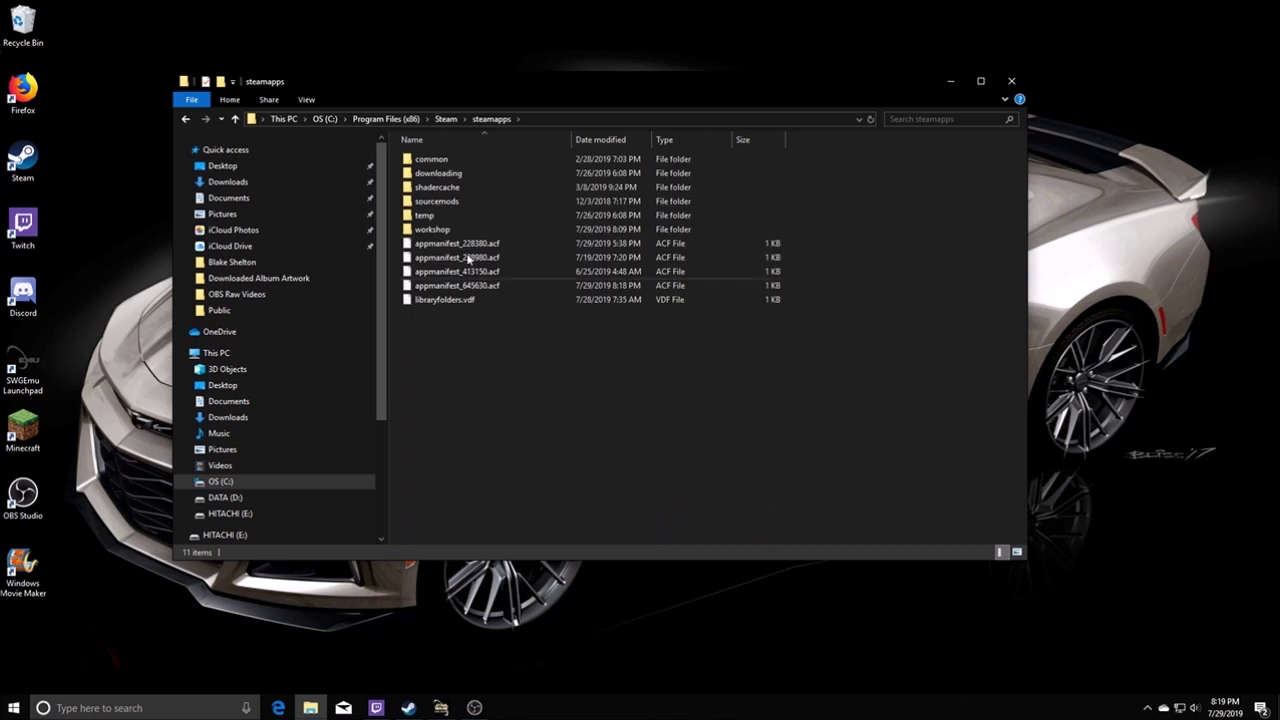
double_click(452, 163)
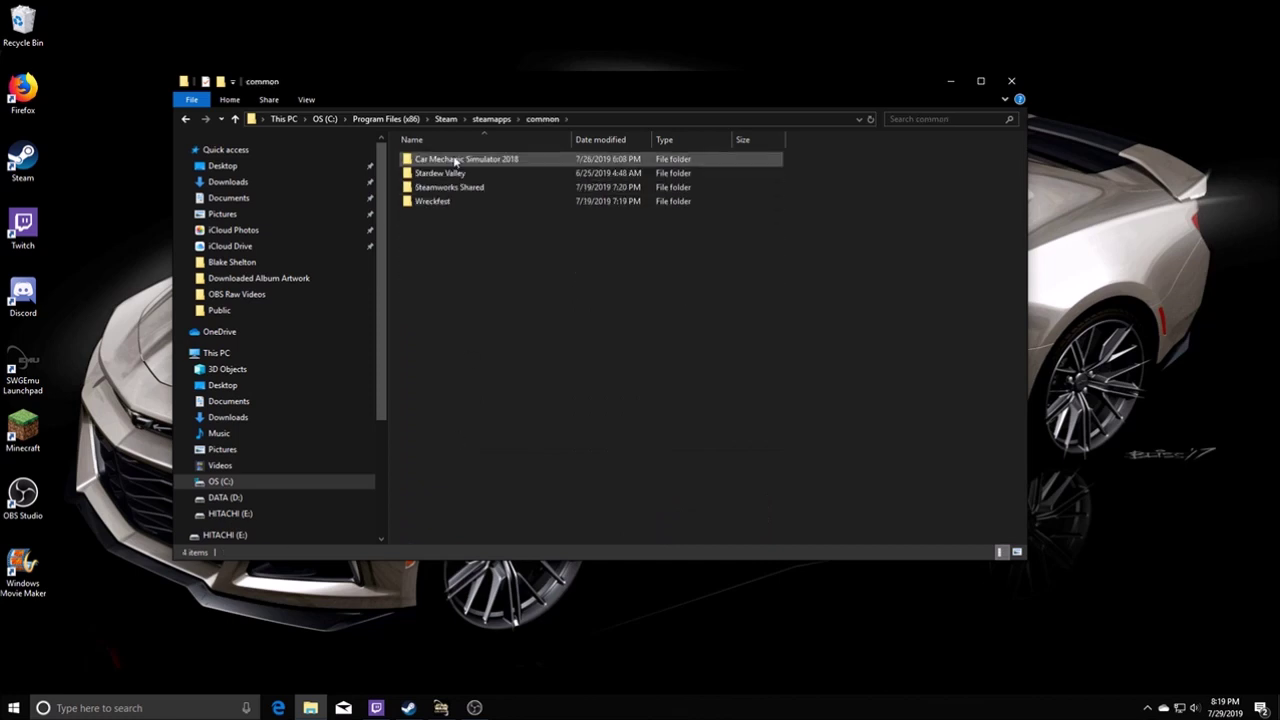
double_click(438, 159)
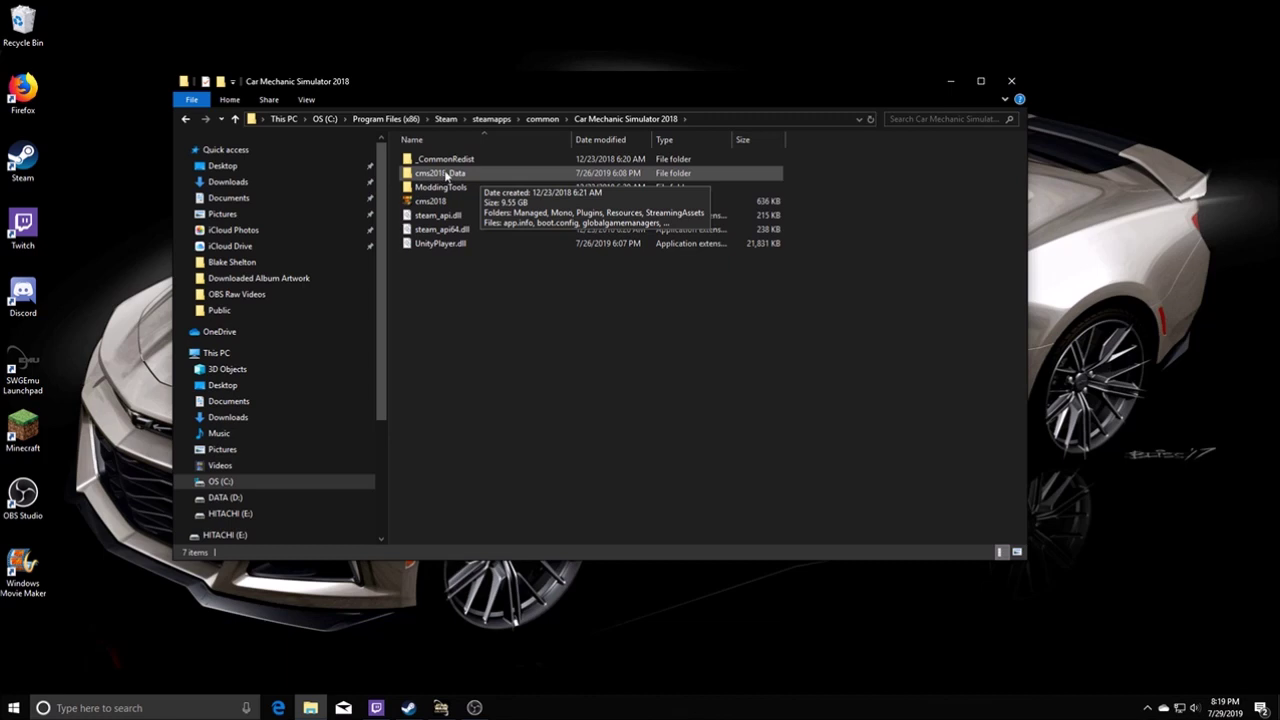
Open the DodgeCharger folder inside cms2018_Data, StreamingAssets, Cars
double_click(452, 175)
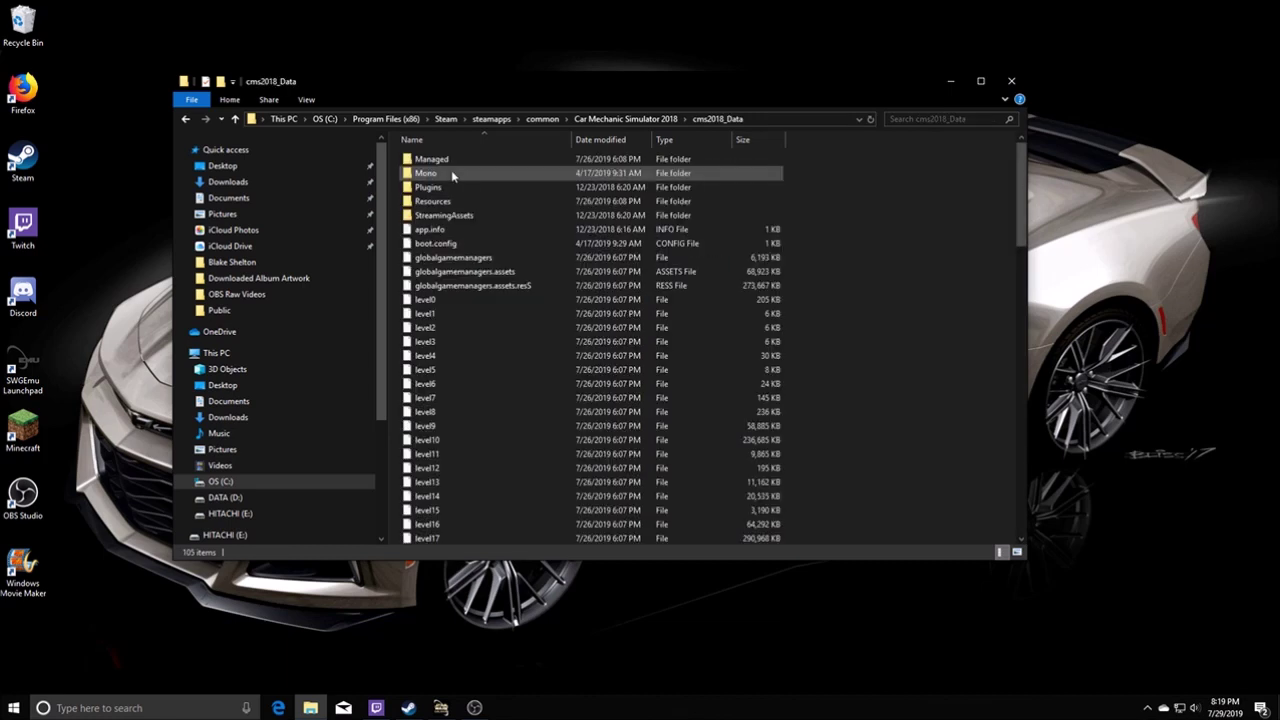
double_click(438, 216)
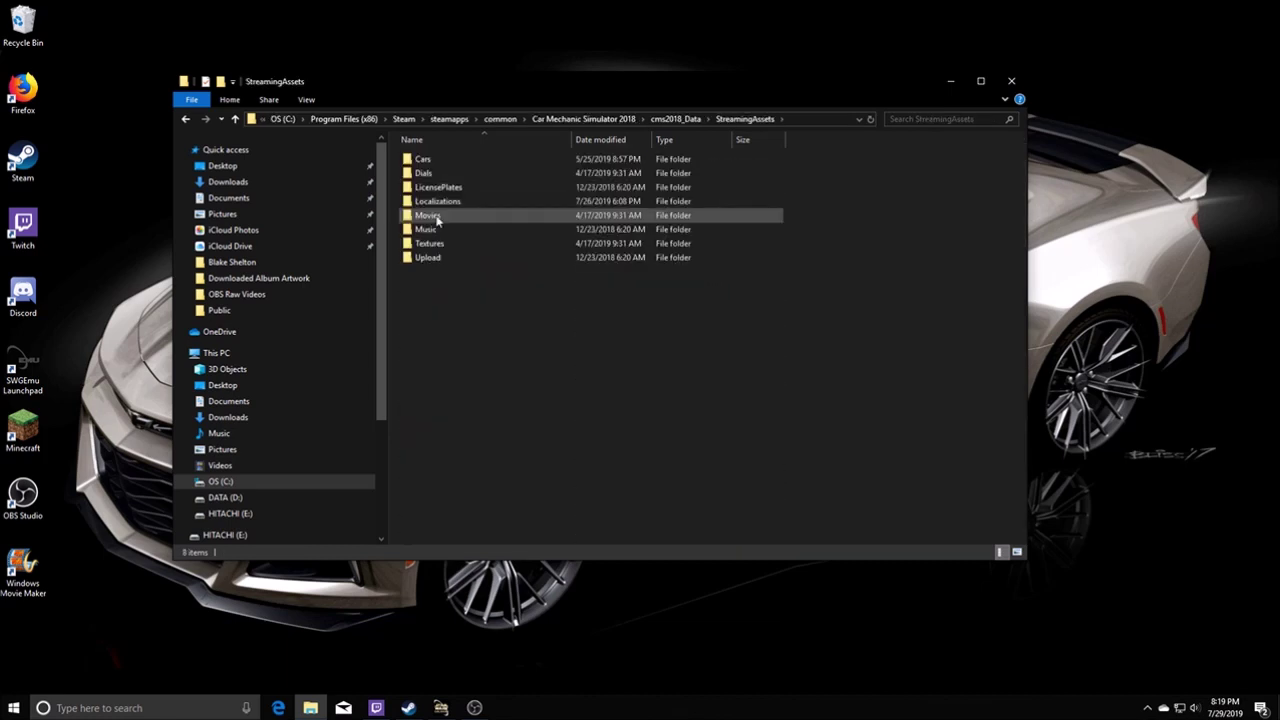
double_click(429, 163)
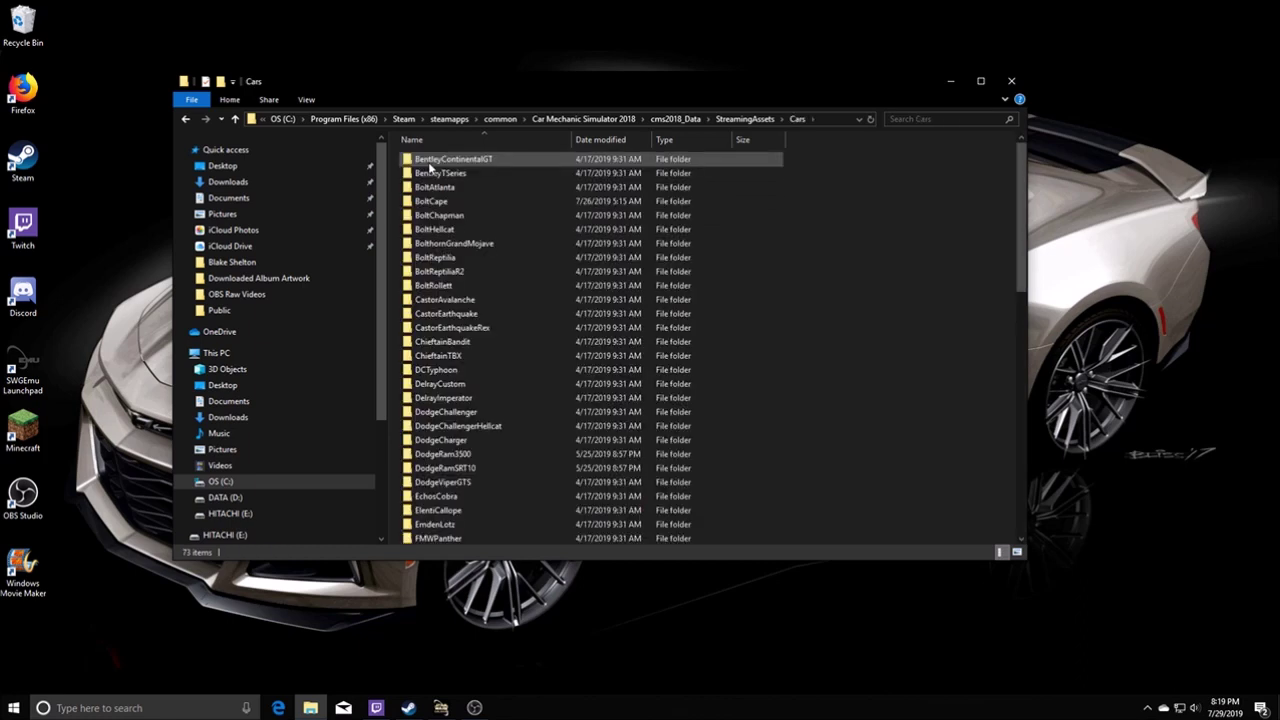
double_click(450, 442)
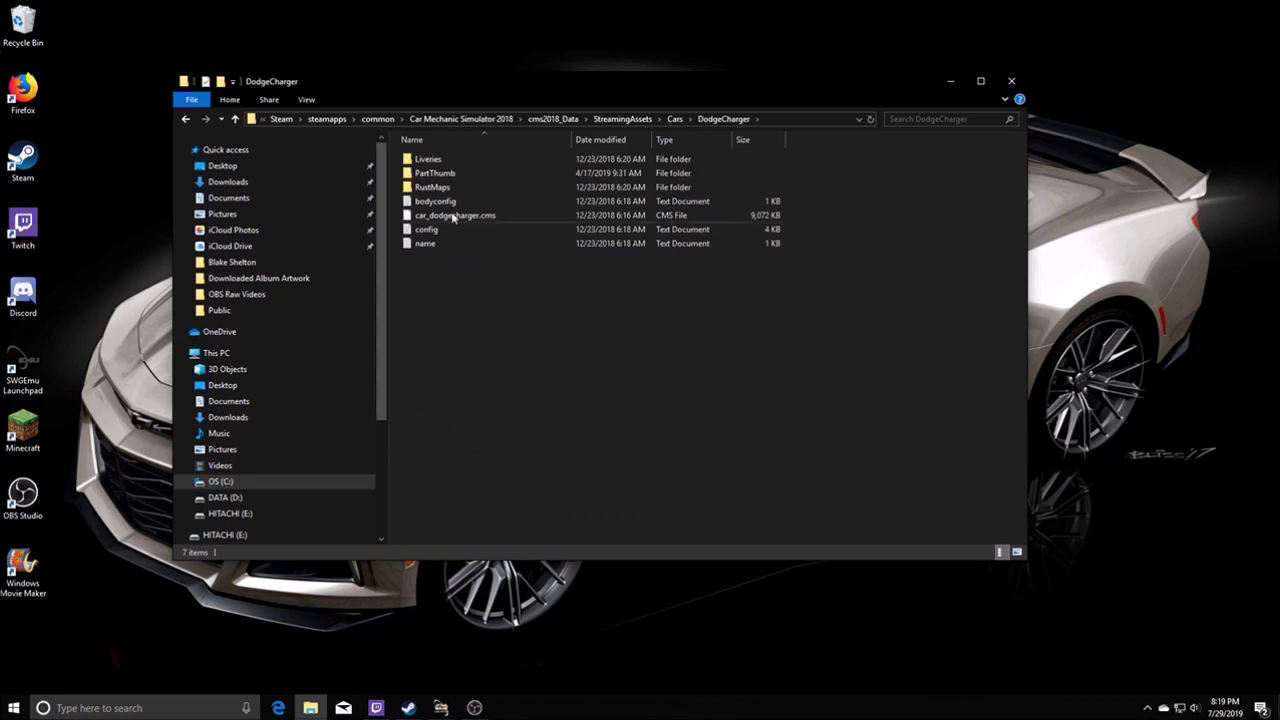
Look at the Dodge Charger's livery images in the Liveries folder and return to the DodgeCharger folder
left_click(432, 161)
double_click(432, 161)
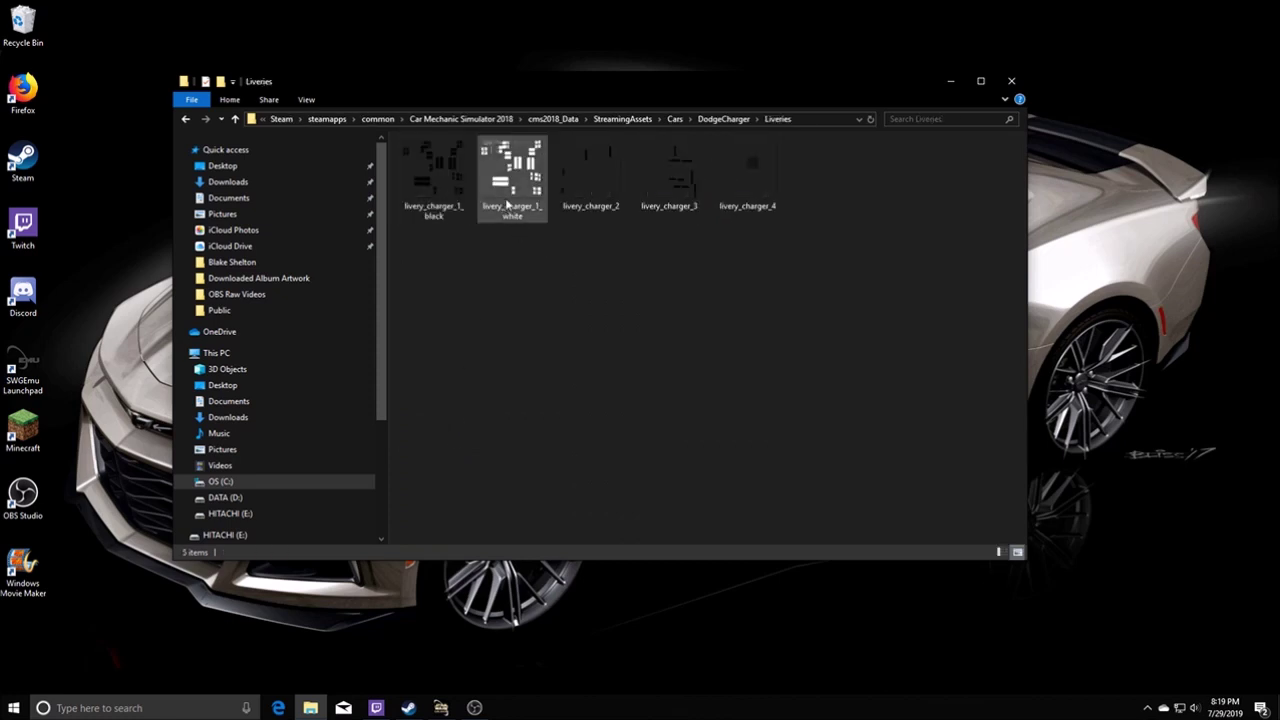
left_click(718, 119)
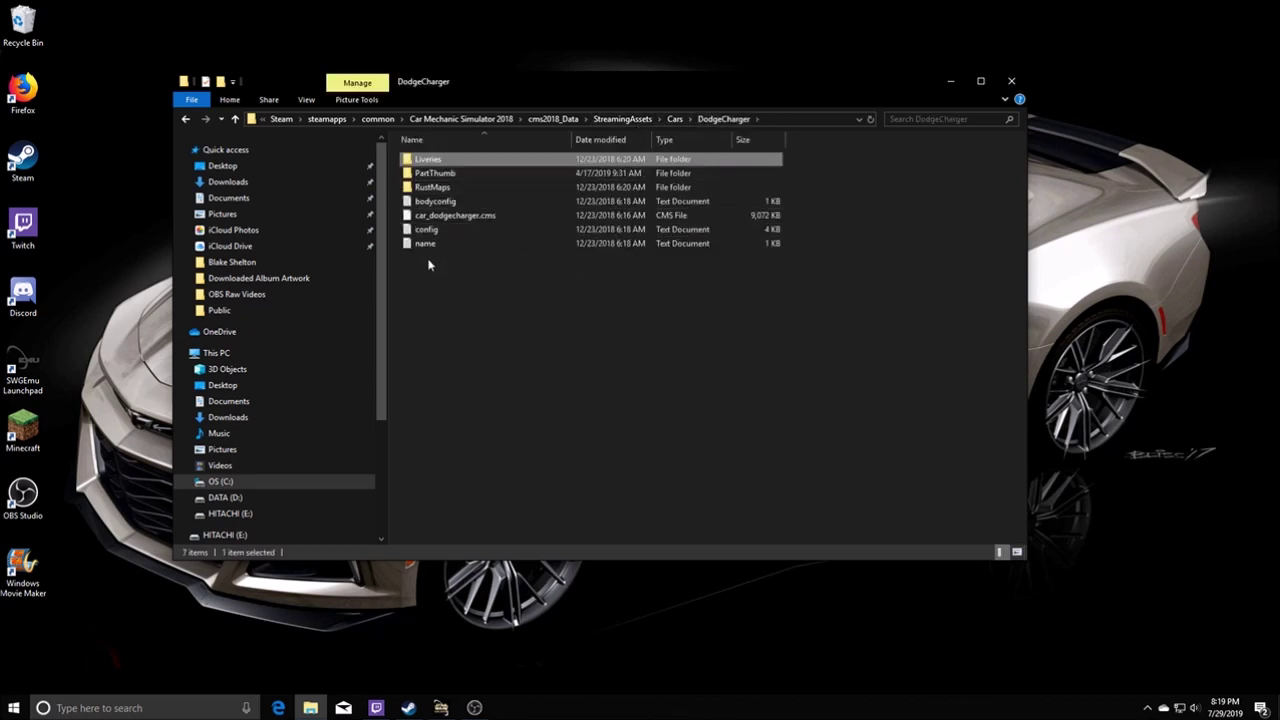
Save a copy of the bodyconfig text file as bodyconfig1 in the DodgeCharger folder and close it
double_click(435, 201)
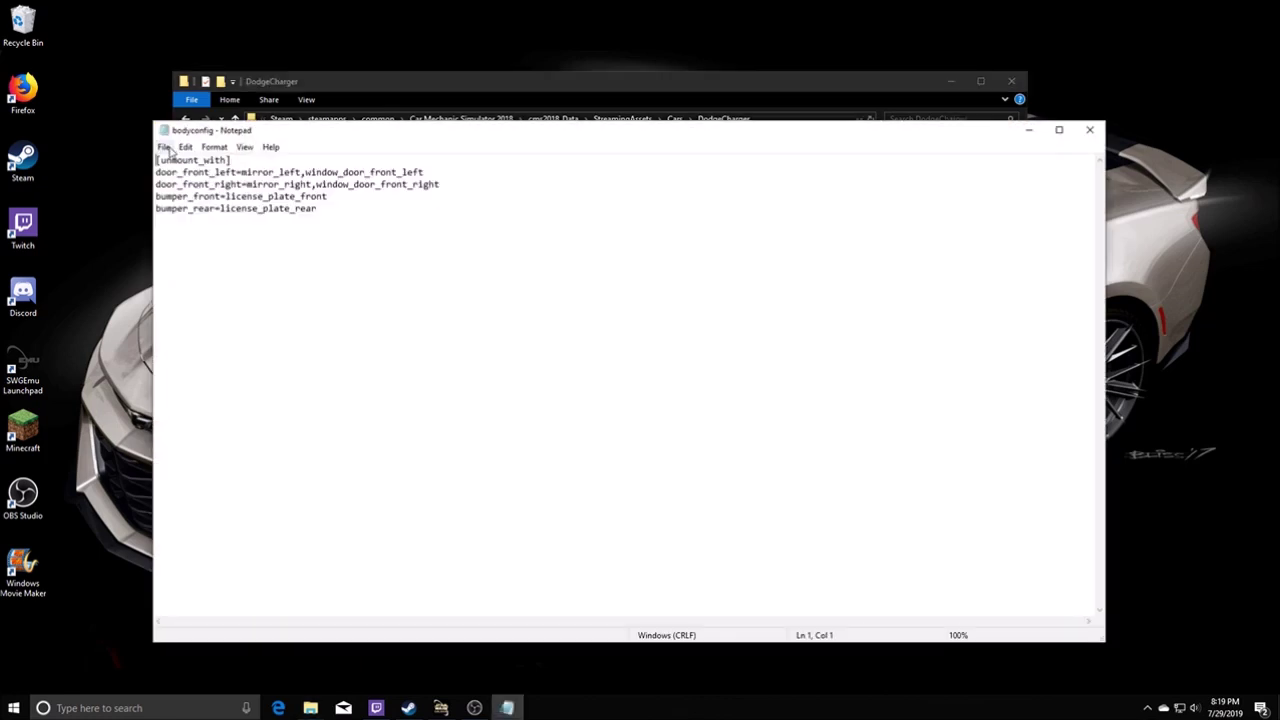
left_click(164, 147)
left_click(191, 206)
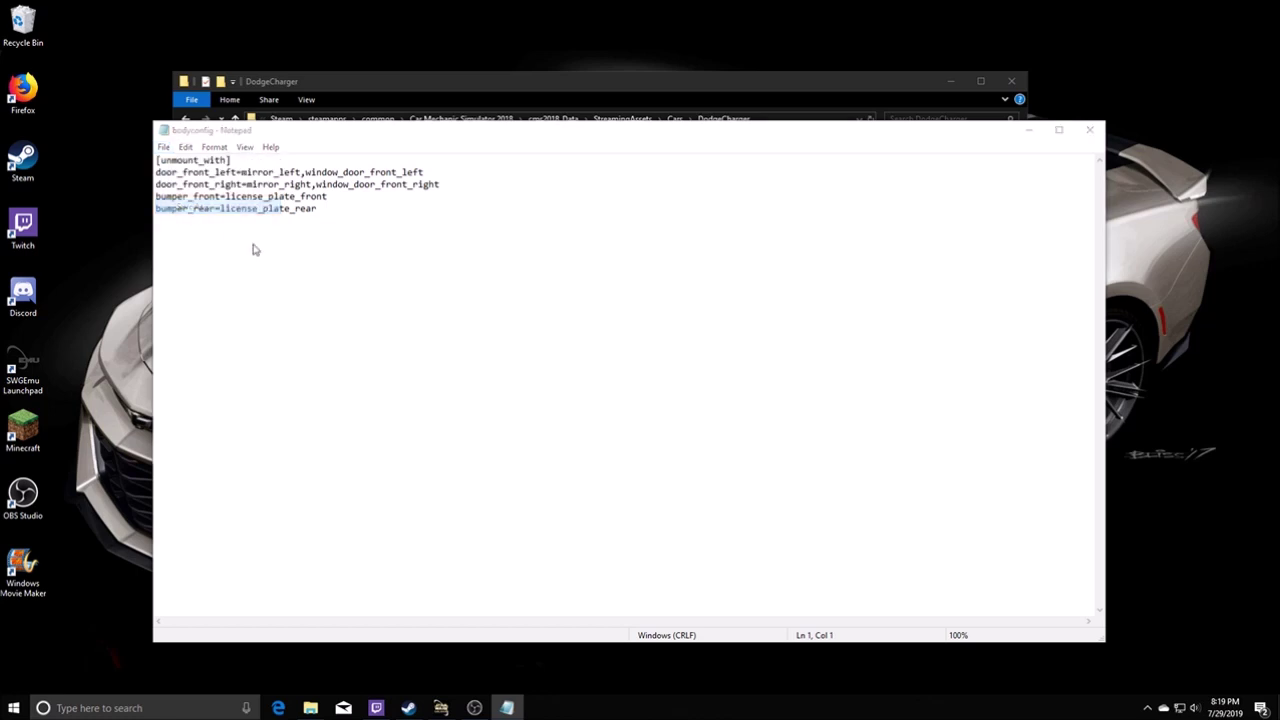
left_click(297, 446)
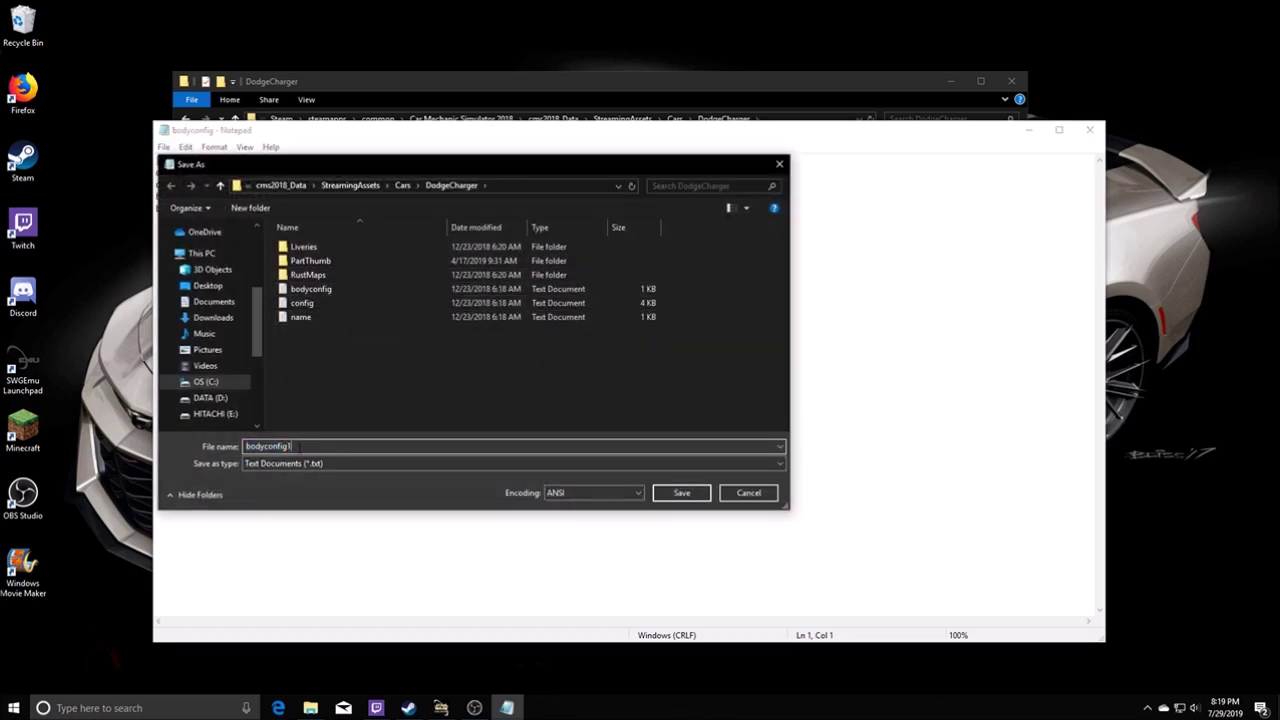
key("Return")
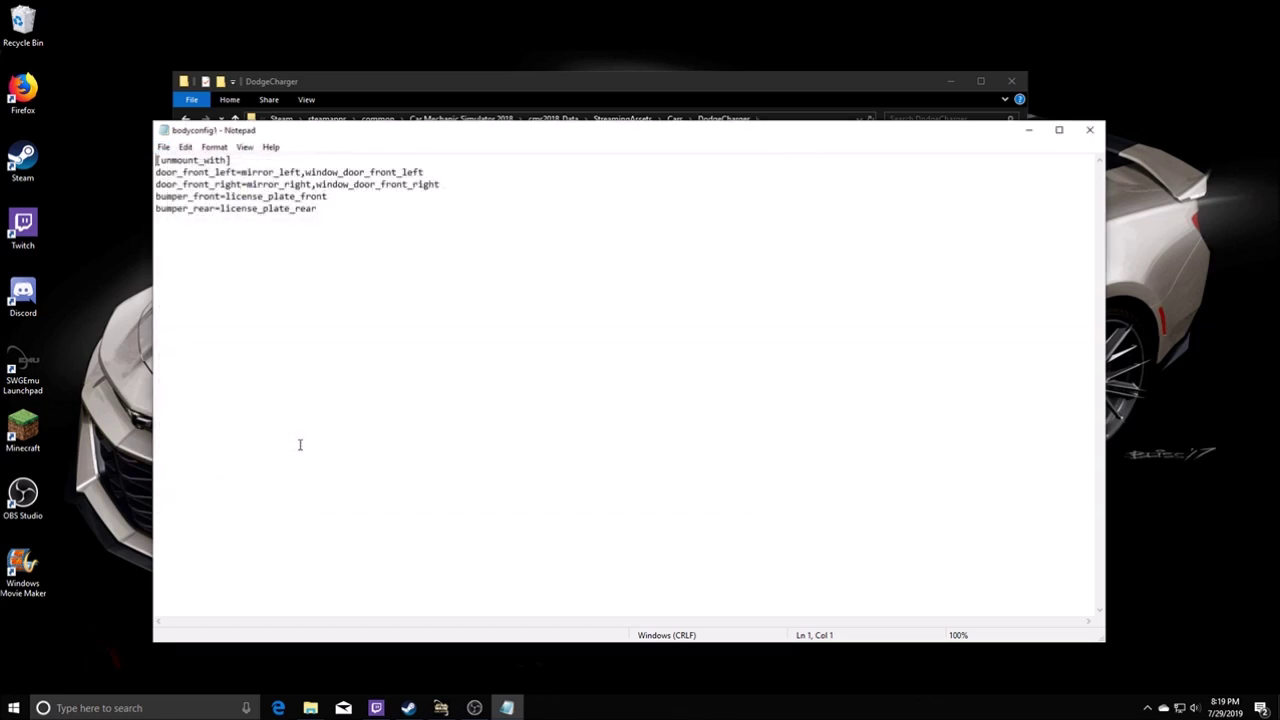
left_click(1087, 133)
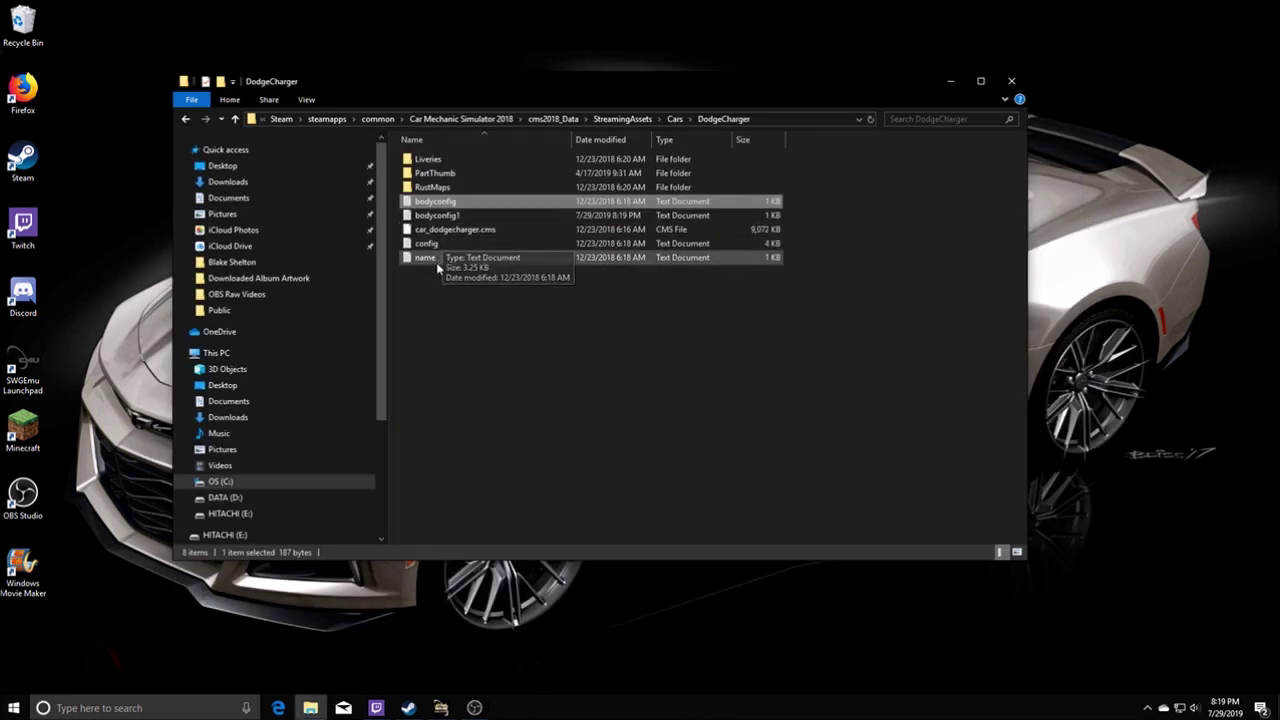
Save a copy of the config text file as config1 in the DodgeCharger folder
double_click(427, 243)
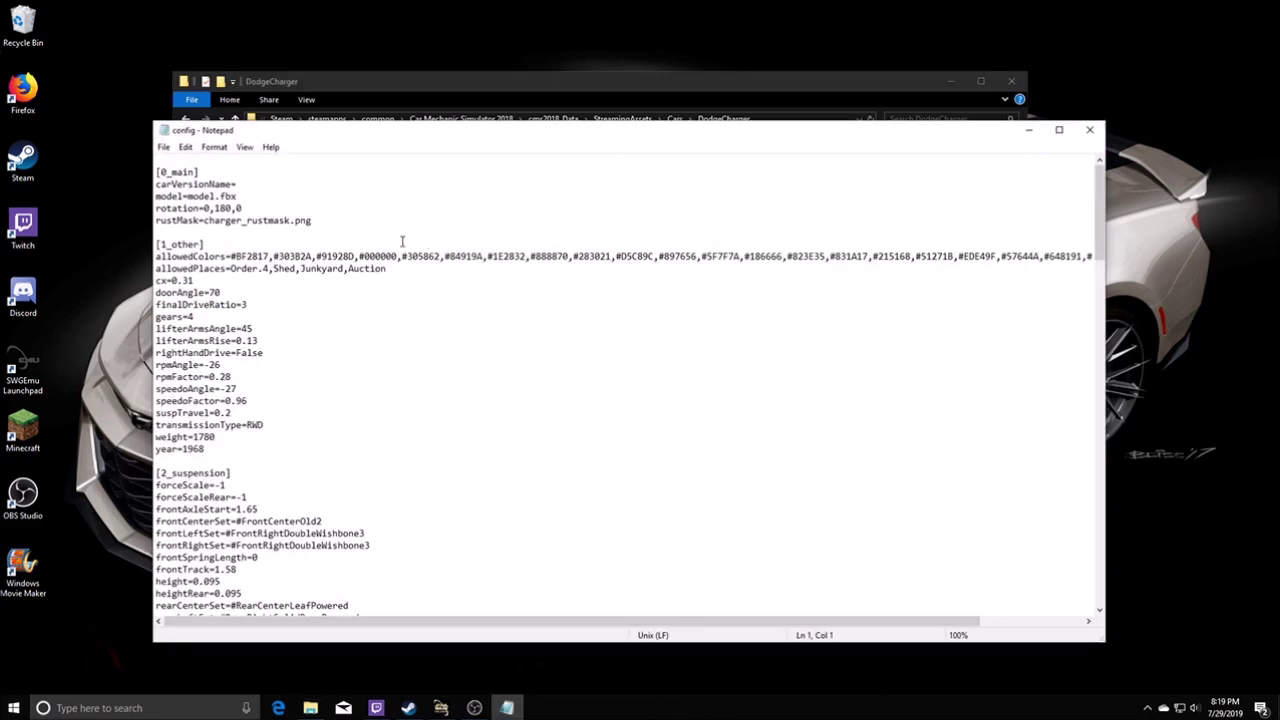
left_click(163, 147)
left_click(184, 207)
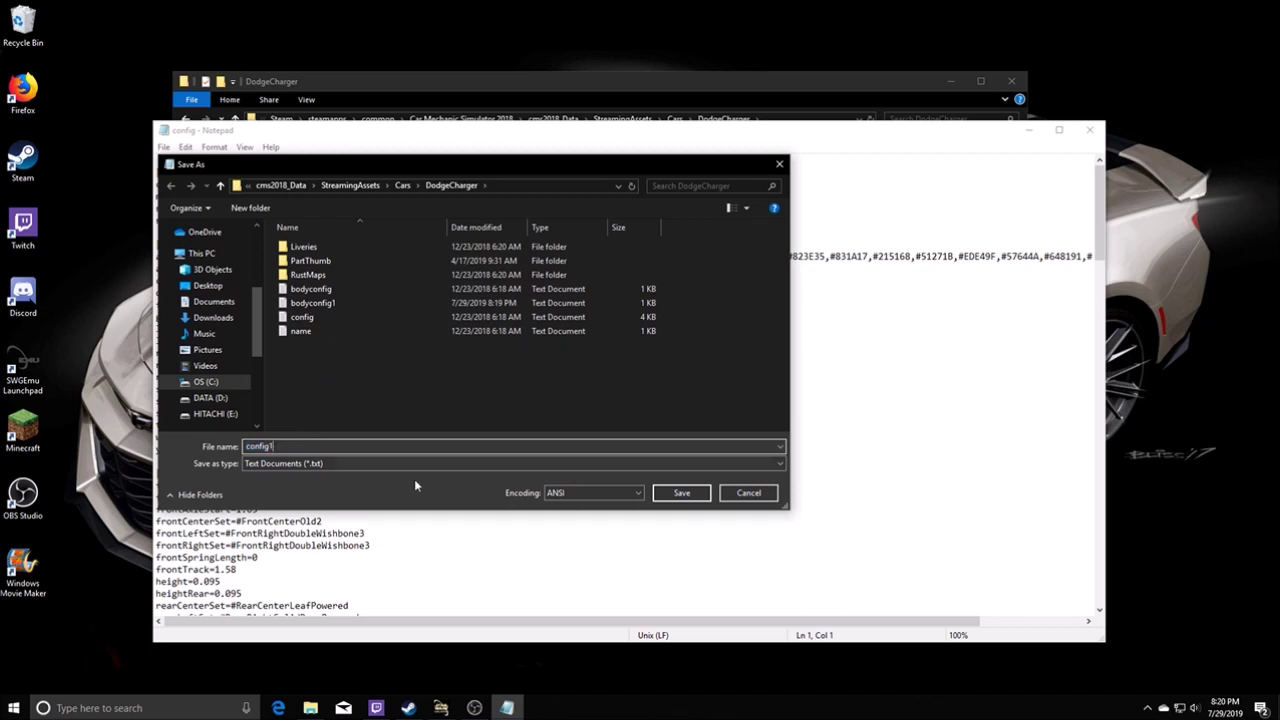
left_click(683, 493)
Set carVersionName to Maximus in config1, save the file and close it
left_click(240, 184)
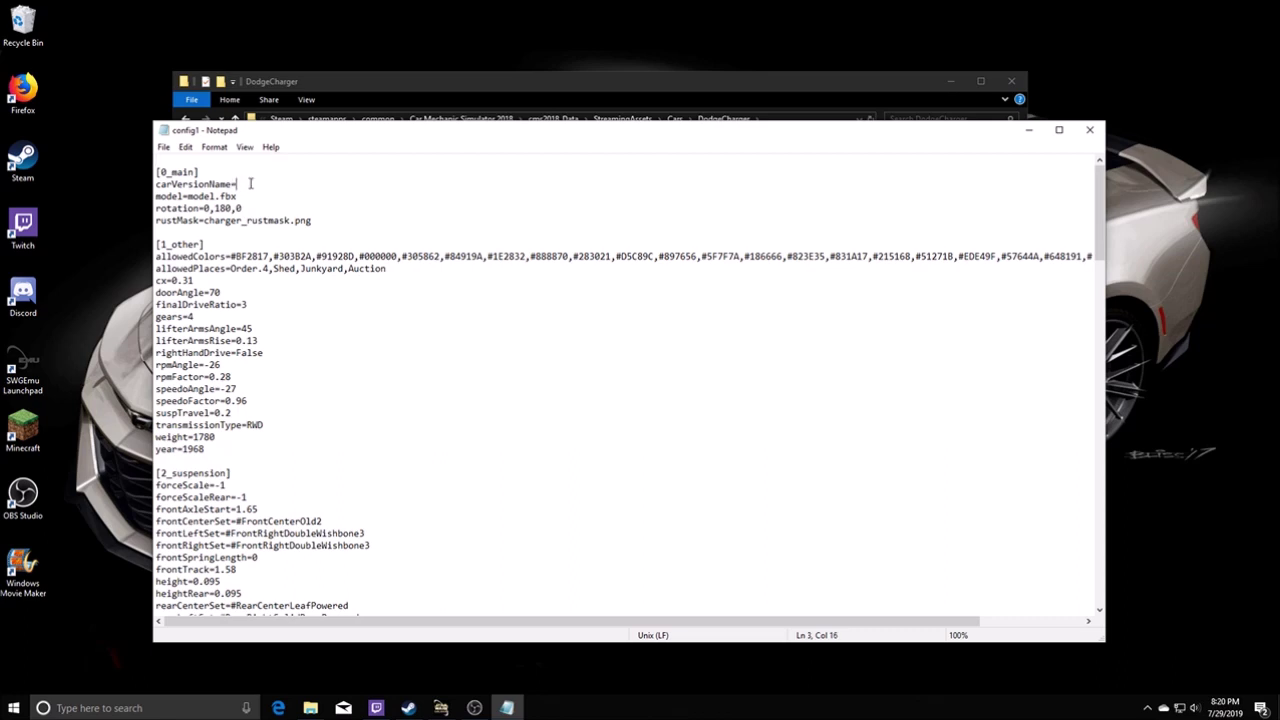
type("Maximus")
left_click(160, 147)
left_click(184, 192)
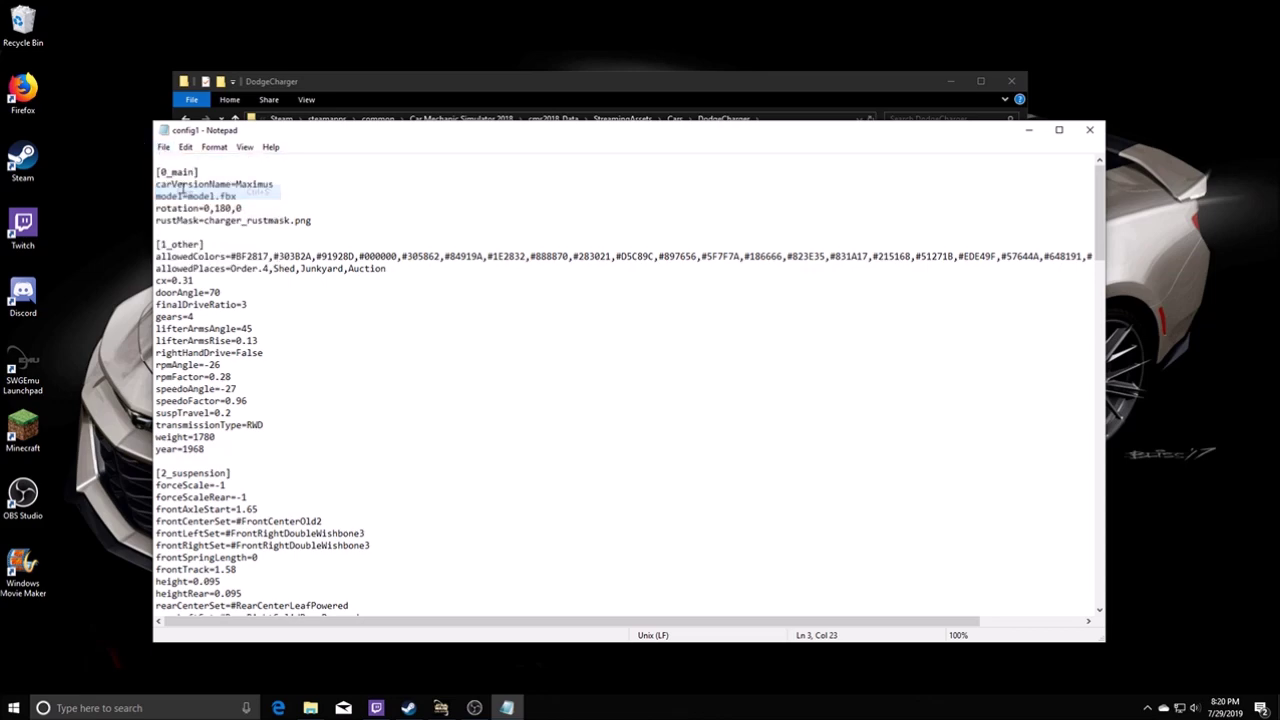
left_click(1089, 130)
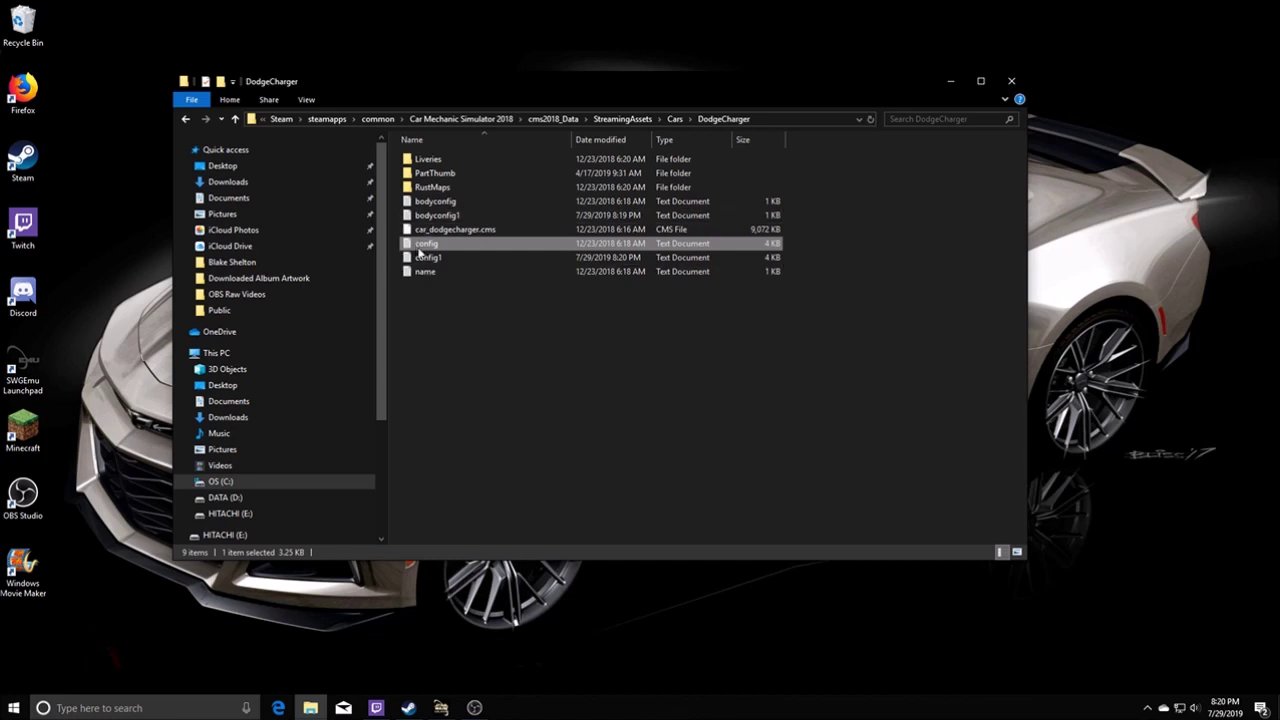
mouse_move(456, 258)
left_click(443, 216)
left_click(443, 258)
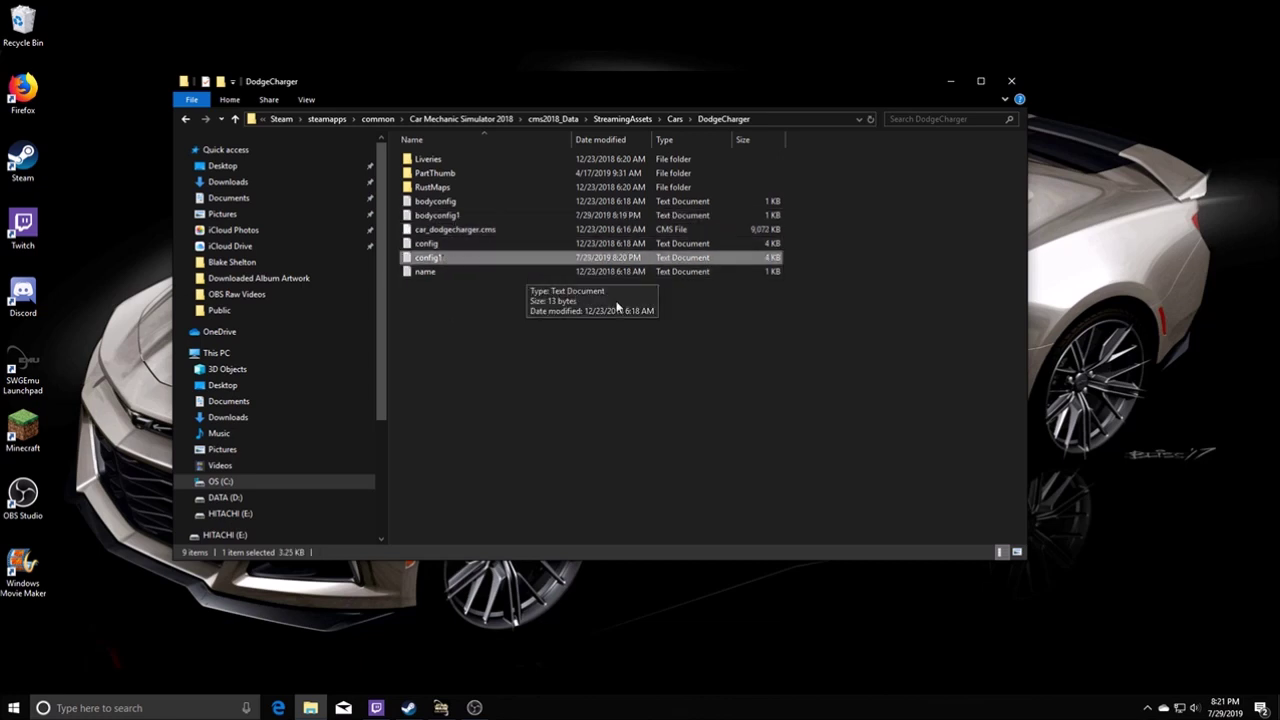
Switch to Steam, close the file window and start Car Mechanic Simulator 2018 with the Launch Game Editor option
left_click(410, 710)
left_click(1014, 84)
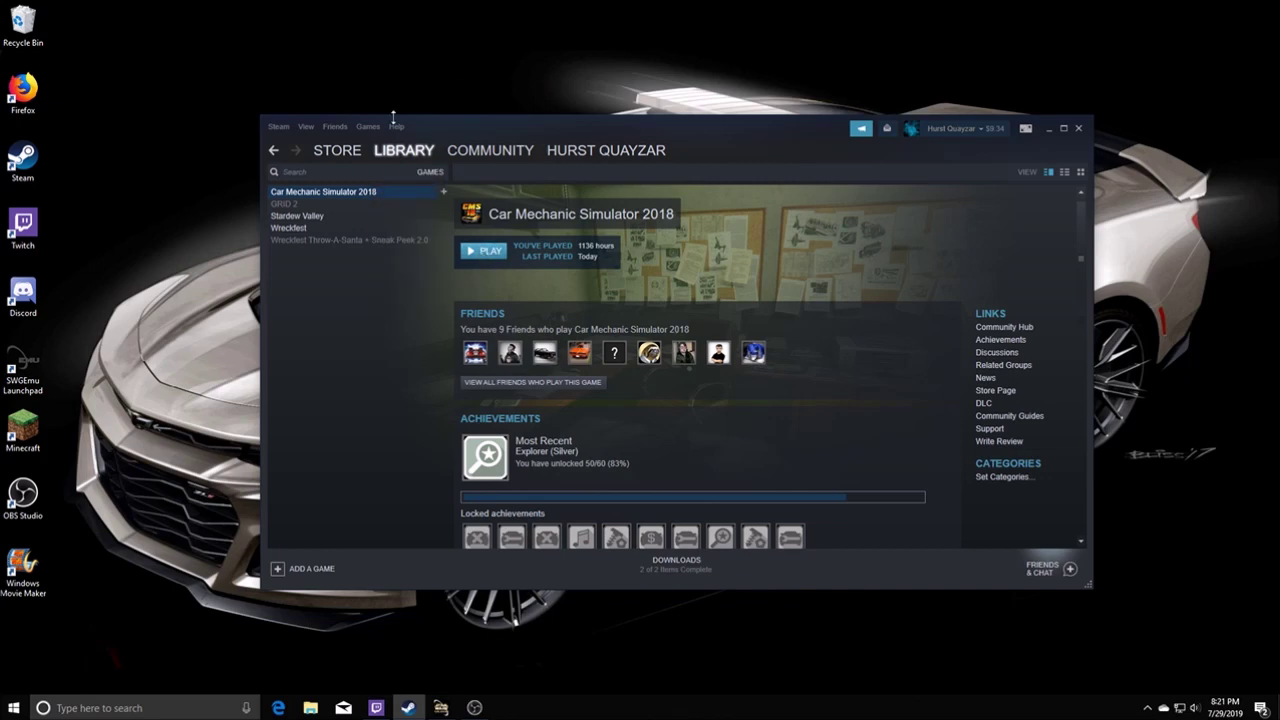
left_click(481, 252)
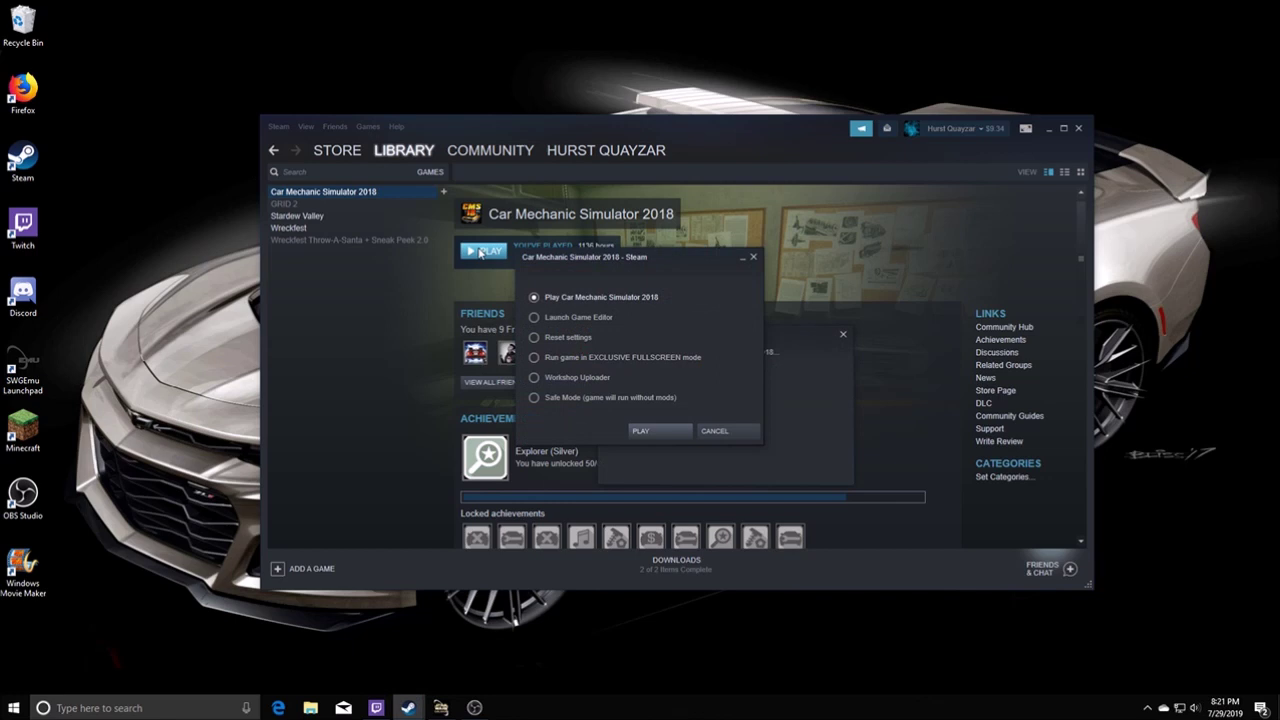
left_click(533, 318)
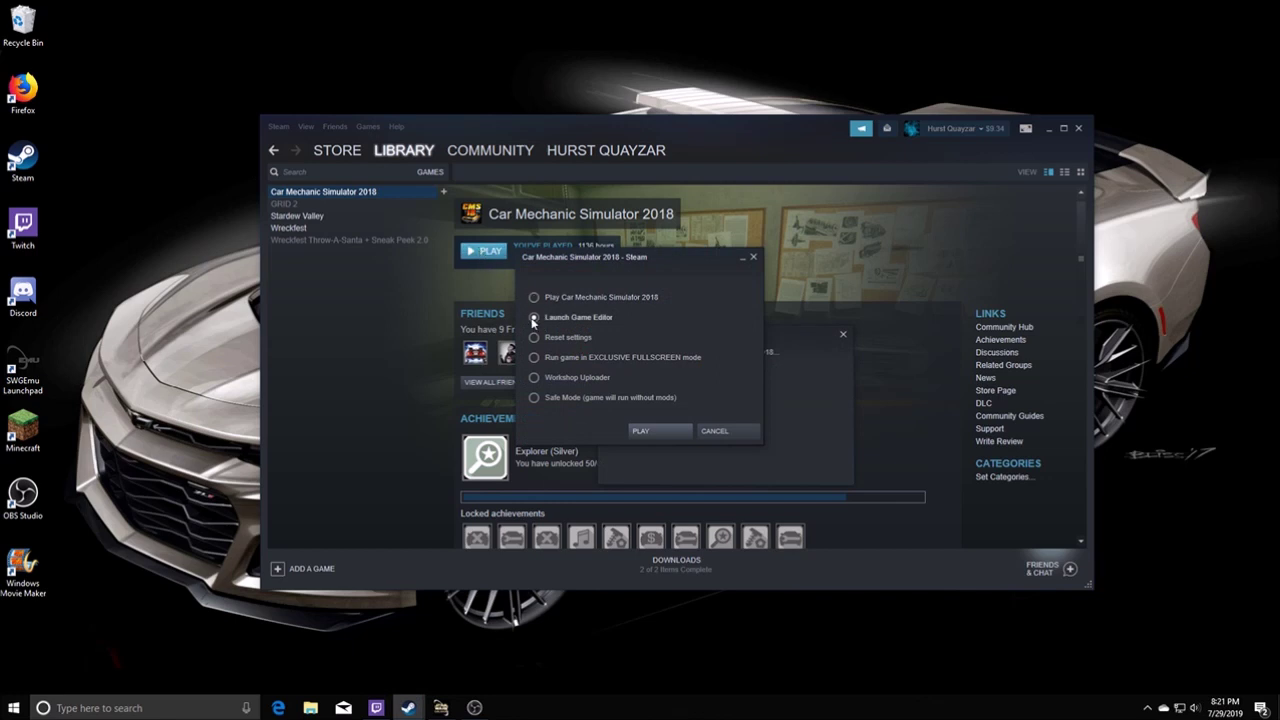
left_click(657, 431)
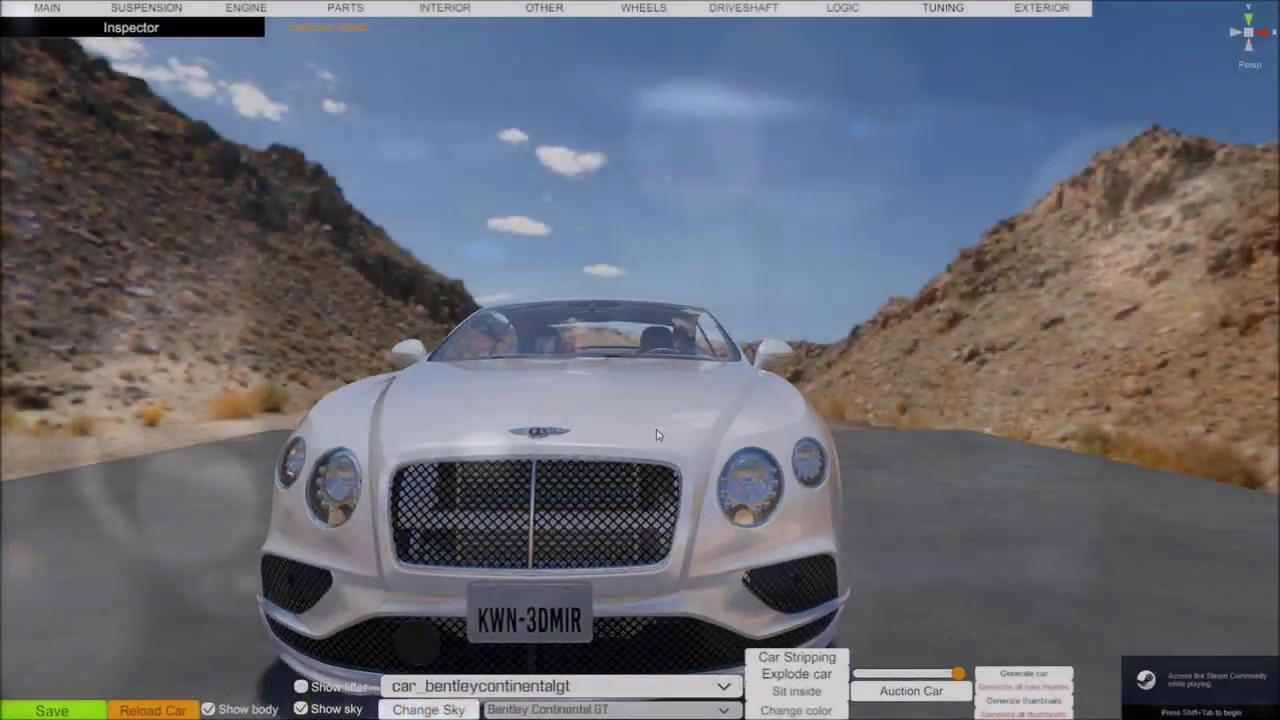
Load car_dodgecharger as the car in the game editor
left_click_drag(657, 434, 380, 467)
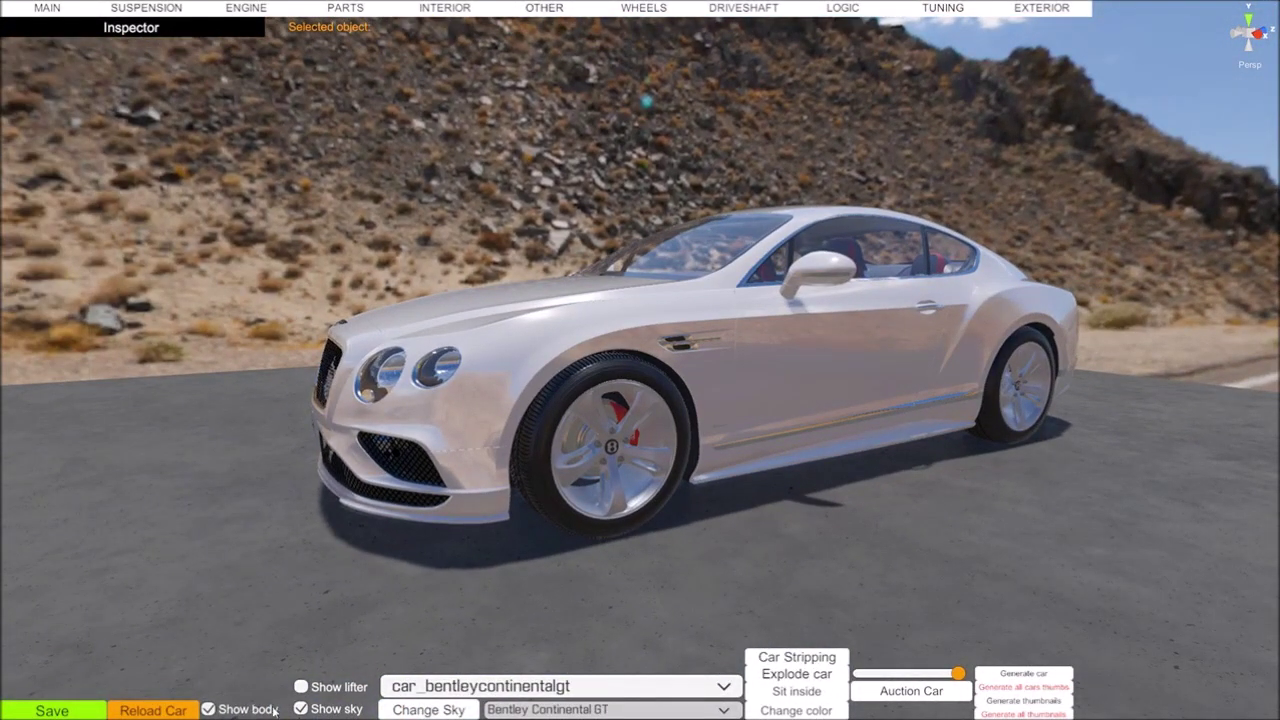
left_click(726, 689)
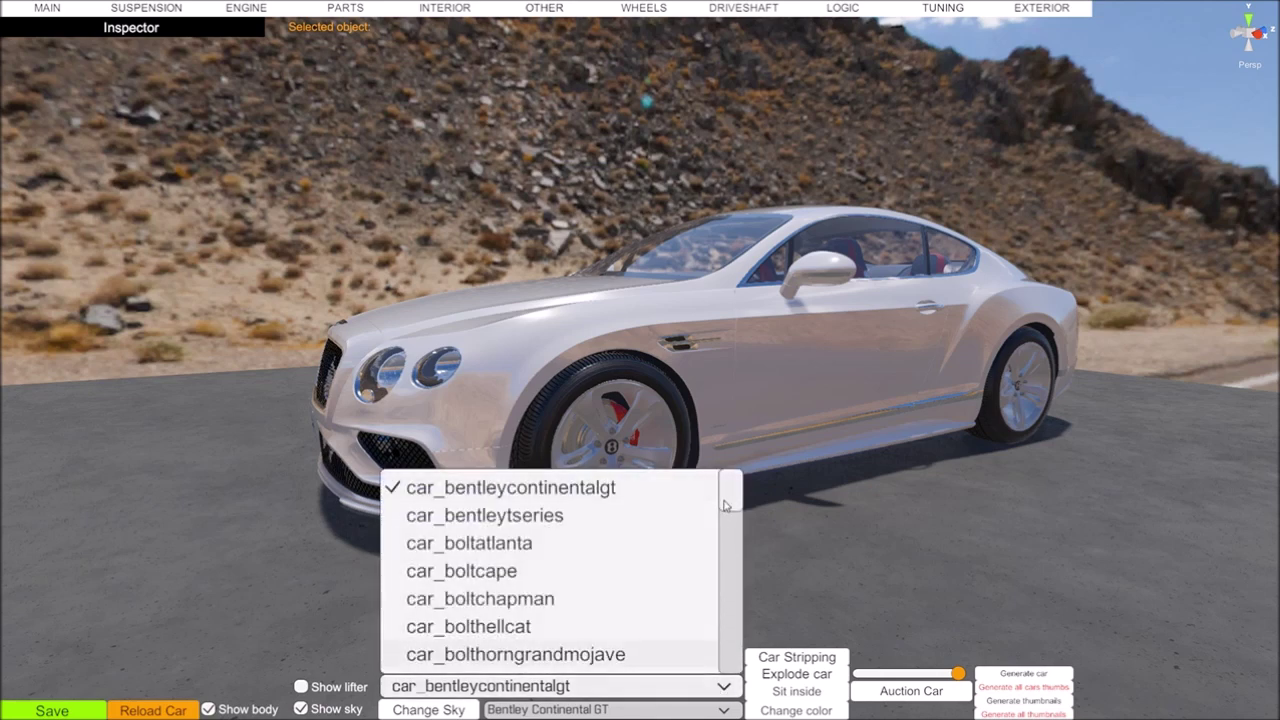
left_click_drag(727, 494, 727, 541)
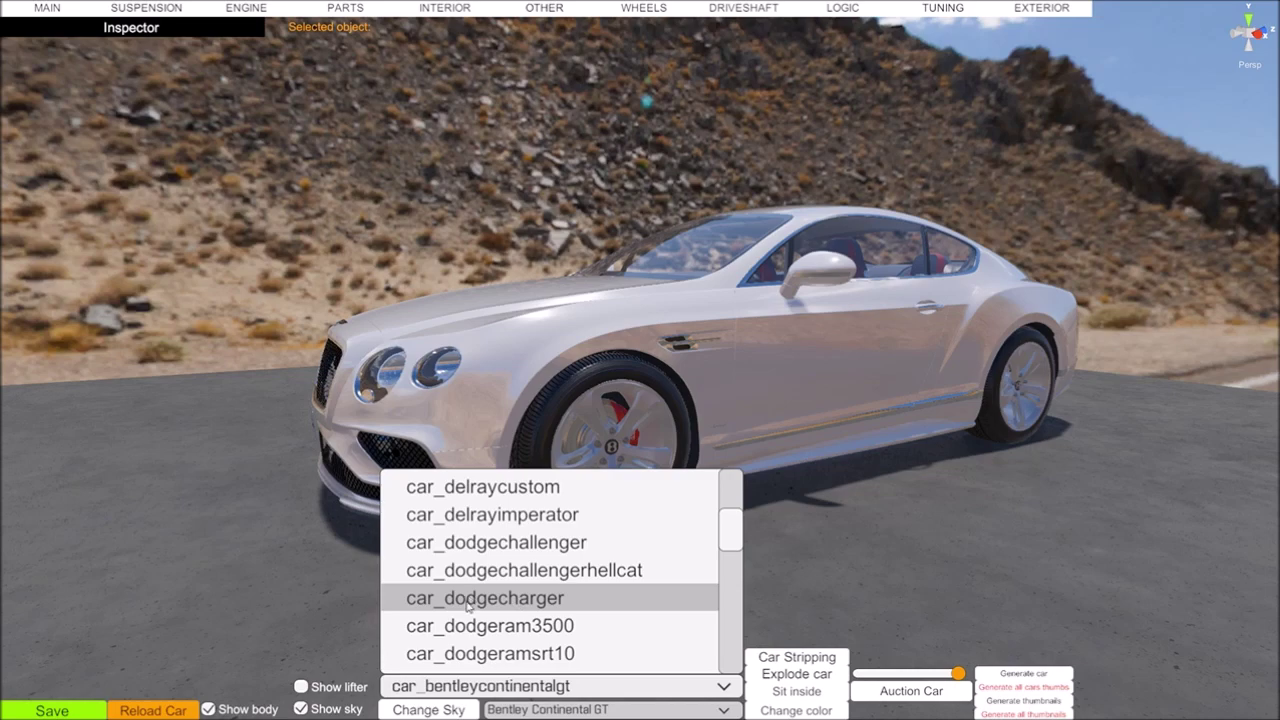
left_click(467, 605)
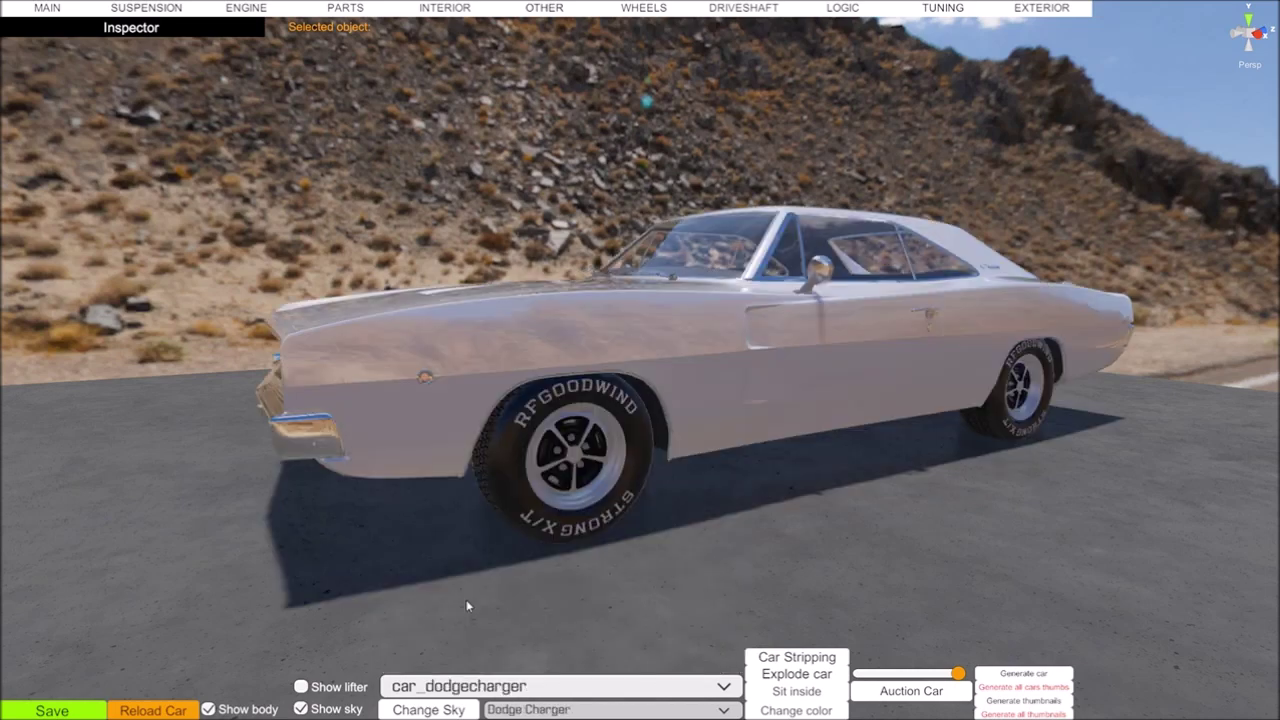
left_click_drag(466, 600, 539, 596)
left_click(731, 688)
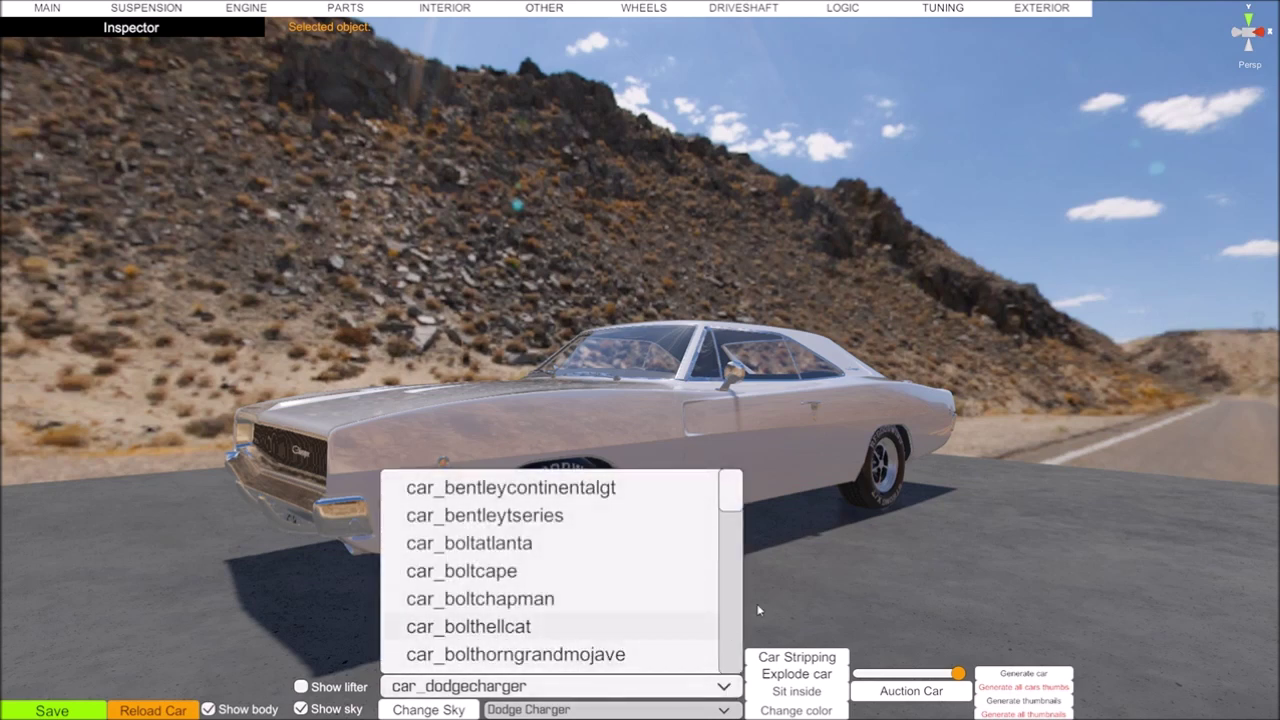
left_click(877, 546)
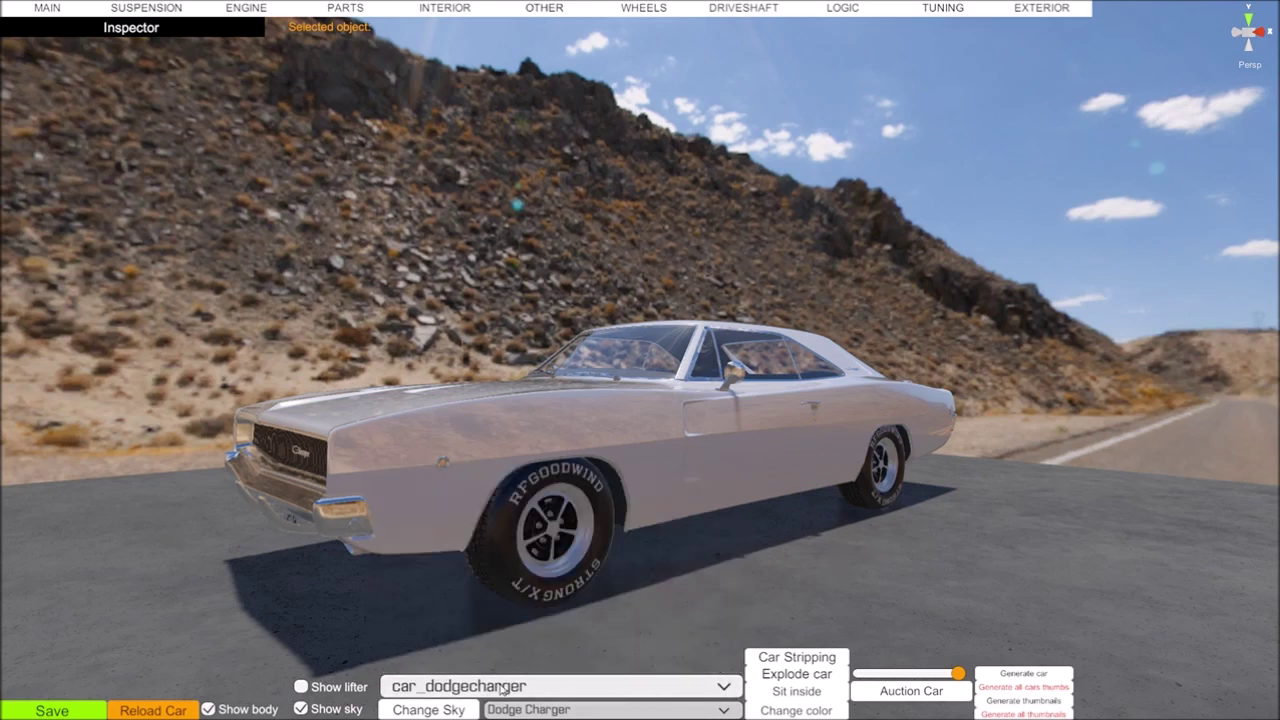
Load the Dodge Charger Maximus version of the car and explode it to inspect its parts
left_click(725, 709)
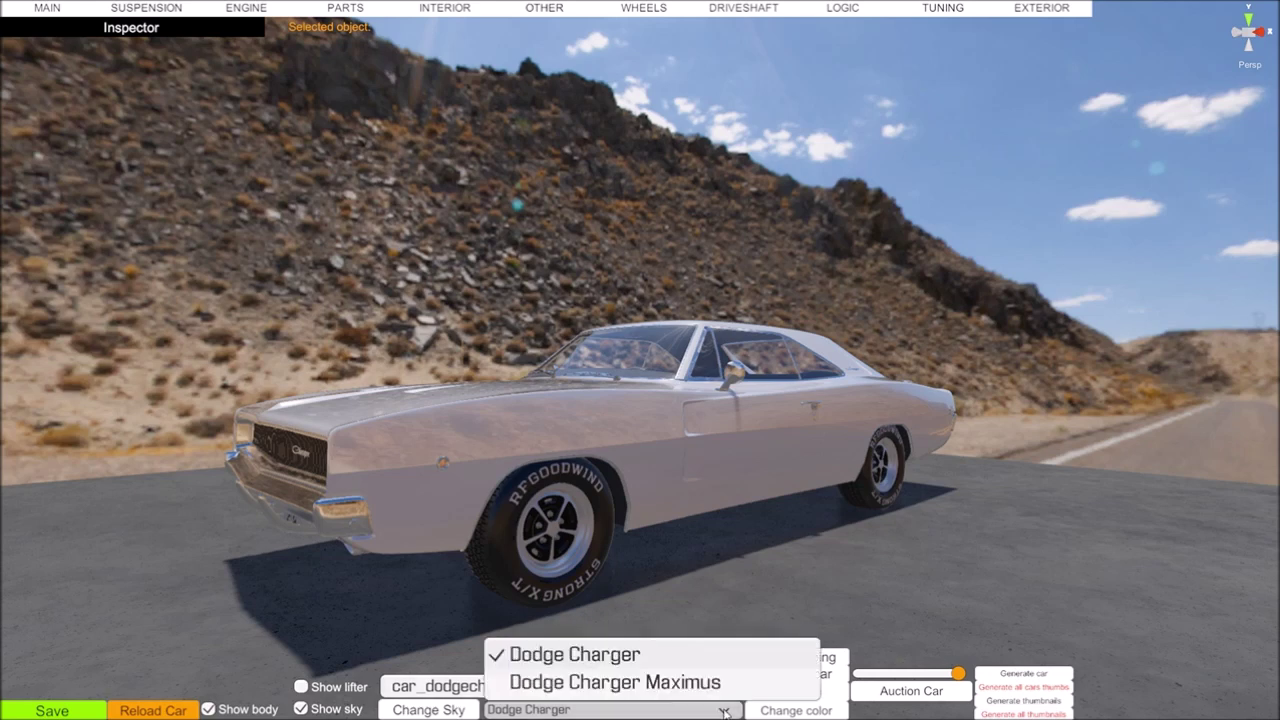
left_click(661, 688)
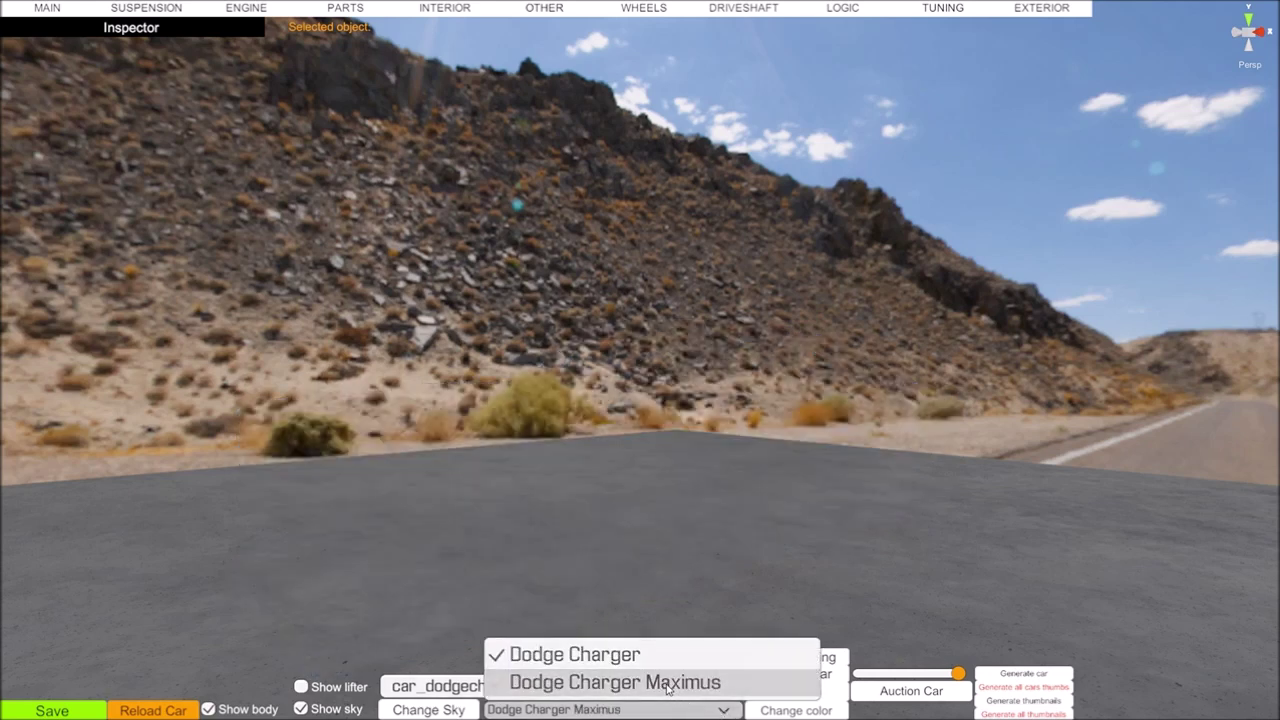
right_click_drag(661, 574, 520, 561)
mouse_move(520, 566)
left_mouse_down()
mouse_move(452, 568)
mouse_move(504, 569)
left_mouse_up()
left_click(766, 678)
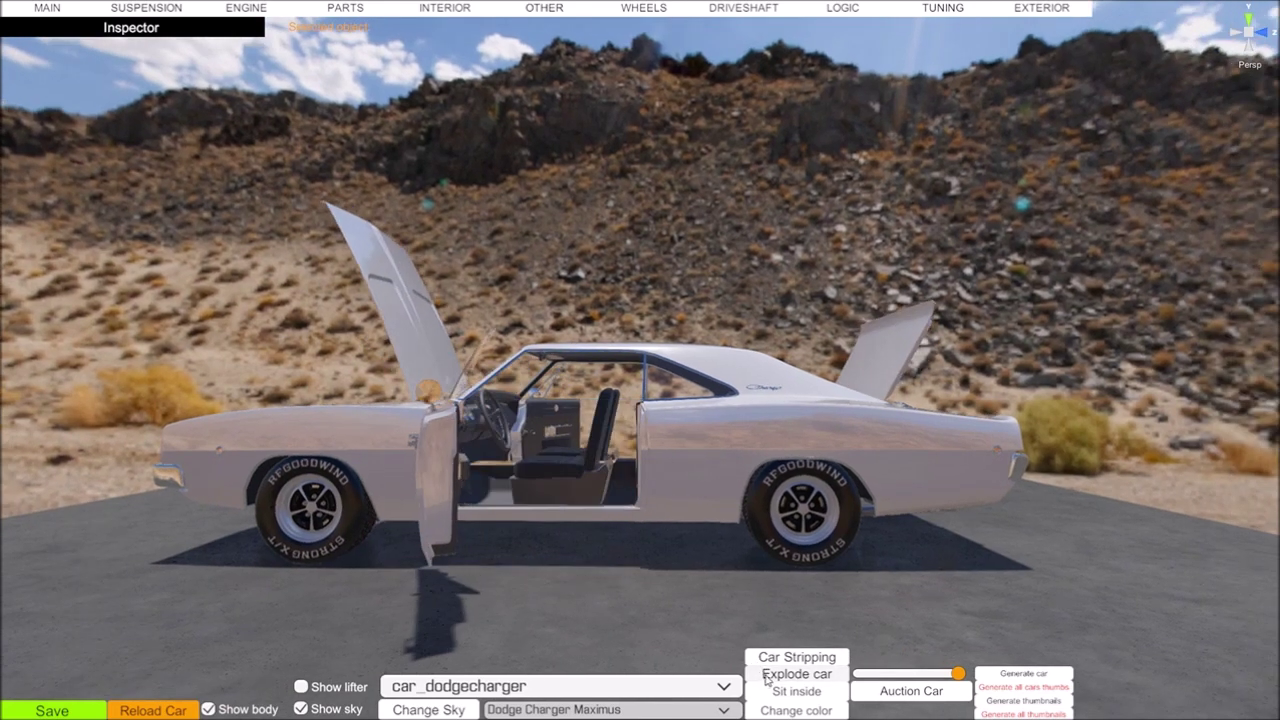
Reassemble the exploded car and set its paint brightness to 70 in the Paintshop
left_click(768, 676)
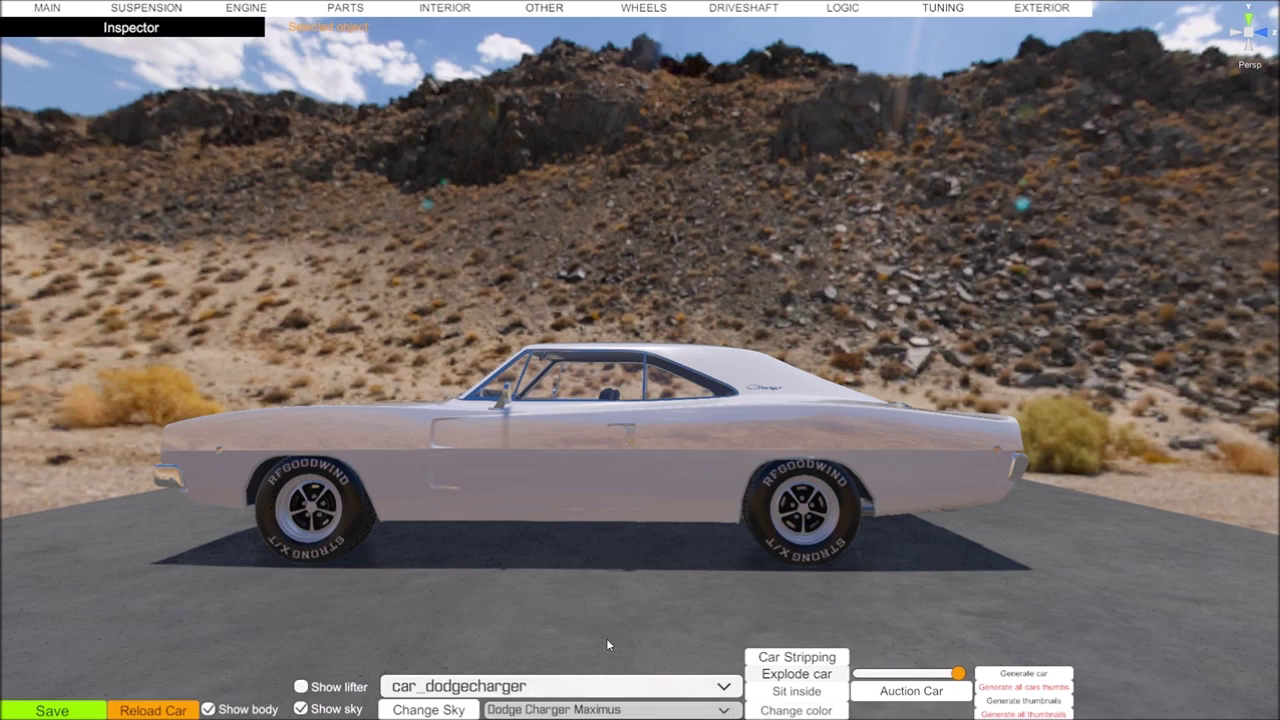
left_click(796, 710)
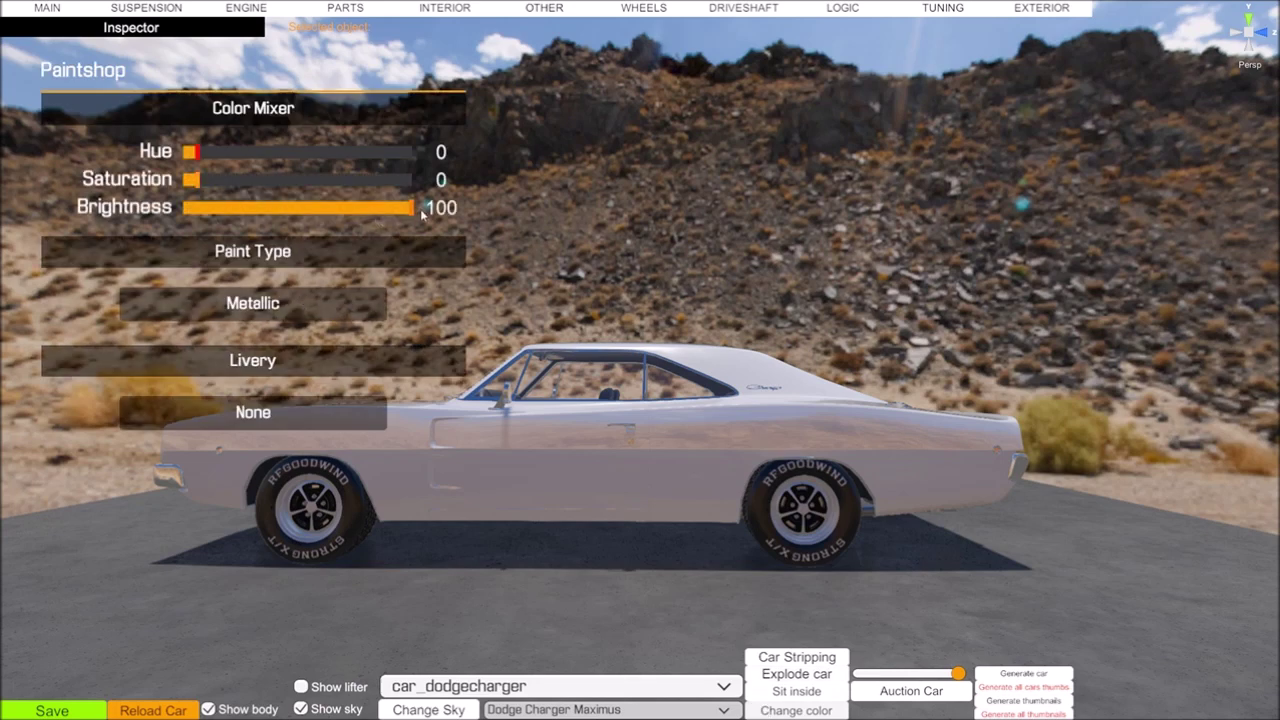
mouse_move(409, 208)
left_mouse_down()
mouse_move(331, 214)
mouse_move(347, 220)
left_mouse_up()
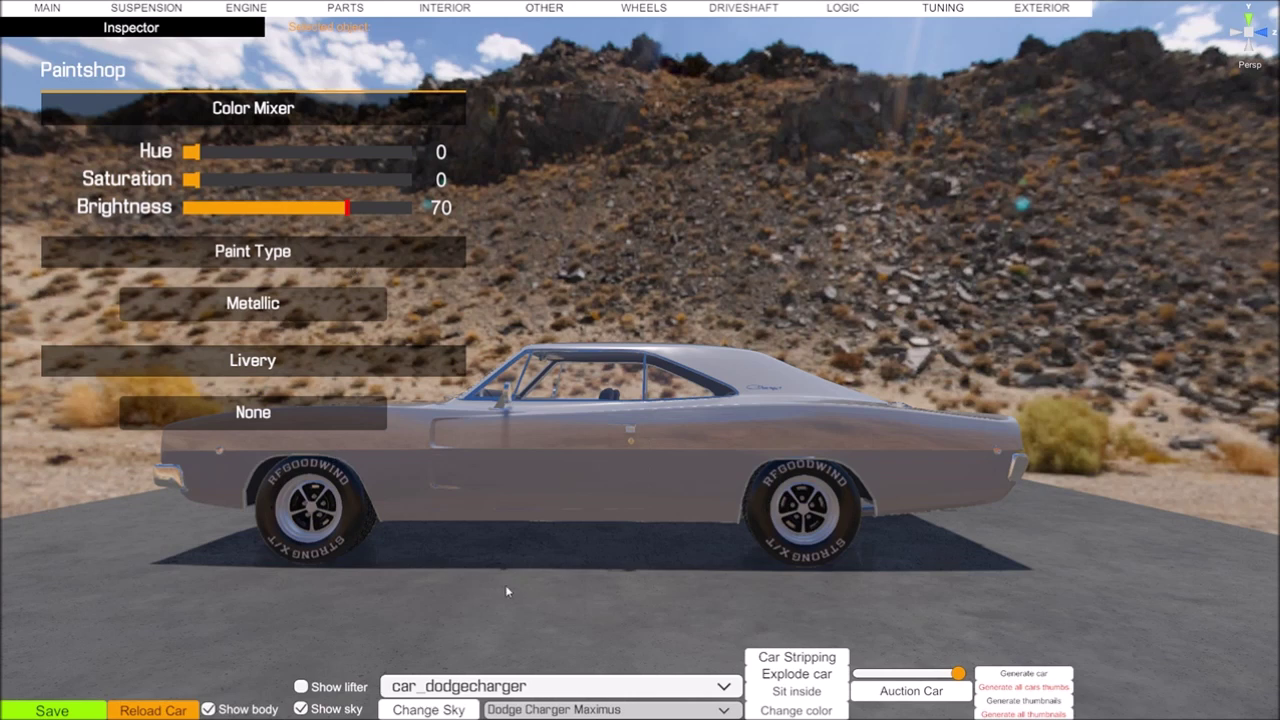
left_click(212, 709)
left_click(212, 709)
left_click(805, 710)
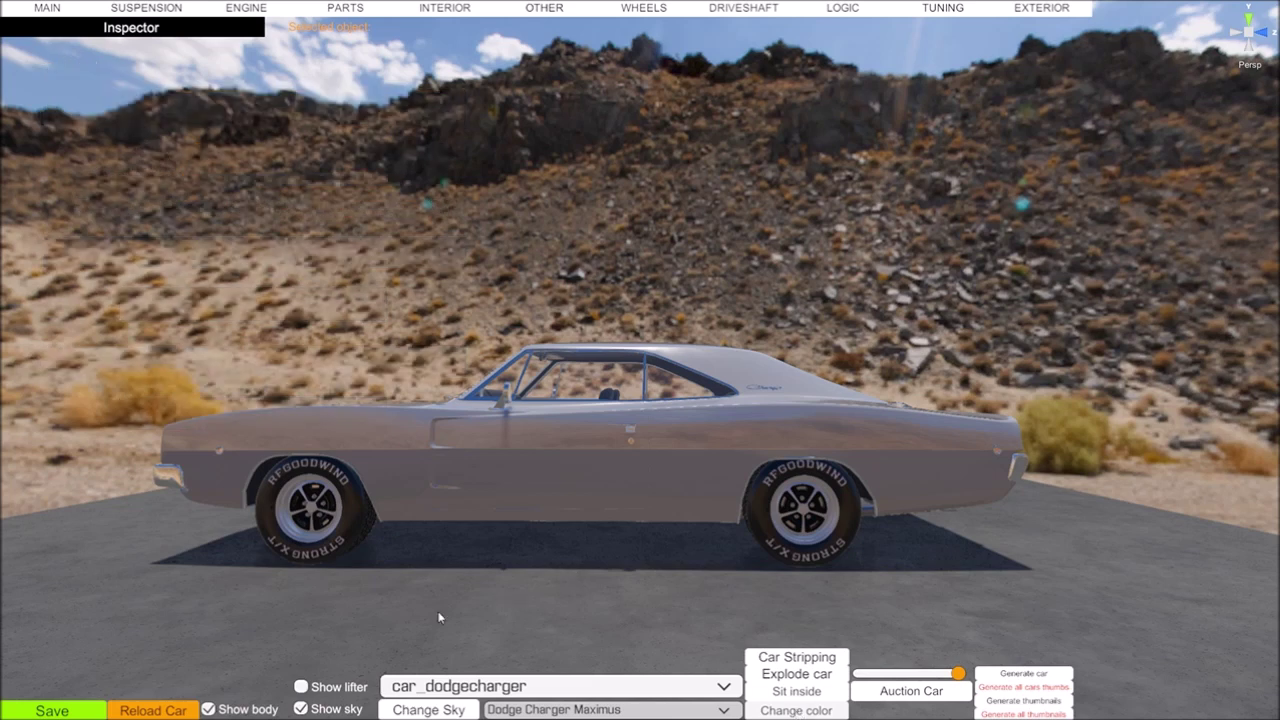
Preview the car with its body hidden, with the lifter shown and with the sky hidden, restoring each display option
left_click(209, 709)
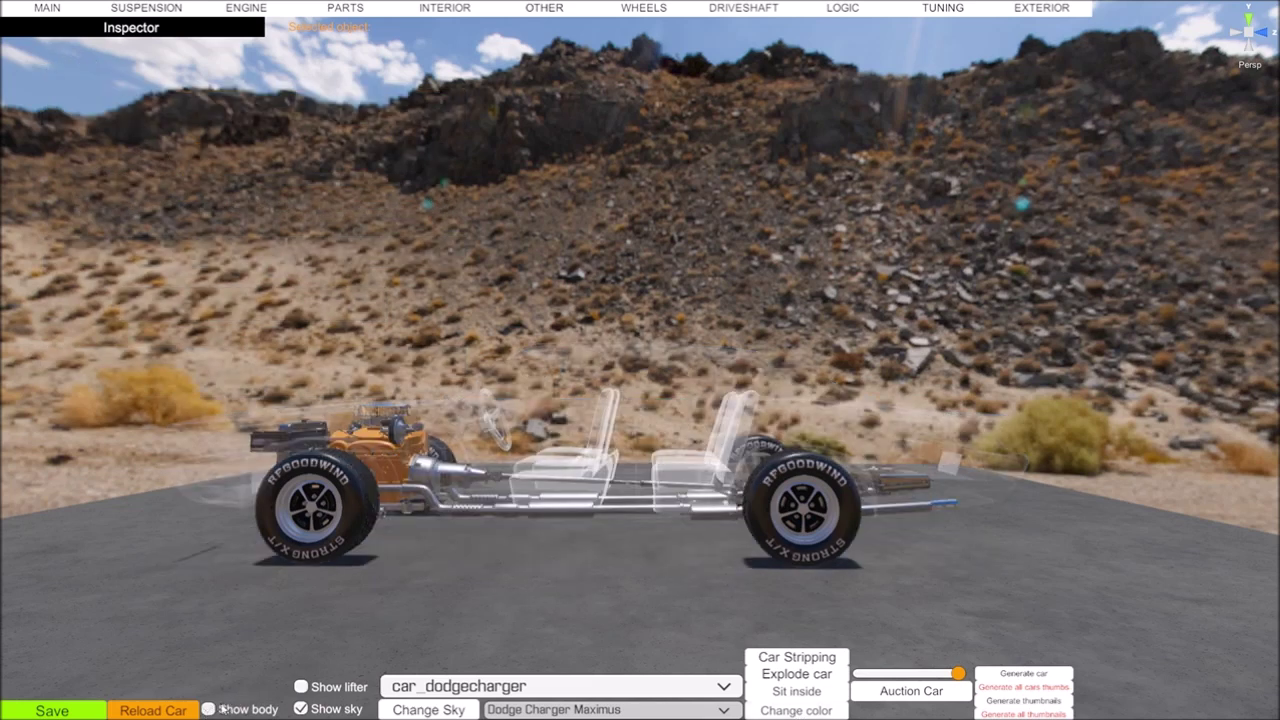
left_click(209, 709)
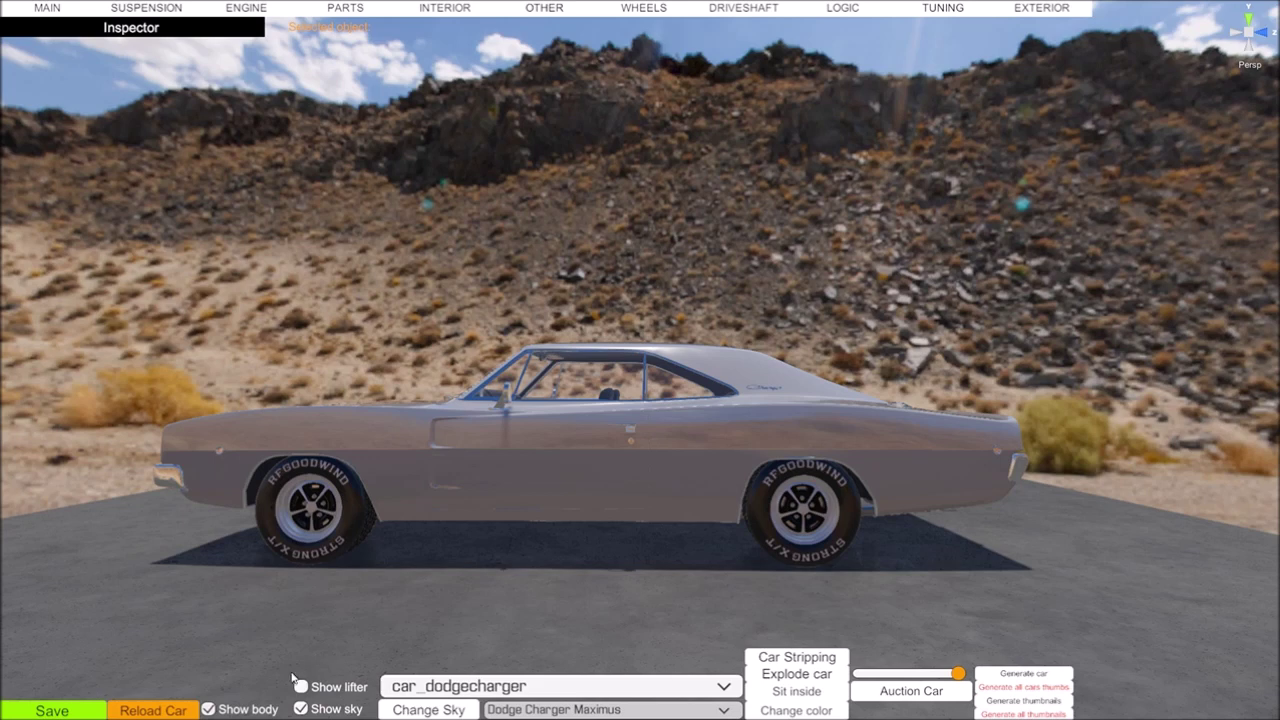
left_click(301, 688)
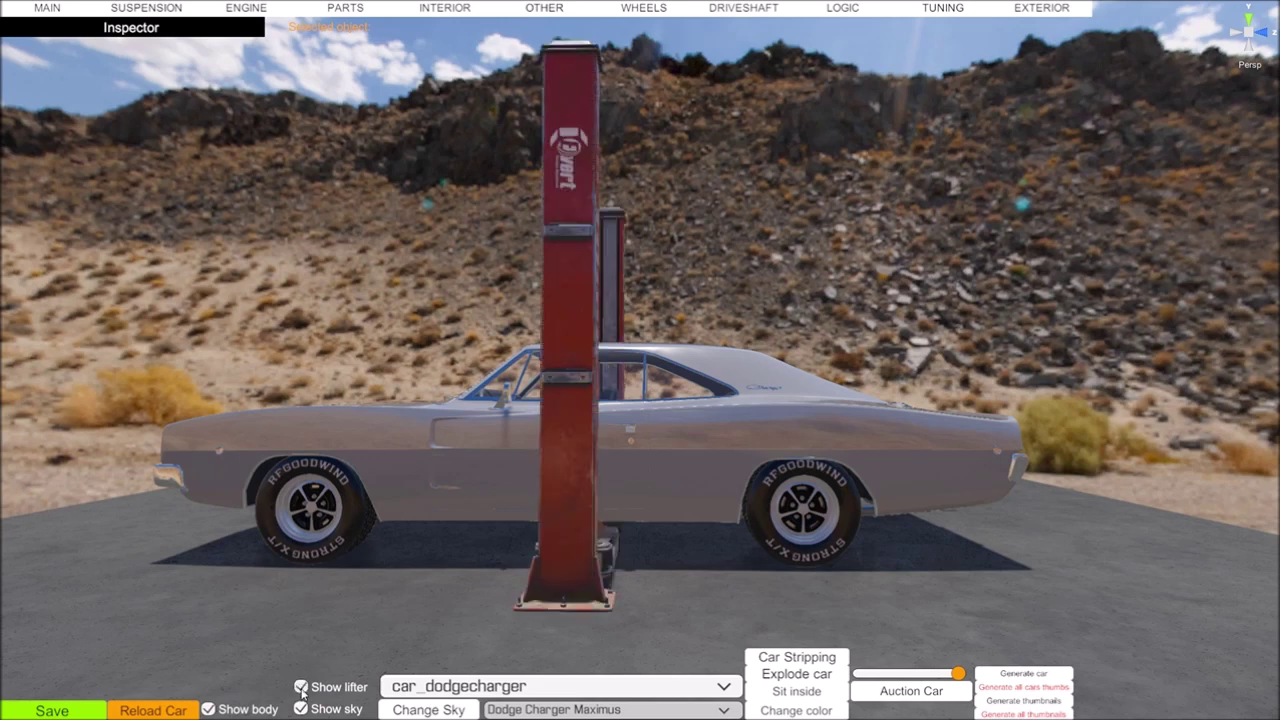
left_click(301, 688)
left_click(301, 709)
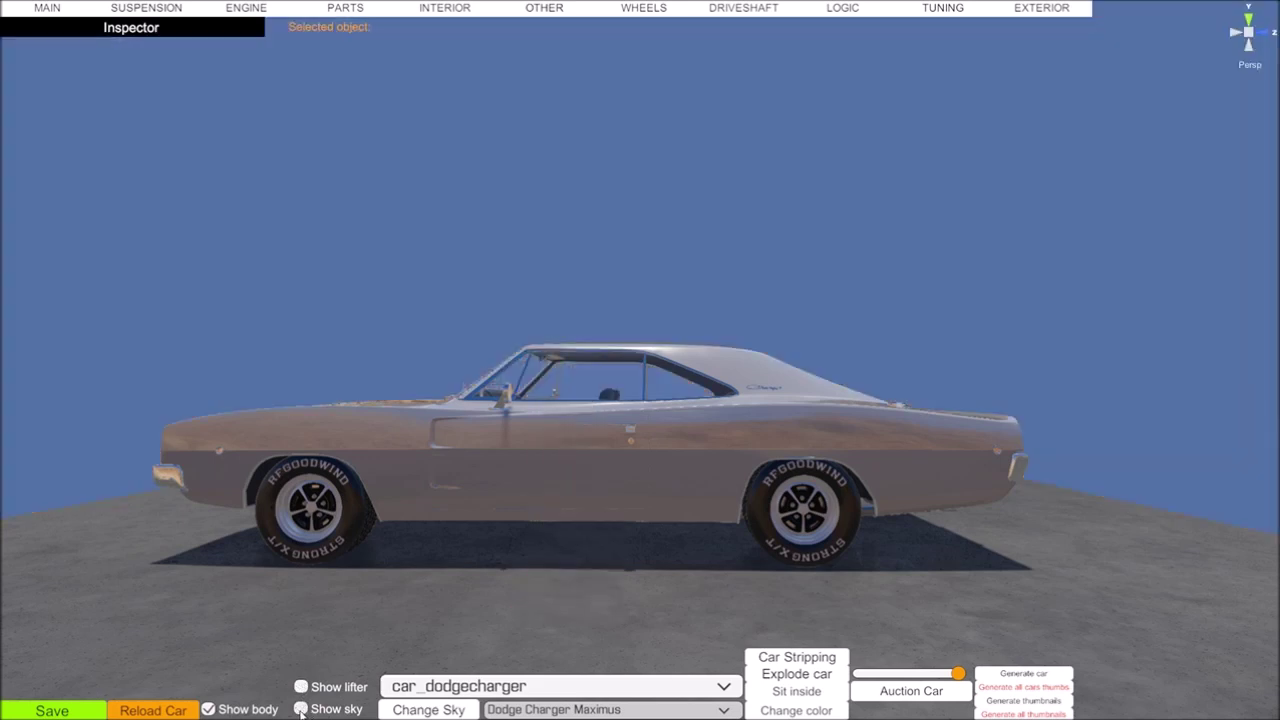
left_click(301, 709)
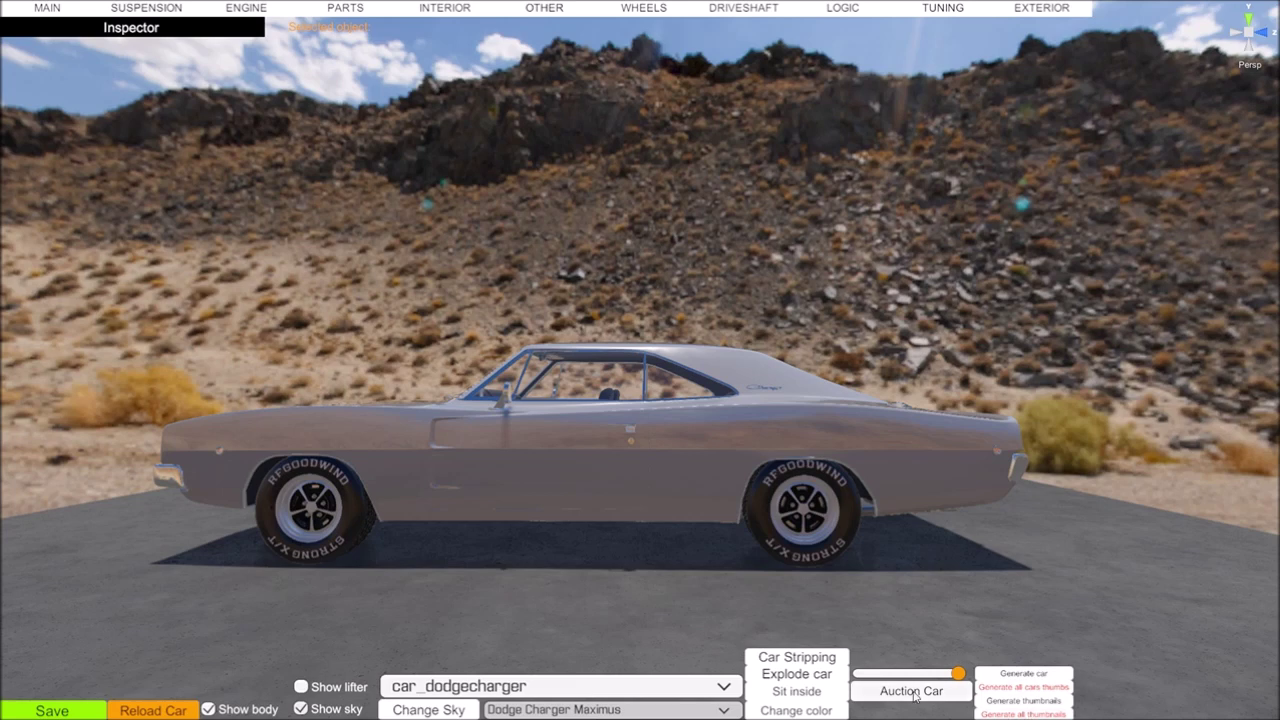
Examine the repainted car from the side, from above and close up
mouse_move(958, 676)
left_mouse_down()
mouse_move(918, 677)
mouse_move(955, 677)
left_mouse_up()
mouse_move(957, 677)
left_mouse_down()
mouse_move(857, 675)
mouse_move(975, 677)
left_mouse_up()
mouse_move(853, 584)
right_mouse_down()
mouse_move(826, 526)
mouse_move(850, 580)
right_mouse_up()
scroll(850, 580, "up", 2)
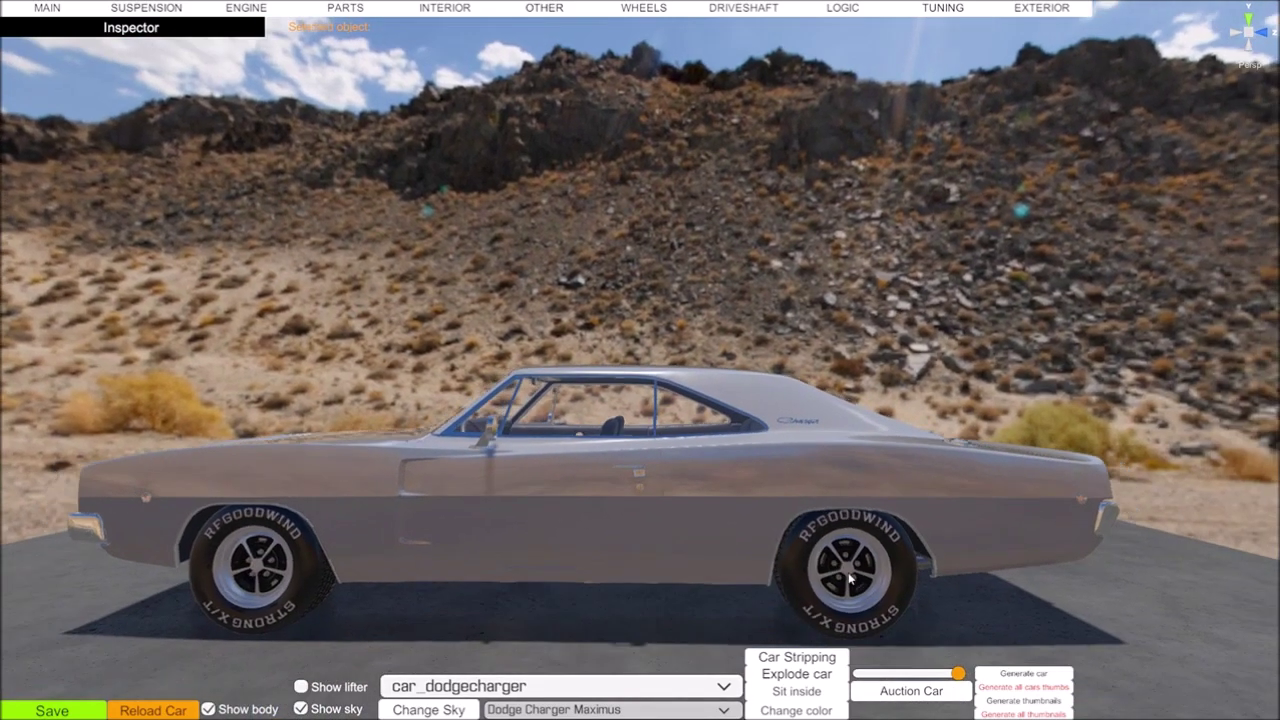
scroll(850, 582, "down", 3)
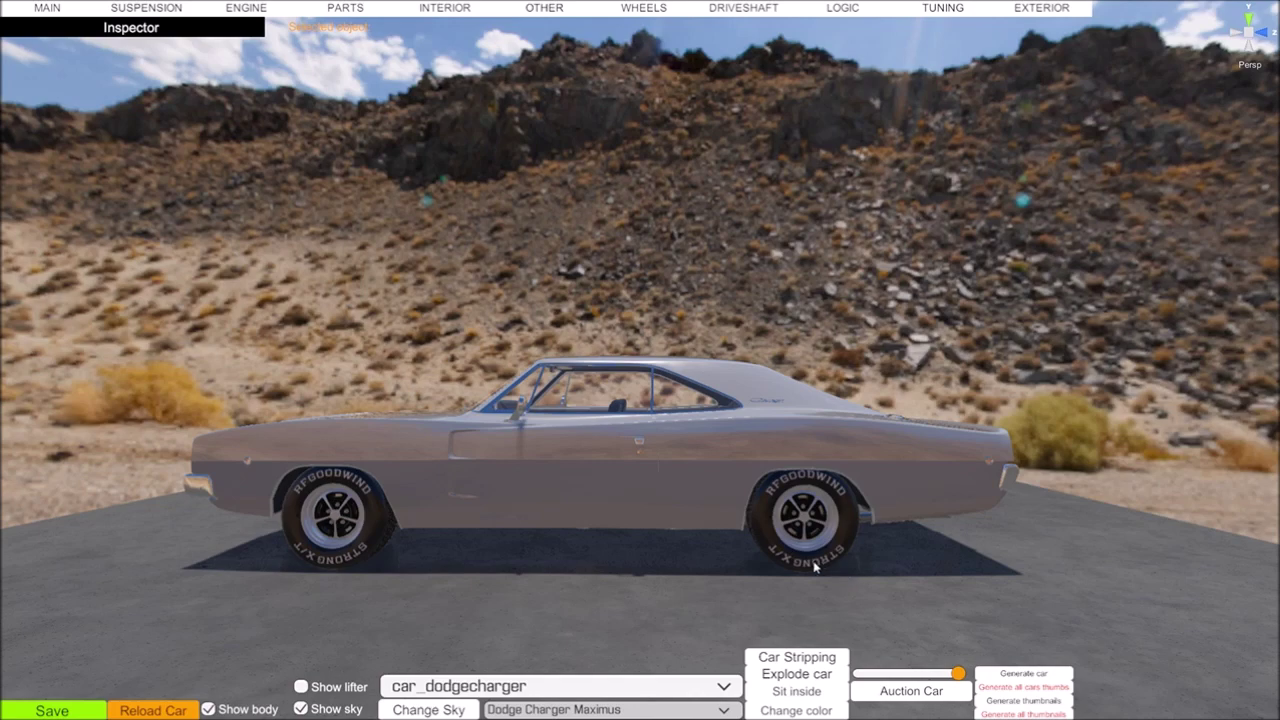
mouse_move(815, 567)
right_mouse_down()
mouse_move(707, 571)
mouse_move(795, 577)
right_mouse_up()
left_click_drag(795, 577, 959, 584)
right_click_drag(960, 578, 915, 541)
left_click_drag(915, 546, 785, 680)
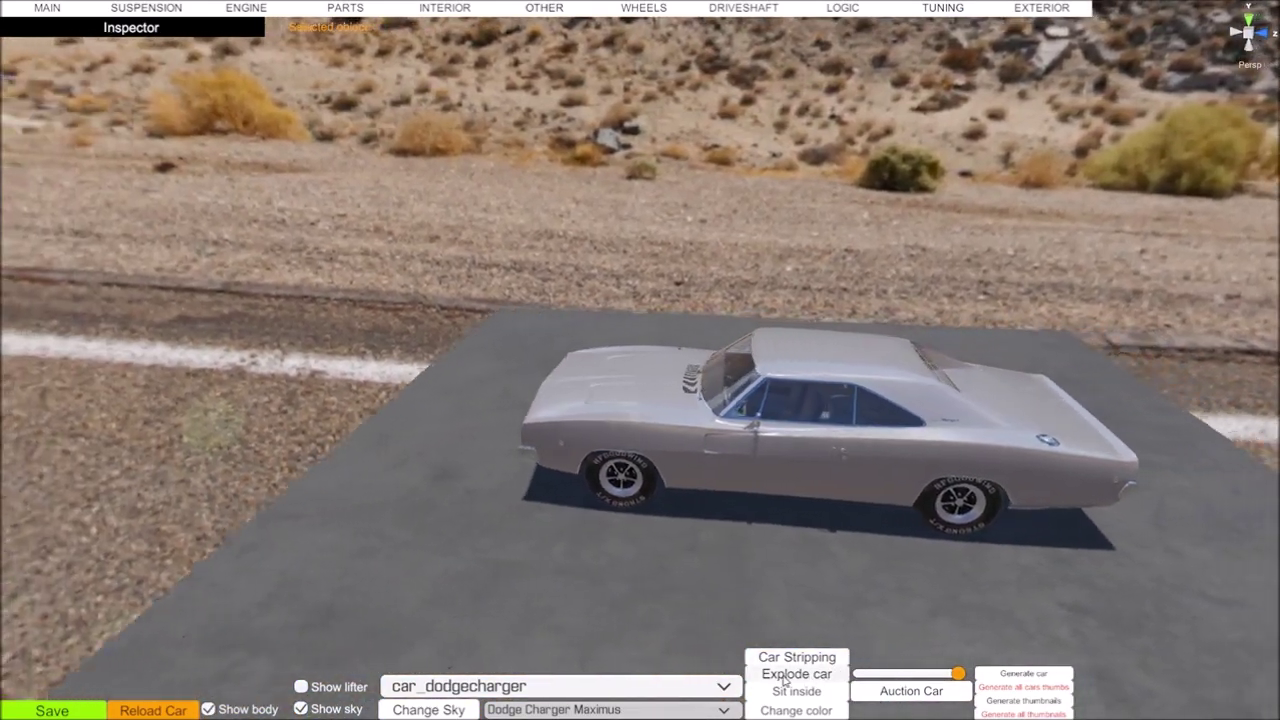
key("w")
right_click_drag(785, 680, 840, 667)
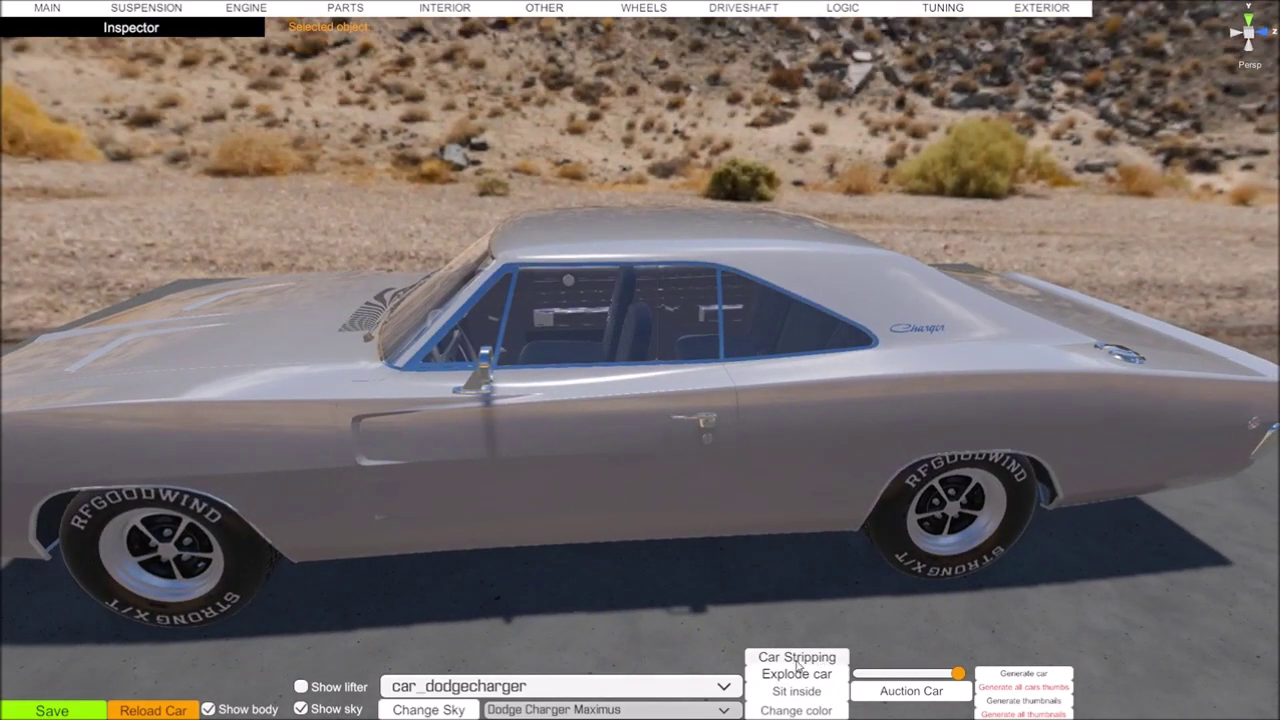
right_click_drag(784, 668, 738, 717)
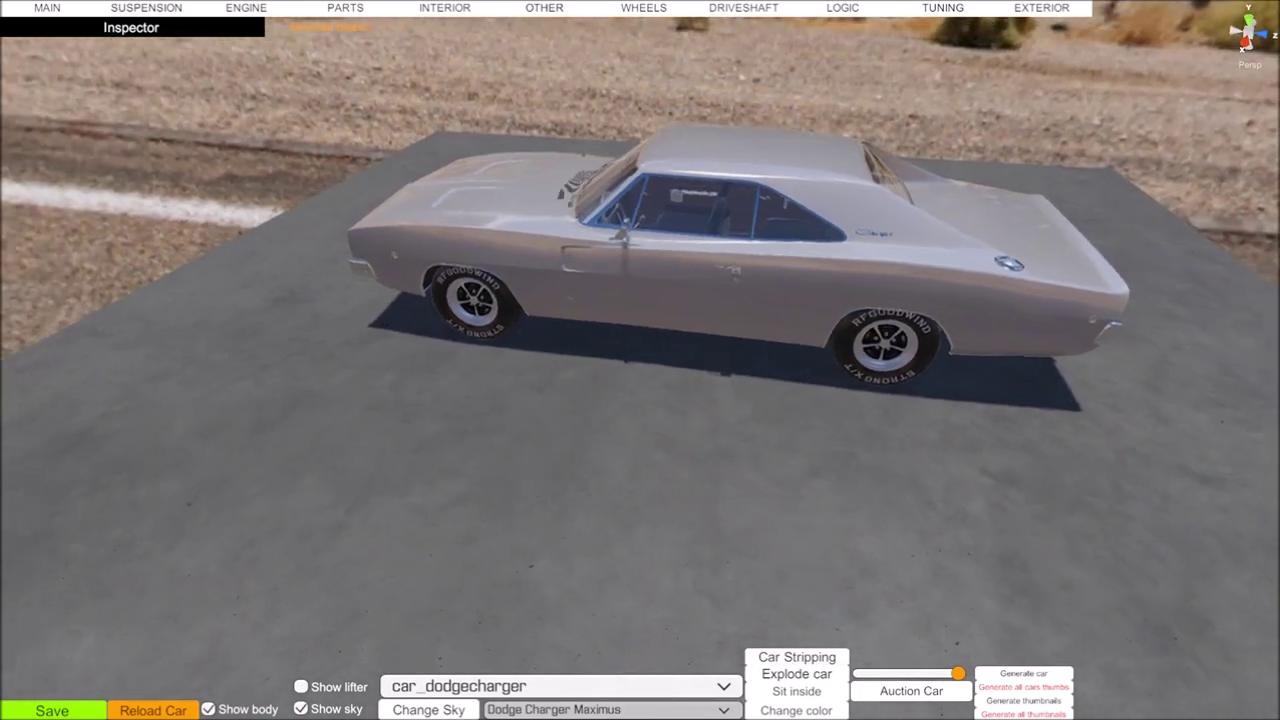
right_click_drag(694, 415, 655, 546)
left_click_drag(656, 551, 704, 349)
key("s")
right_click_drag(704, 349, 756, 266)
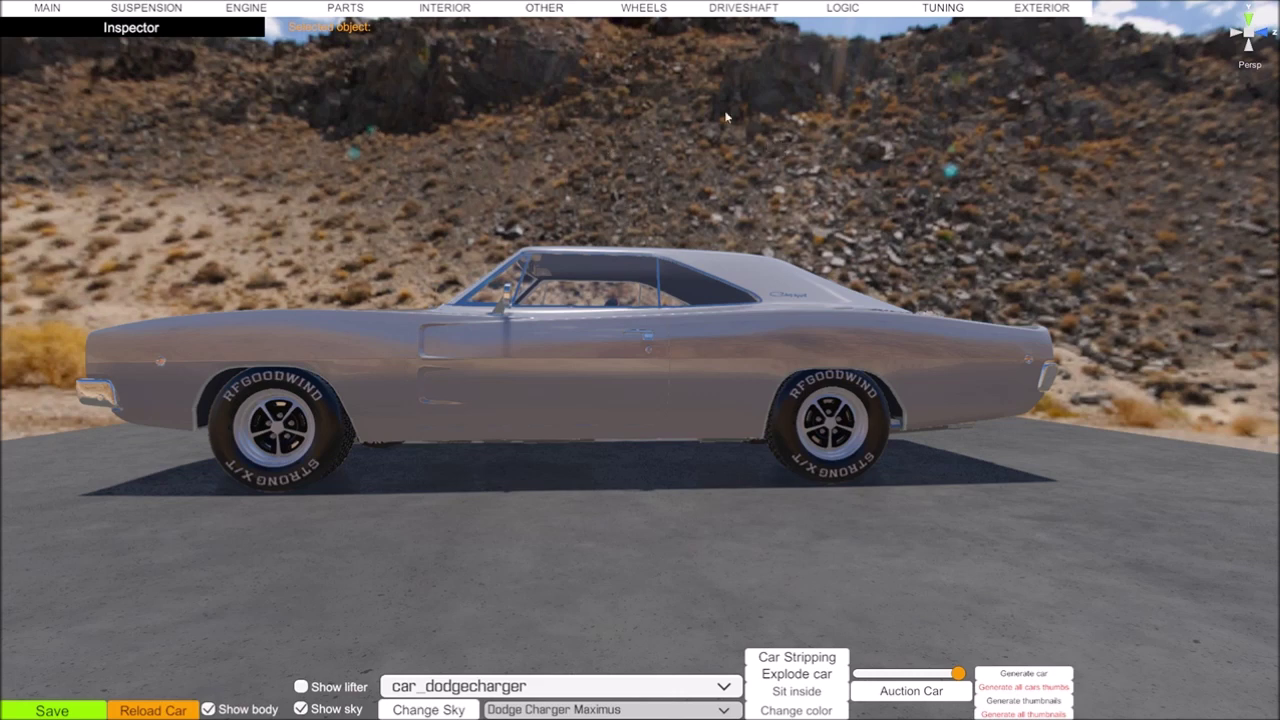
Change the rear tire to Race Tire and set the rear wheel width to 355
left_click(645, 10)
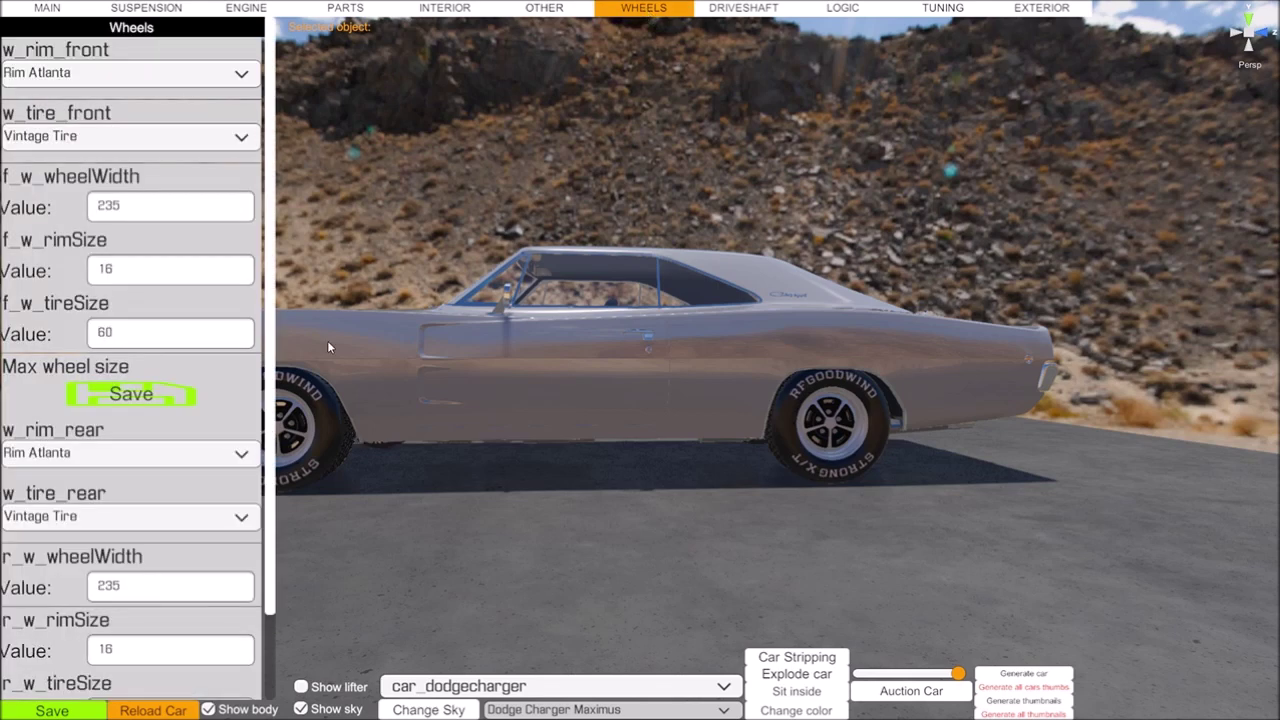
left_click_drag(269, 343, 270, 576)
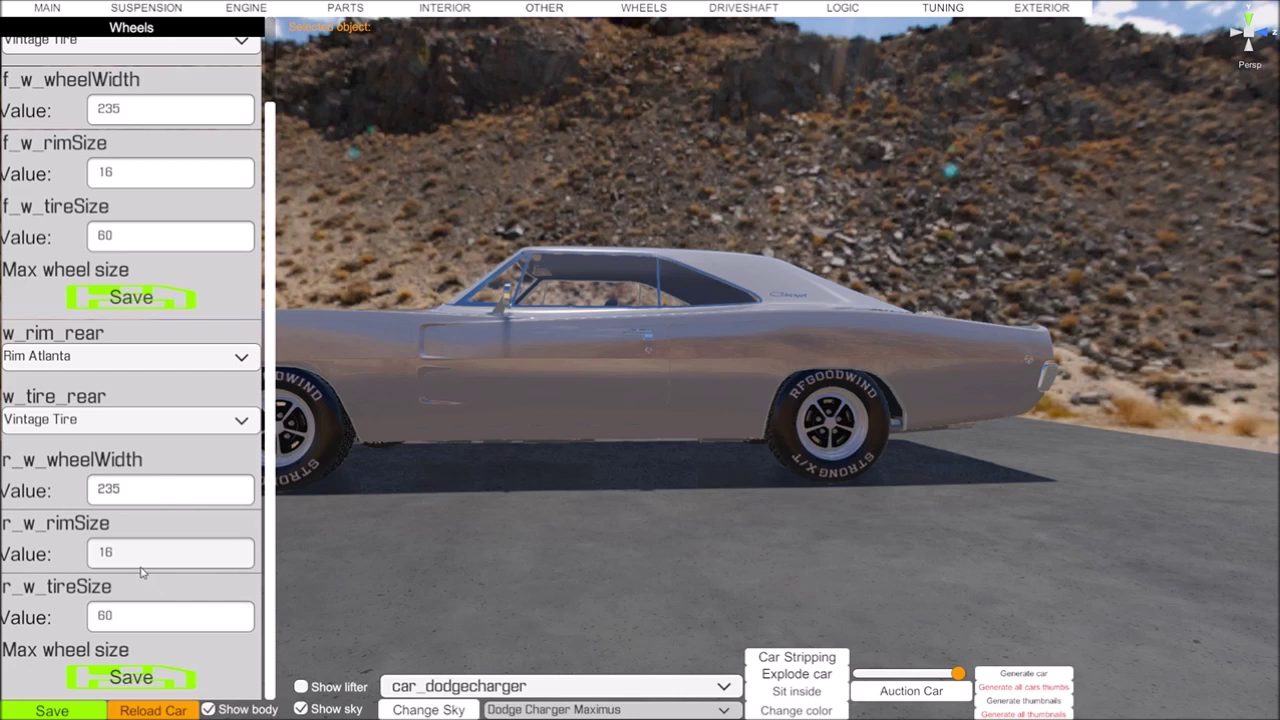
left_click(246, 428)
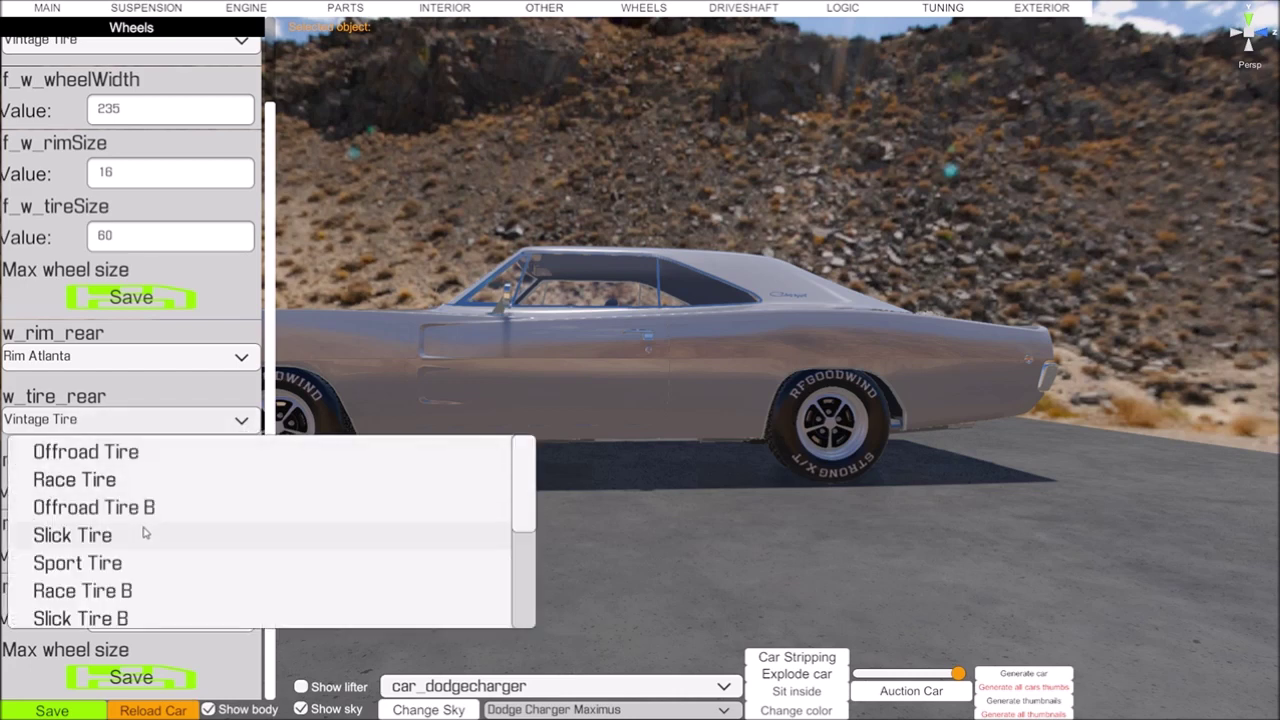
left_click(96, 482)
left_click(139, 497)
type("355")
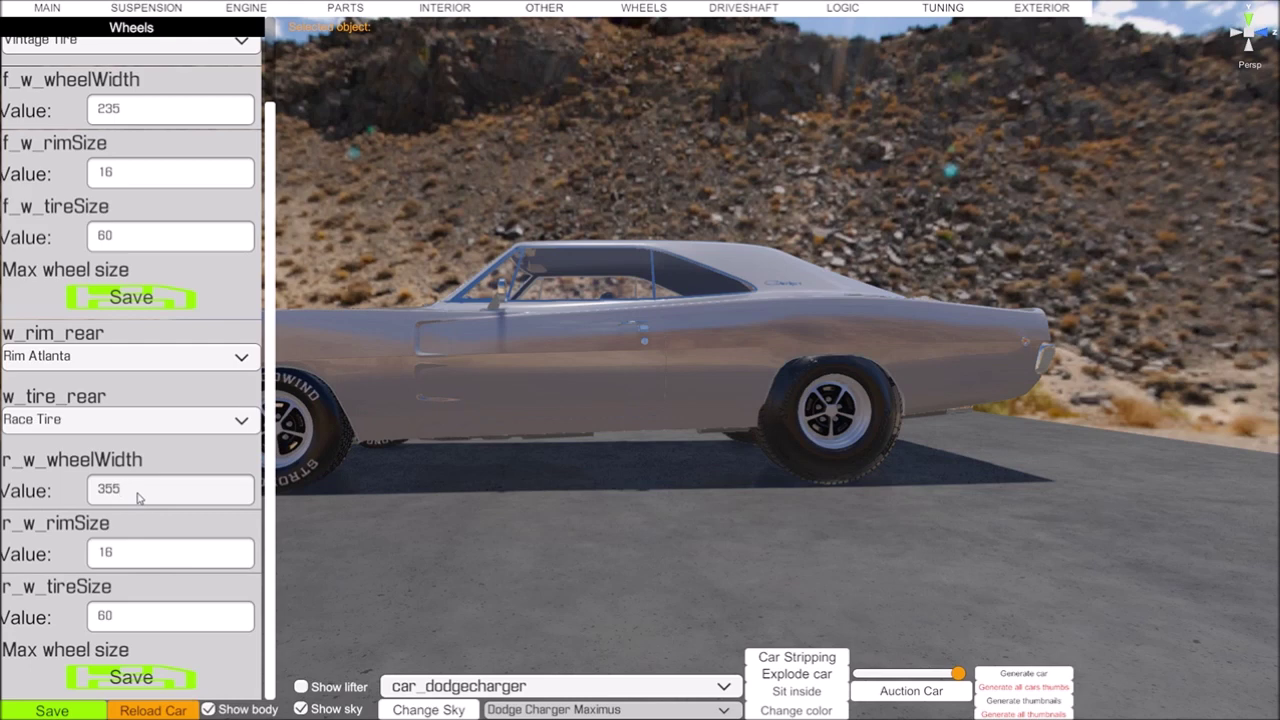
Set the rear rim size to 19 and the rear tire size to 35
left_click(142, 563)
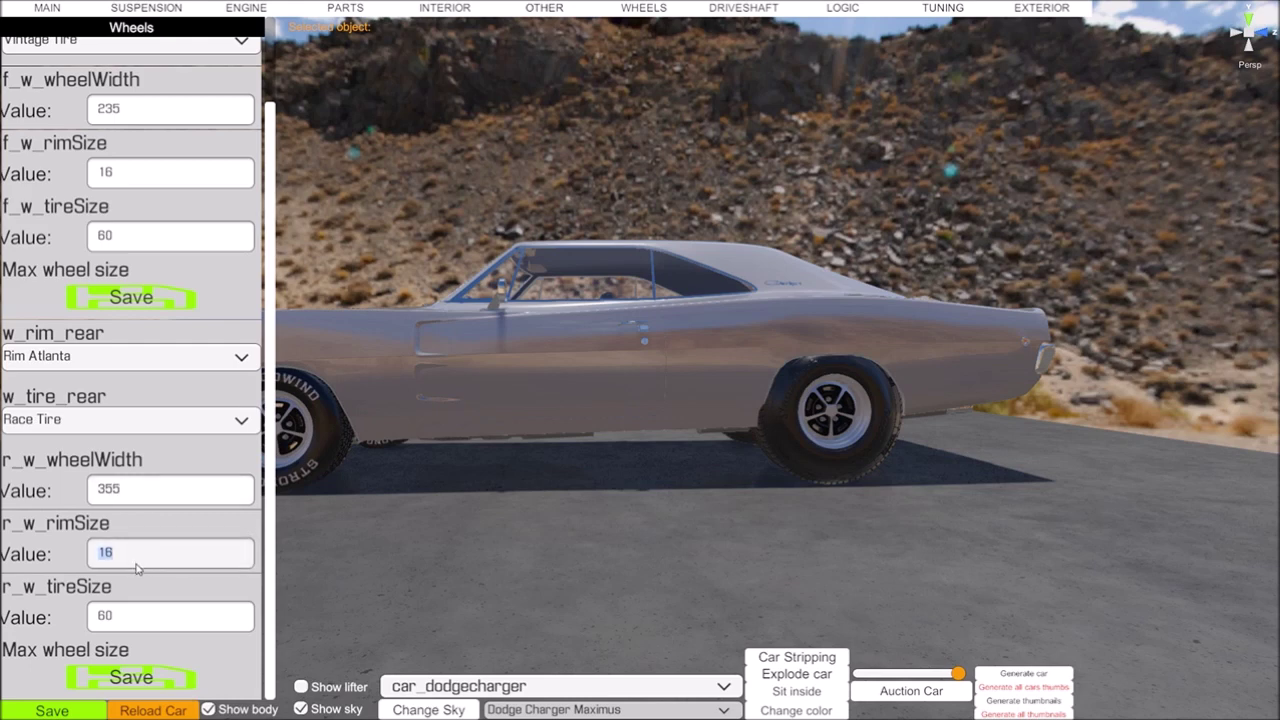
type("19")
left_click(131, 618)
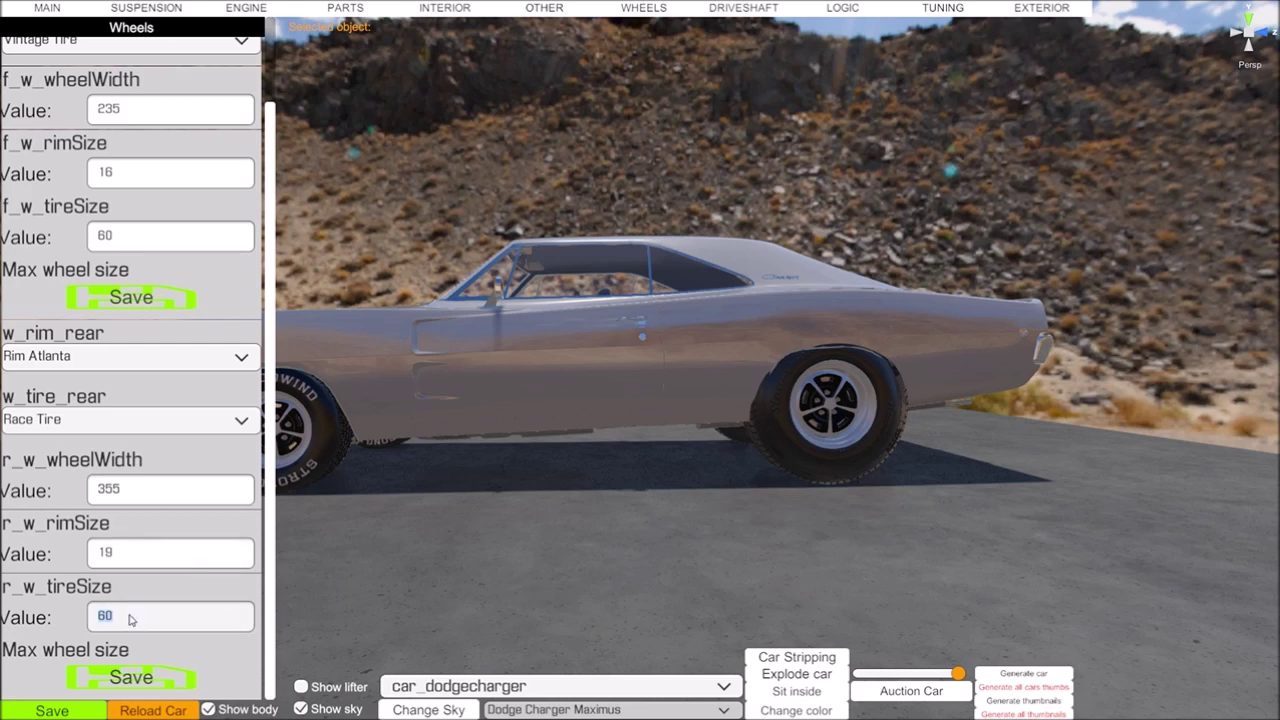
type("35")
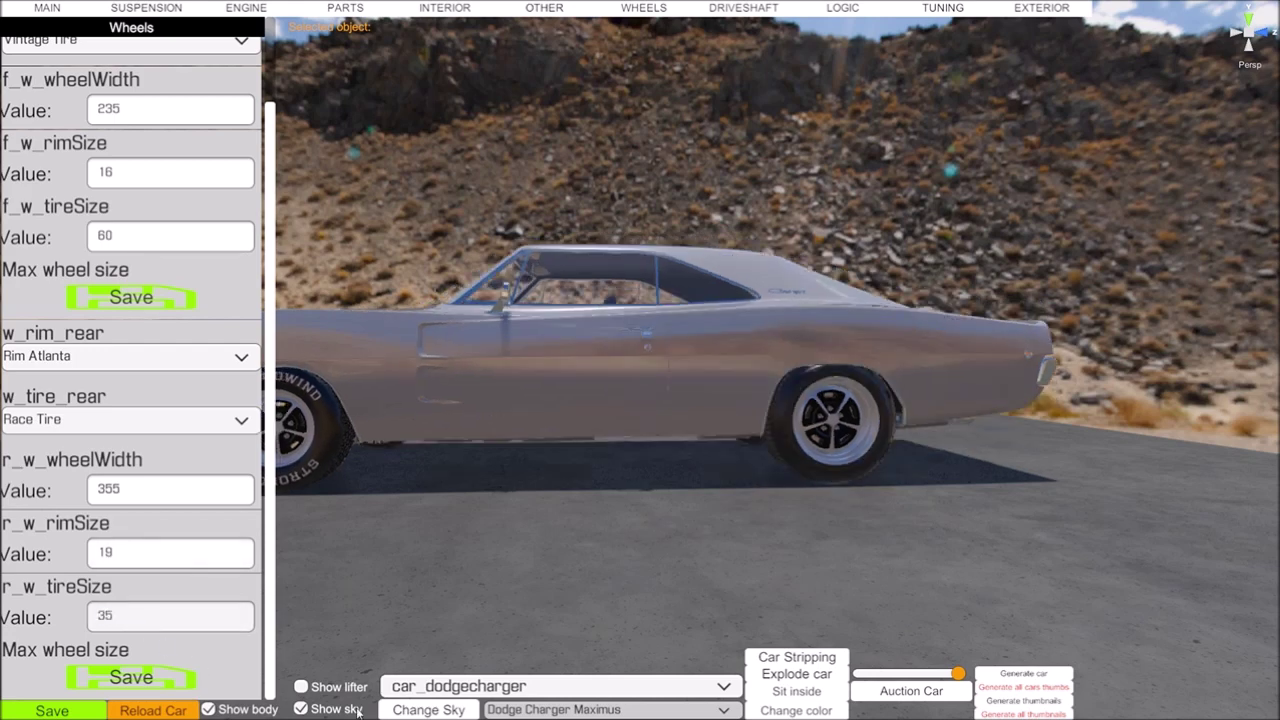
Check the fit of the rear wheel, then set the rear tire size to 30 and the rear rim size to 20
right_click_drag(560, 520, 535, 530)
key("w")
key("s")
scroll(770, 360, "down", 3)
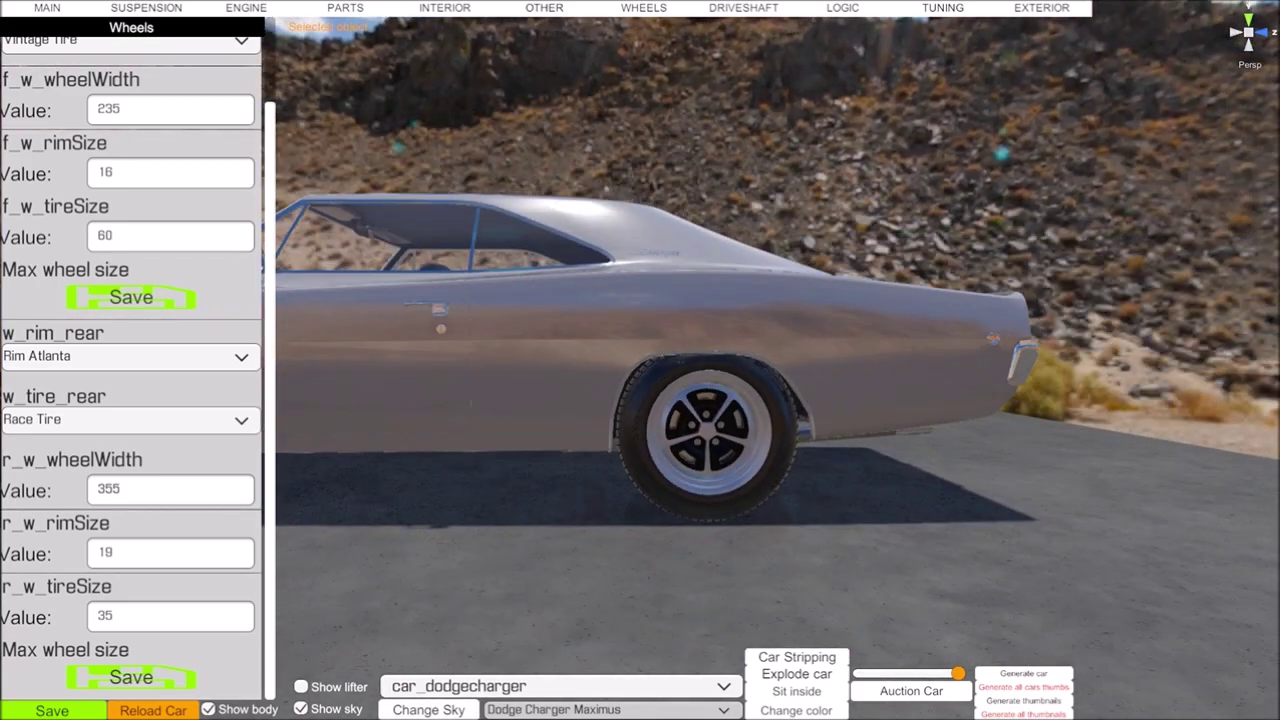
left_click(108, 618)
type("30")
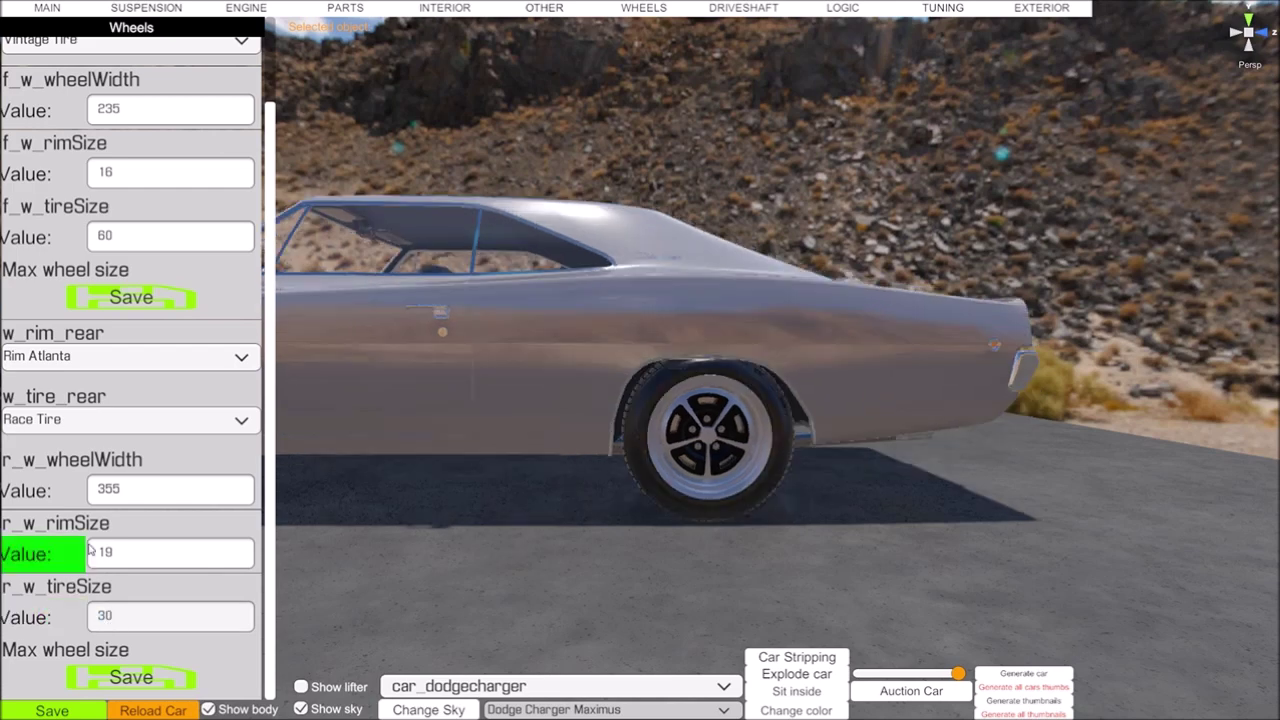
left_click(128, 554)
type("20")
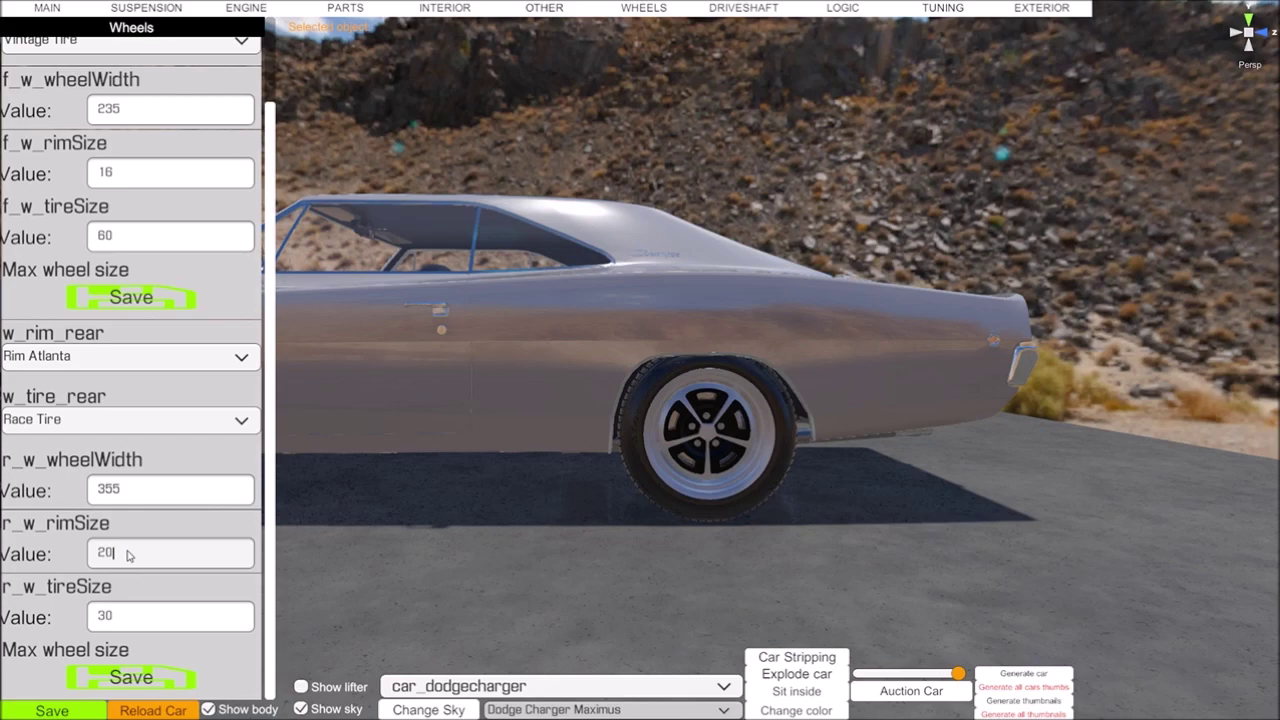
Set the front rim size to 19, the front wheel width to 275 and the front tire size to 35
mouse_move(418, 595)
left_mouse_down()
mouse_move(426, 603)
mouse_move(358, 624)
mouse_move(289, 633)
mouse_move(287, 618)
mouse_move(413, 615)
left_mouse_up()
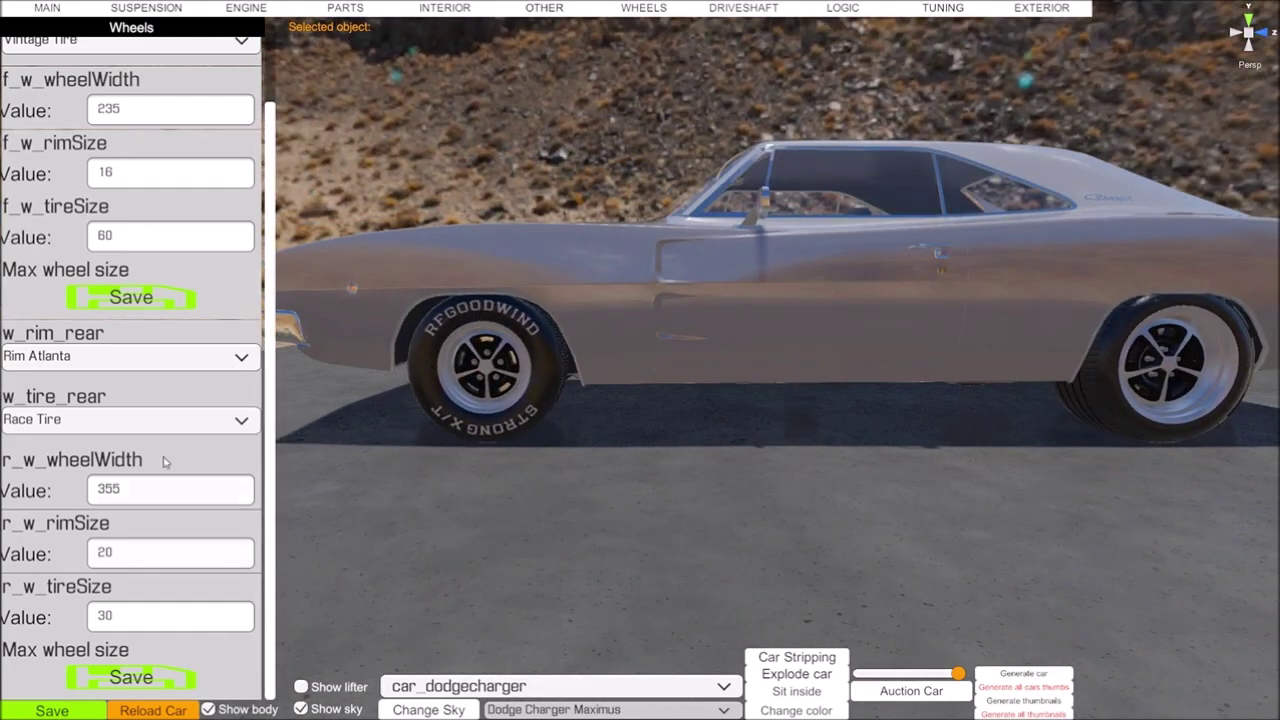
left_click(124, 173)
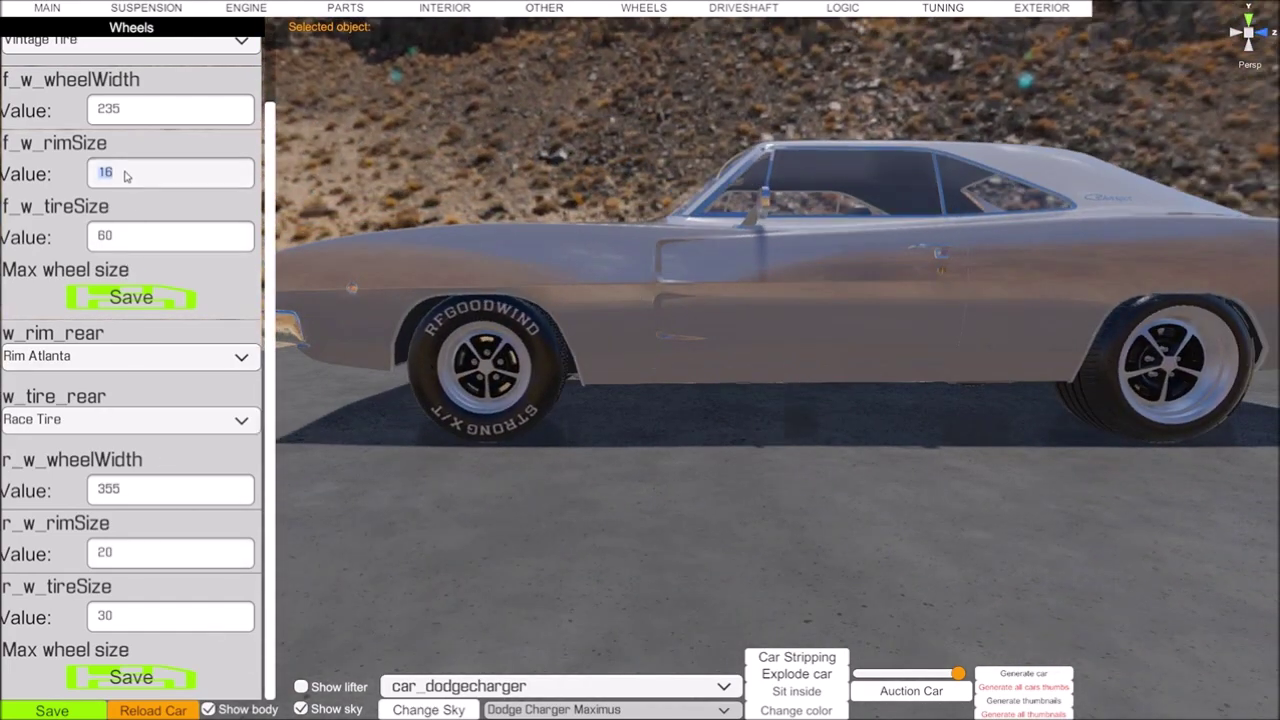
type("19")
left_click(128, 112)
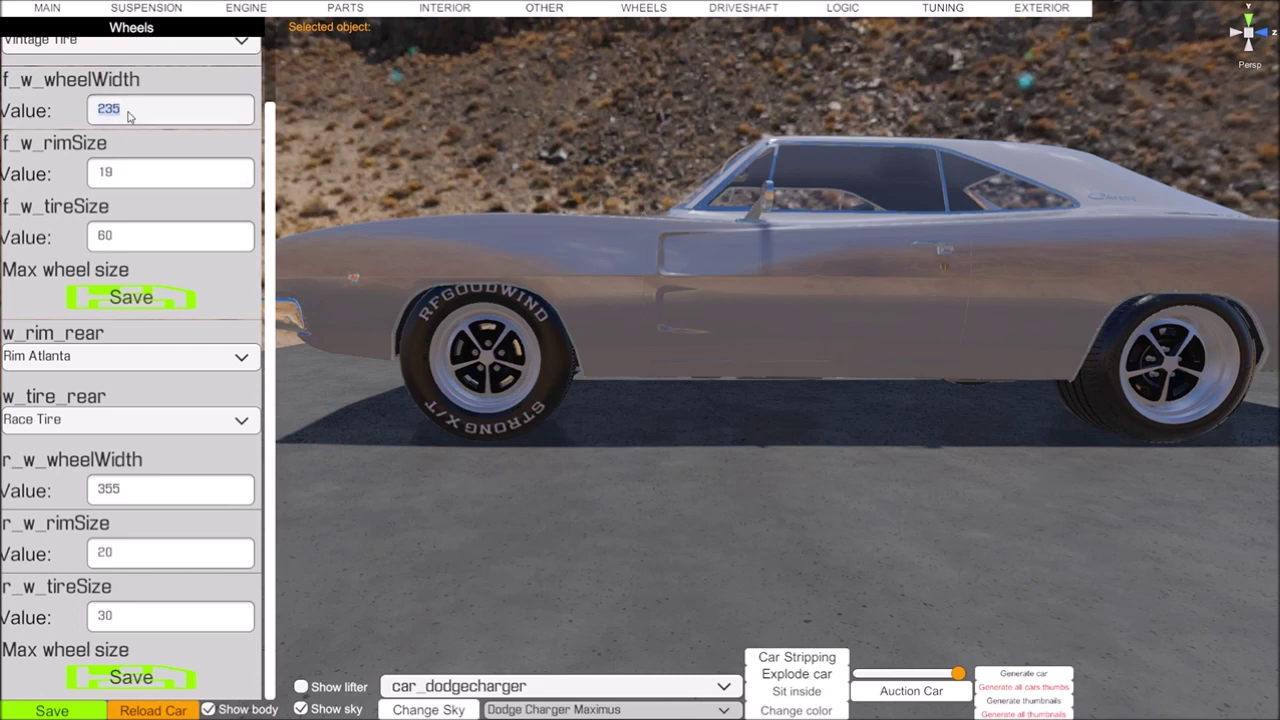
type("275")
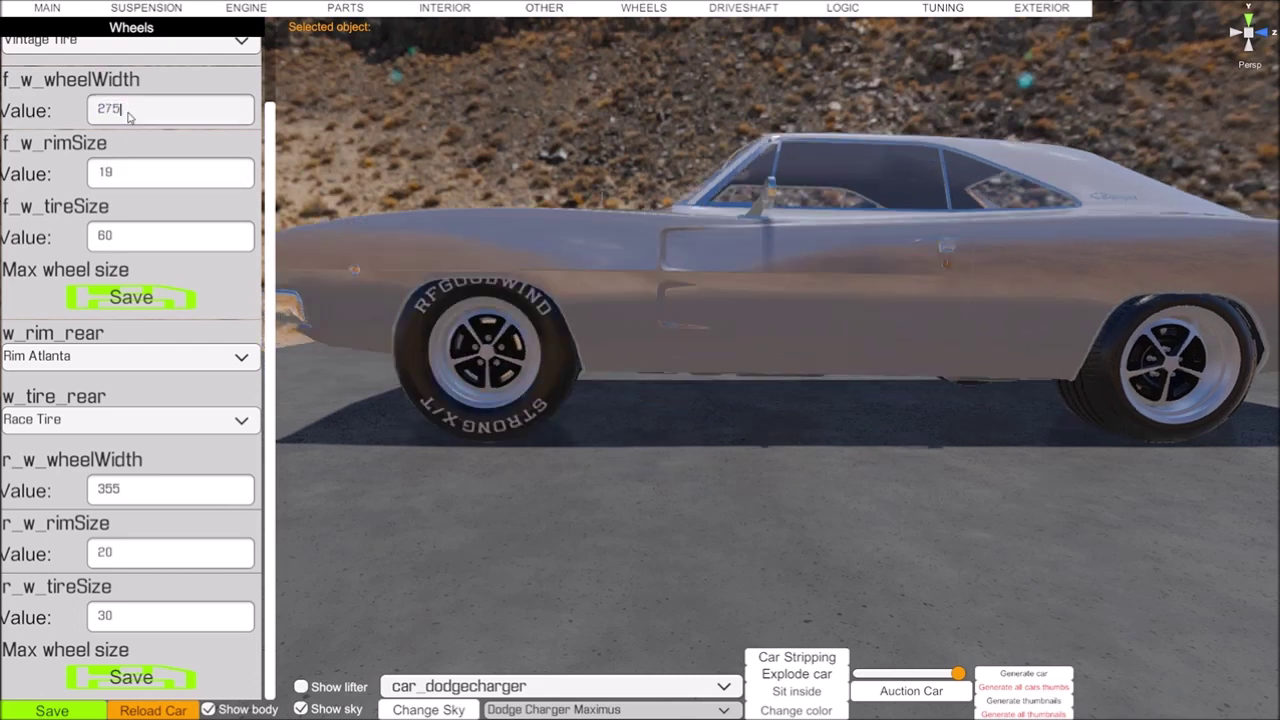
left_click(106, 238)
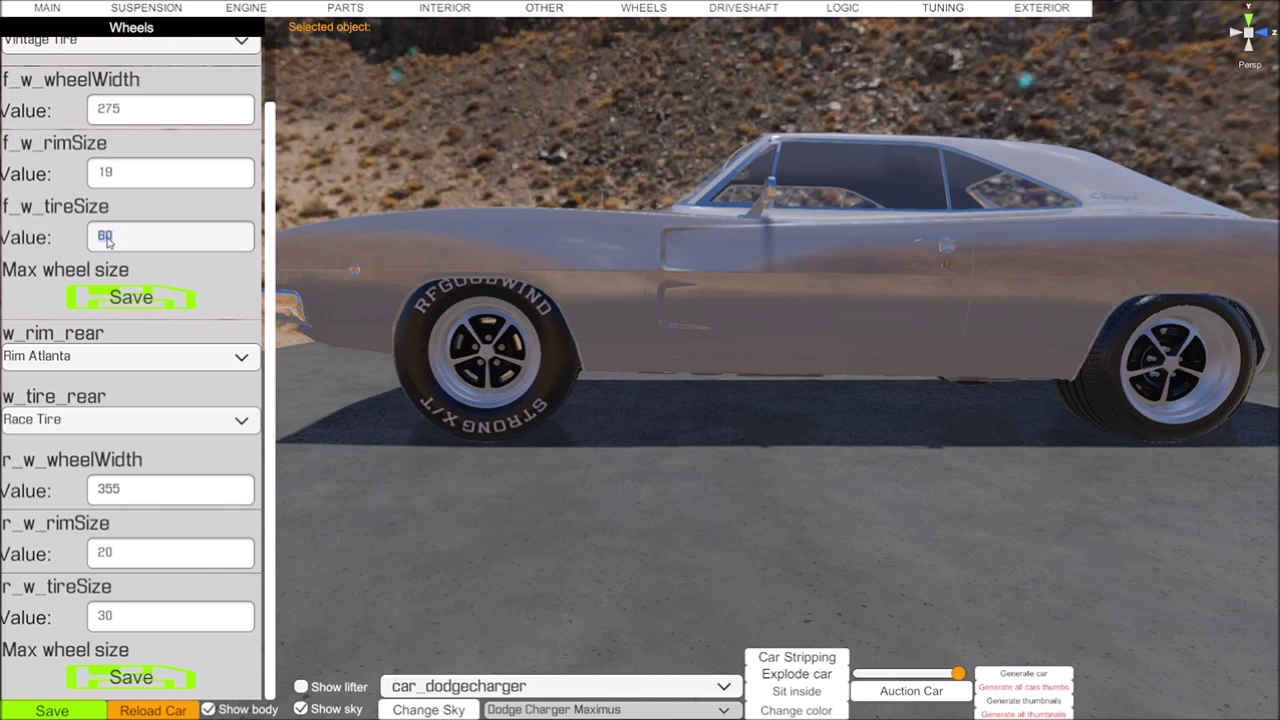
type("35")
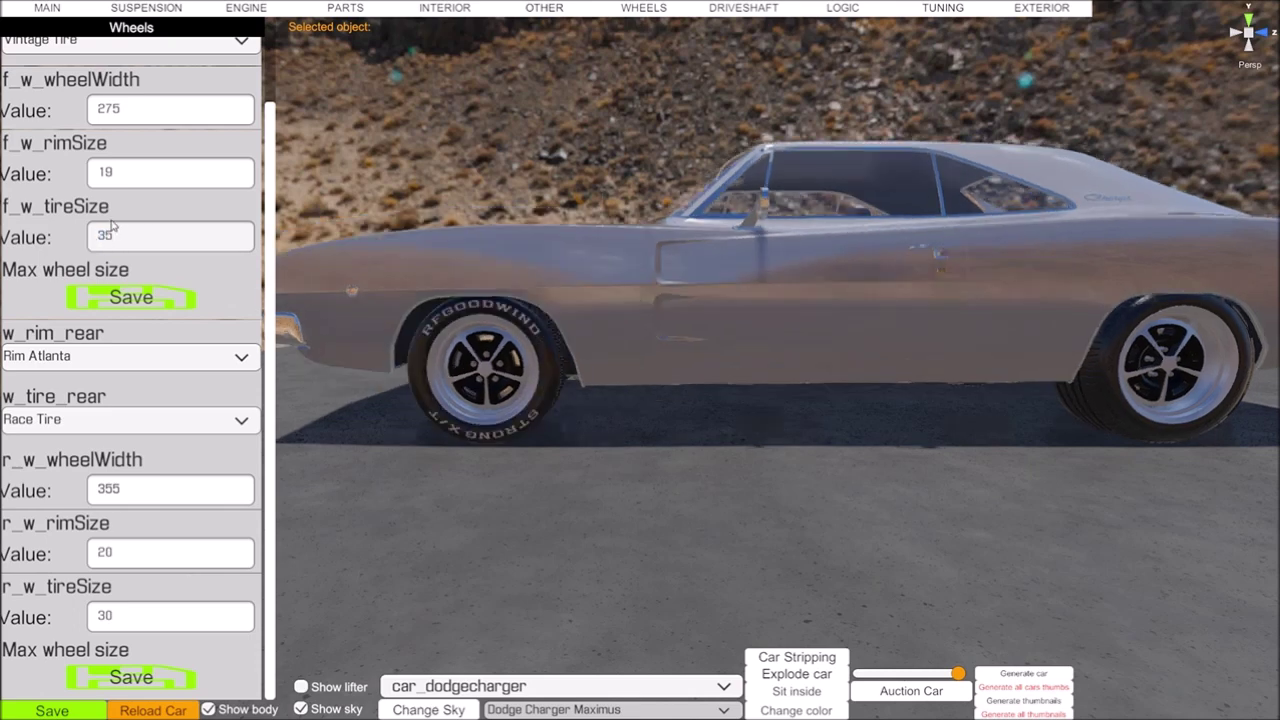
Change the front tire to Race Tire and set the front tire size to 40
left_click_drag(274, 200, 257, 133)
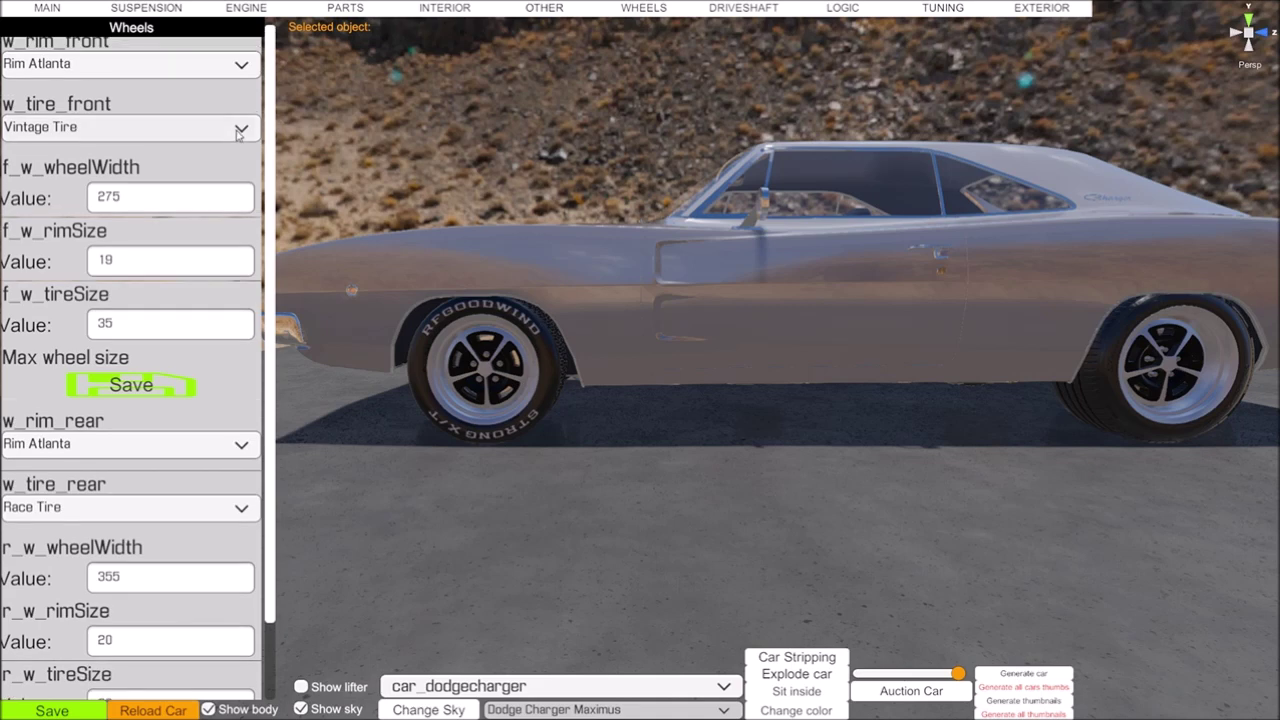
left_click(241, 128)
left_click(160, 187)
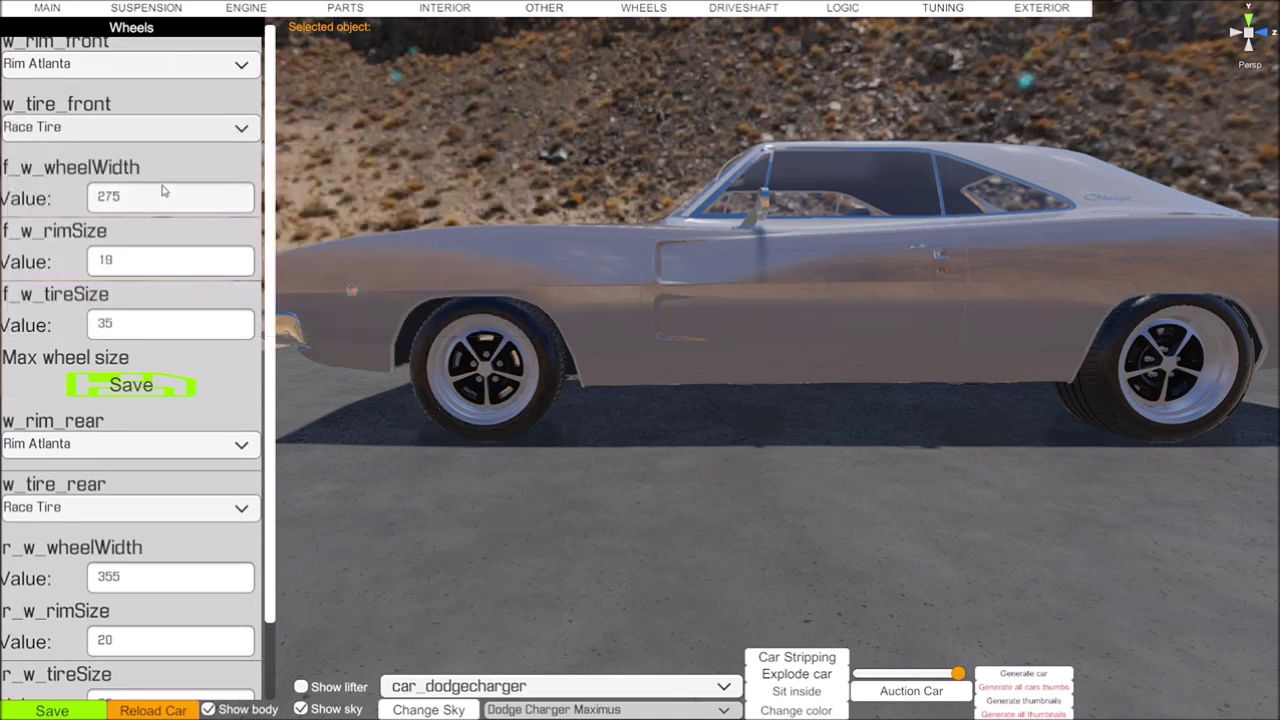
left_click(136, 323)
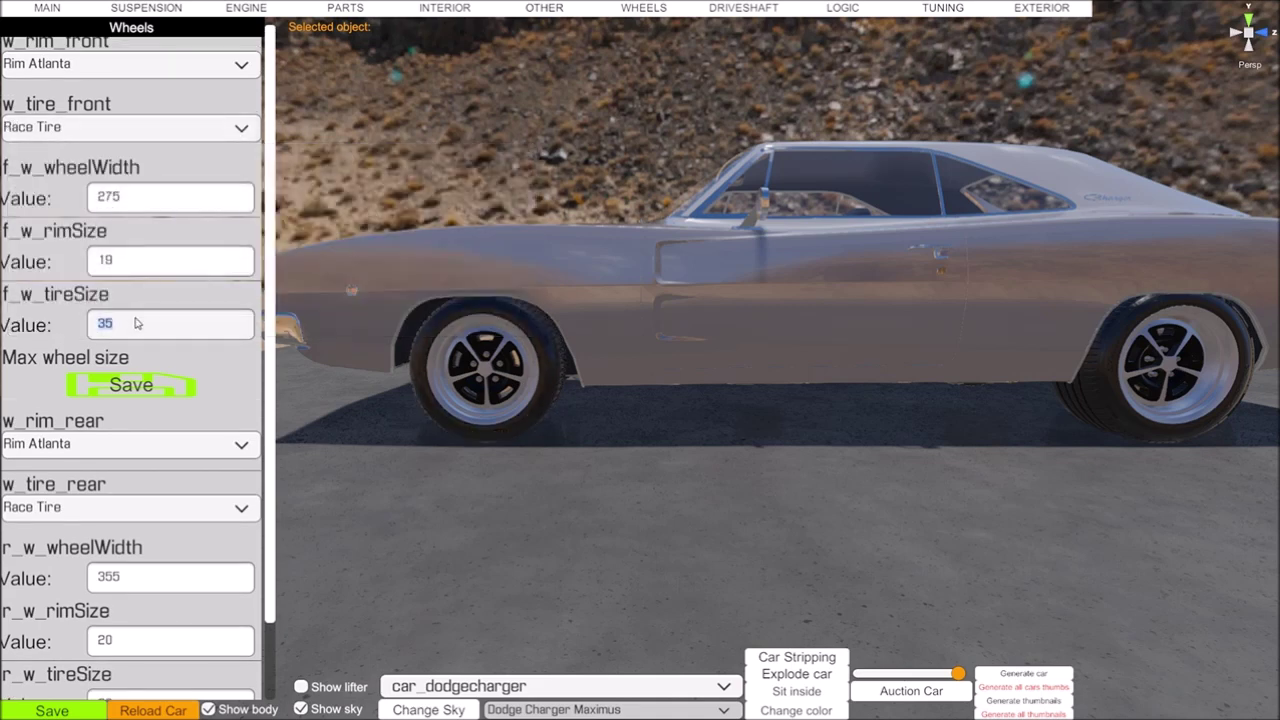
type("40")
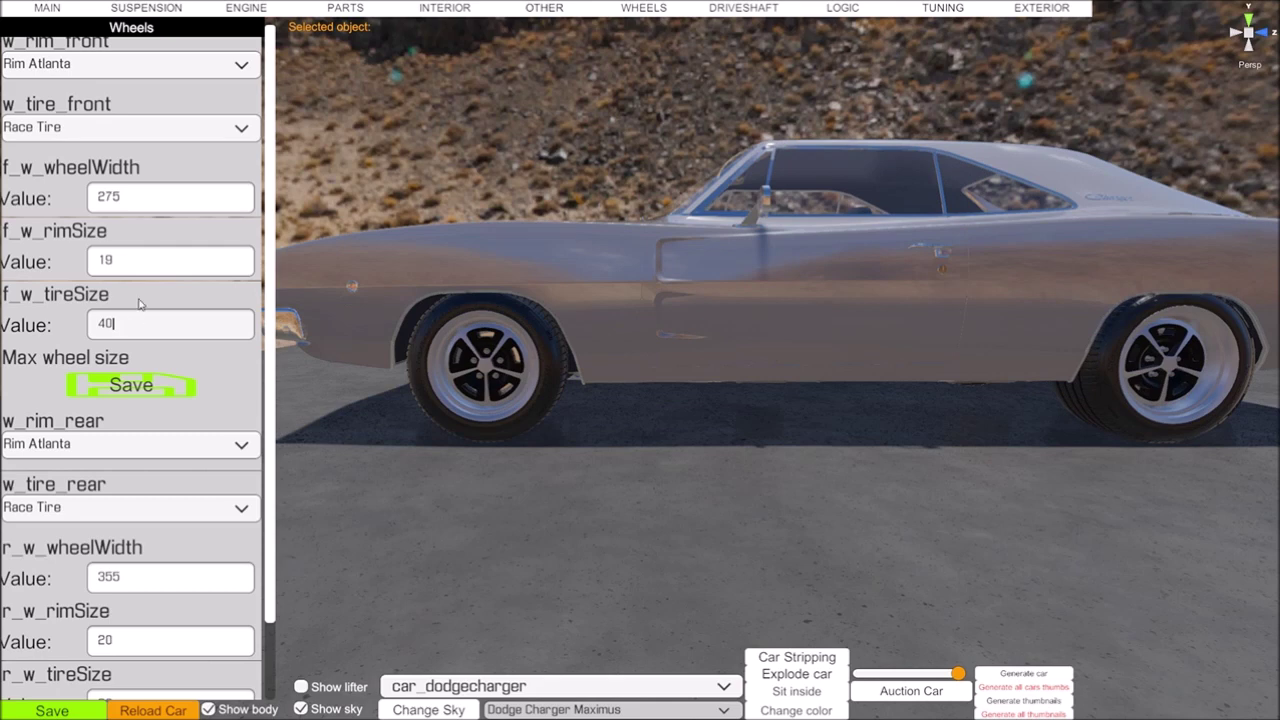
Change both the front and the rear rim to Rim 25
scroll(268, 222, "up", 1)
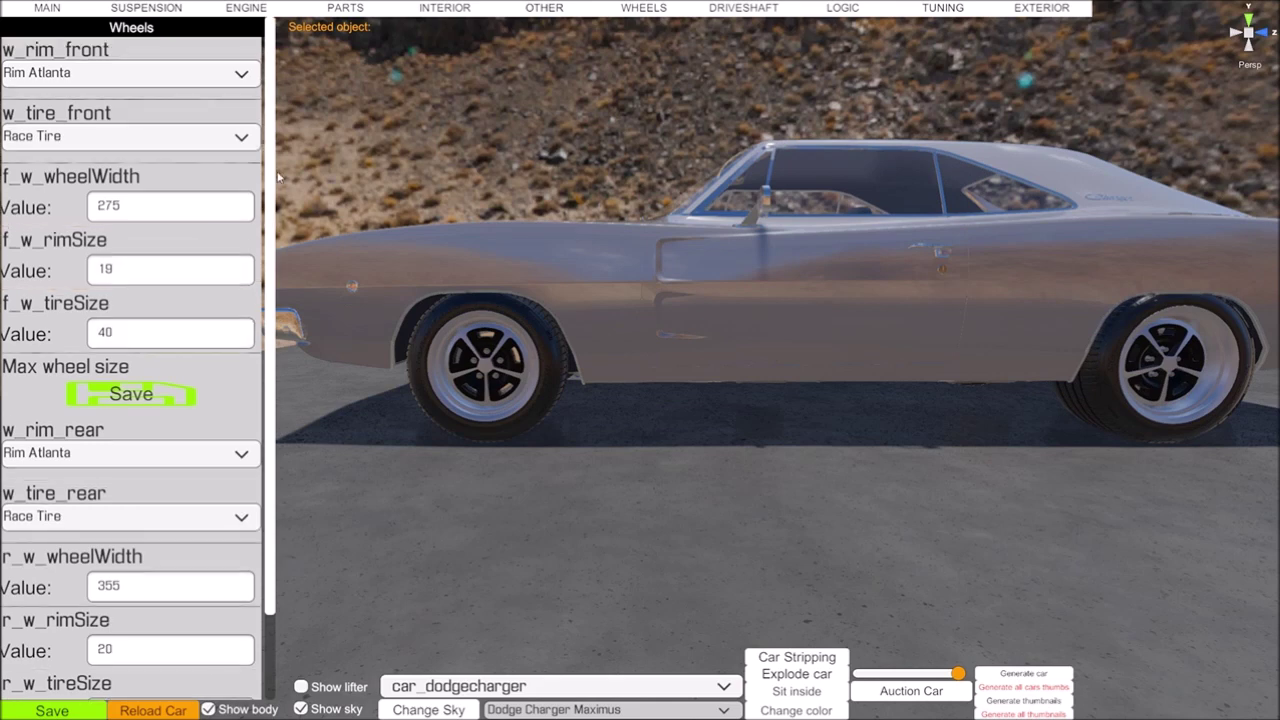
left_click(241, 76)
left_click_drag(522, 108, 516, 177)
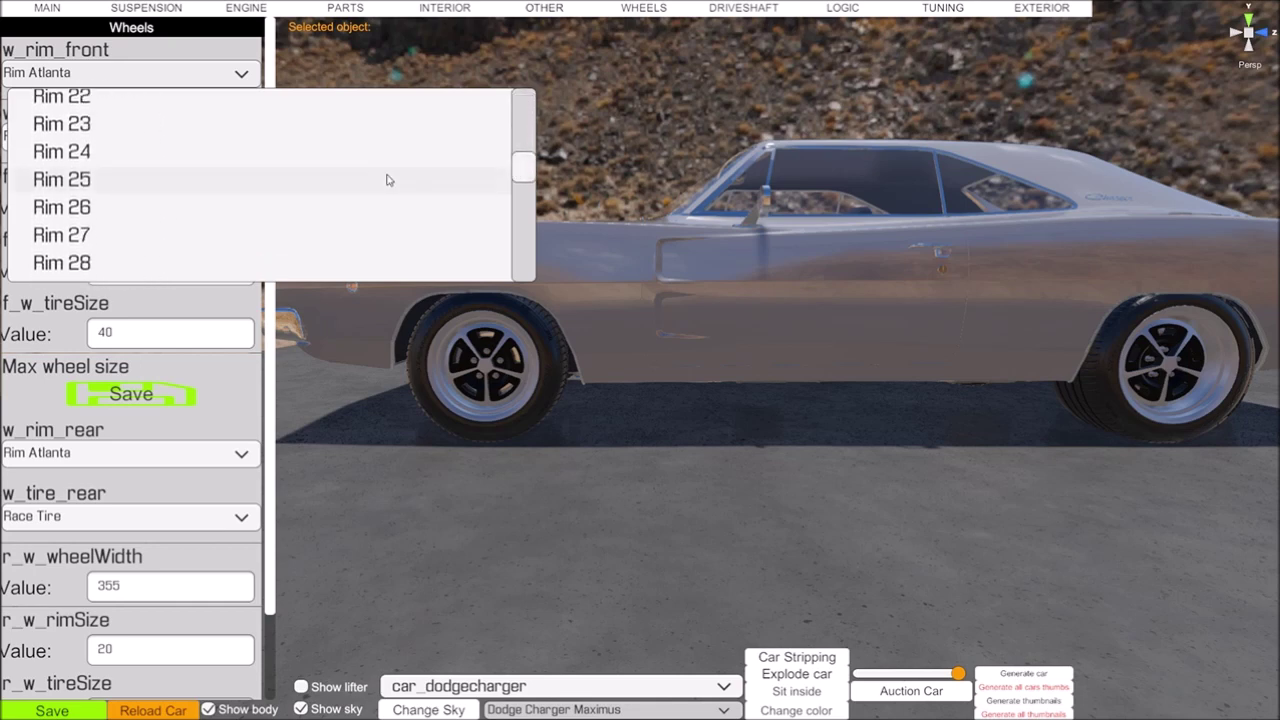
left_click(84, 186)
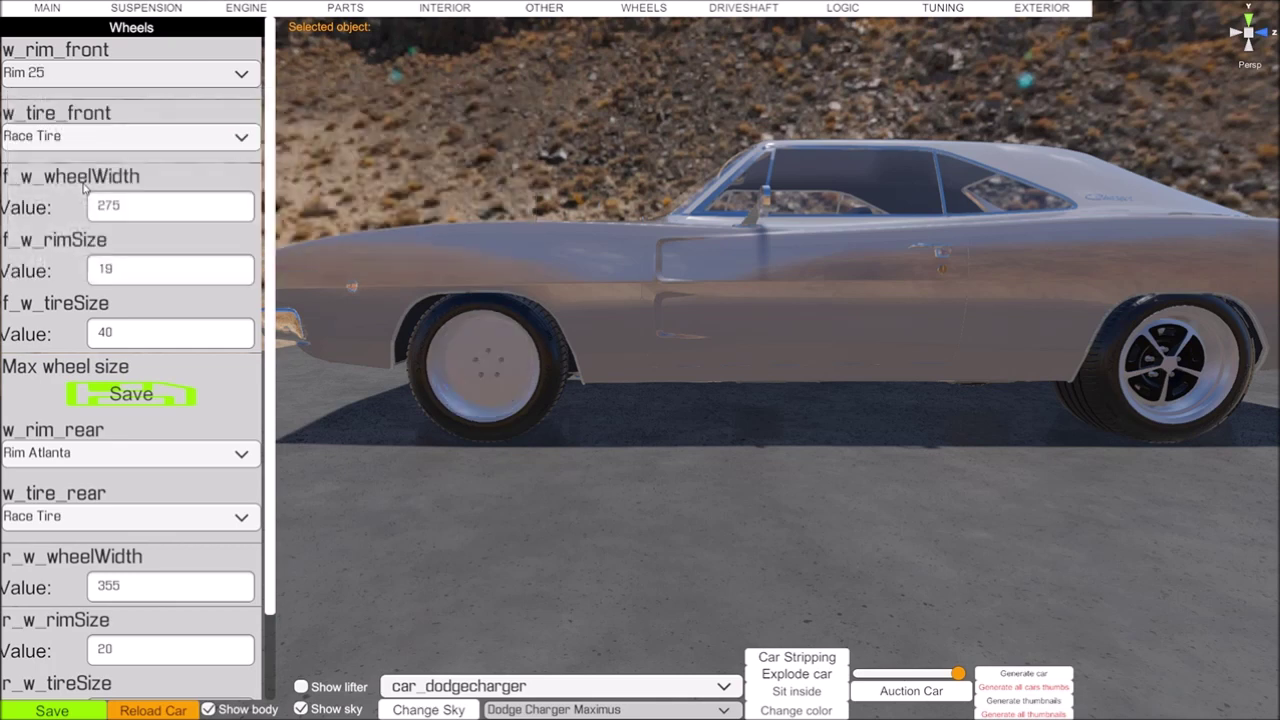
scroll(271, 108, "down", 2)
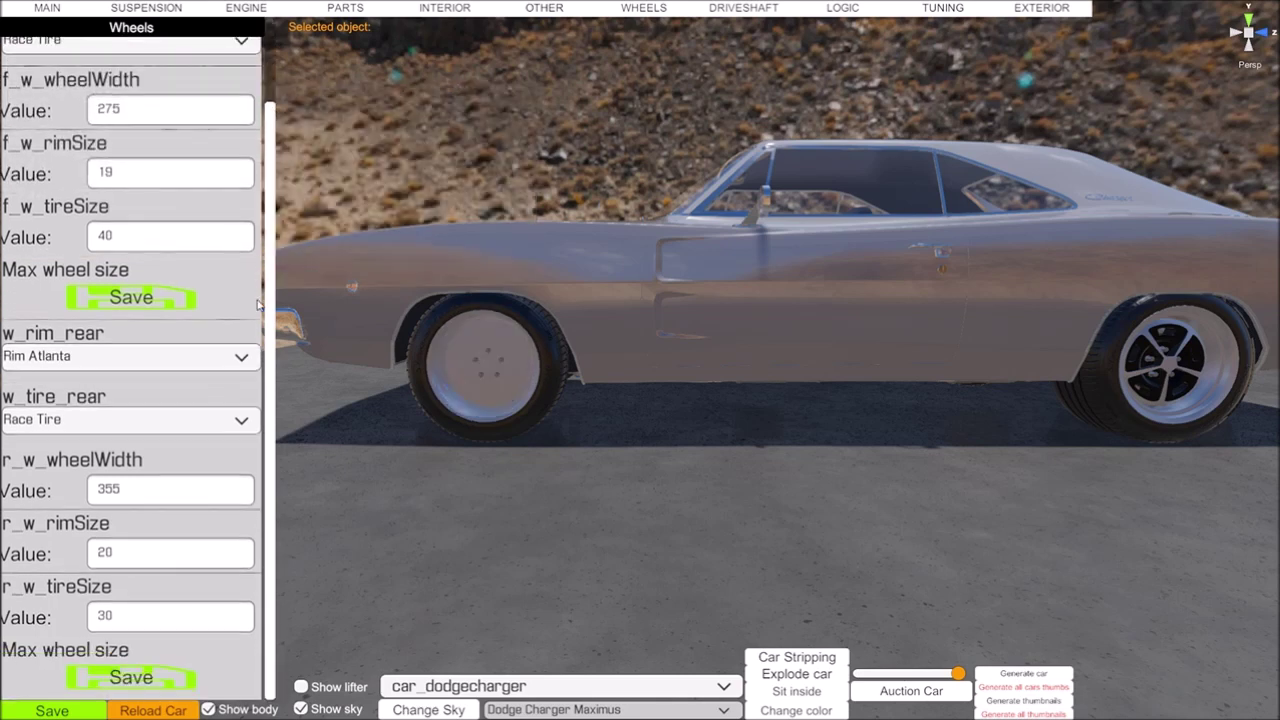
left_click(242, 358)
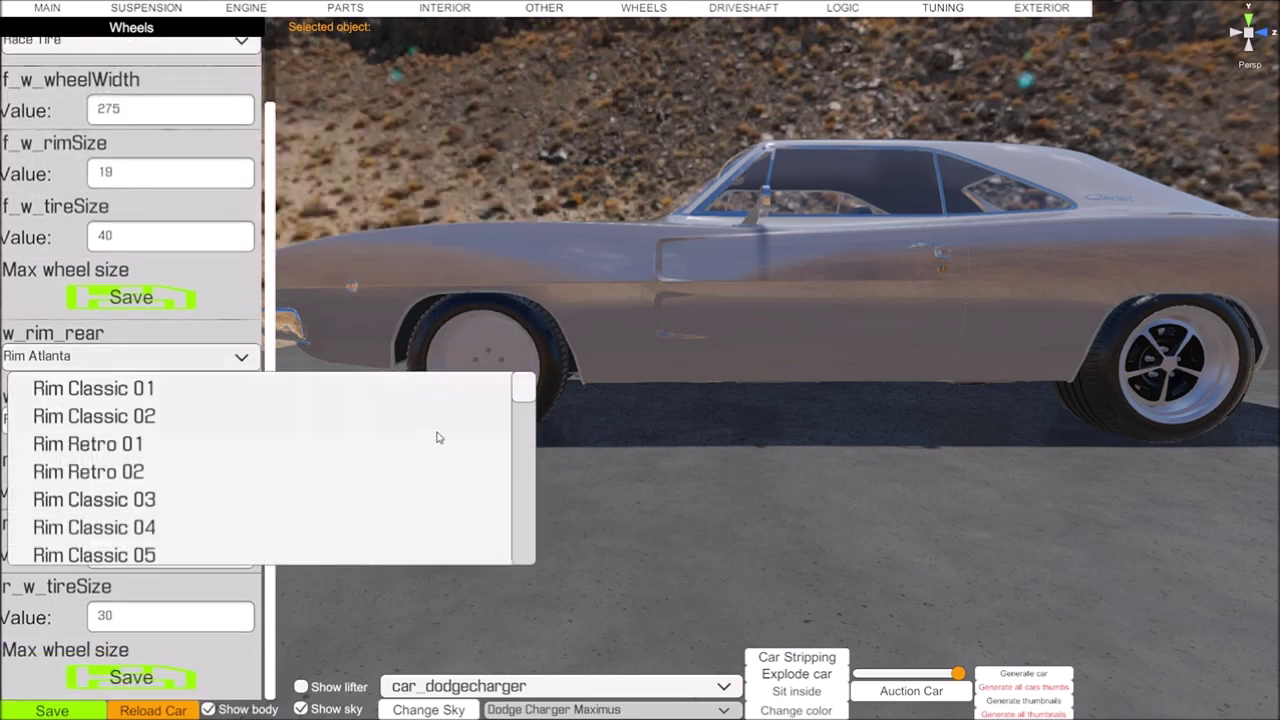
left_click_drag(522, 398, 517, 463)
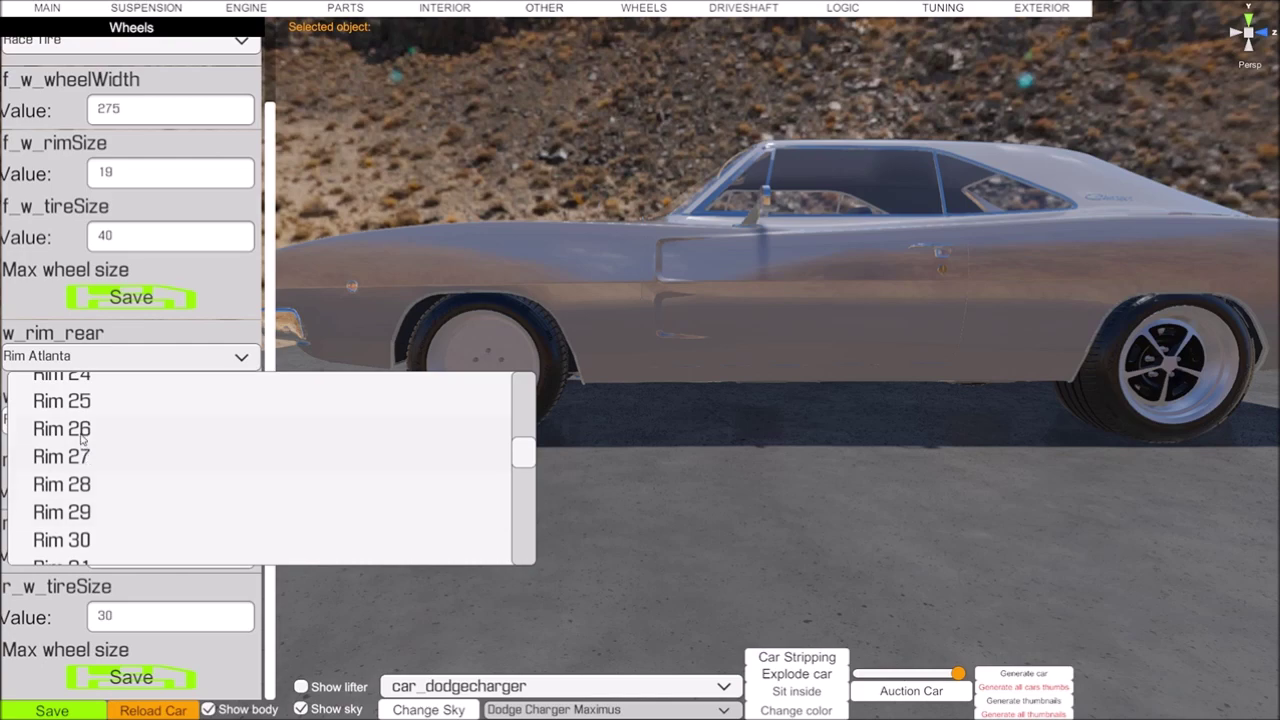
left_click(70, 402)
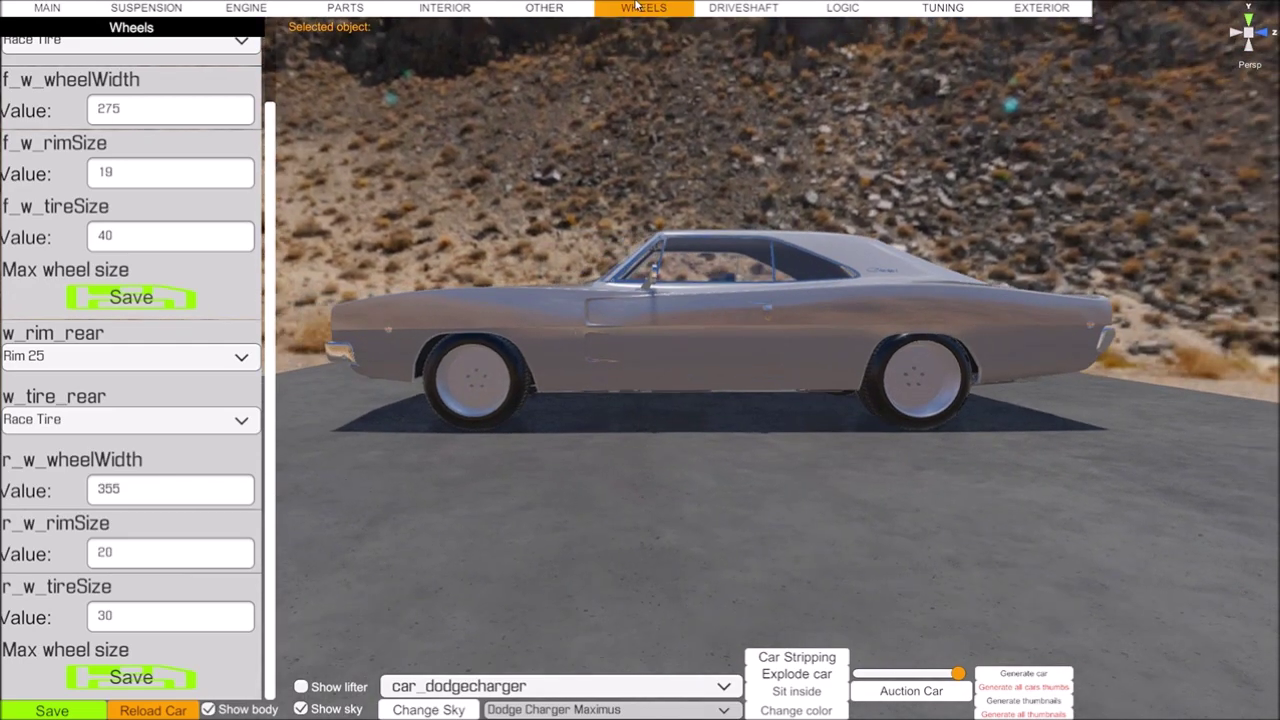
Open the suspension settings, hide the car body and bring the rear axle into close view
left_click(138, 8)
left_click(60, 9)
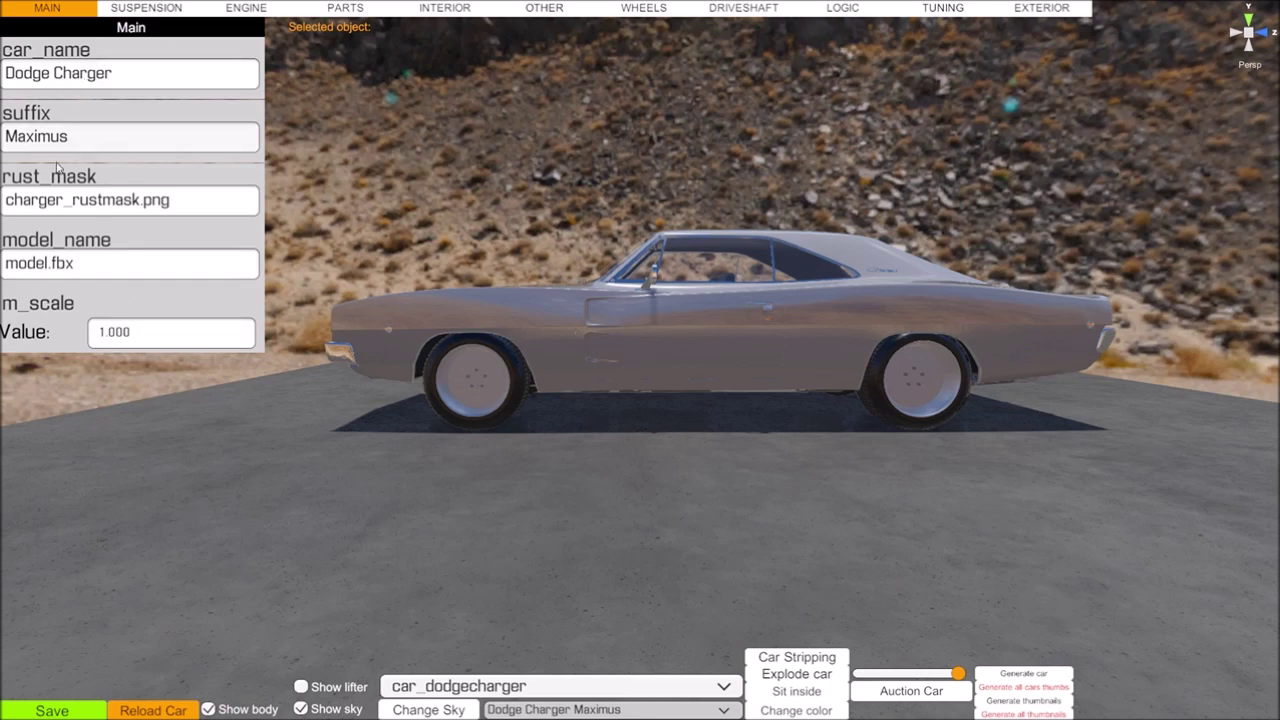
left_click(146, 8)
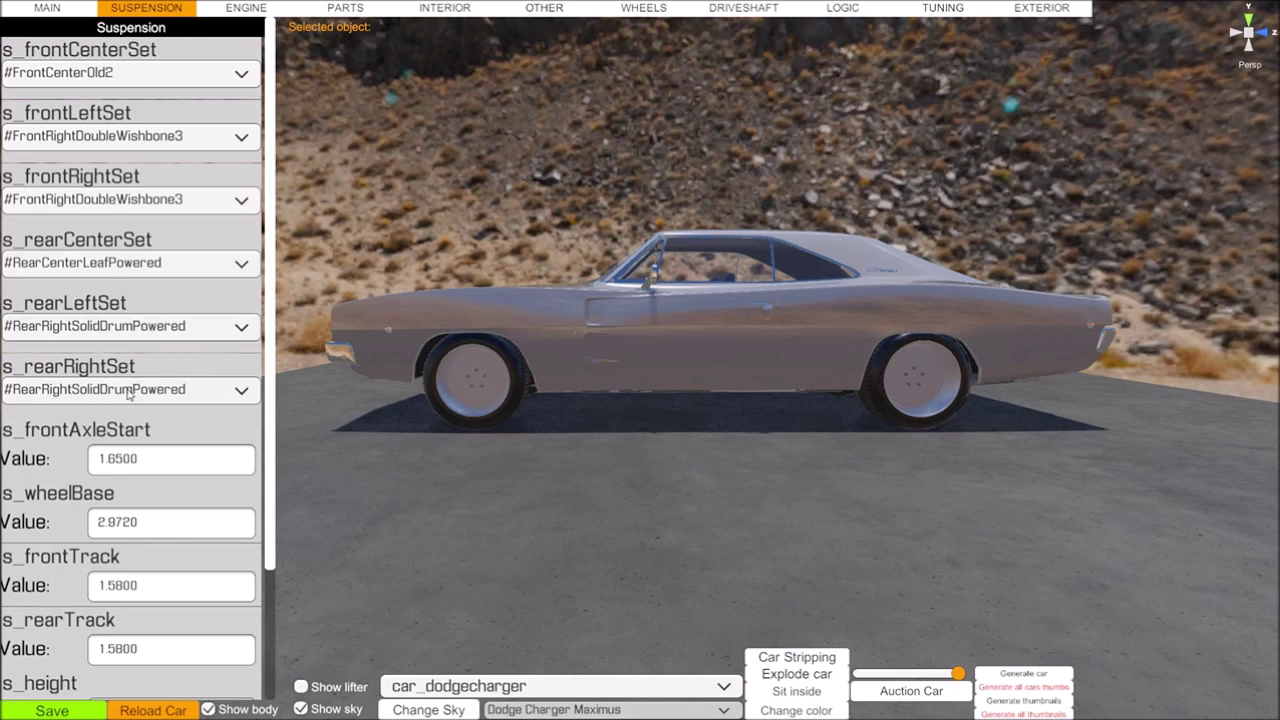
left_click(208, 709)
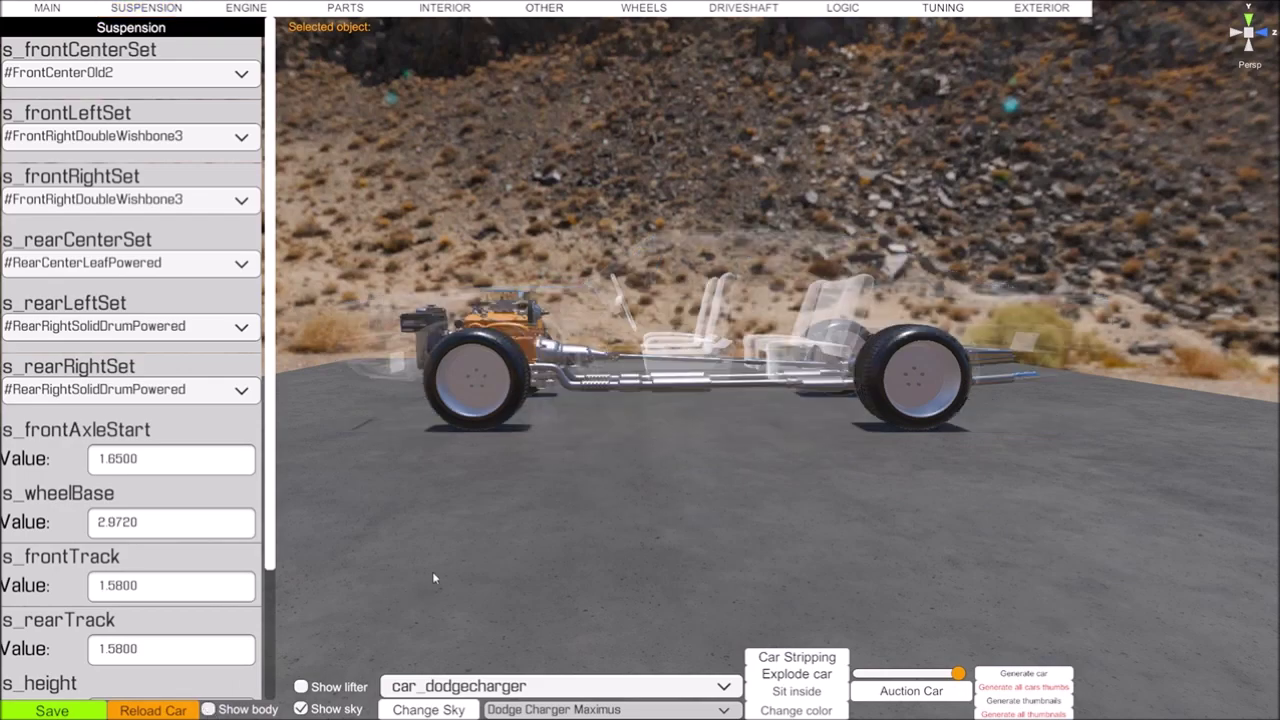
key("w")
right_click_drag(498, 541, 571, 574)
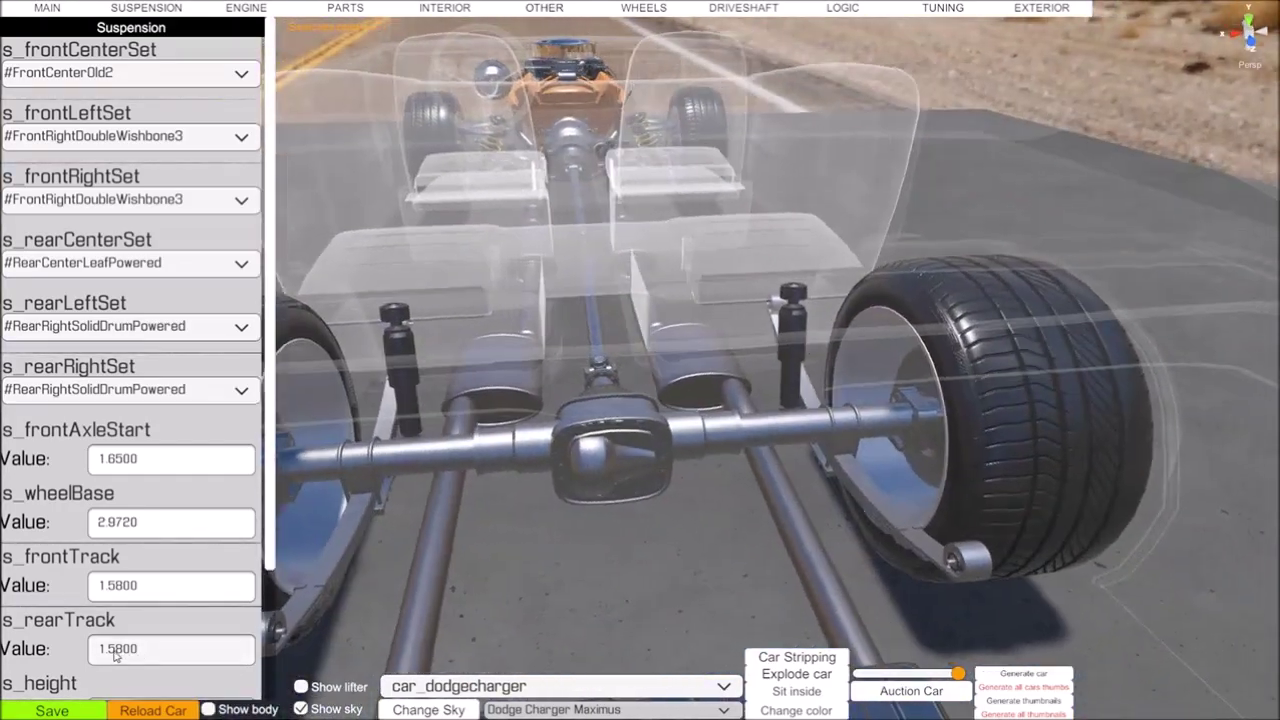
left_click_drag(115, 655, 29, 638)
type("s")
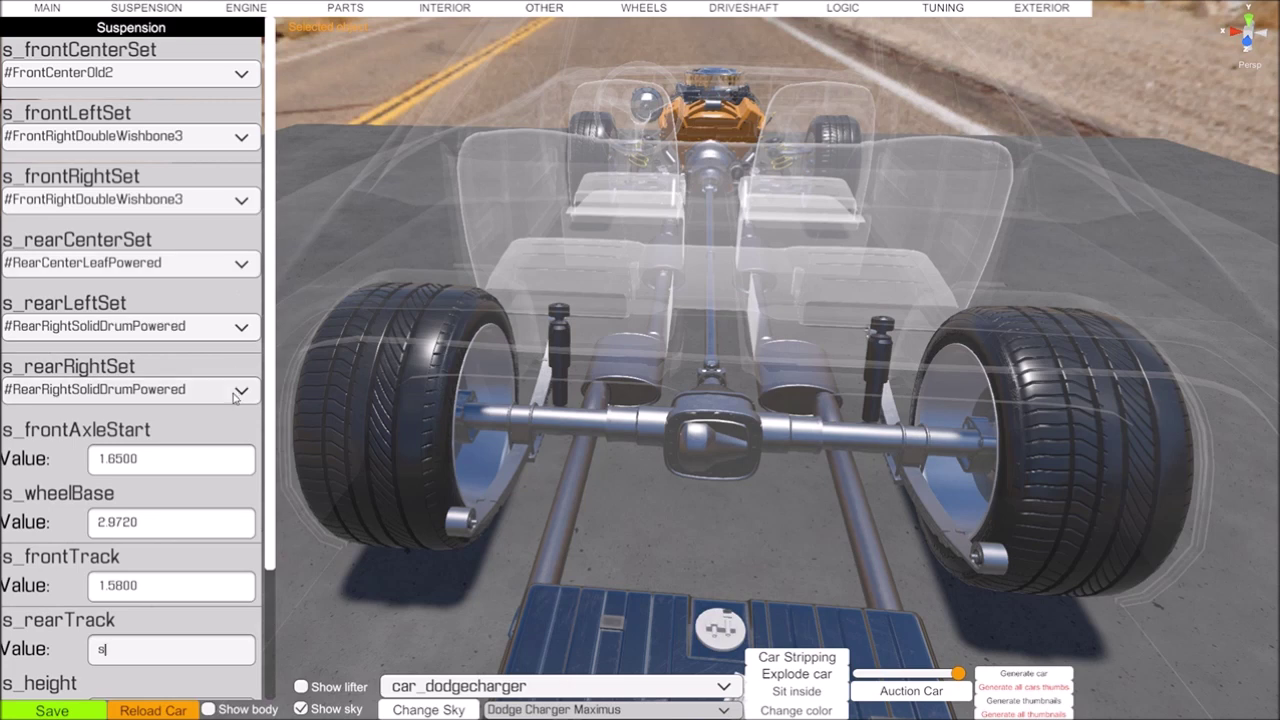
Try #RearCenterLeafPowered2, #RearCenter and #RearCenterPowered in turn as the rear center suspension set
left_click(240, 263)
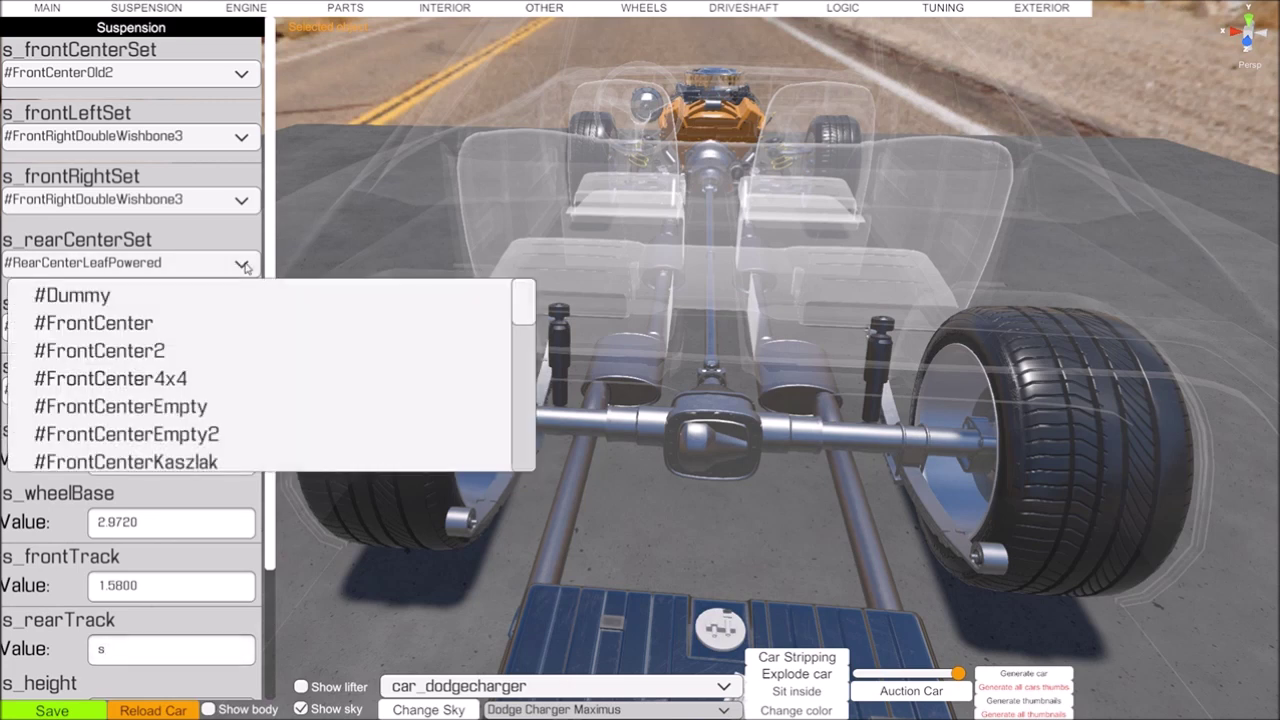
left_click_drag(522, 312, 495, 438)
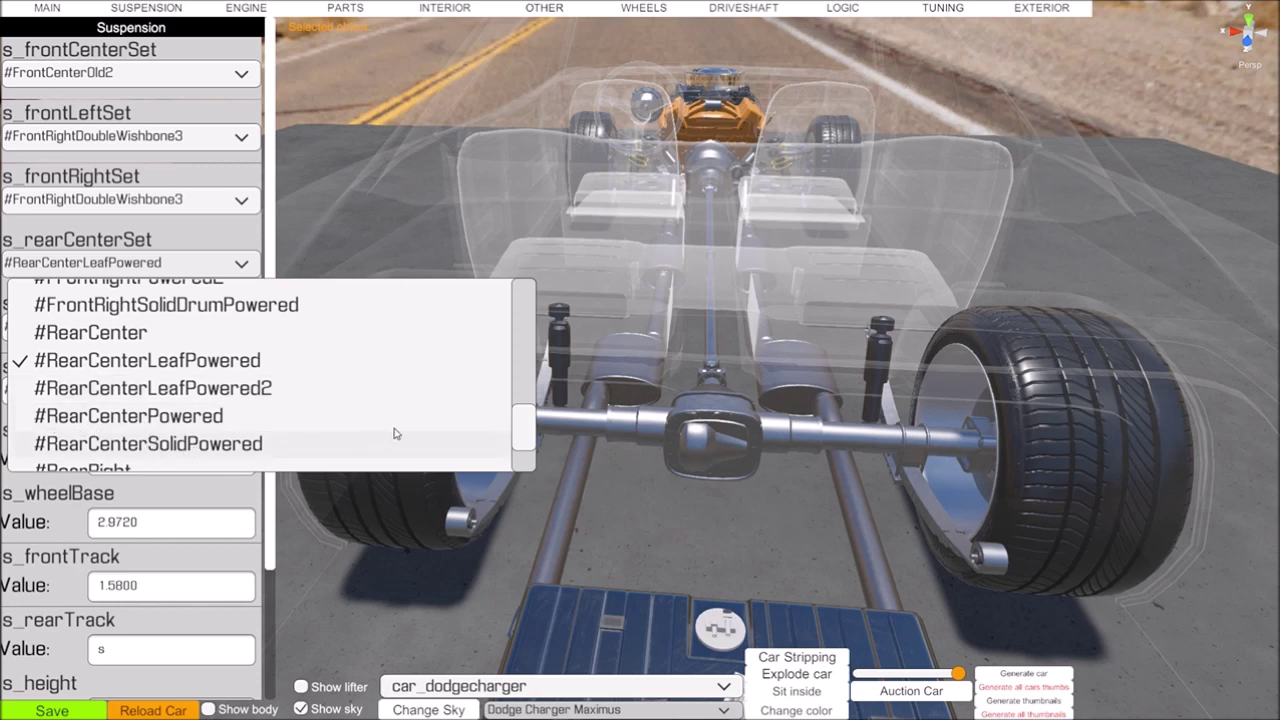
scroll(517, 426, "down", 2)
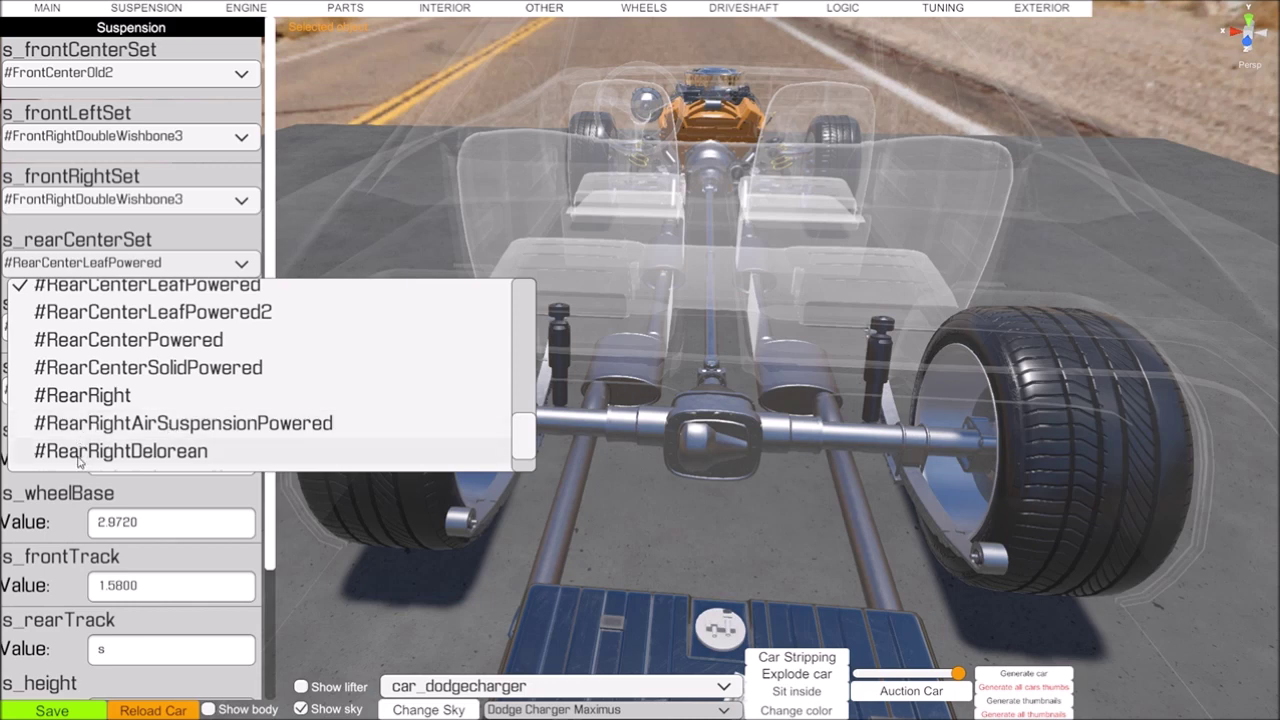
left_click(96, 321)
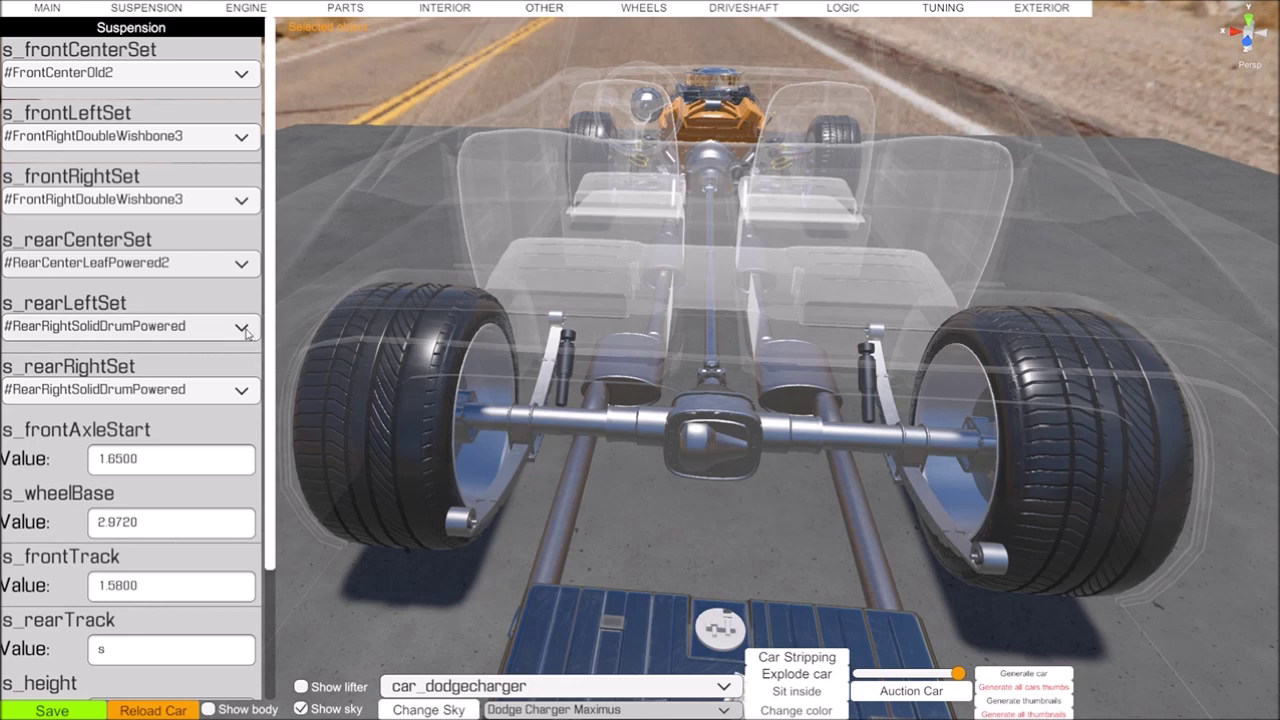
left_click(241, 266)
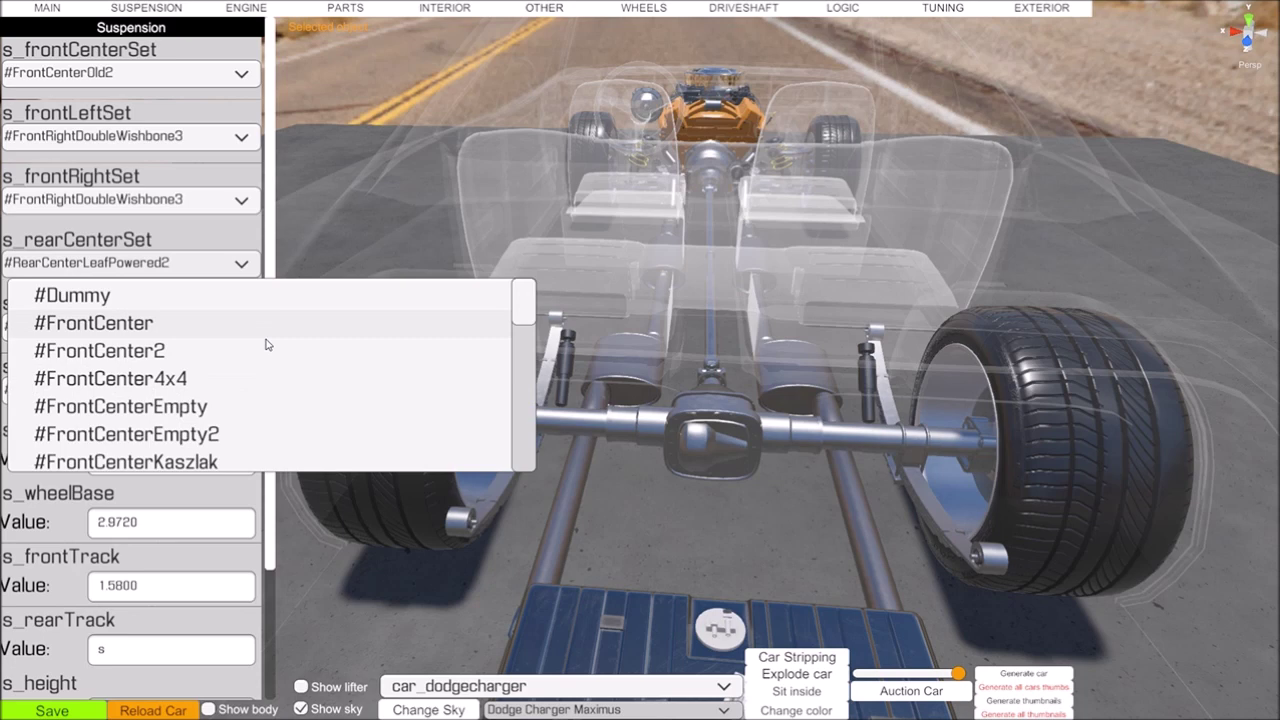
left_click_drag(523, 308, 508, 433)
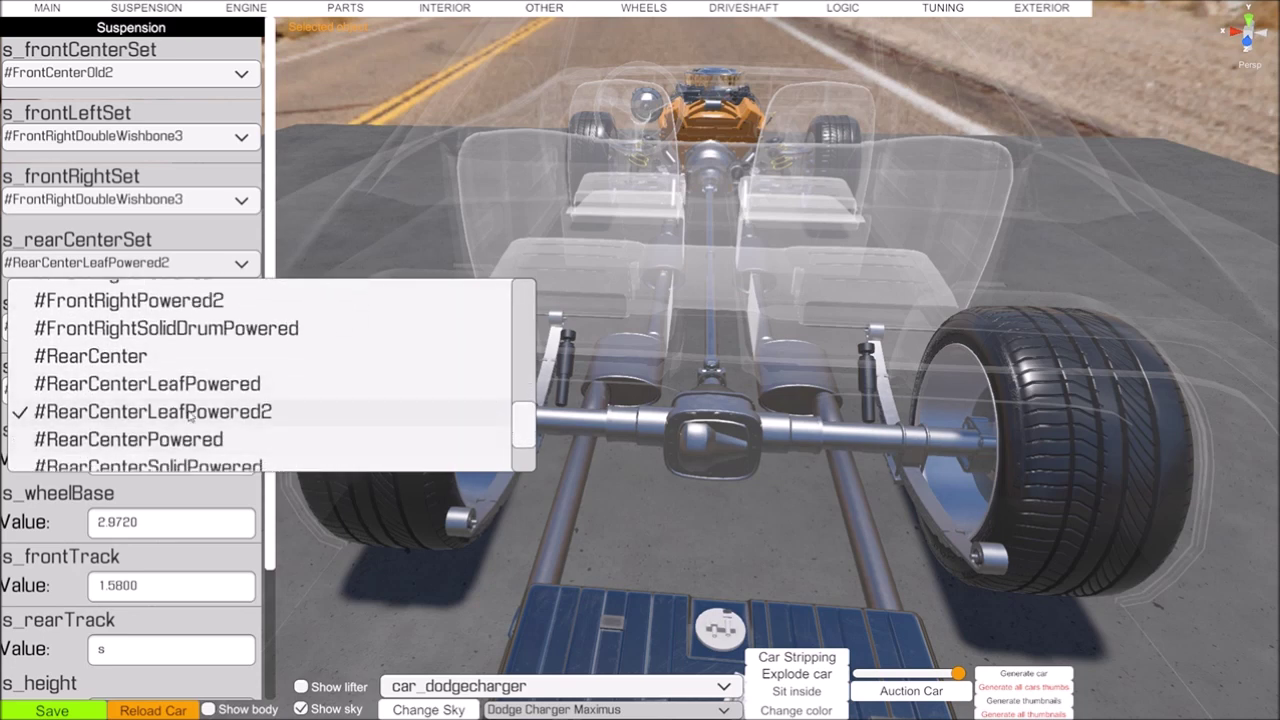
left_click(120, 363)
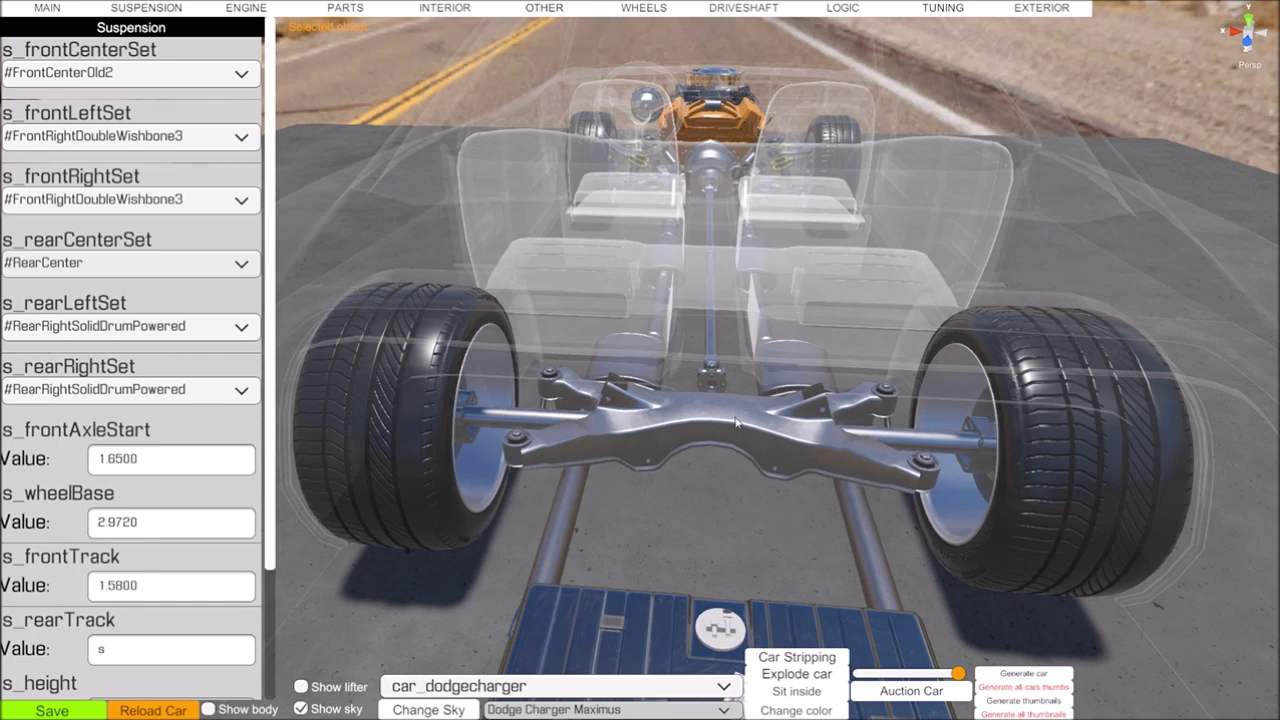
left_click(241, 265)
left_click_drag(521, 315, 512, 452)
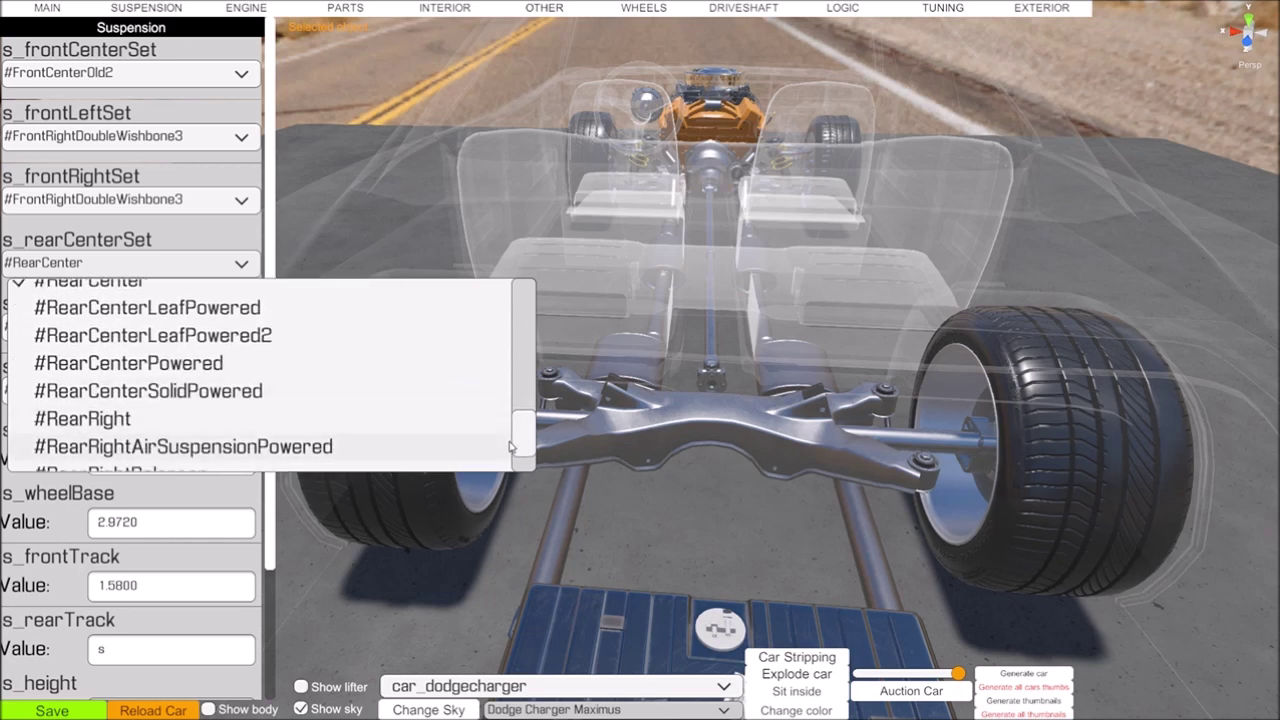
left_click(121, 368)
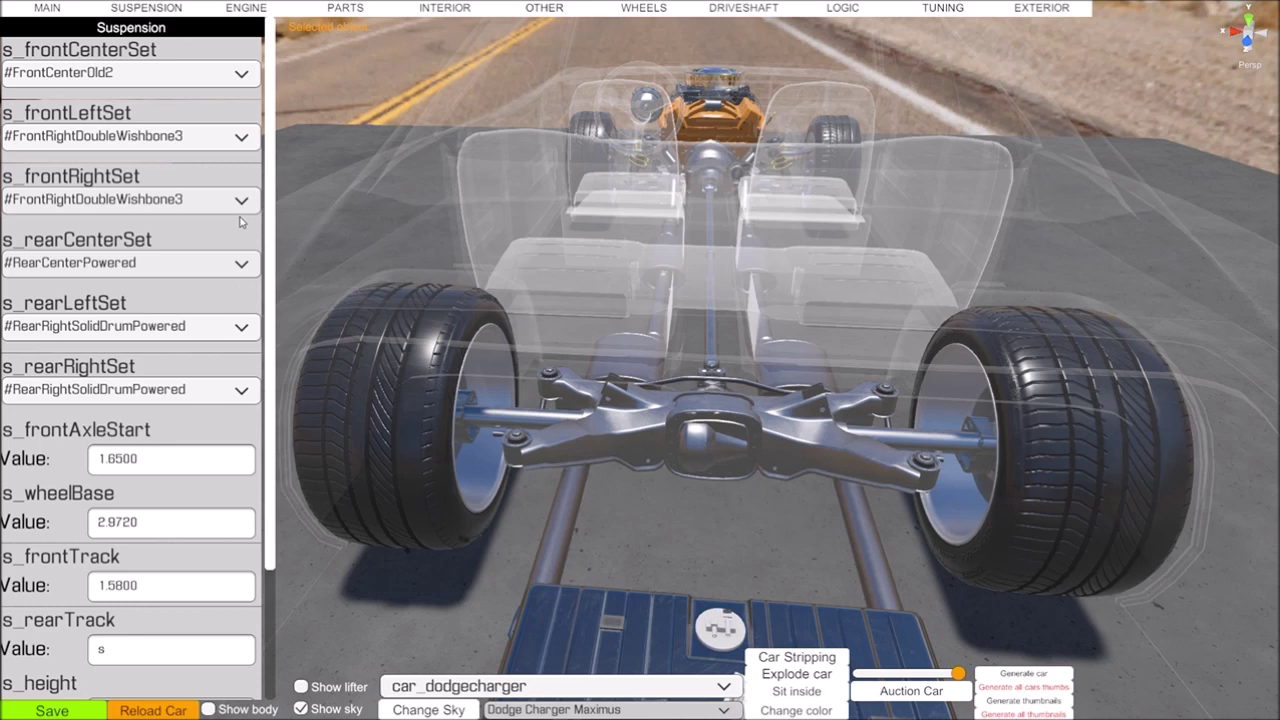
Set the rear center suspension set to #RearCenterSolidPowered
left_click(243, 265)
scroll(523, 338, "down", 10)
scroll(520, 424, "down", 8)
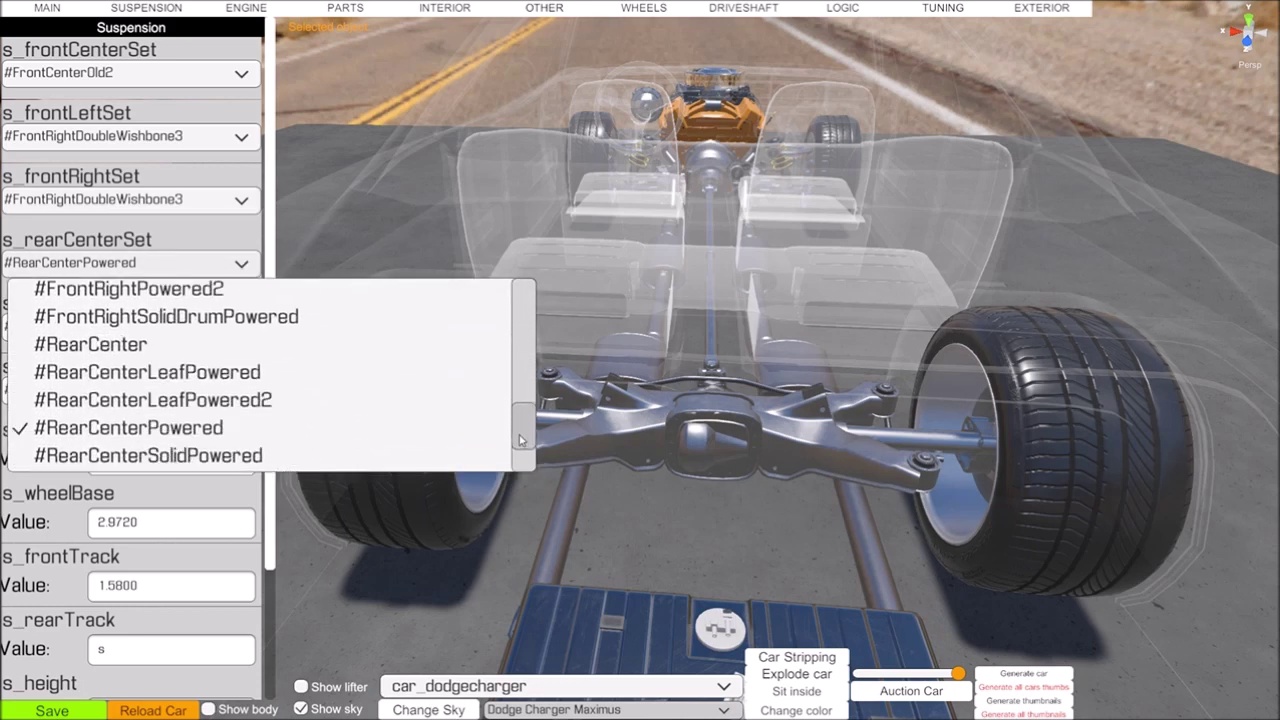
left_click(145, 395)
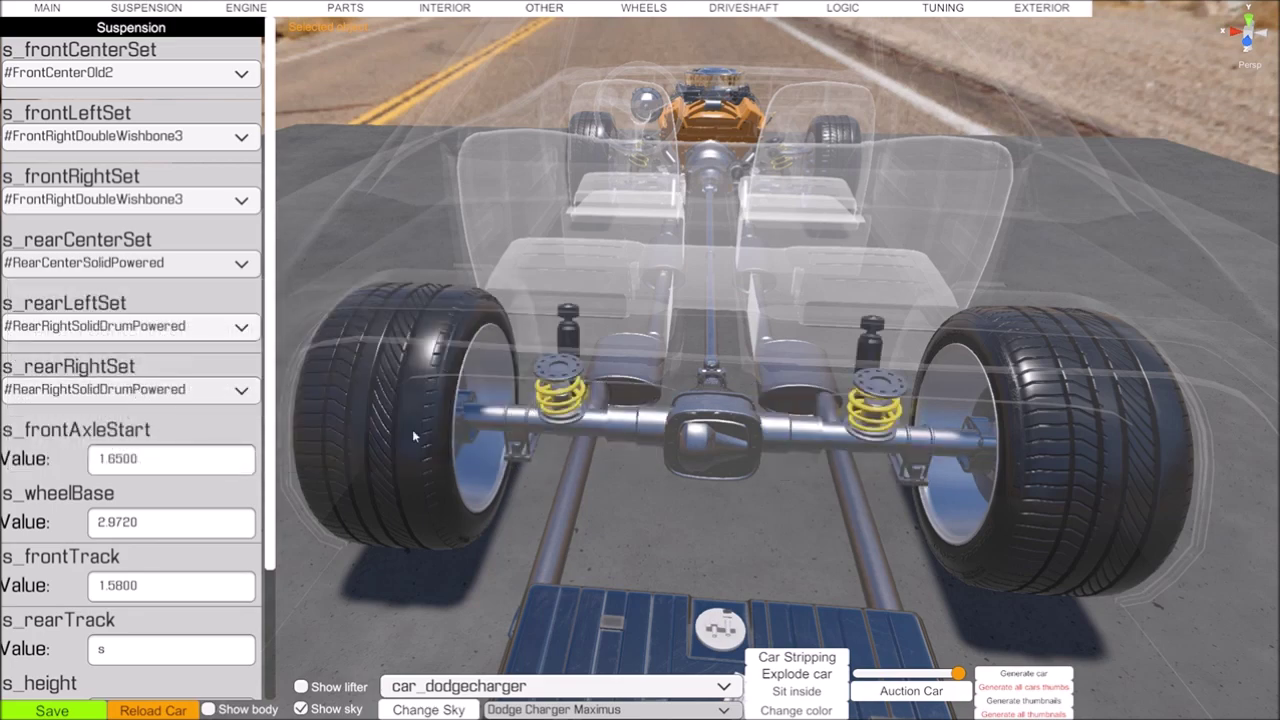
Examine the rear left wheel hub and set the rear left suspension to #RearRightSolidDiskPowered
right_click_drag(638, 460, 606, 476)
scroll(606, 476, "up", 5)
middle_click_drag(606, 476, 553, 474)
right_click_drag(555, 479, 470, 401)
scroll(381, 494, "up", 3)
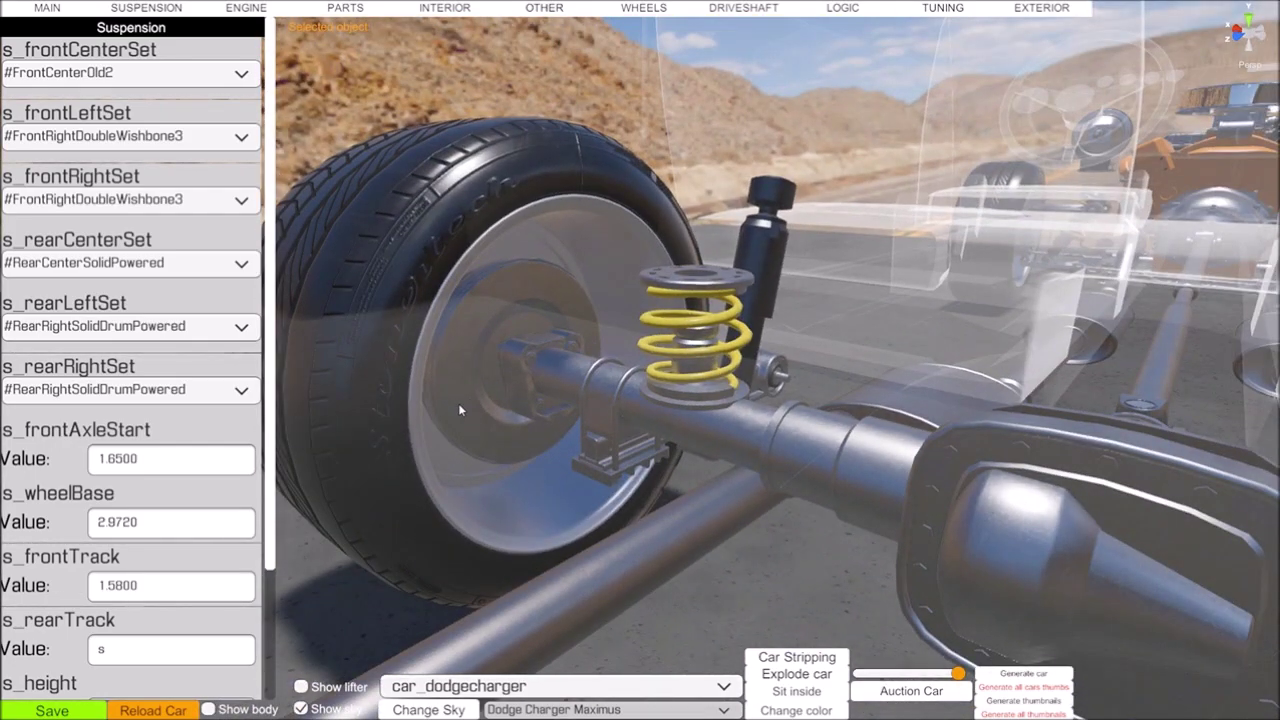
left_click(241, 389)
scroll(507, 451, "down", 3)
scroll(507, 451, "down", 10)
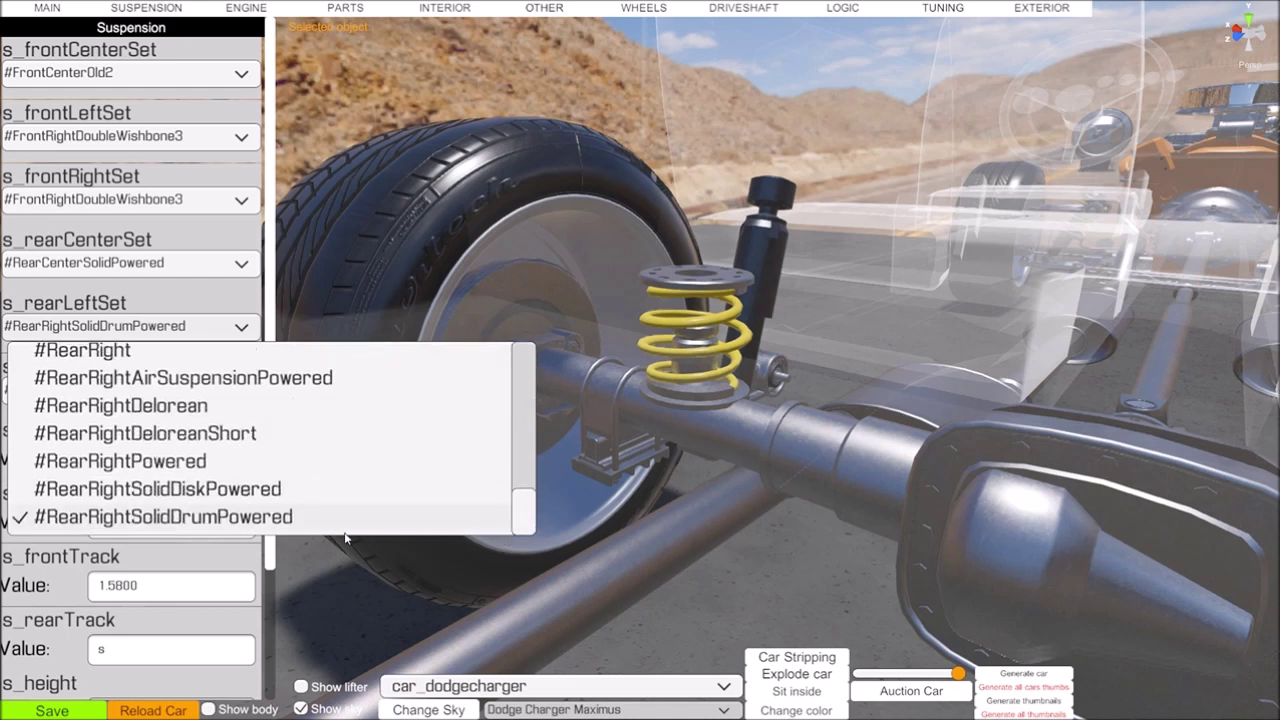
left_click(128, 499)
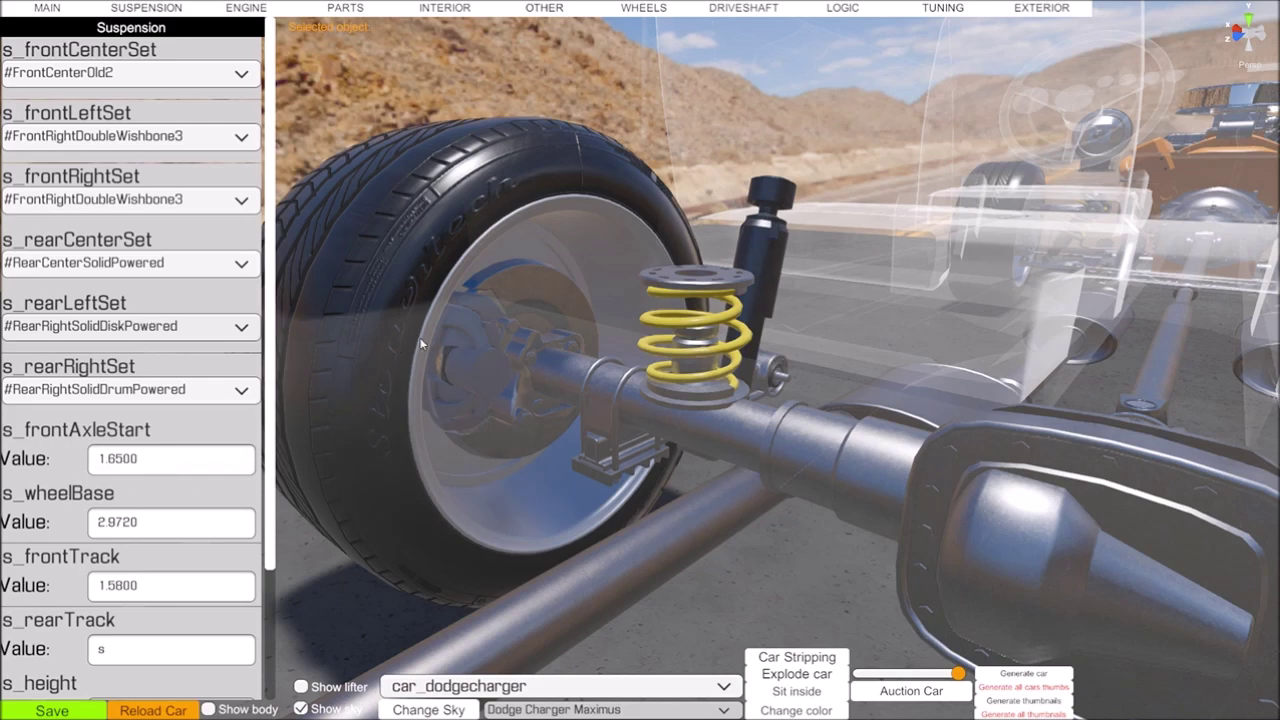
Set the rear right suspension to #RearRightSolidDiskPowered to match the opposite wheel
right_click_drag(979, 487, 772, 496)
right_click_drag(545, 467, 718, 462)
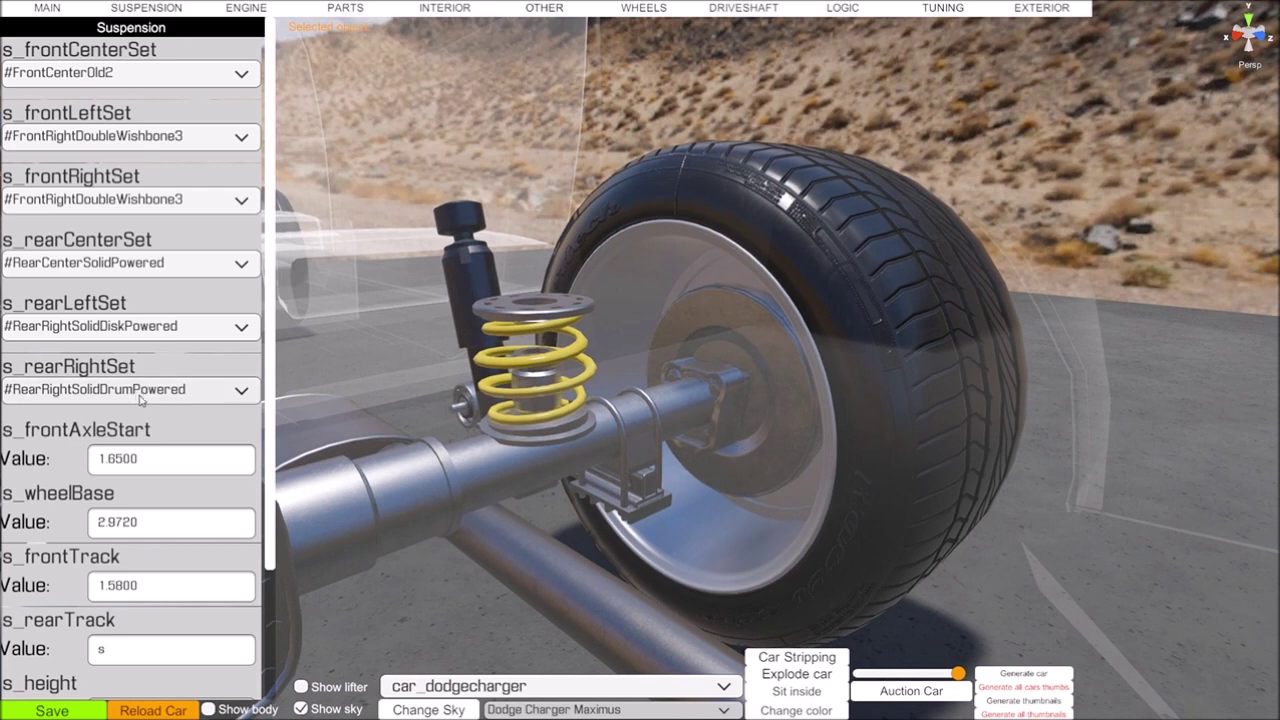
left_click(226, 398)
left_click_drag(524, 430, 527, 594)
left_click(168, 553)
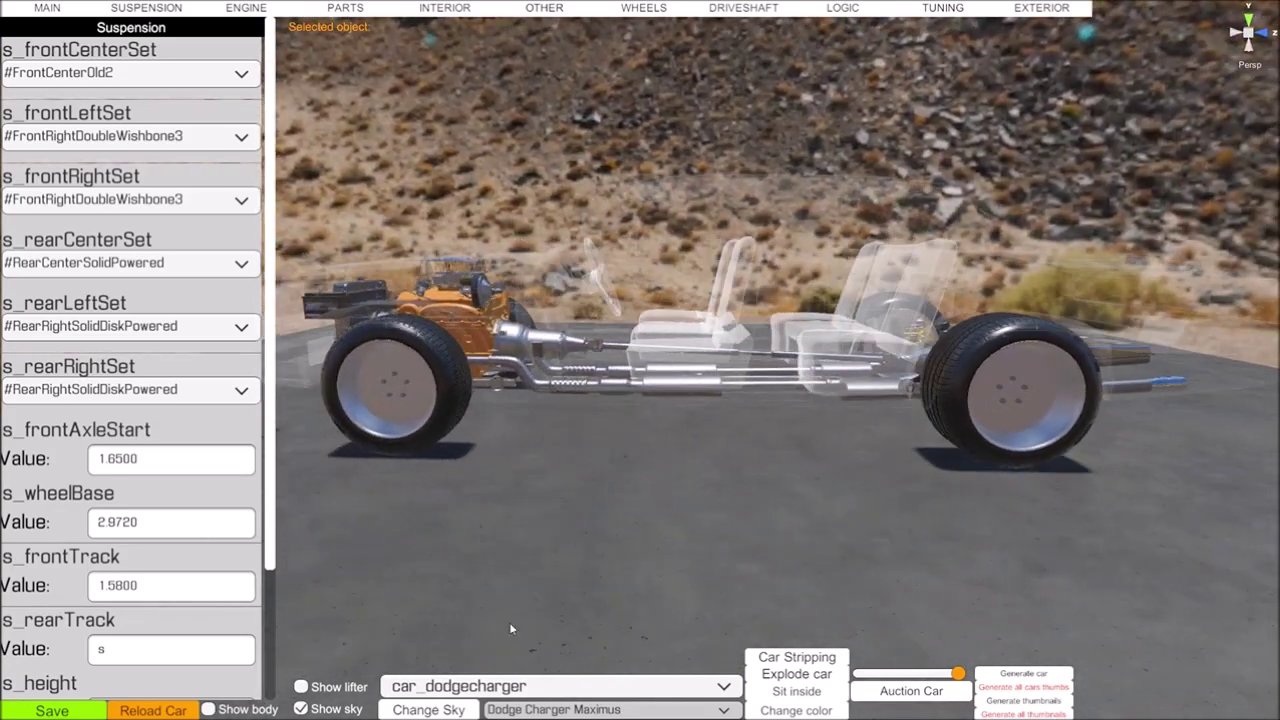
Show the car body again and set the rear track to 1.5800
left_click(208, 709)
left_click(115, 655)
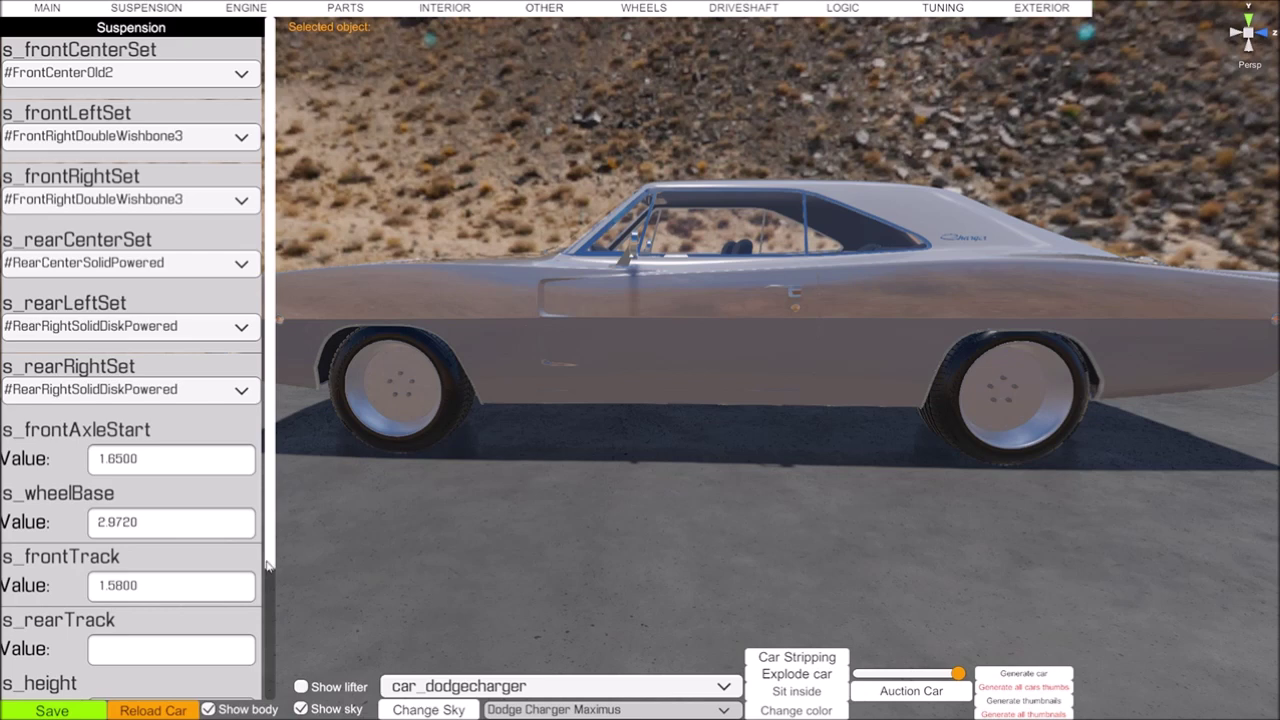
left_click_drag(273, 562, 277, 712)
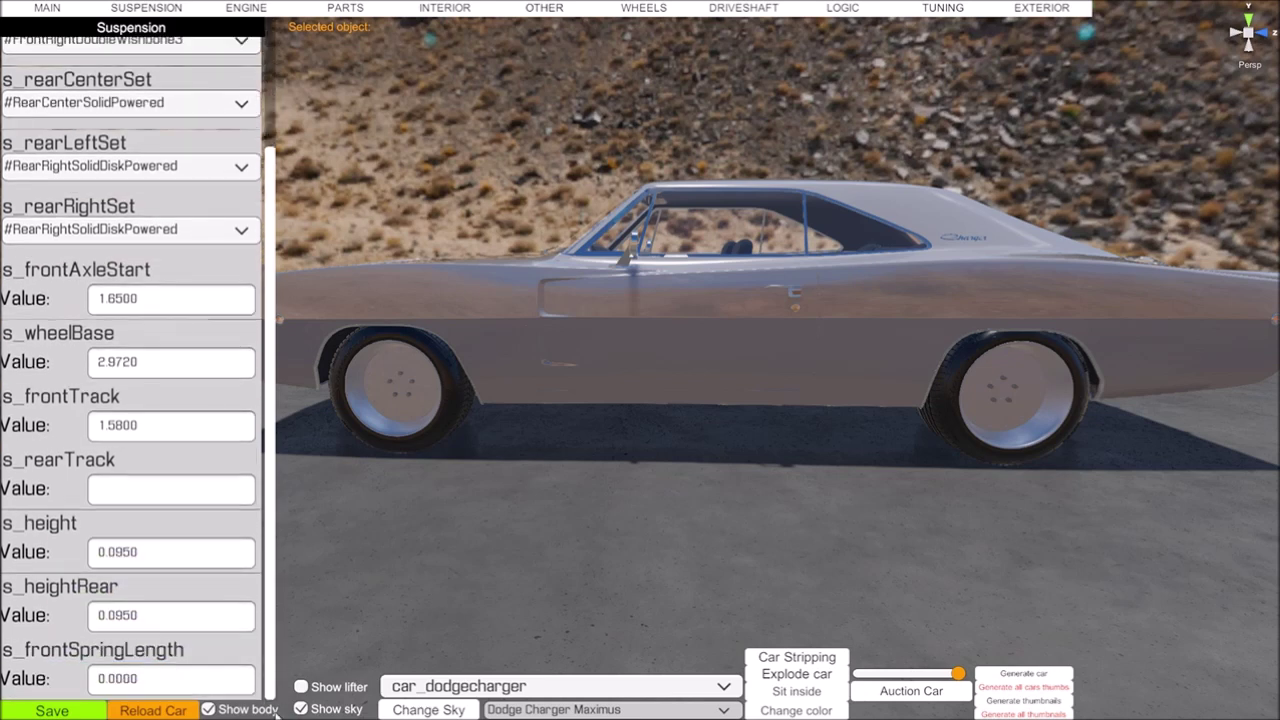
left_click(116, 500)
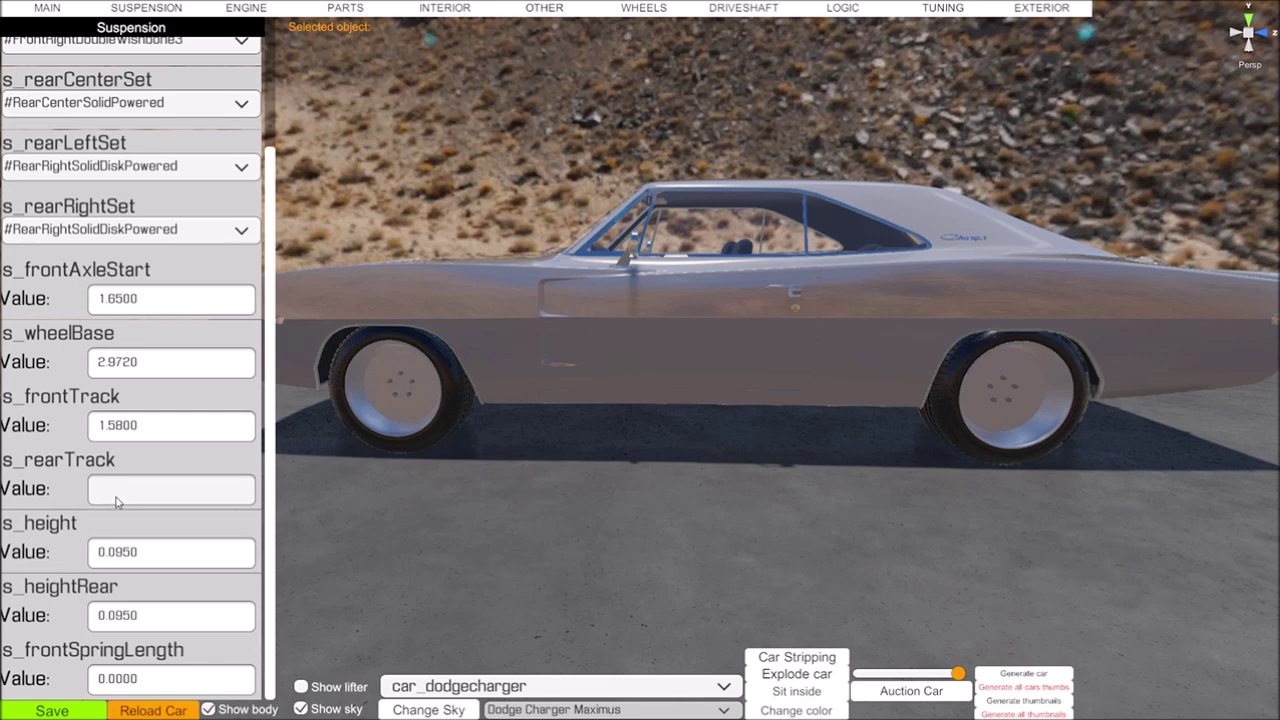
type("1")
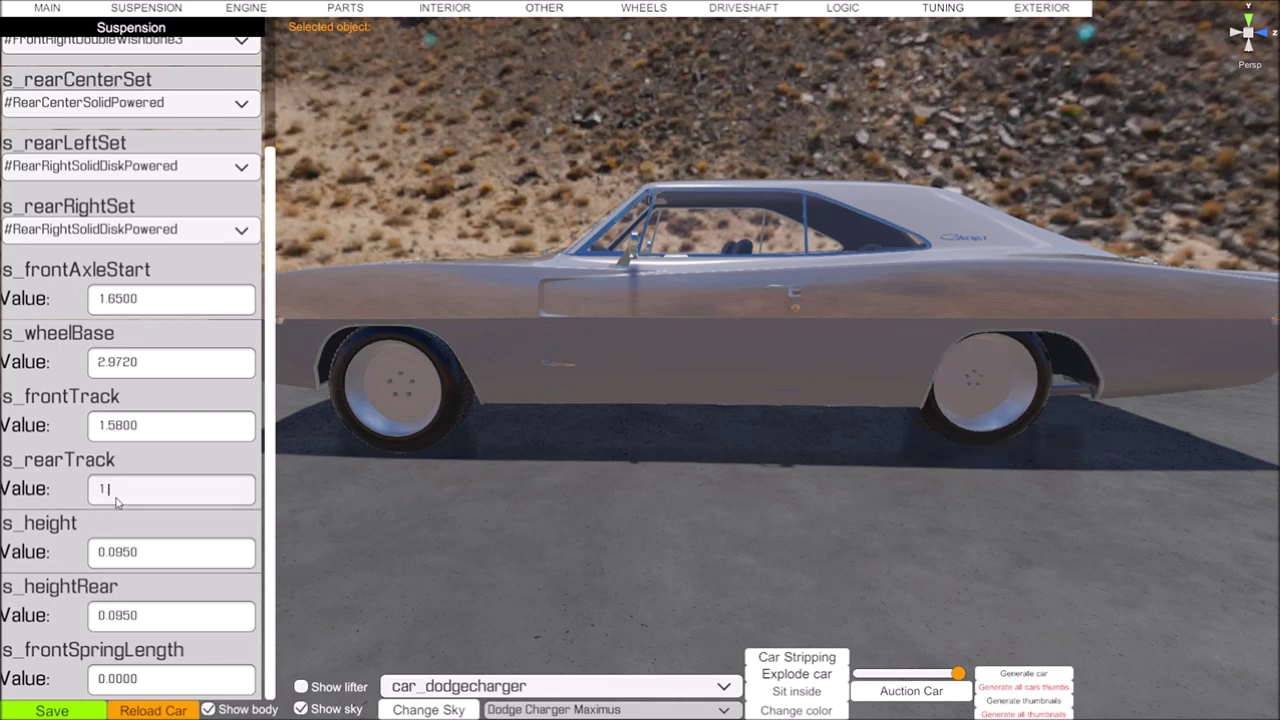
type(".5")
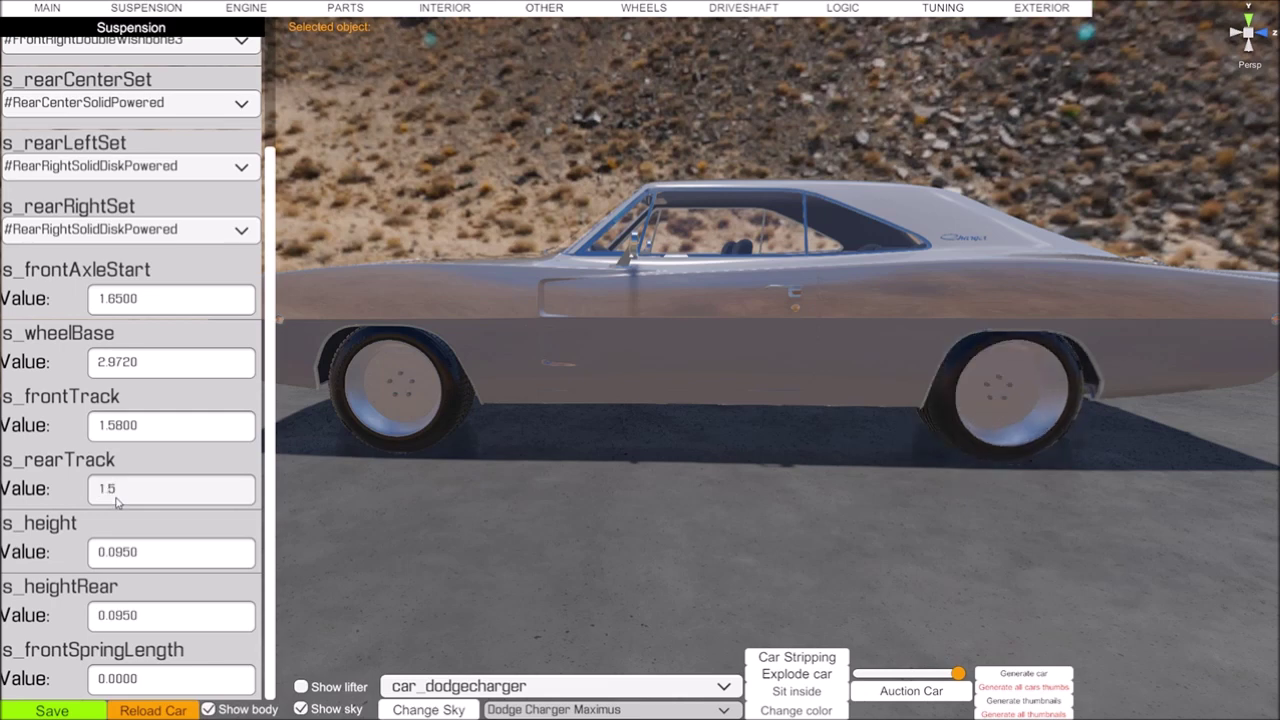
type("800")
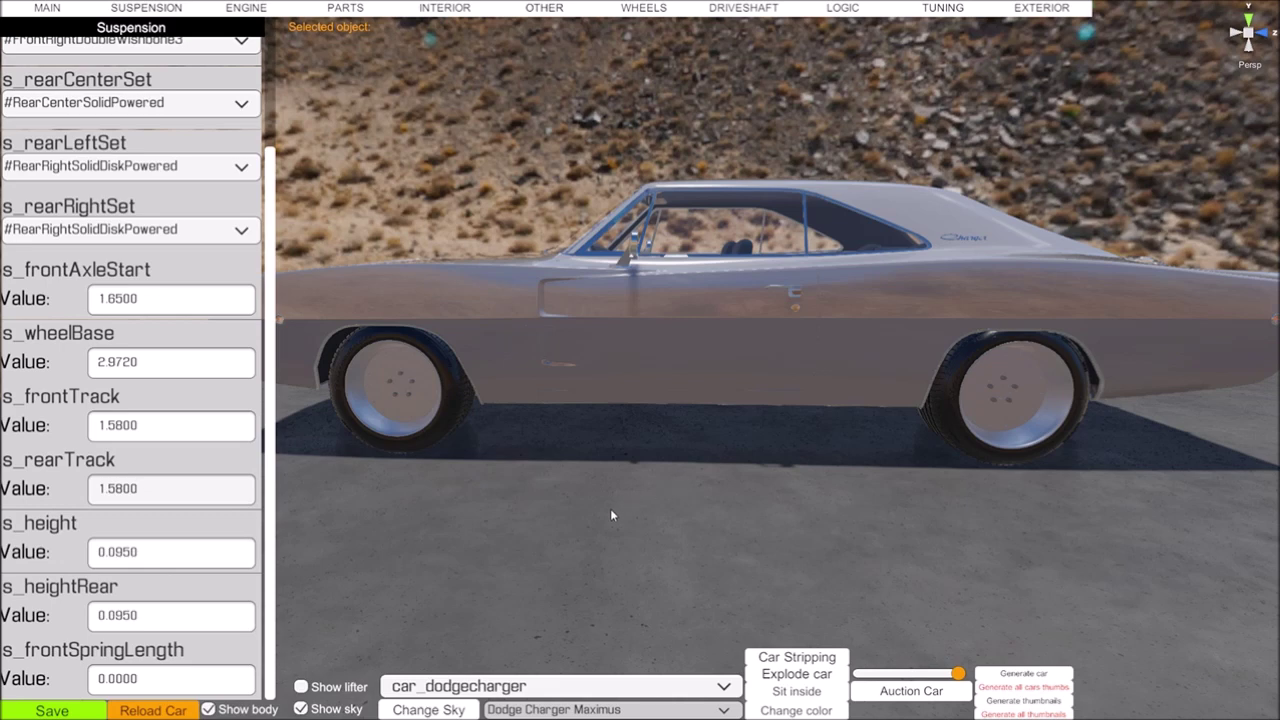
Check the fit of the rear wheel against the body and set the rear track to 1.5200
type("d")
right_click_drag(629, 508, 428, 494)
left_click_drag(428, 500, 478, 282)
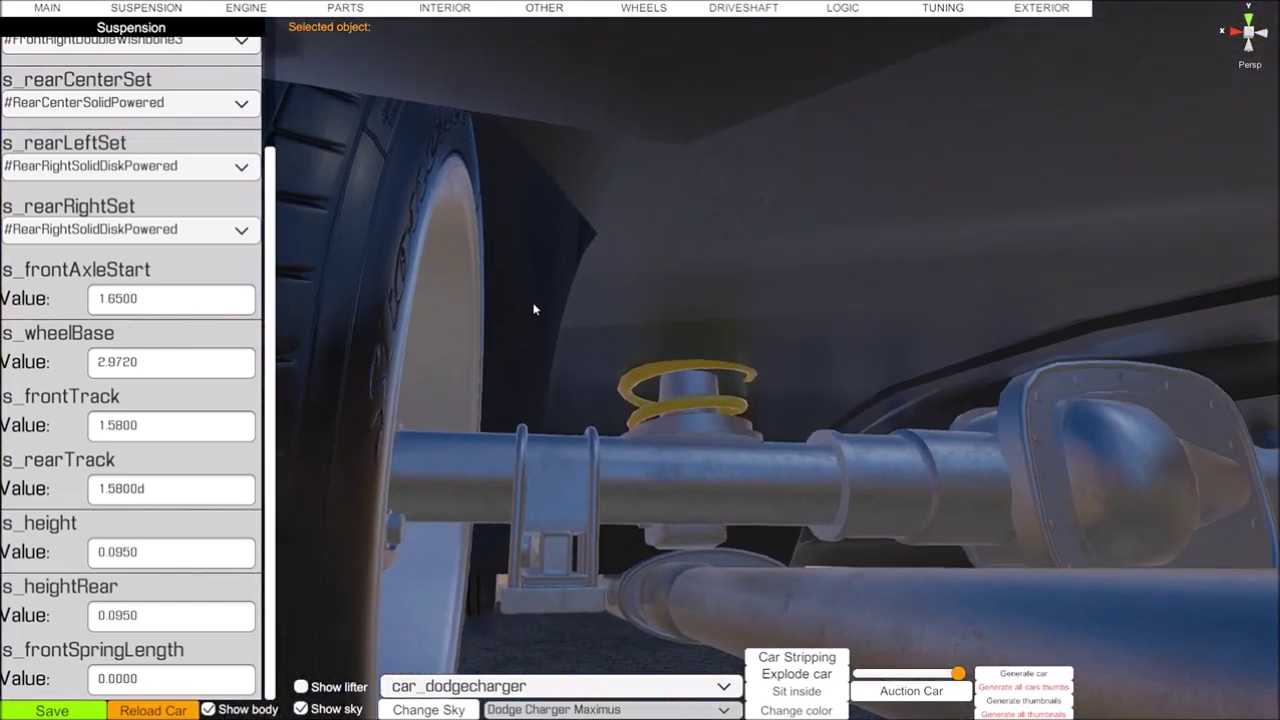
key("a")
key("a")
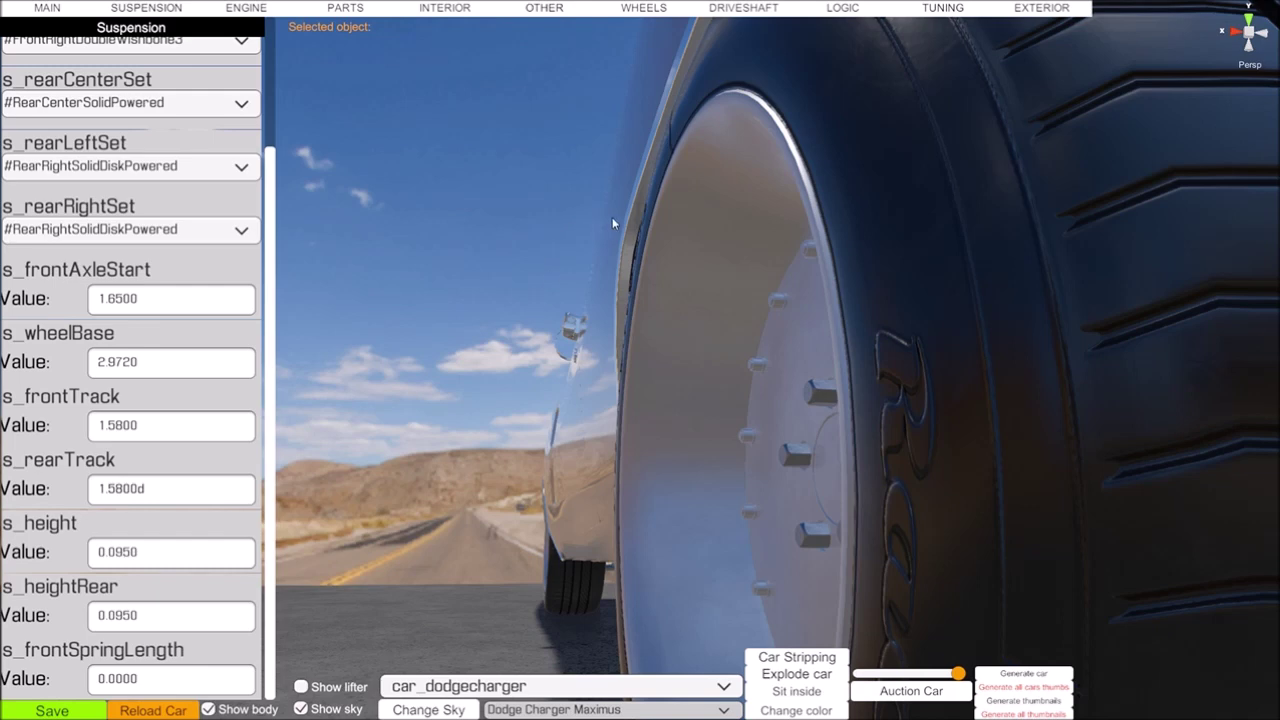
left_click(152, 490)
left_click(155, 492)
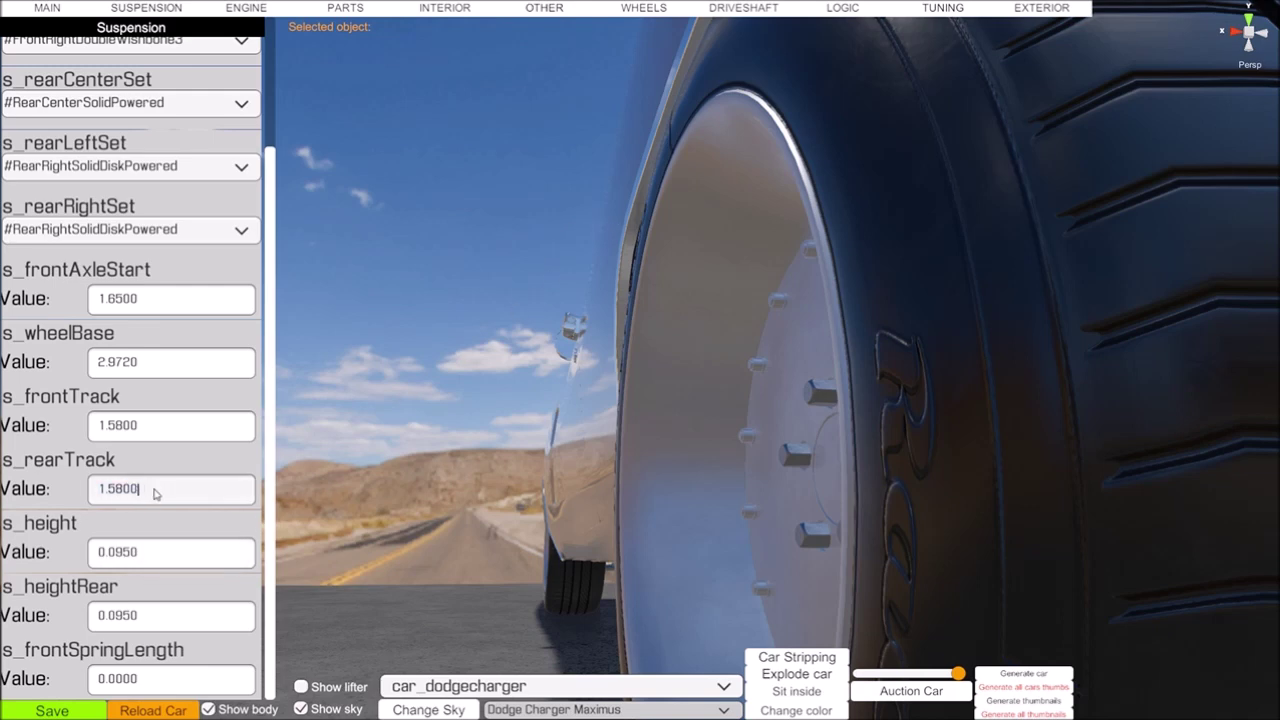
key("BackSpace")
key("BackSpace")
key("BackSpace")
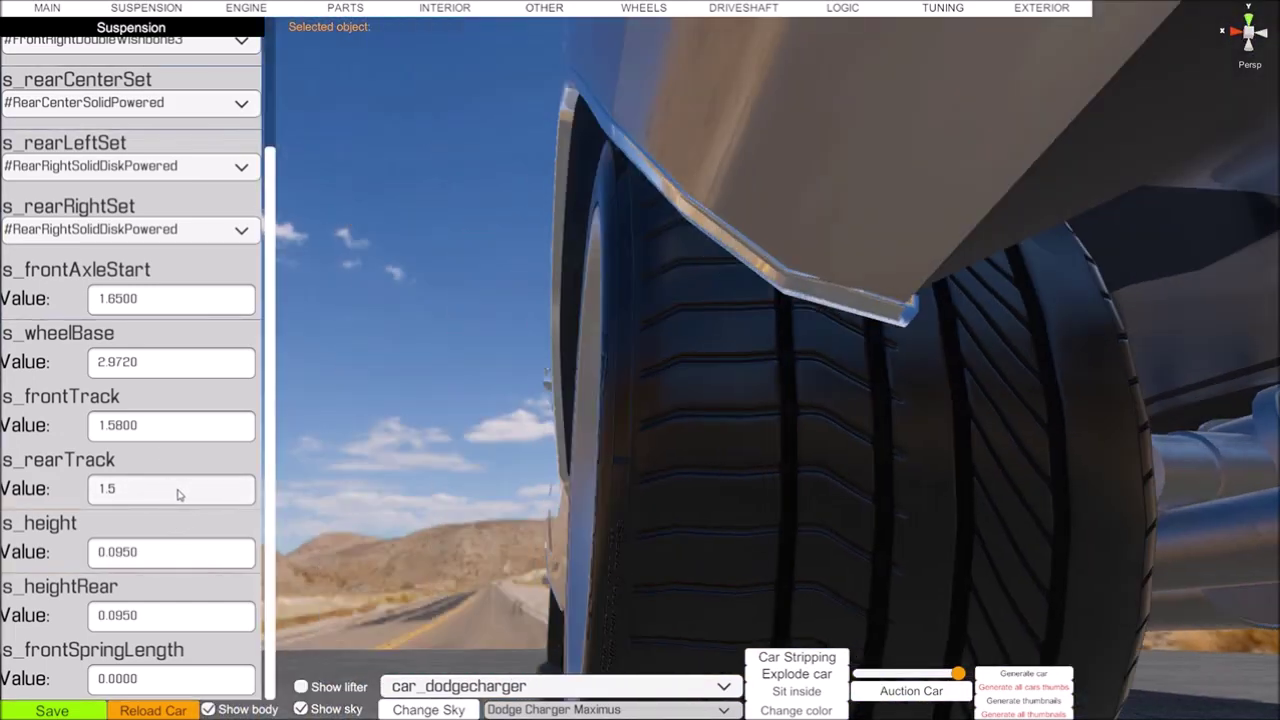
left_click(125, 494)
left_click(127, 494)
type("2")
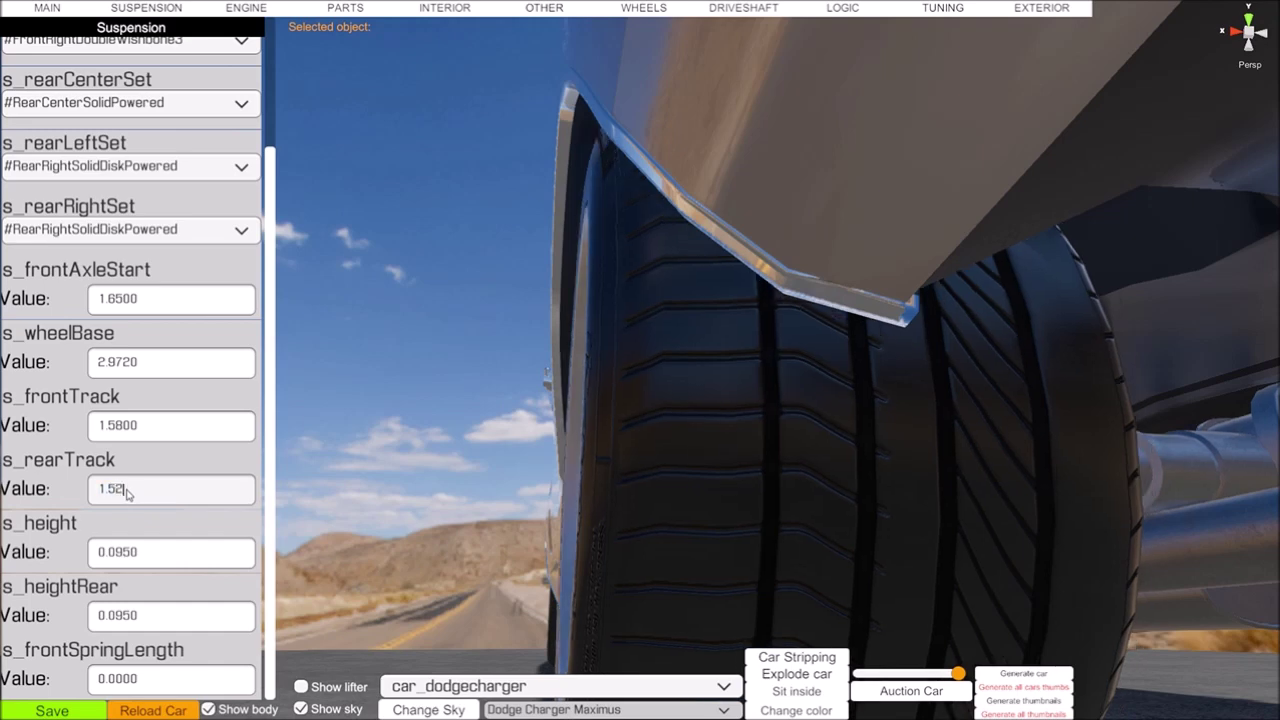
left_click(132, 494)
left_click(127, 490)
type("00")
Try several s_height values between 0.1 and 0.2 while viewing the whole car's side, and set it to 0.17
left_click(190, 552)
left_click(397, 551)
left_click_drag(397, 551, 802, 678)
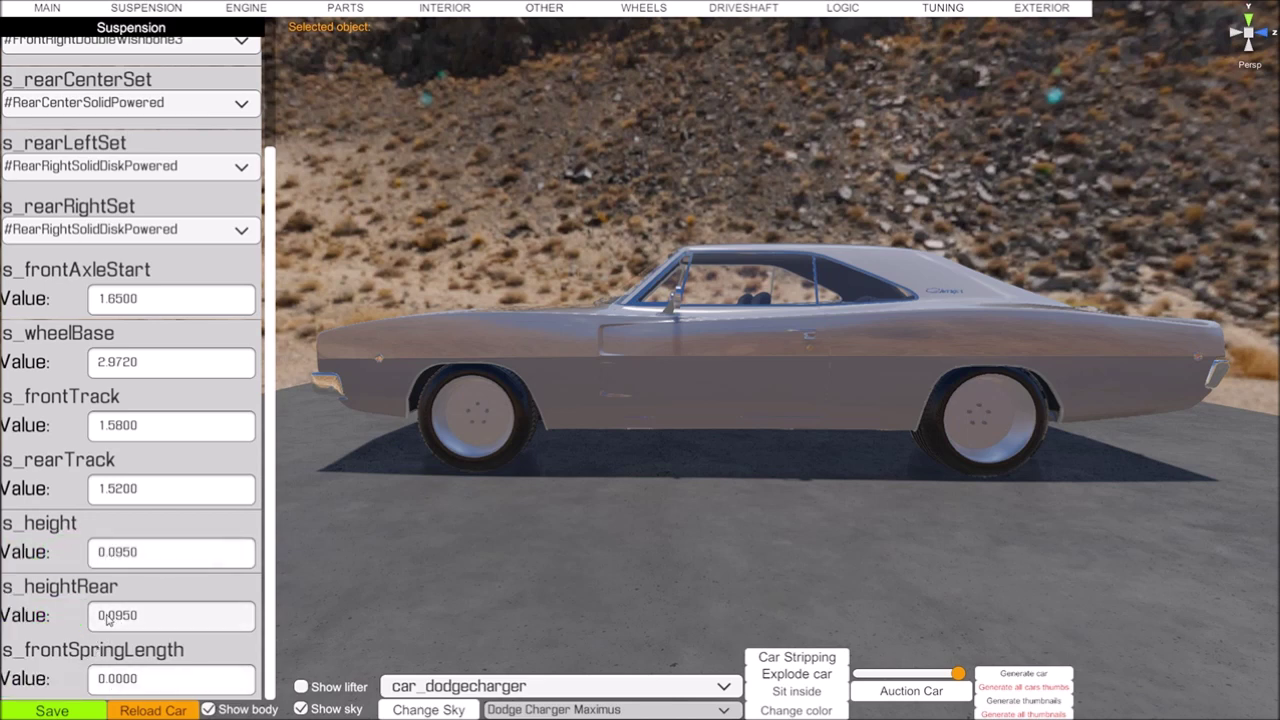
left_click(155, 563)
left_click(157, 563)
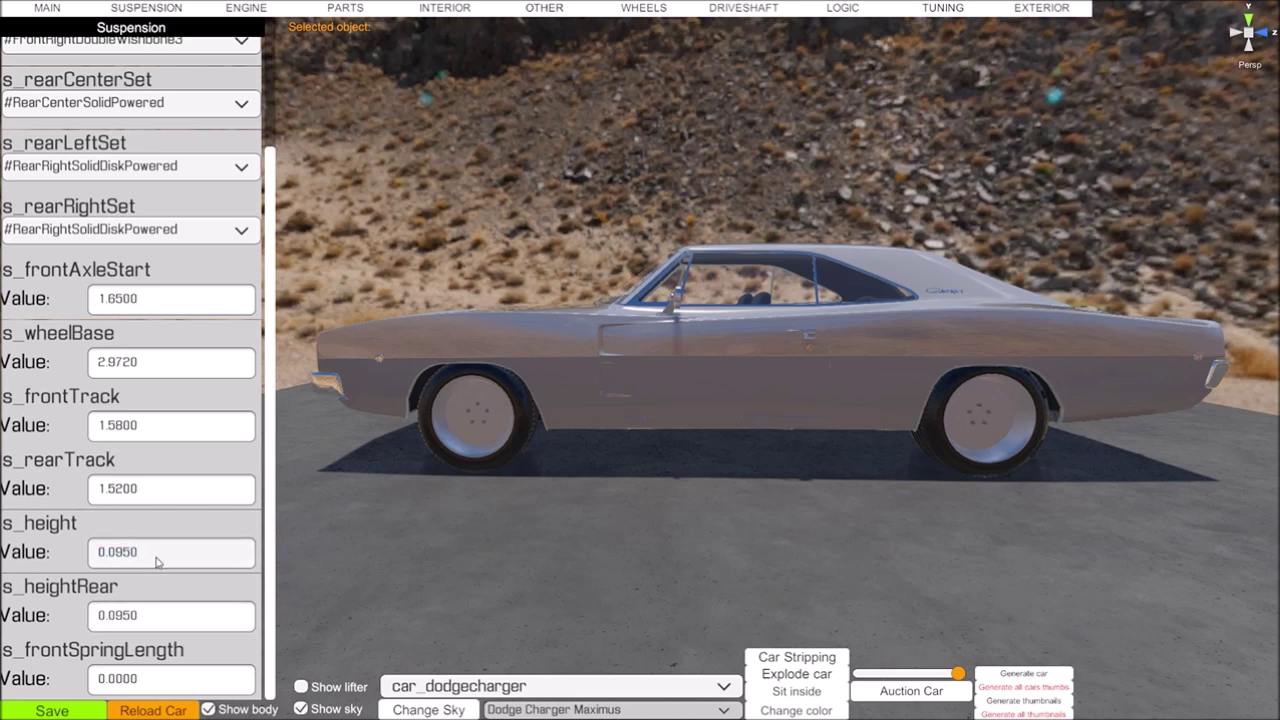
key("BackSpace")
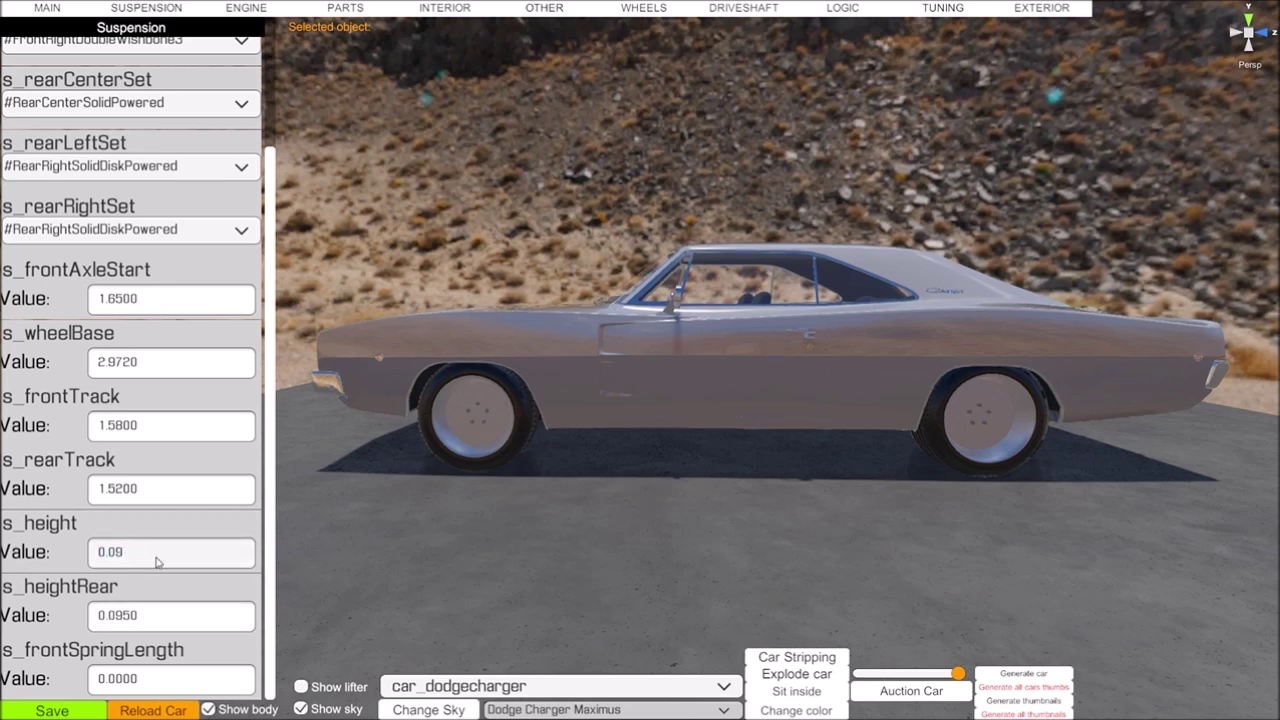
key("BackSpace")
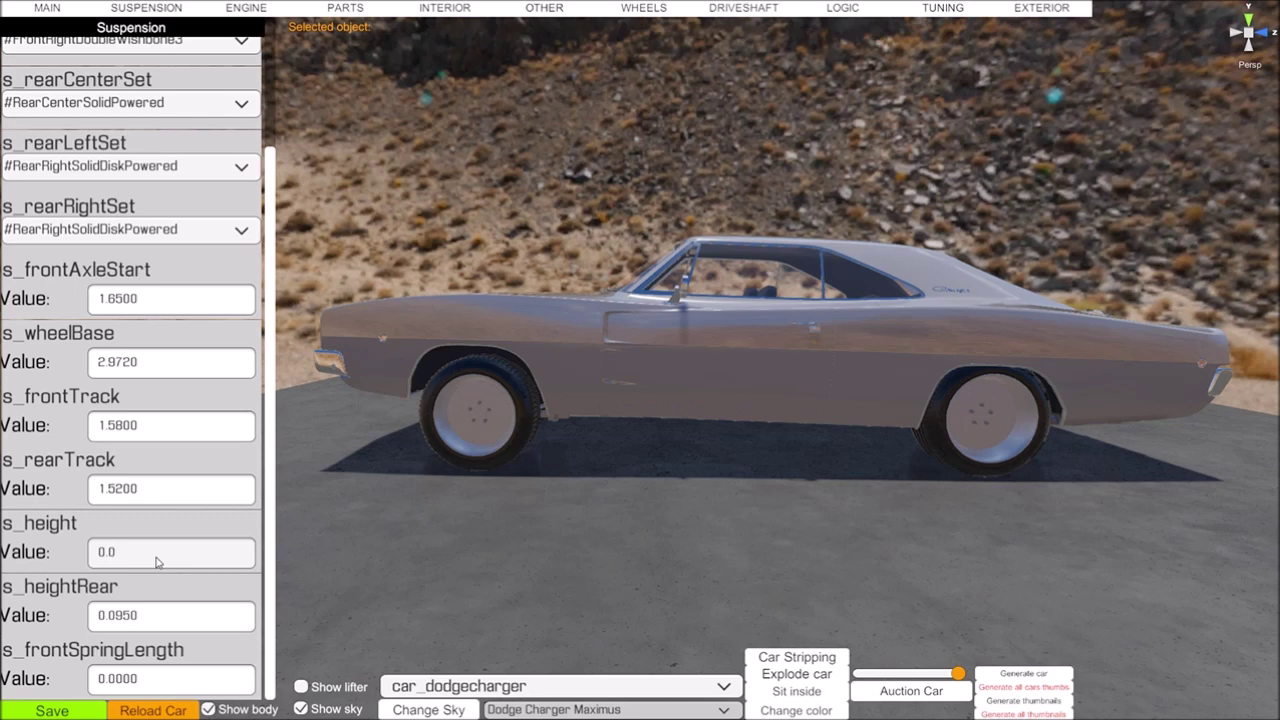
key("BackSpace")
type("1")
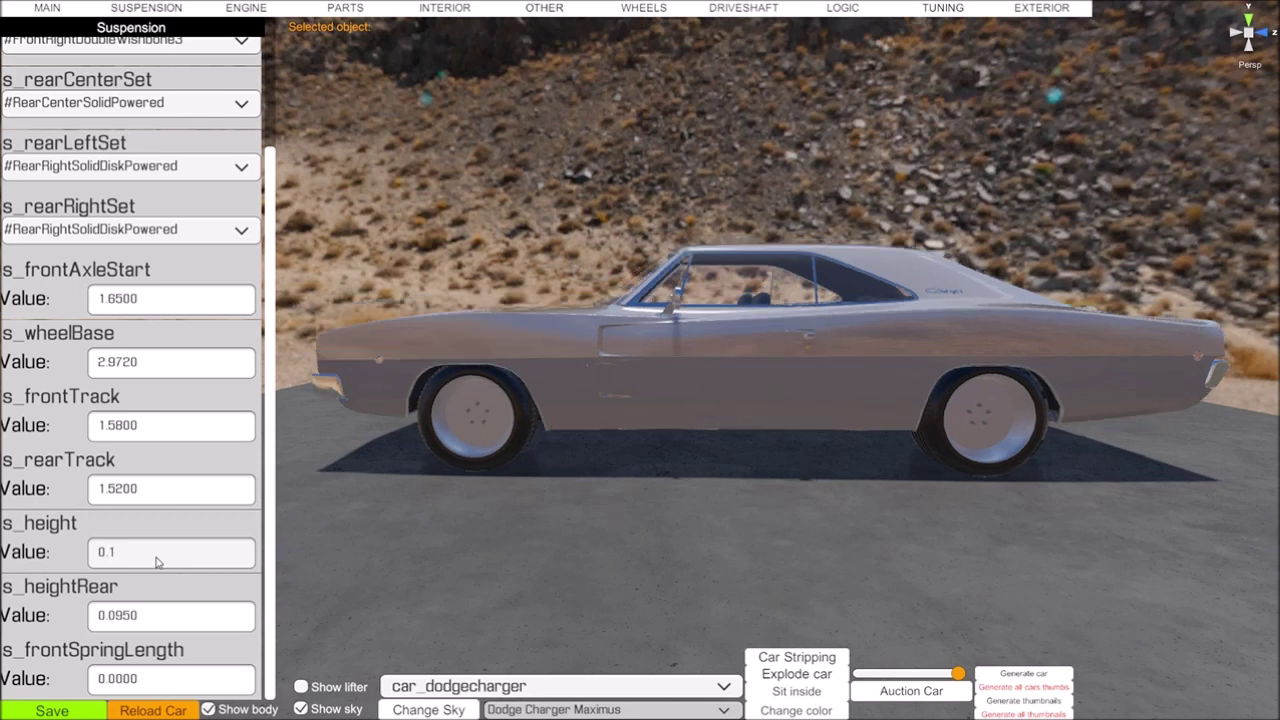
key("BackSpace")
type("2")
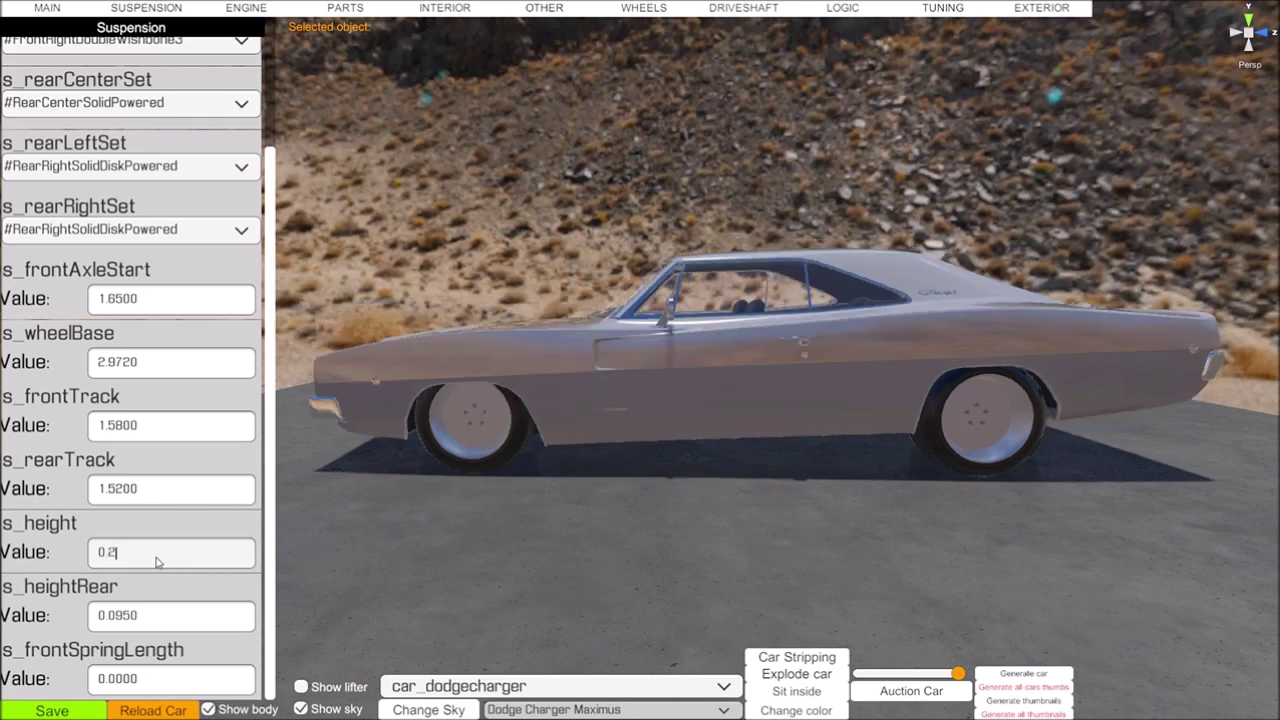
key("BackSpace")
type("1")
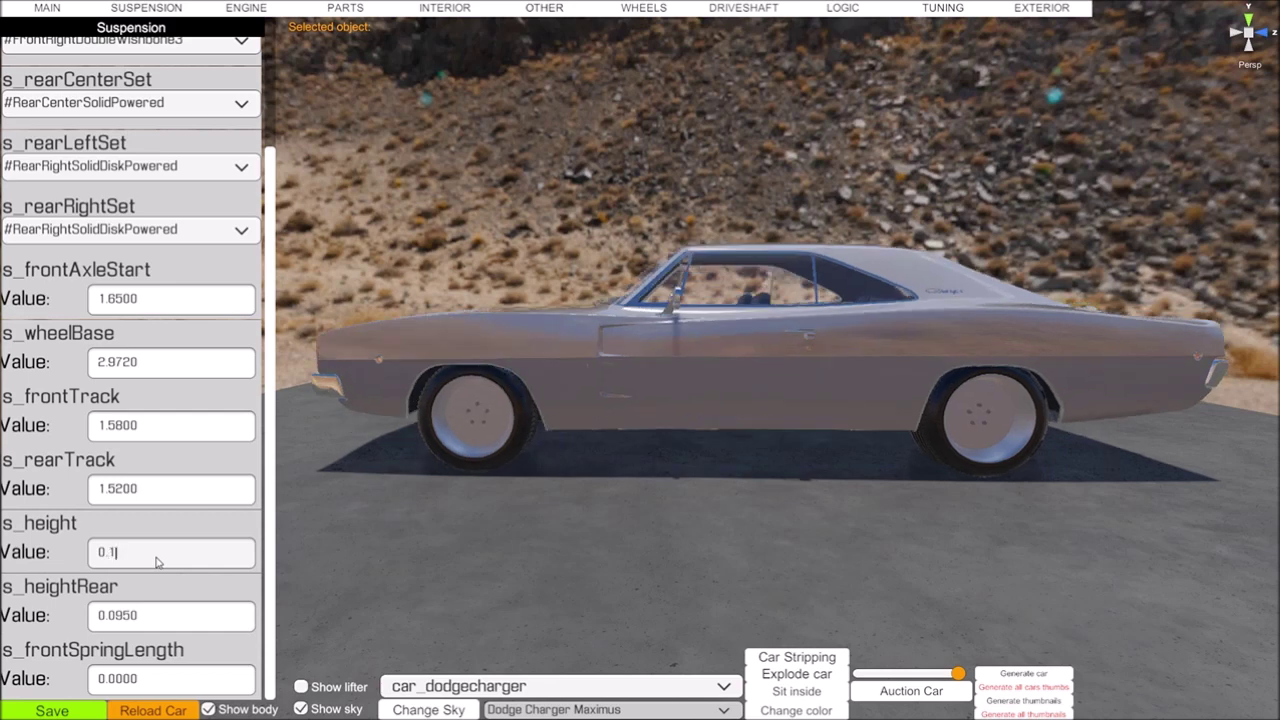
type("5")
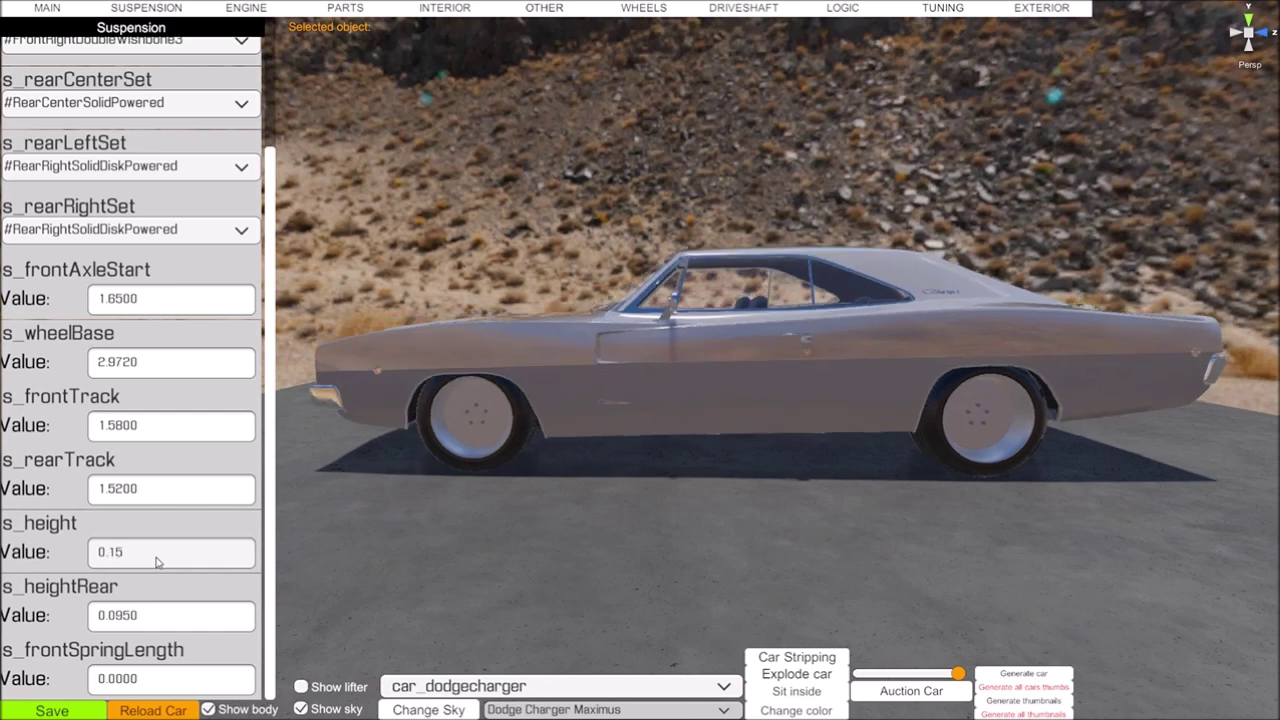
key("BackSpace")
type("6")
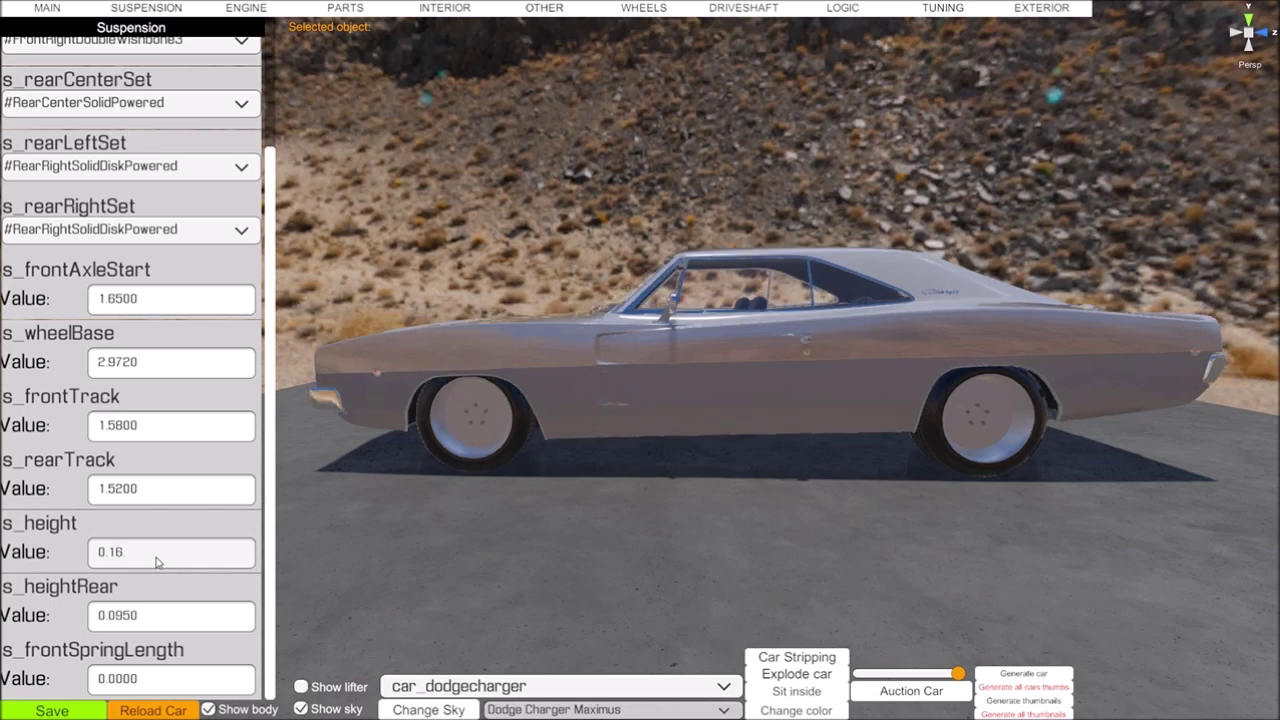
key("BackSpace")
type("7")
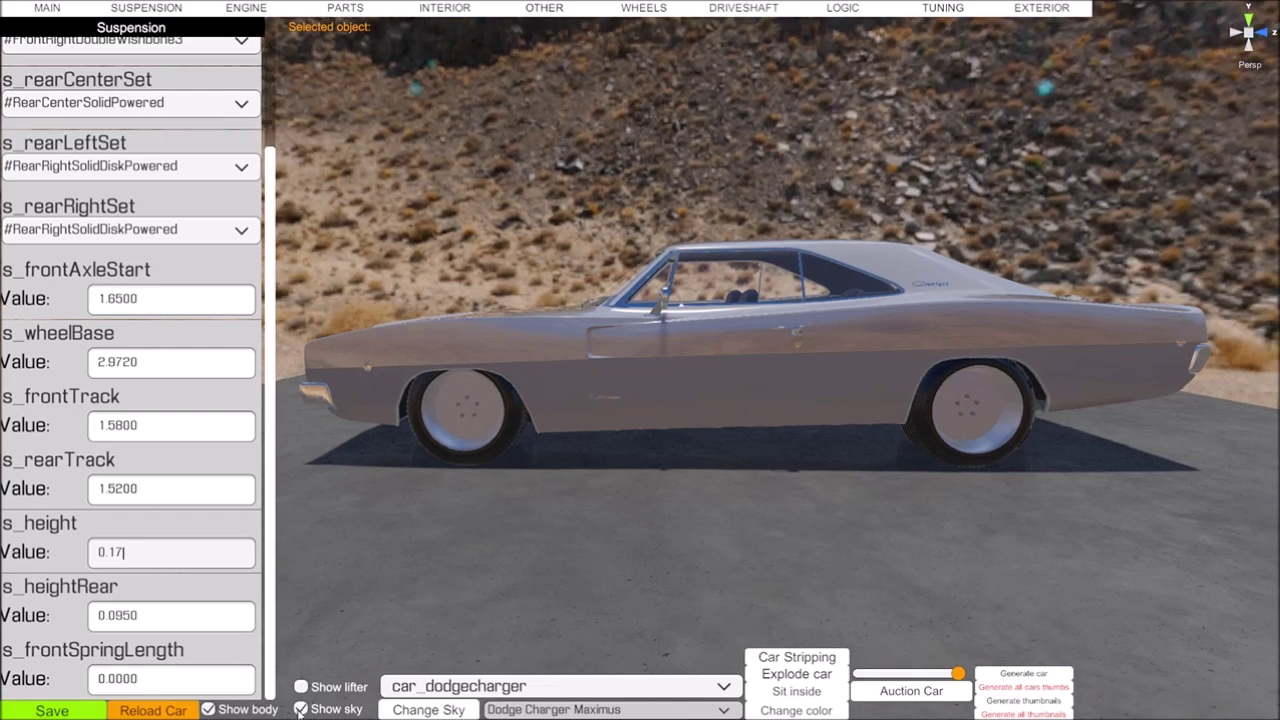
Open the car's hood and doors and examine the engine bay around the front wheel wells
left_click(796, 691)
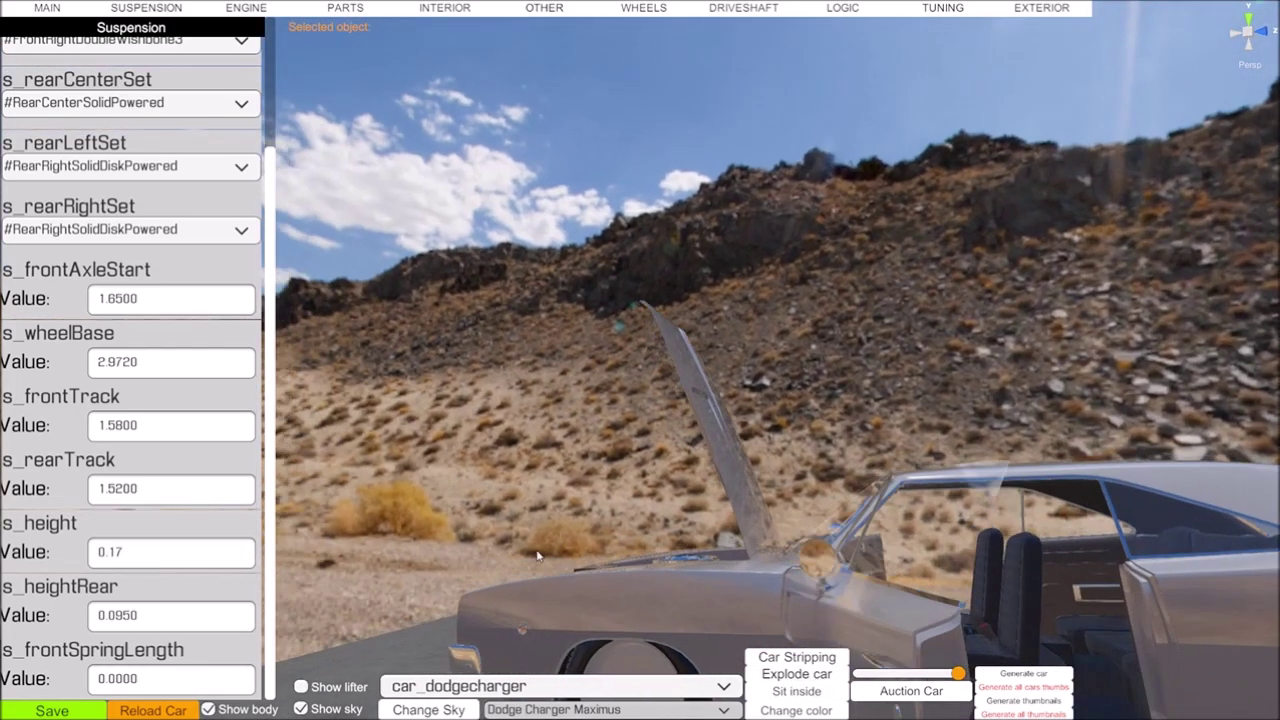
key("w")
right_click_drag(537, 556, 655, 640)
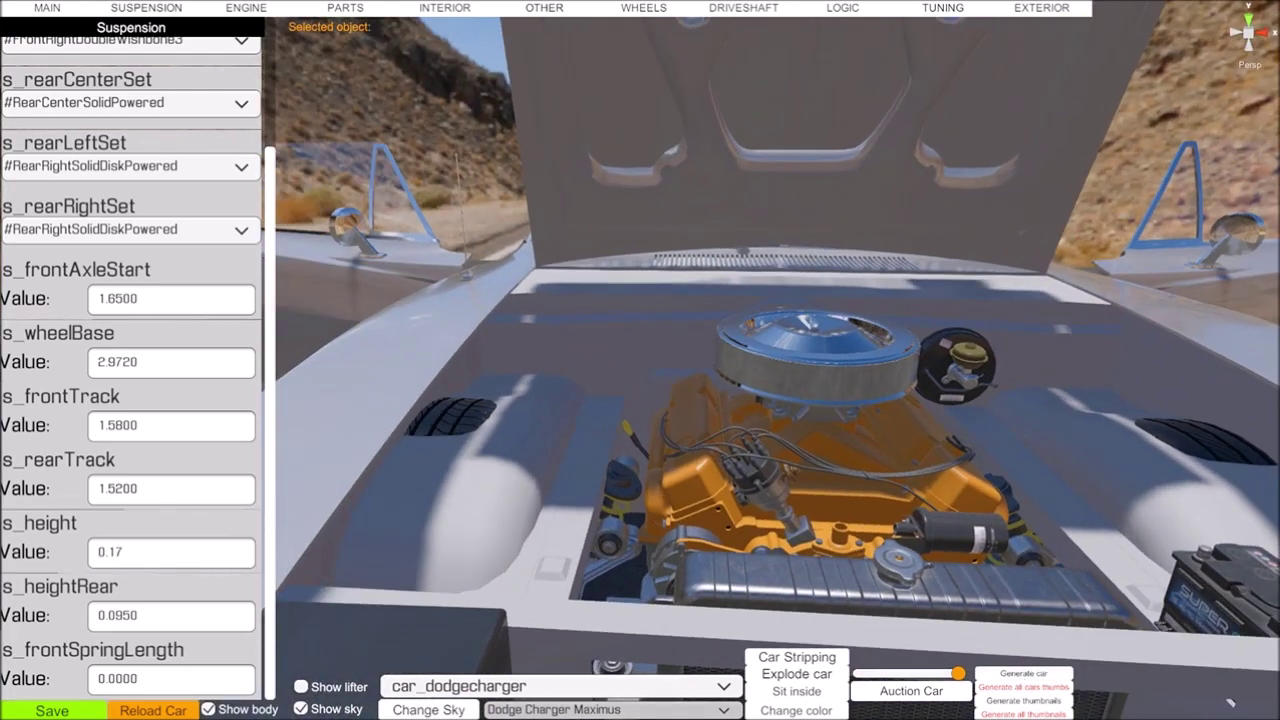
Fine-tune s_height to 0.156 so the front tires stay beneath the inner fenders of the engine bay
left_click(172, 557)
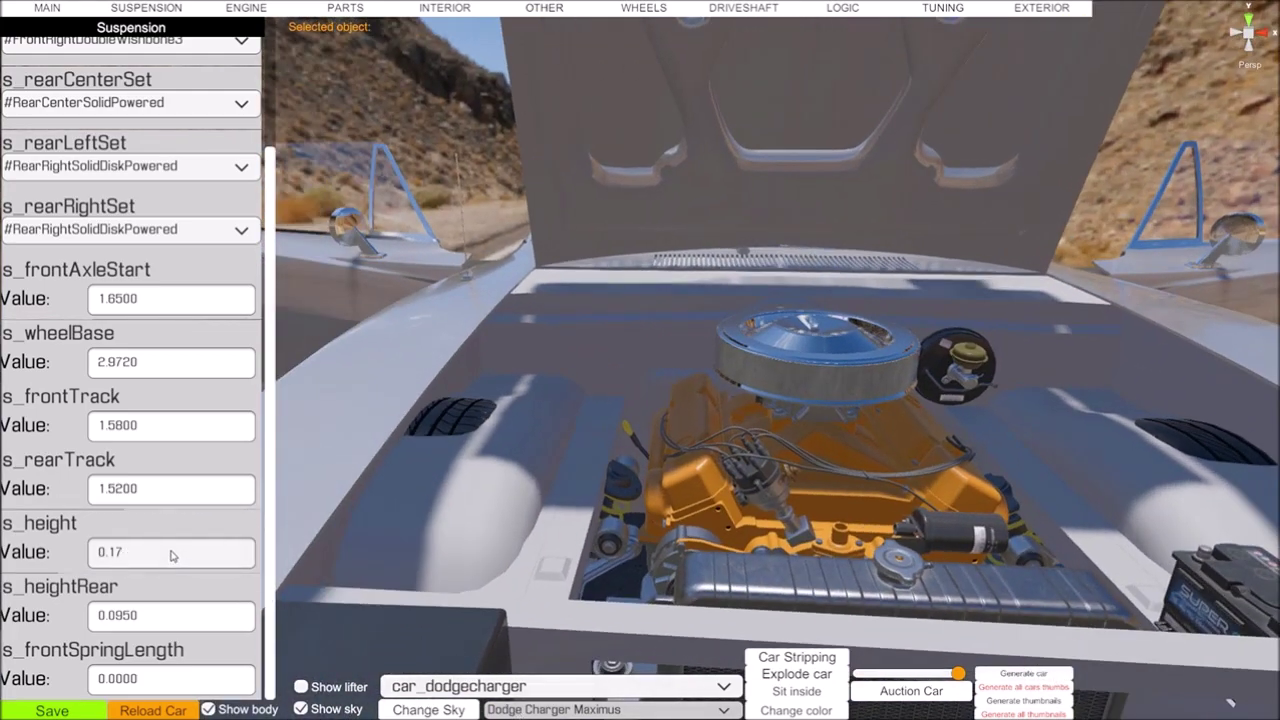
key("BackSpace")
type("6")
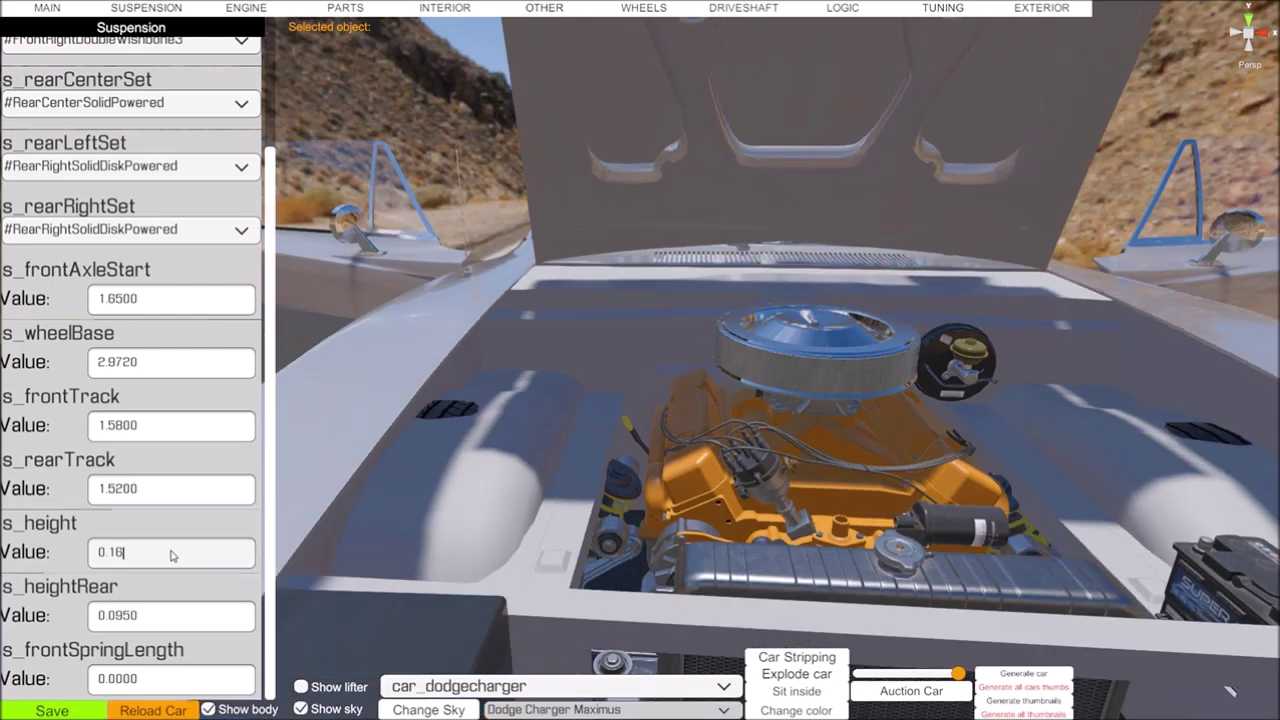
key("BackSpace")
type("5")
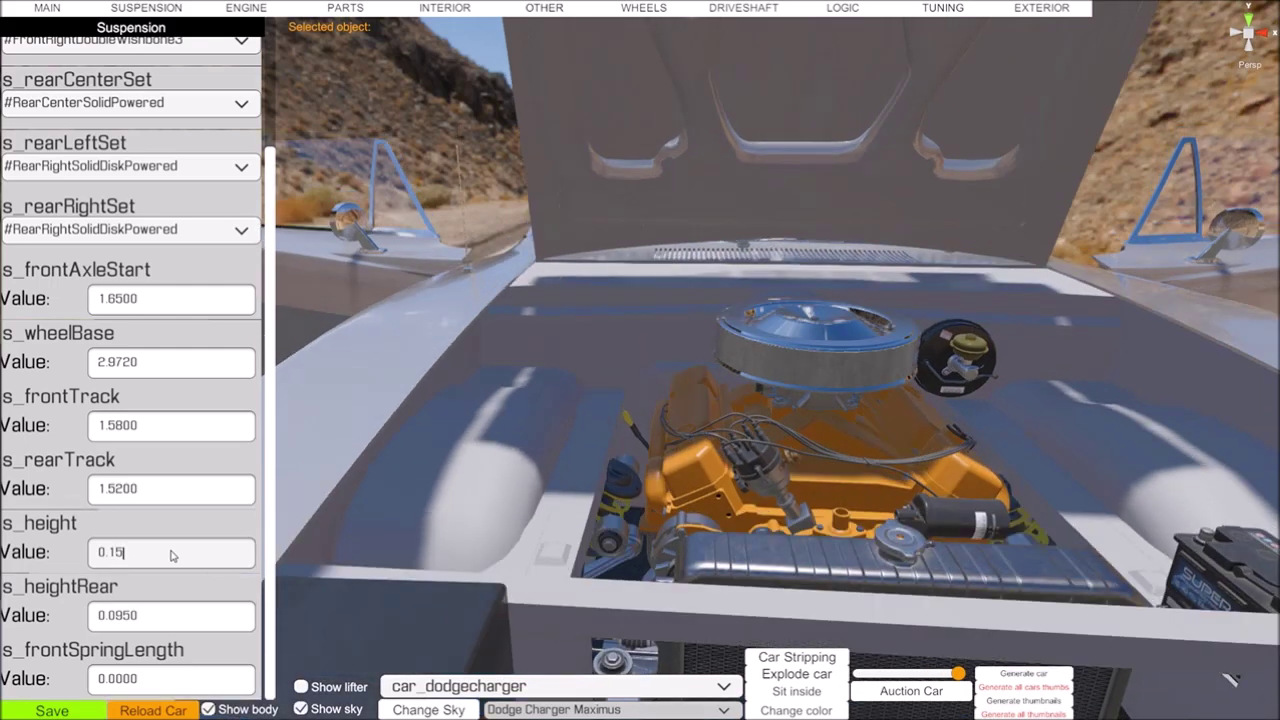
type("5")
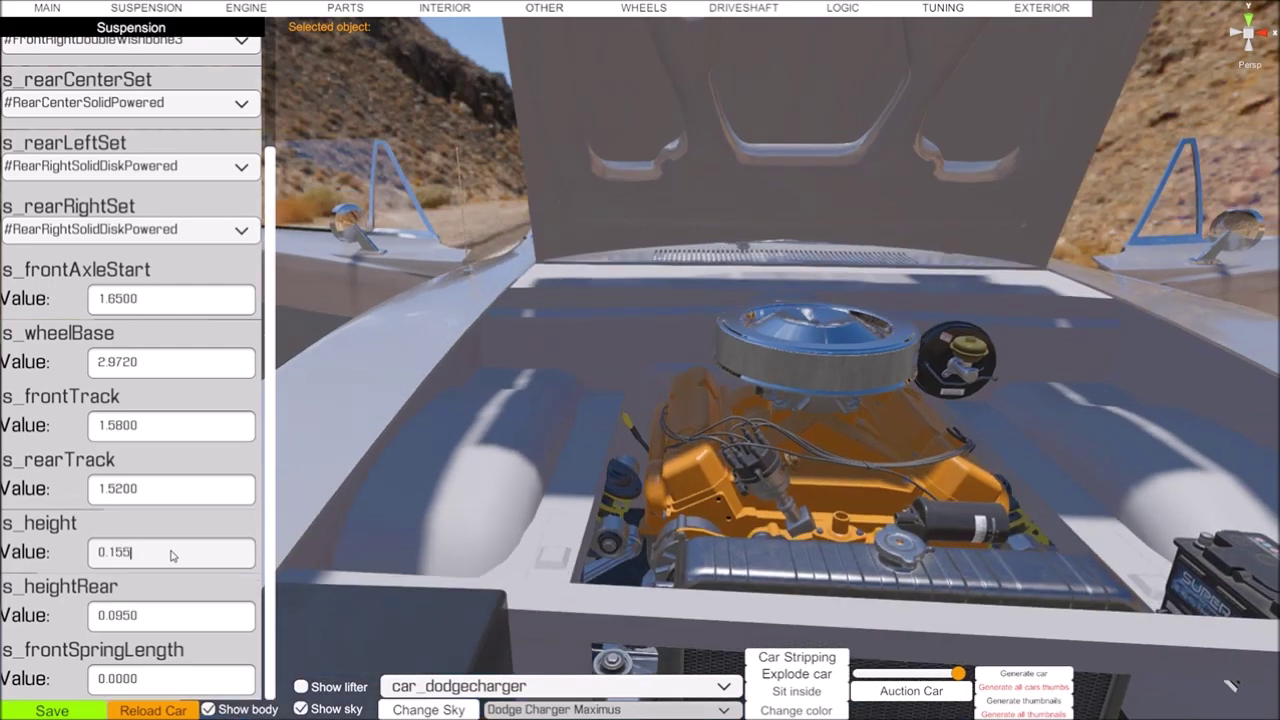
key("BackSpace")
type("7")
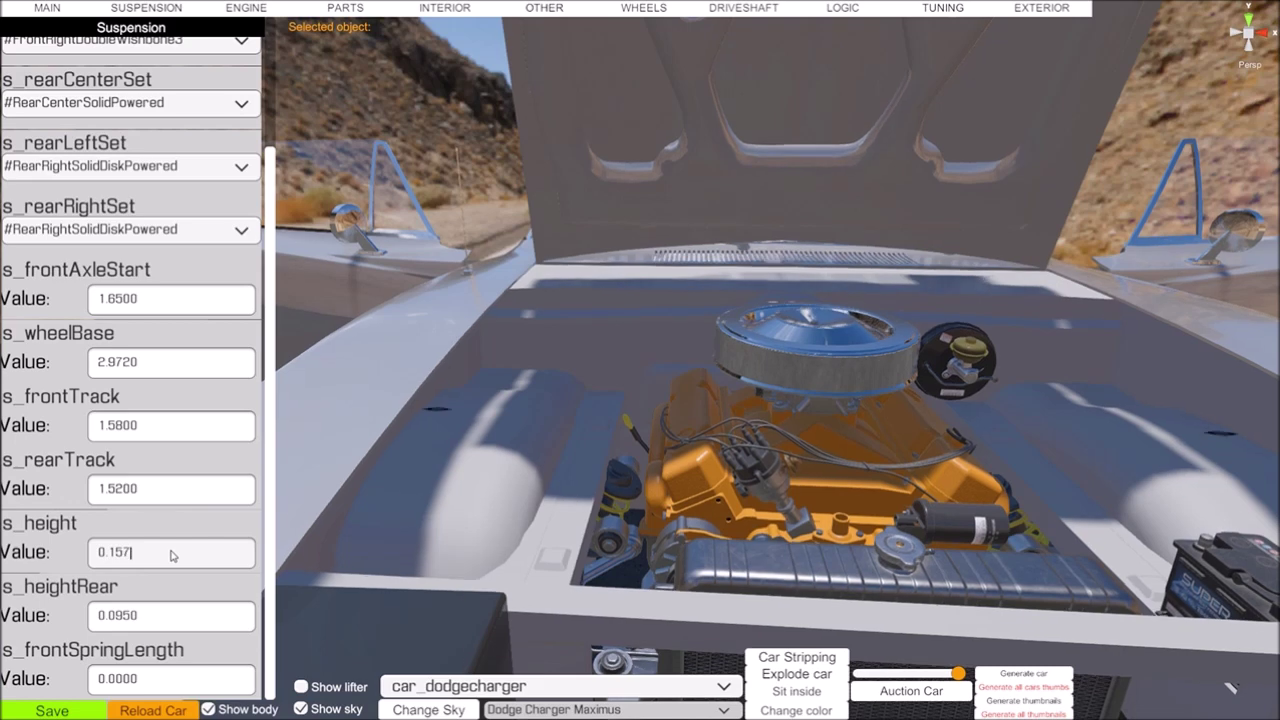
key("BackSpace")
type("6")
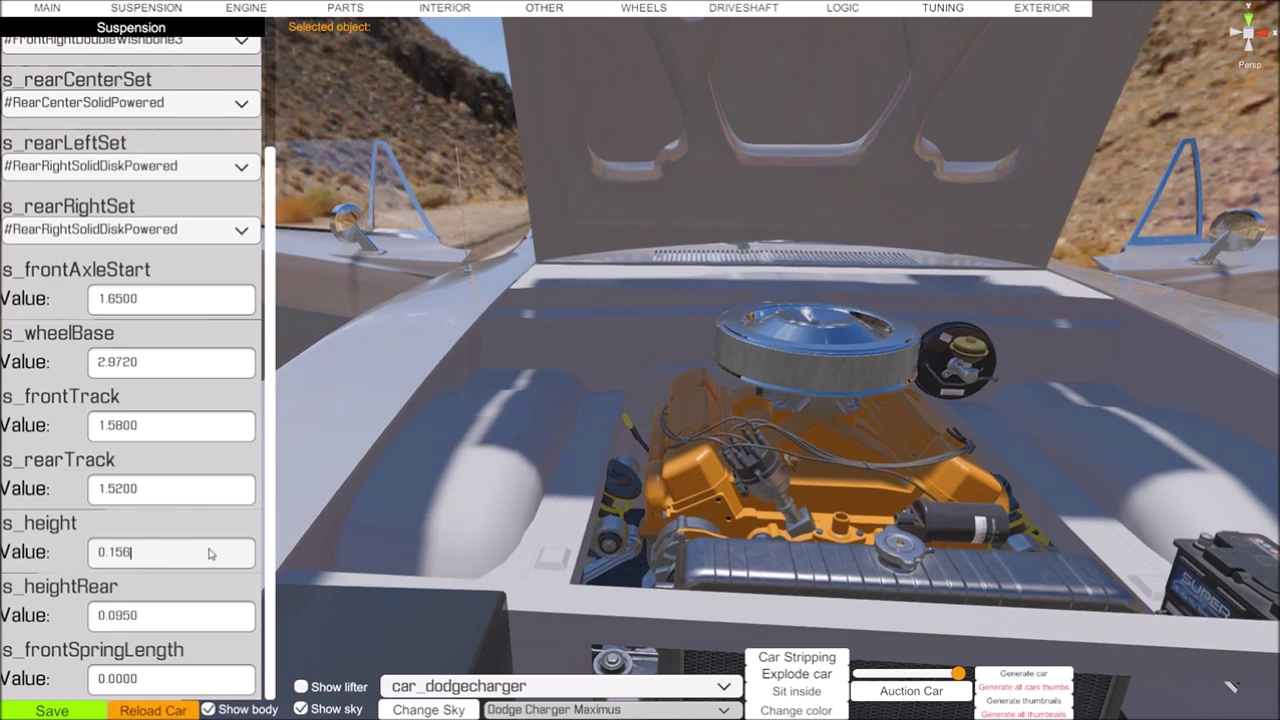
Set the rear height to 0.15300 and write the s_height value as 0.15600, checking the stance from the side
middle_click_drag(682, 453, 309, 188)
scroll(403, 460, "down", 8)
scroll(303, 445, "up", 4)
scroll(335, 200, "down", 3)
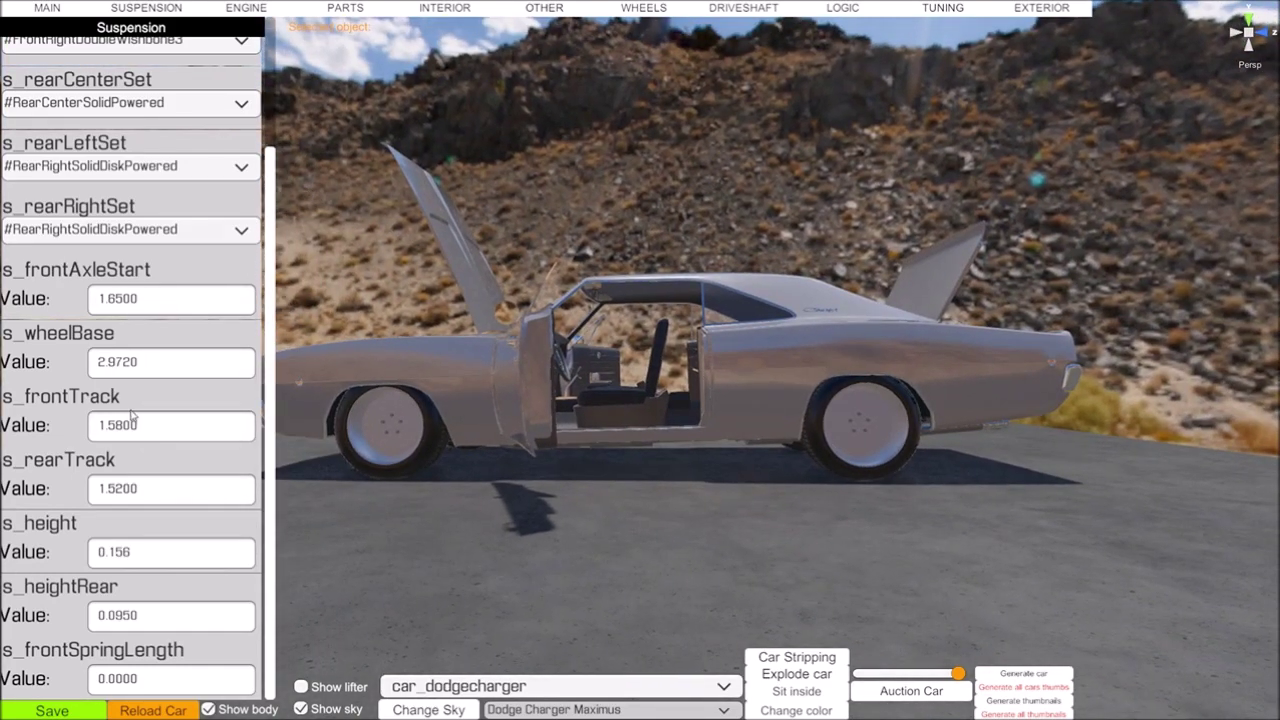
left_click(170, 620)
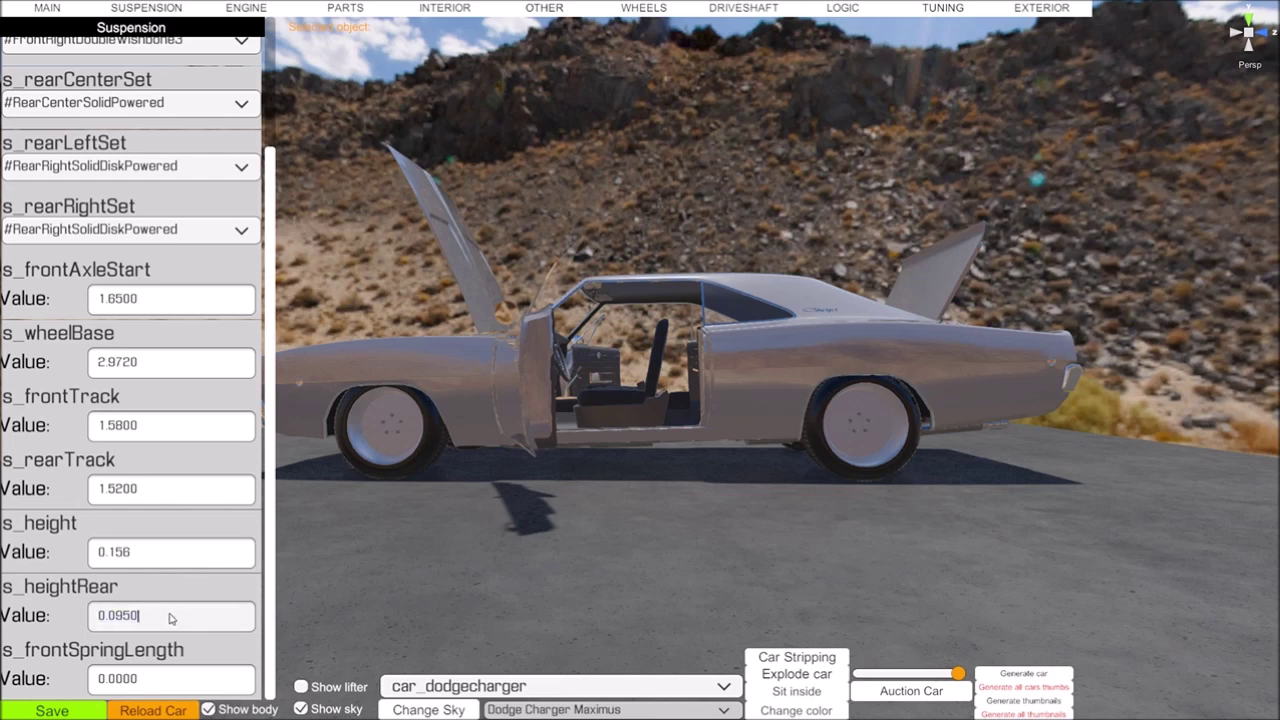
key("BackSpace")
key("BackSpace")
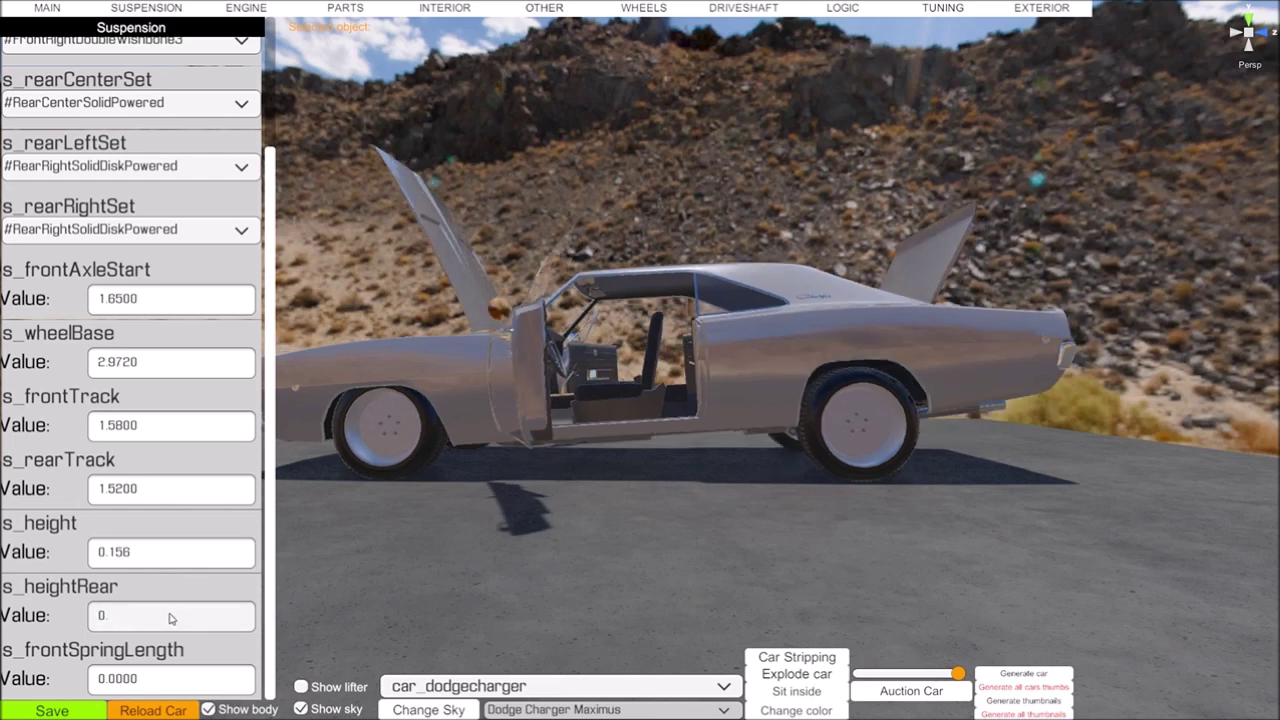
type(".15")
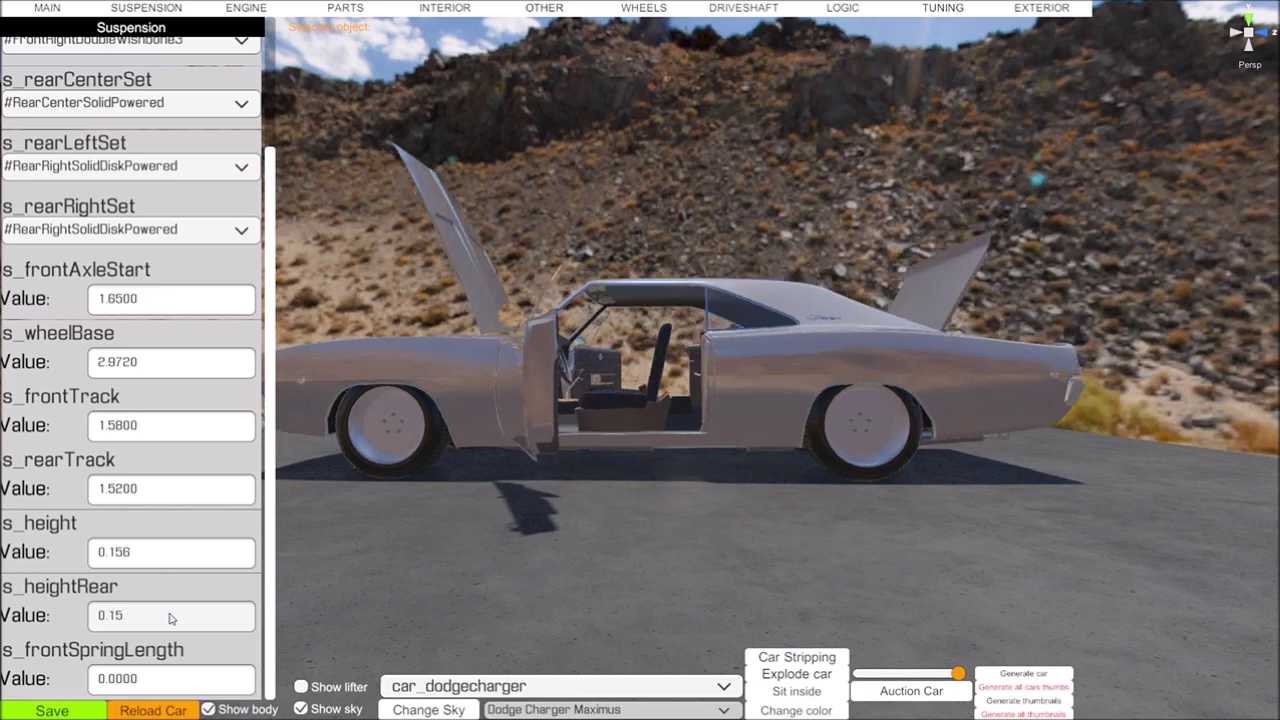
type("5")
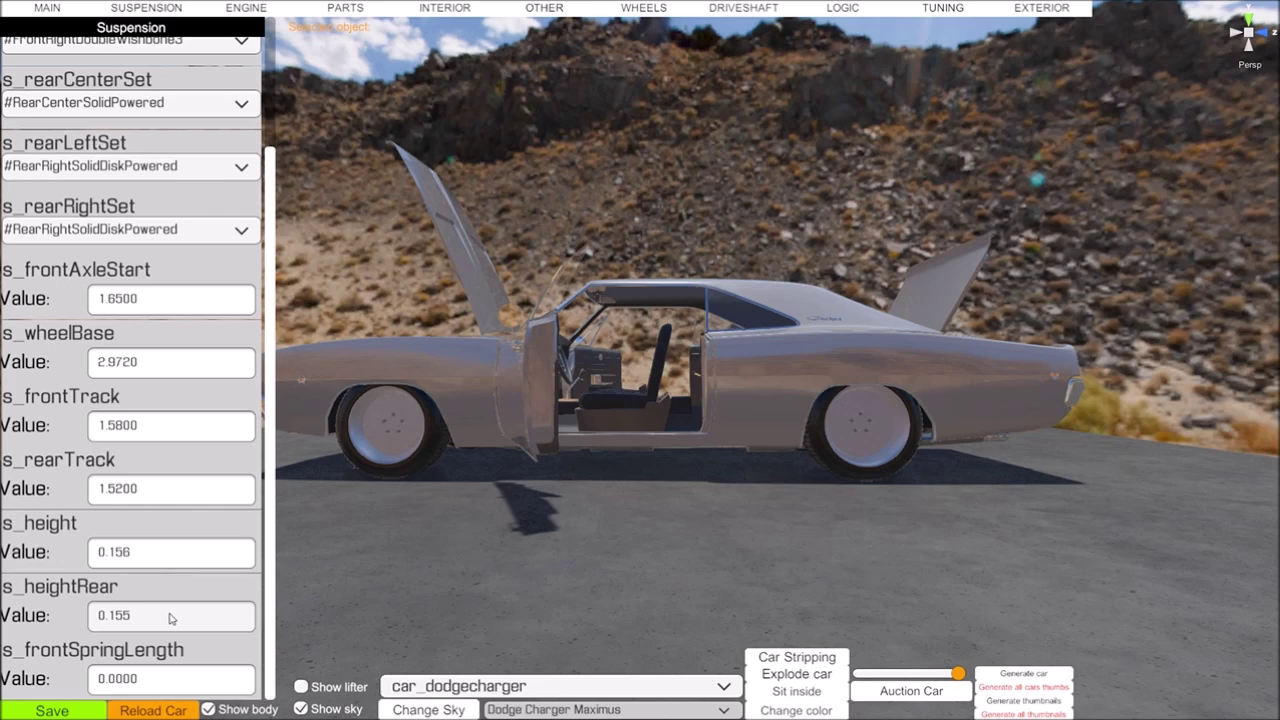
key("BackSpace")
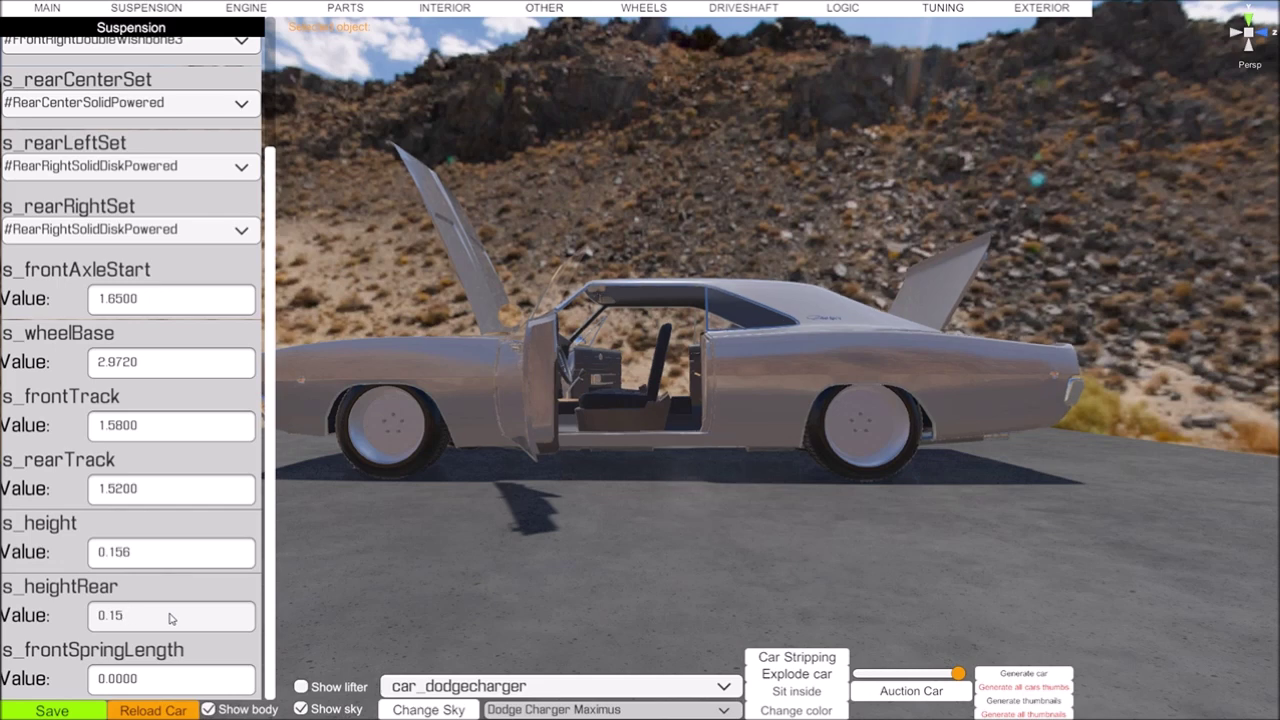
type("4")
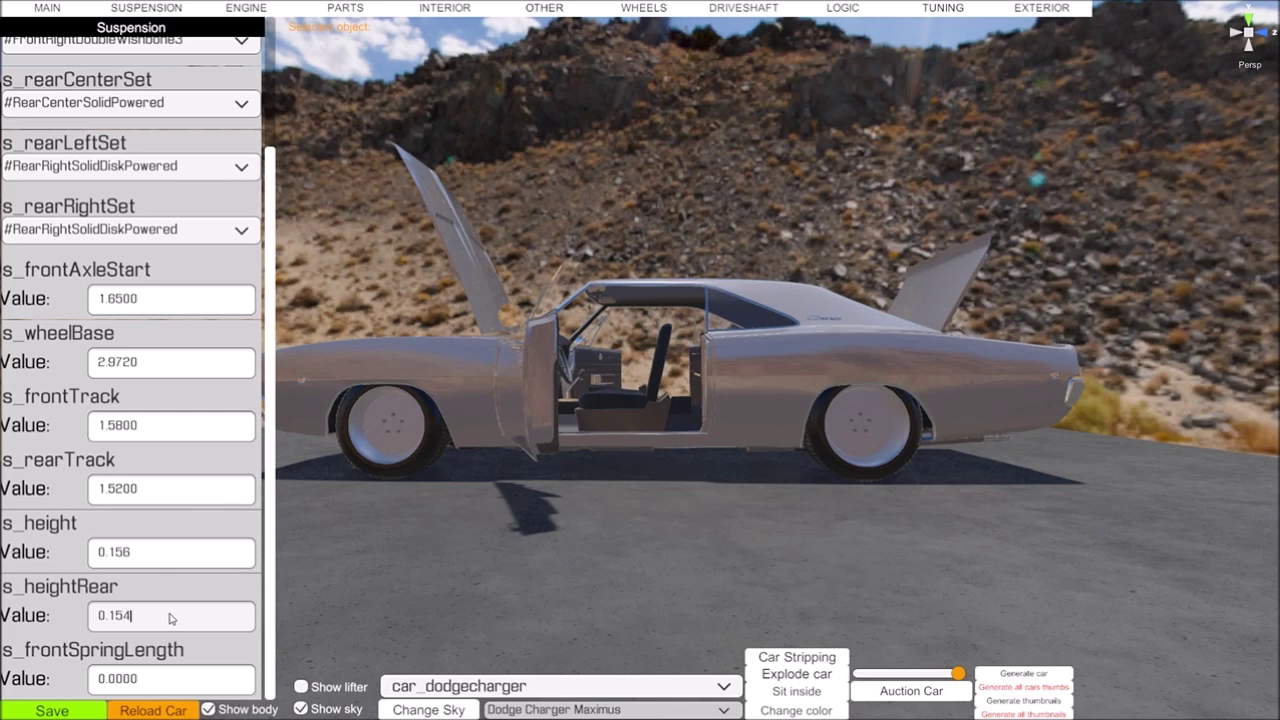
key("BackSpace")
type("300")
left_click(150, 560)
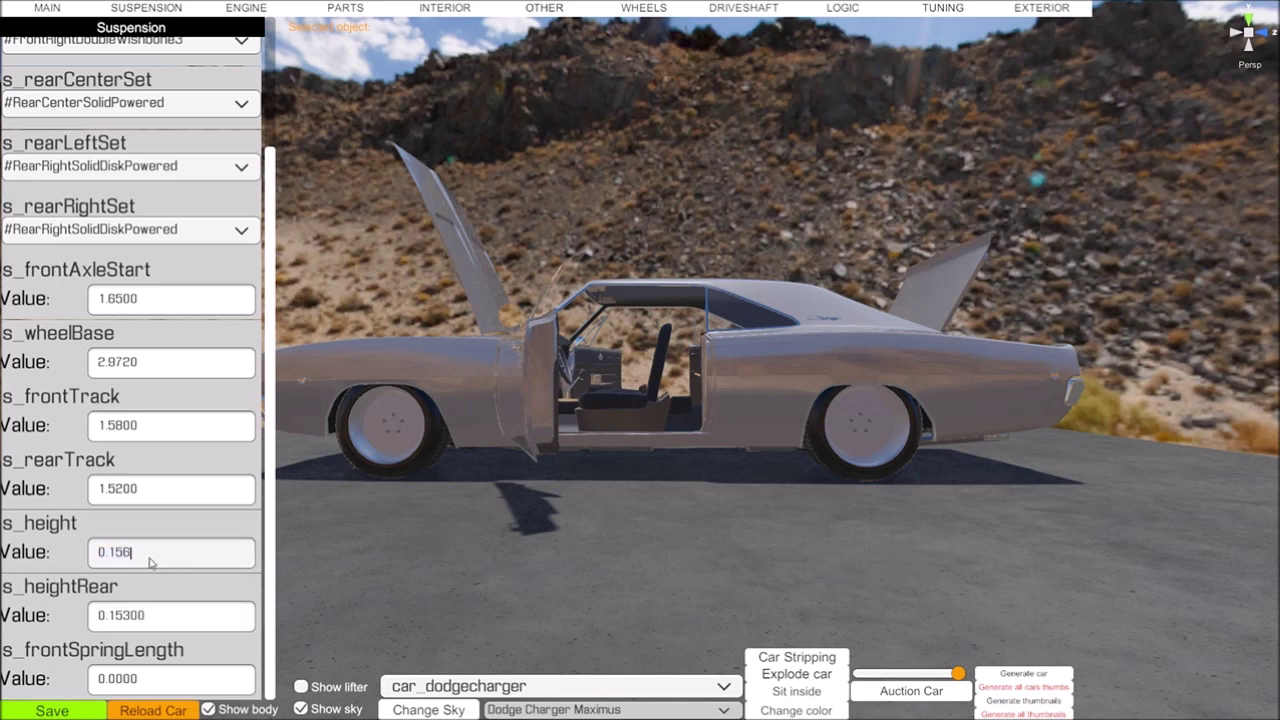
middle_click_drag(617, 524, 574, 519)
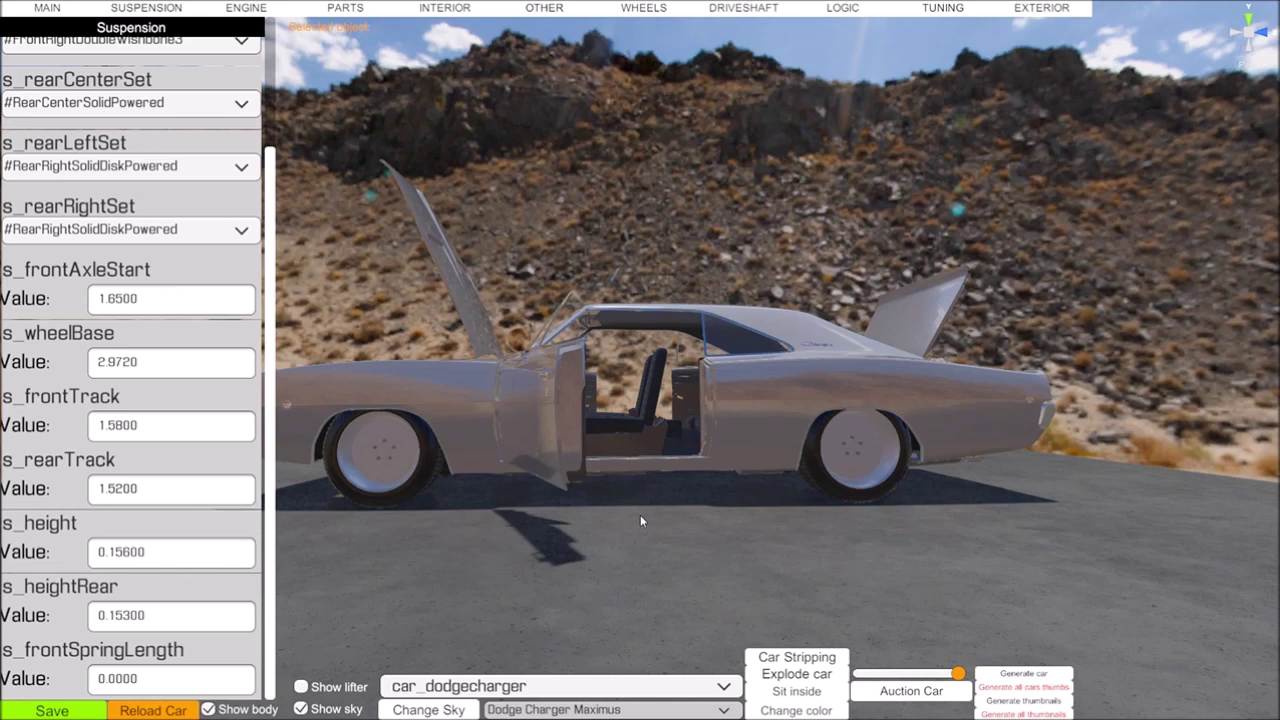
Change the rear height to 0.15
left_click(172, 616)
key("BackSpace")
key("BackSpace")
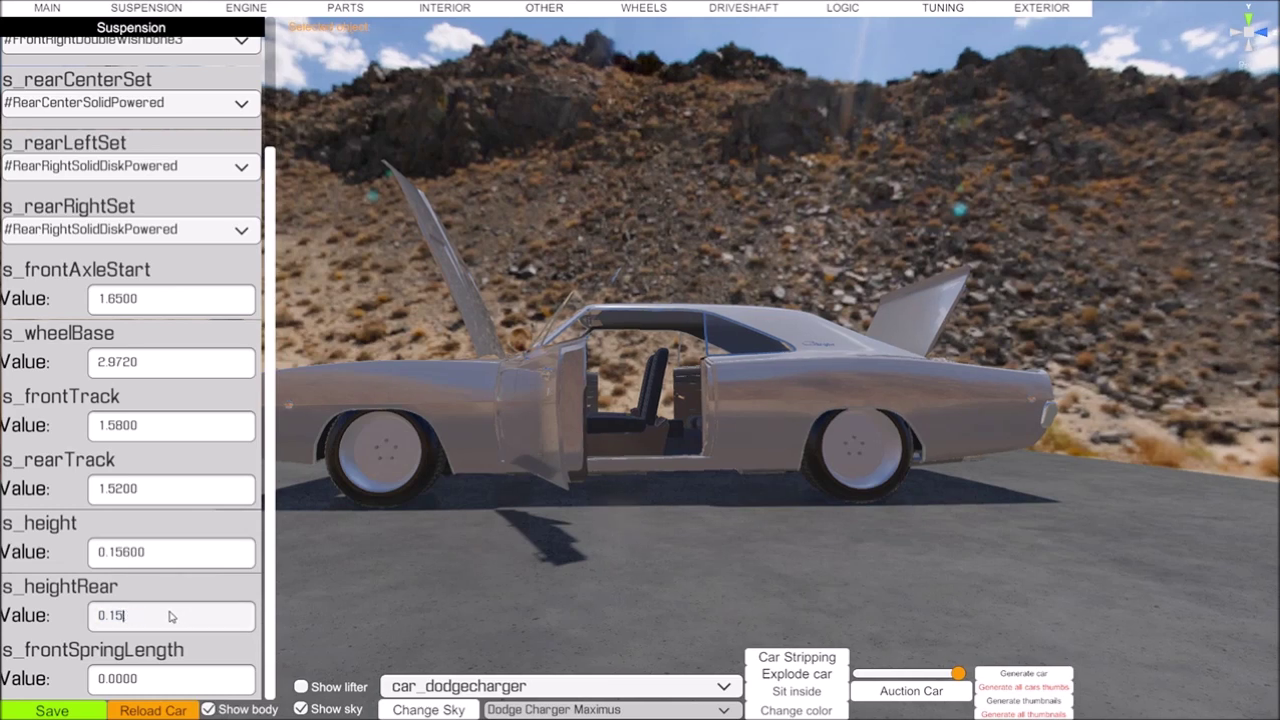
key("BackSpace")
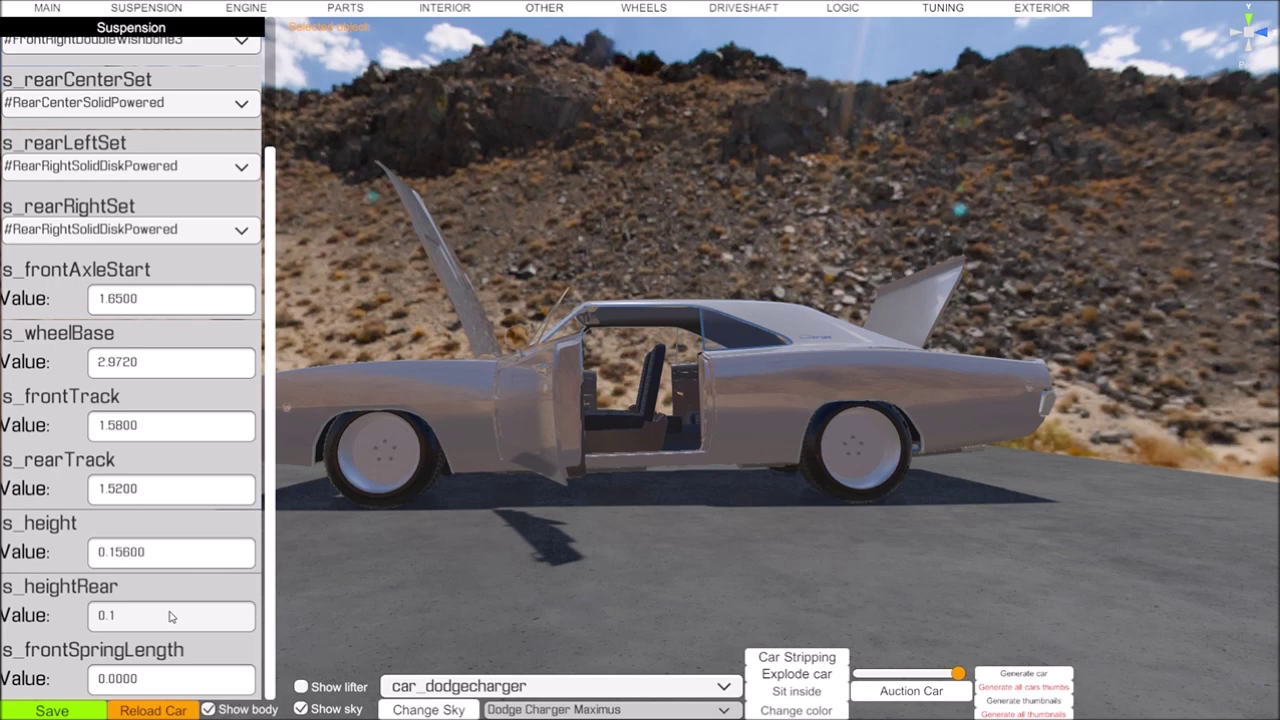
type("5")
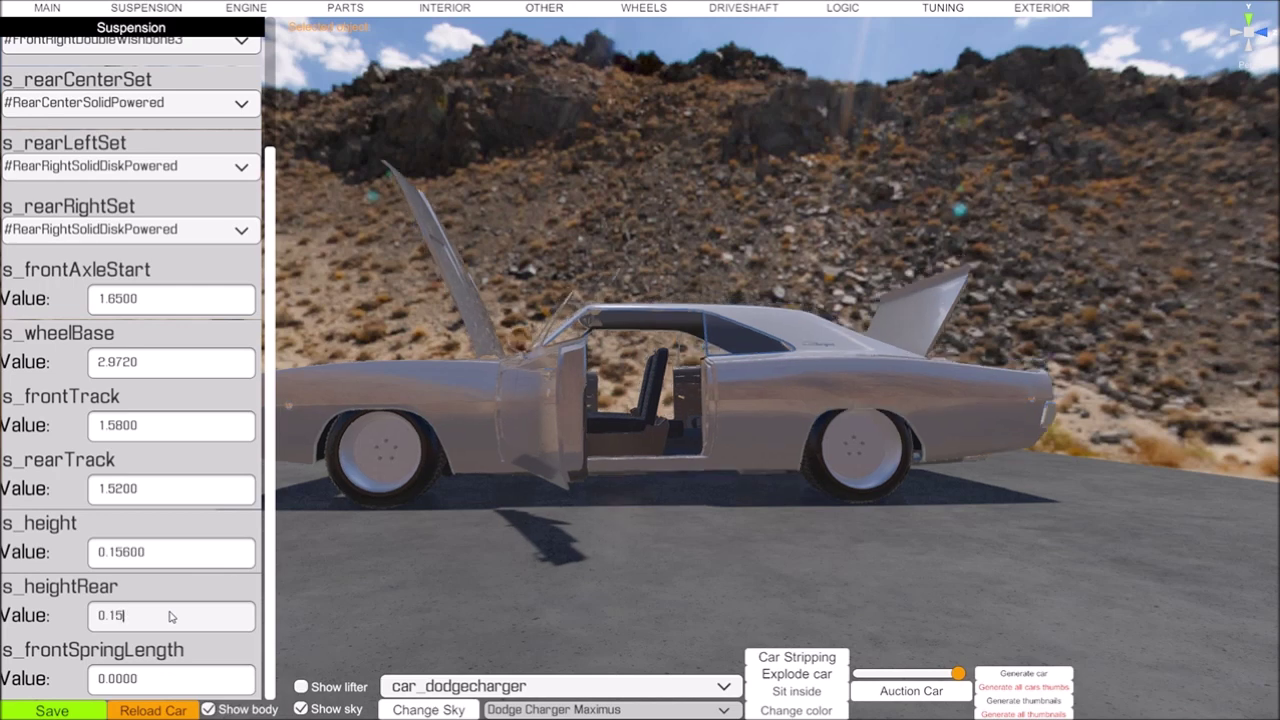
Set the rear height to 0.14500 and close the car's hood, doors and trunk
key("BackSpace")
type("4")
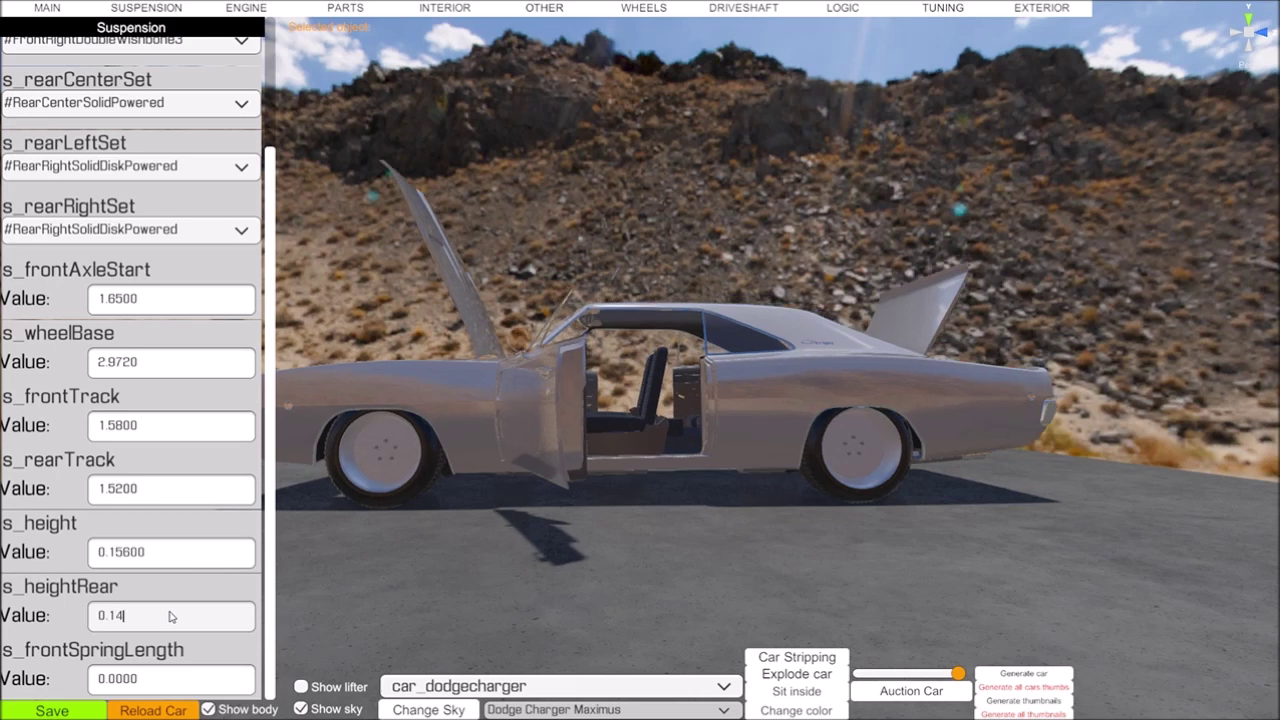
type("5")
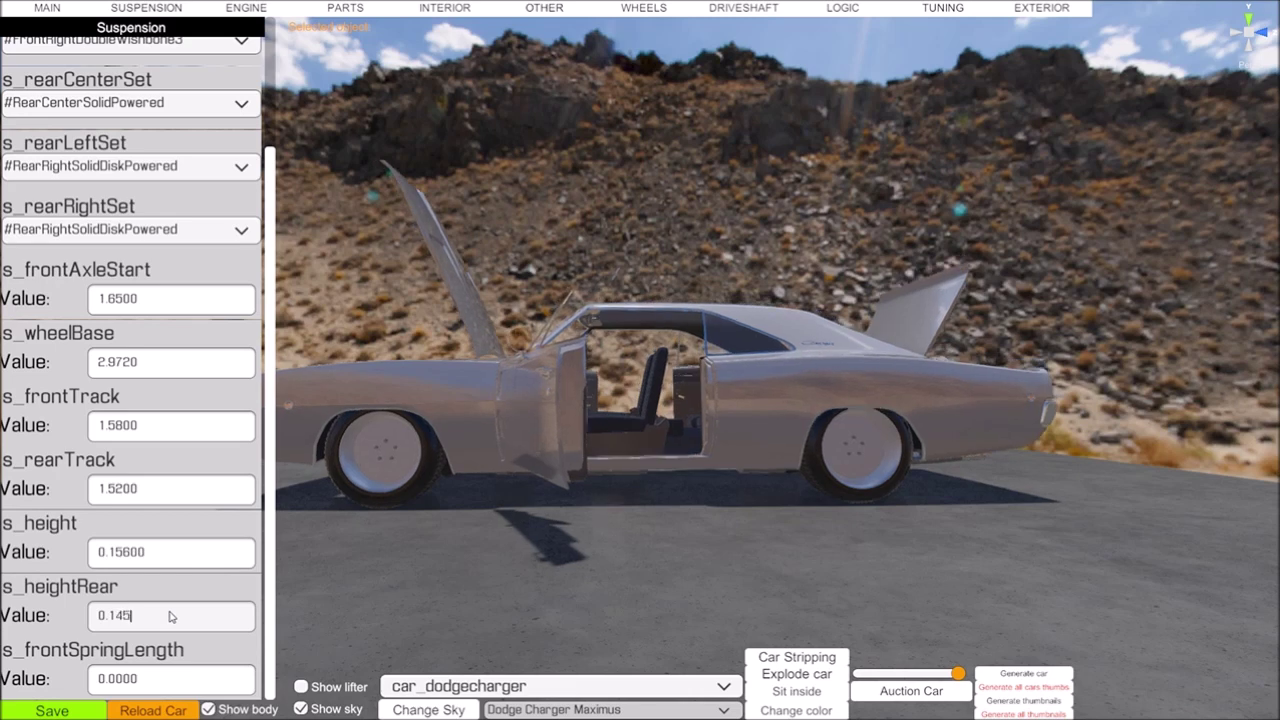
type("00")
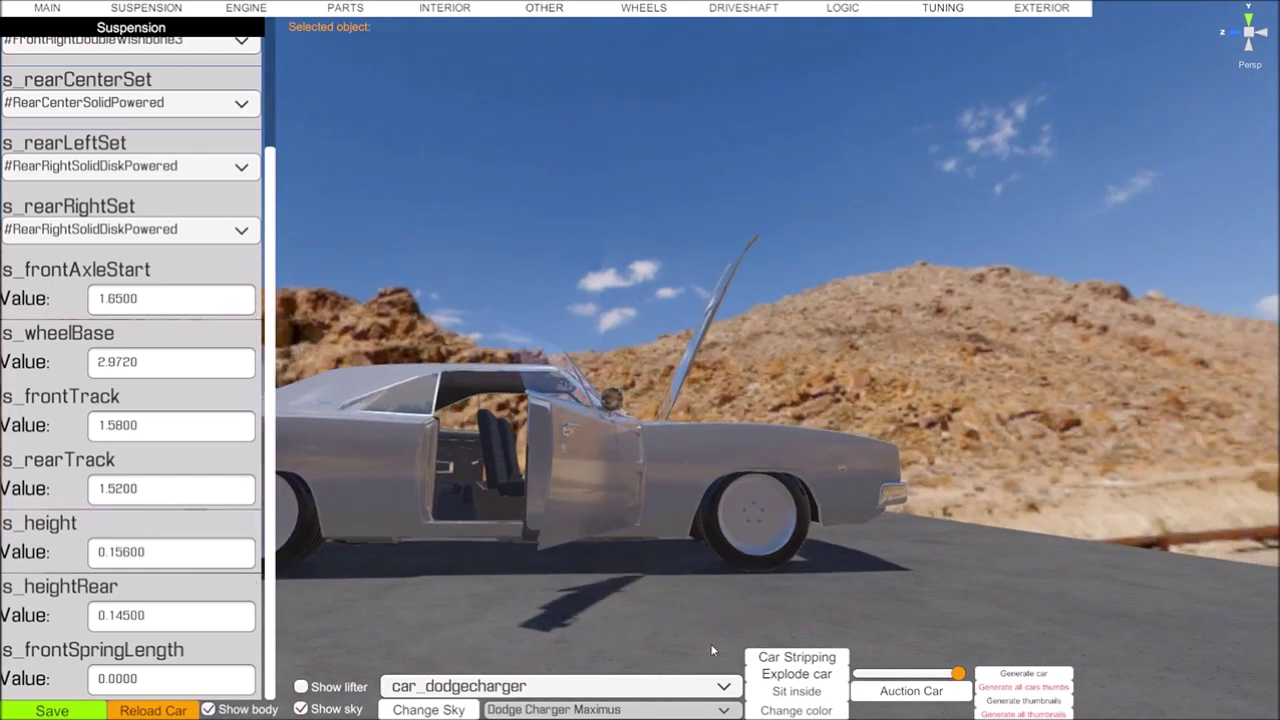
left_click(796, 674)
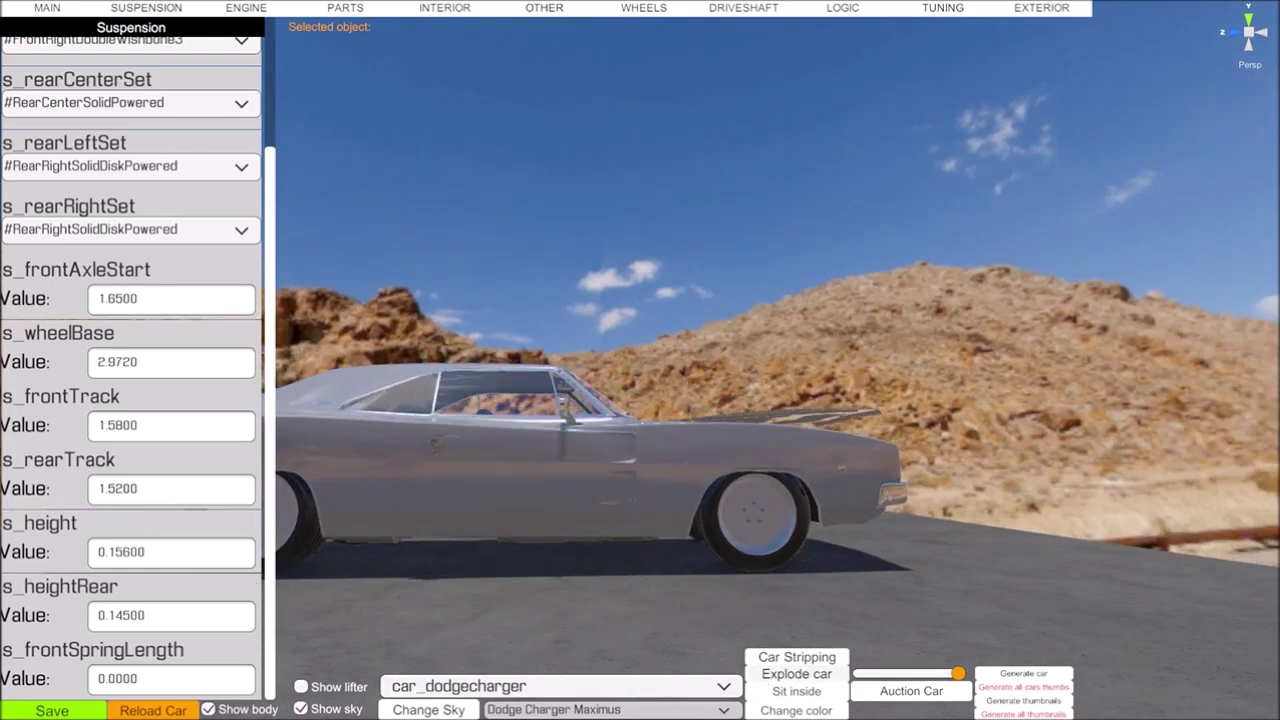
key("w")
right_click_drag(679, 552, 610, 630)
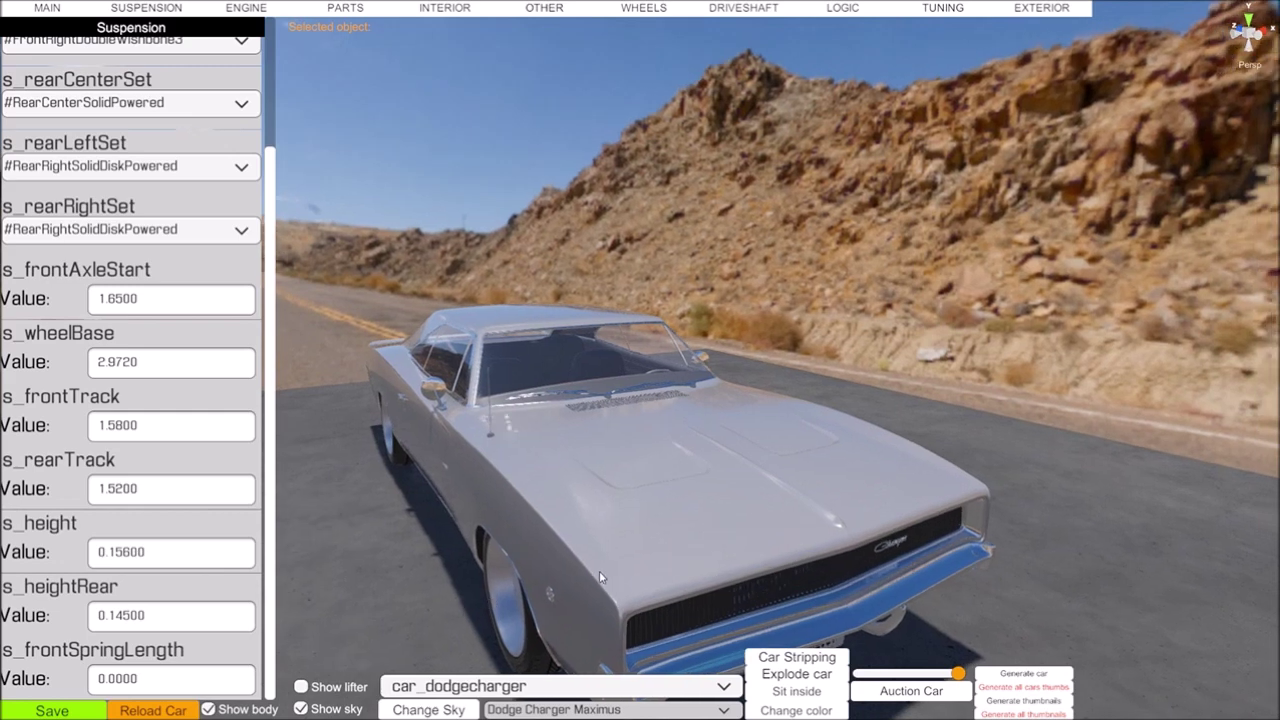
Hide the car body and change the engine type to engine_v8_scharged
left_click(236, 10)
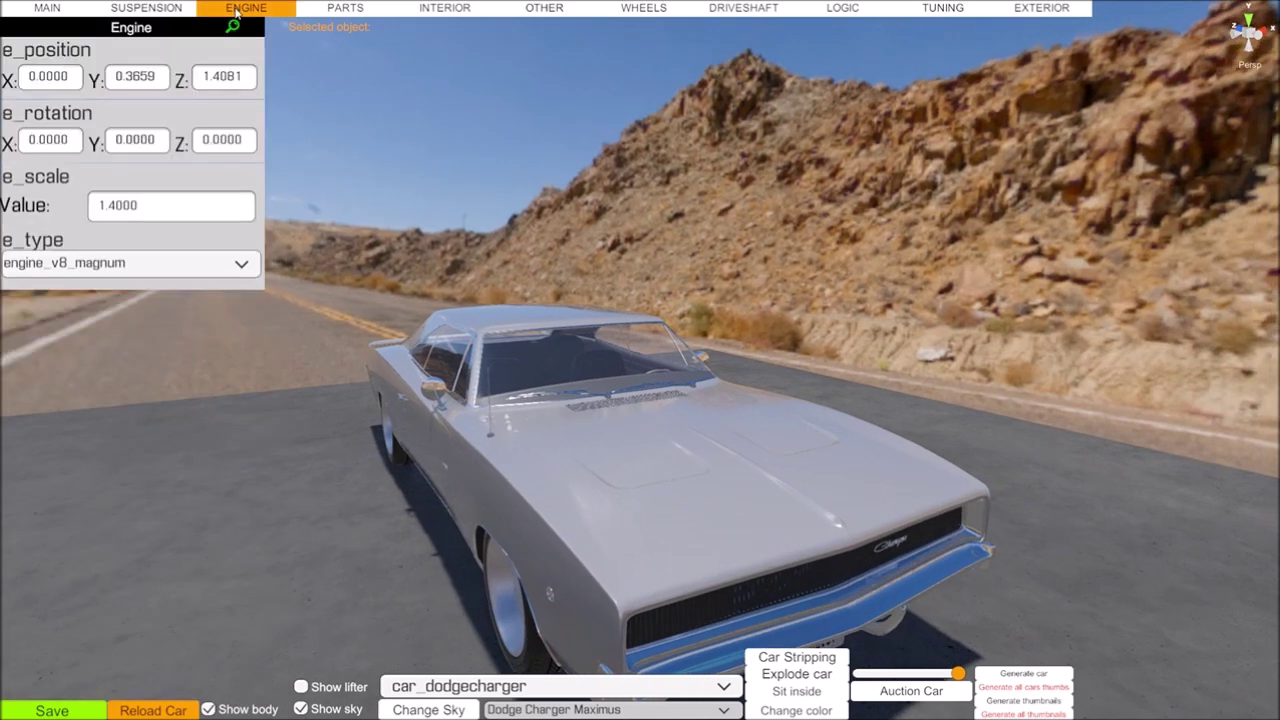
left_click(155, 10)
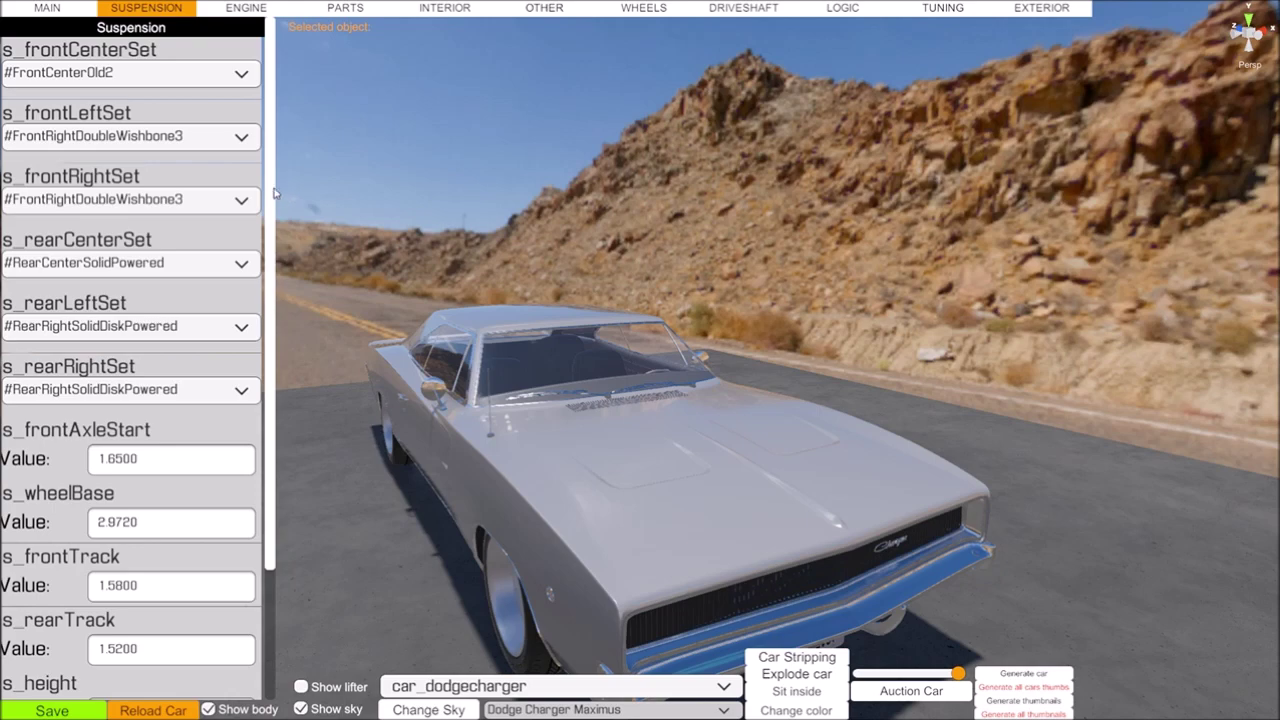
left_click_drag(270, 210, 285, 265)
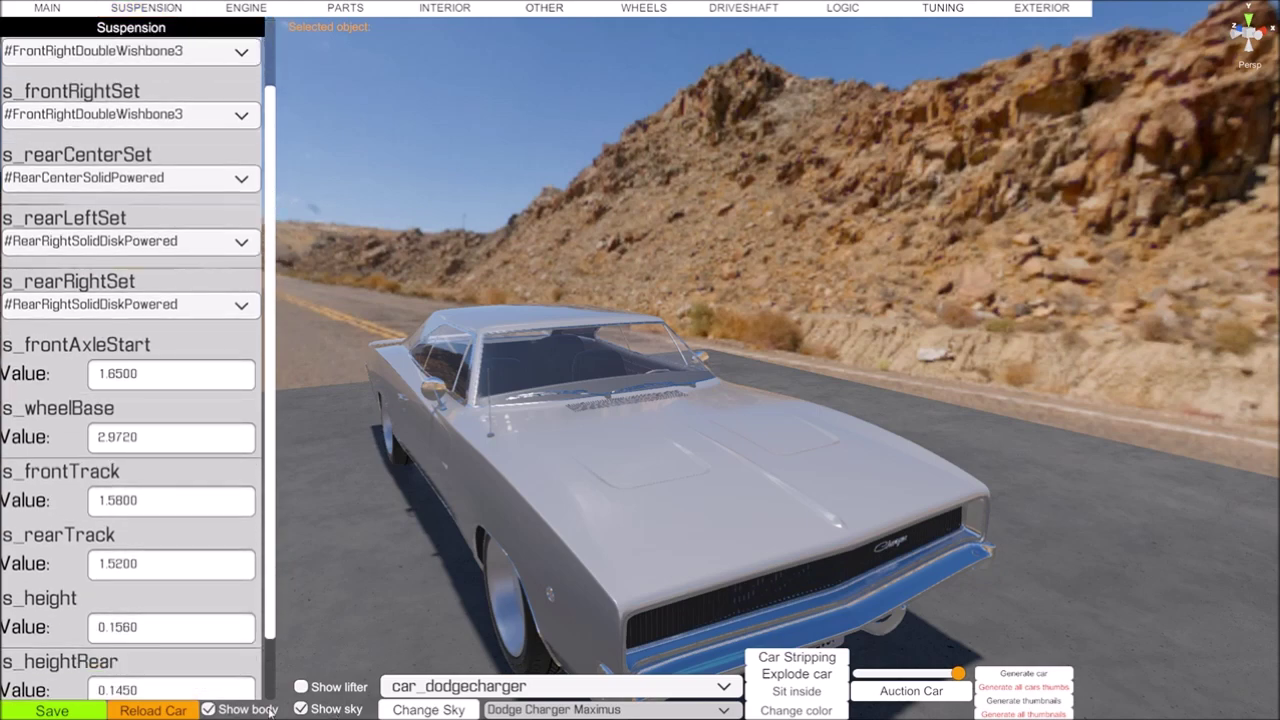
left_click(209, 709)
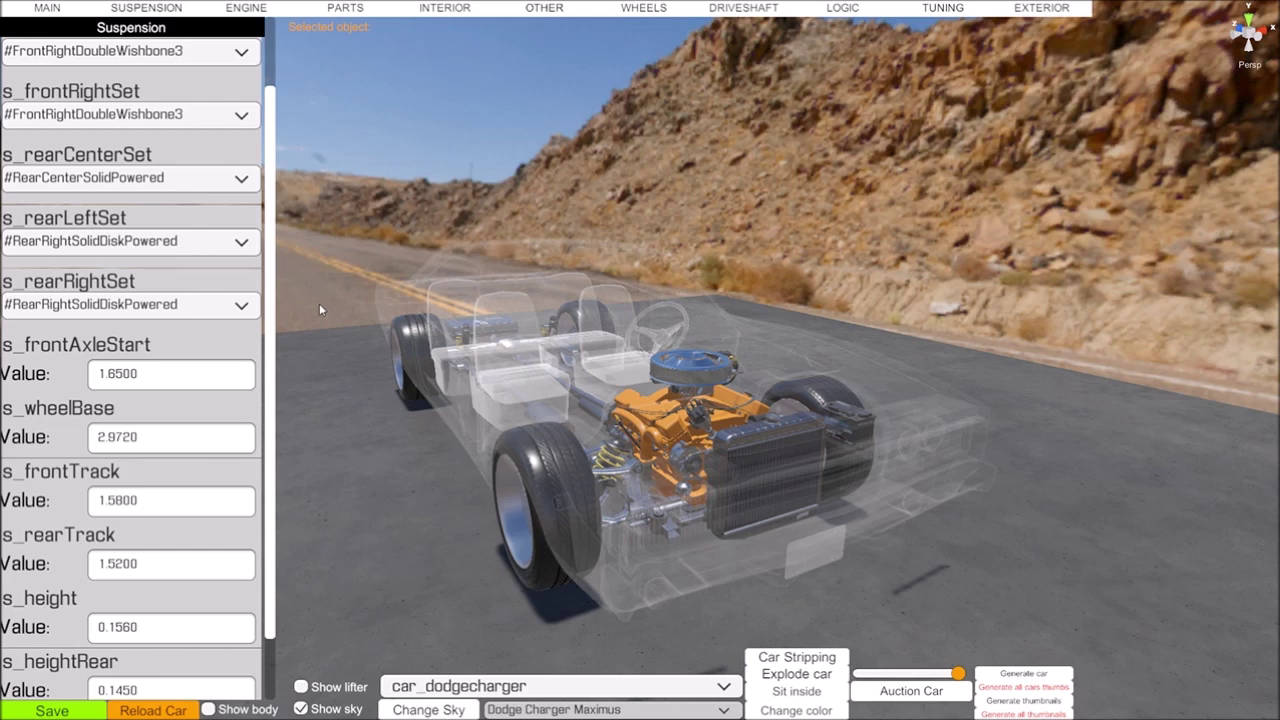
left_click(246, 8)
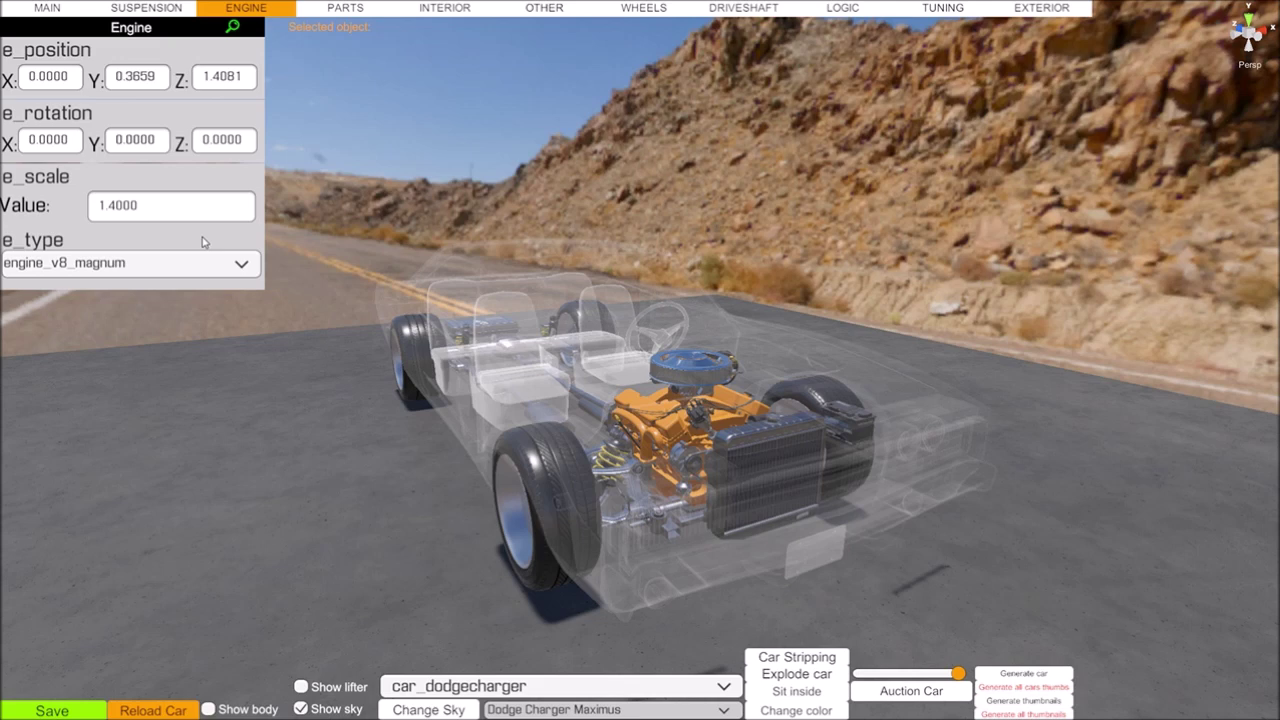
left_click(245, 270)
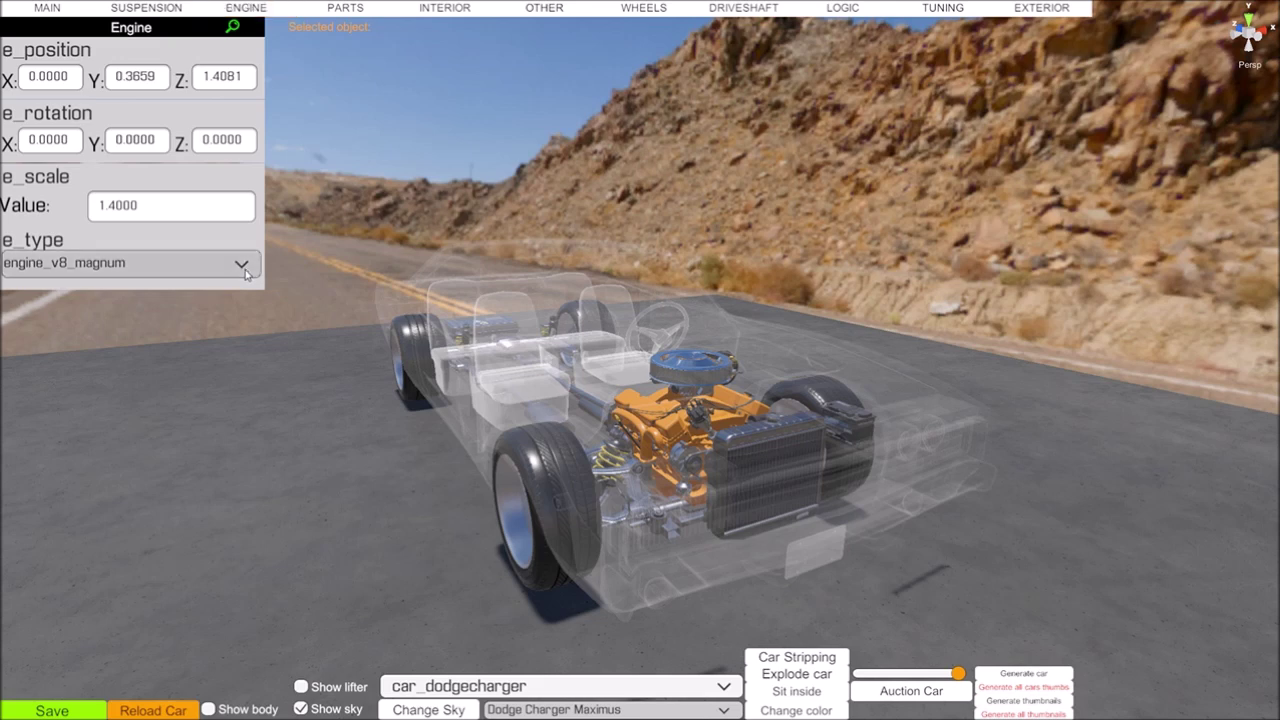
left_click_drag(520, 318, 527, 341)
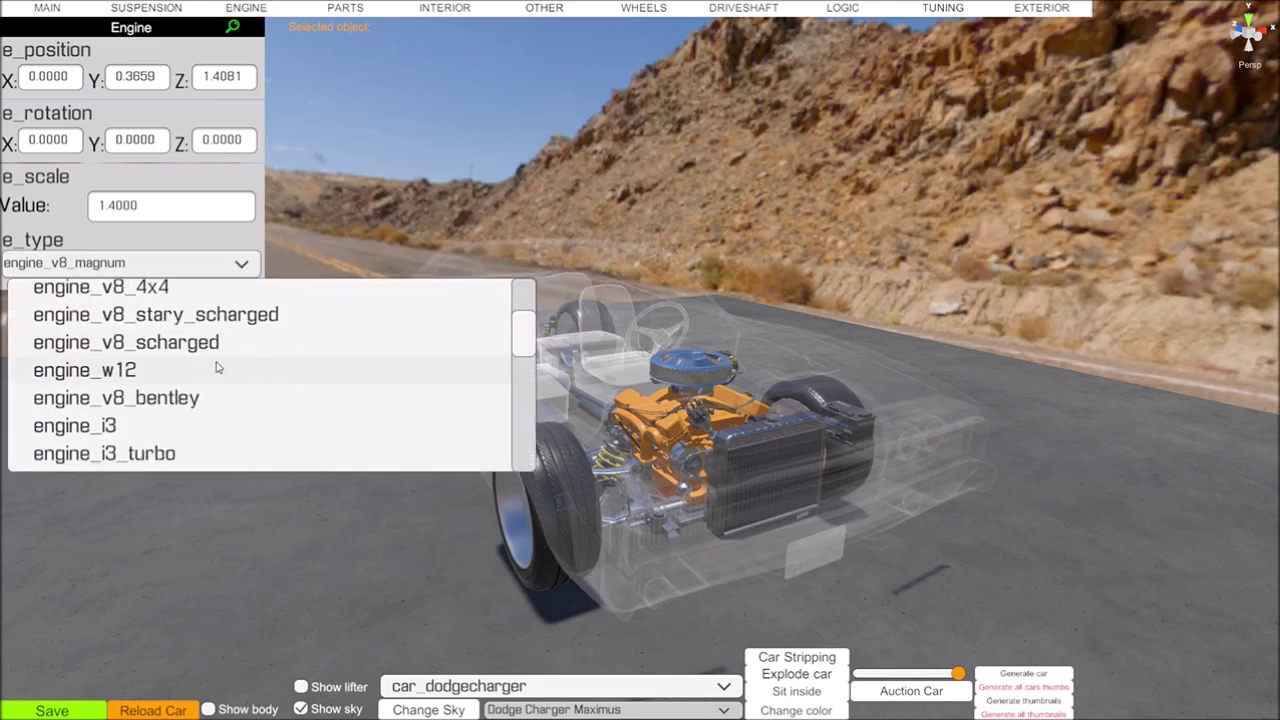
left_click(177, 345)
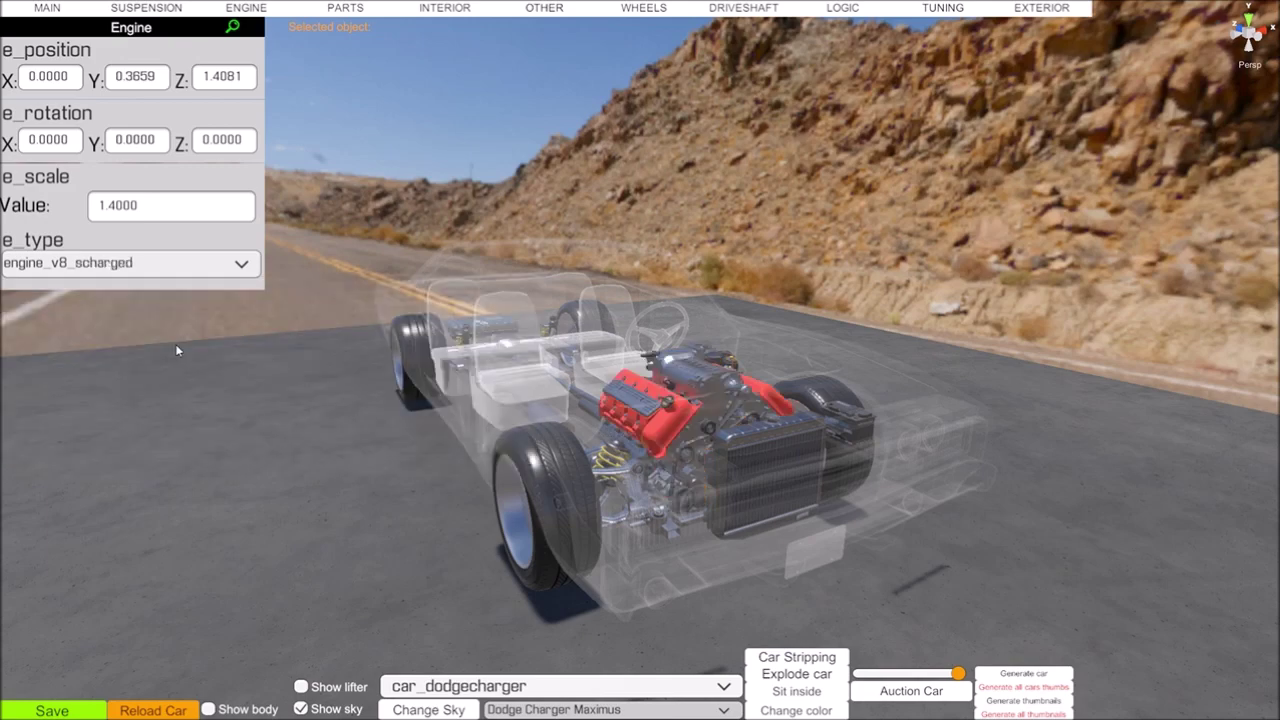
Examine how the supercharged V8 fits around the front suspension, steering rack and exhaust
scroll(804, 494, "up", 8)
right_click_drag(797, 489, 767, 560)
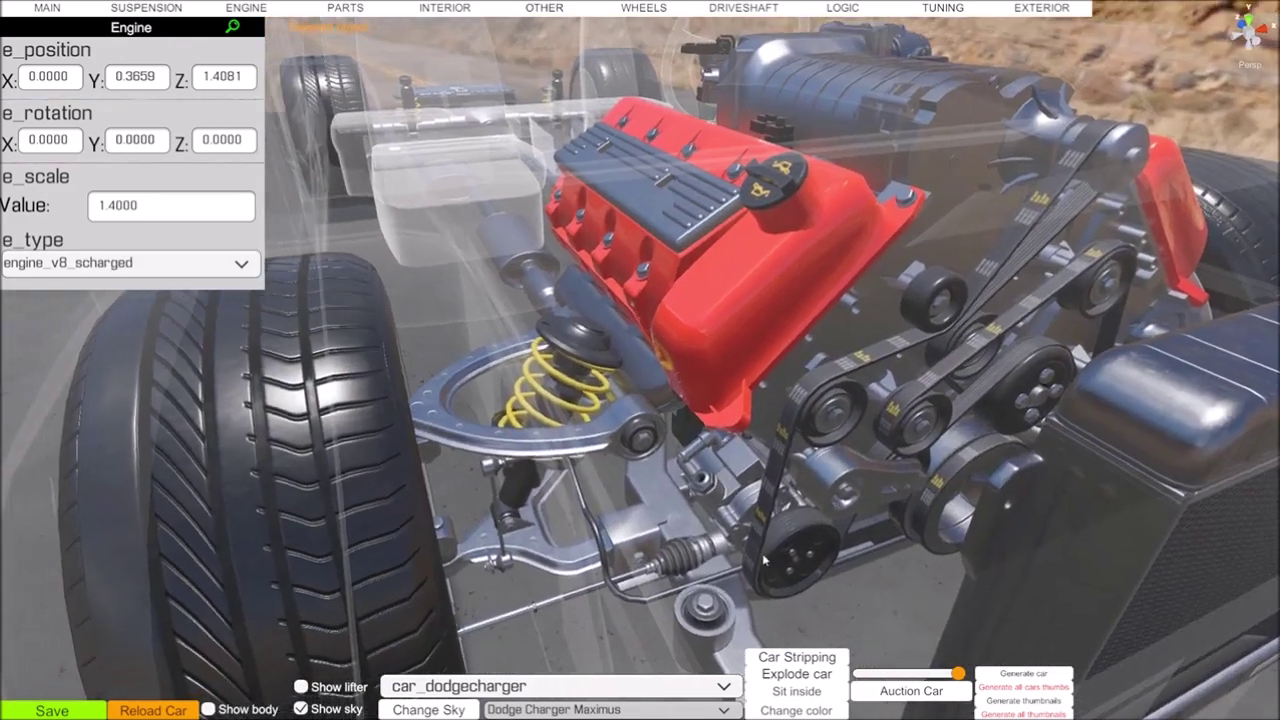
scroll(767, 561, "up", 8)
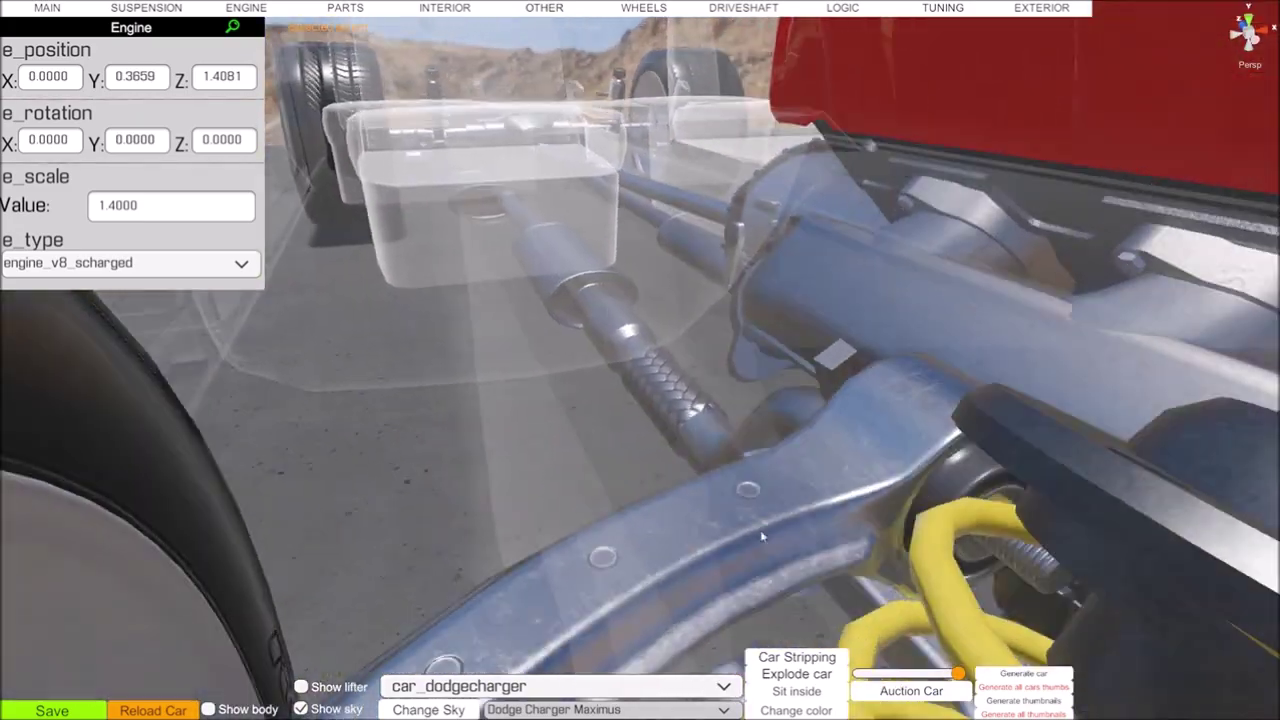
right_click_drag(761, 536, 1073, 410)
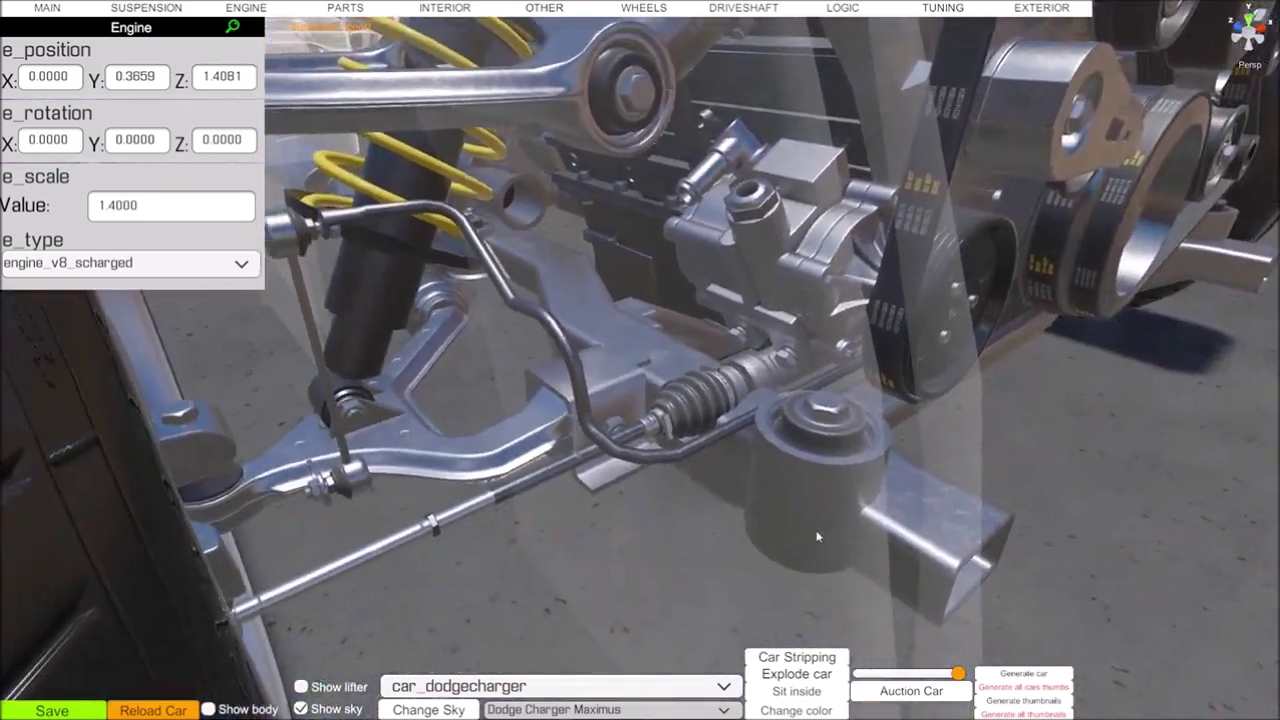
right_click_drag(733, 450, 736, 213)
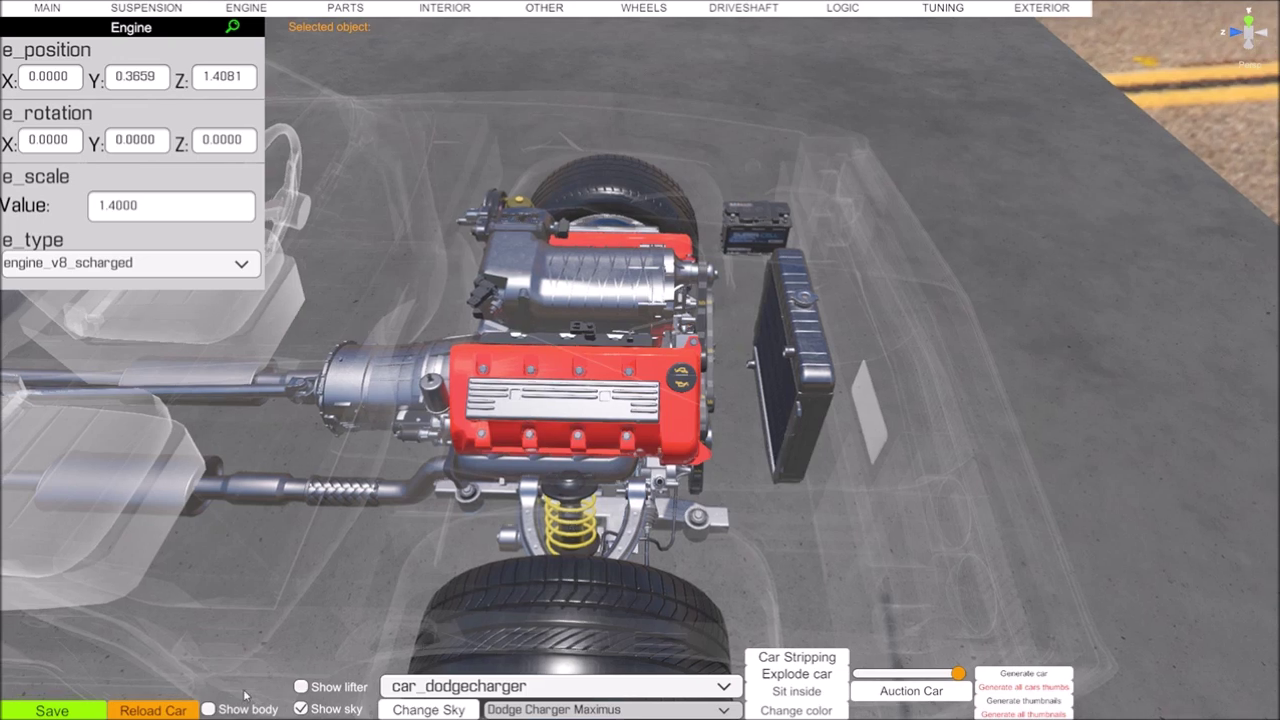
Show the body with the hood open and move the engine forward in the bay to Y 0.3663, Z 1.4623
left_click(208, 709)
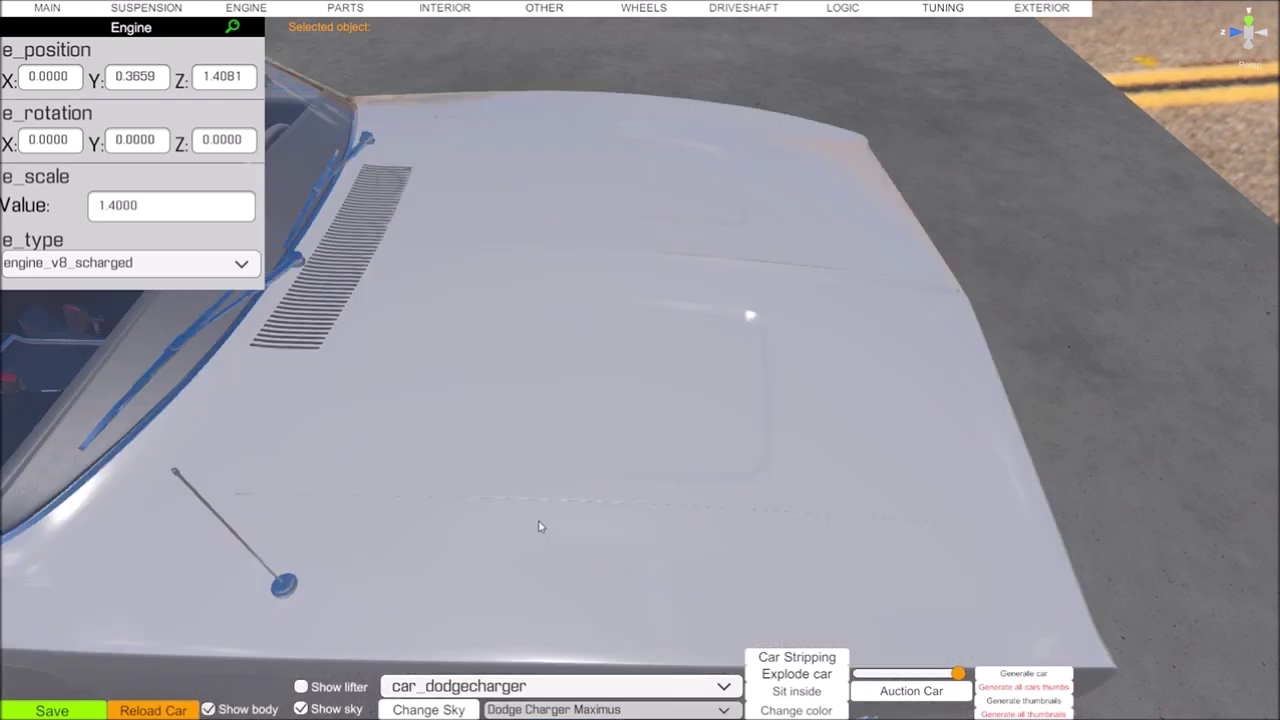
right_click_drag(559, 234, 160, 356)
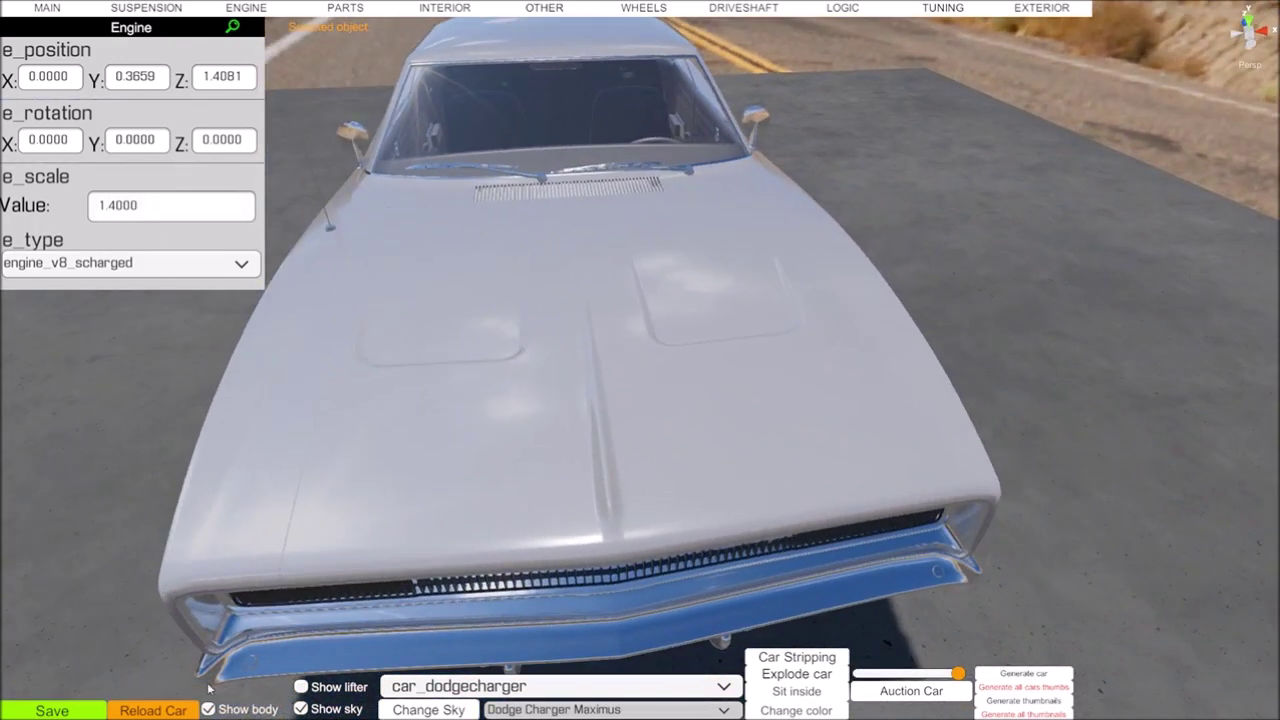
left_click(796, 674)
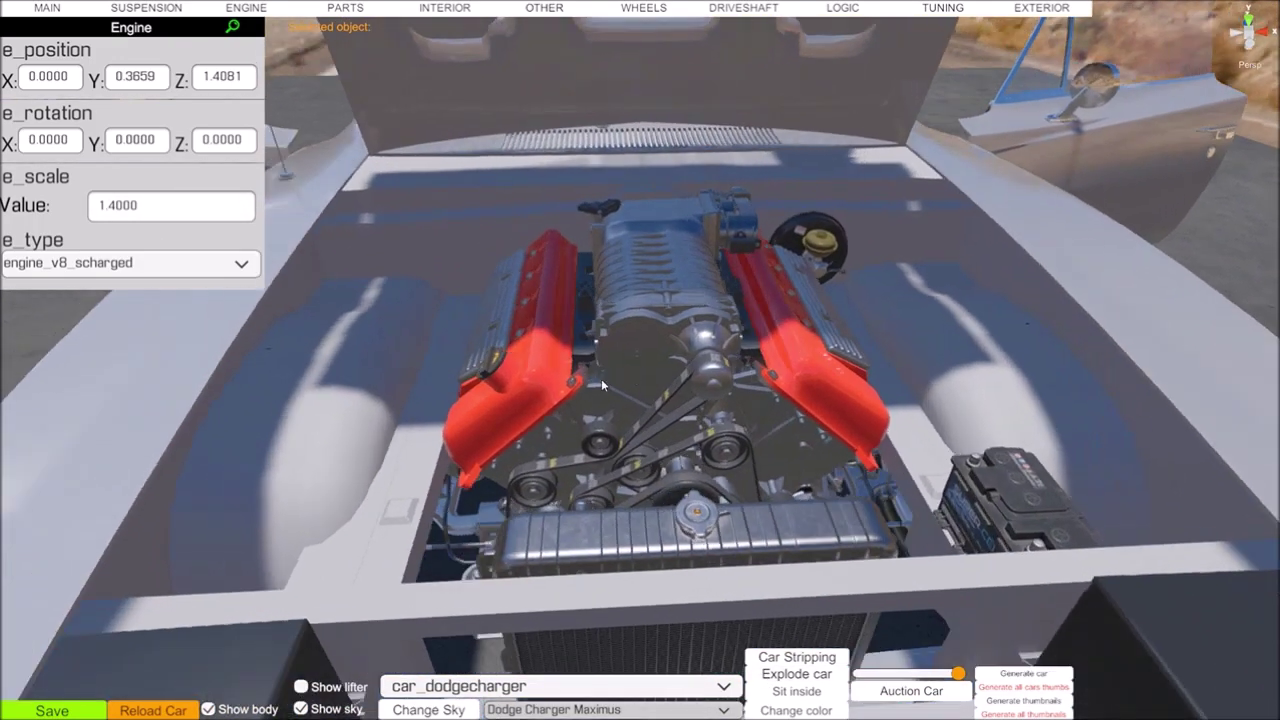
left_click_drag(601, 378, 829, 312)
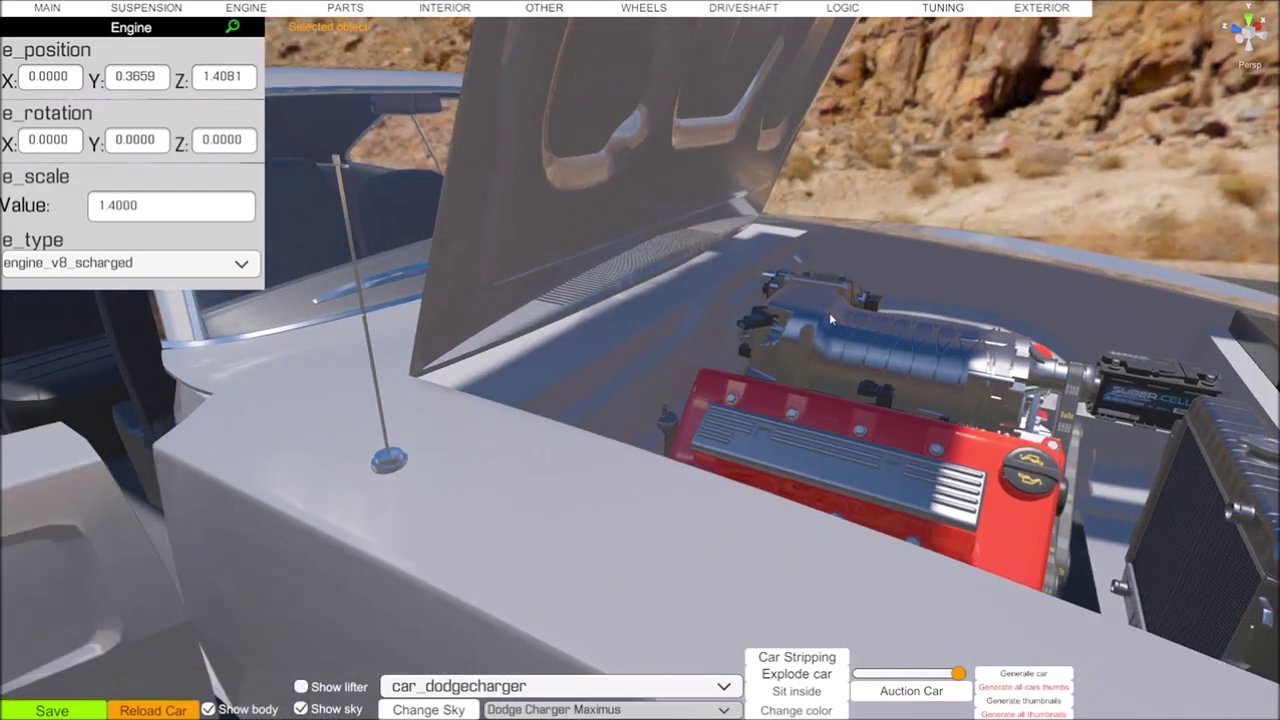
left_click(232, 28)
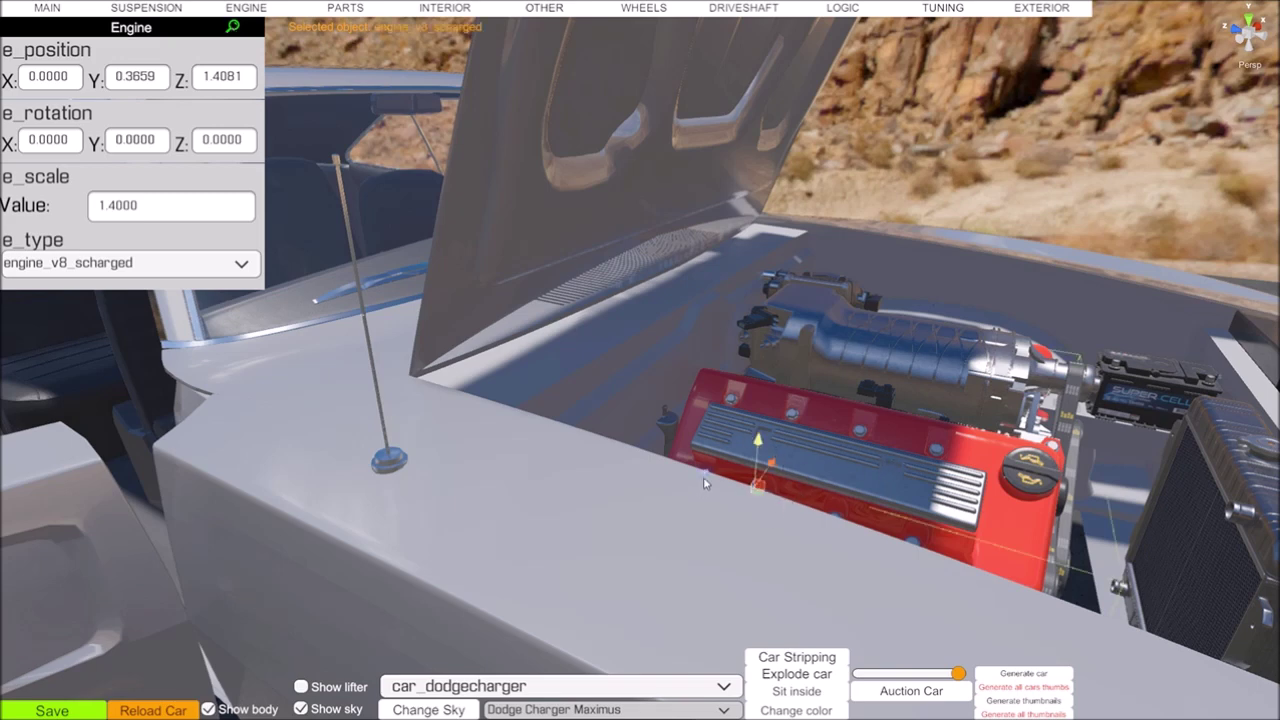
left_click_drag(704, 477, 724, 480)
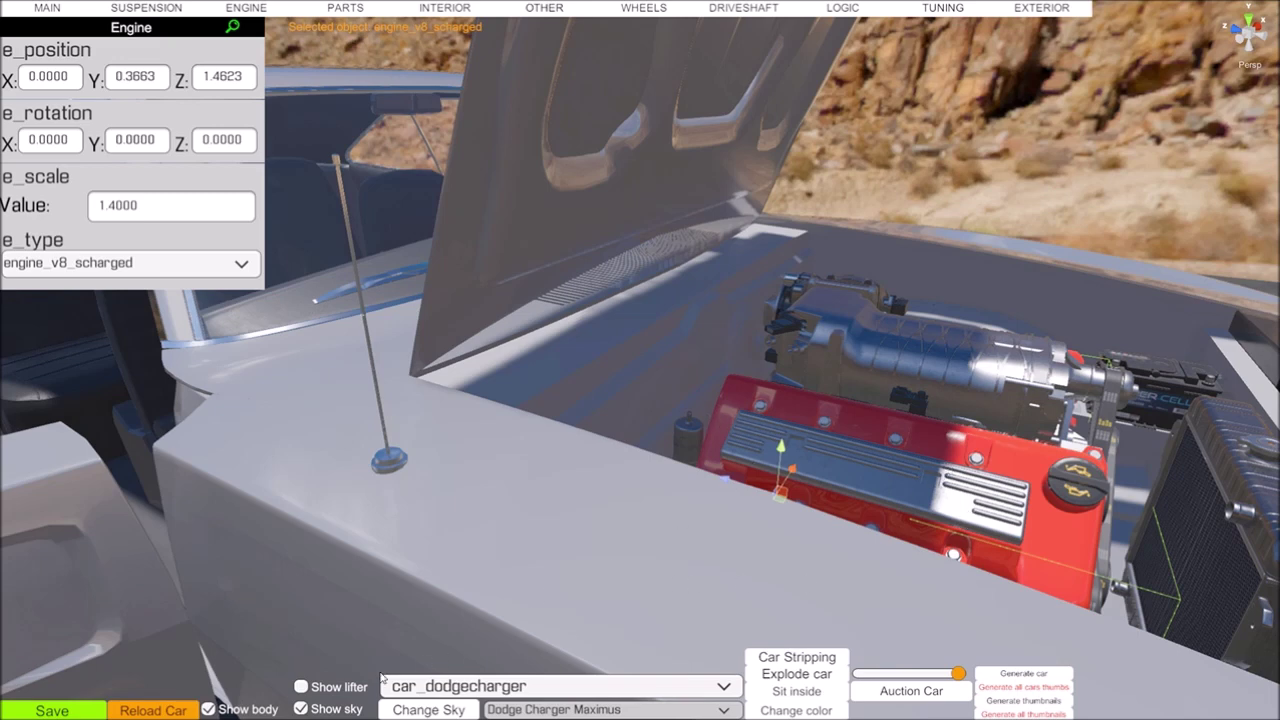
Hide the body and examine the clearance between the engine's oil pan, the front crossmember and the steering rack
left_click(207, 707)
right_click_drag(647, 505, 826, 593)
key("w")
key("w")
key("a")
key("w")
scroll(827, 598, "up", 10)
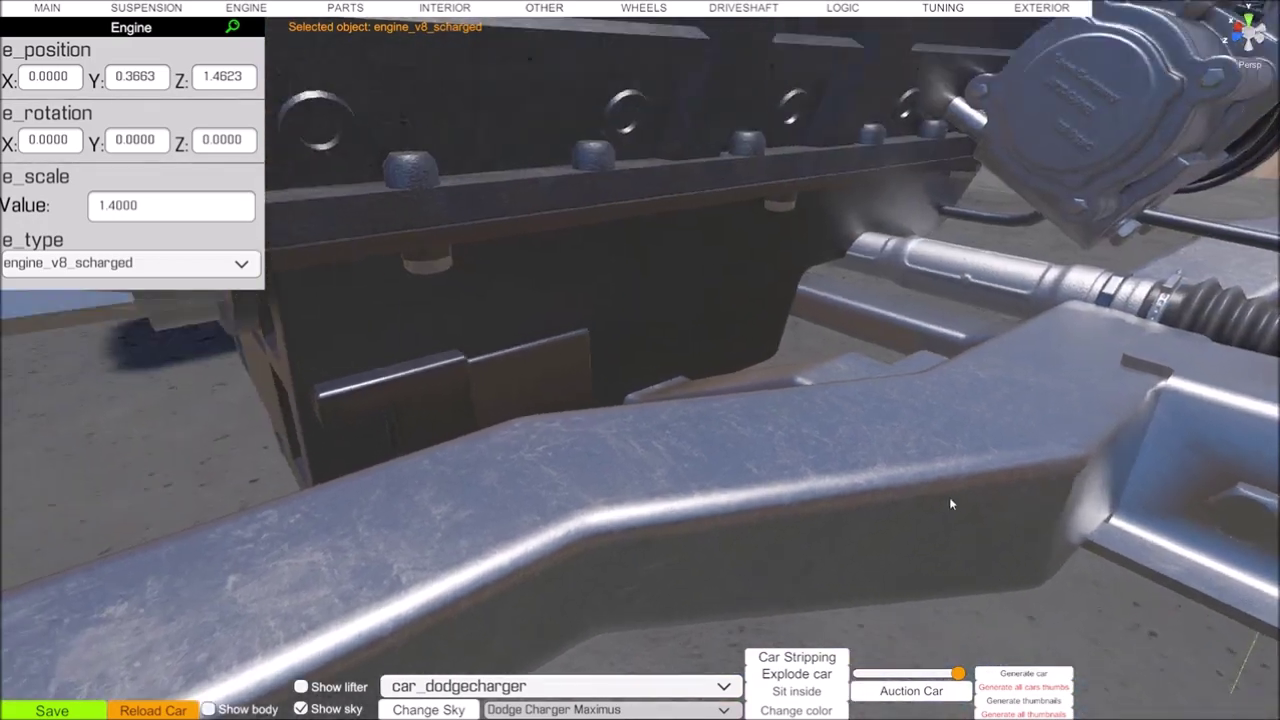
right_click_drag(950, 498, 947, 433)
scroll(947, 438, "up", 10)
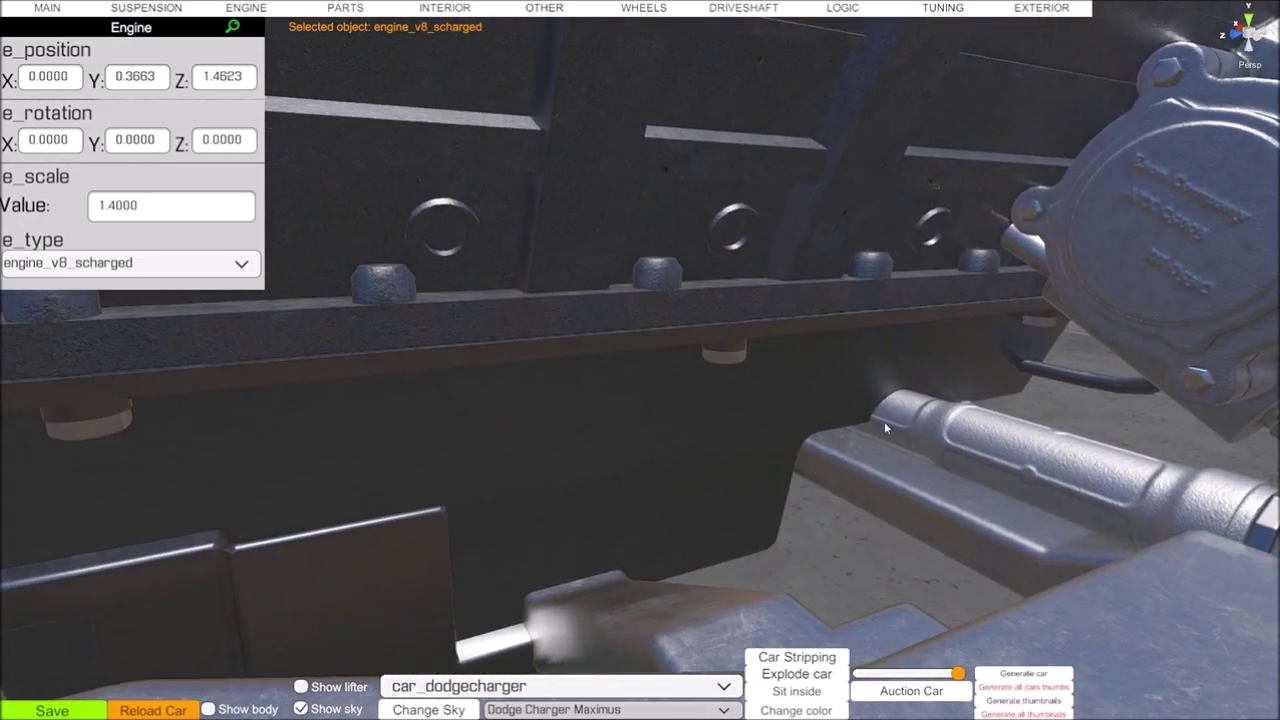
Examine the engine's placement from the side, around the front shock absorber, exhaust and radiator
right_click_drag(732, 526, 675, 545)
left_click_drag(672, 586, 786, 524)
left_click_drag(911, 496, 618, 489)
right_click_drag(618, 489, 666, 501)
key("a")
key("w")
left_click_drag(668, 508, 886, 486)
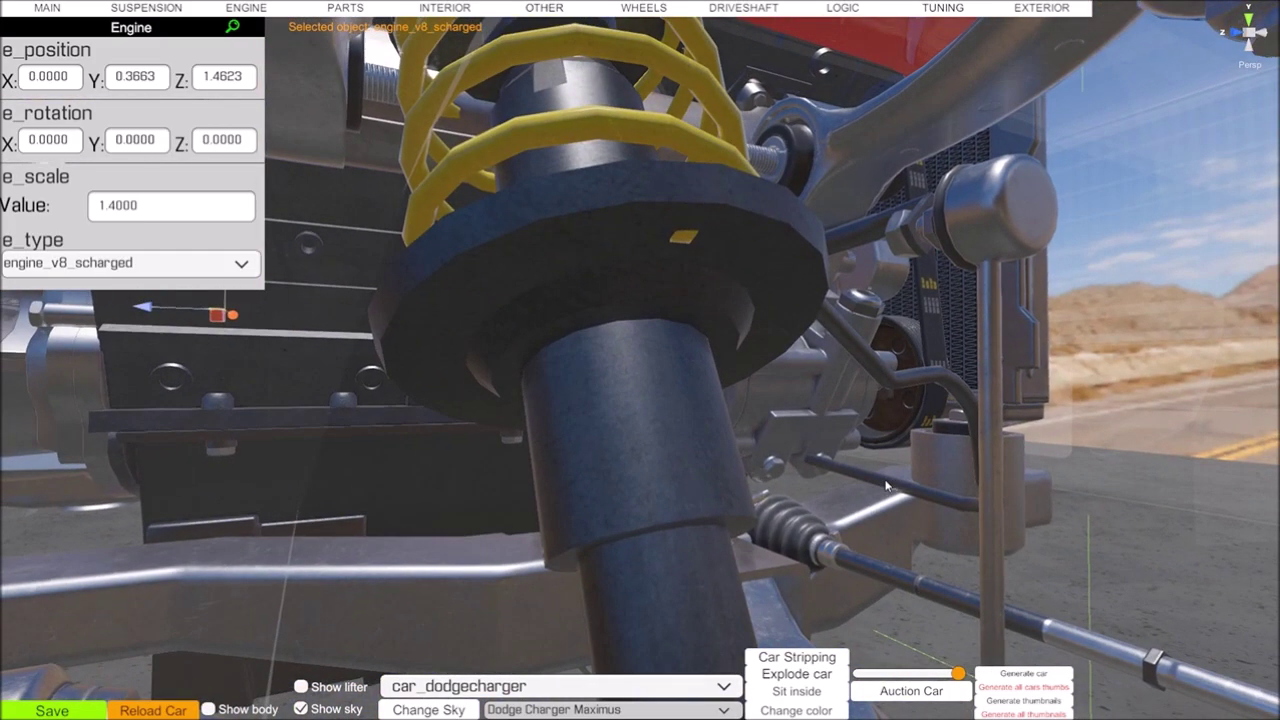
right_click_drag(800, 468, 700, 573)
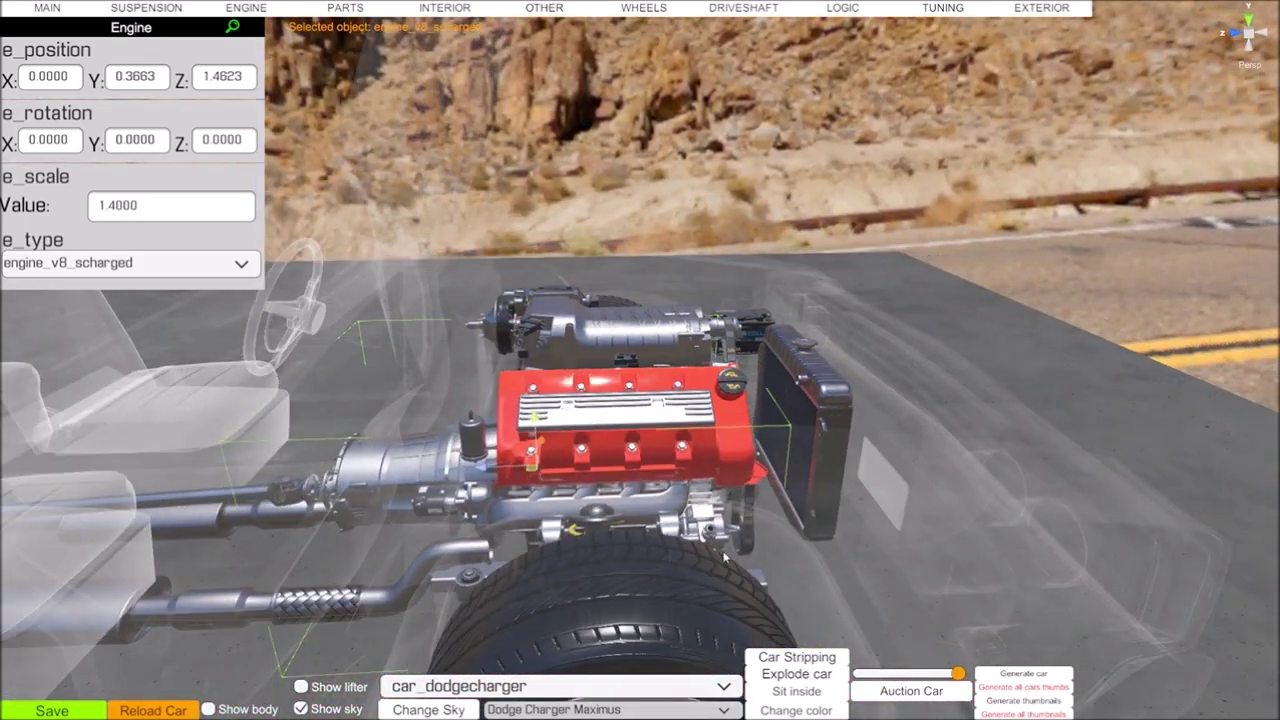
right_click_drag(726, 508, 726, 495)
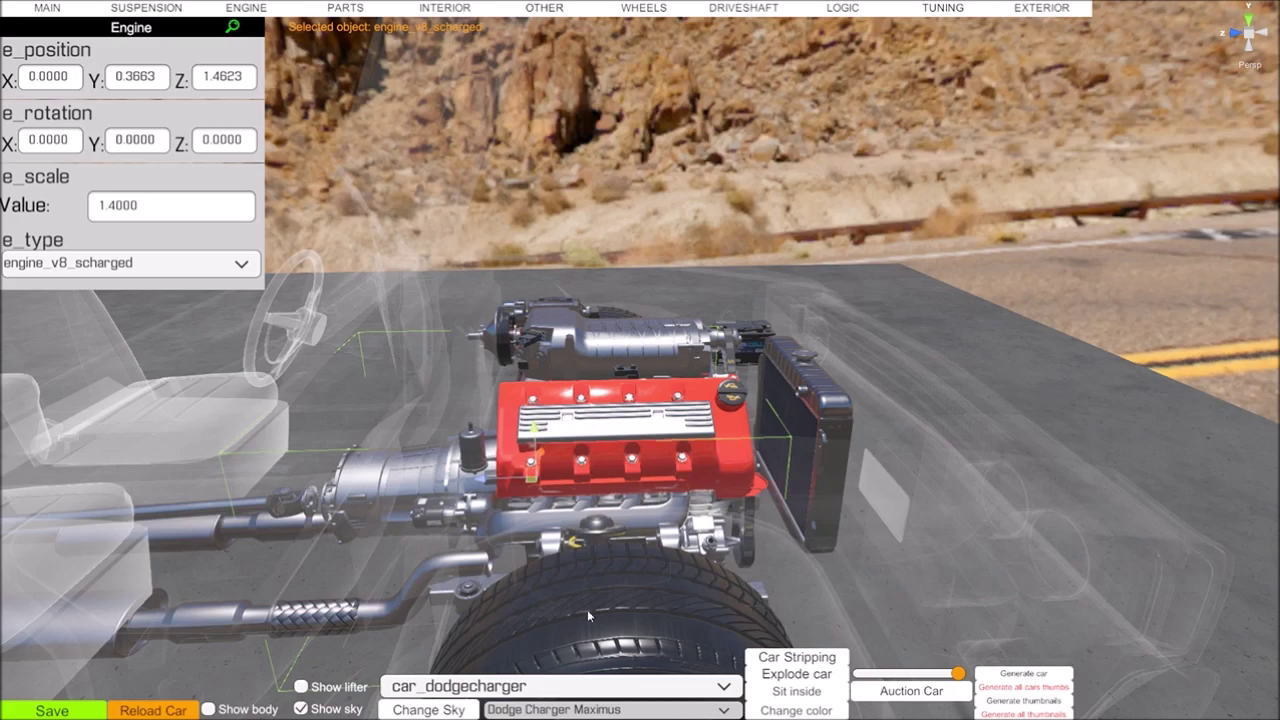
Show the body and try an engine scale of 1.8 in the open engine bay, returning it to 1.4
left_click(218, 708)
right_click_drag(617, 505, 623, 658)
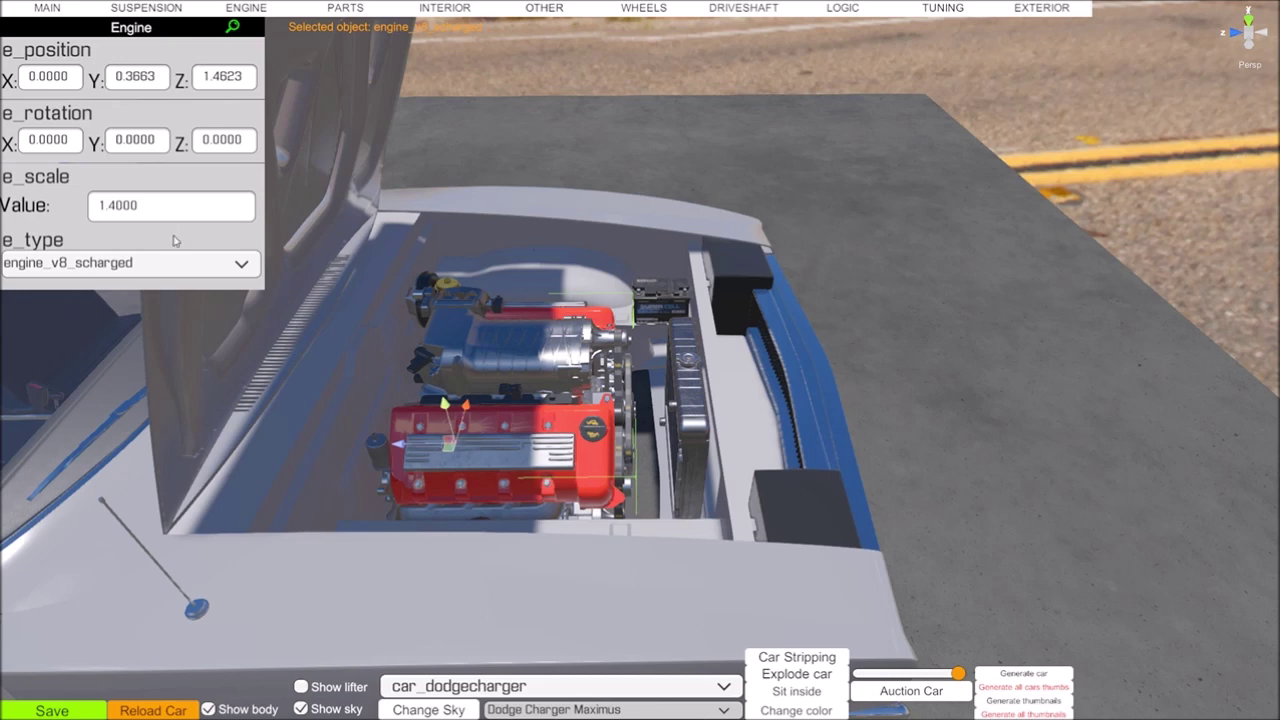
left_click(117, 208)
left_click(115, 208)
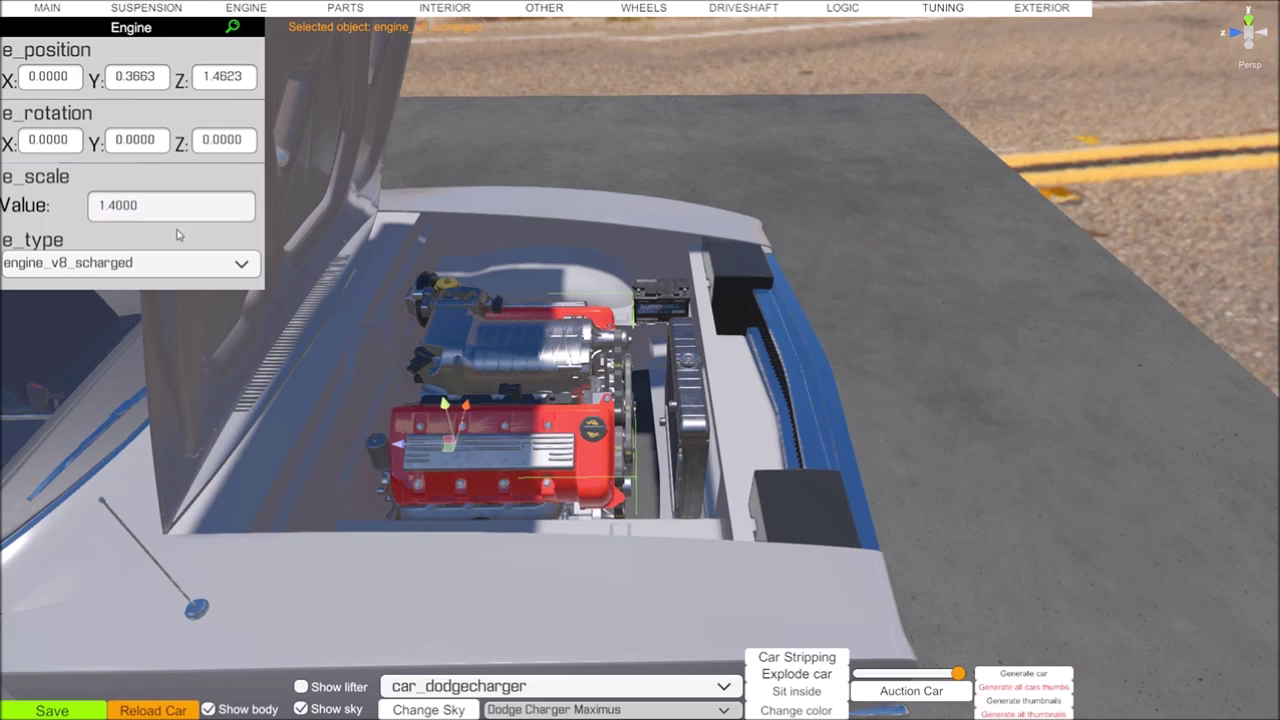
key("BackSpace")
type("8")
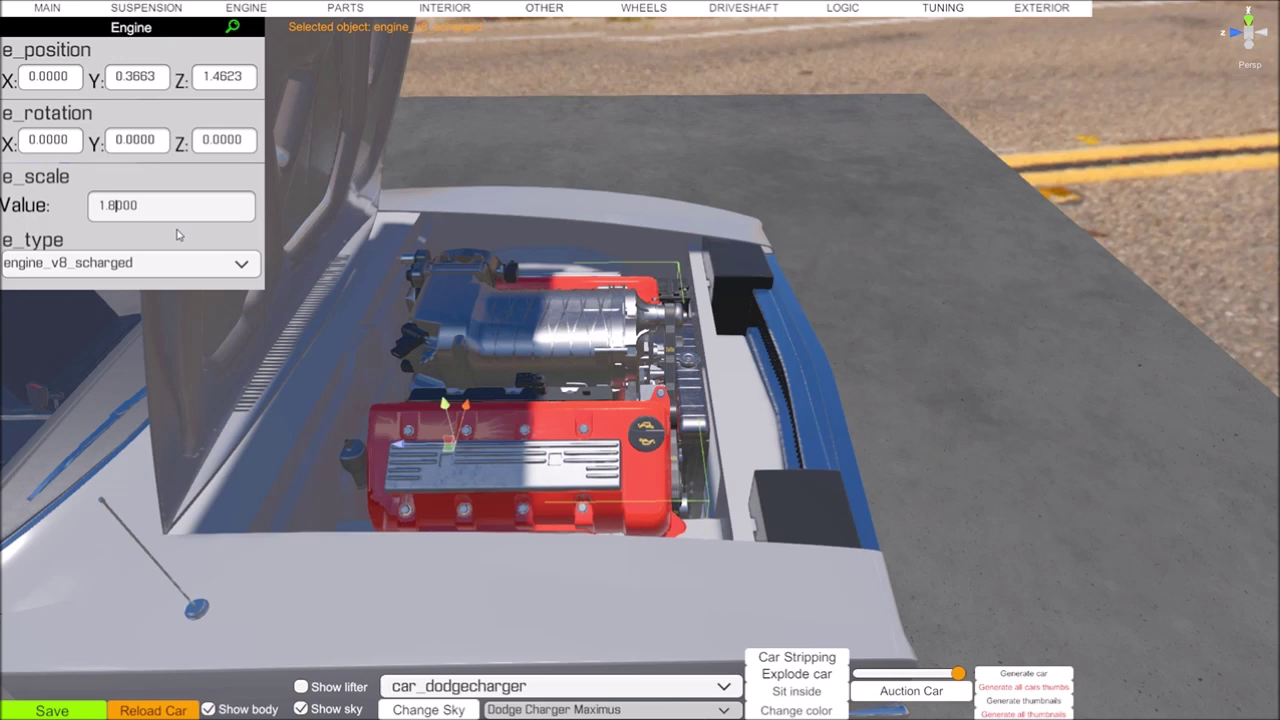
key("BackSpace")
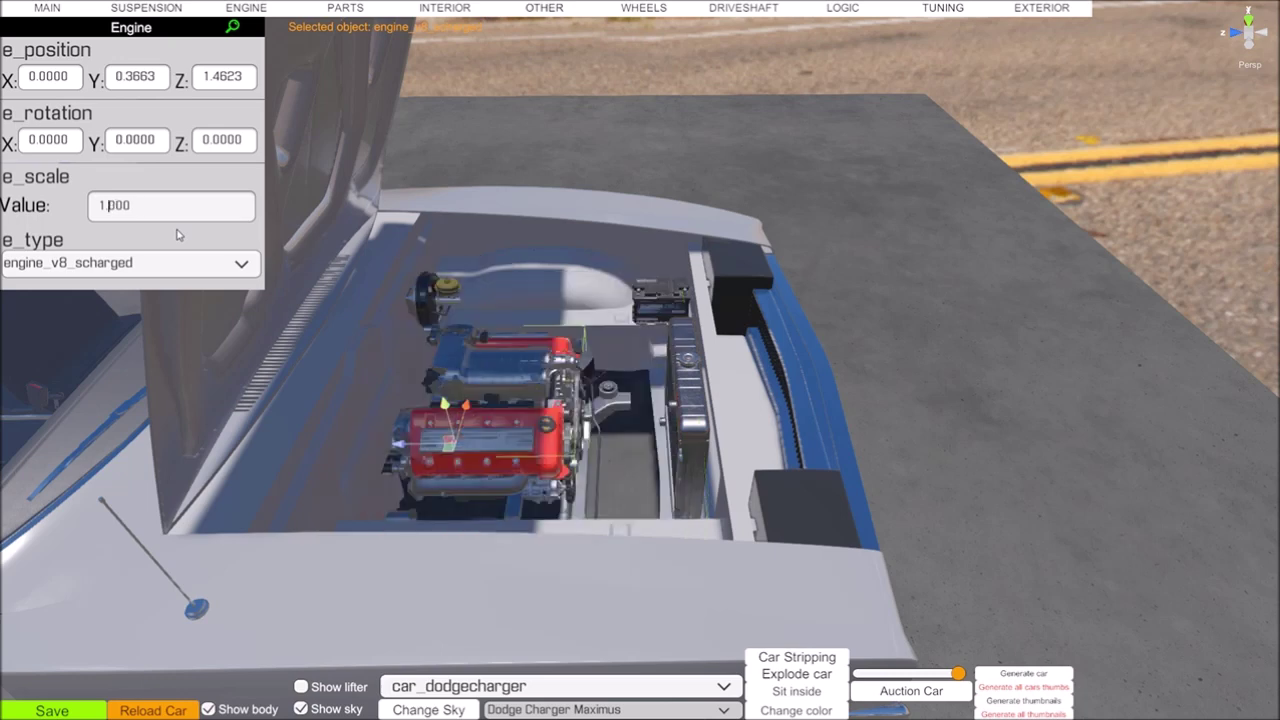
type("4")
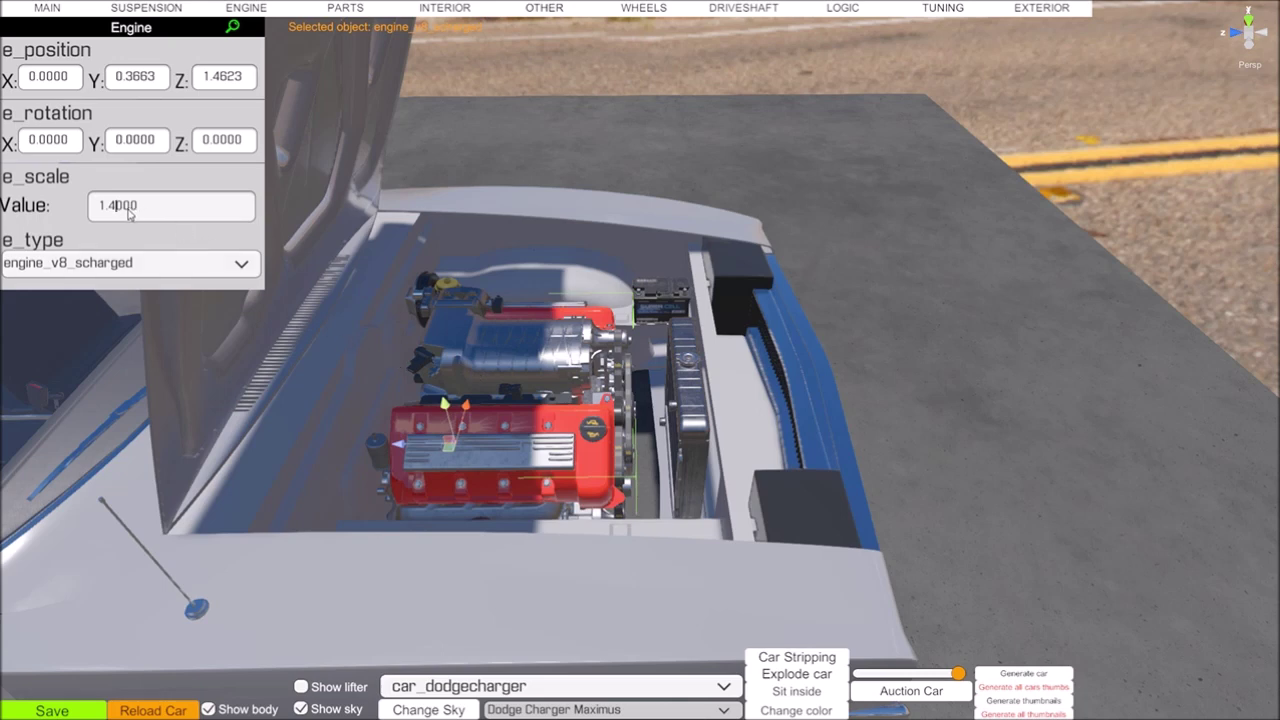
Set the engine scale to 1.4500
type("5")
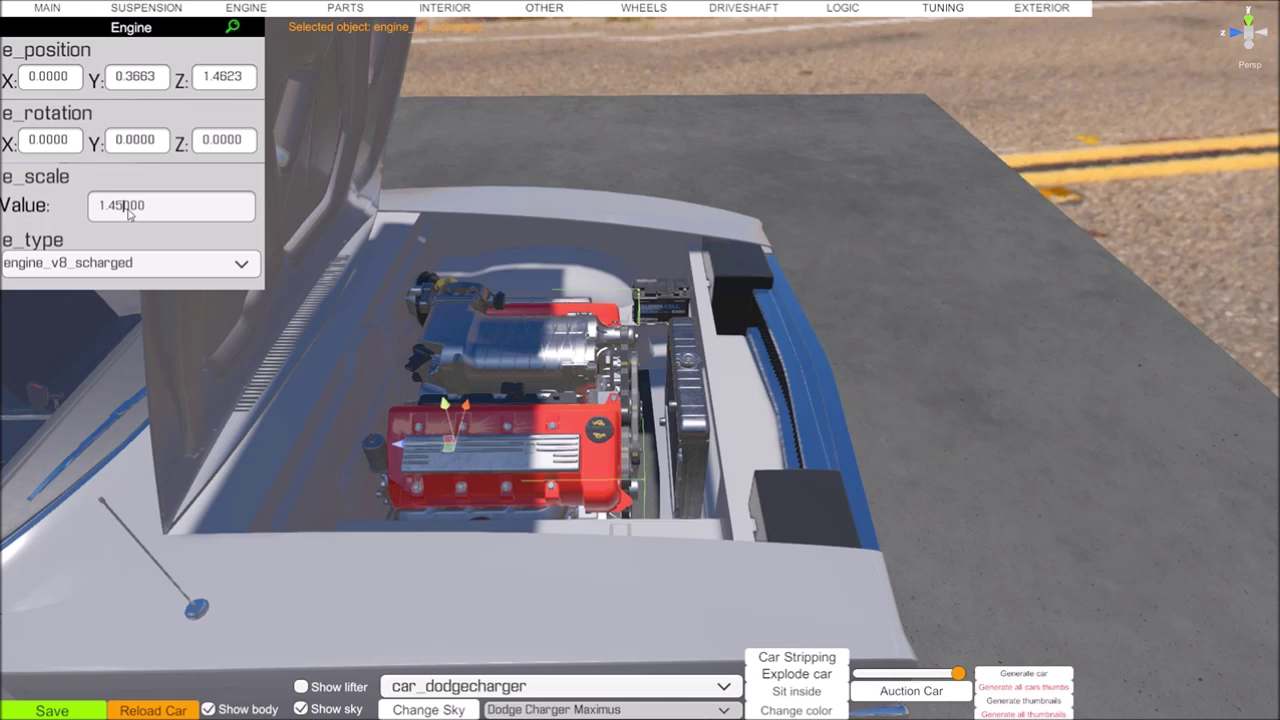
left_click(152, 215)
key("BackSpace")
right_click_drag(434, 412, 437, 414)
Hide the body and examine how the enlarged engine sits over the front suspension, gearbox and exhaust
left_click(208, 707)
right_click_drag(313, 548, 238, 568)
scroll(236, 568, "up", 4)
scroll(236, 570, "up", 4)
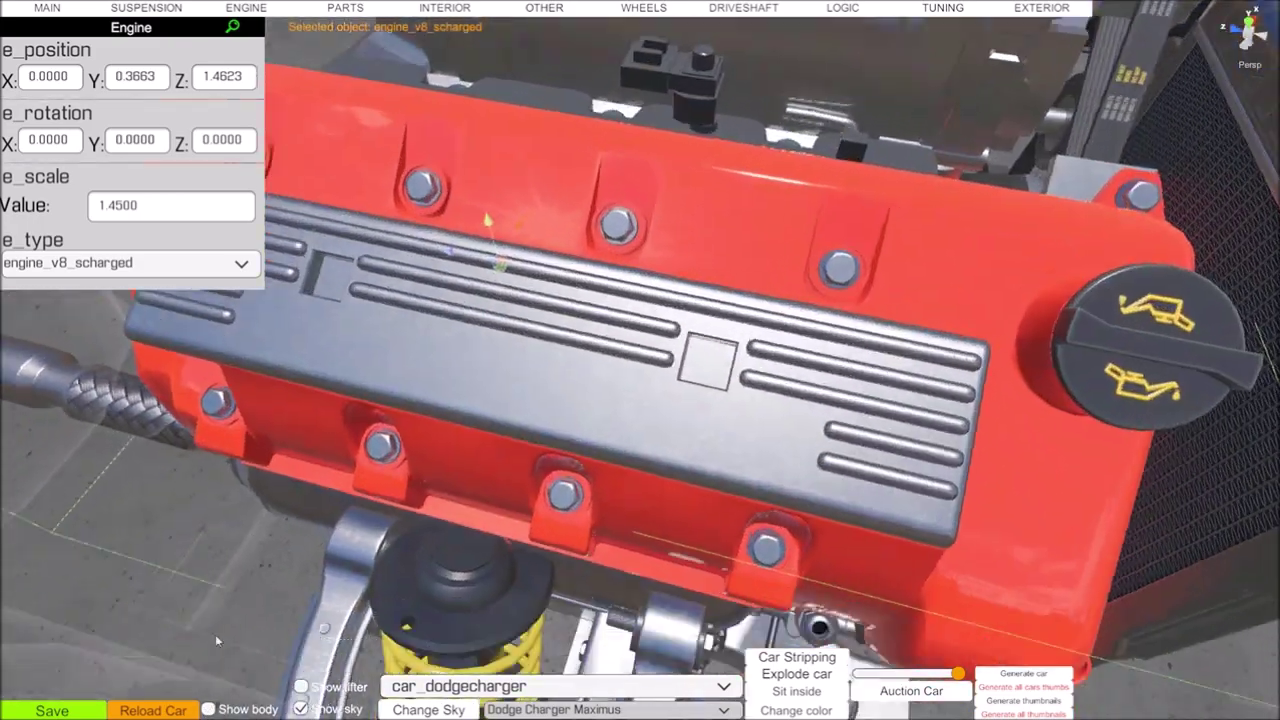
right_click_drag(215, 634, 412, 399)
scroll(357, 348, "up", 3)
right_click_drag(355, 346, 796, 116)
scroll(854, 198, "up", 2)
scroll(862, 184, "up", 2)
scroll(864, 187, "down", 1)
scroll(870, 203, "down", 2)
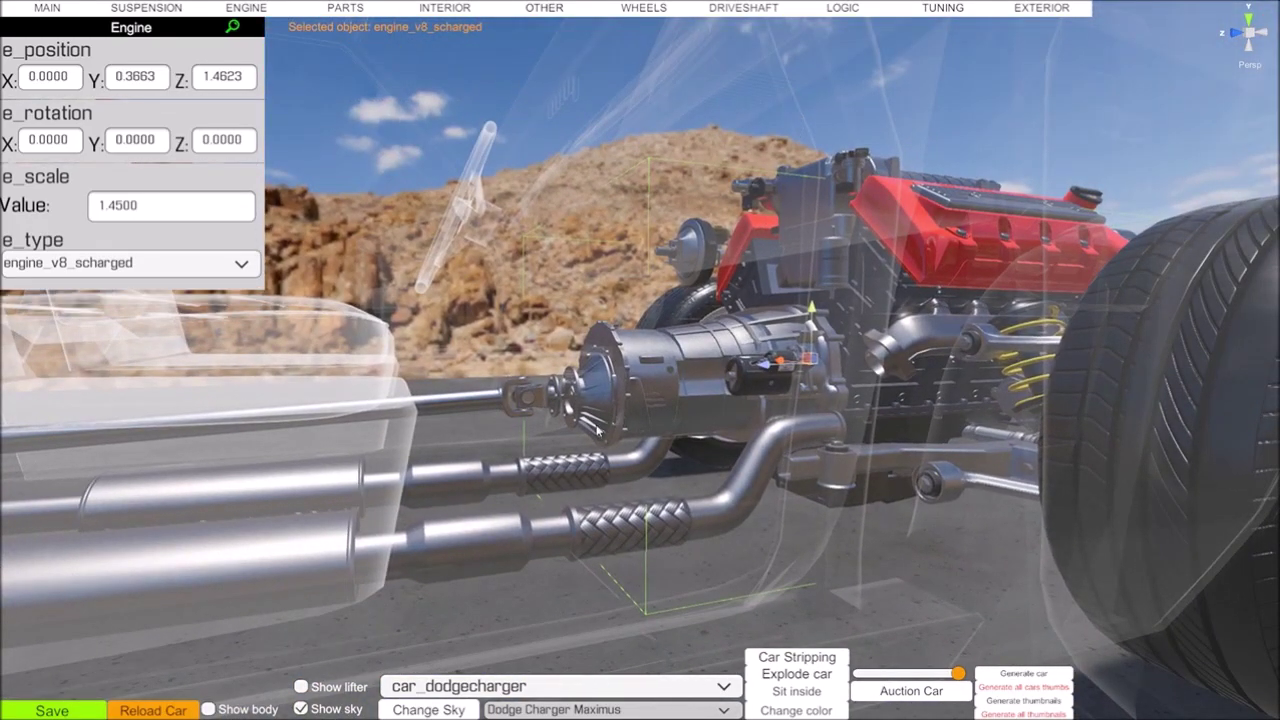
Show the body and examine the cabin around the dashboard and centre console, then the open engine bay, for engine intrusion
left_click(205, 706)
right_click_drag(421, 632, 412, 514)
right_click_drag(539, 570, 614, 630)
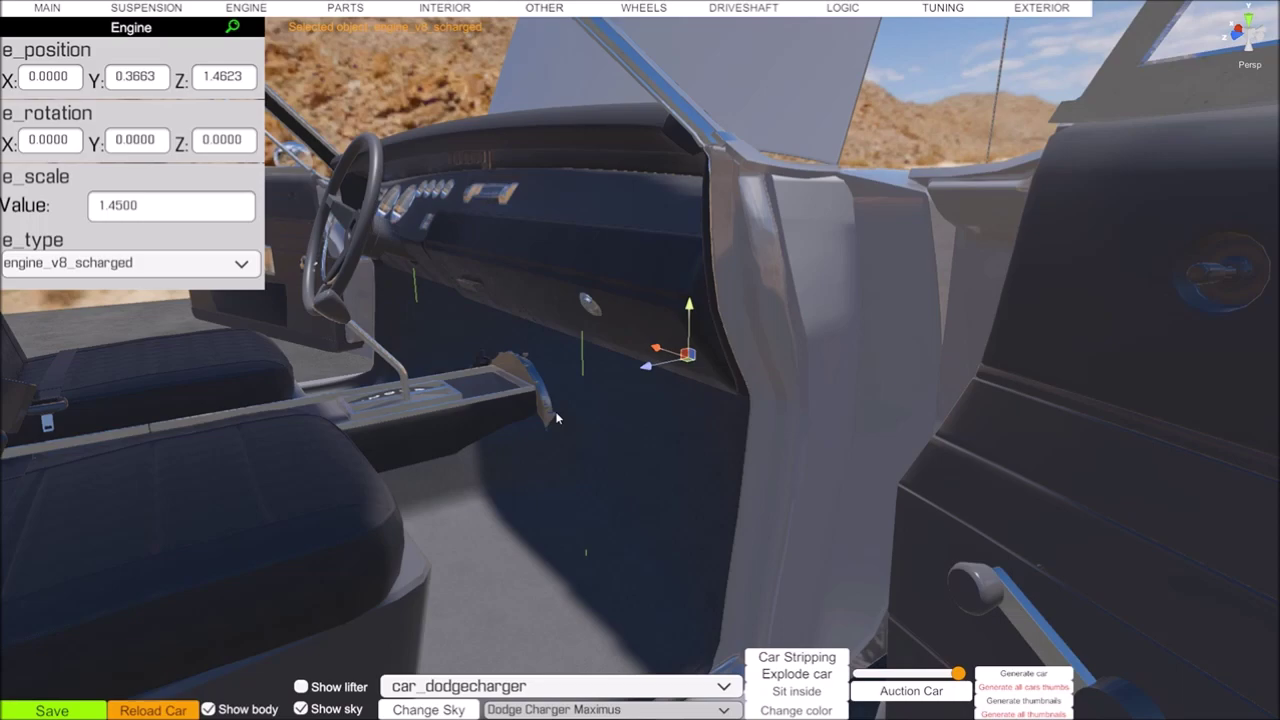
key("d")
right_click_drag(555, 411, 457, 471)
key("w")
key("s")
key("d")
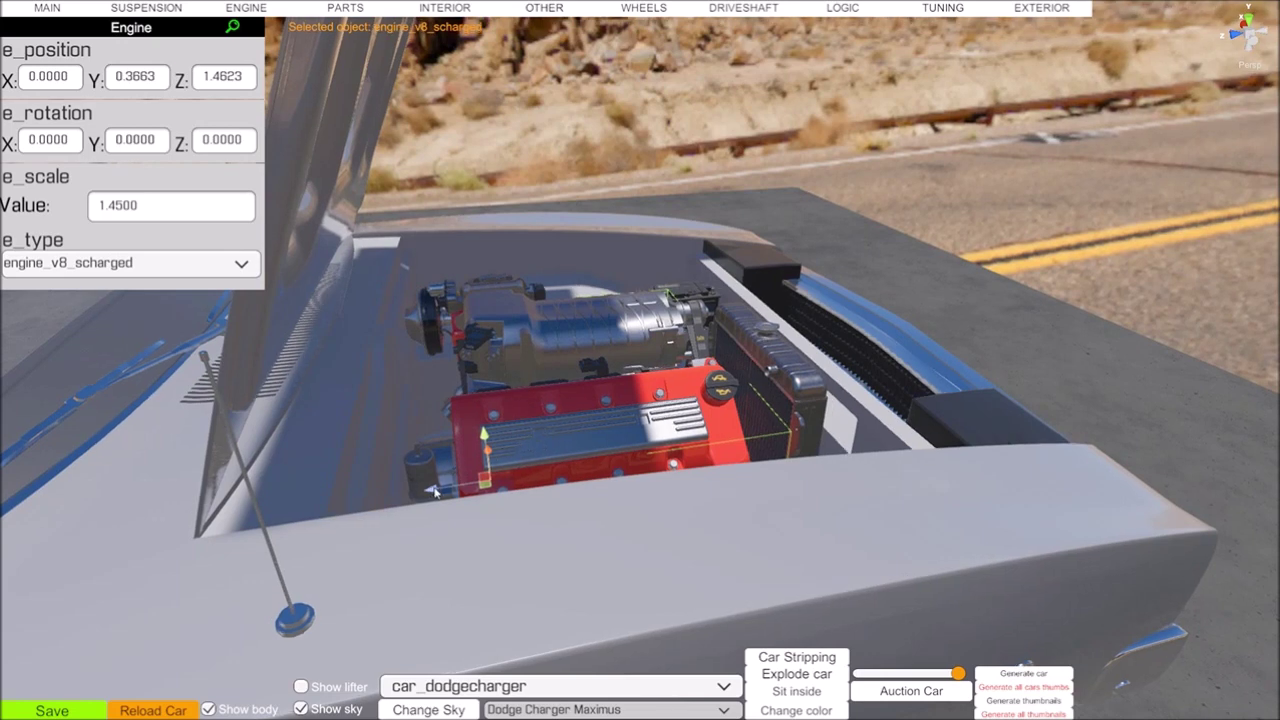
Move the engine forward to about Z 1.493 and check its clearance with the hood closed, then reopen the hood
left_click_drag(431, 490, 447, 491)
key("a")
right_click_drag(446, 491, 491, 362)
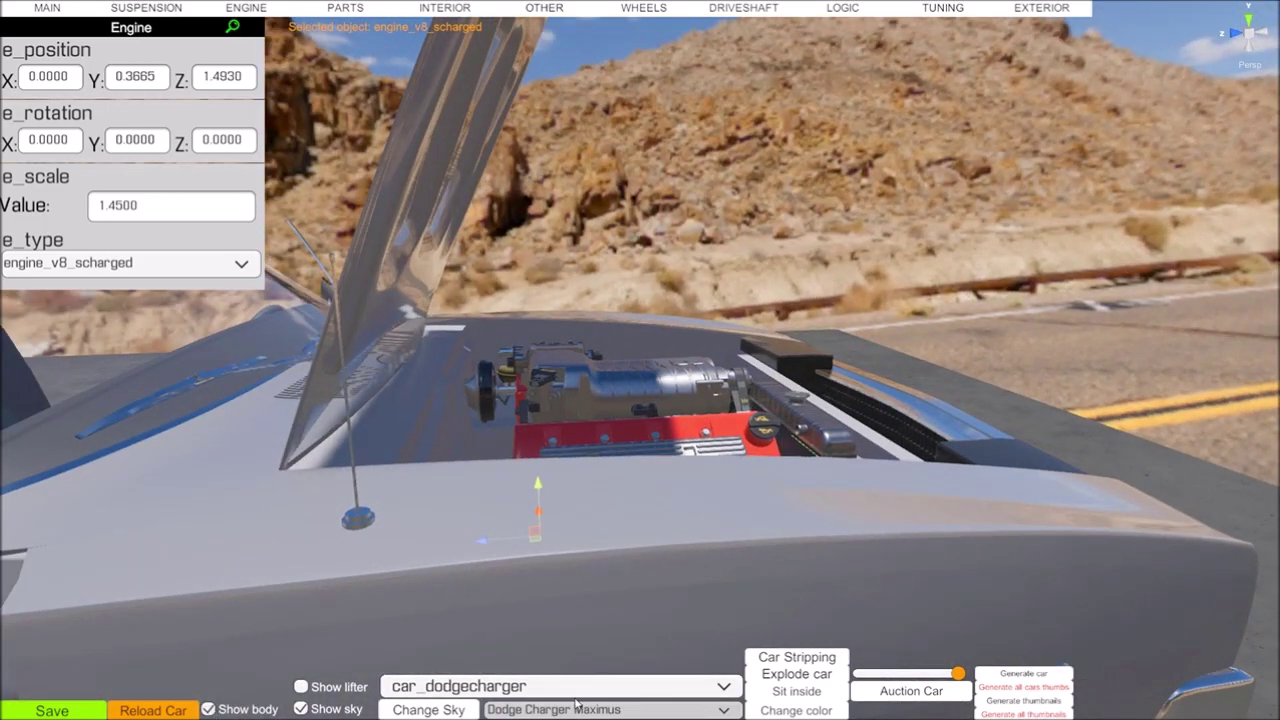
left_click(773, 677)
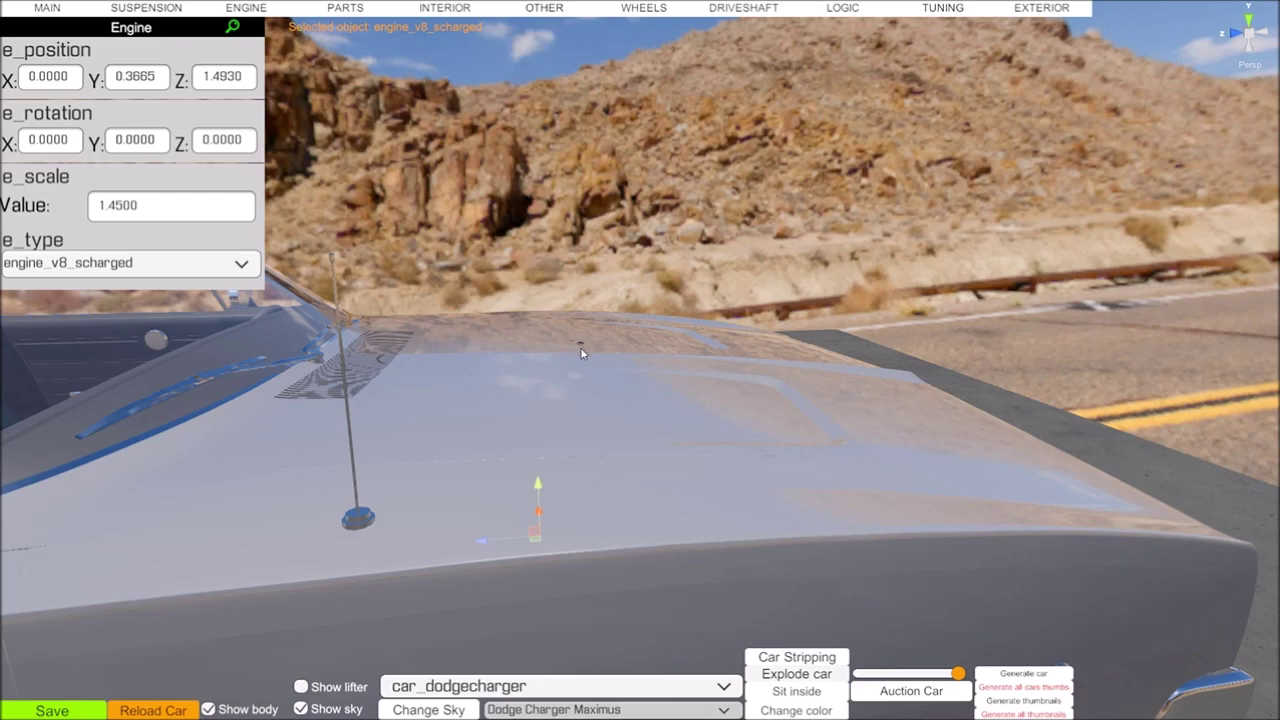
left_click(785, 675)
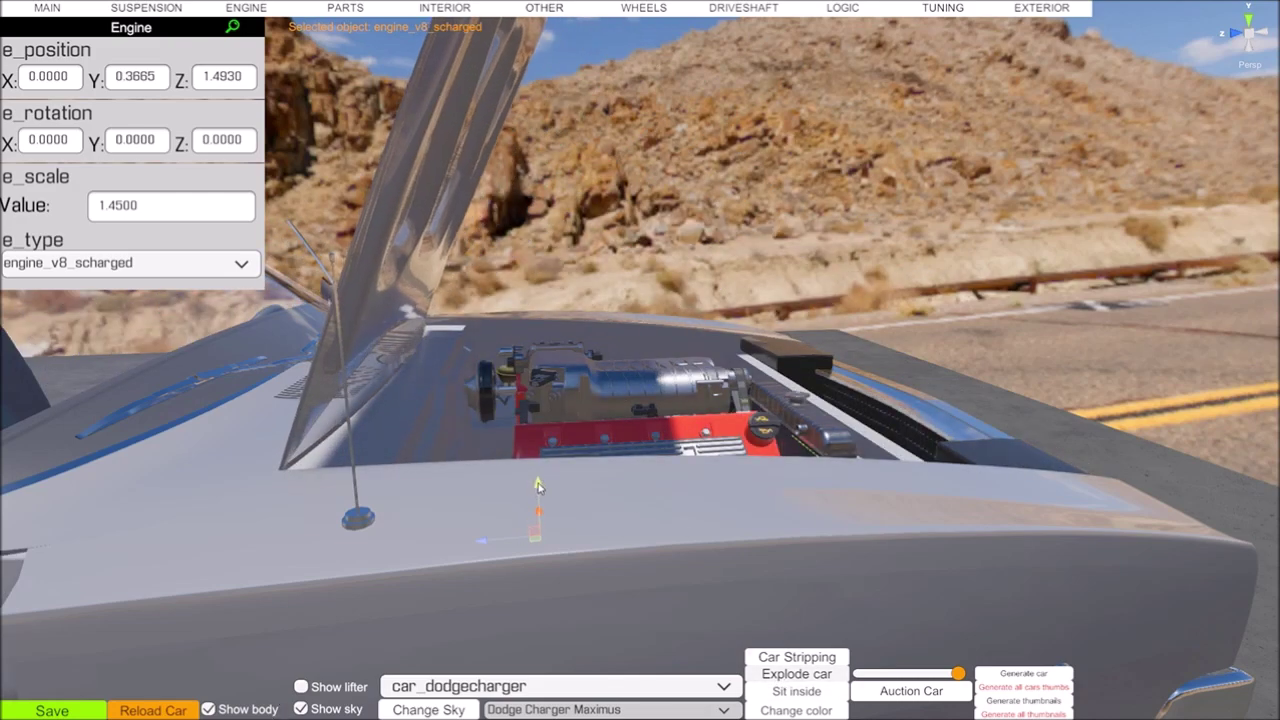
Lower the engine in the bay to about Y 0.3414
left_click_drag(537, 492, 537, 499)
key("a")
right_click_drag(537, 499, 616, 574)
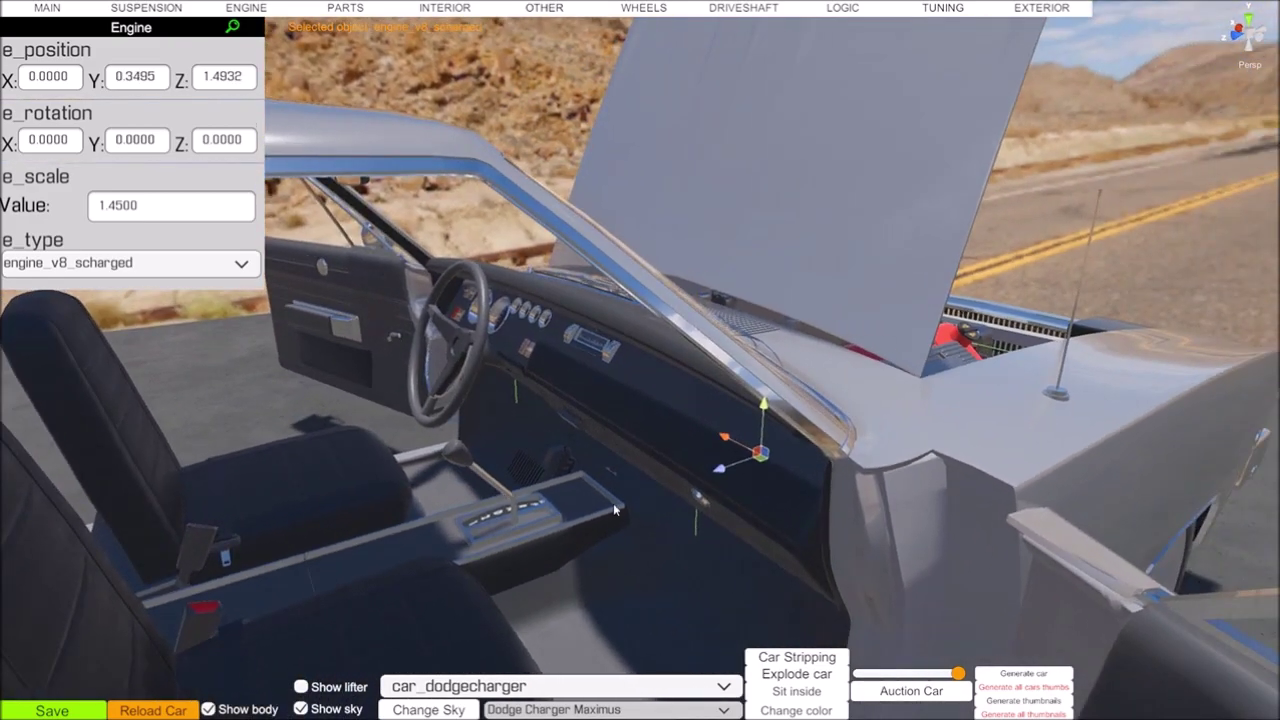
key("d")
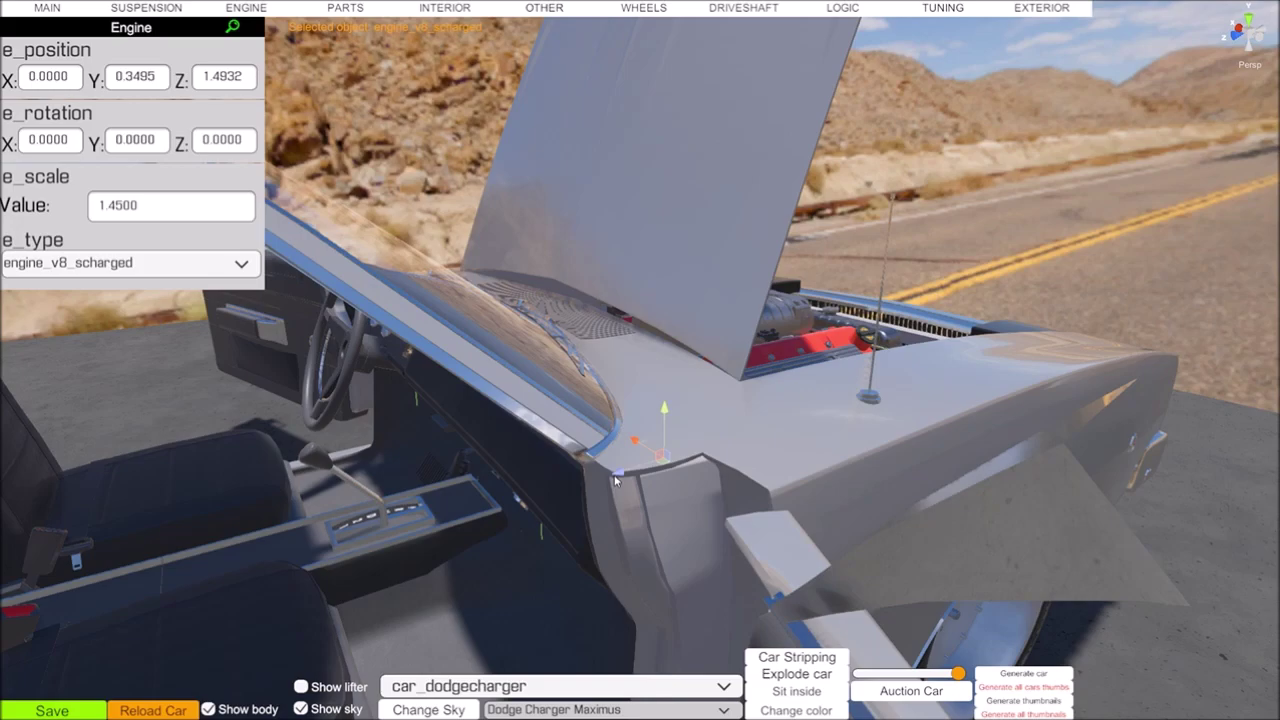
key("a")
right_click_drag(615, 478, 664, 468)
left_click_drag(733, 411, 733, 415)
right_click_drag(611, 523, 502, 501)
key("d")
left_click_drag(502, 501, 436, 489)
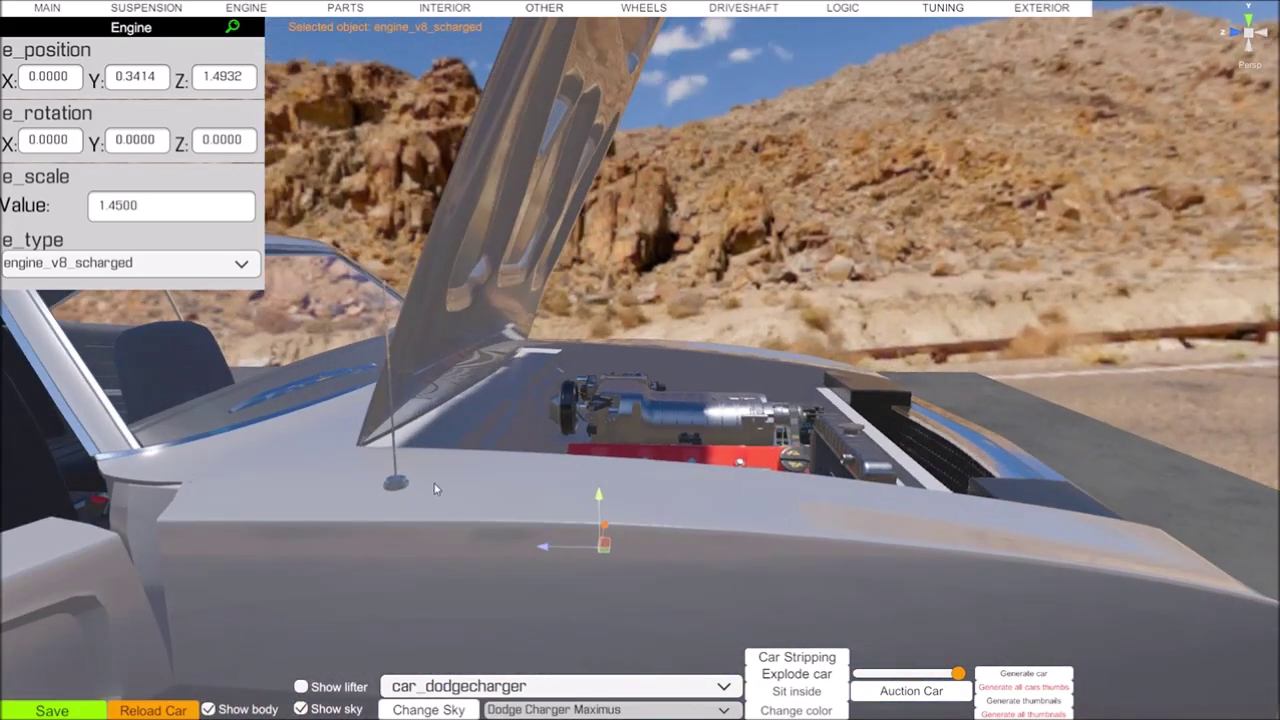
Examine the repositioned engine and gearbox from several sides with the body hidden, then show the body again
key("e")
key("w")
right_click_drag(494, 376, 455, 530)
key("s")
left_click_drag(453, 530, 326, 668)
left_click(208, 709)
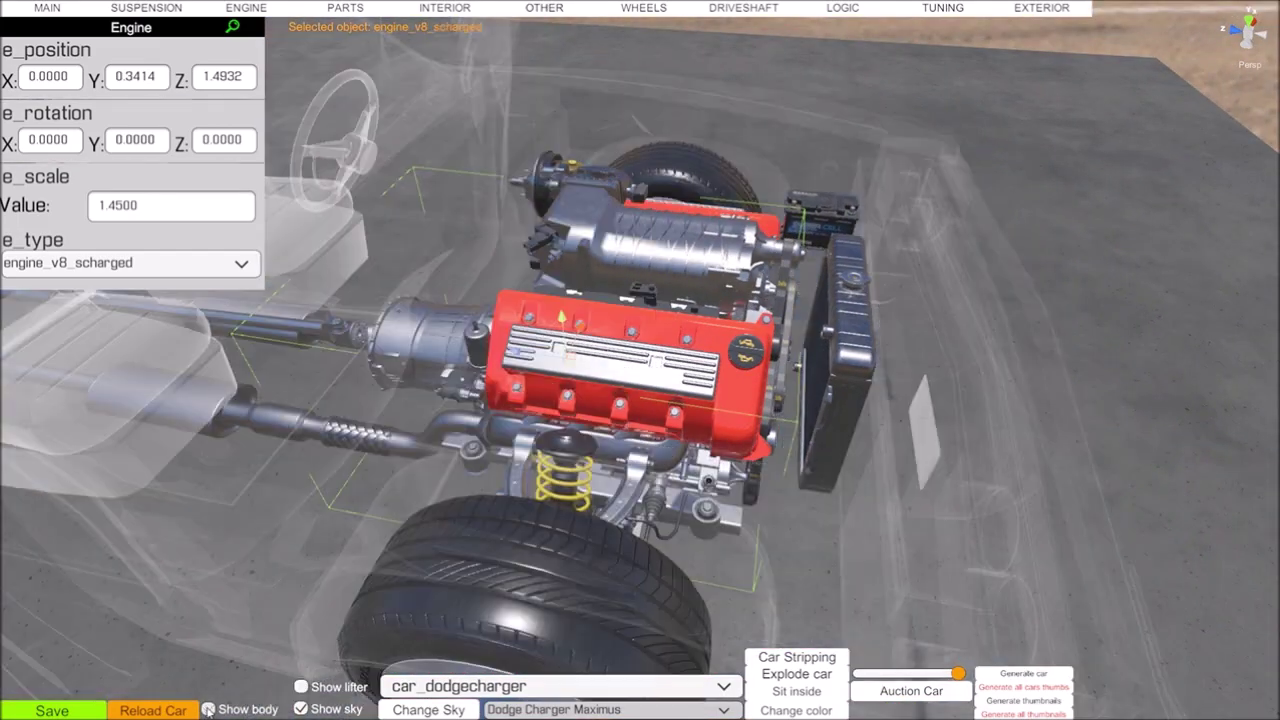
scroll(370, 550, "up", 3)
left_click_drag(374, 560, 907, 515)
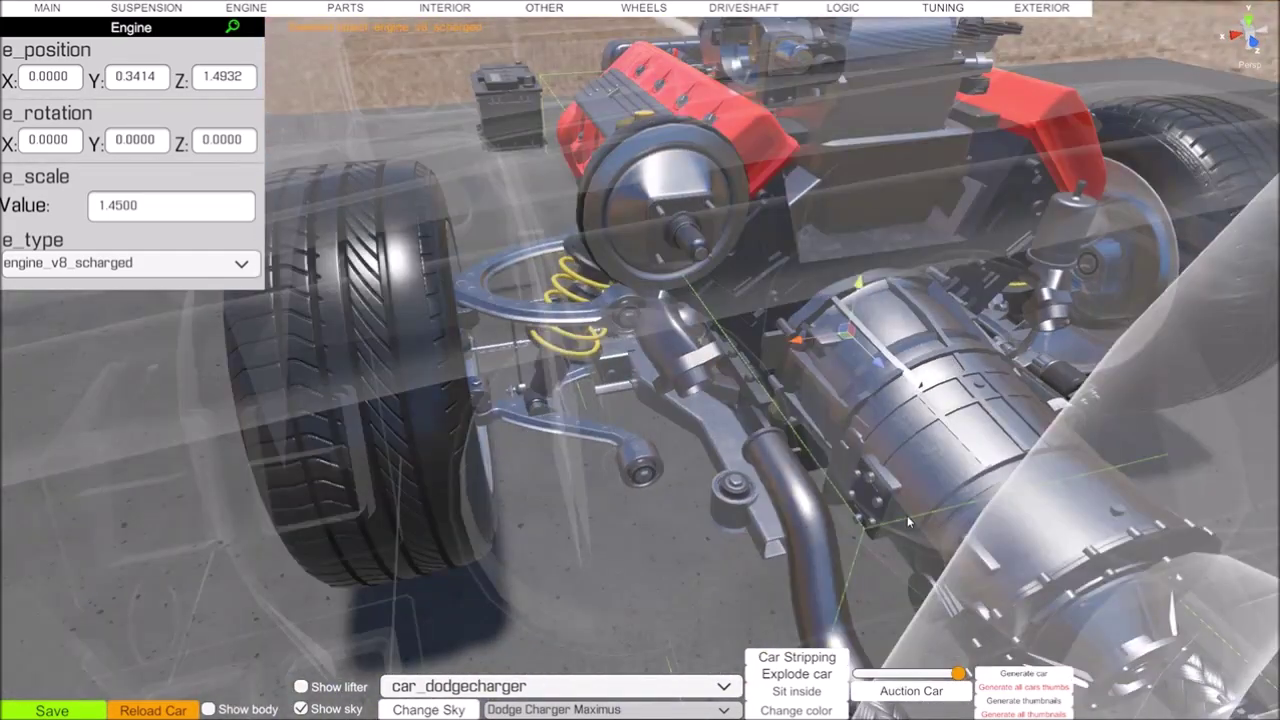
left_click_drag(811, 527, 705, 712)
scroll(798, 502, "up", 3)
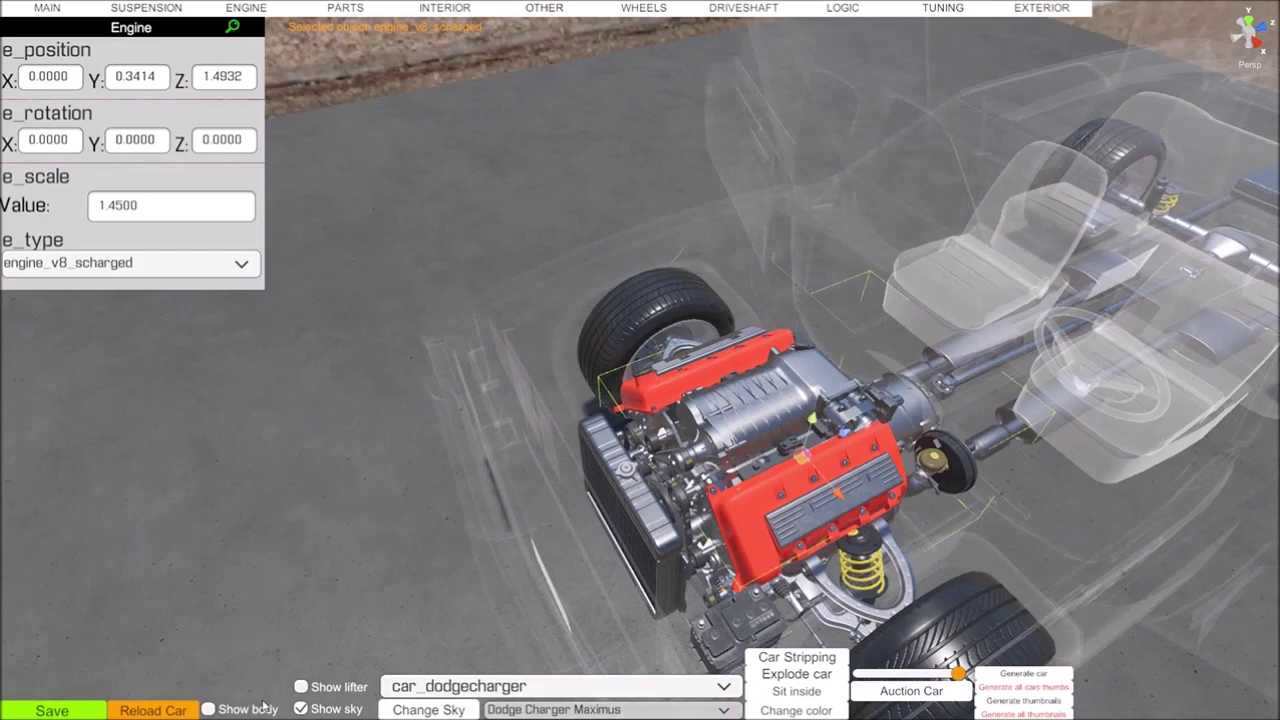
left_click(208, 709)
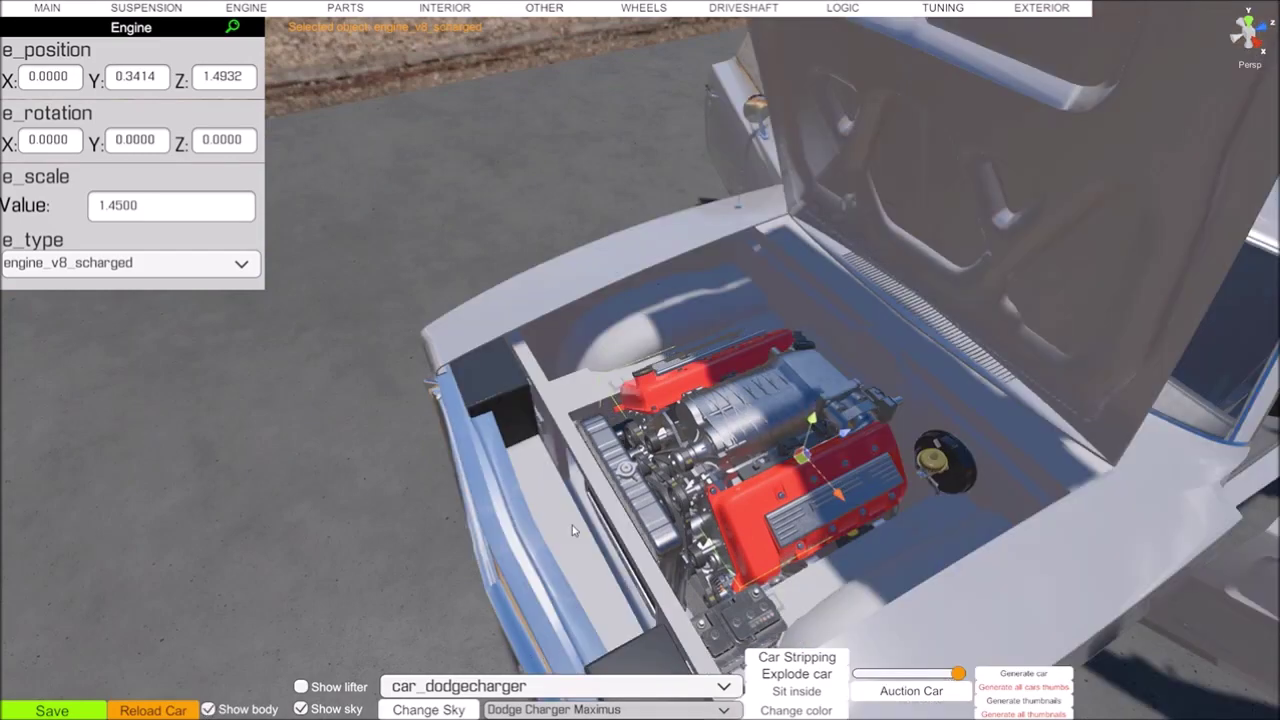
right_click_drag(573, 525, 590, 523)
key("w")
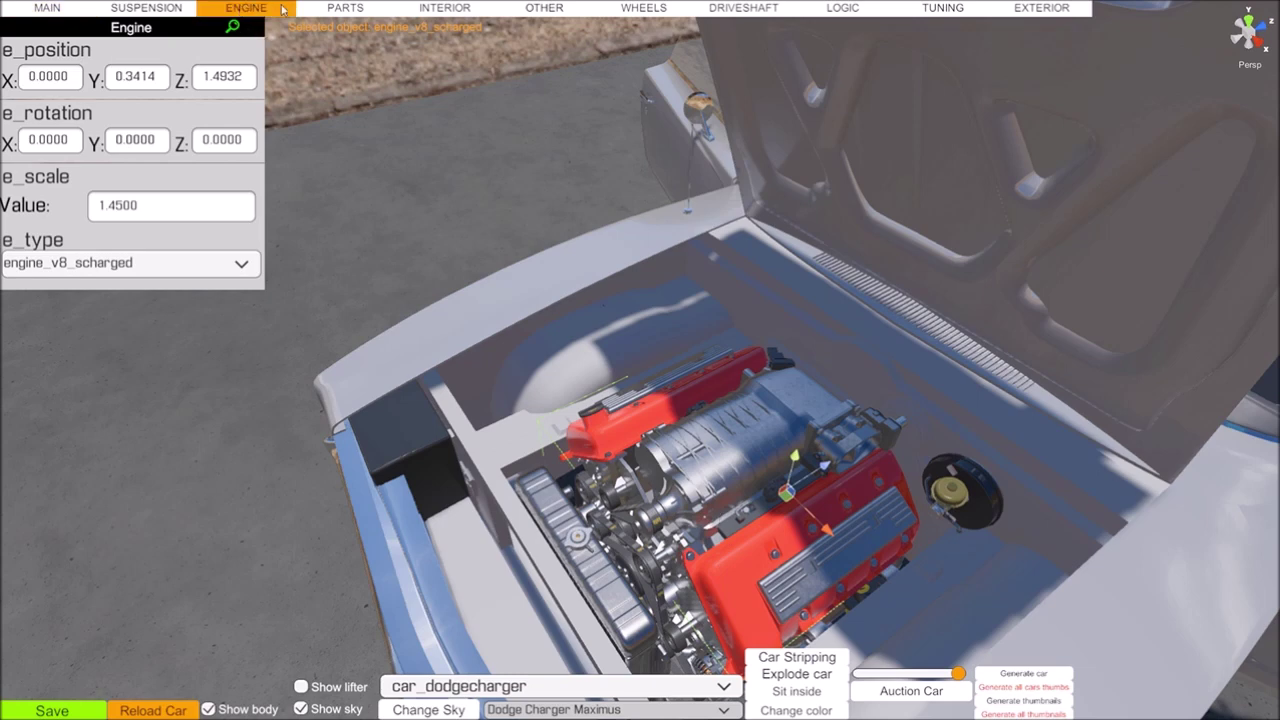
Look through the car's parts list, add a new part and set its name to #ABS
left_click(345, 8)
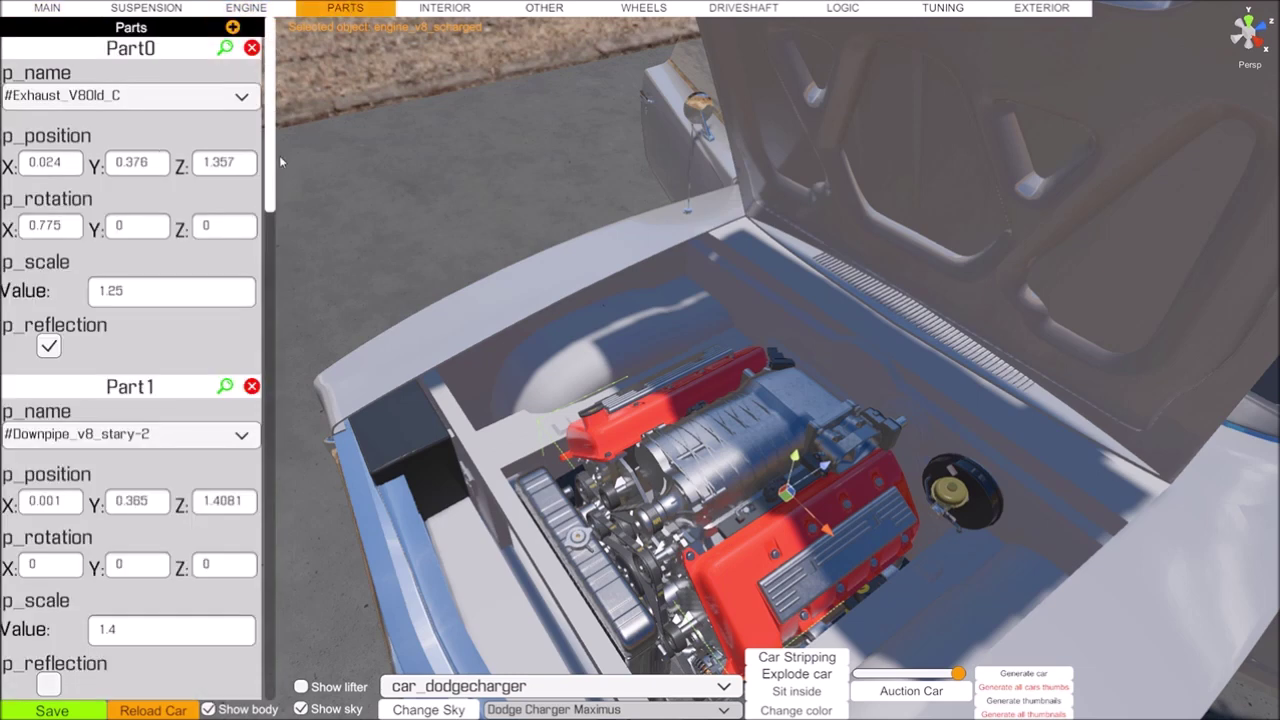
left_click_drag(268, 160, 228, 658)
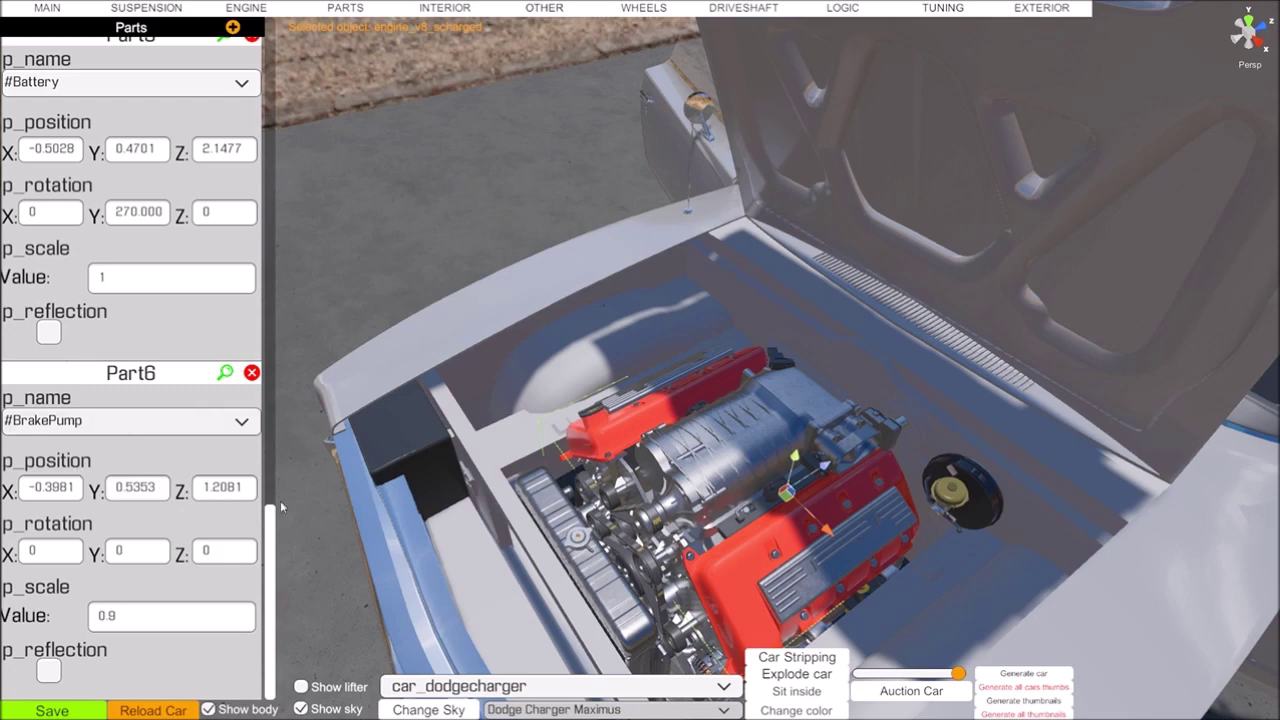
left_click_drag(268, 556, 200, 105)
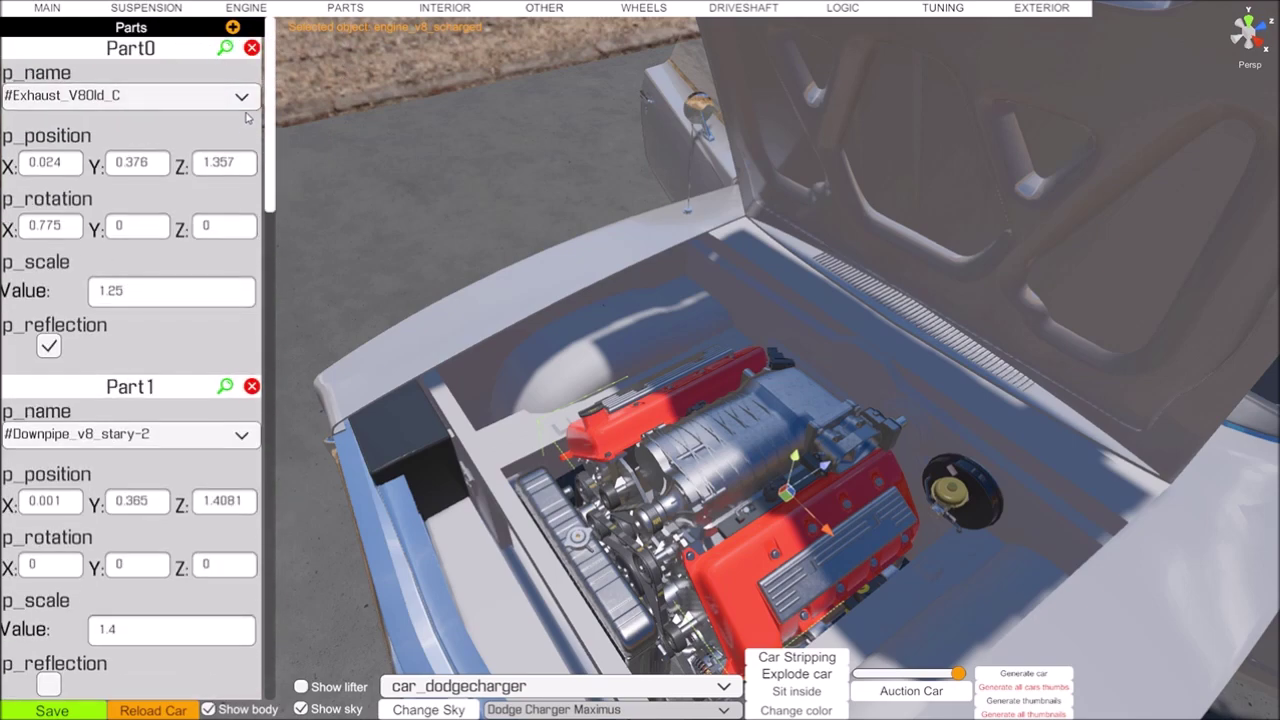
left_click(232, 27)
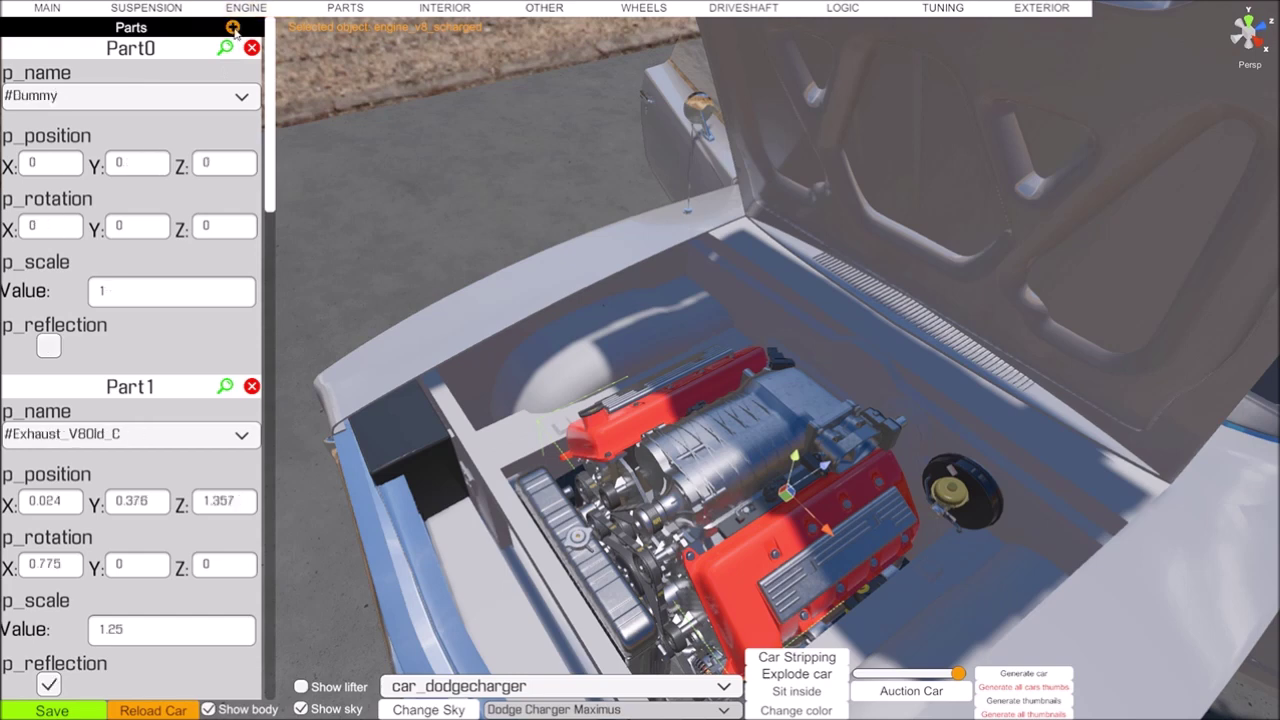
left_click(242, 98)
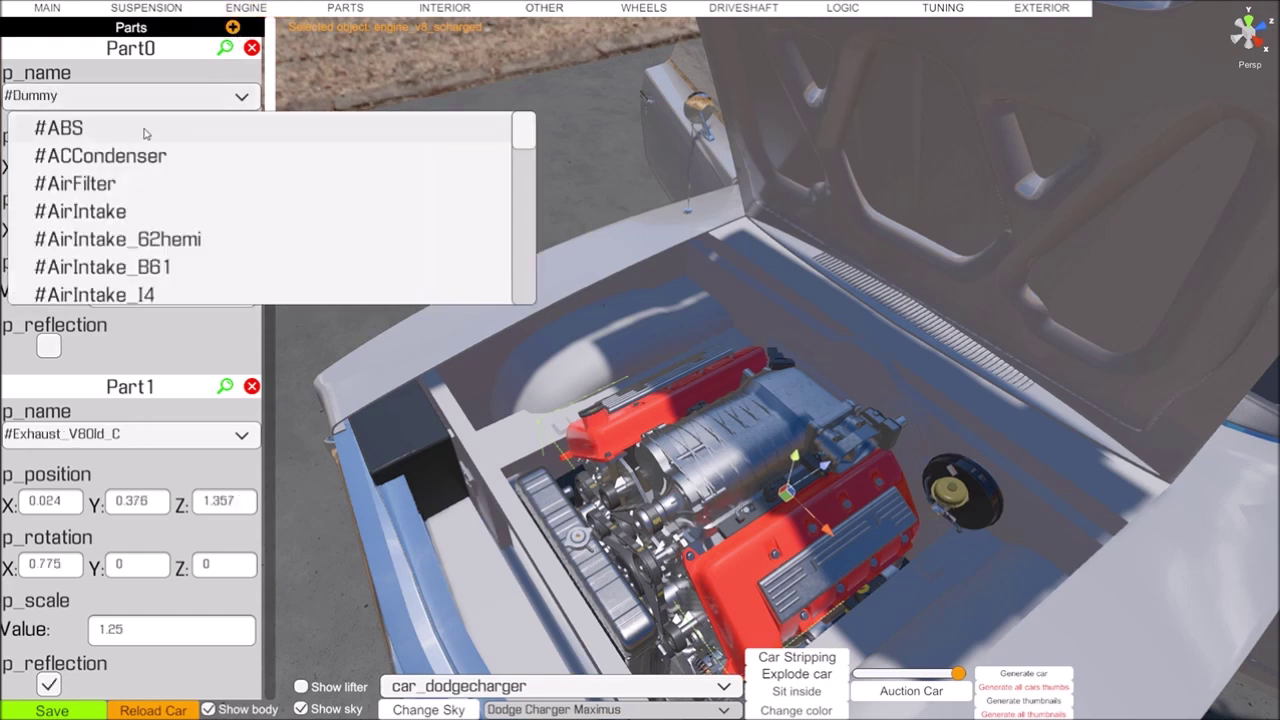
left_click(84, 138)
left_click_drag(688, 295, 284, 57)
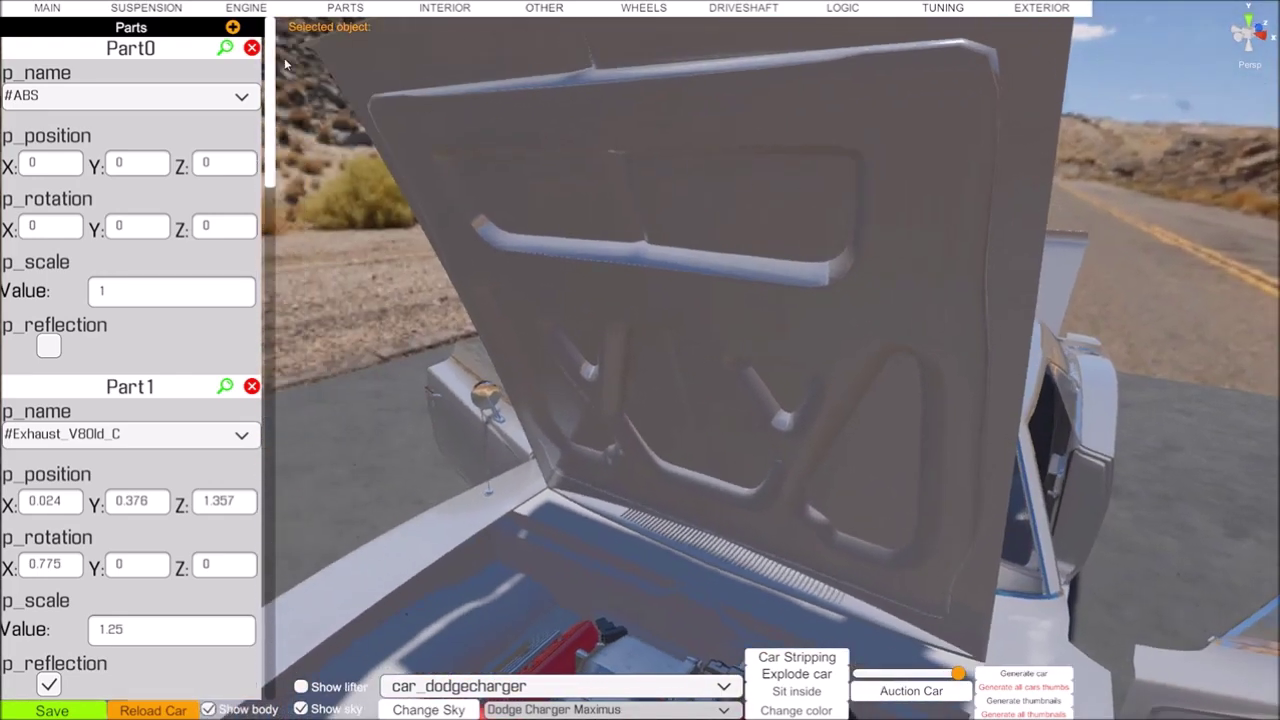
Select the ABS part and move it up and forward to about Y 1.2669, Z 1.9794
left_click(225, 49)
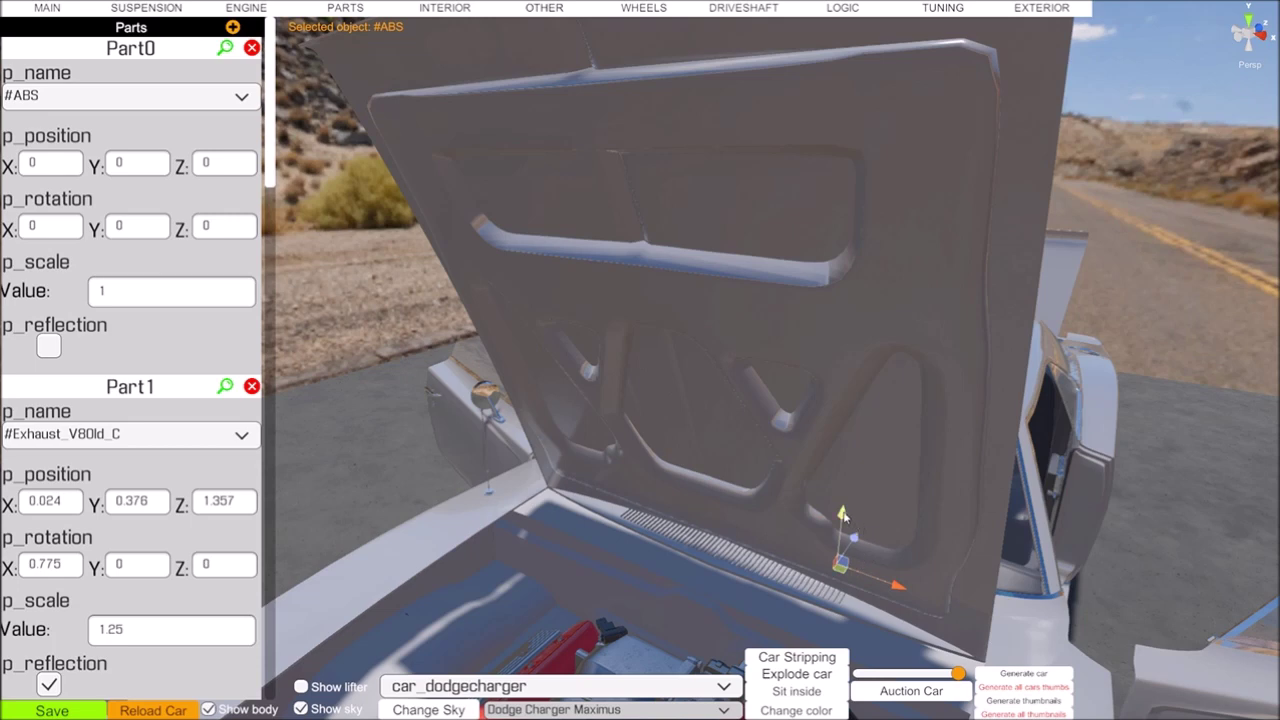
left_click_drag(843, 514, 580, 558)
right_click_drag(580, 552, 1065, 578)
key("w")
left_click_drag(1065, 578, 968, 442)
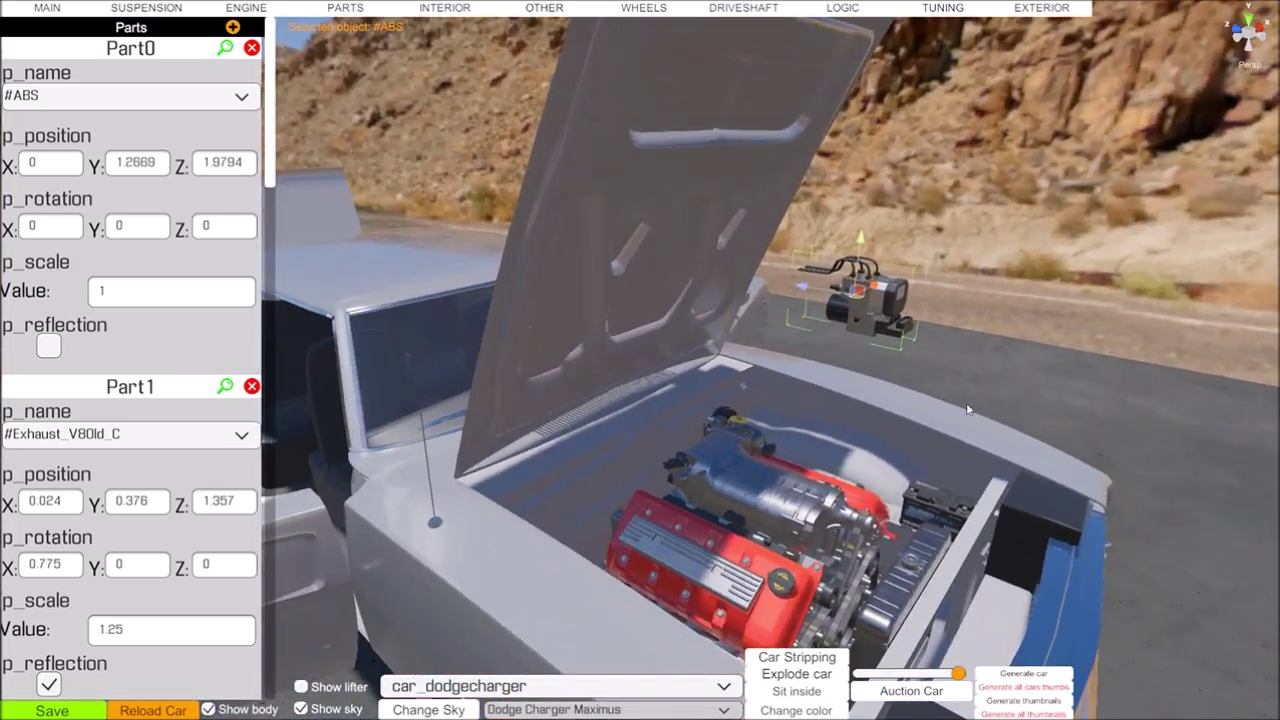
Place the ABS unit near the firewall, opposite the brake pump, at about X 0.484, Y 0.544, Z 1.3083
left_click_drag(860, 240, 768, 556)
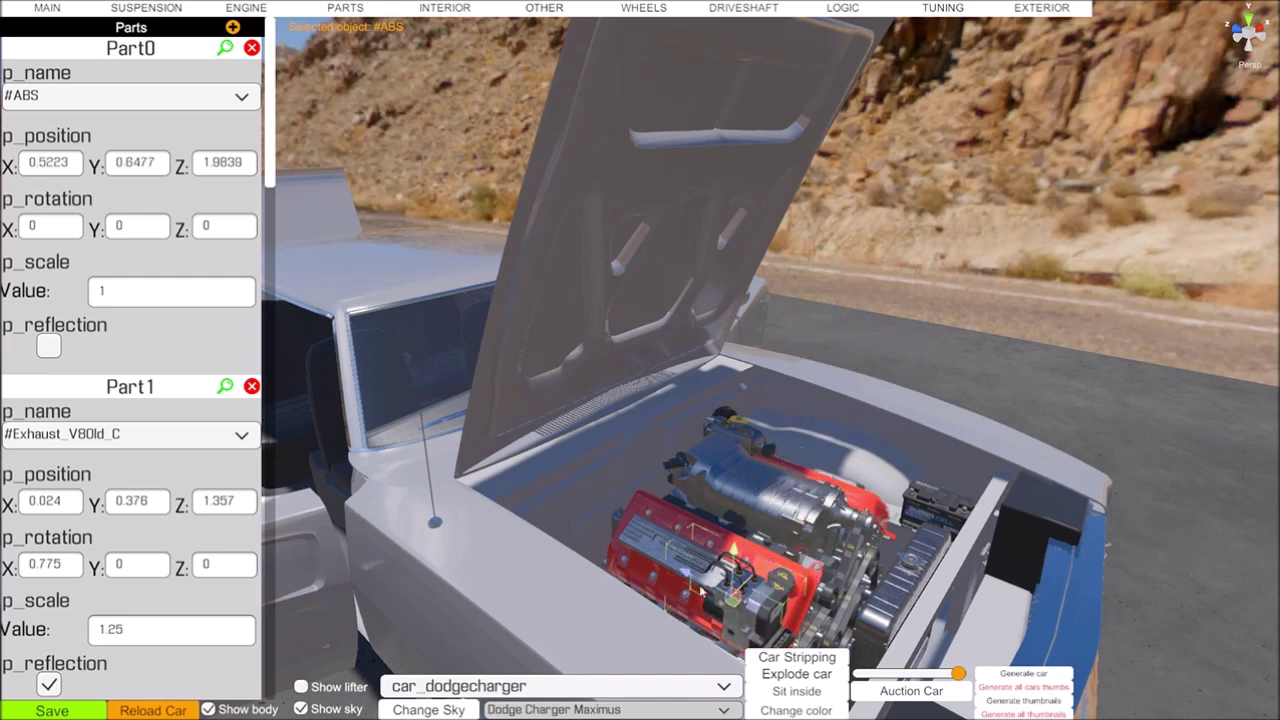
left_click_drag(703, 596, 587, 471)
left_click_drag(546, 432, 526, 489)
key("d")
right_click_drag(672, 538, 488, 532)
left_click_drag(629, 513, 616, 513)
key("d")
right_click_drag(652, 541, 611, 543)
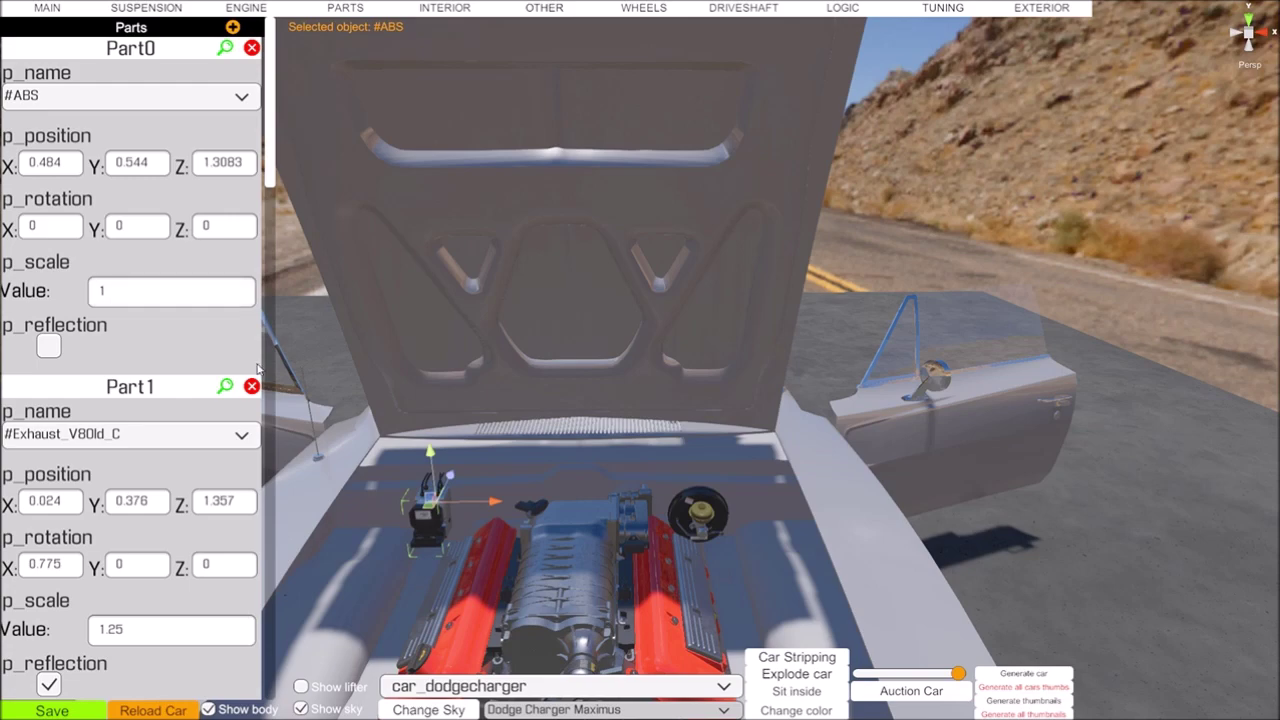
Replace the #RadiatorOld part with #Cooling2
right_click_drag(178, 360, 10, 480)
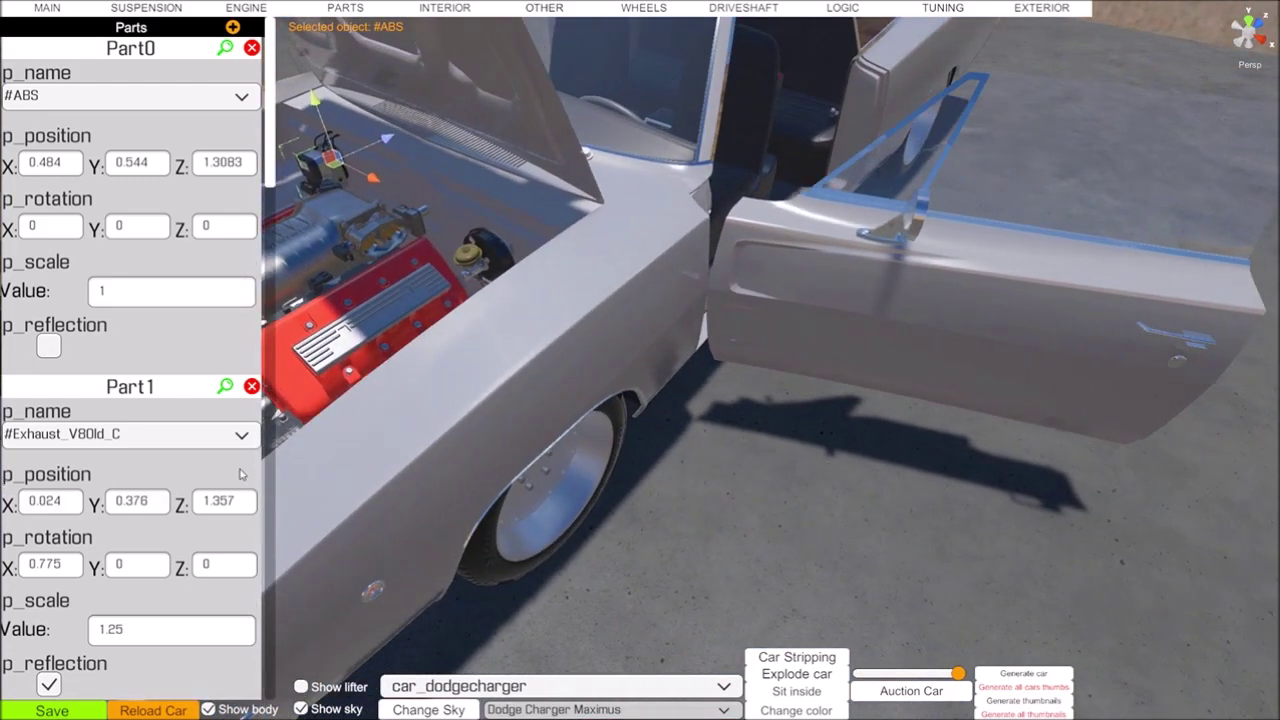
scroll(220, 495, "down", 1)
left_click_drag(268, 172, 251, 427)
right_click_drag(560, 385, 466, 350)
left_click_drag(466, 348, 410, 339)
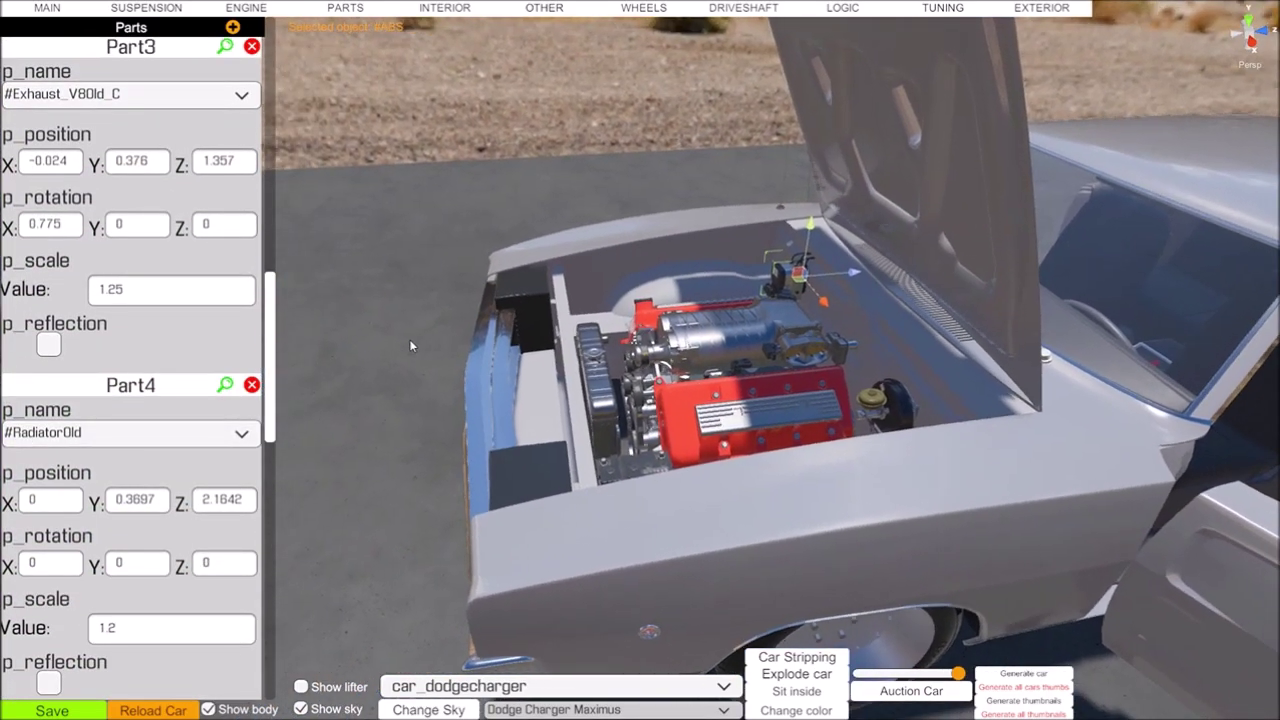
left_click(242, 433)
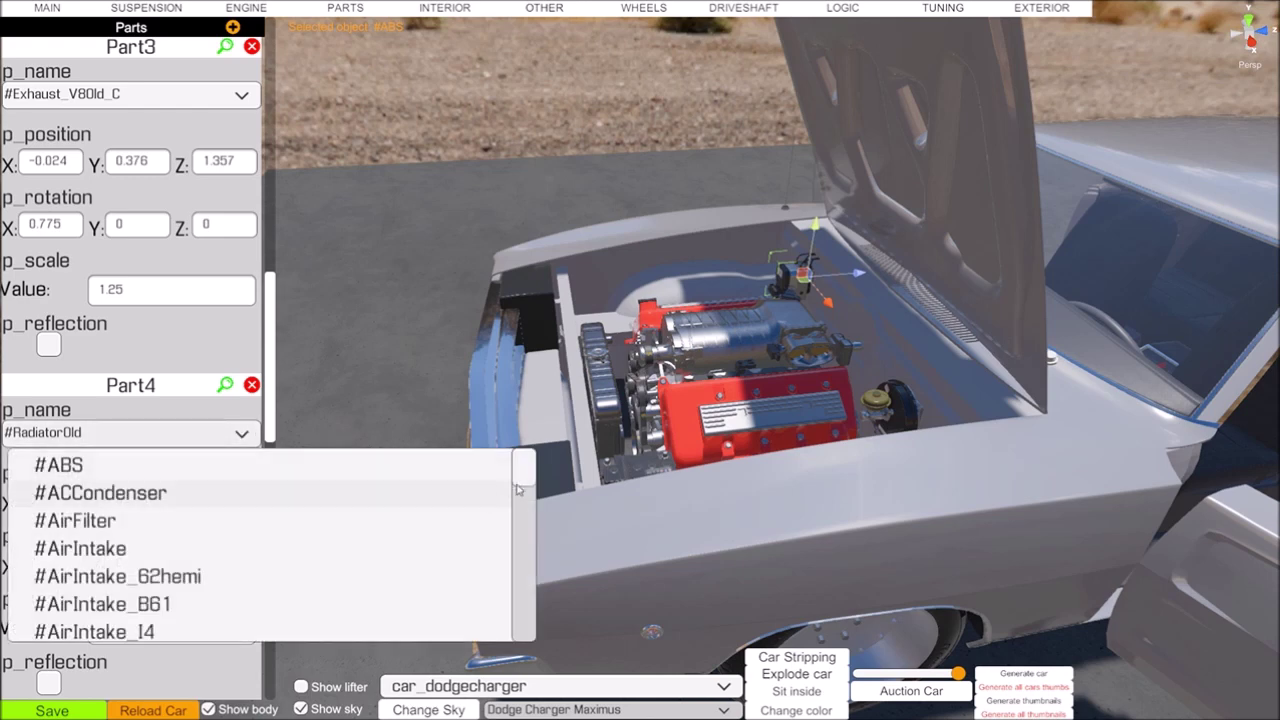
mouse_move(524, 484)
left_mouse_down()
mouse_move(523, 510)
mouse_move(530, 470)
mouse_move(525, 499)
left_mouse_up()
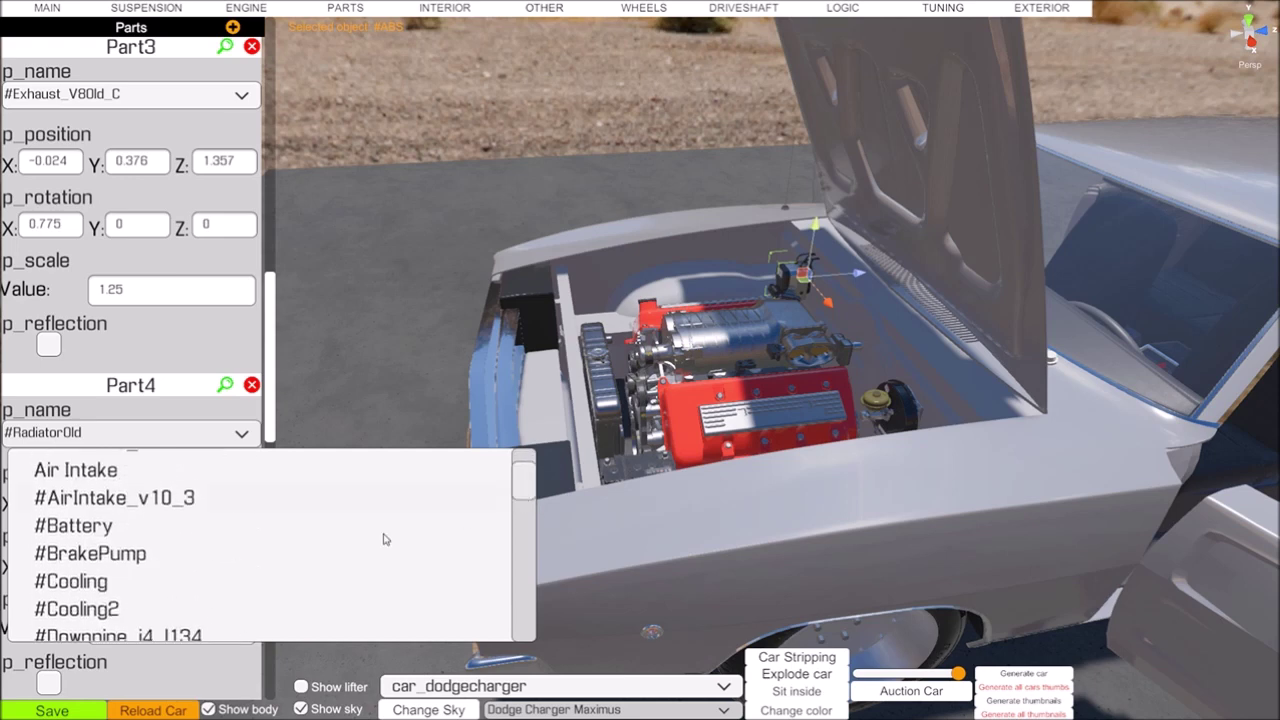
left_click(92, 610)
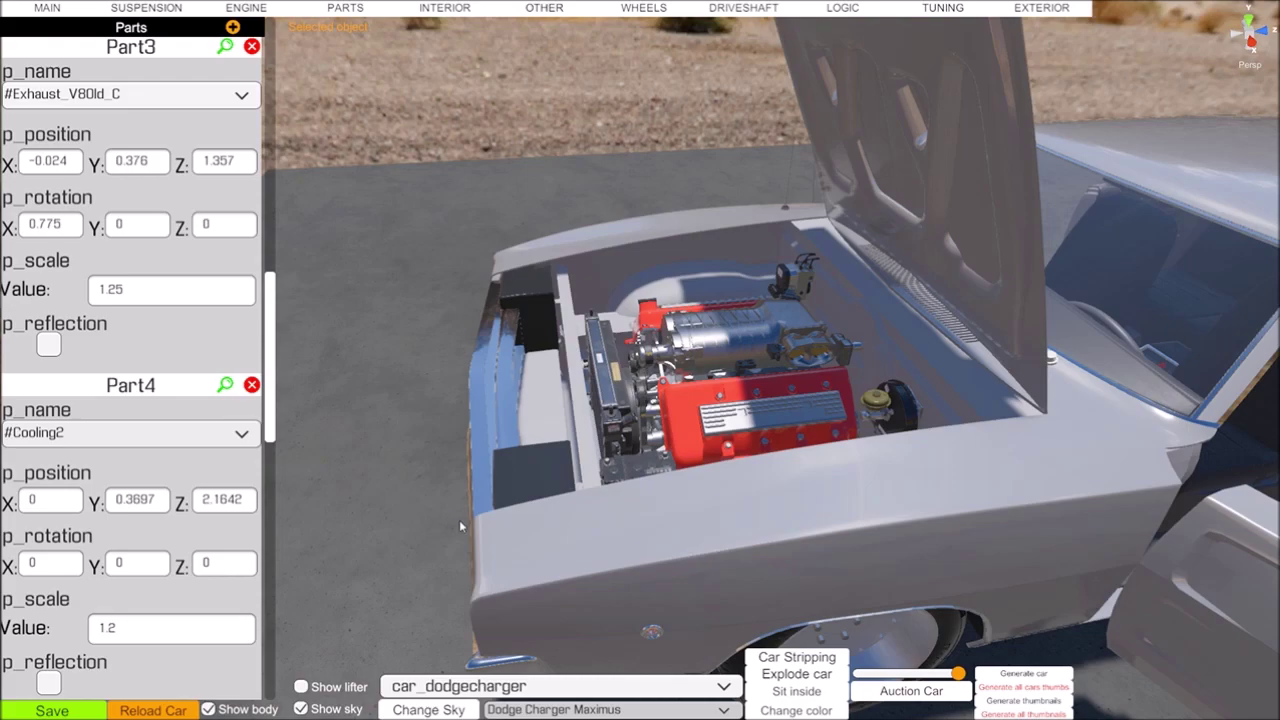
Move the Cooling2 radiator forward, away from the engine, to about Y 0.37, Z 2.204
key("w")
right_click_drag(647, 426, 490, 384)
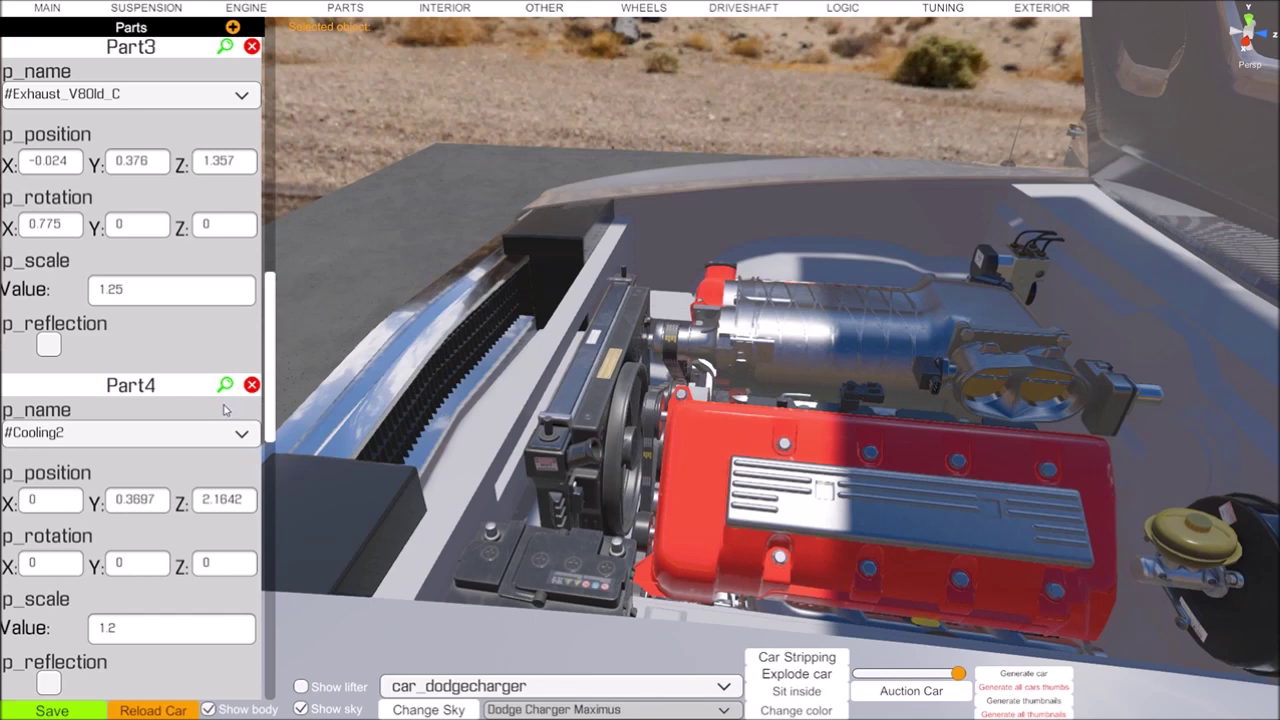
left_click(225, 387)
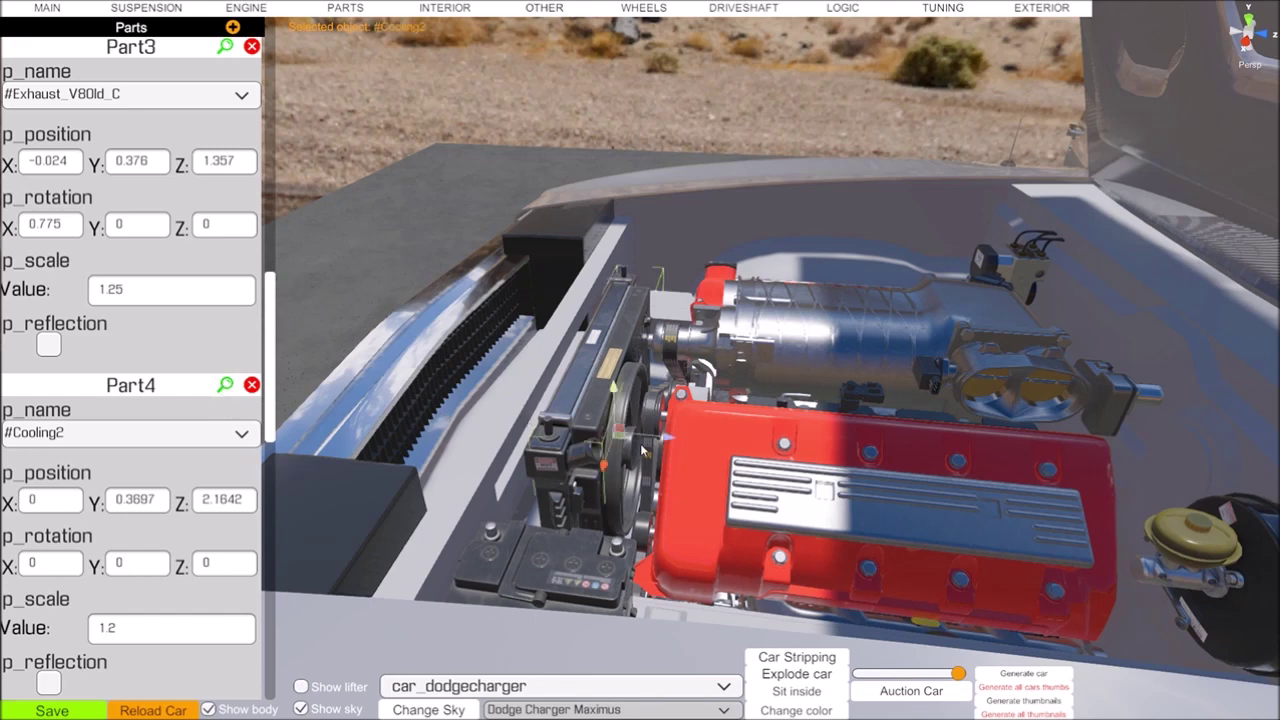
left_click_drag(668, 443, 648, 437)
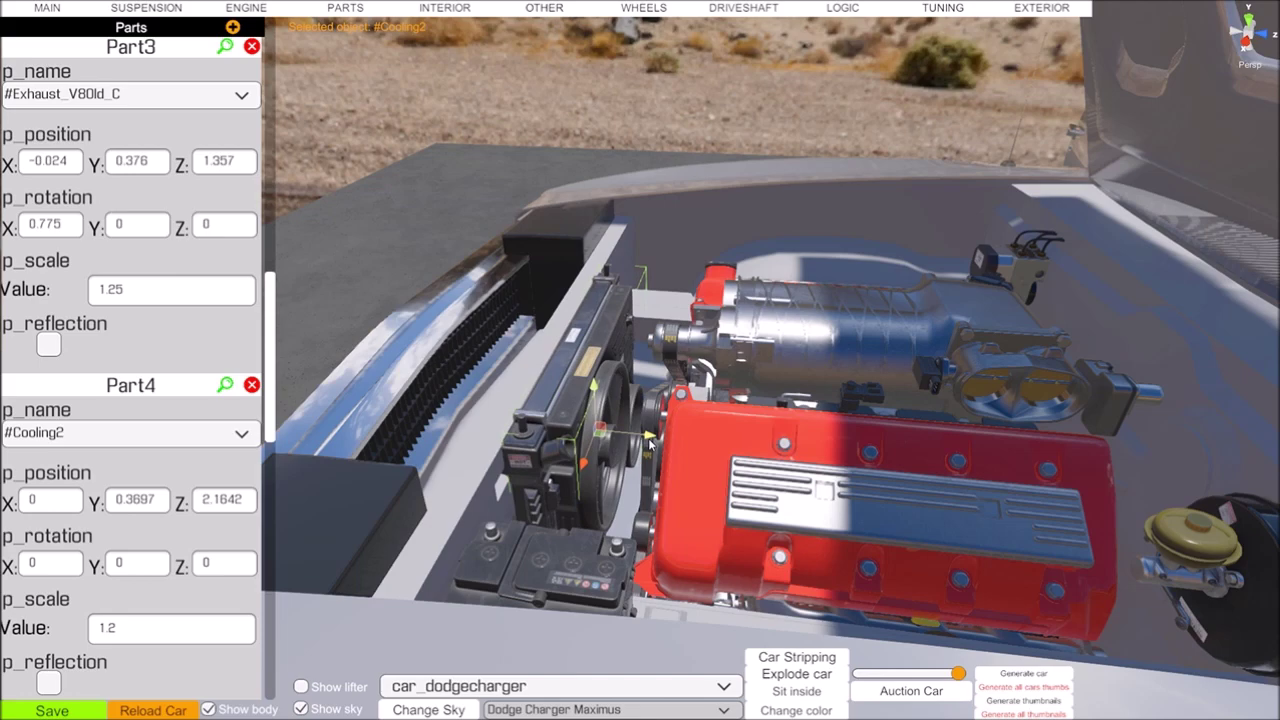
right_click_drag(650, 438, 634, 469)
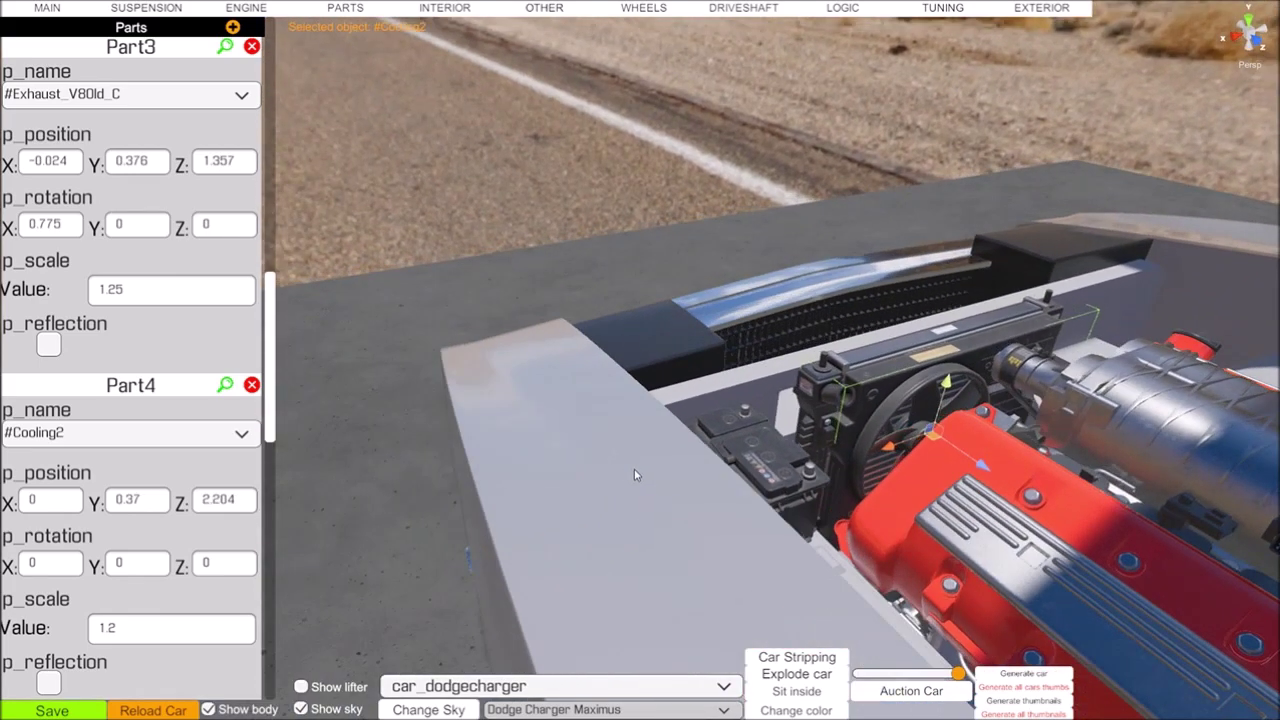
Move the battery across the engine bay to the opposite front corner, at about X 0.6473, Y 0.4701, Z 2.1477
left_click(748, 444)
left_click_drag(703, 497, 1163, 318)
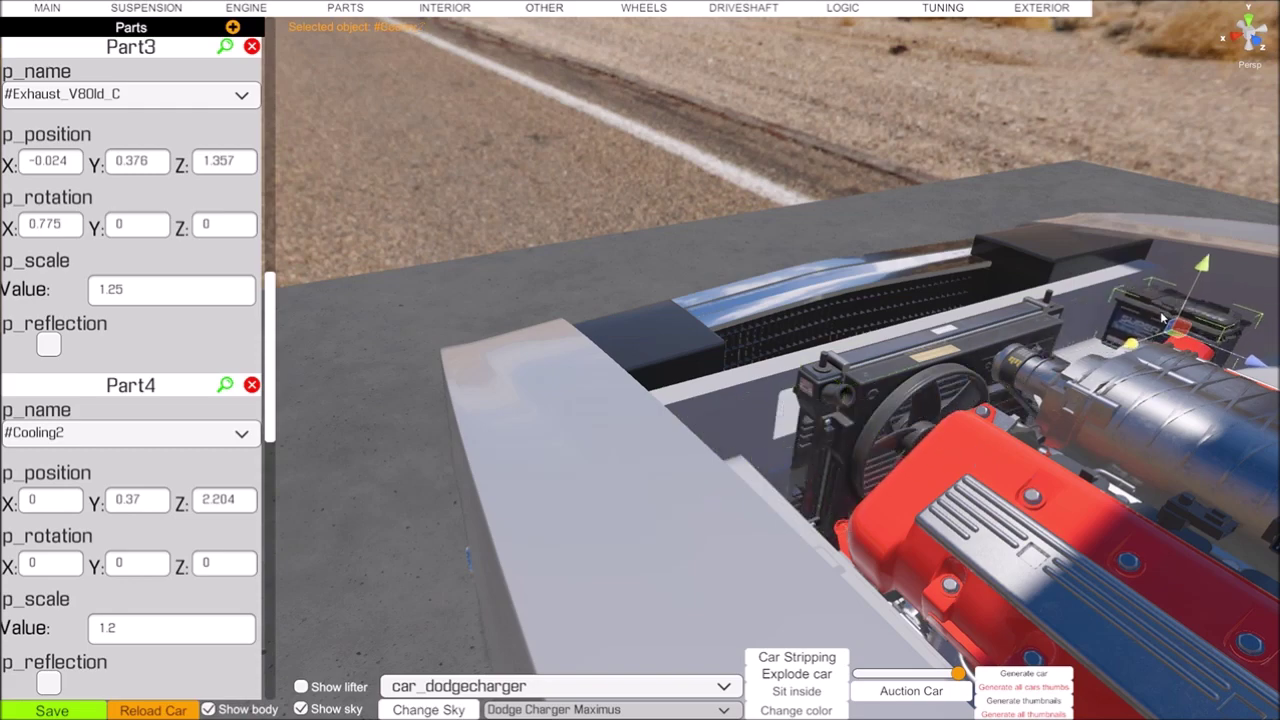
right_click_drag(1163, 318, 859, 537)
key("w")
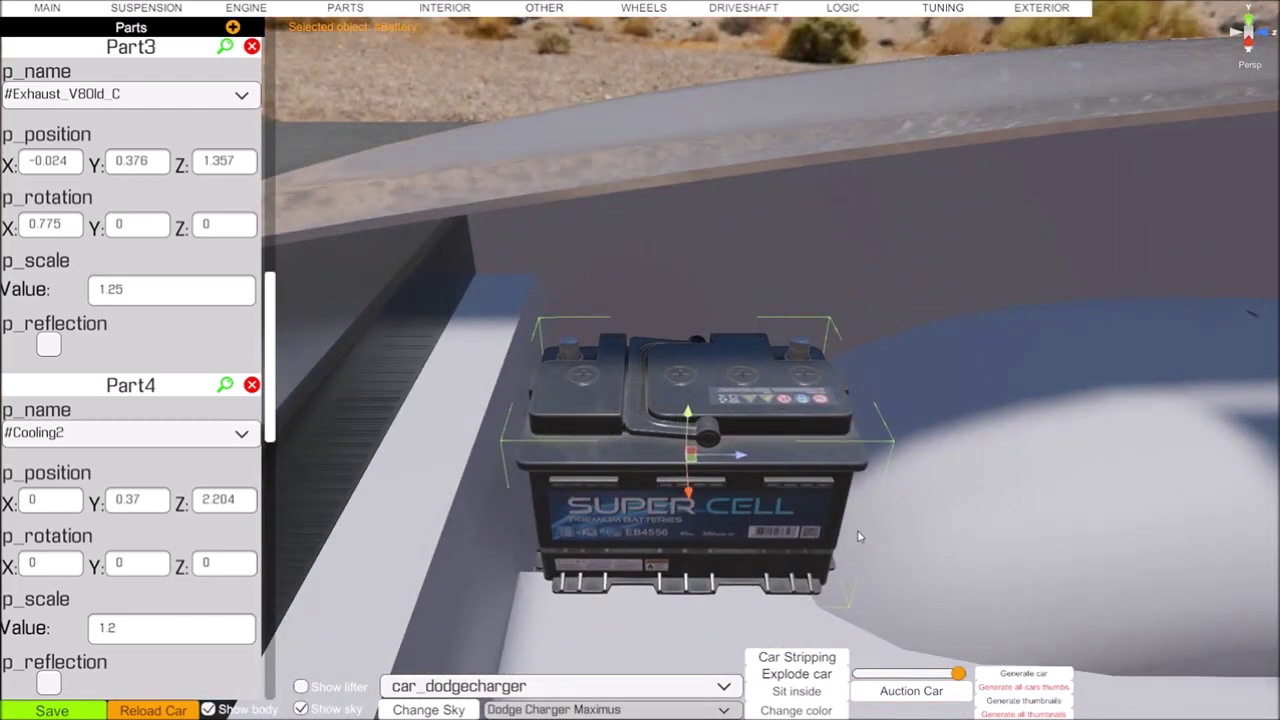
scroll(814, 499, "down", 3)
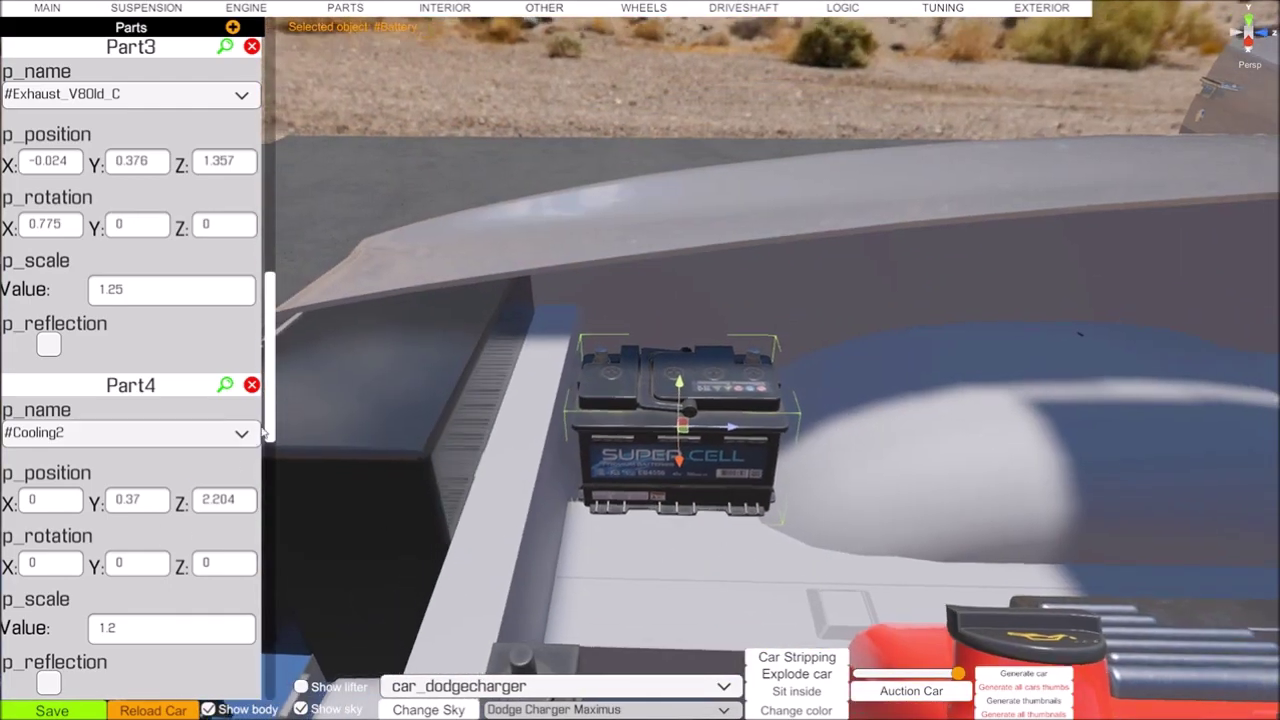
Set the #Battery part's Y rotation to 90
left_click_drag(268, 408, 250, 584)
left_click(138, 510)
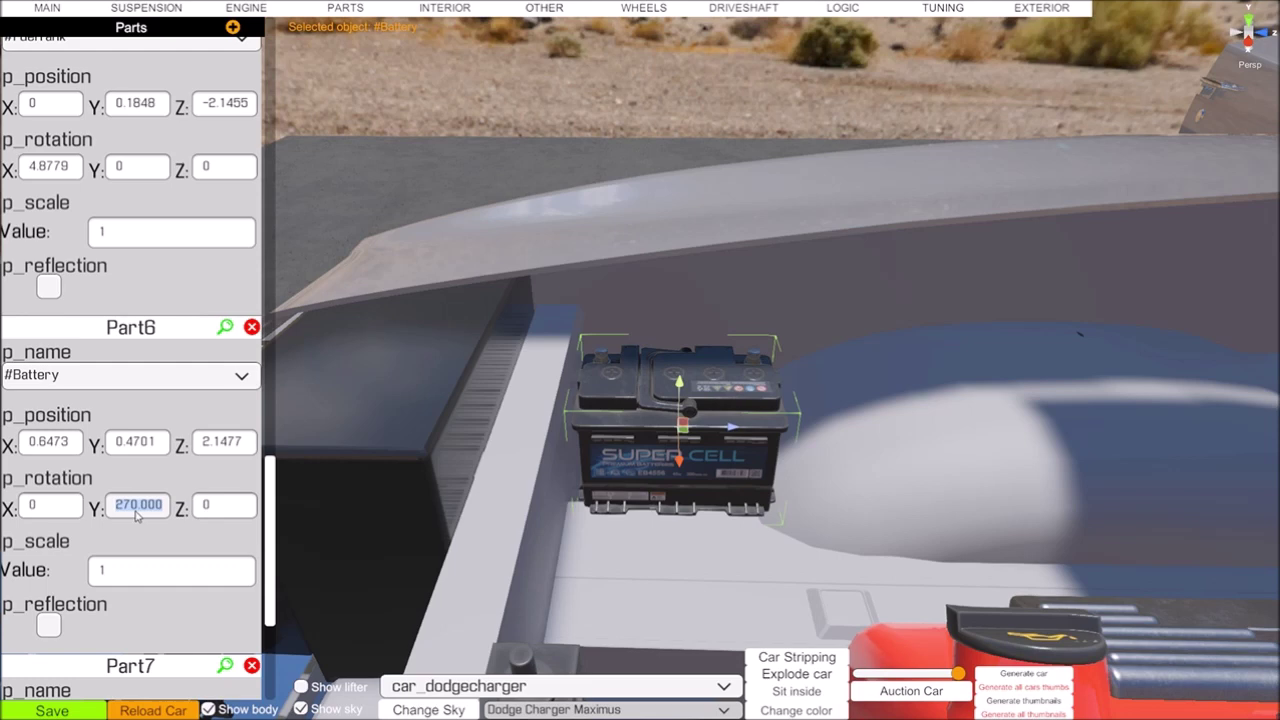
type("90")
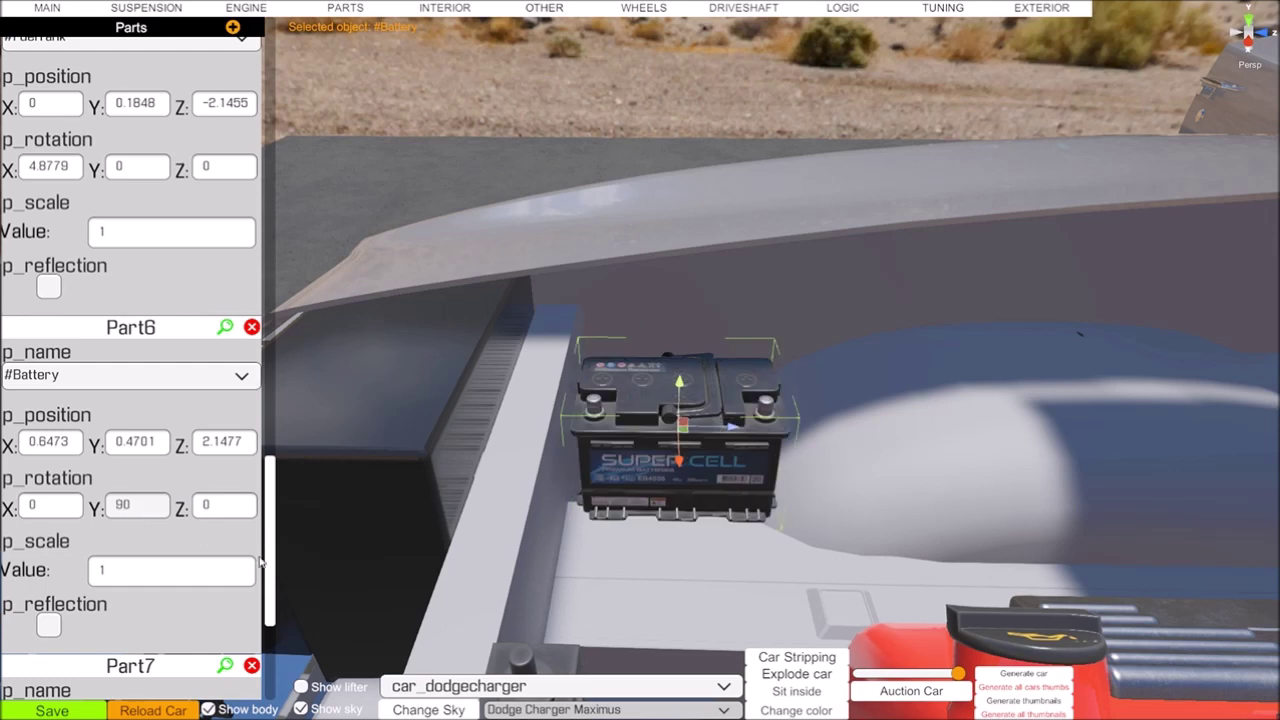
Shift the battery inward to about X 0.5913 and lower it onto the tray at about Y 0.4689
left_click_drag(678, 465, 668, 505)
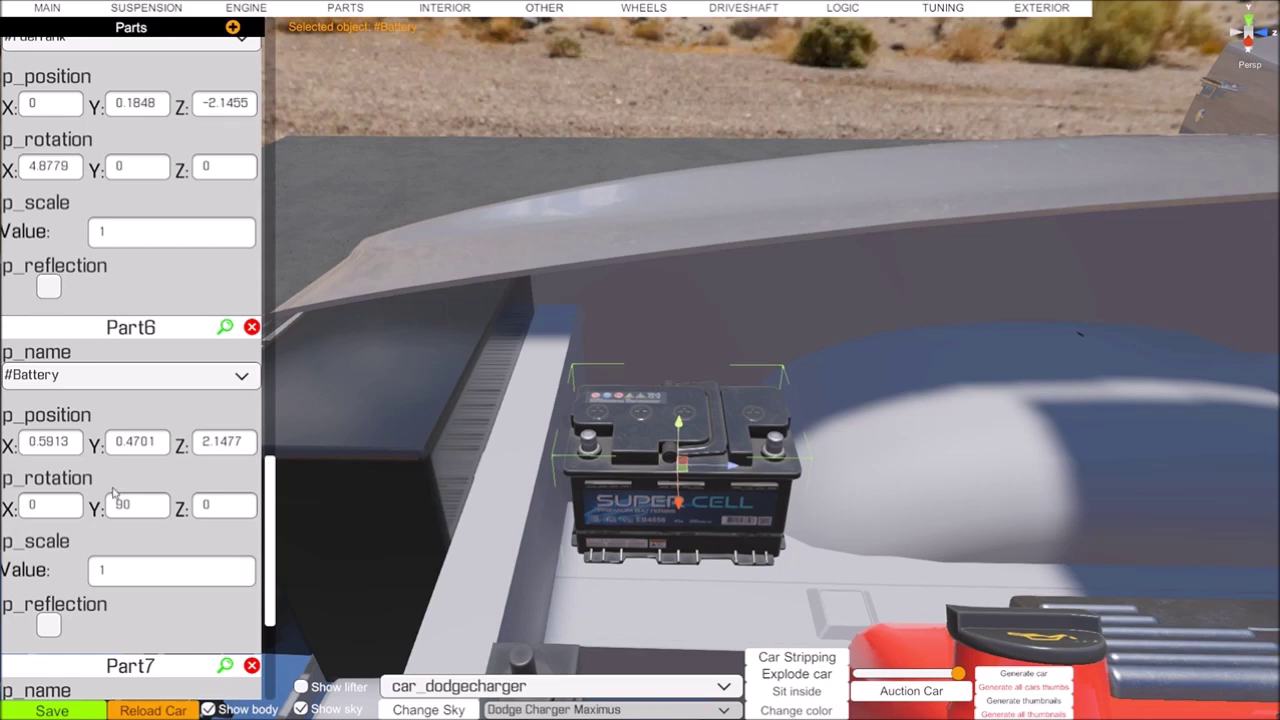
right_click_drag(611, 611, 388, 570)
key("w")
key("s")
key("w")
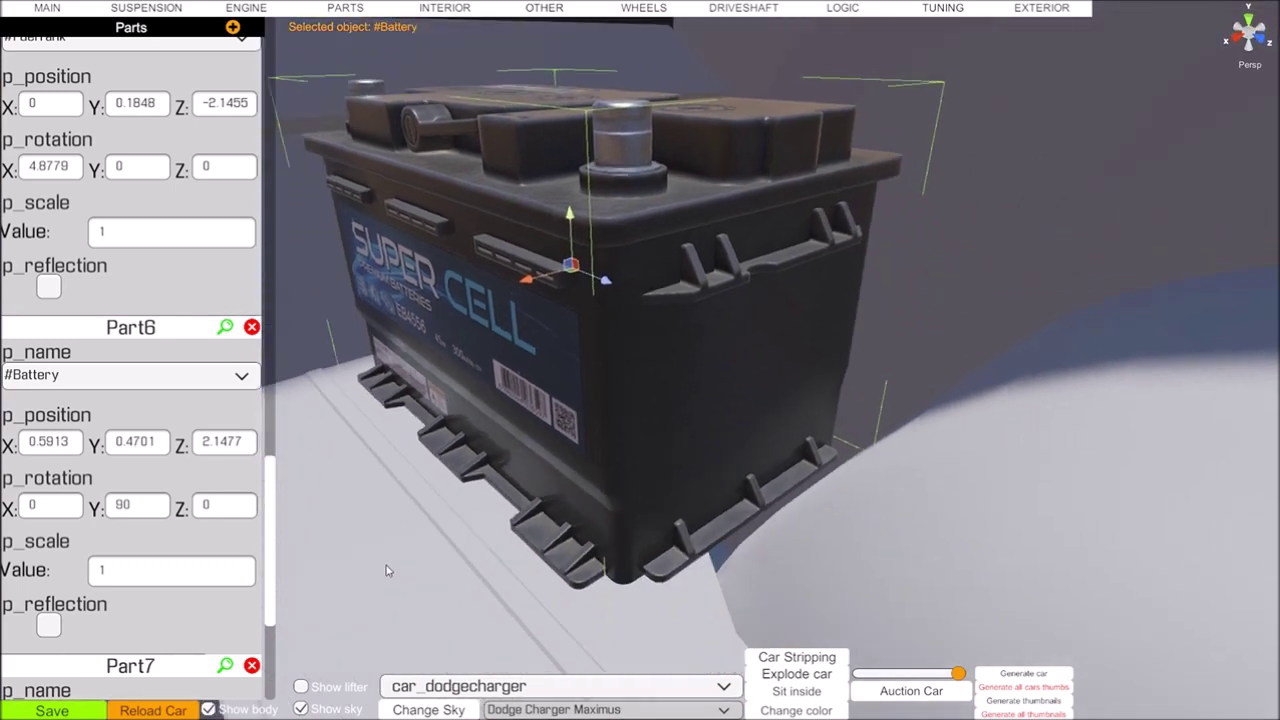
left_click_drag(571, 215, 571, 222)
Add a new part entry to the car and set it to Medium Intercooler
key("s")
right_click_drag(486, 303, 1014, 292)
key("s")
key("w")
right_click_drag(848, 373, 960, 365)
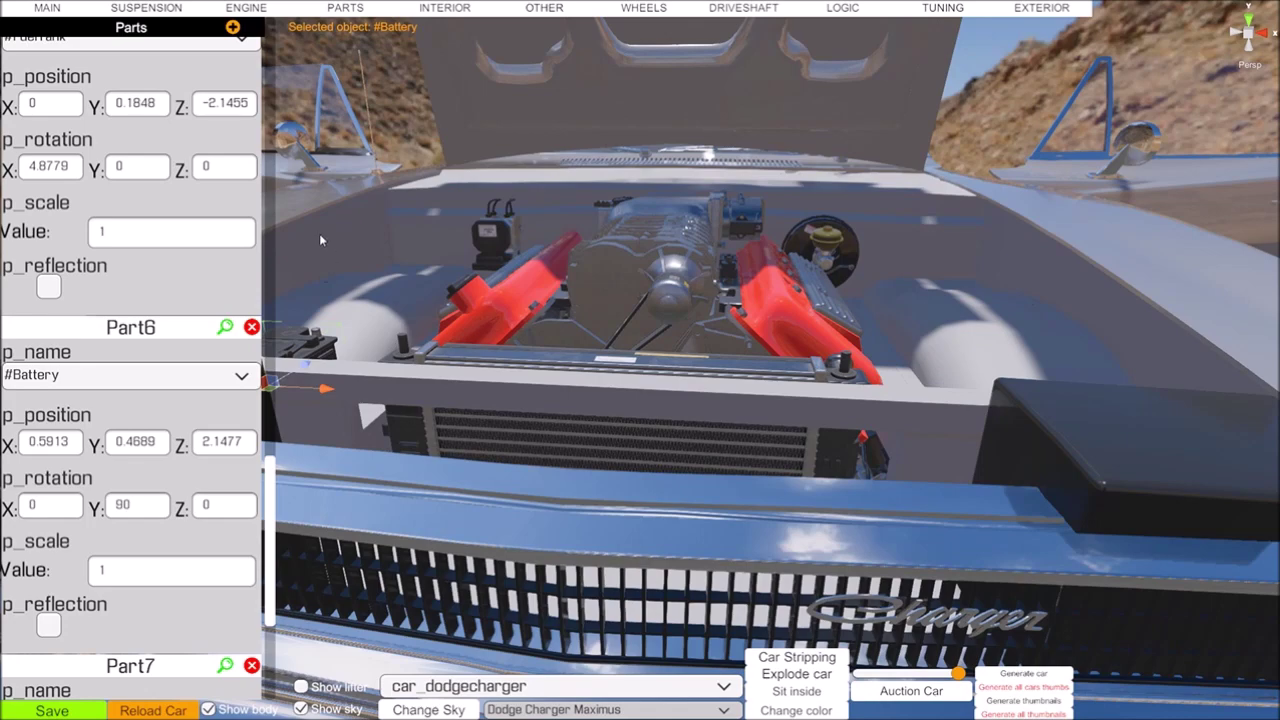
left_click_drag(270, 507, 294, 45)
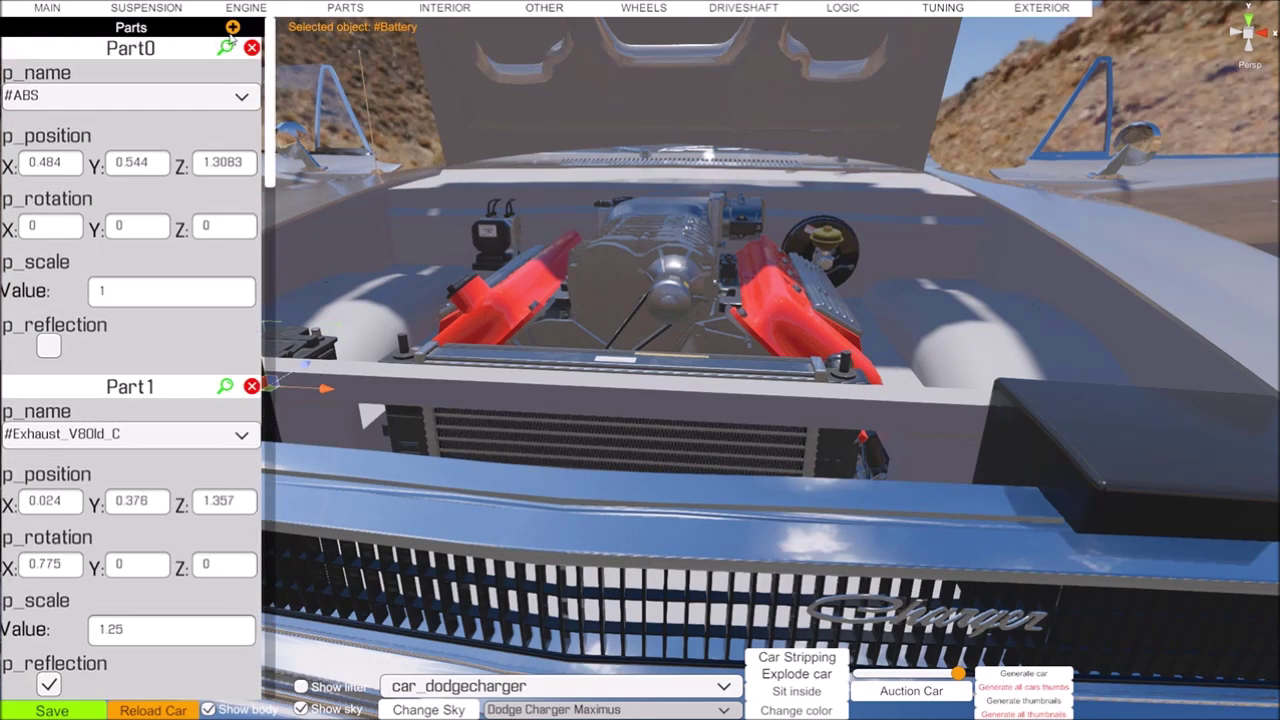
left_click(233, 28)
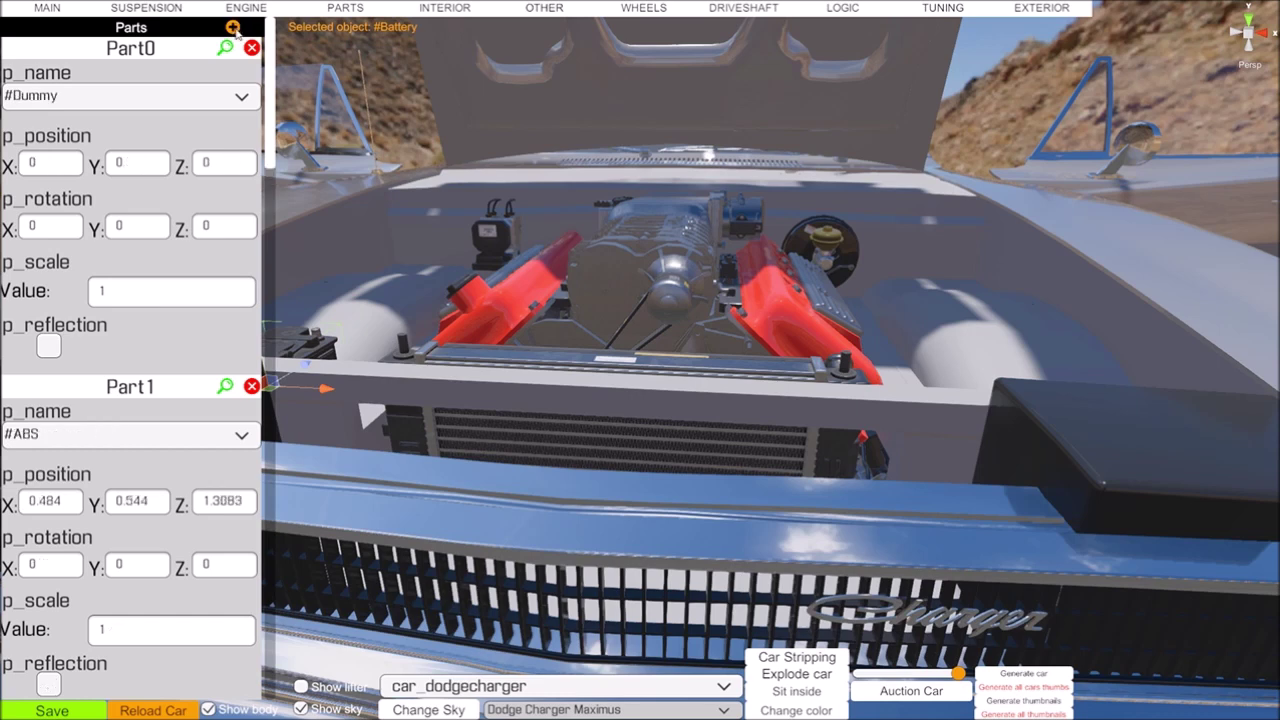
left_click(245, 93)
left_click_drag(518, 150, 535, 315)
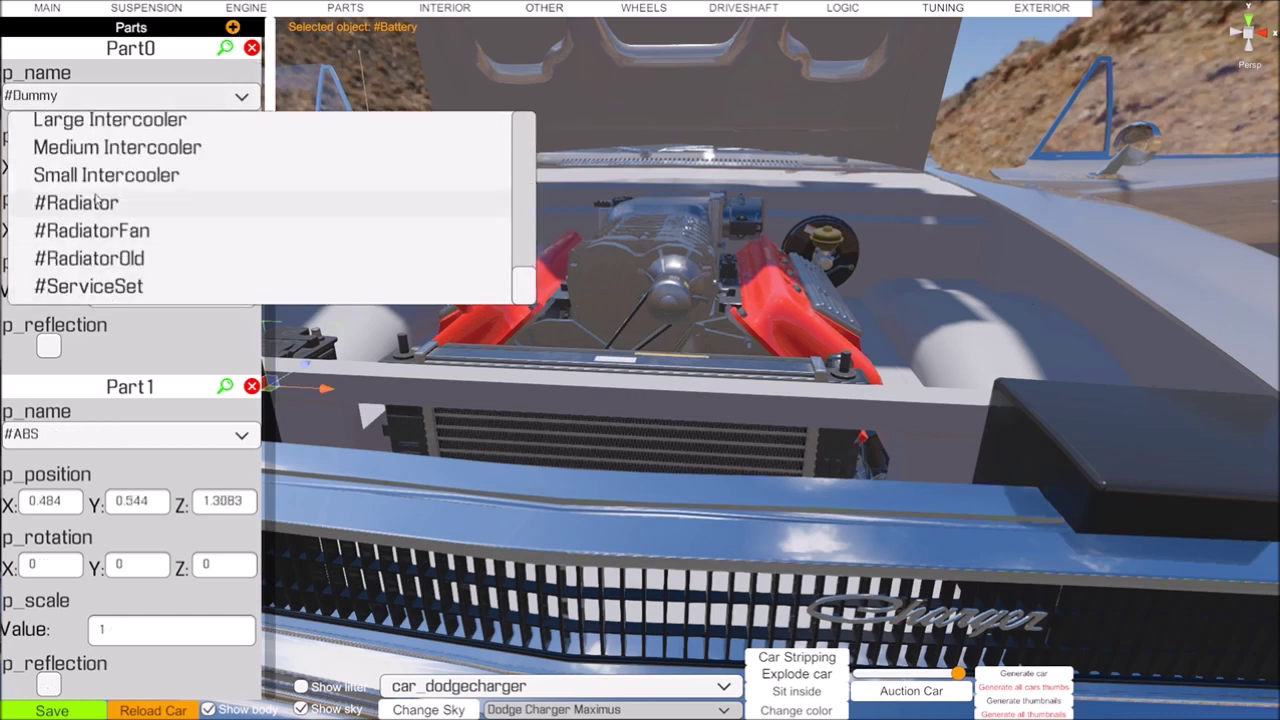
left_click(100, 150)
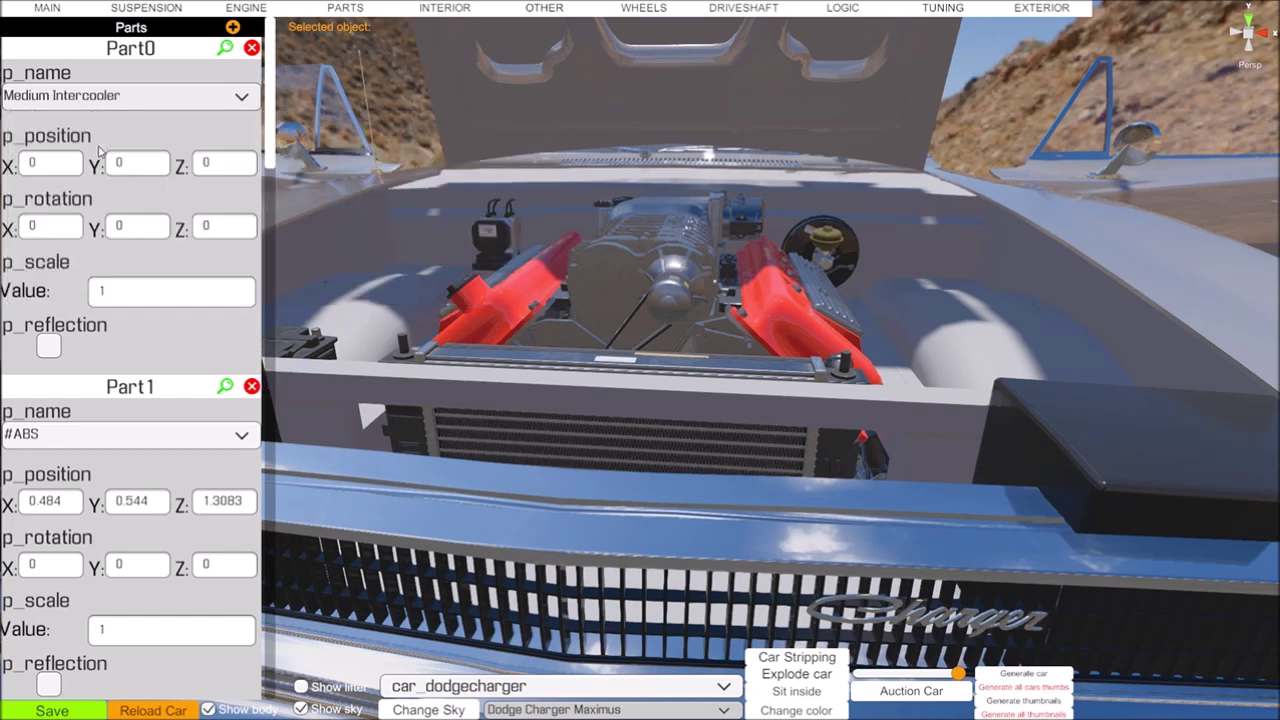
Place the intercooler in front of the radiator, behind the grille, at about Y 0.4527, Z 2.3379
left_click(227, 52)
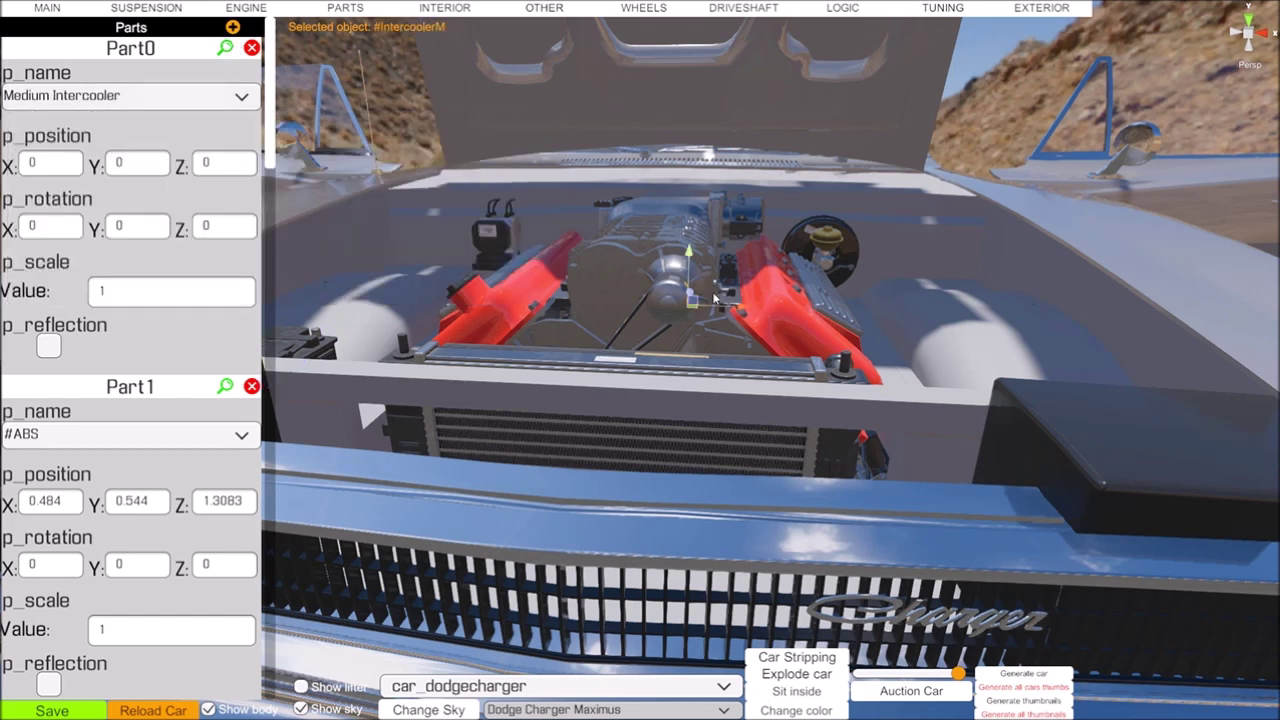
left_click_drag(690, 256, 694, 207)
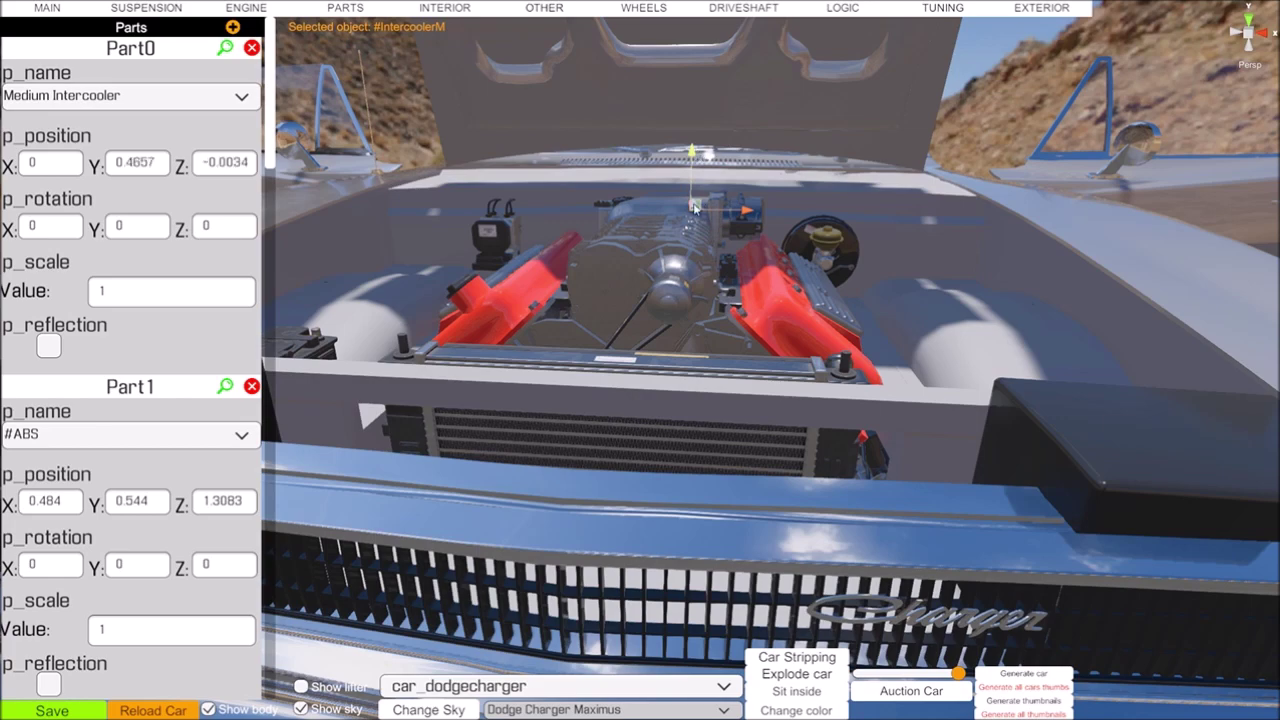
right_click_drag(844, 264, 977, 257)
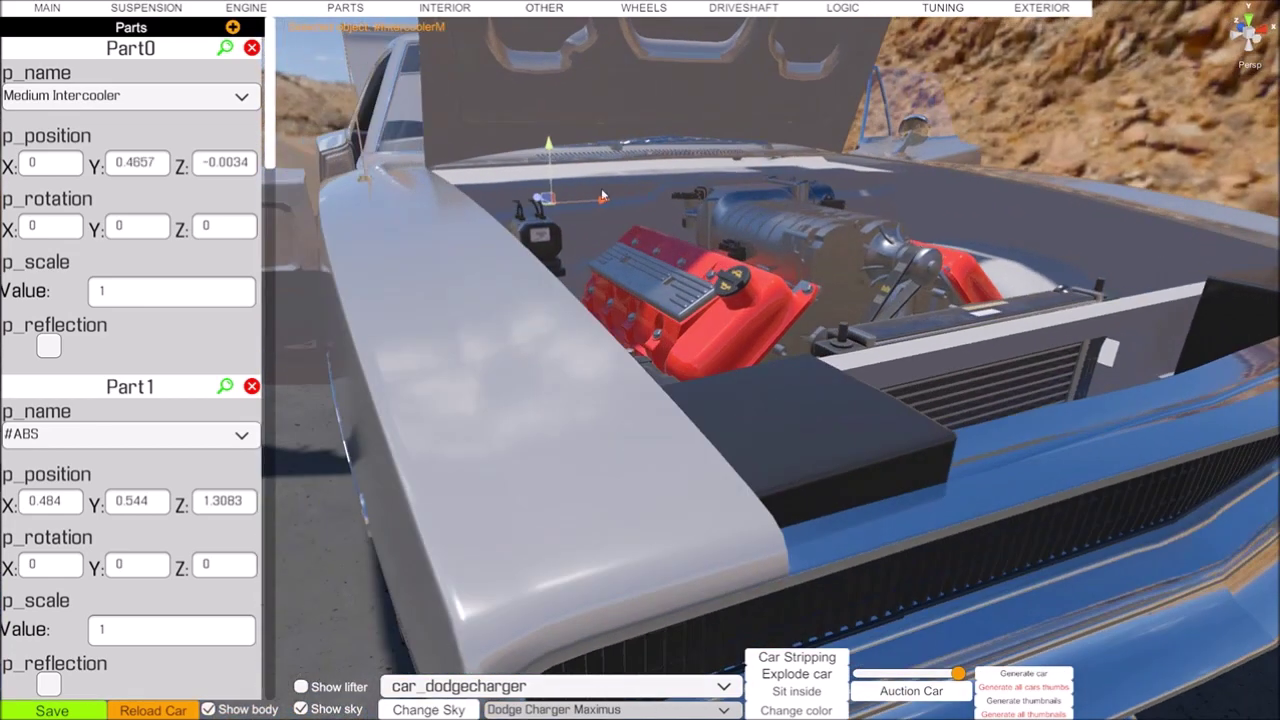
left_click_drag(536, 202, 566, 224)
left_click_drag(779, 297, 995, 350)
right_click_drag(1060, 285, 797, 506)
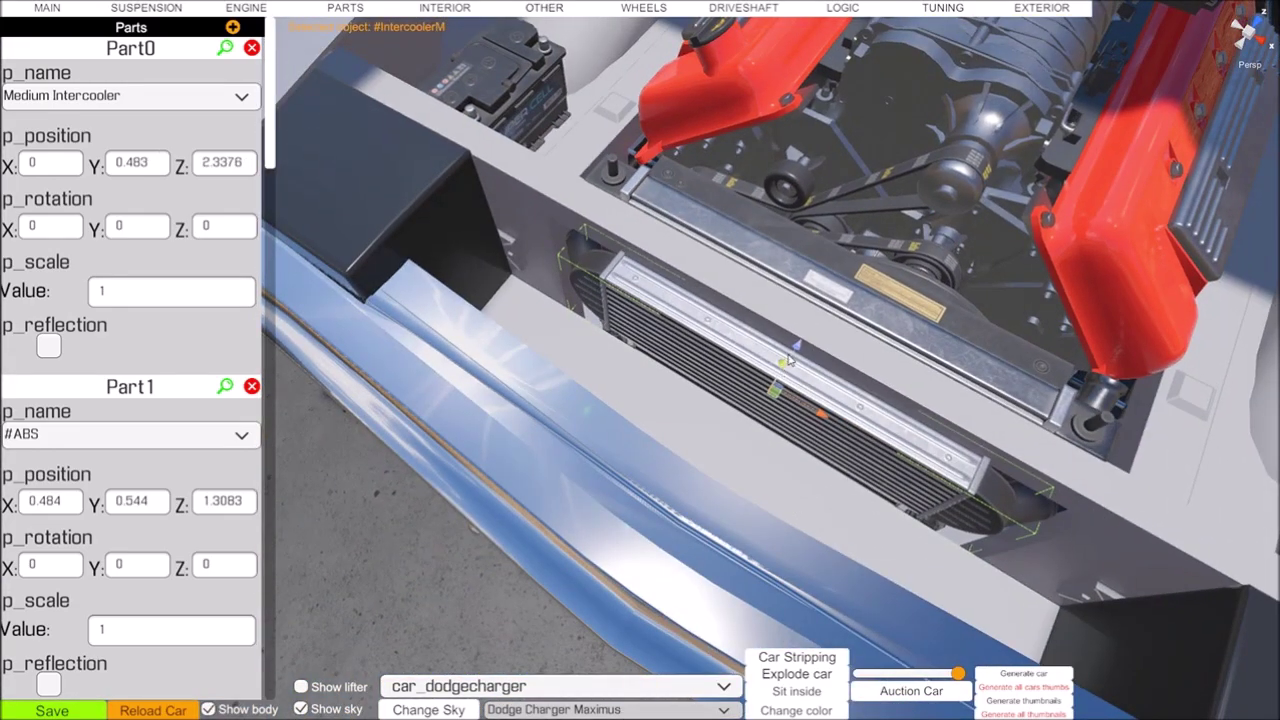
mouse_move(782, 366)
left_mouse_down()
mouse_move(772, 387)
mouse_move(778, 378)
left_mouse_up()
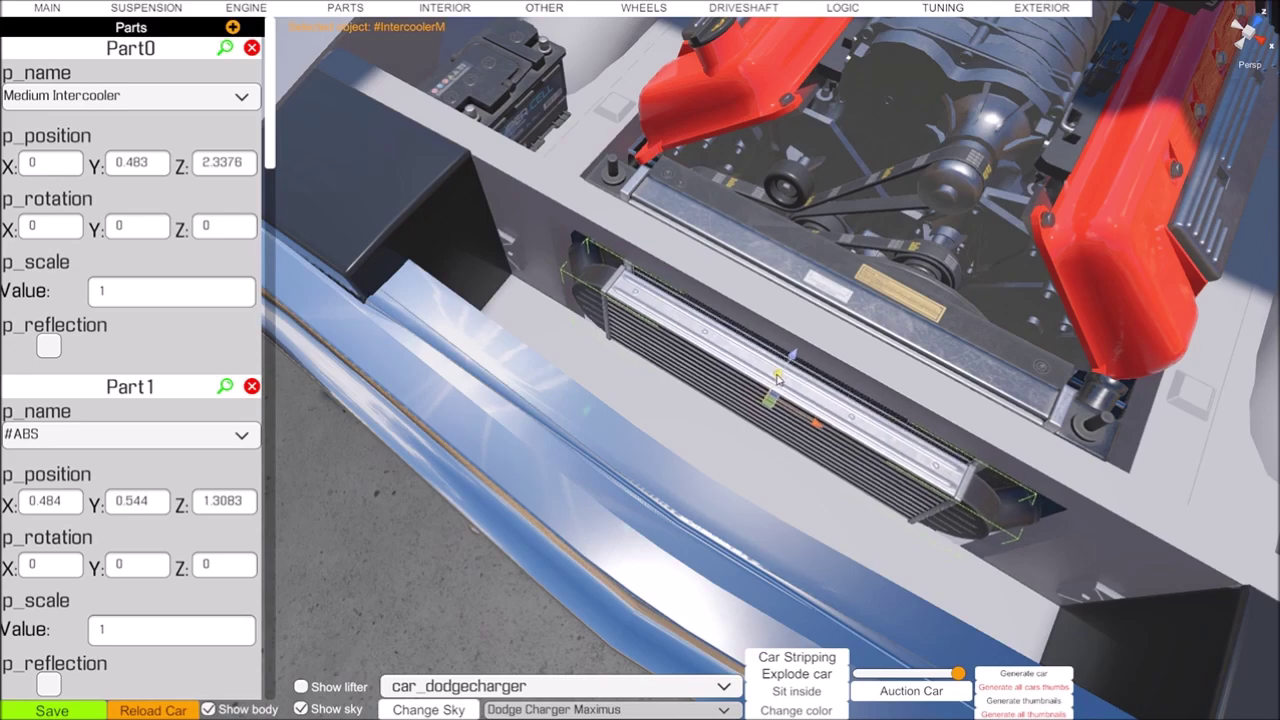
Examine the intercooler's fit from the front, from below the bumper and from above the engine bay
scroll(812, 400, "up", 5)
left_click_drag(857, 457, 942, 256, "alt")
scroll(941, 257, "down", 4)
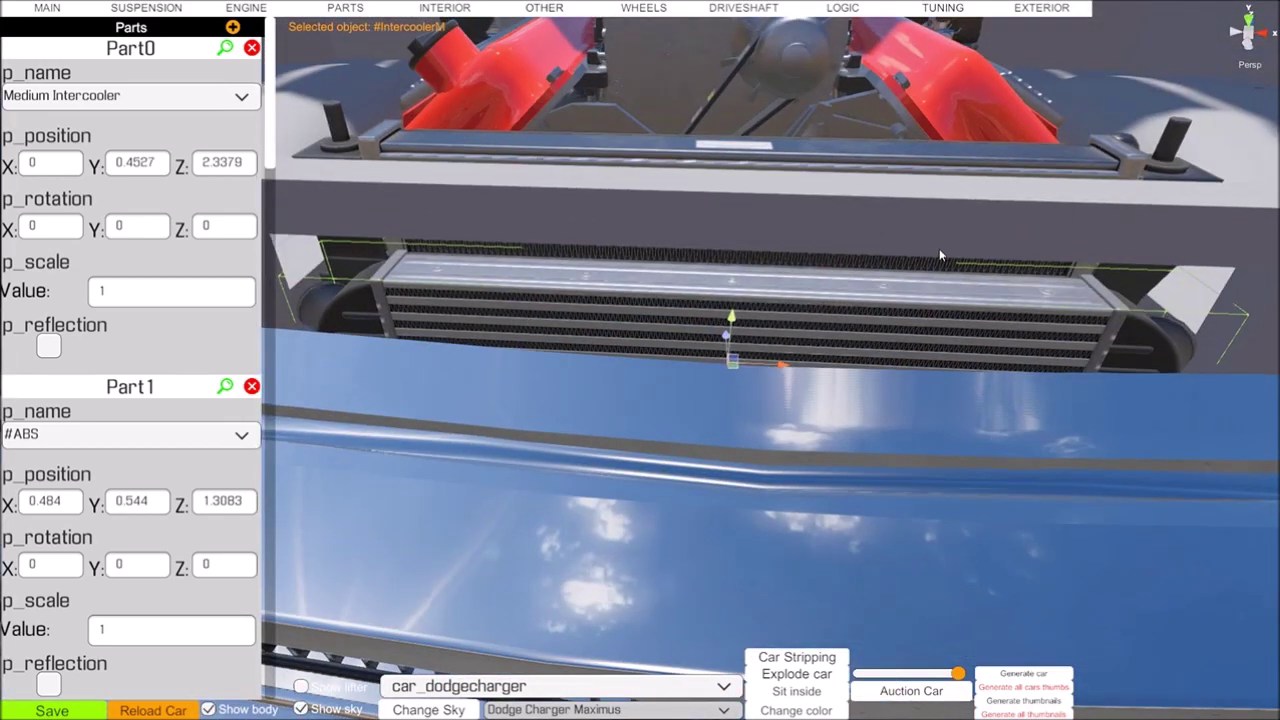
scroll(940, 257, "up", 4)
scroll(939, 257, "down", 10)
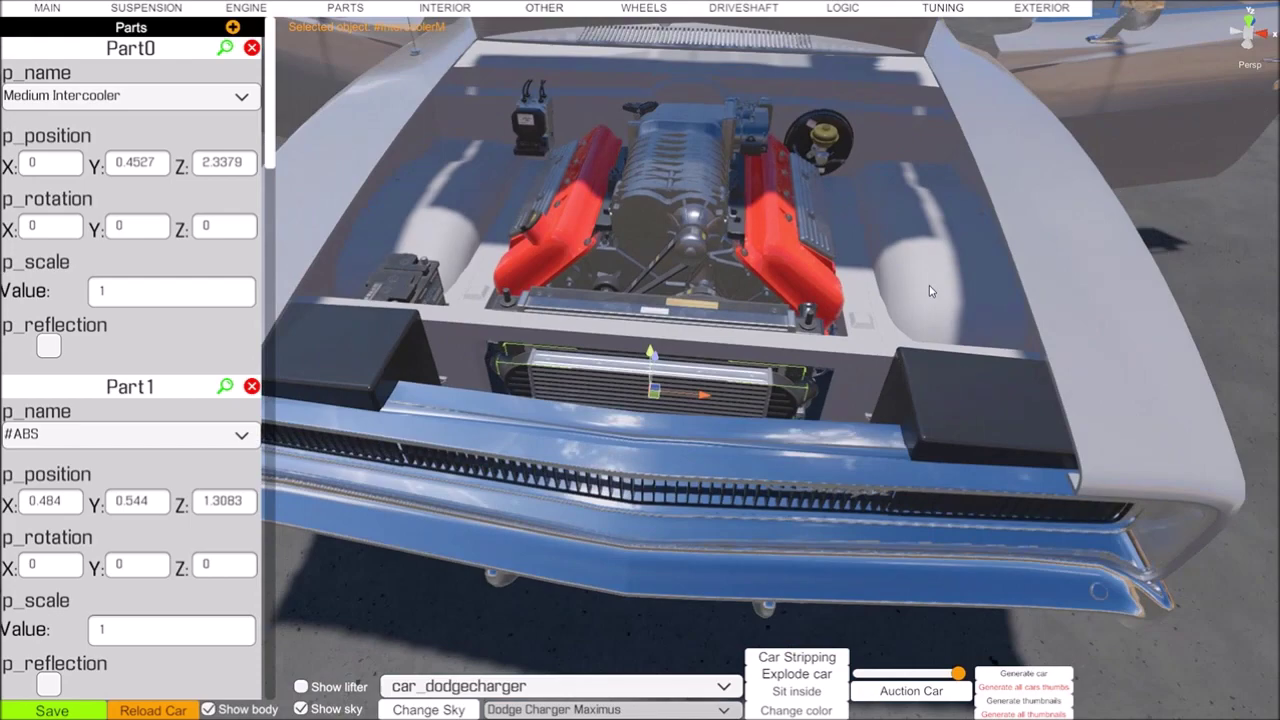
right_click_drag(929, 286, 927, 147)
left_click_drag(927, 145, 934, 130, "alt")
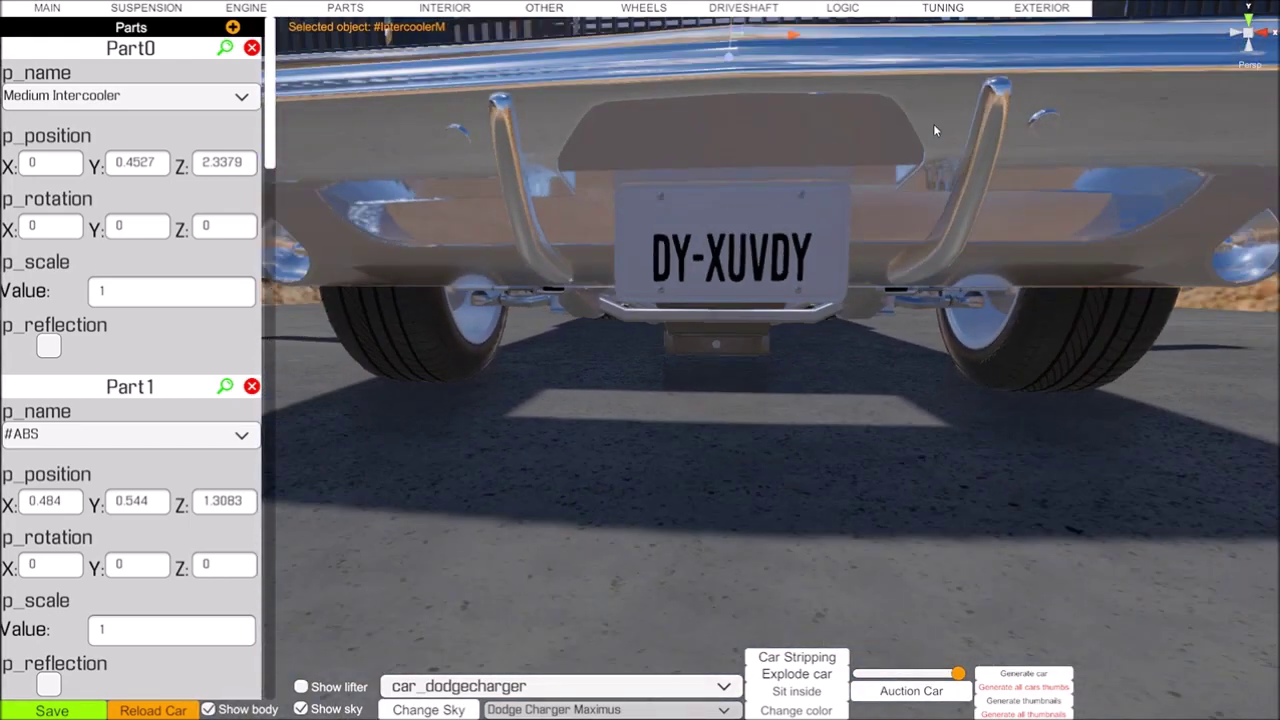
right_click_drag(934, 124, 903, 19)
left_click_drag(902, 17, 947, 84, "alt")
scroll(965, 195, "down", 4)
right_click_drag(948, 86, 697, 345)
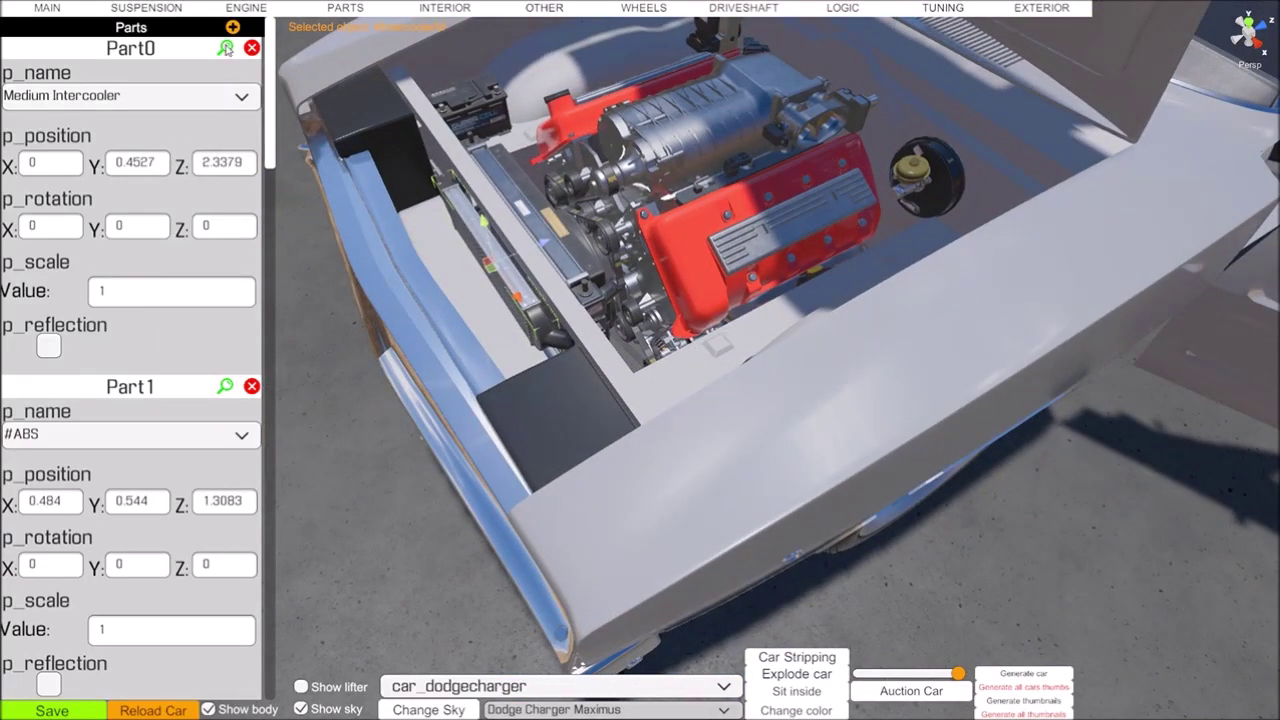
Add another part entry and set it to #AirIntake_62hemi
left_click(232, 28)
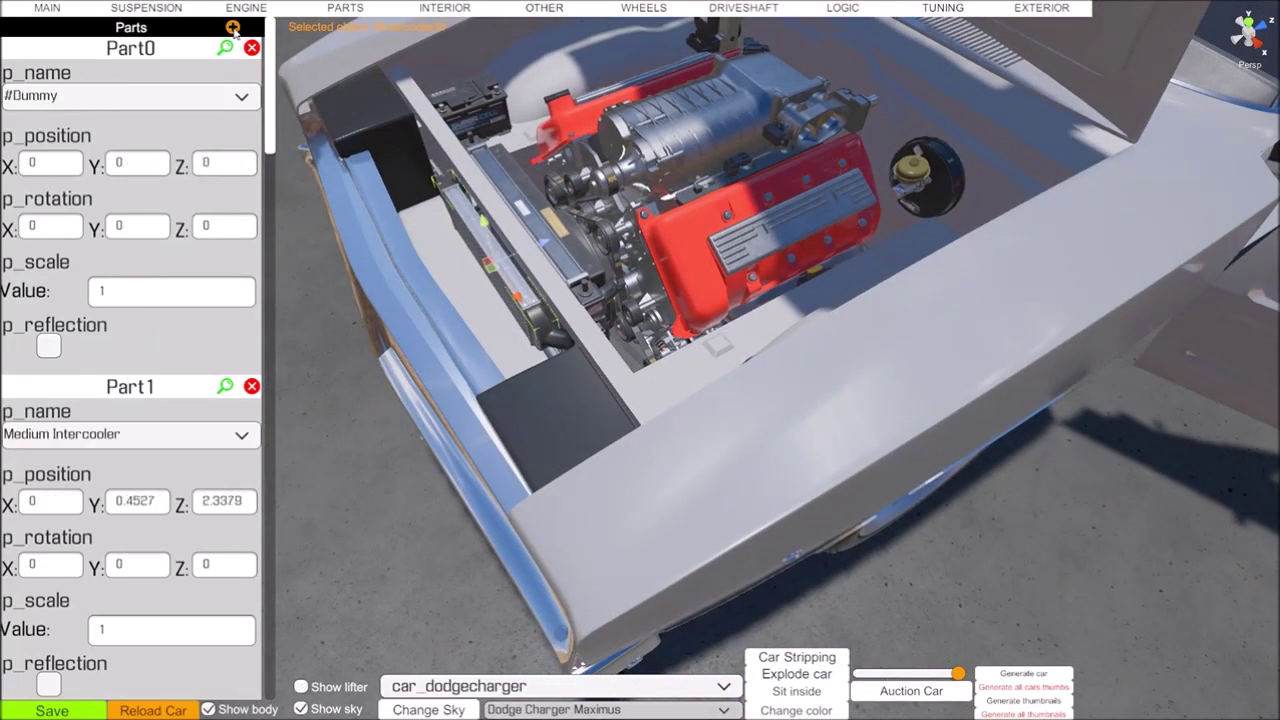
left_click(241, 98)
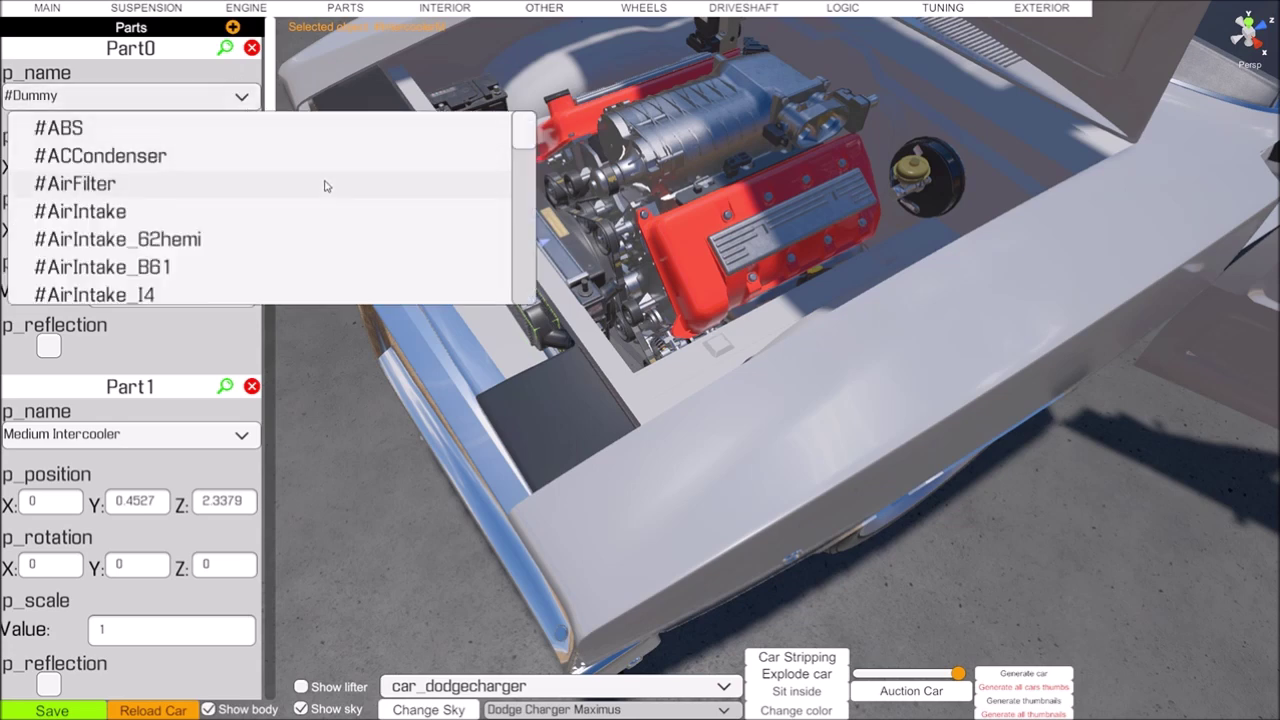
left_click(87, 245)
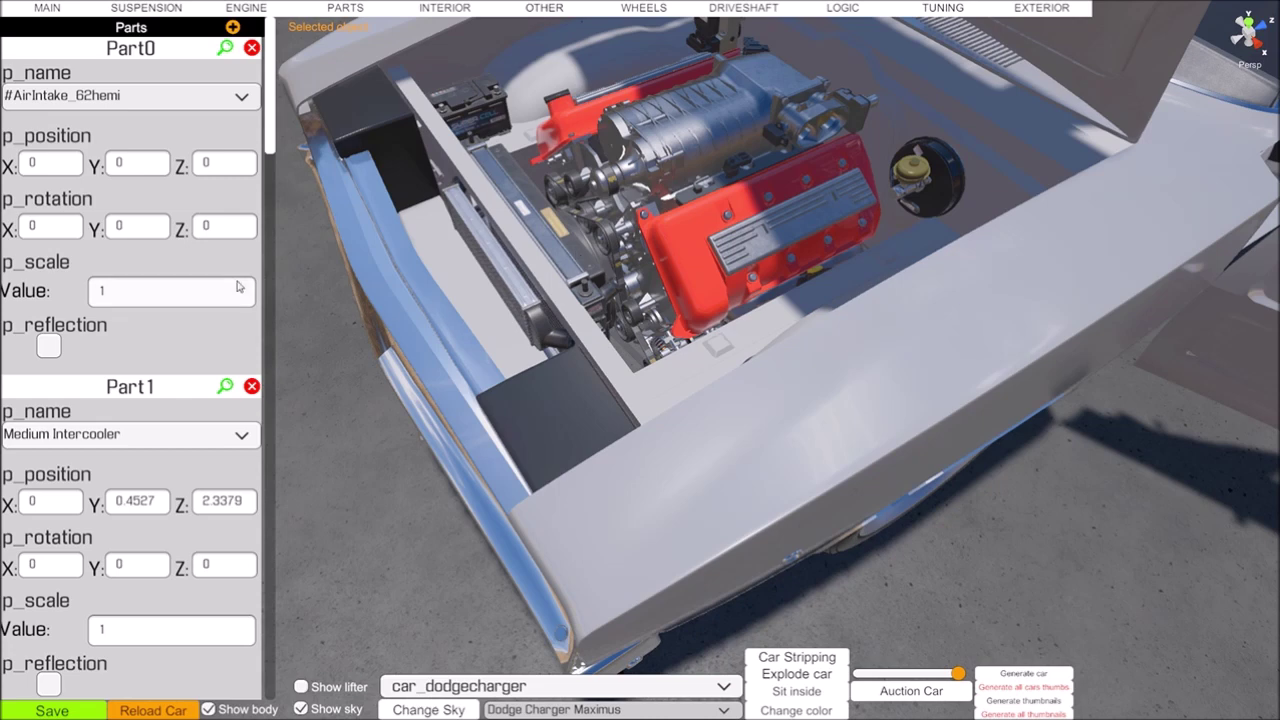
Move the air intake into the engine bay beside the engine, opposite the battery, at about X -0.4937, Y 0.6782, Z 1.9492
left_click(226, 50)
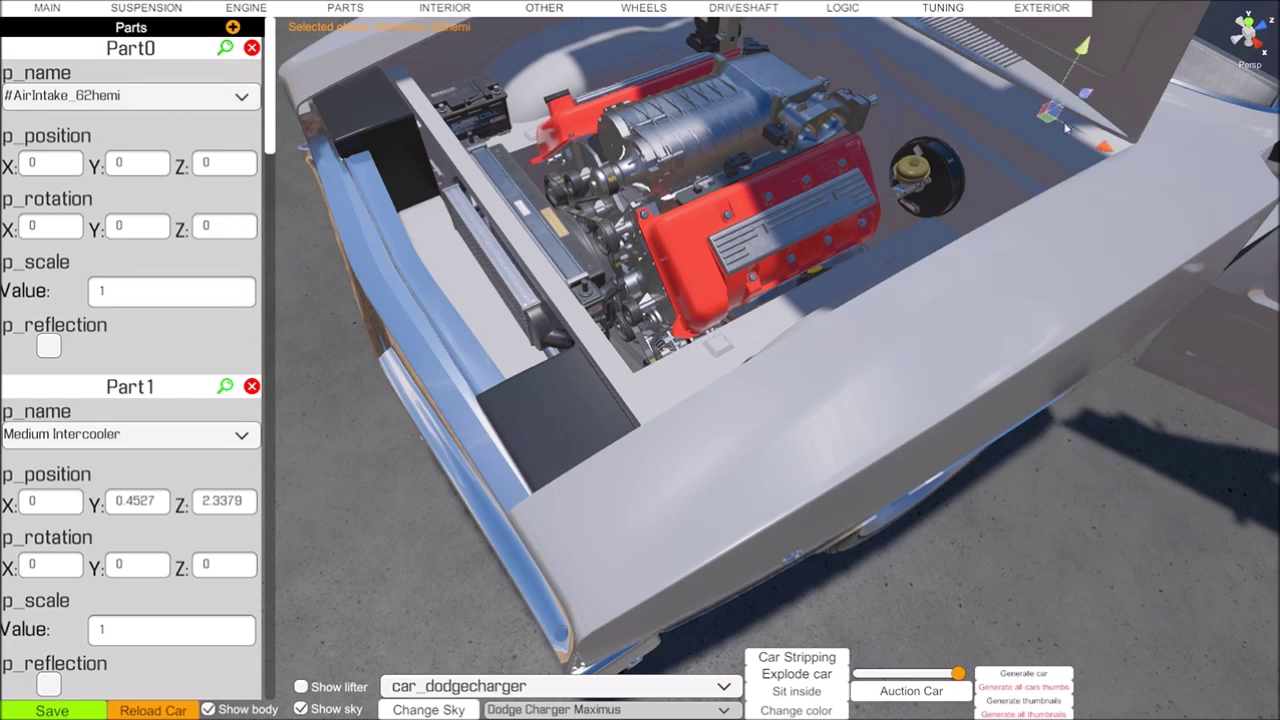
left_click_drag(1086, 95, 692, 105)
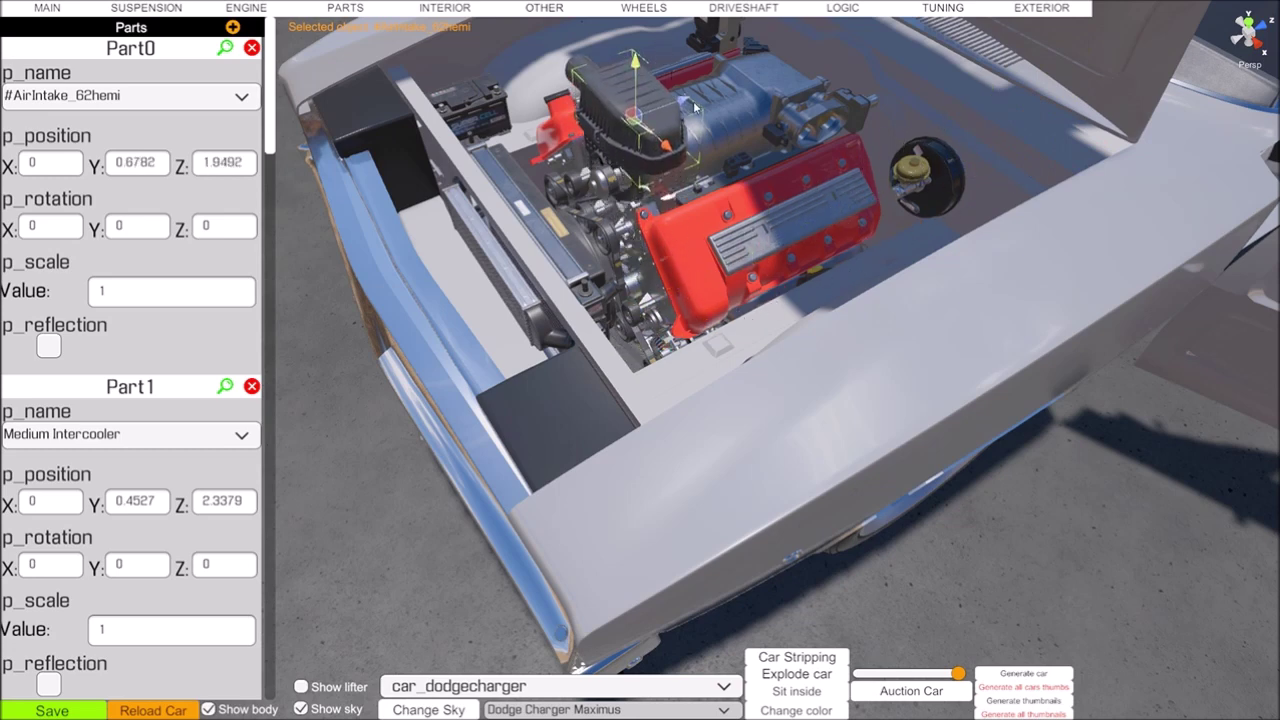
left_click_drag(670, 148, 783, 316)
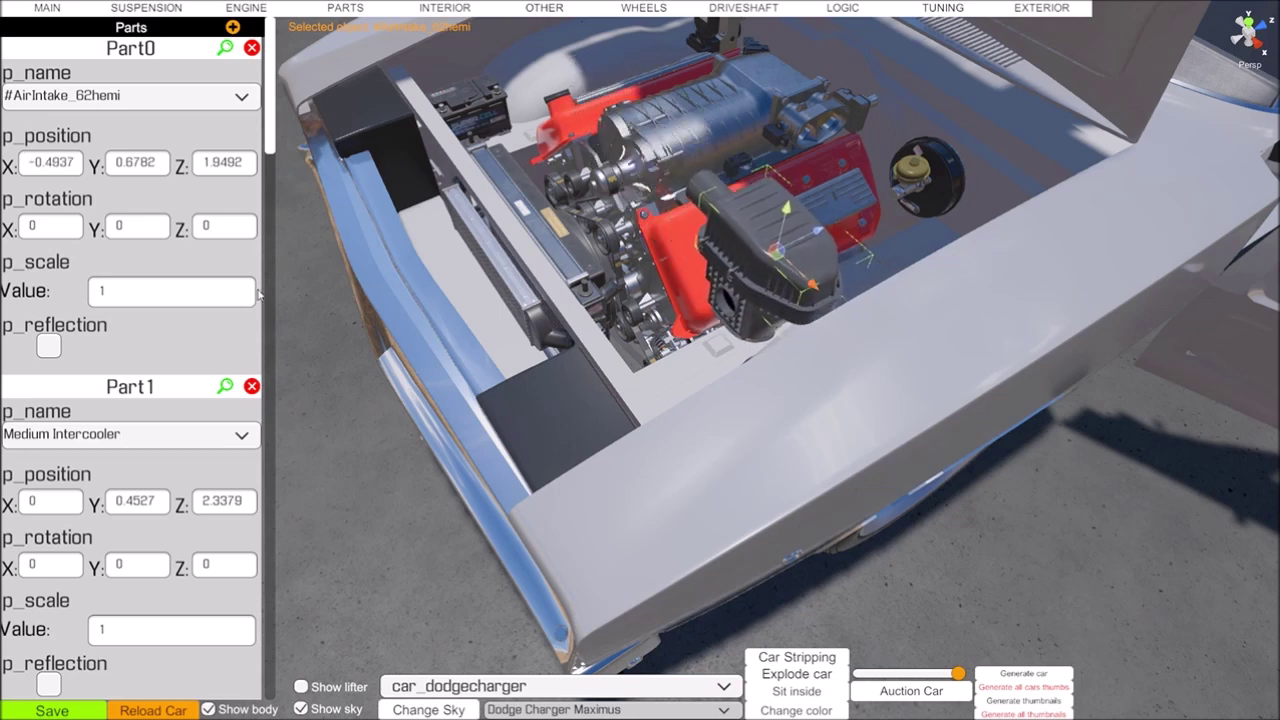
Set the air intake's Y rotation to 90 and move it down and forward to about Y 0.4726, Z 2.0732
left_click(144, 230)
type("90")
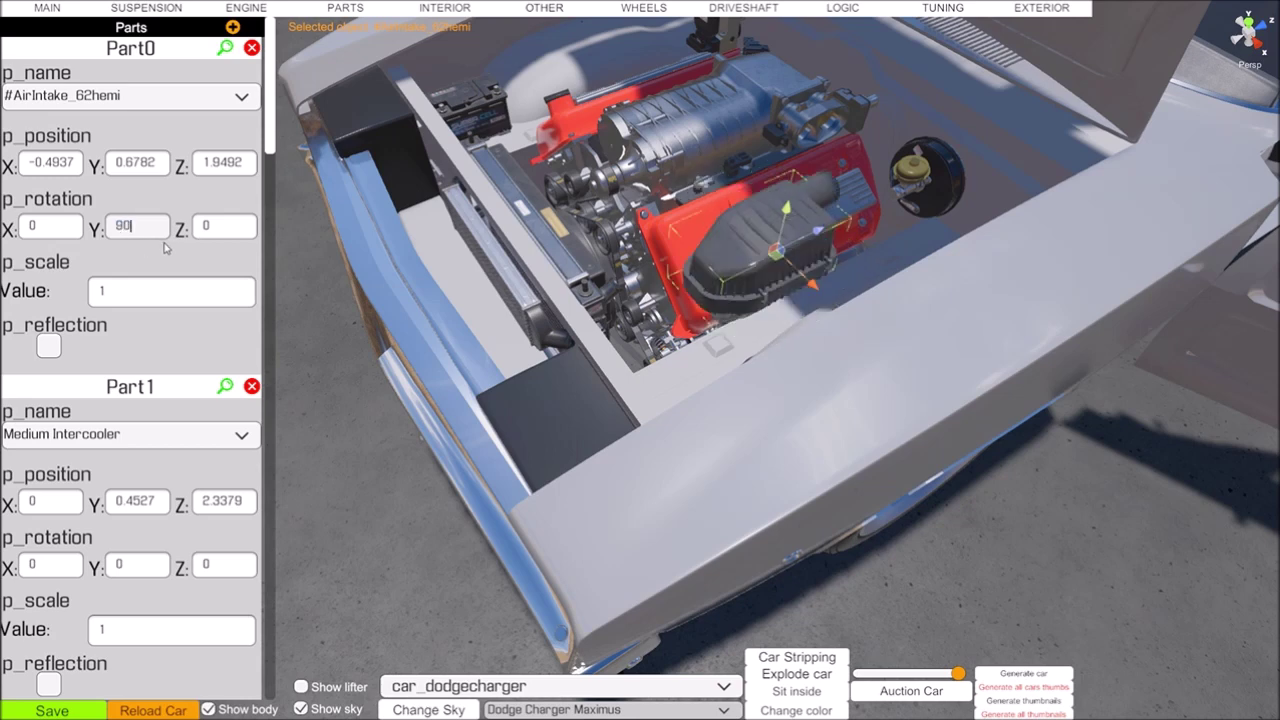
left_click_drag(820, 235, 749, 342)
Raise the air intake slightly to about Y 0.4748 and shift it outward, away from the valve cover, to about X -0.5056
scroll(745, 361, "up", 5)
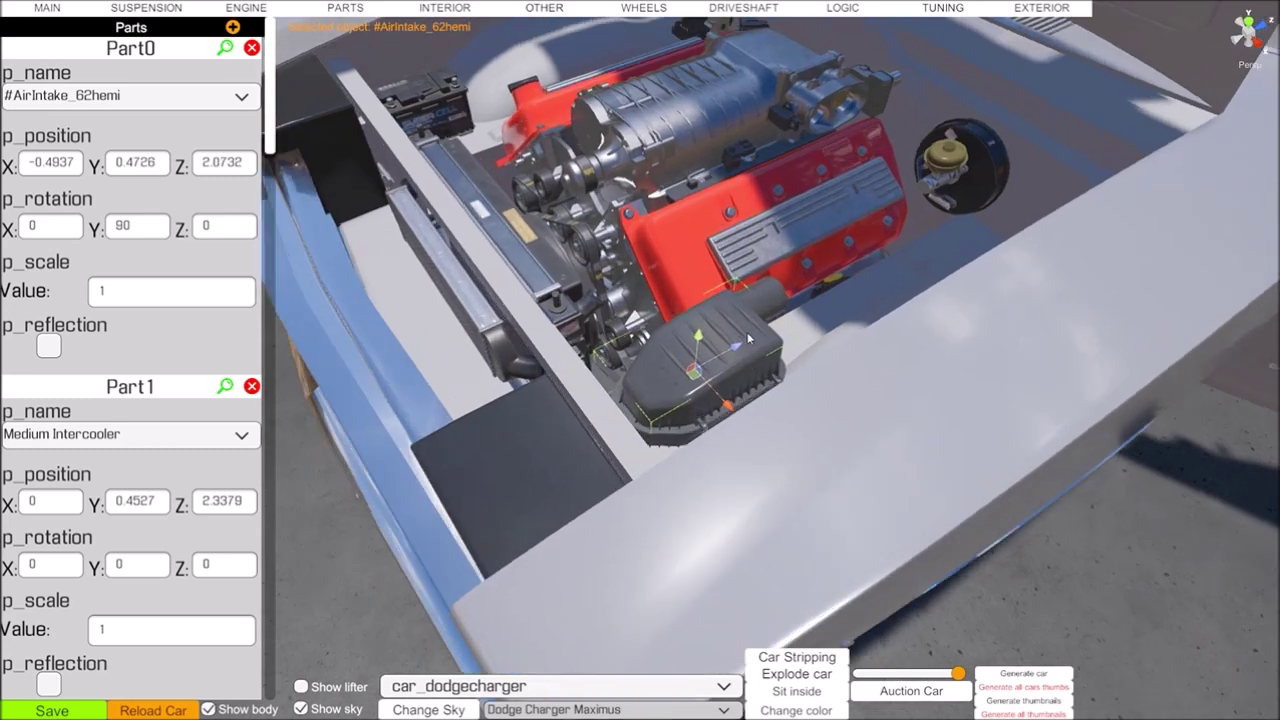
right_click_drag(774, 380, 1077, 337)
scroll(1068, 338, "down", 3)
middle_click_drag(1067, 331, 914, 284)
right_click_drag(915, 284, 921, 261)
left_click_drag(864, 198, 864, 195)
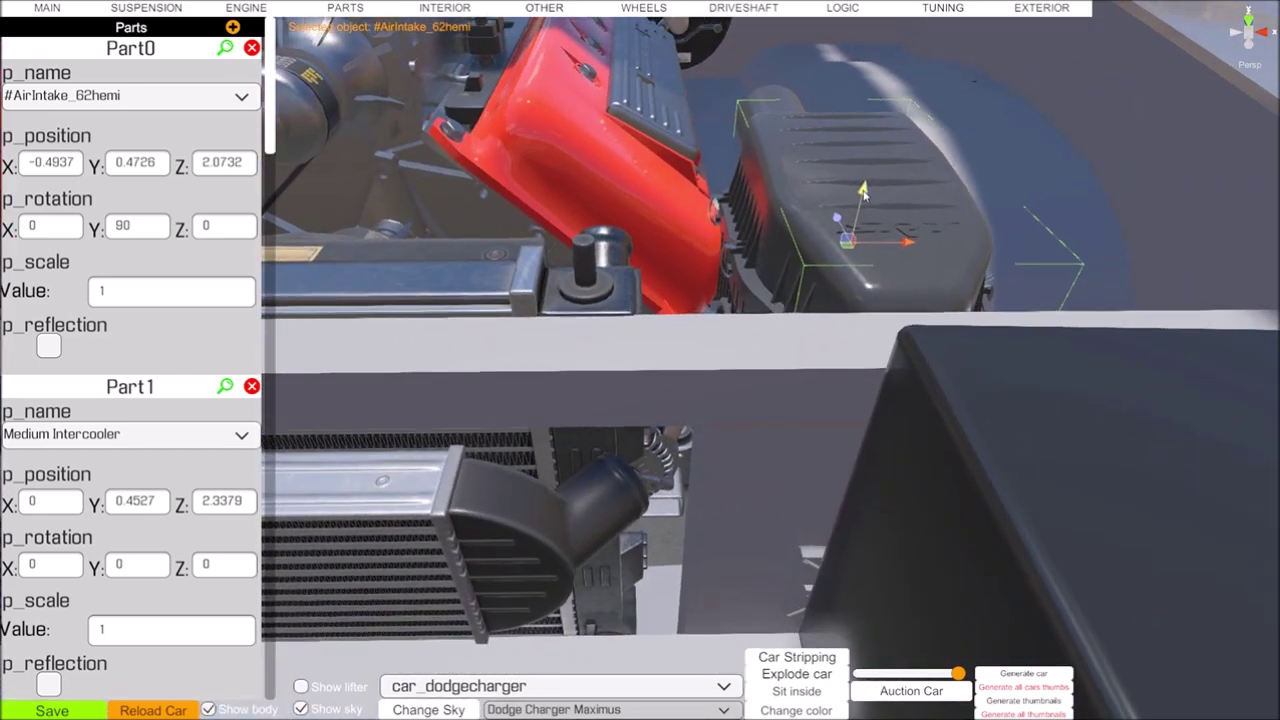
middle_click_drag(864, 198, 838, 261)
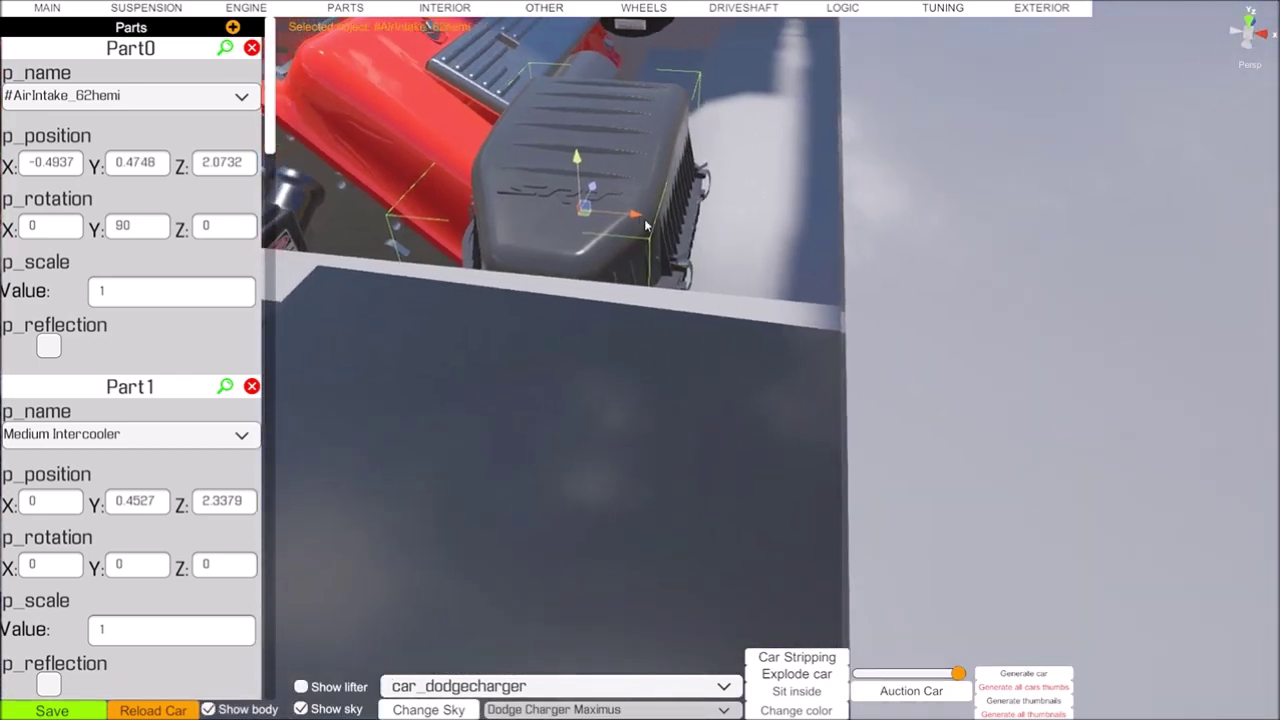
left_click_drag(636, 218, 652, 220)
middle_click_drag(652, 220, 755, 231)
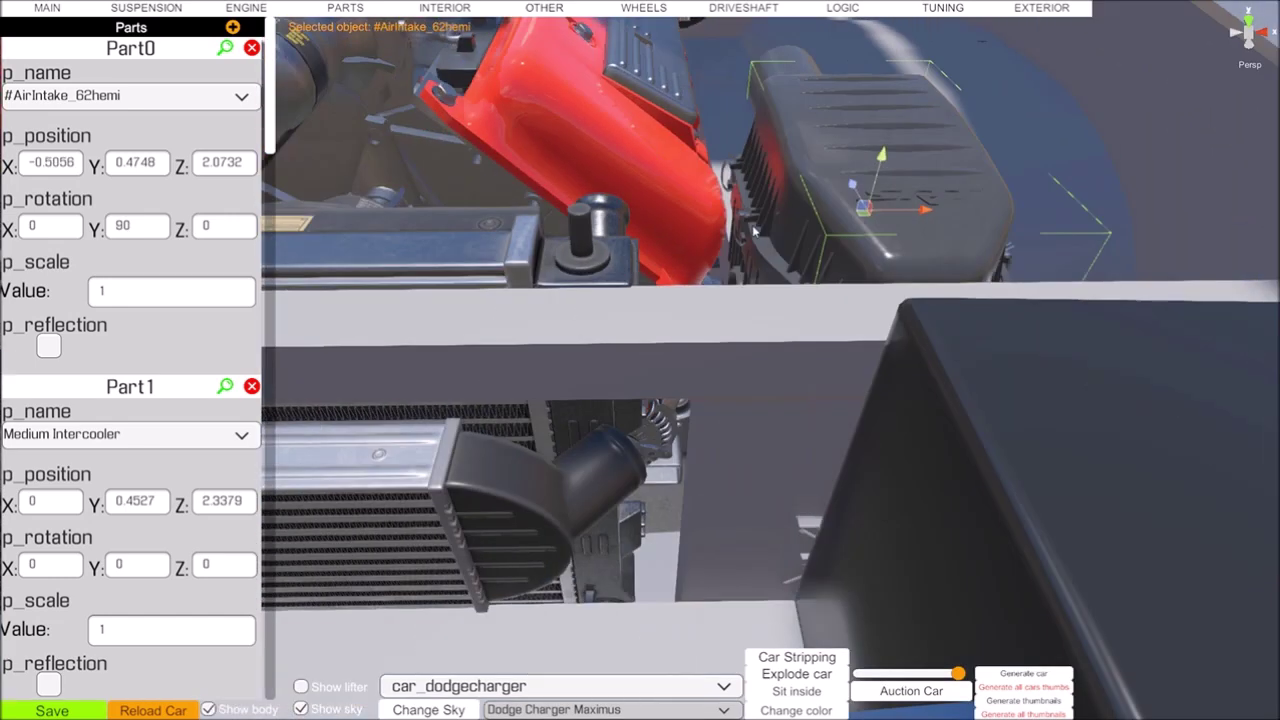
Nudge the air intake back toward the engine to about X -0.5007 and check it from the front of the car
right_click_drag(755, 231, 162, 309)
right_click_drag(557, 200, 494, 200)
middle_click_drag(493, 200, 47, 160)
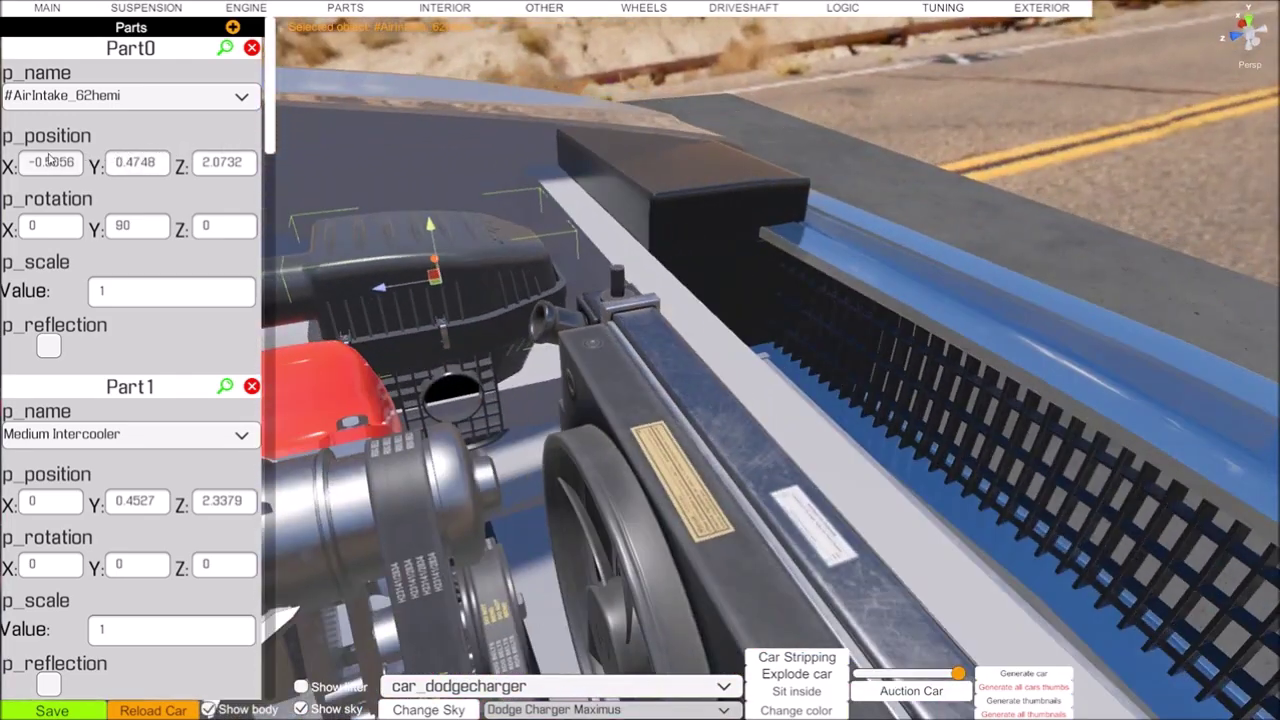
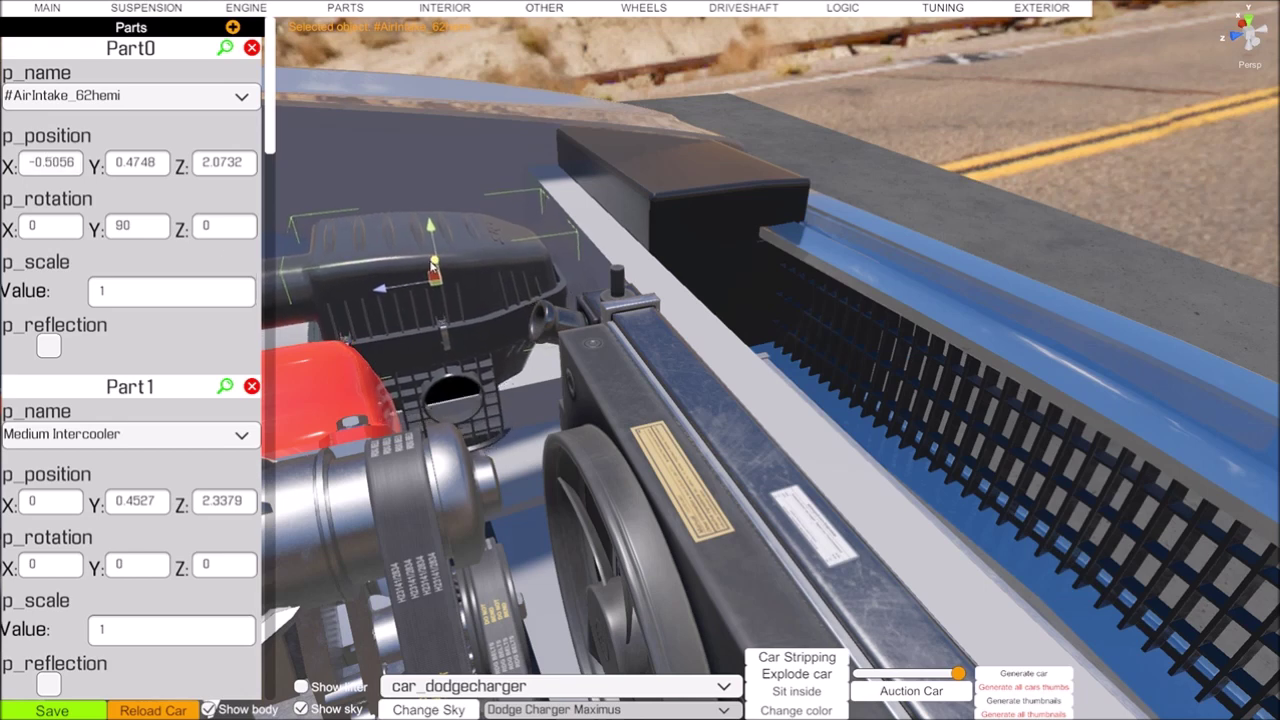
left_click_drag(433, 266, 434, 269)
middle_click_drag(434, 269, 194, 247)
right_click_drag(194, 247, 143, 246)
right_click_drag(572, 256, 413, 259)
middle_click_drag(412, 259, 451, 292)
right_click_drag(452, 299, 378, 249)
key("s")
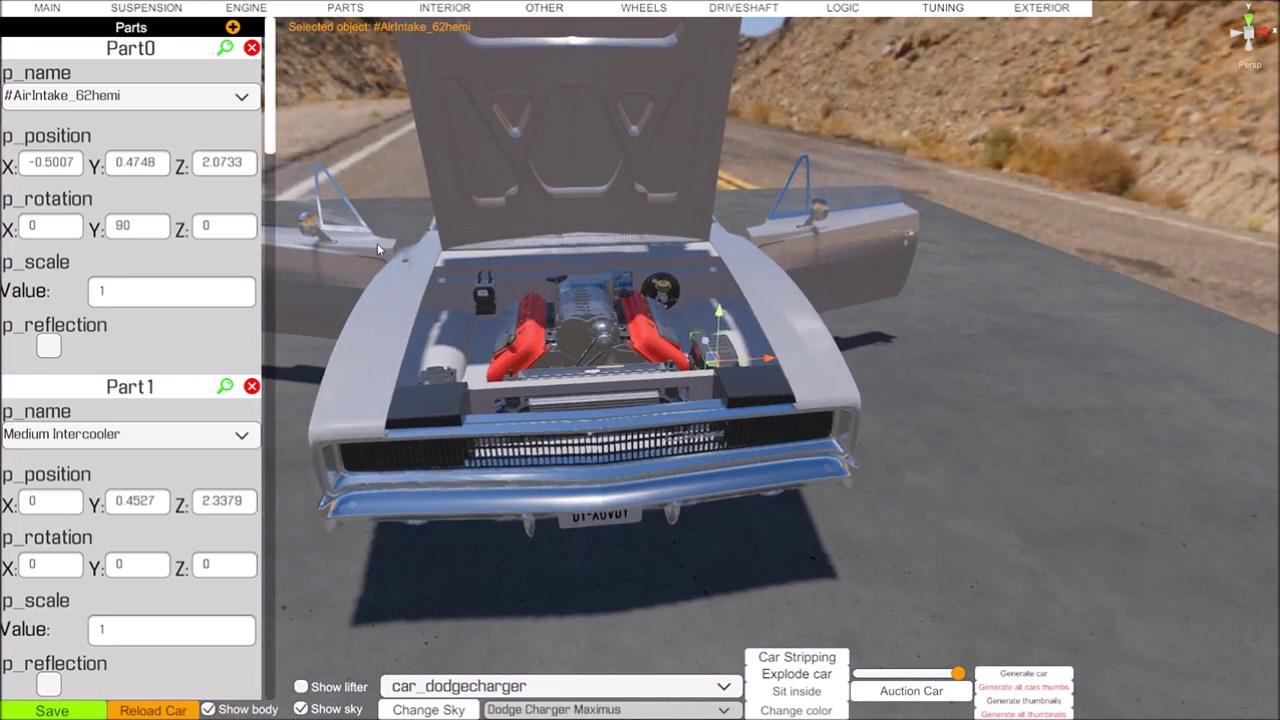
Deselect the air intake, check the engine bay from the front corner, and review the car's general settings from year to right-hand drive
left_click(872, 537)
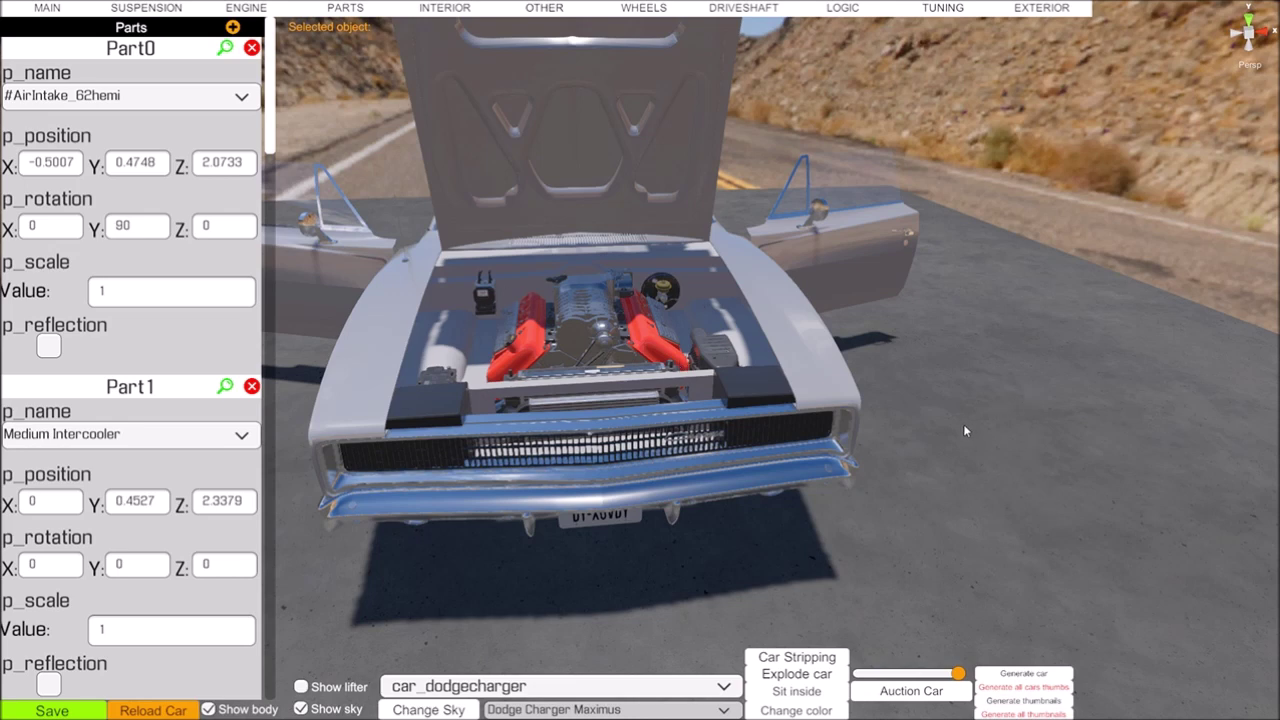
left_click_drag(779, 400, 842, 425)
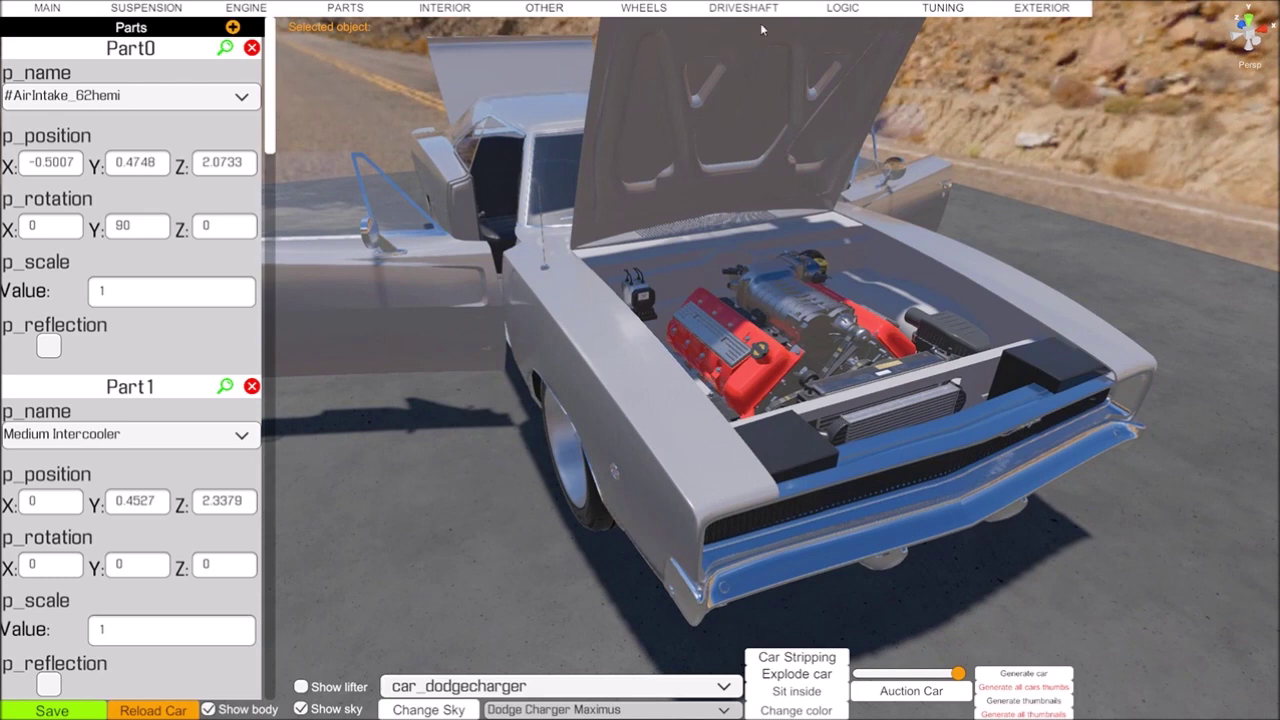
left_click(536, 12)
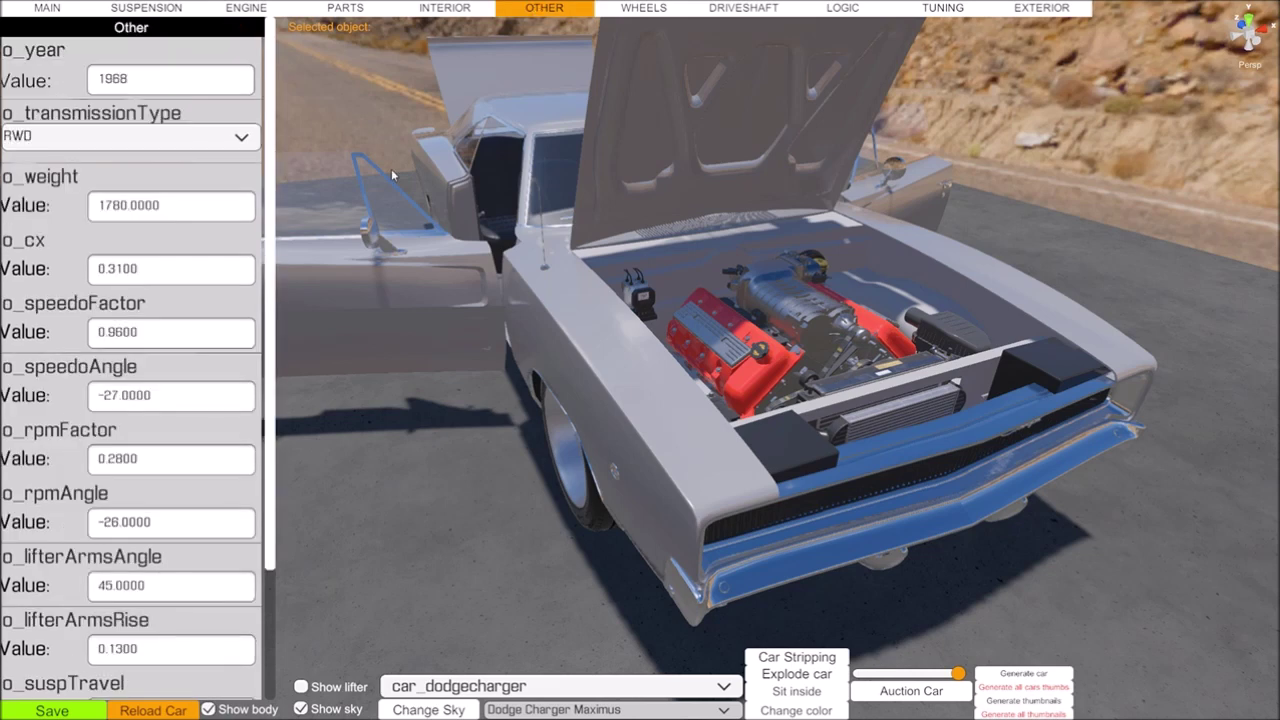
scroll(260, 285, "down", 2)
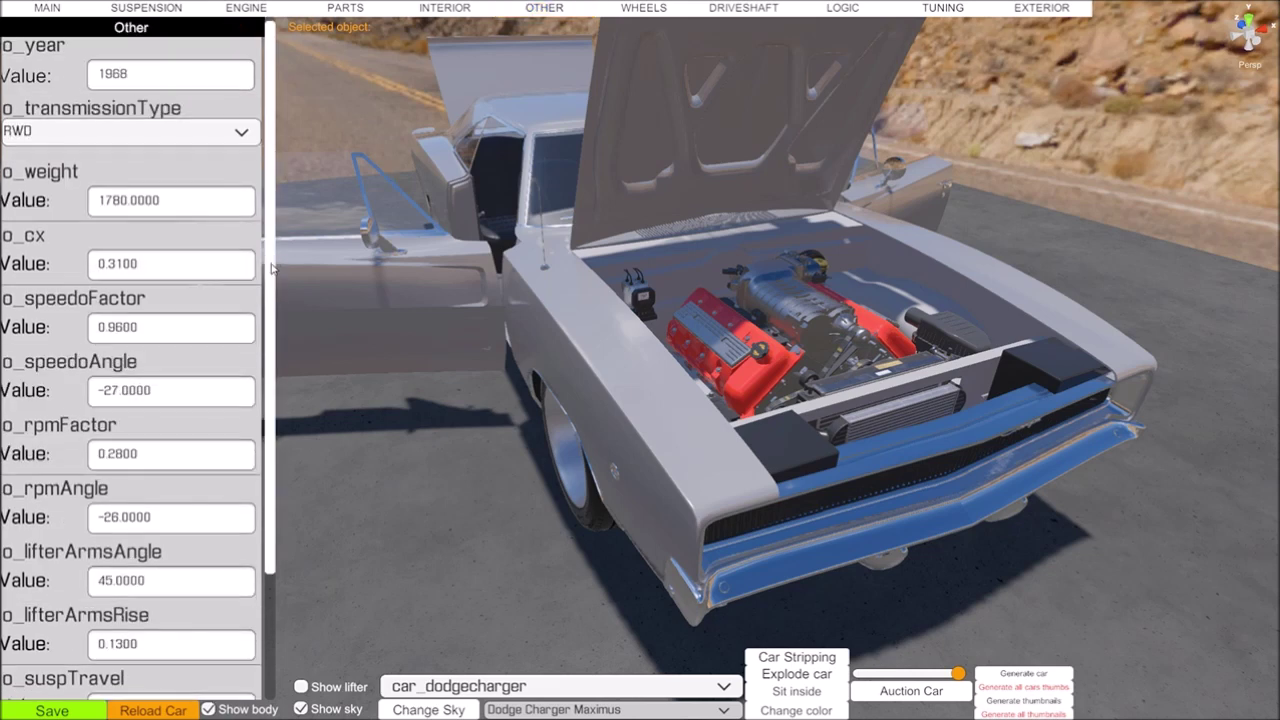
left_click_drag(270, 293, 254, 401)
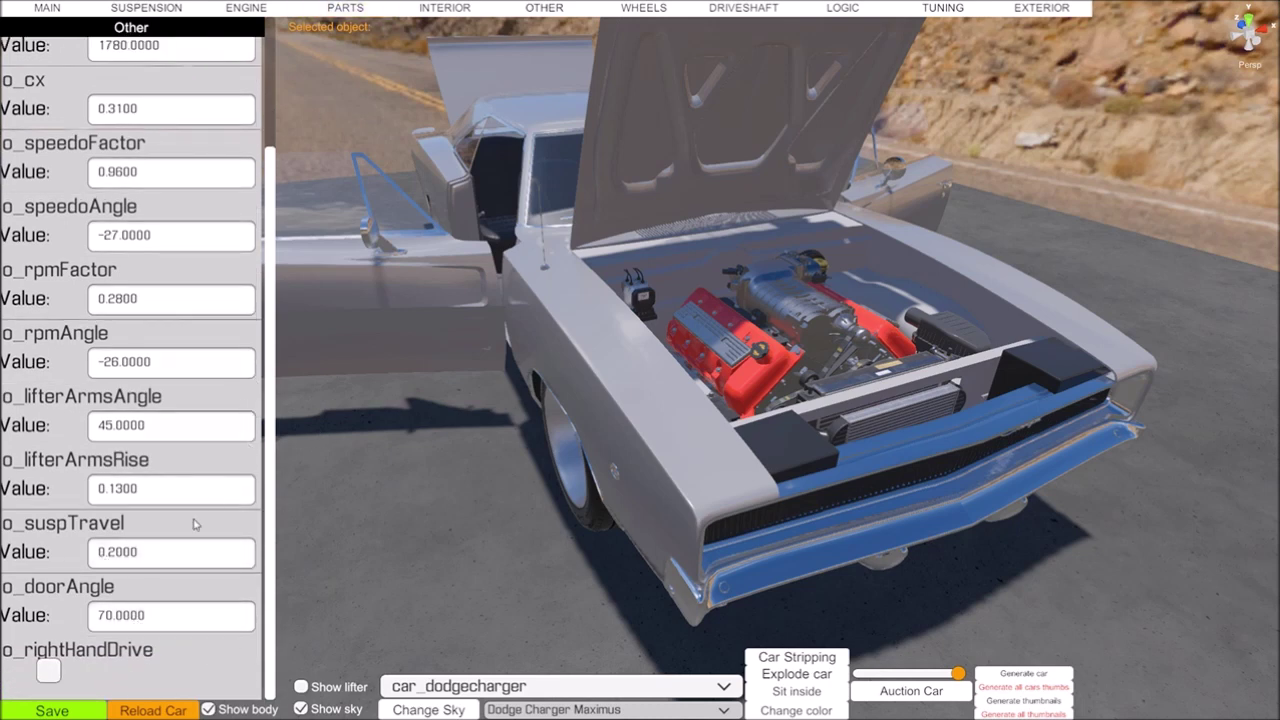
left_click_drag(278, 522, 333, 323)
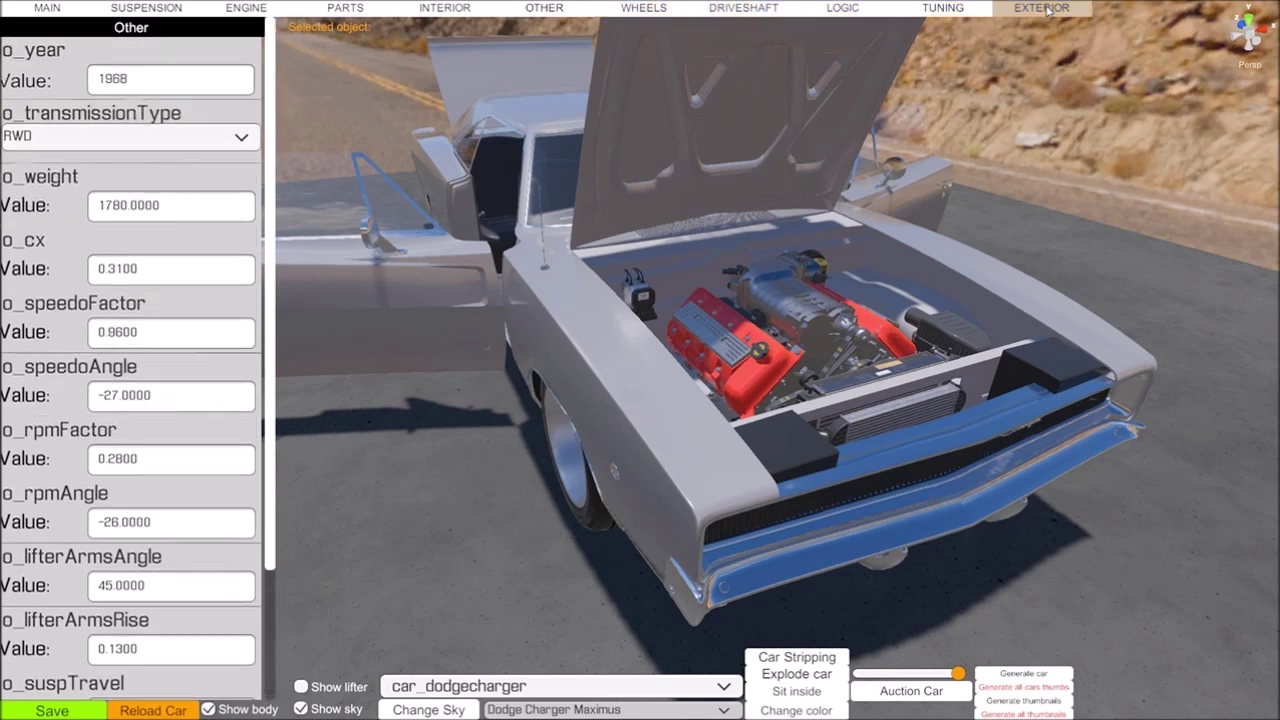
Remove the front license plate by setting its model to #Dummy
left_click(1002, 10)
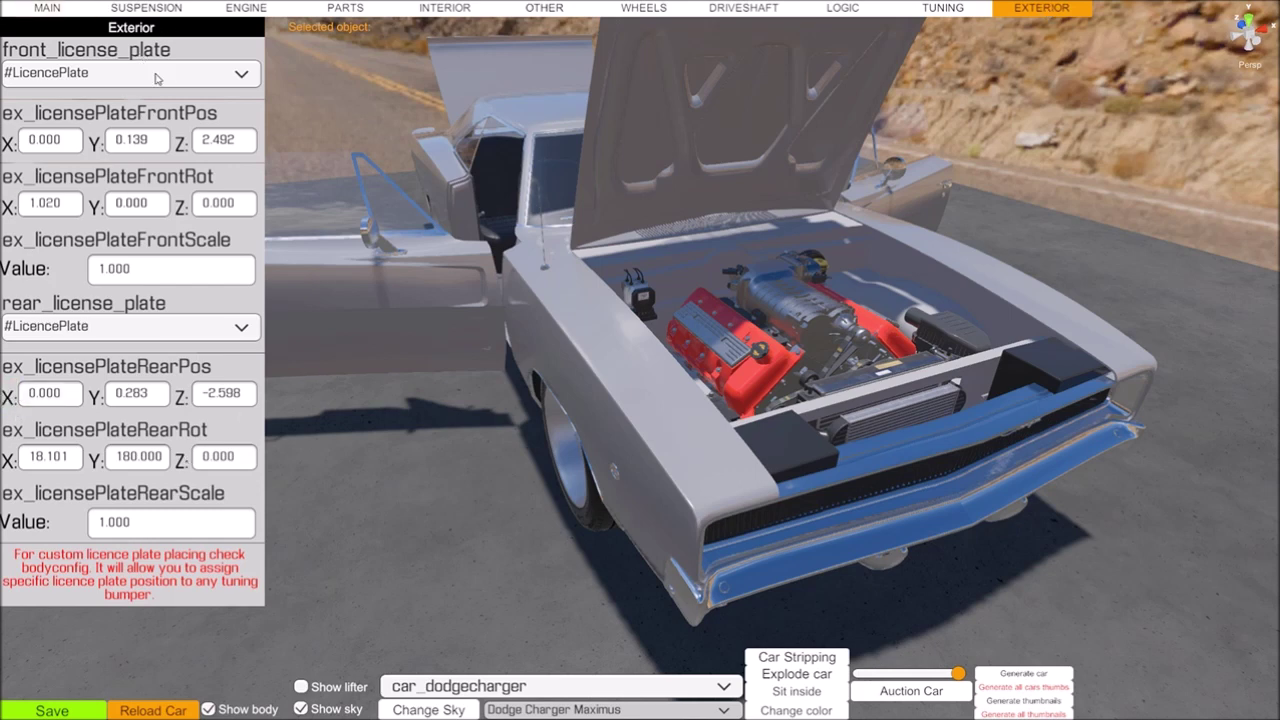
left_click(243, 76)
left_click(88, 106)
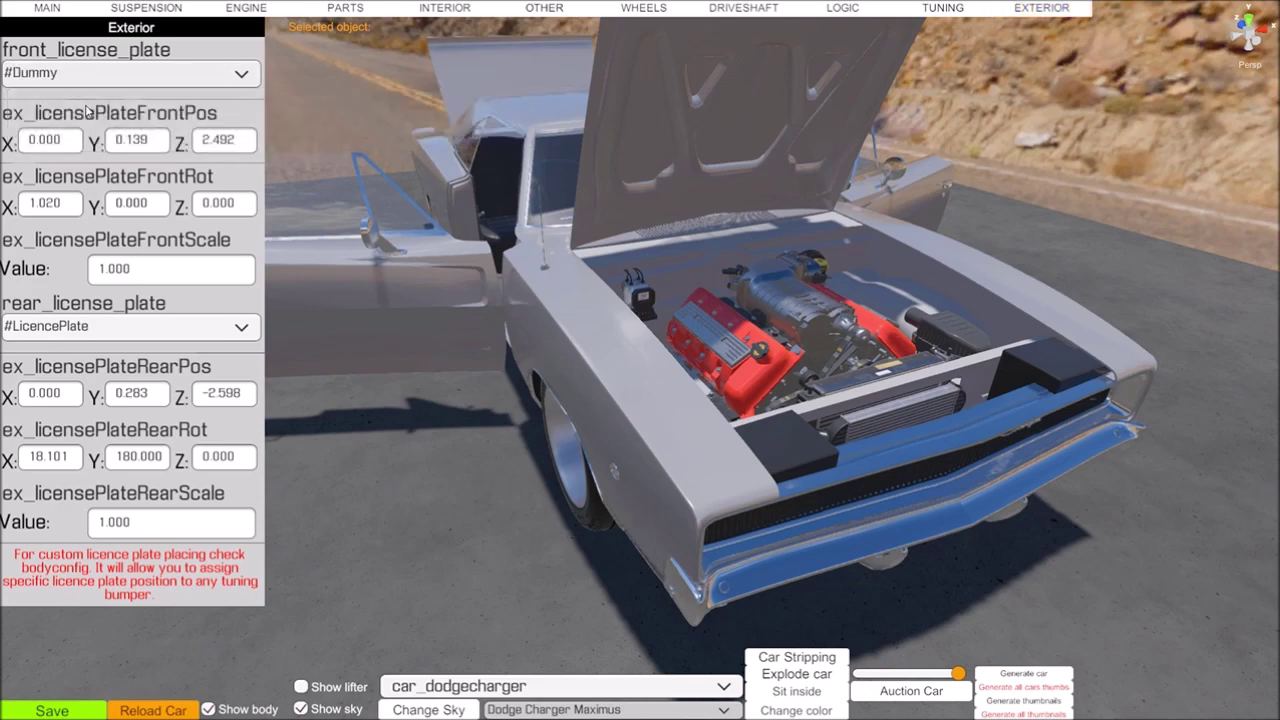
Replace the Charger's interior steering wheel with steering_wheel14, viewing the cabin through the open door
right_click_drag(398, 301, 392, 257)
key("w")
left_click_drag(391, 258, 431, 185)
right_click_drag(455, 363, 731, 385)
key("w")
left_click_drag(730, 378, 802, 403)
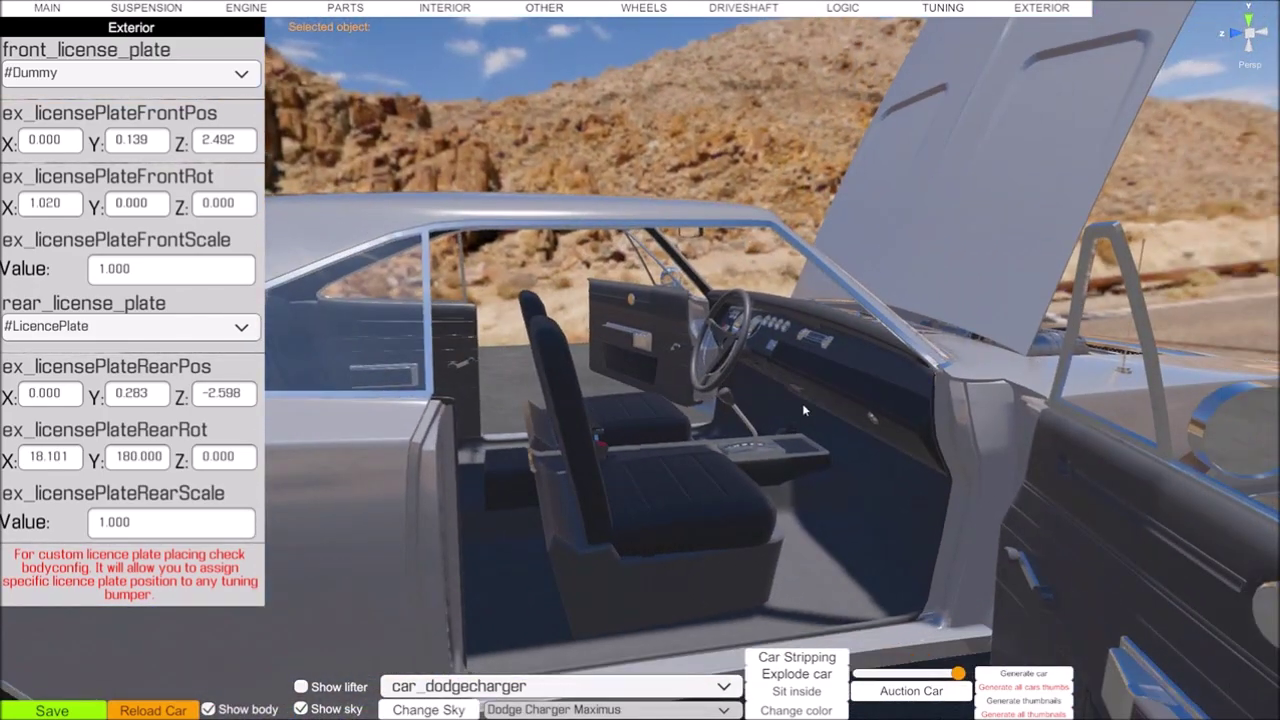
left_click(444, 8)
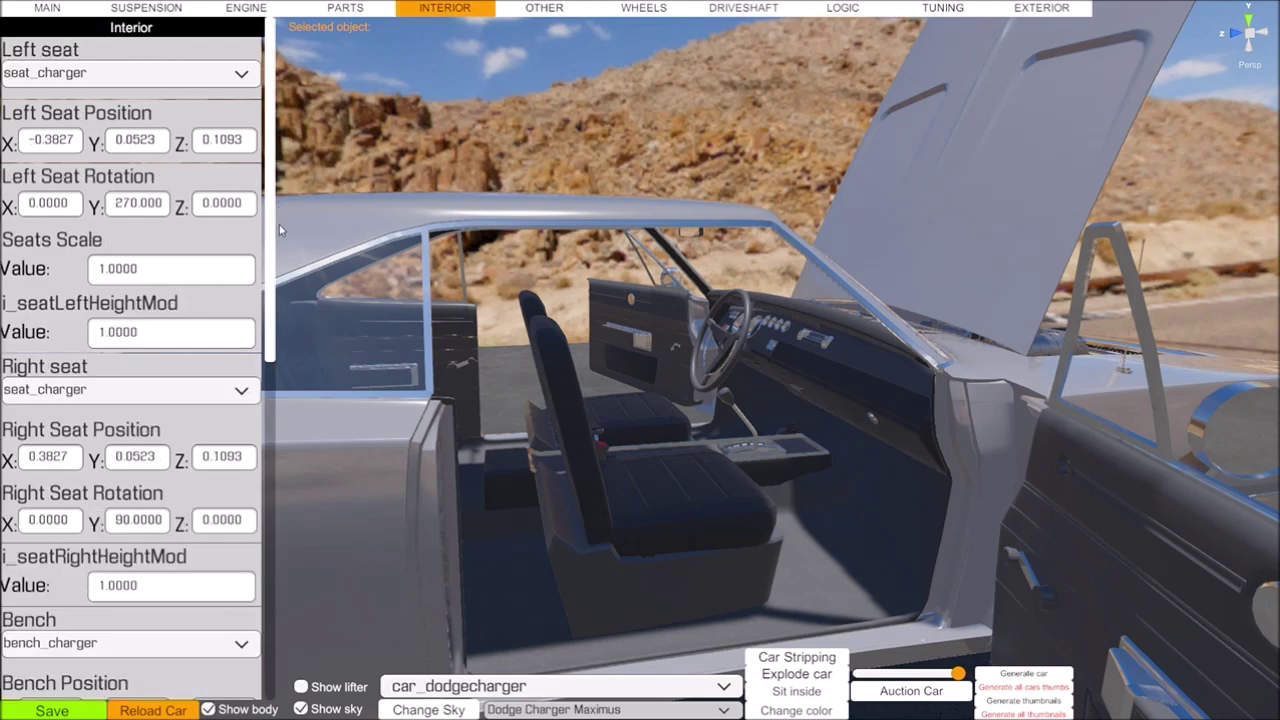
left_click_drag(273, 244, 264, 620)
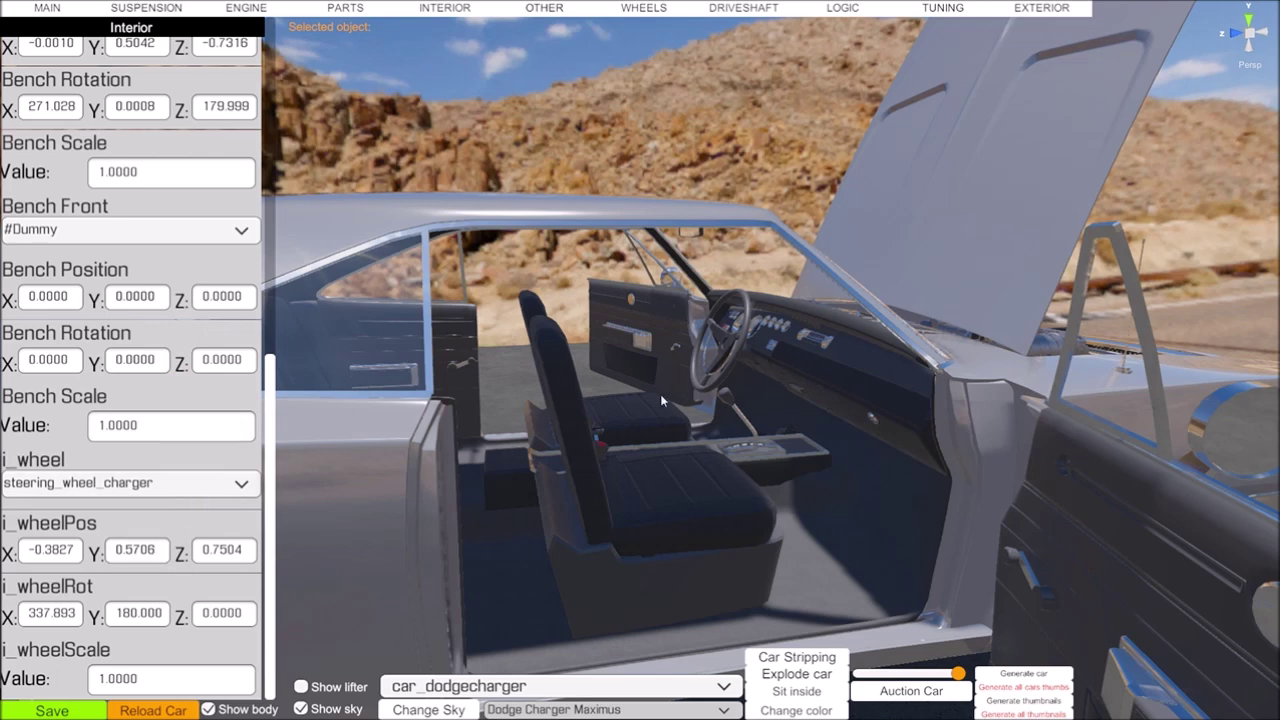
left_click(242, 487)
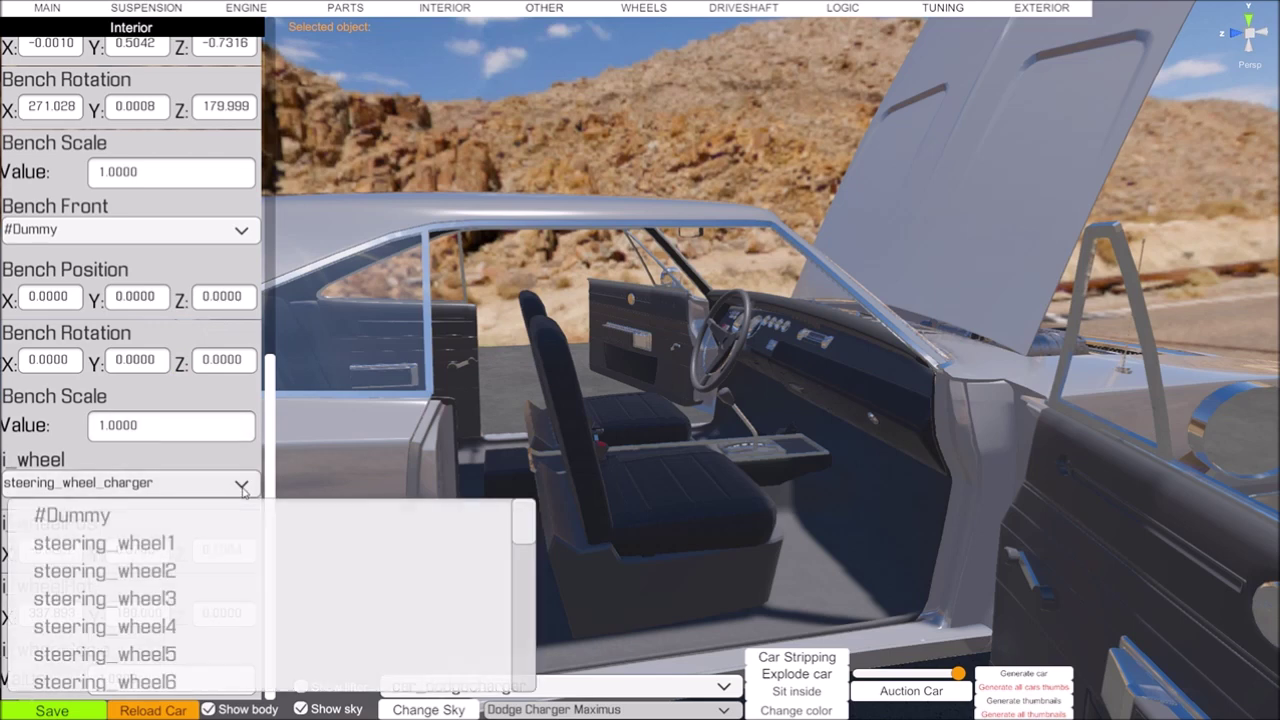
left_click_drag(525, 525, 521, 562)
left_click(206, 580)
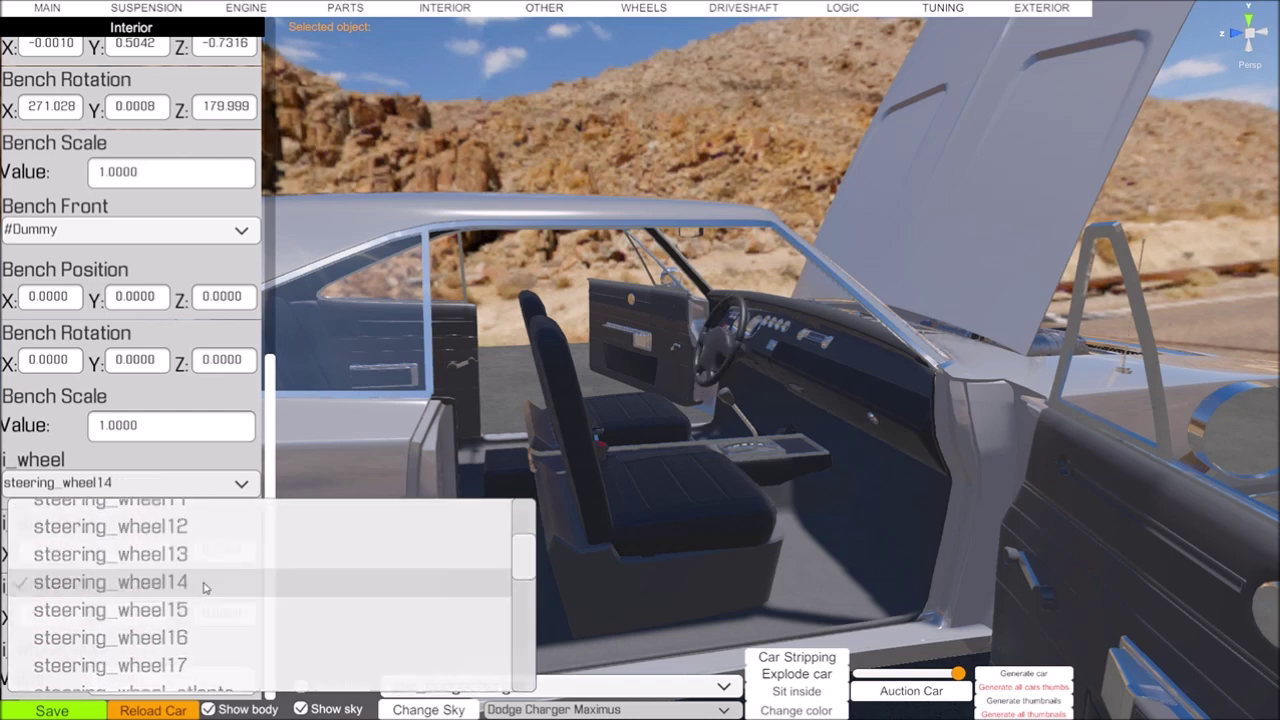
Open the list of steering wheel models again
left_click(241, 490)
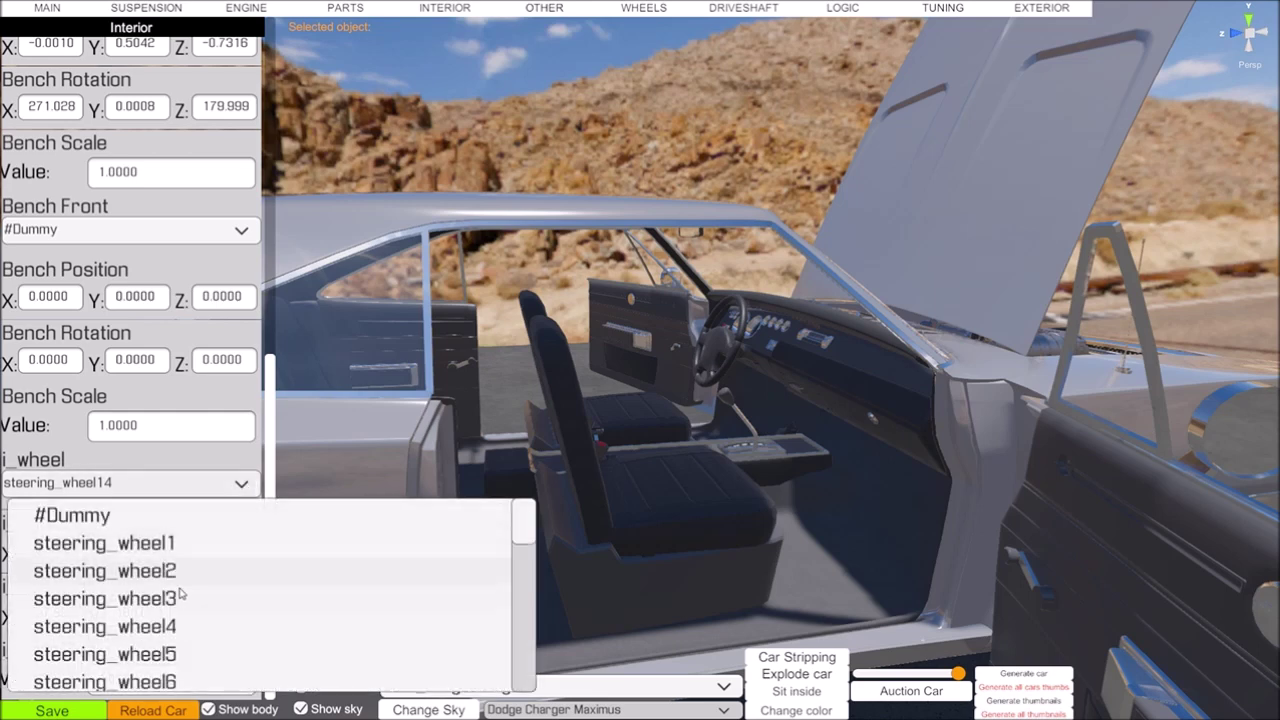
Try steering_wheel2 as the car's steering wheel, then set it to steering_wheel3
left_click(179, 567)
left_click(239, 485)
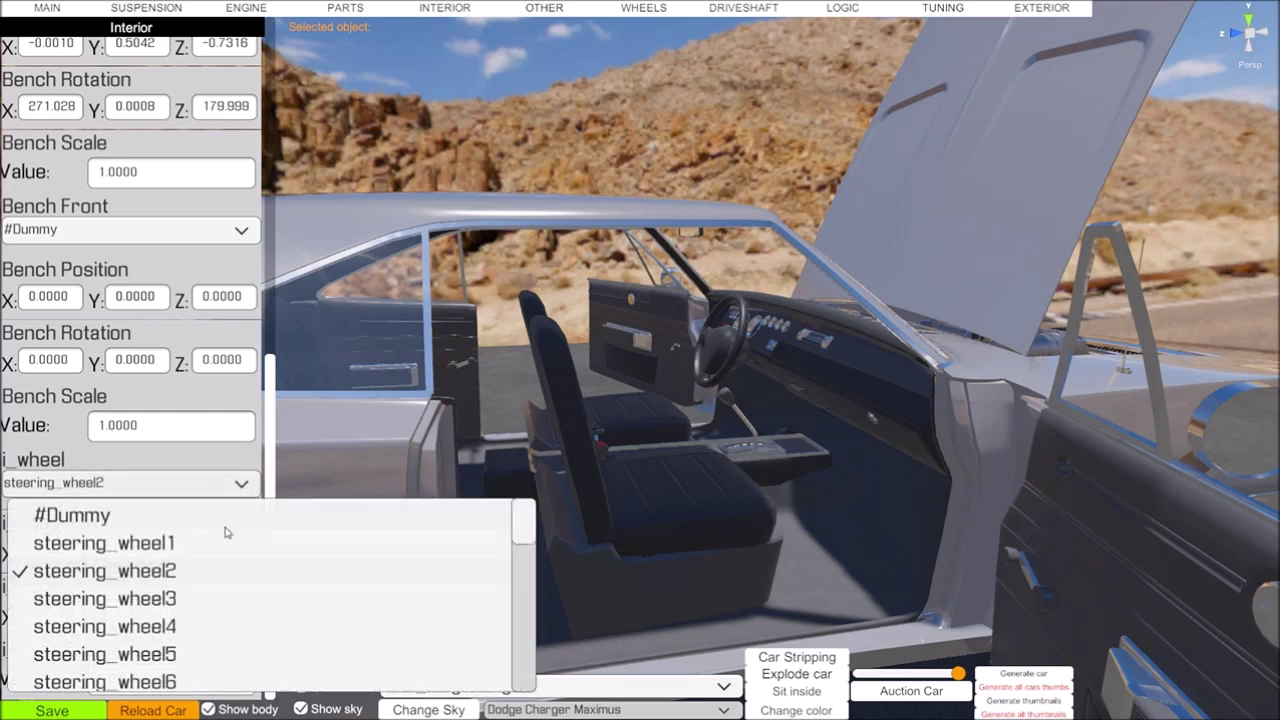
left_click(179, 599)
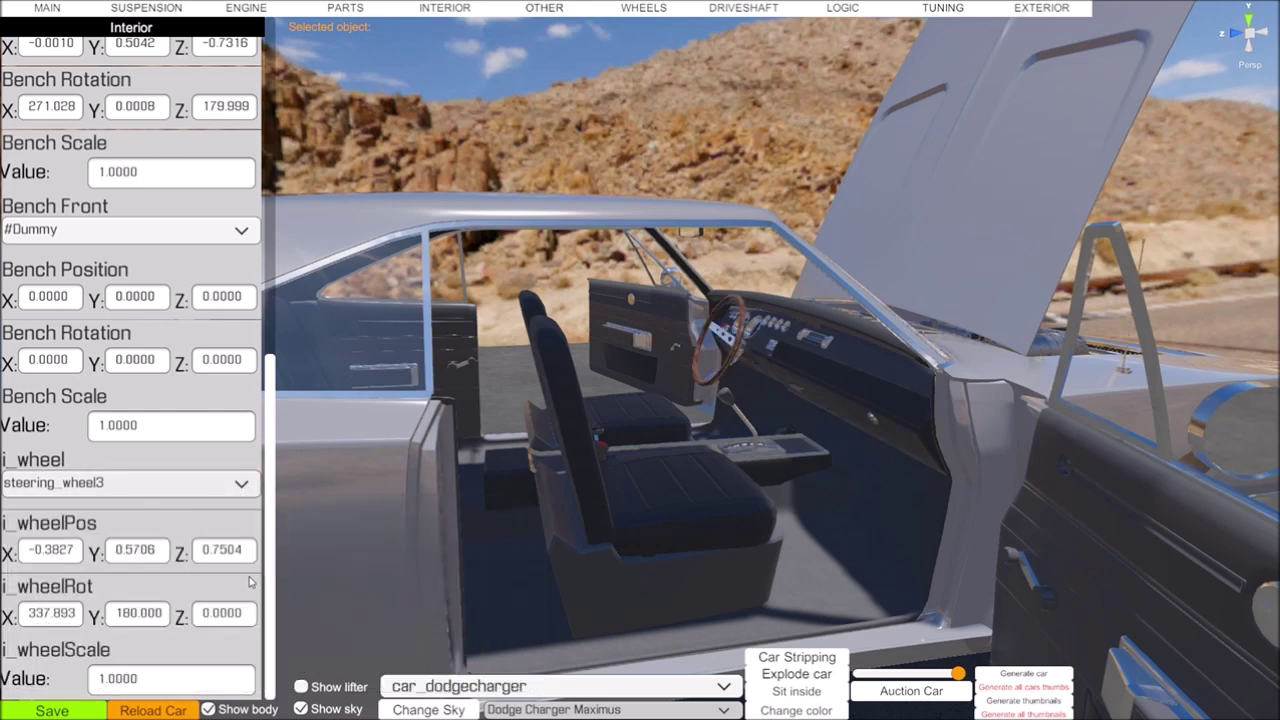
Try seat_1_leather4 and seat_6_leather4 as the left seat
key("w")
right_click_drag(633, 506, 702, 502)
scroll(702, 510, "down", 6)
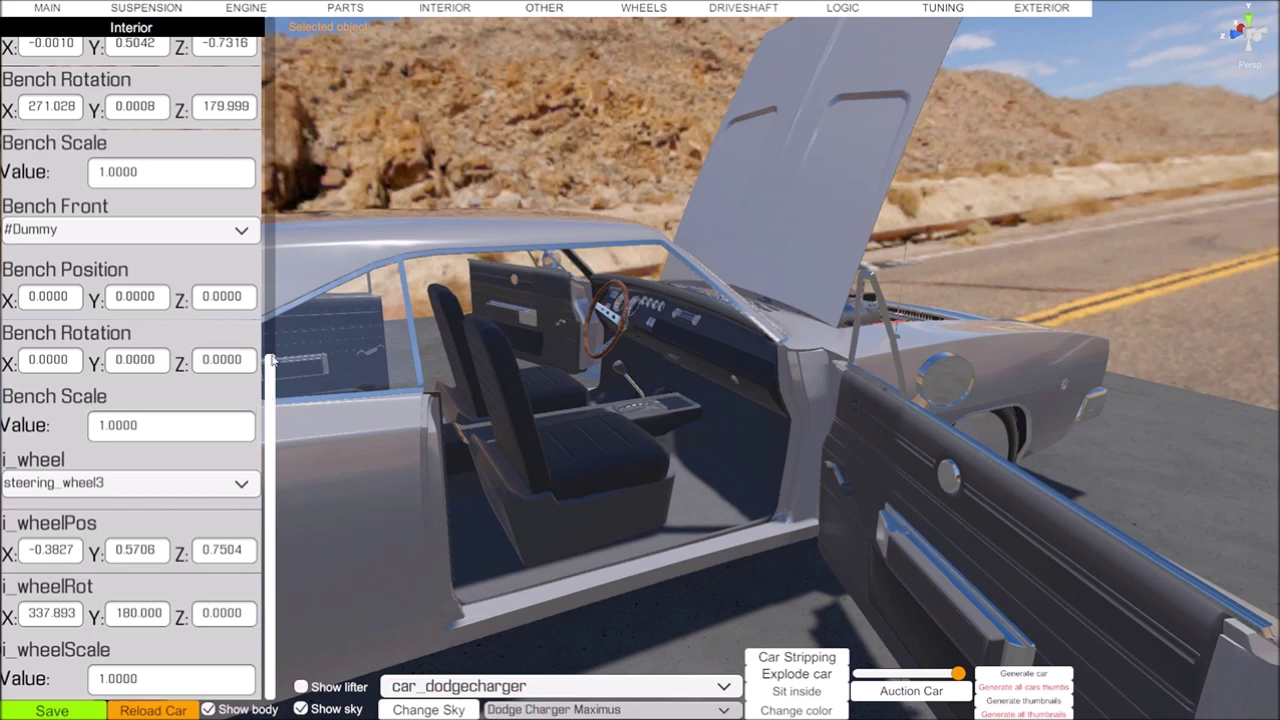
left_click_drag(281, 376, 282, 77)
left_click(241, 76)
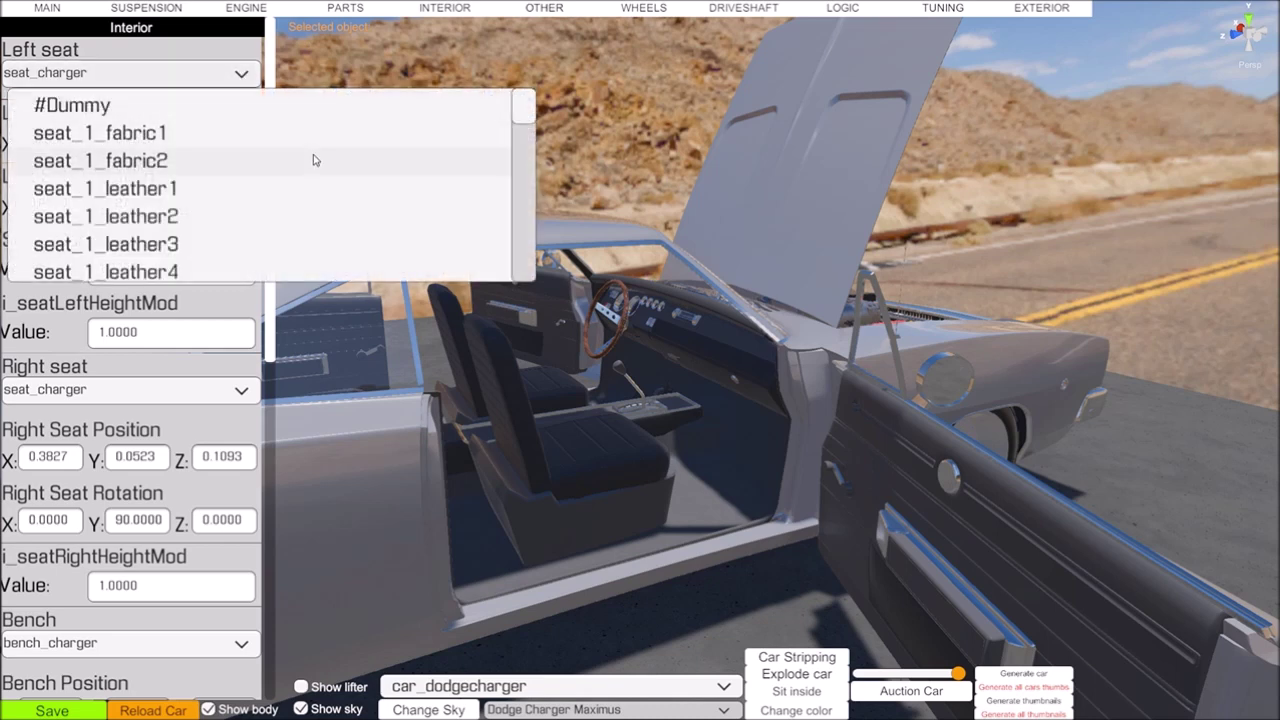
left_click_drag(520, 113, 520, 117)
left_click(170, 204)
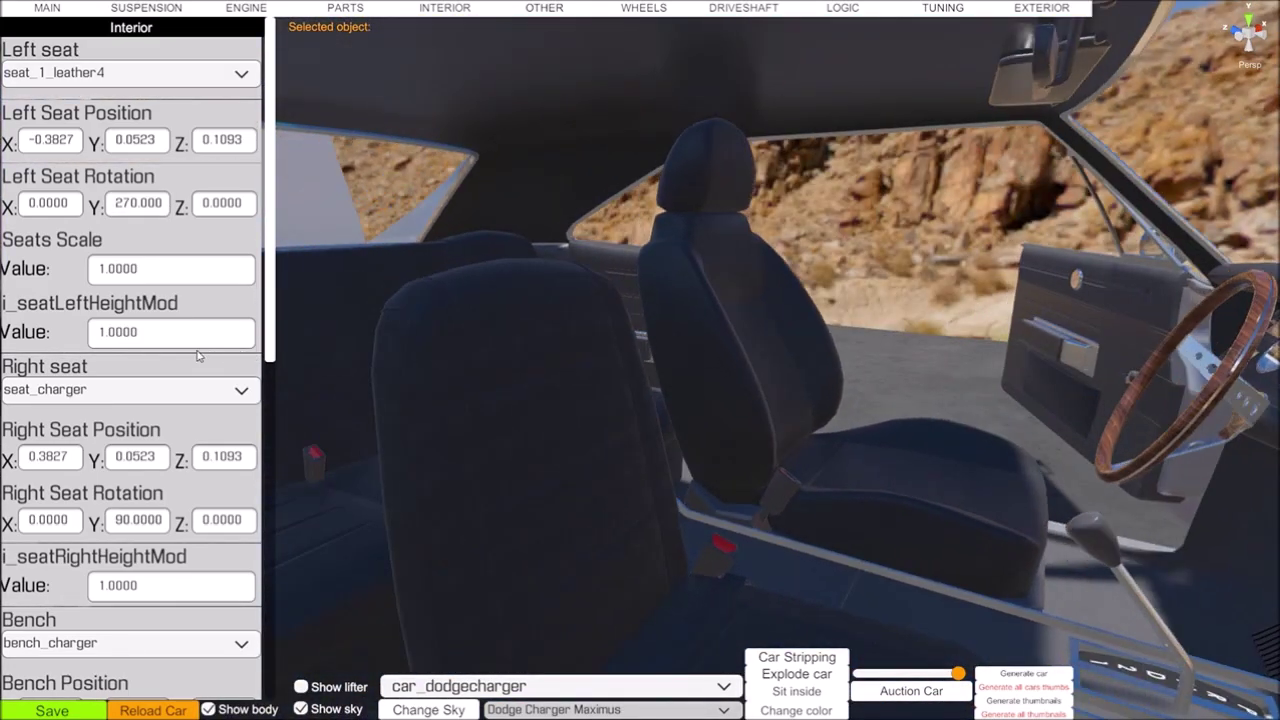
left_click(238, 77)
left_click_drag(522, 112, 535, 175)
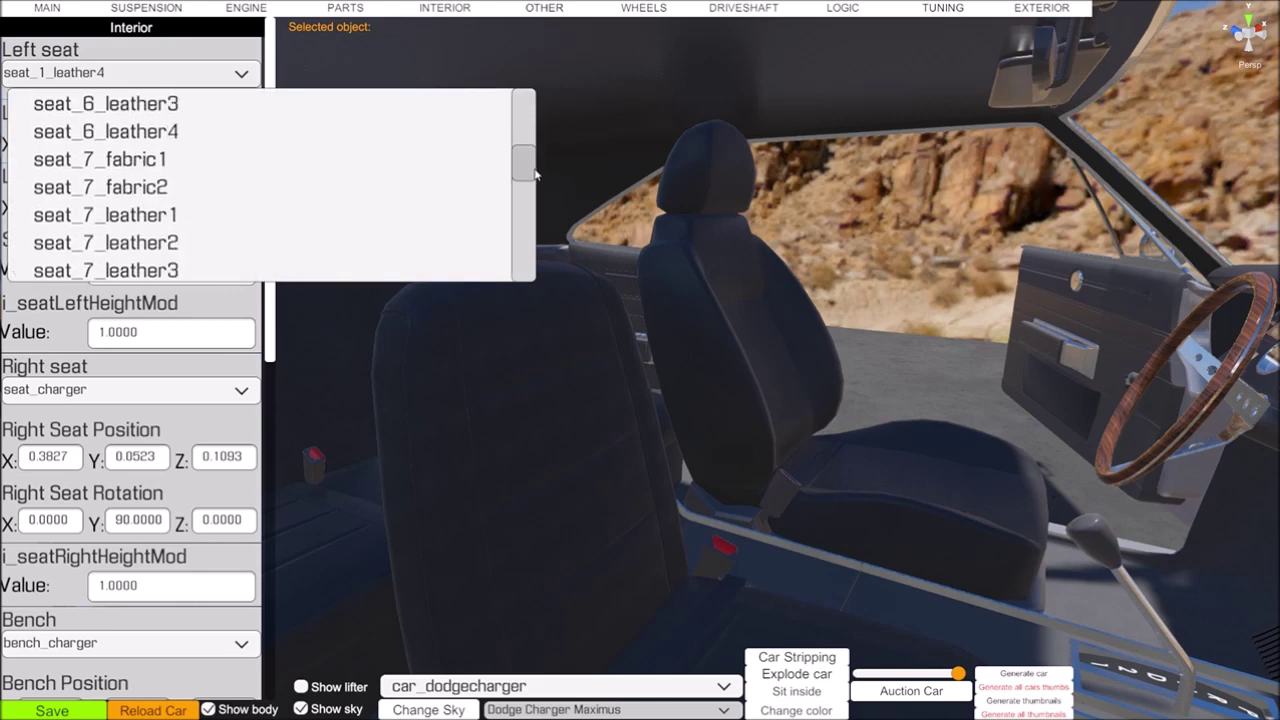
left_click(107, 131)
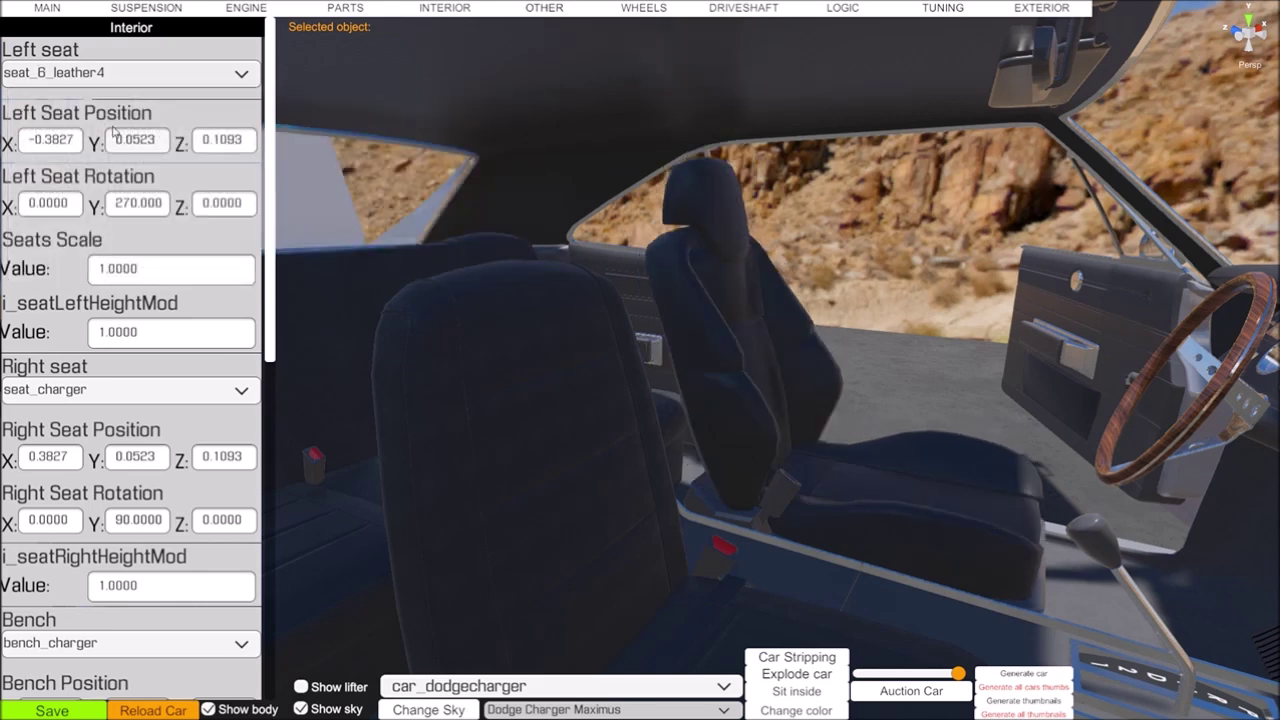
Try seat_4_leather4 and seat_7_leather4 as the left seat
left_click(240, 77)
left_click_drag(524, 122, 530, 148)
left_click(160, 256)
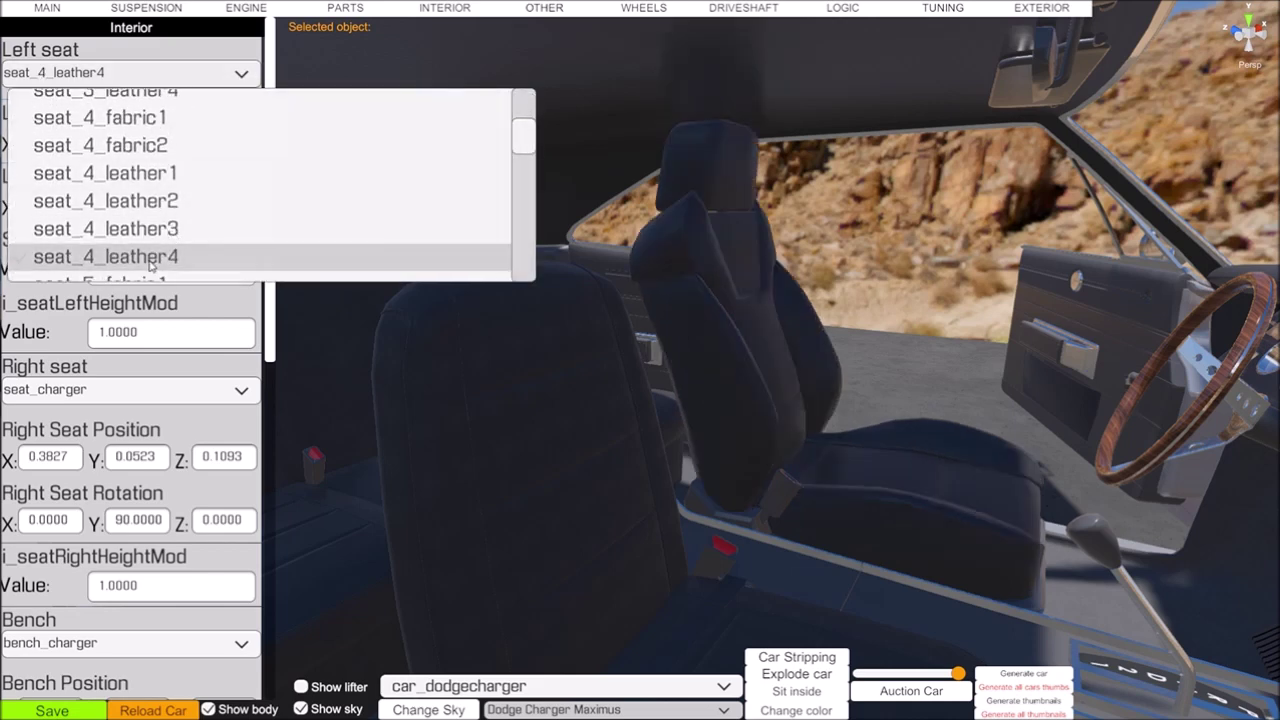
left_click(243, 79)
left_click_drag(526, 110, 524, 172)
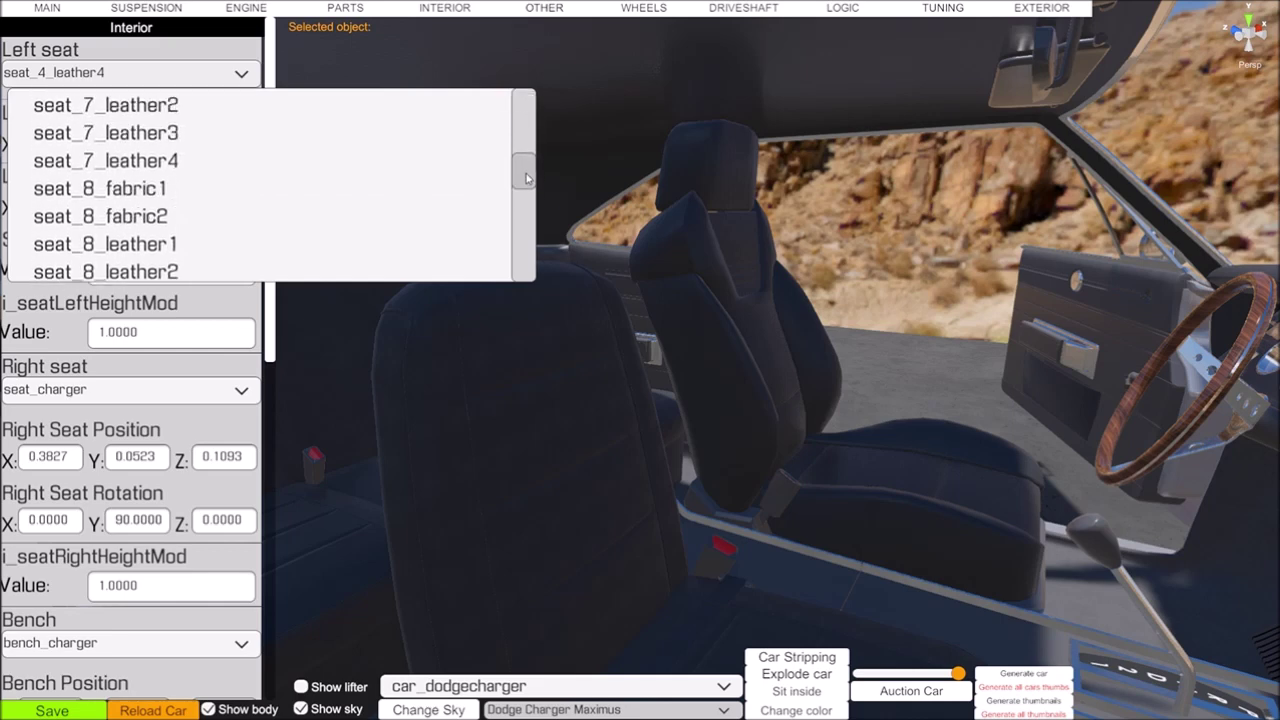
left_click(135, 162)
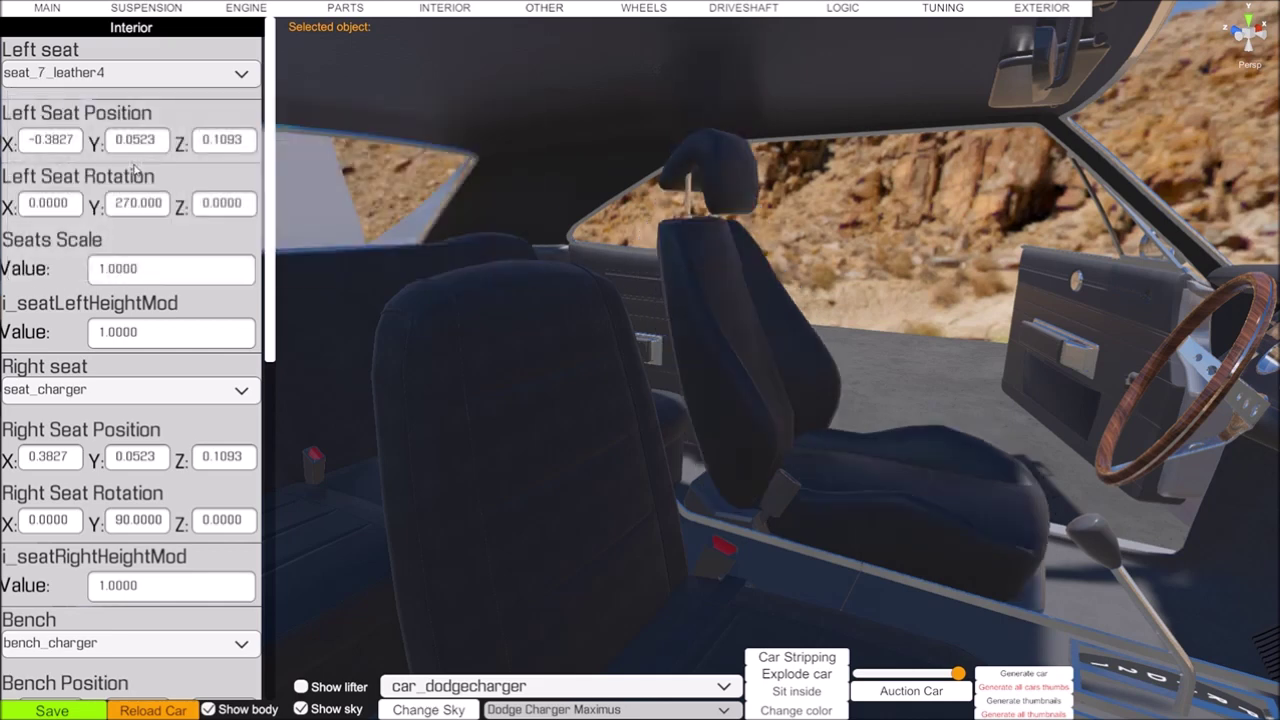
Try seat_8_leather4 and seat_9_leather4 as the left seat
left_click(243, 76)
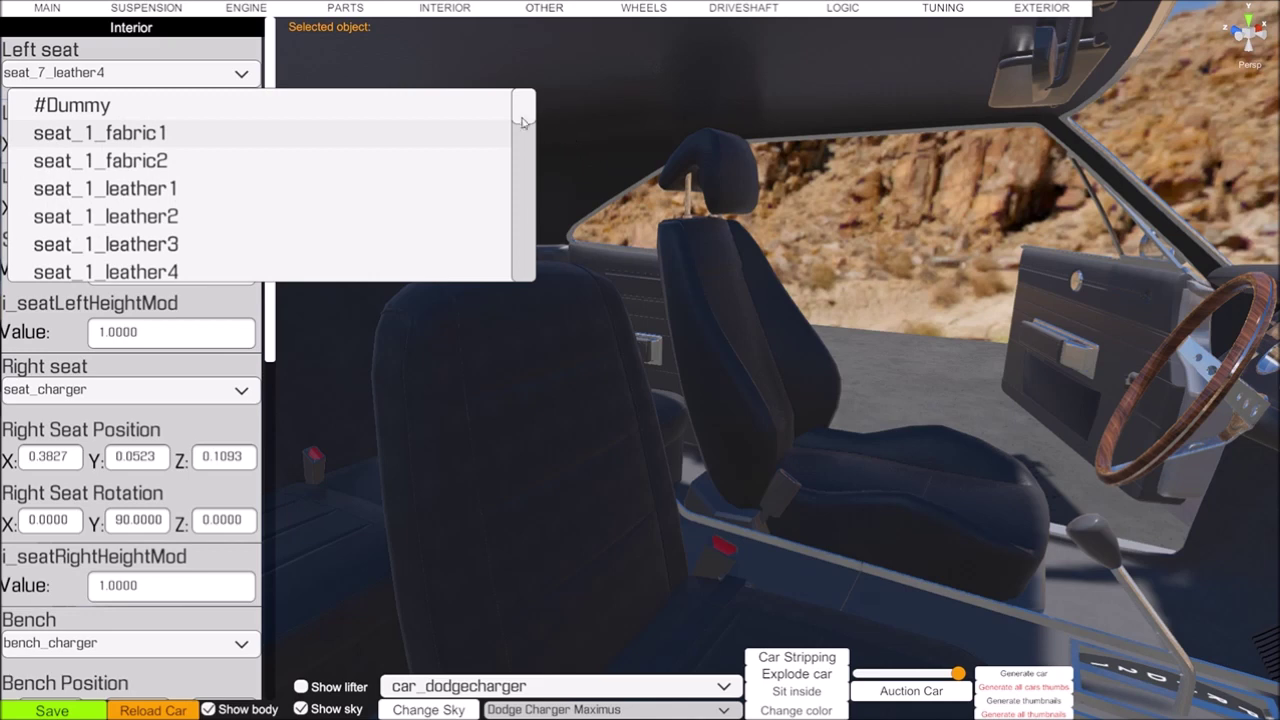
left_click_drag(522, 118, 522, 186)
left_click(141, 184)
left_click(242, 78)
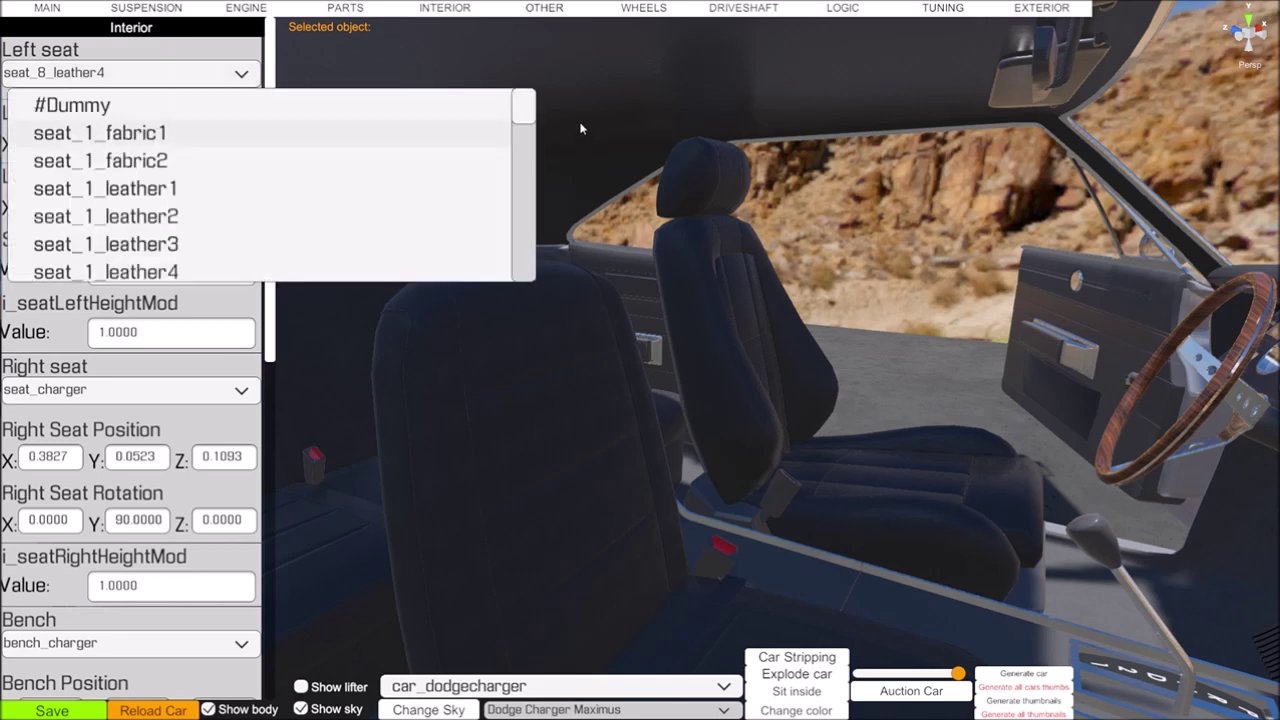
left_click_drag(522, 112, 522, 190)
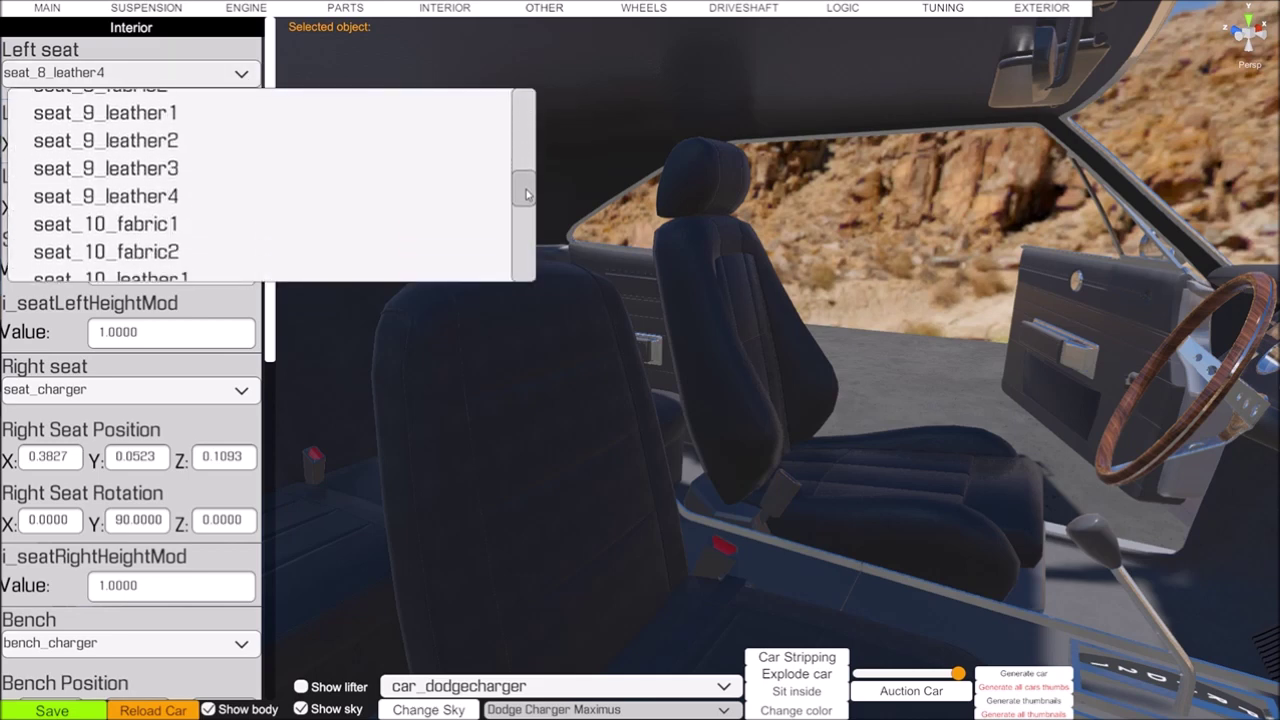
left_click(141, 197)
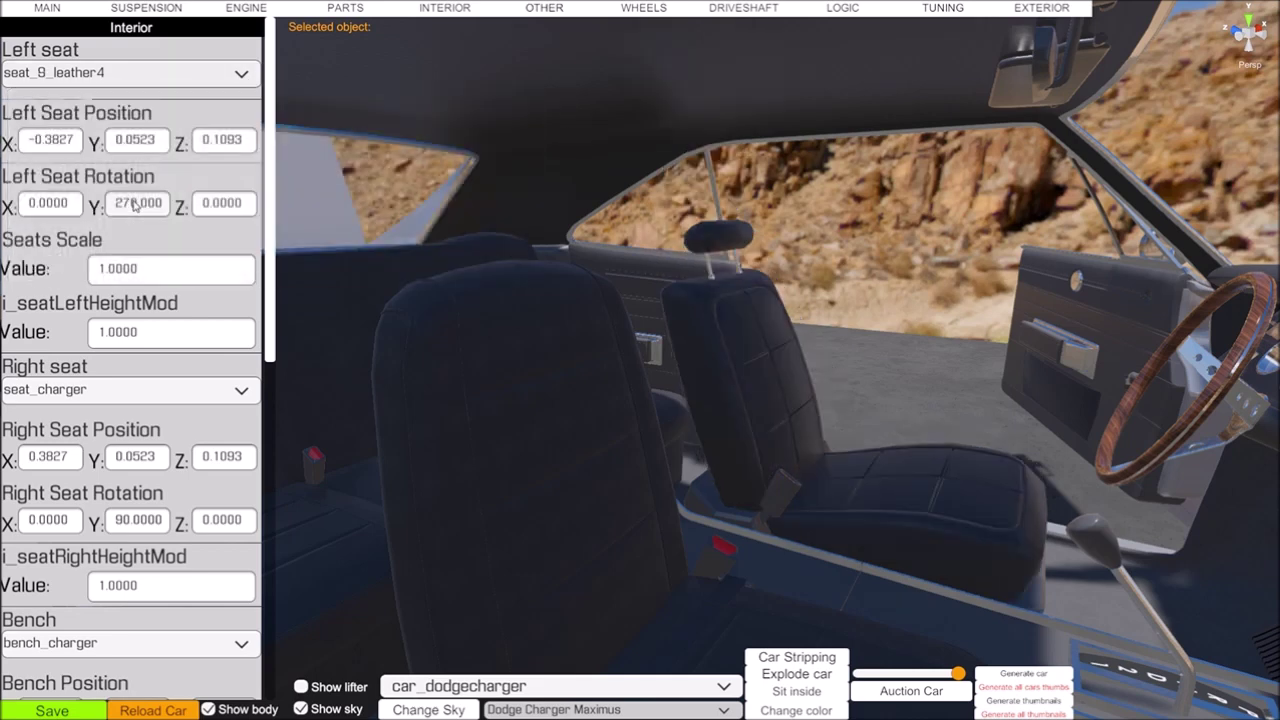
Try seat_10_leather4 and seat_11_leather4 as the left seat
left_click(245, 74)
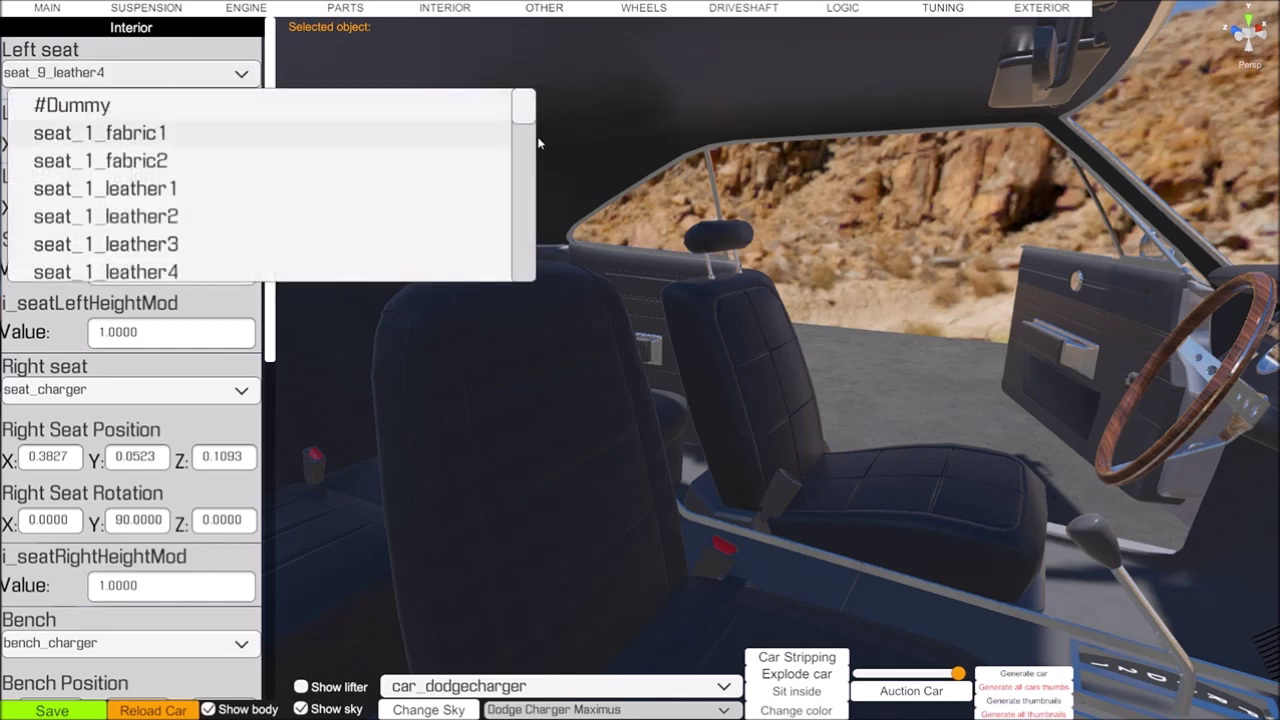
left_click_drag(522, 110, 530, 214)
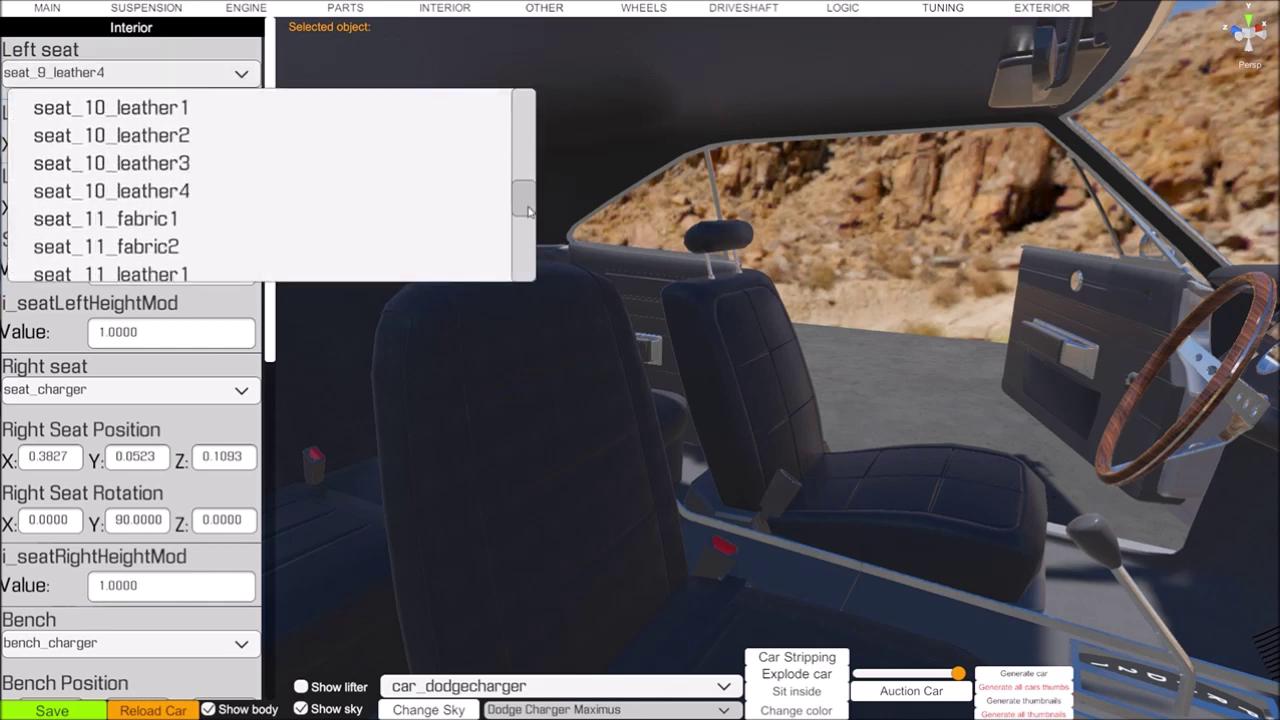
left_click(155, 192)
left_click(241, 73)
left_click_drag(522, 118, 530, 217)
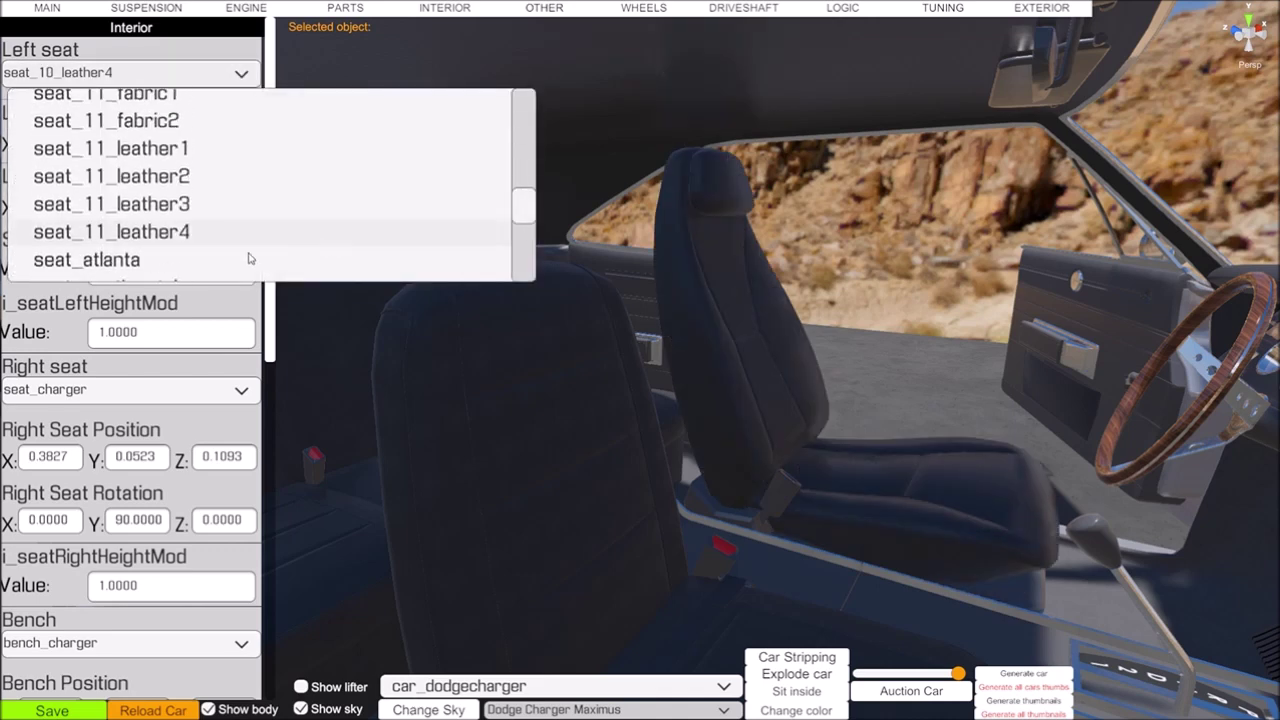
left_click(150, 233)
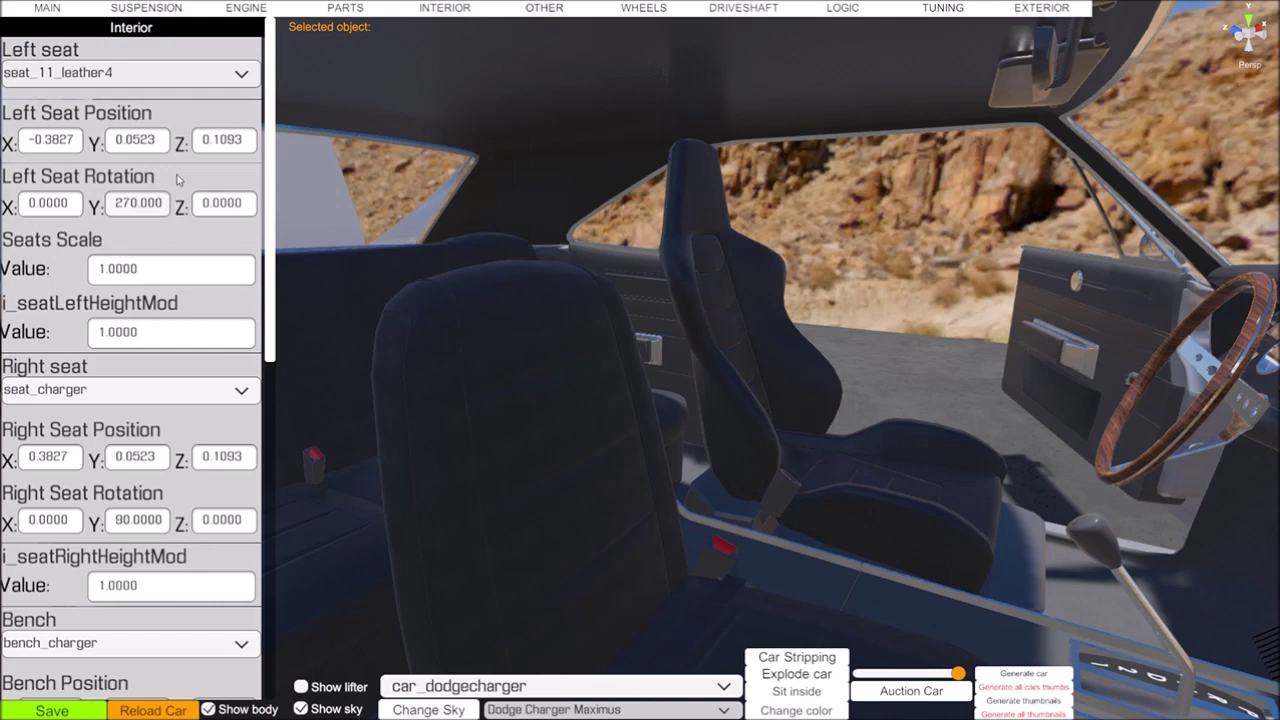
Set the left seat to seat_11_leather1
right_click_drag(522, 254, 442, 239)
left_click(241, 75)
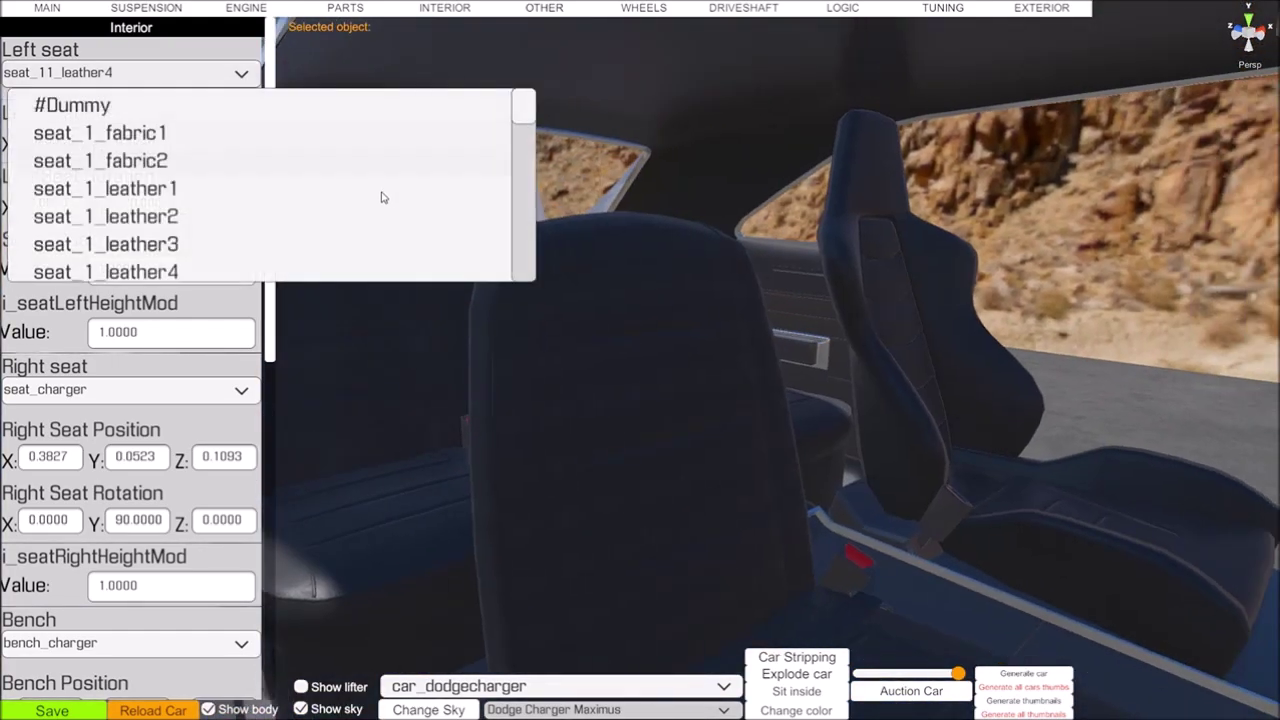
left_click_drag(519, 121, 534, 218)
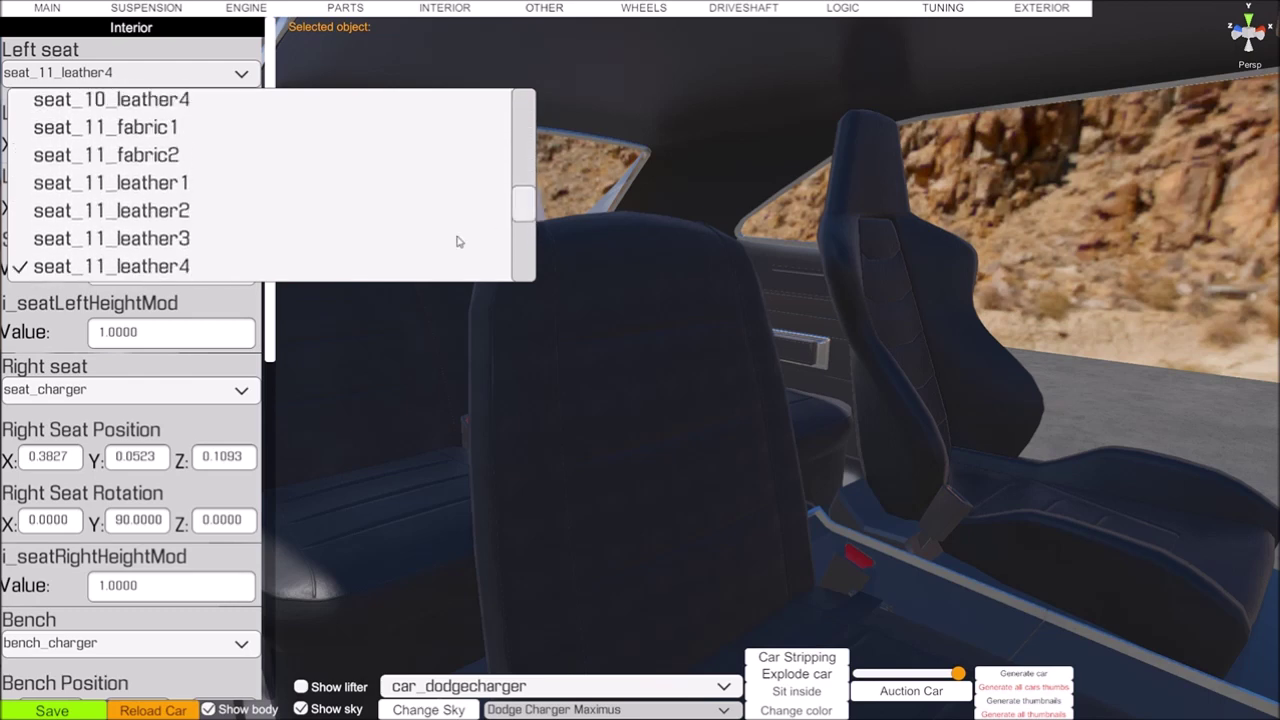
left_click(190, 184)
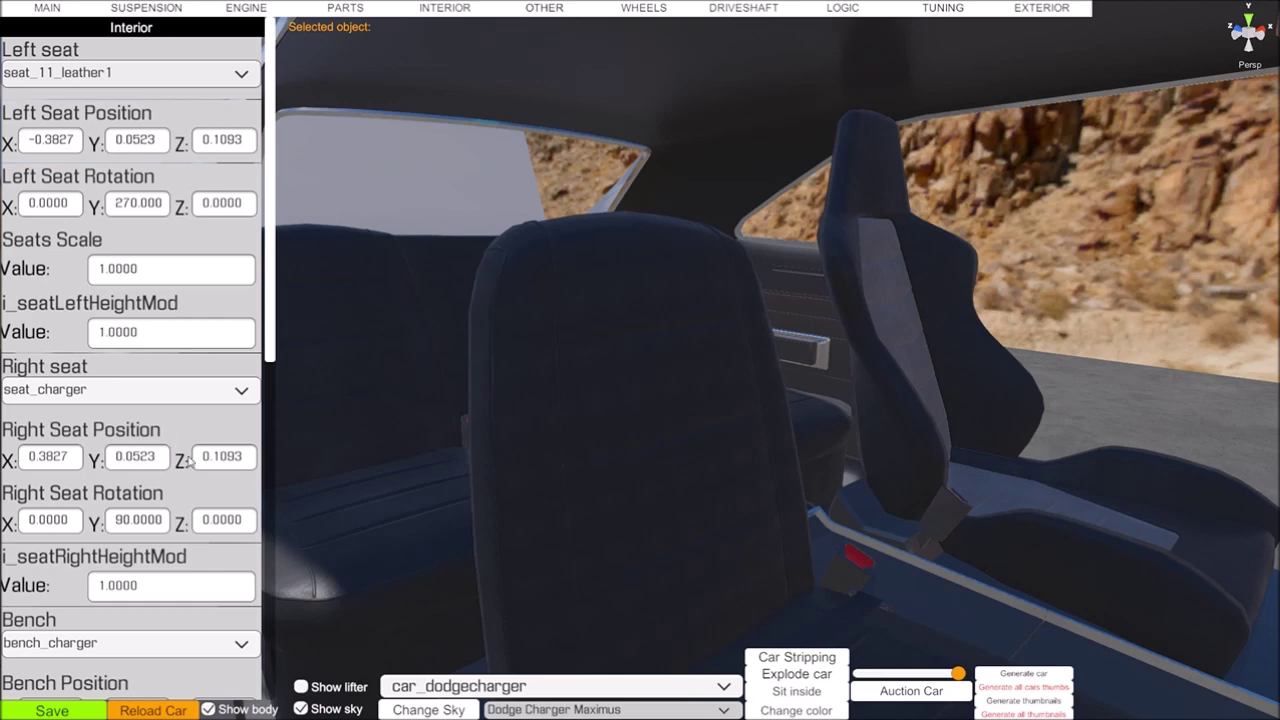
Set the right seat to seat_11_leather1 to match the left seat
left_click(240, 393)
left_click_drag(523, 420, 524, 532)
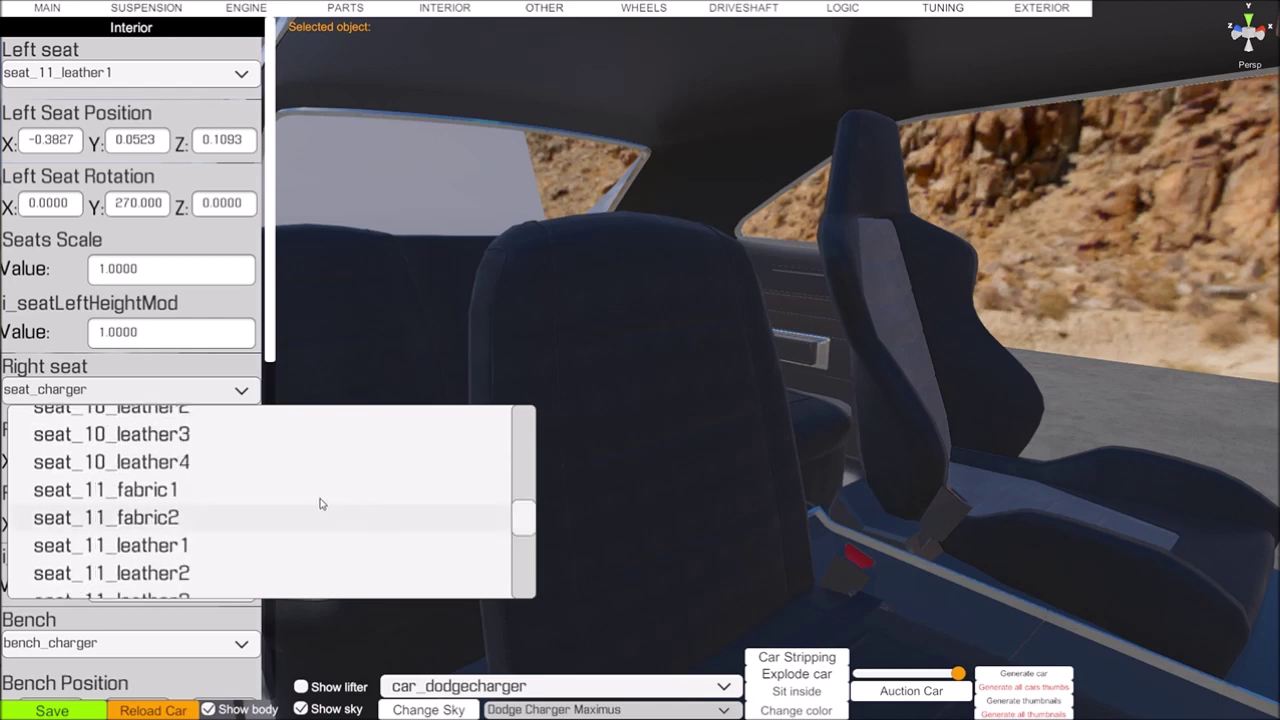
left_click(172, 546)
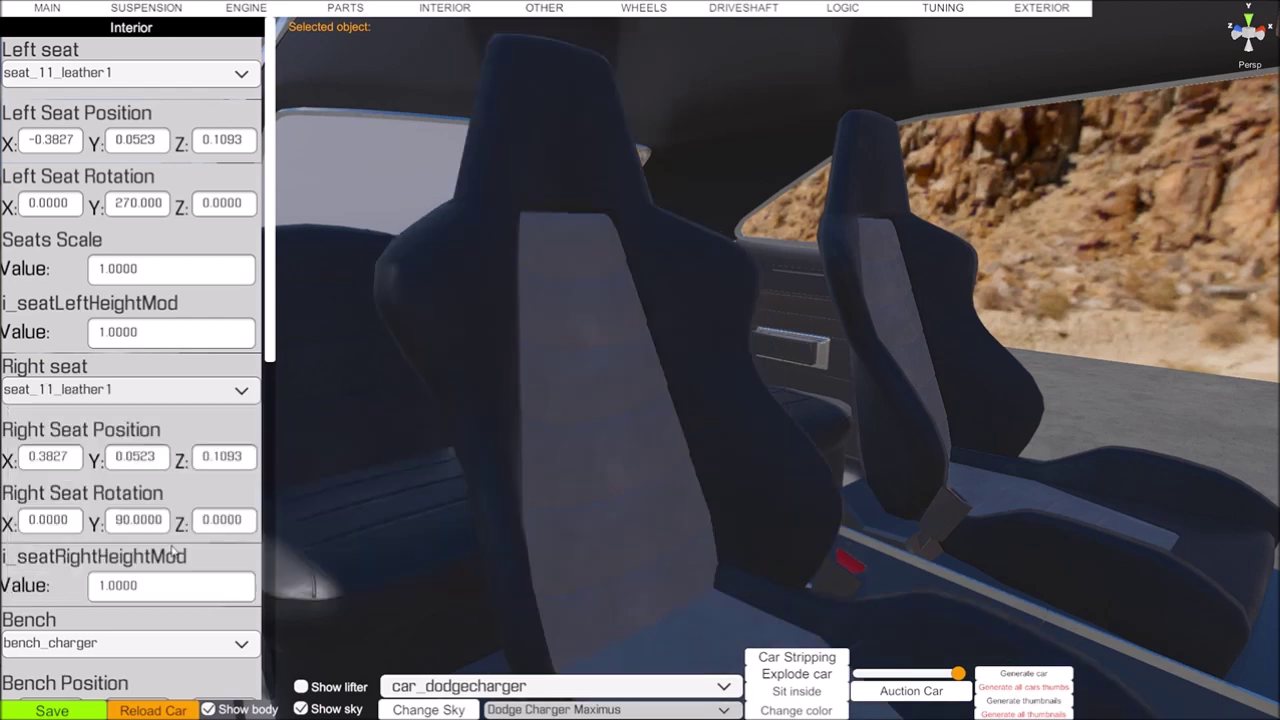
Lower the right seat onto its base in the 3D view, to a Y position of about 0.0057
right_click_drag(708, 491, 903, 505)
scroll(903, 505, "down", 5)
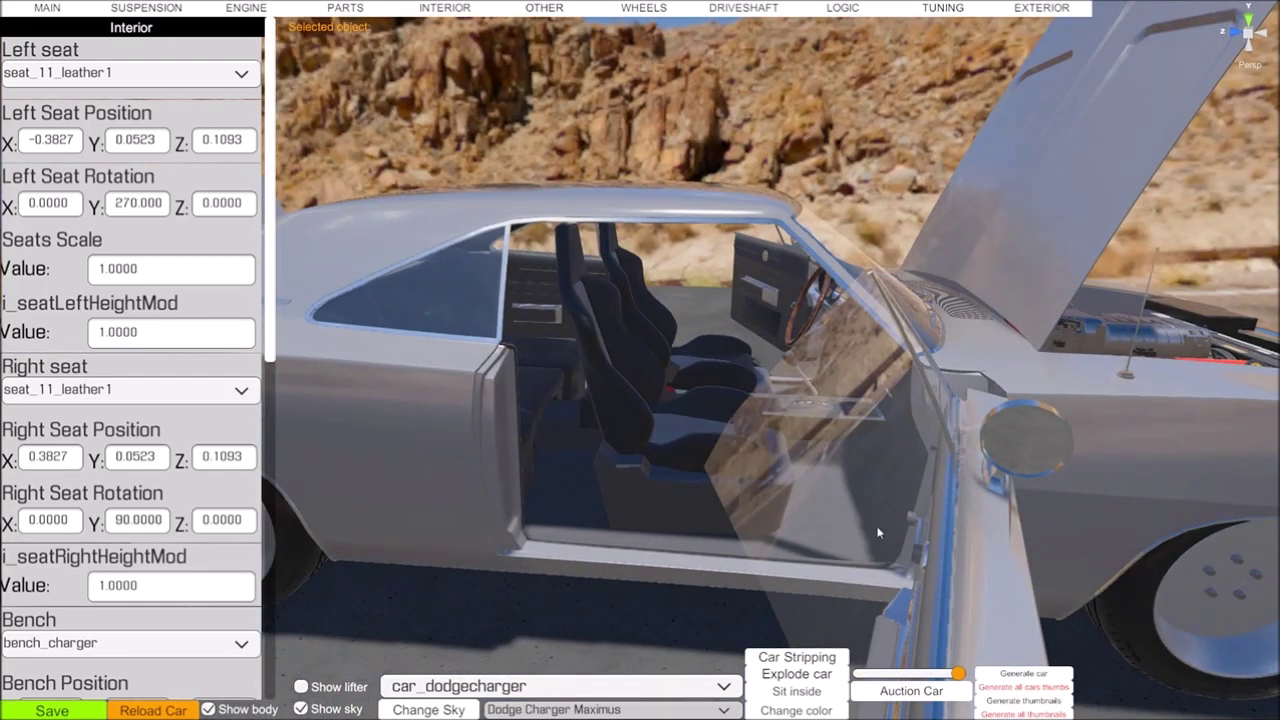
left_click_drag(858, 508, 904, 510)
left_click(695, 472)
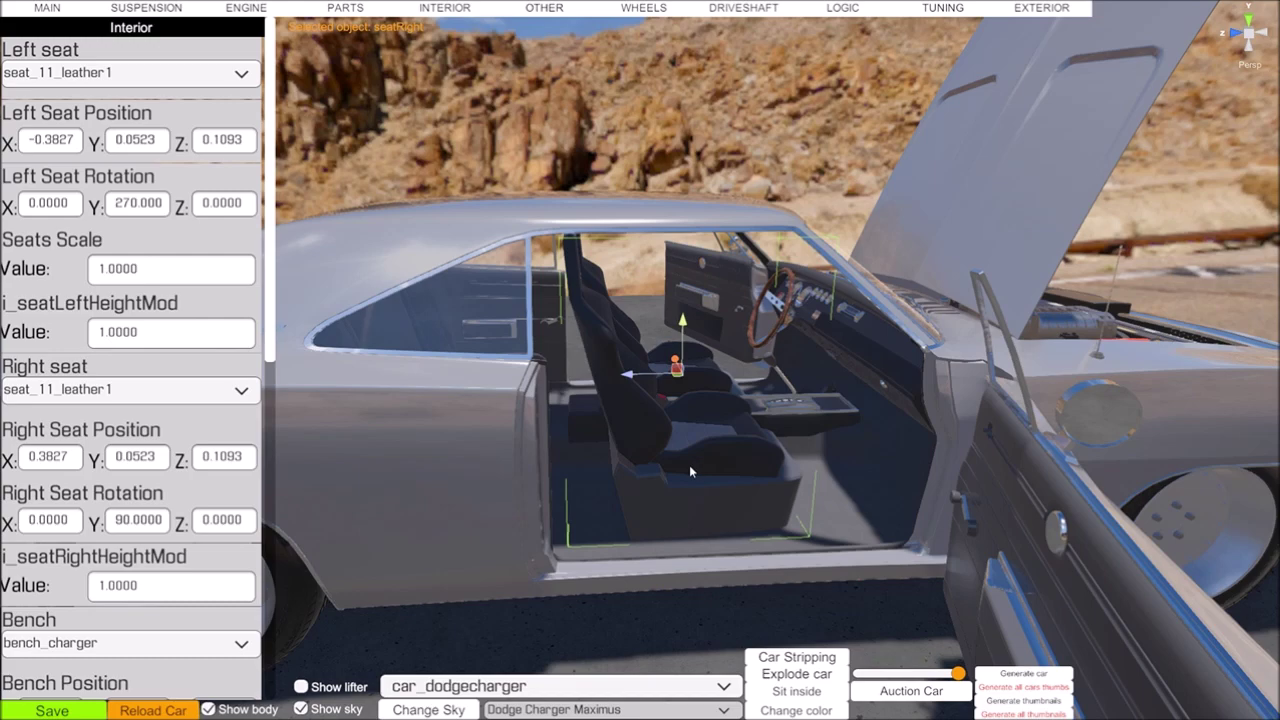
right_click_drag(694, 491, 684, 408)
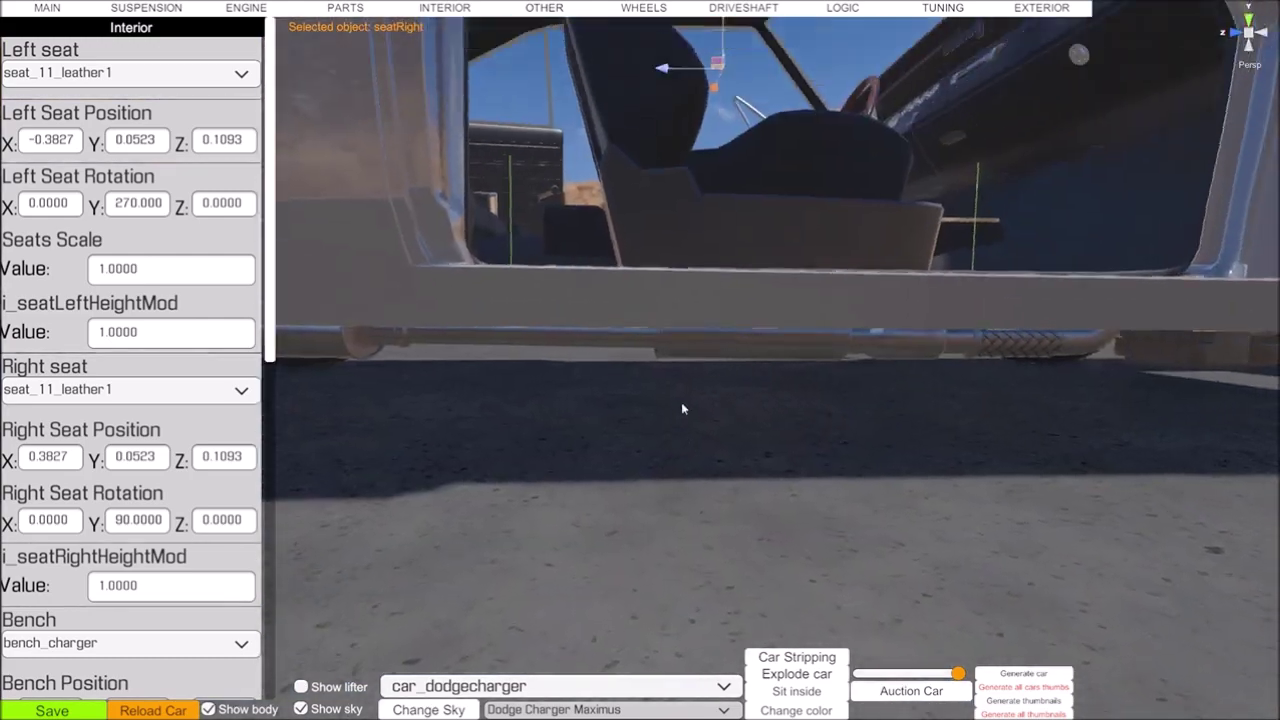
left_click_drag(683, 408, 681, 362)
mouse_move(708, 177)
left_mouse_down()
mouse_move(708, 209)
mouse_move(708, 193)
left_mouse_up()
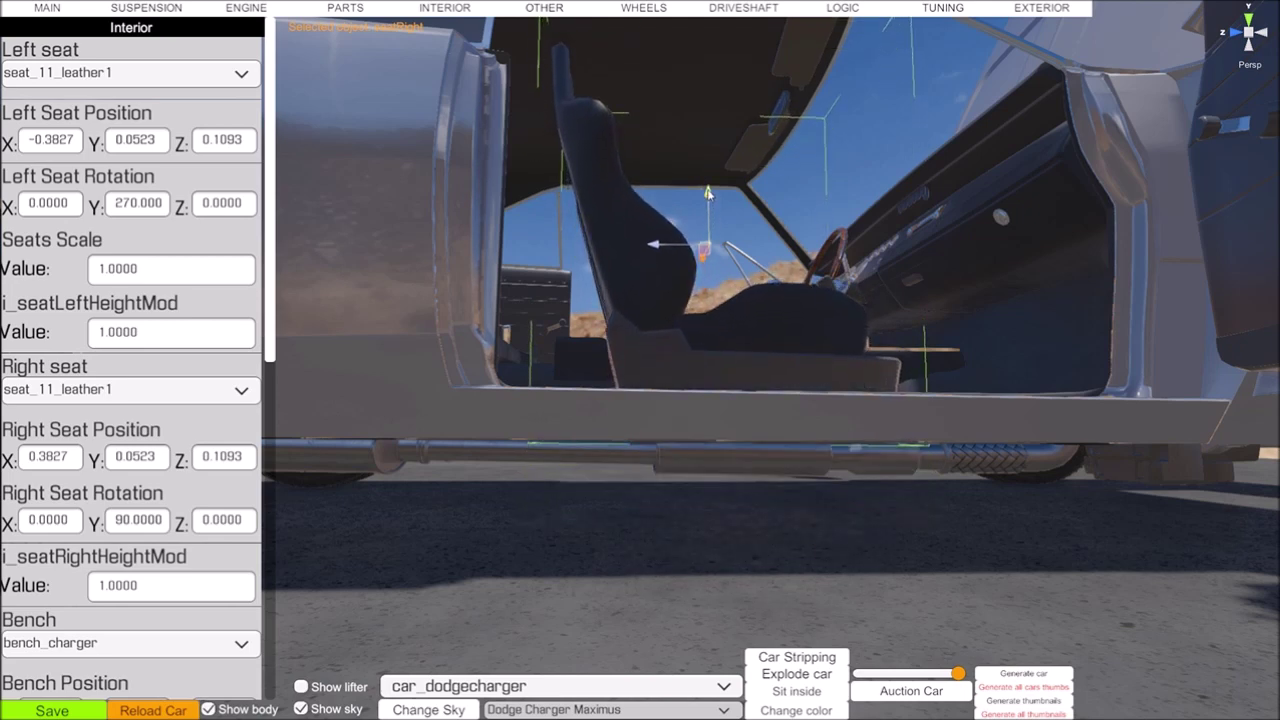
Lower the left seat onto its base in the 3D view, to a Y position of about 0.0005
key("w")
right_click_drag(745, 287, 2, 448)
type("s")
type("dddw")
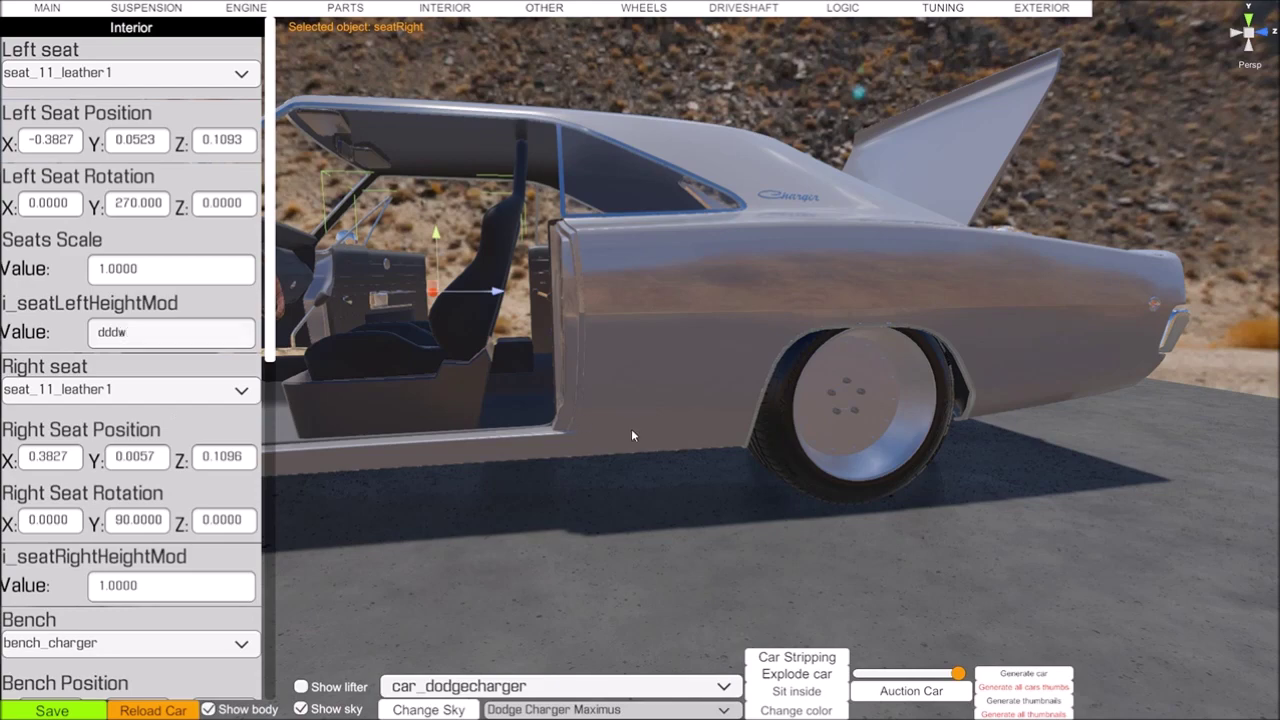
right_click_drag(632, 435, 497, 423)
key("w")
left_click(623, 396)
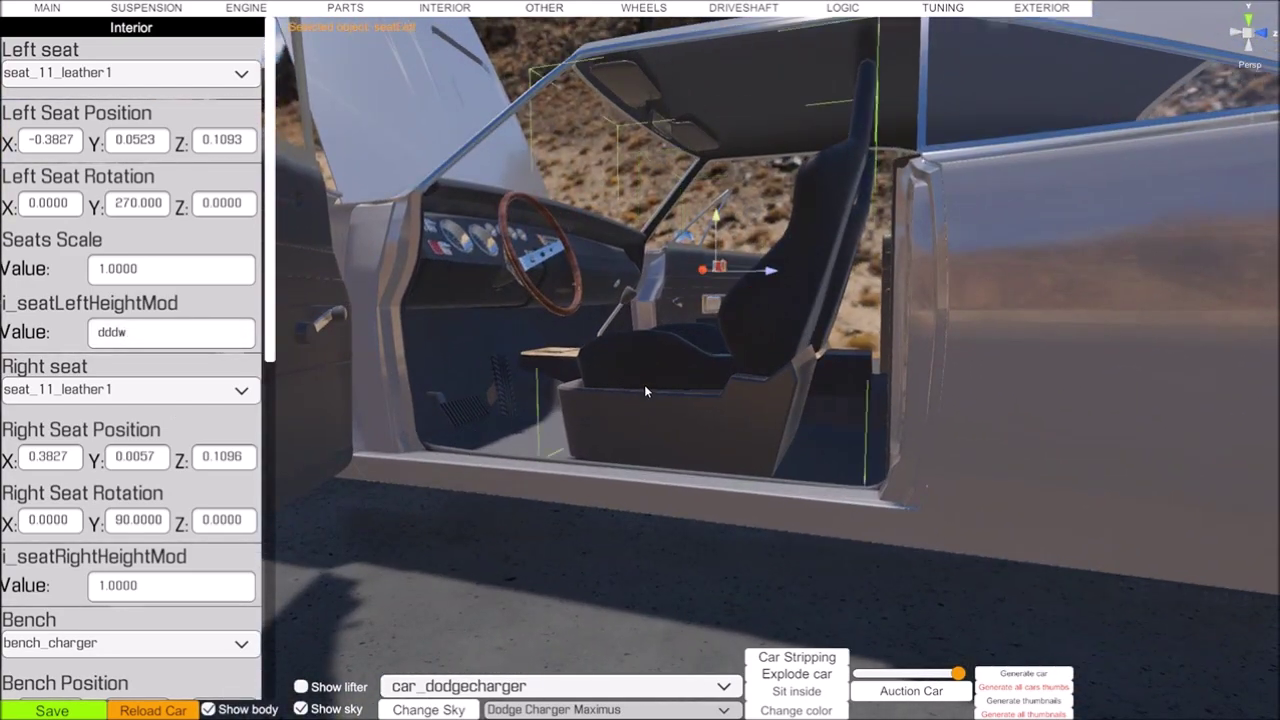
right_click_drag(723, 360, 739, 304)
left_click_drag(710, 219, 711, 231)
right_click_drag(548, 474, 621, 363)
left_click_drag(646, 170, 645, 185)
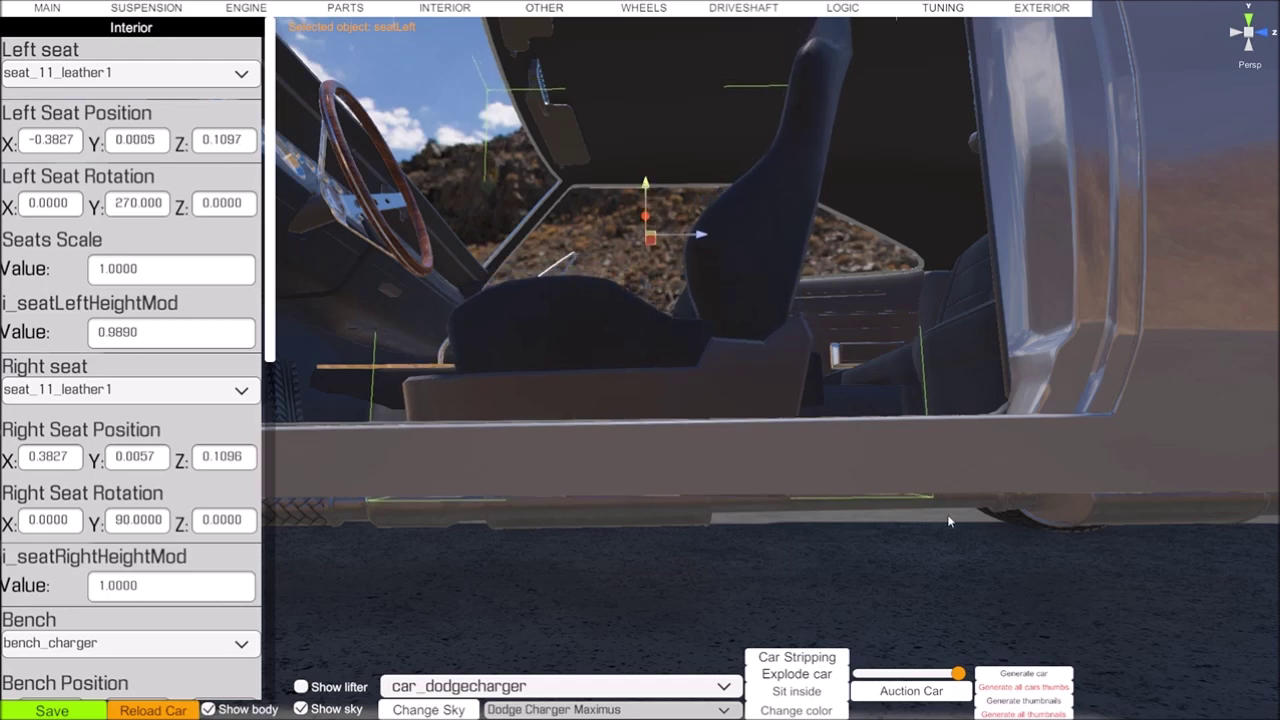
Close the car's doors, hood and trunk by turning off the exploded state, and save the car configuration
key("d")
left_click(832, 614)
right_click_drag(779, 566, 918, 498)
key("s")
key("w")
left_click(769, 679)
mouse_move(791, 632)
right_mouse_down()
mouse_move(793, 564)
mouse_move(796, 655)
right_mouse_up()
key("w")
key("s")
mouse_move(891, 586)
right_mouse_down()
mouse_move(776, 595)
mouse_move(889, 598)
right_mouse_up()
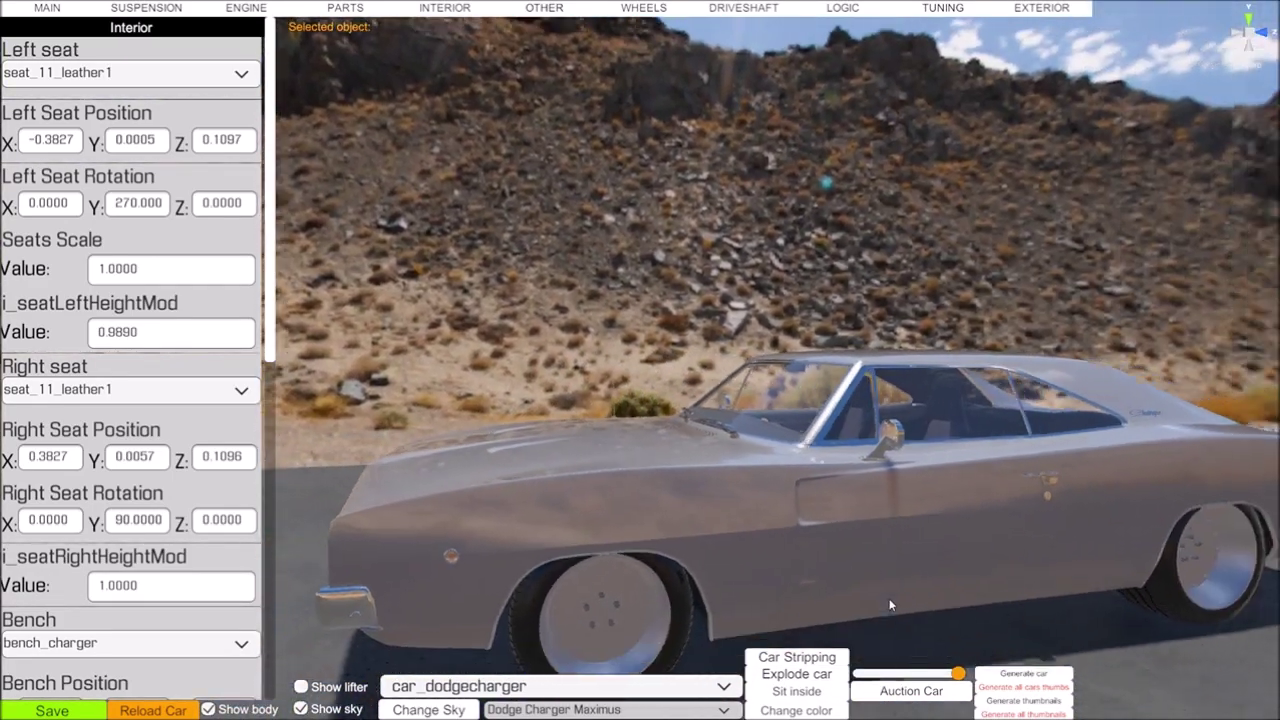
left_click(40, 712)
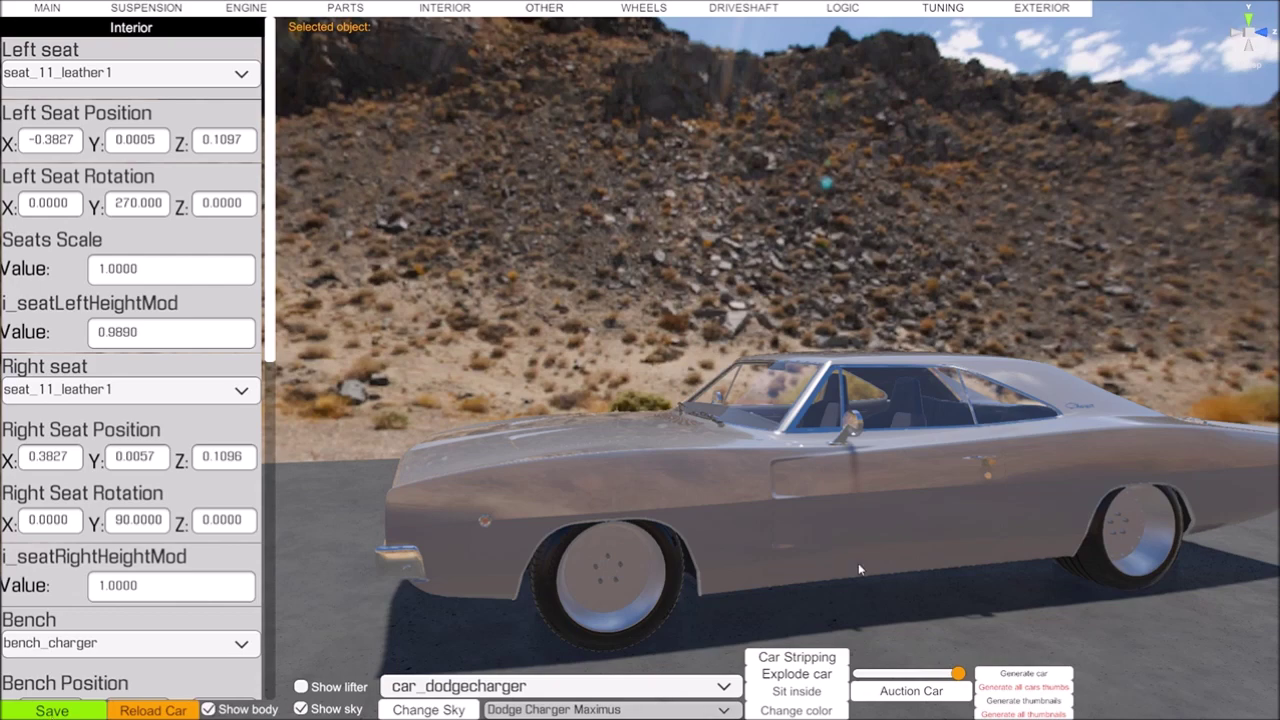
Explode the car and raise the #FuelTank part into the trunk, to a Y position of about 0.2326
right_click_drag(993, 568, 738, 611)
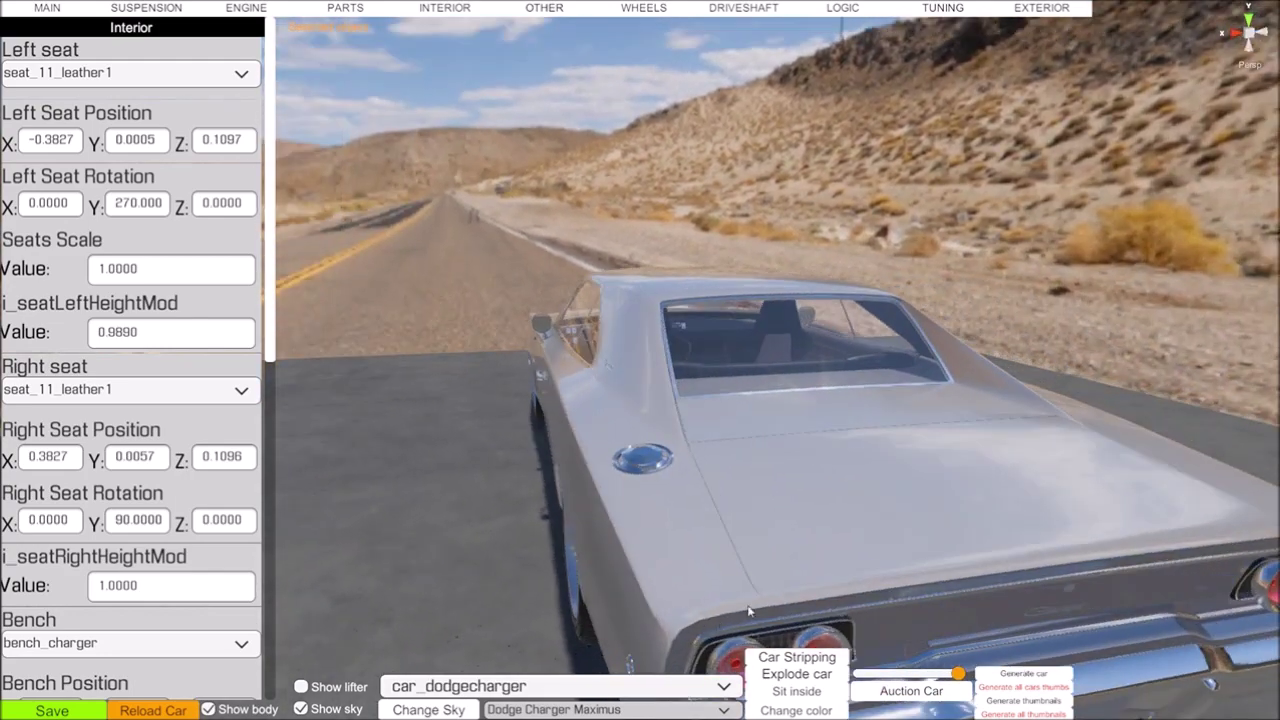
left_click(774, 676)
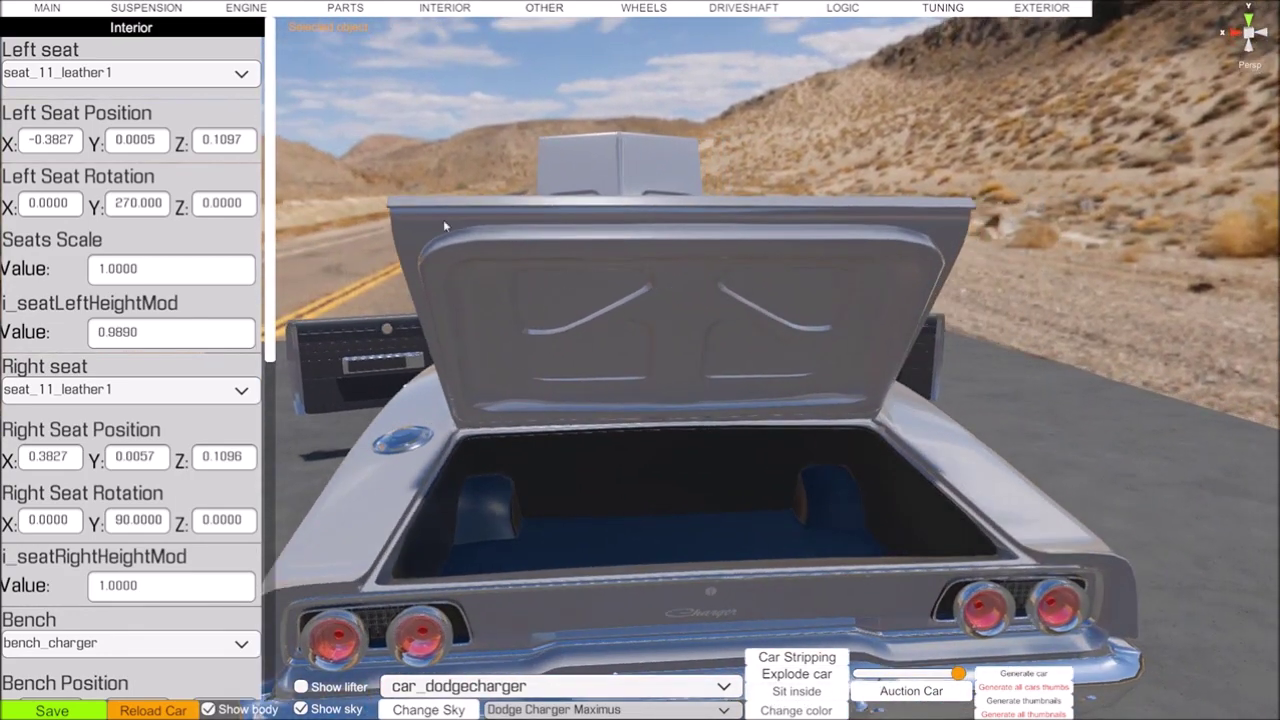
left_click(345, 8)
left_click_drag(271, 140, 300, 708)
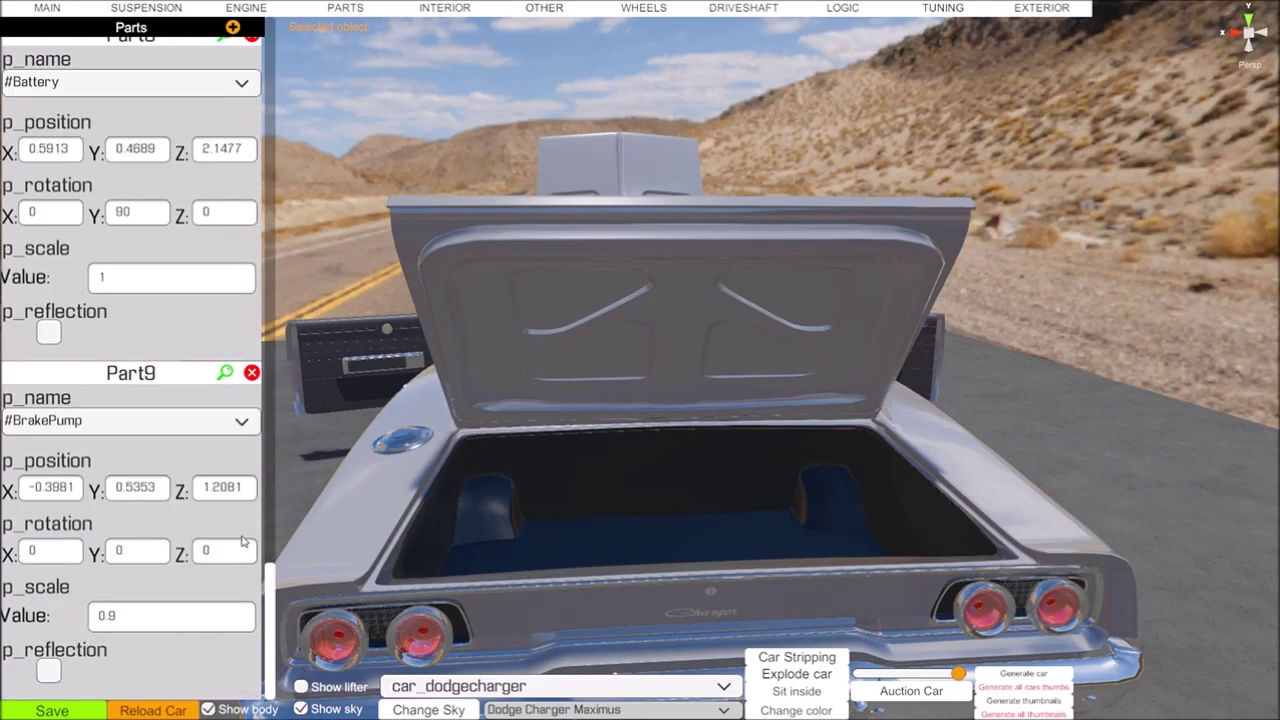
left_click_drag(273, 588, 276, 480)
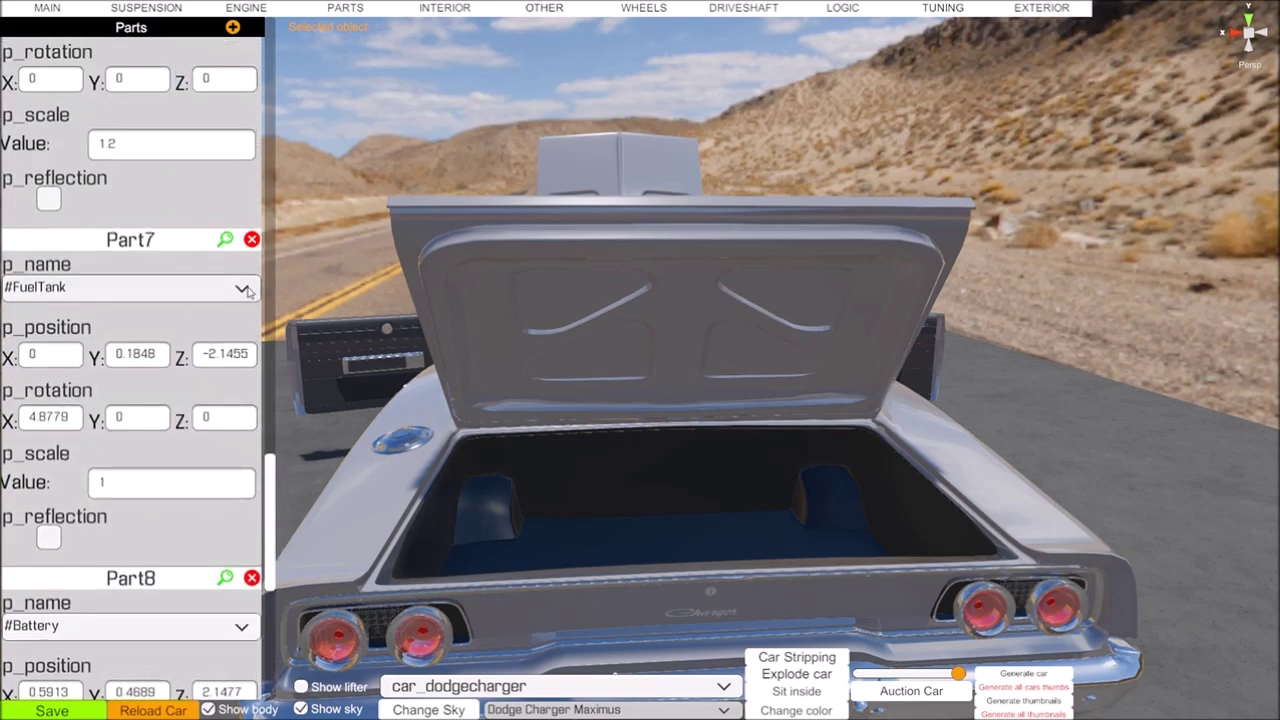
left_click(226, 240)
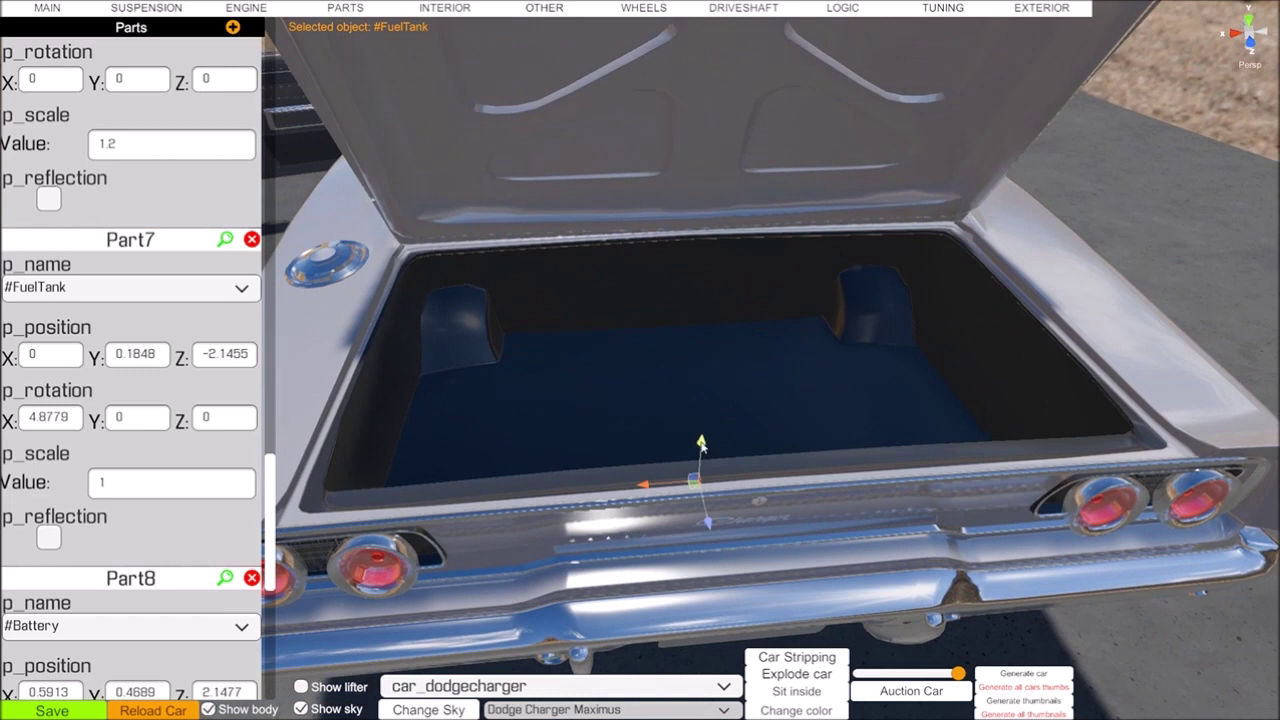
left_click_drag(701, 443, 703, 431)
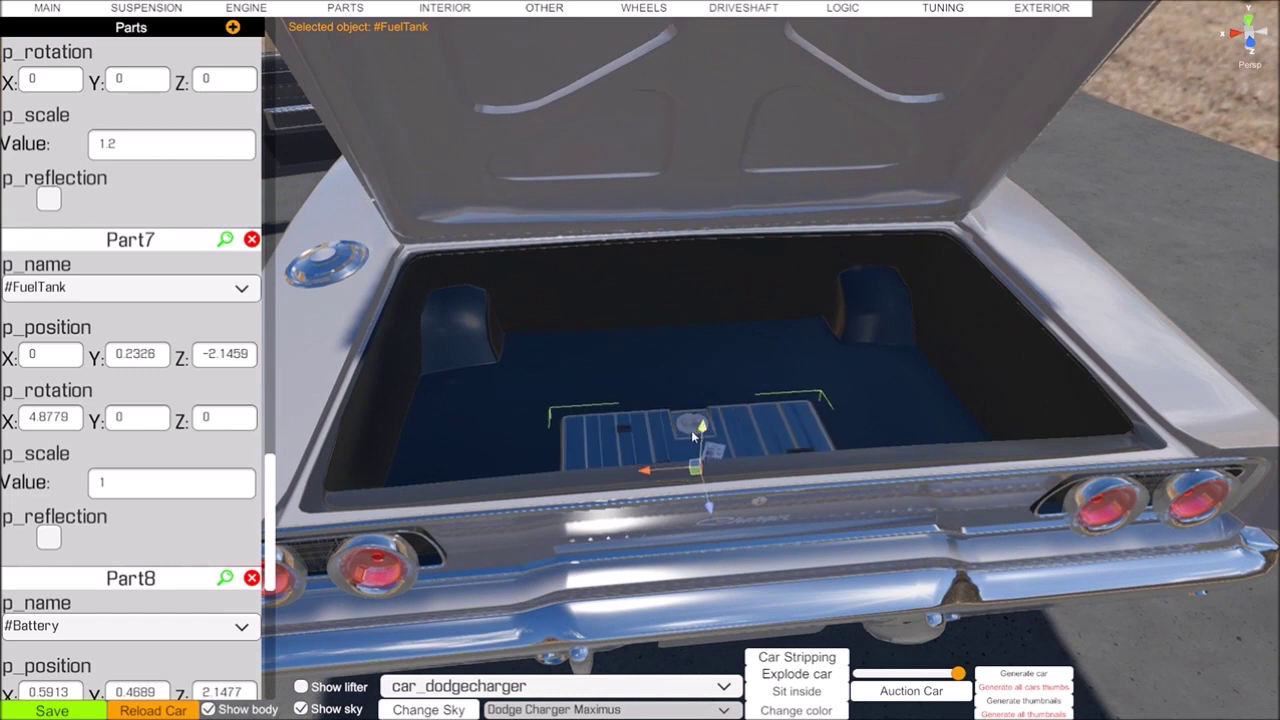
Shift the #Battery part sideways in the engine bay, to an X position of about 0.5689
scroll(925, 453, "down", 5)
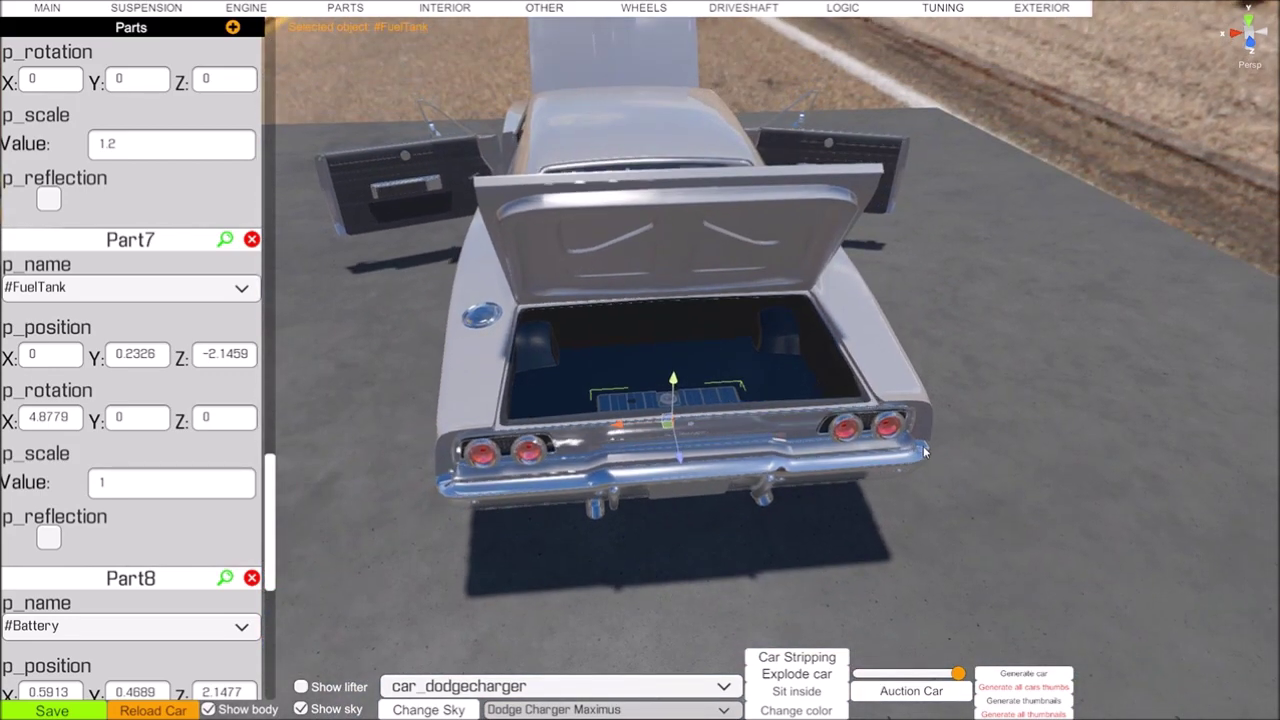
left_click(805, 551)
middle_click_drag(810, 547, 1066, 525)
left_click_drag(1064, 518, 1164, 508)
left_click_drag(1028, 418, 951, 453)
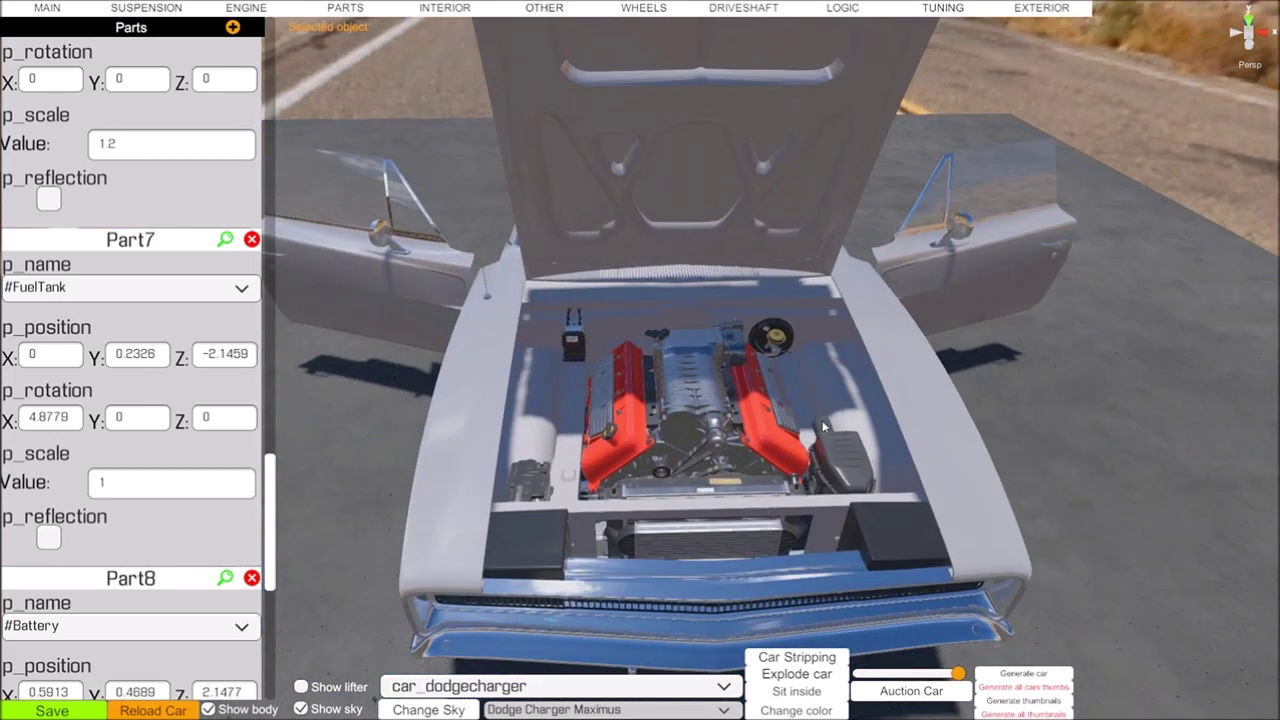
left_click_drag(838, 470, 870, 478)
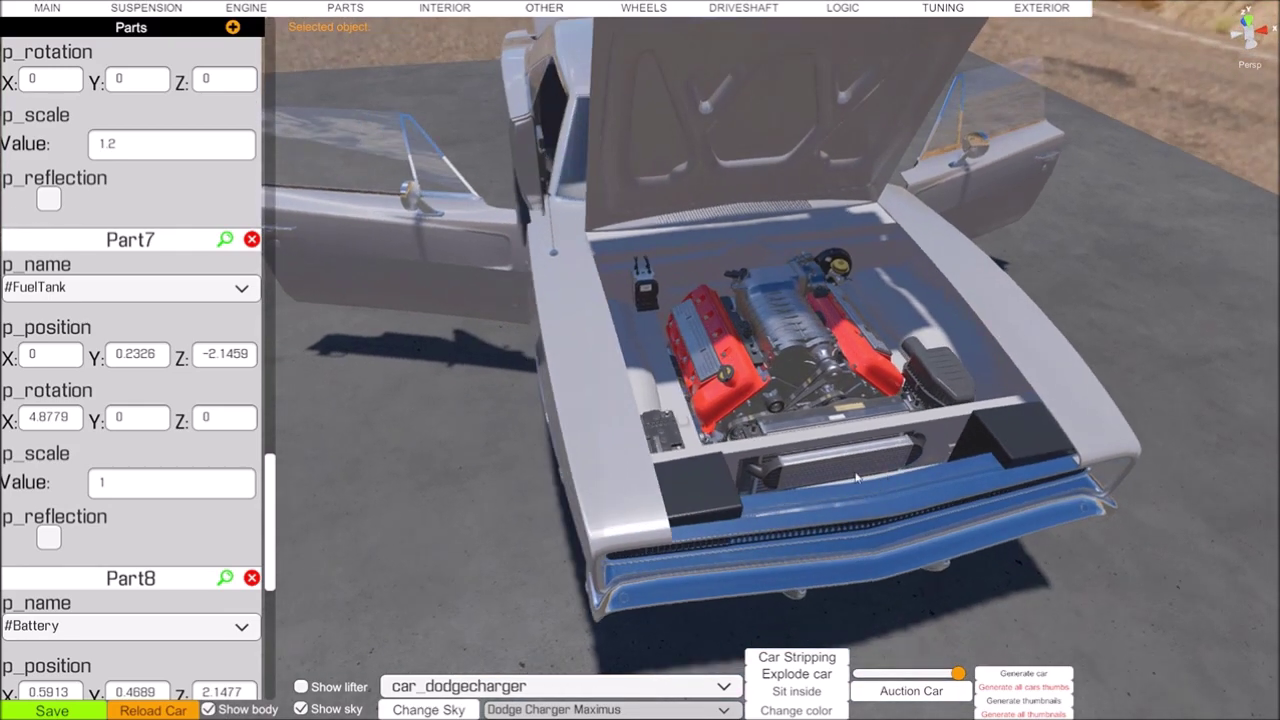
left_click(659, 438)
left_click_drag(708, 440, 715, 438)
left_click(796, 482)
left_click(1087, 591)
Hide the car body and inspect the exhaust line from the rear axle to the engine
left_click_drag(975, 536, 801, 447, "alt")
right_click_drag(804, 448, 1171, 490)
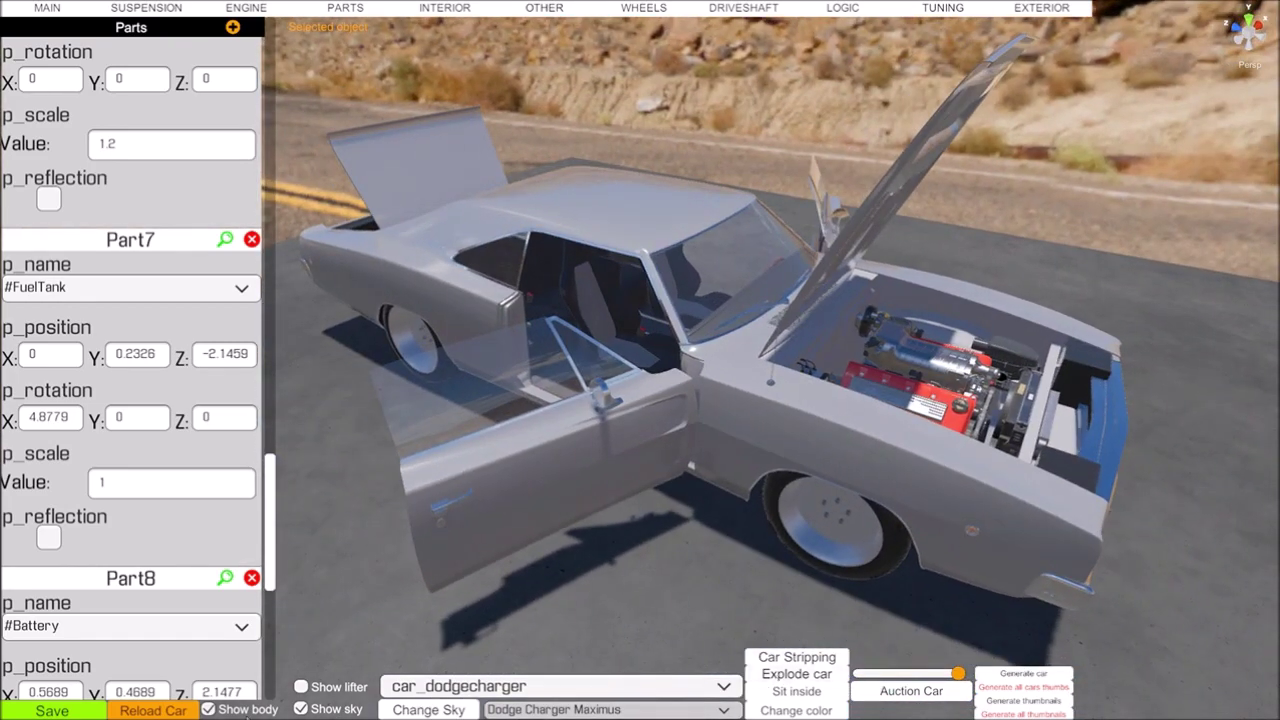
left_click(208, 709)
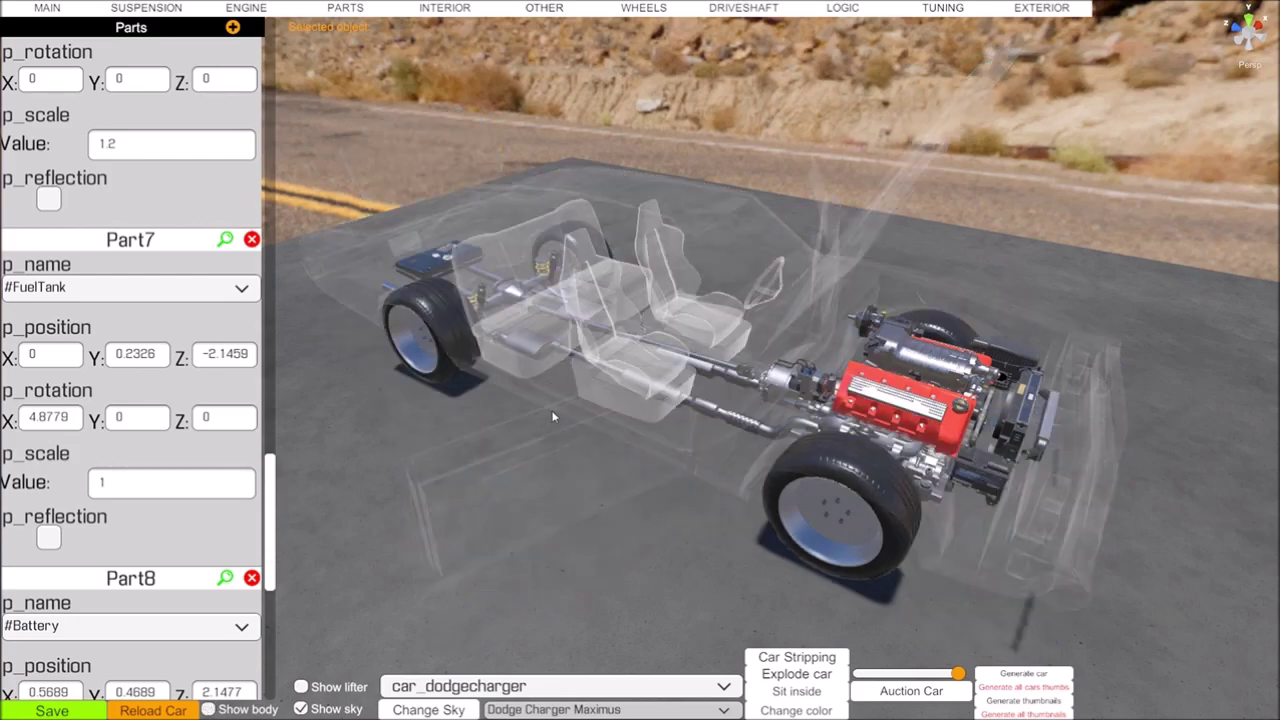
key("w")
right_click_drag(553, 410, 592, 415)
key("a")
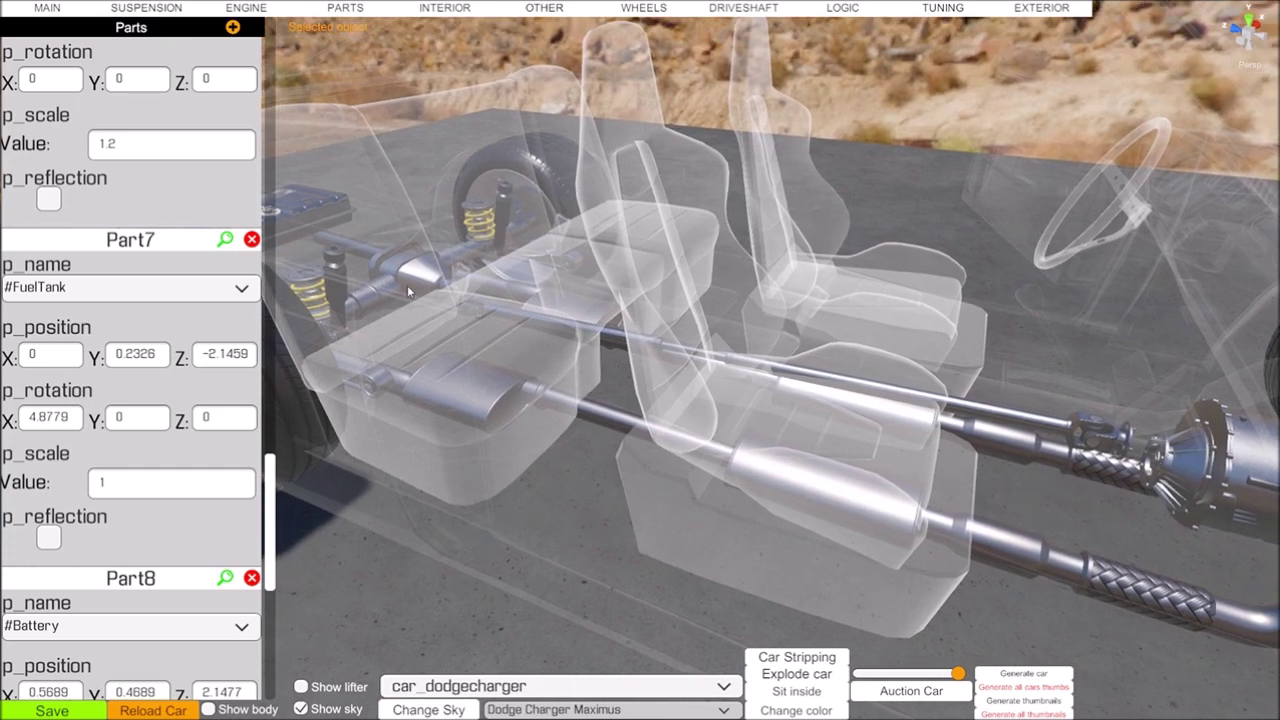
right_click_drag(1103, 474, 1037, 470)
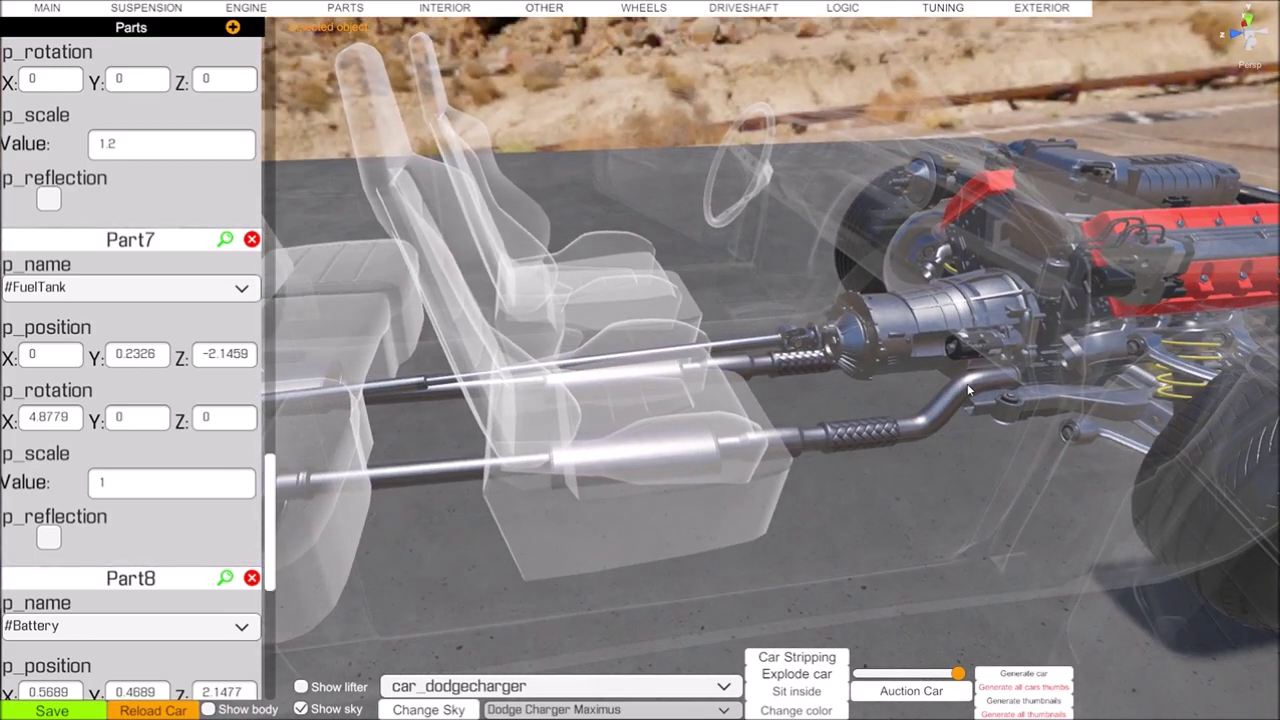
Set Part4 in the parts list to the #Downpipe_v8-3 downpipe
left_click(343, 8)
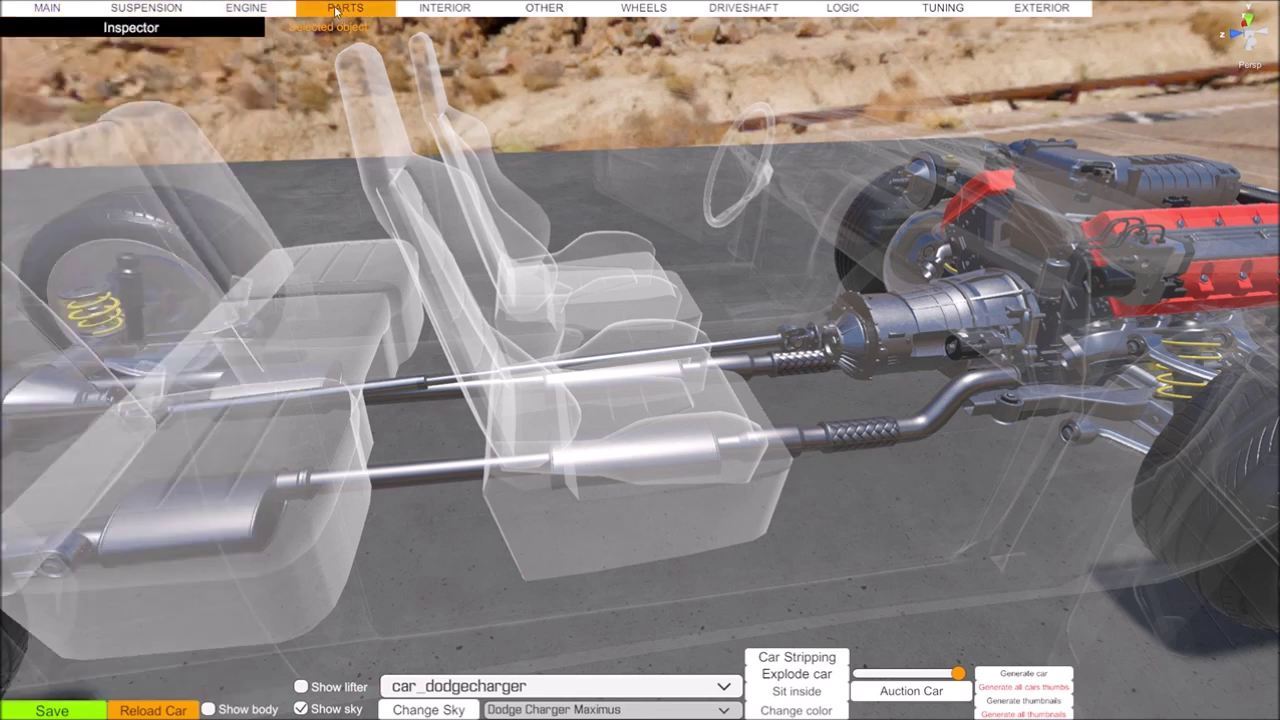
left_click(335, 10)
left_click_drag(268, 104, 274, 333)
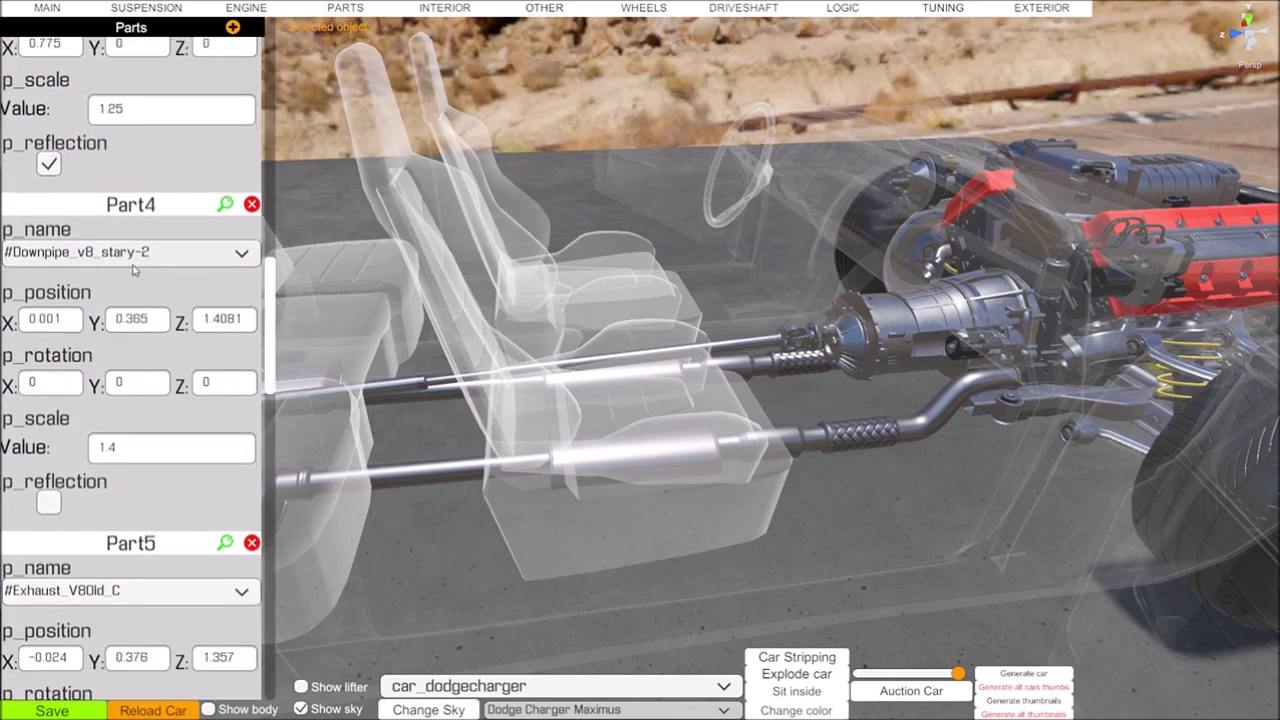
left_click(242, 256)
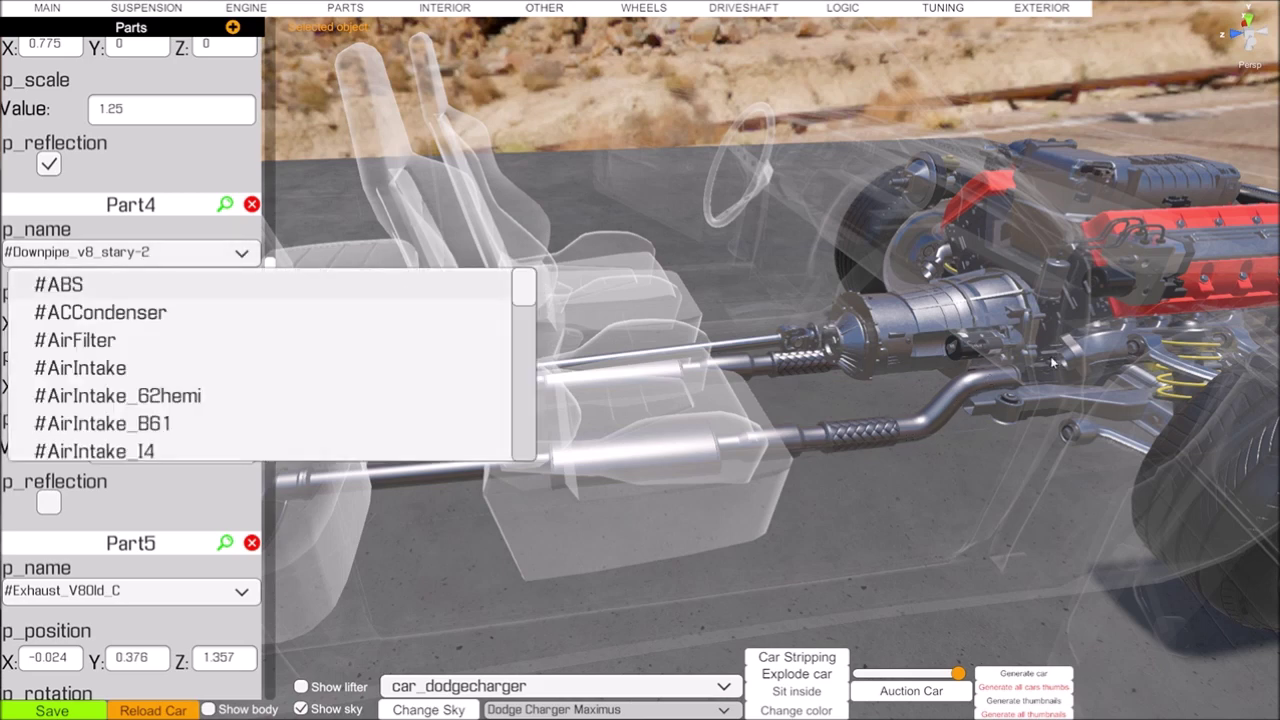
left_click_drag(524, 289, 519, 338)
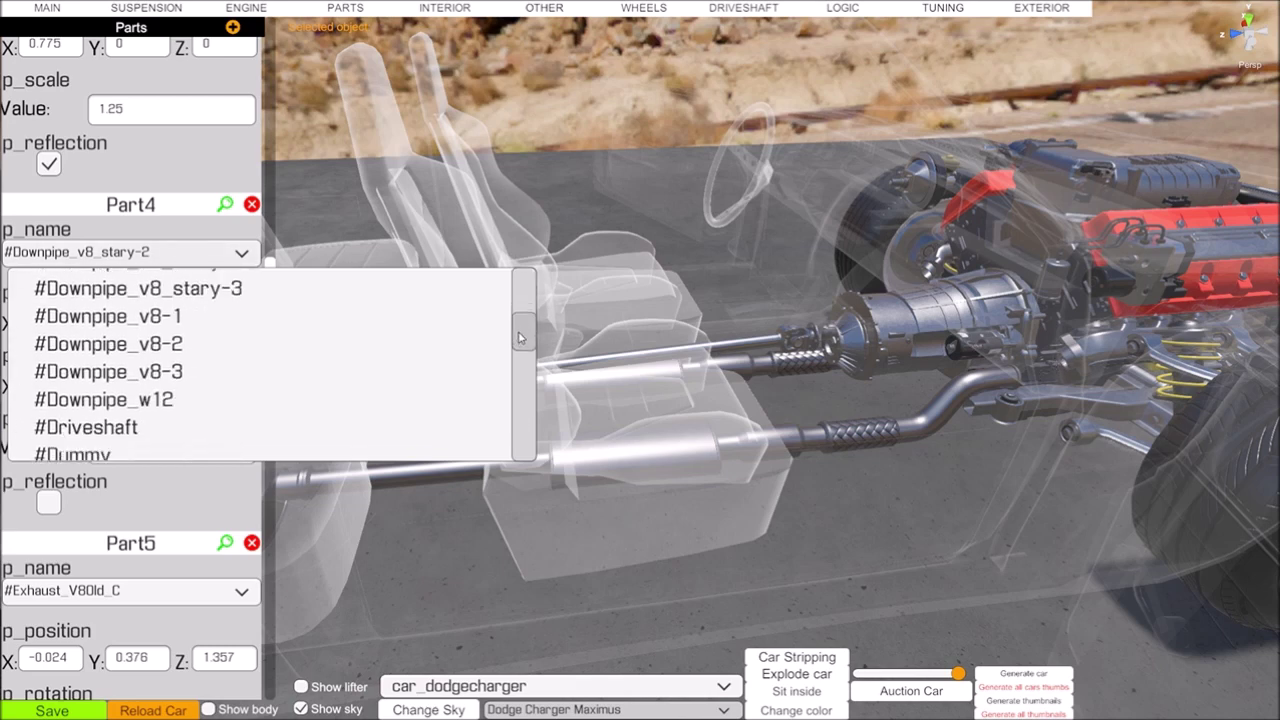
left_click(142, 372)
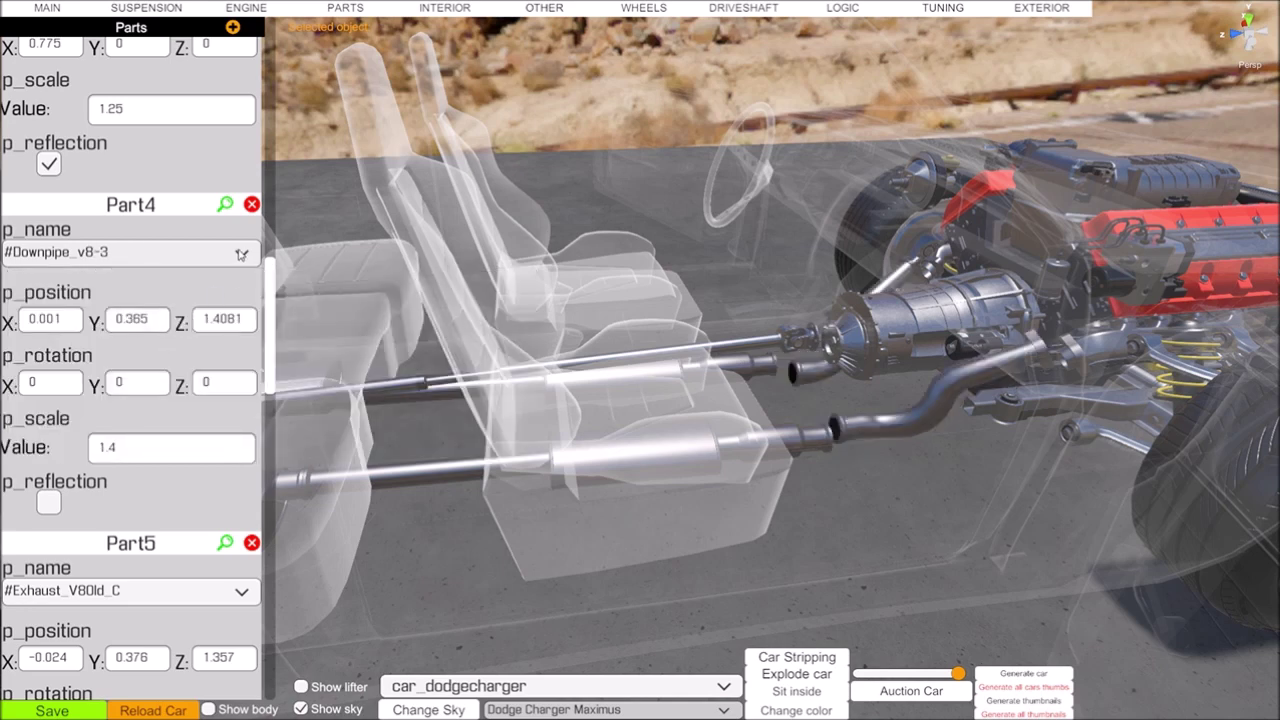
Try the #Downpipe_v8-2 and #Downpipe_v8-1 variants on Part4 and return it to #Downpipe_v8-3
left_click(241, 253)
scroll(193, 381, "down", 5)
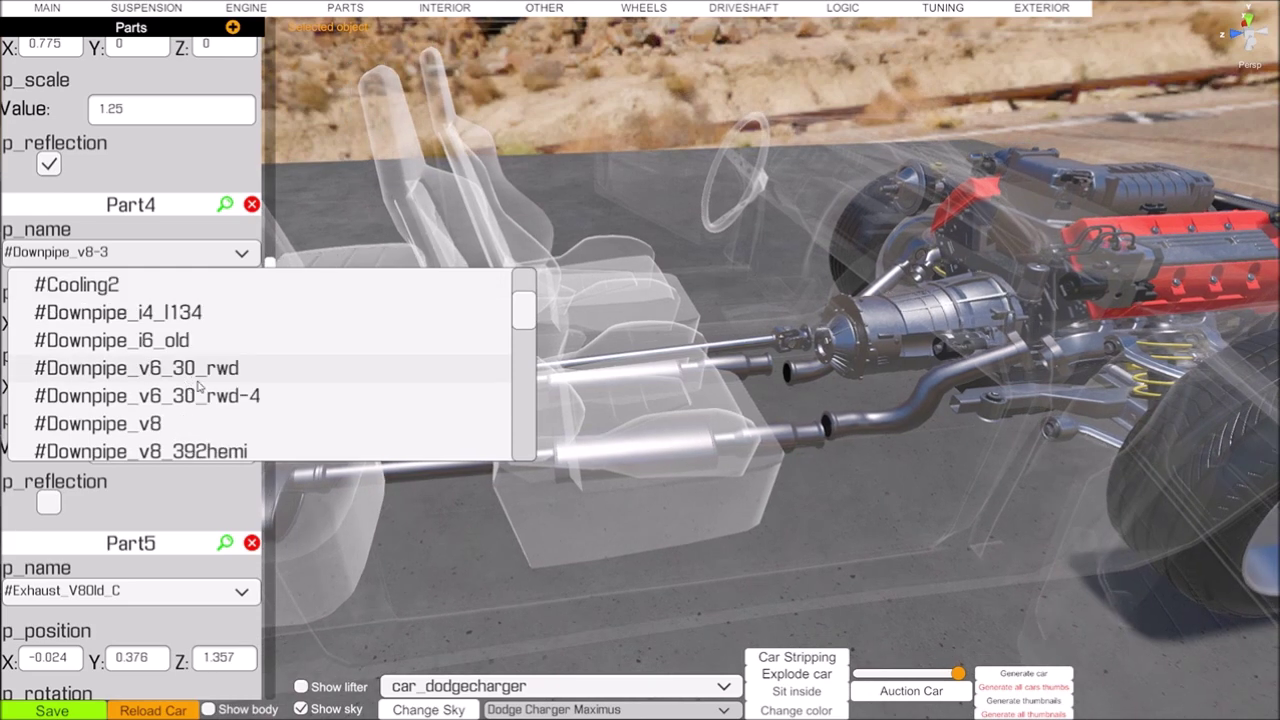
scroll(200, 388, "down", 3)
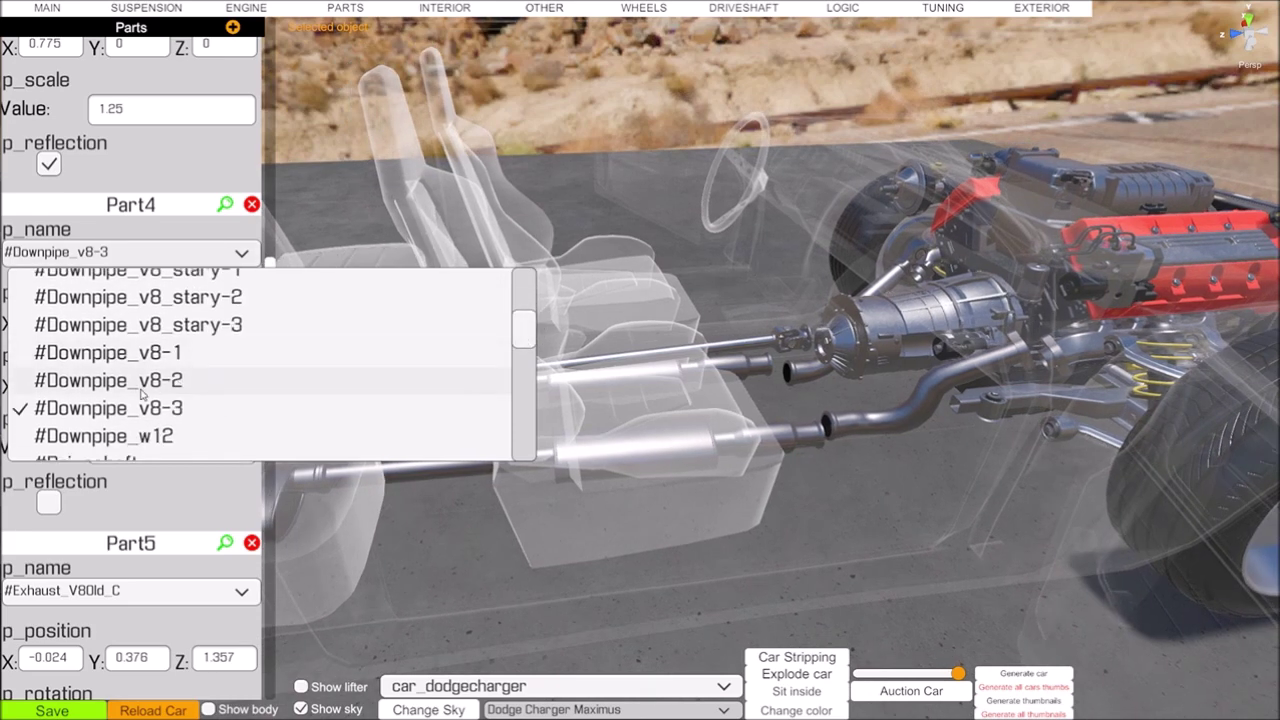
left_click(130, 389)
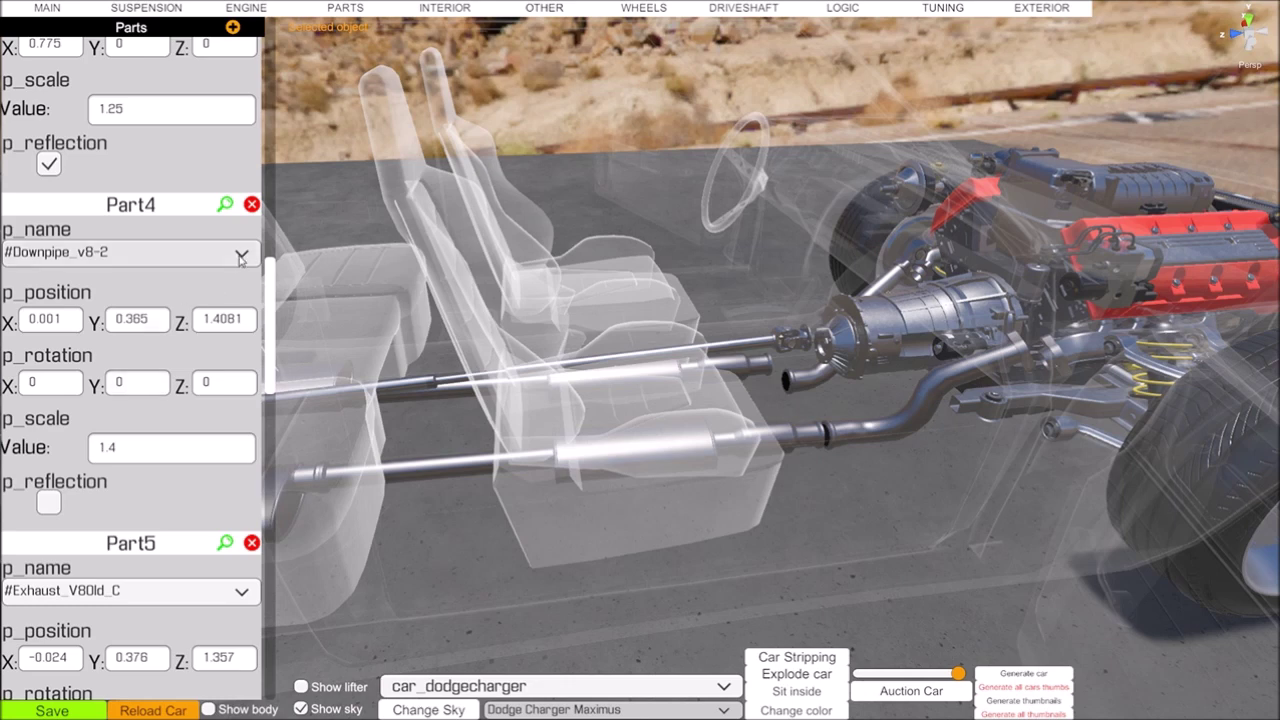
left_click(241, 256)
left_click_drag(526, 296, 527, 337)
left_click(147, 404)
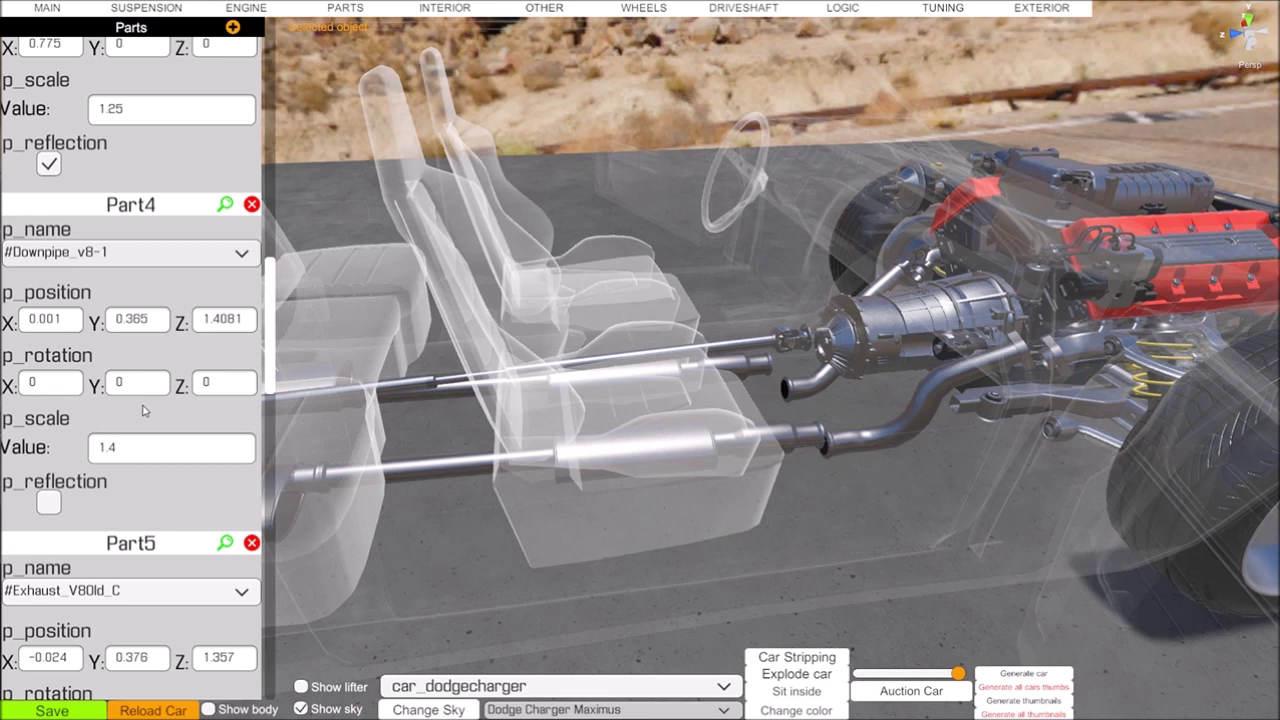
left_click(241, 254)
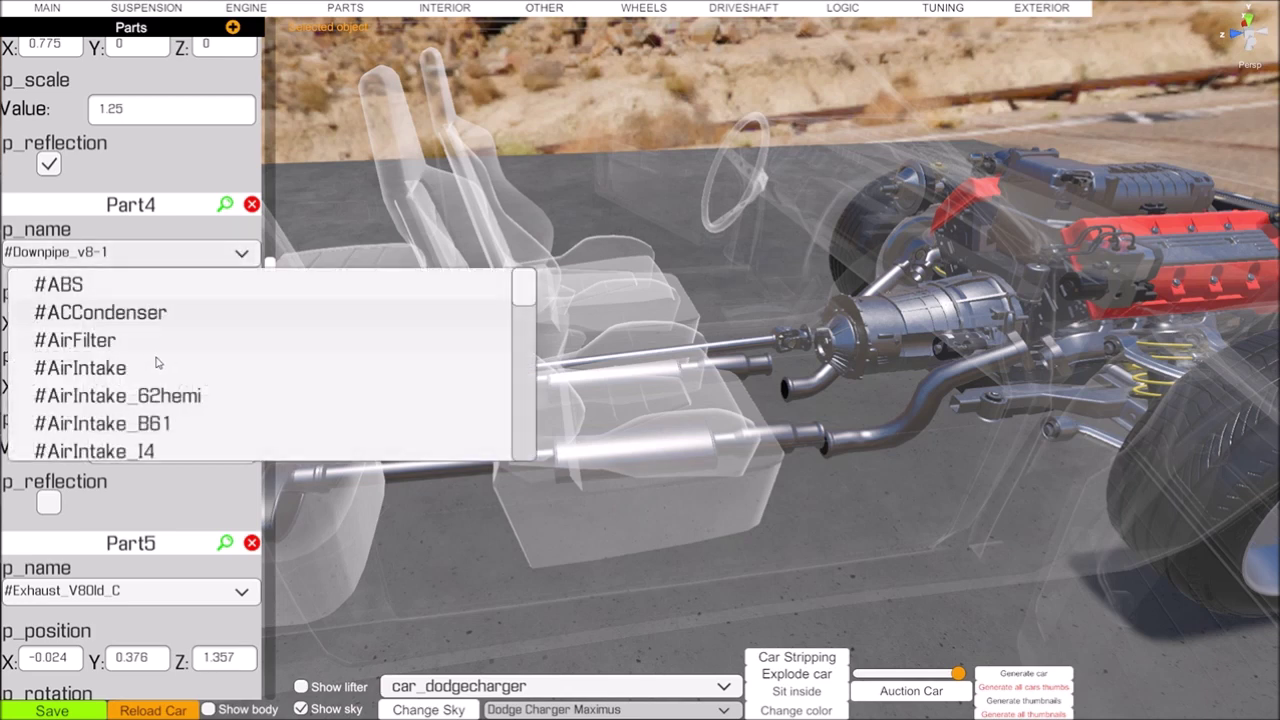
left_click_drag(514, 298, 522, 334)
left_click(165, 424)
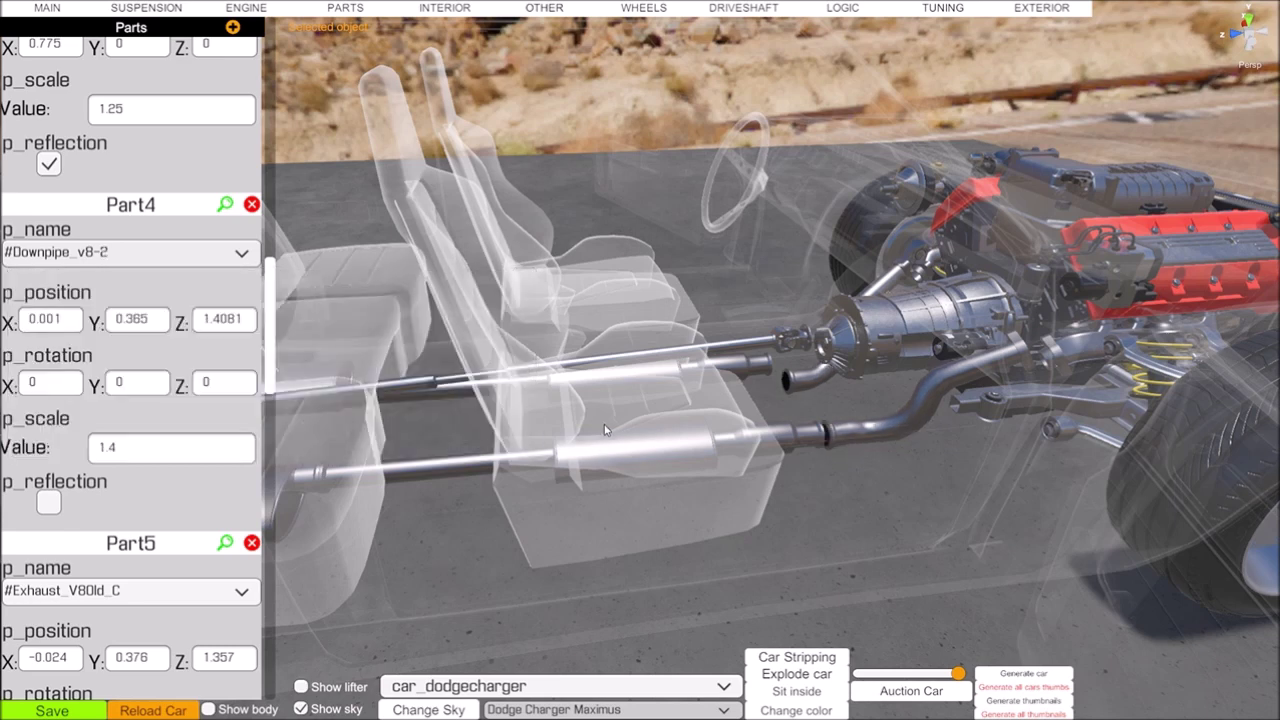
left_click(244, 253)
left_click_drag(527, 288, 525, 334)
left_click(138, 363)
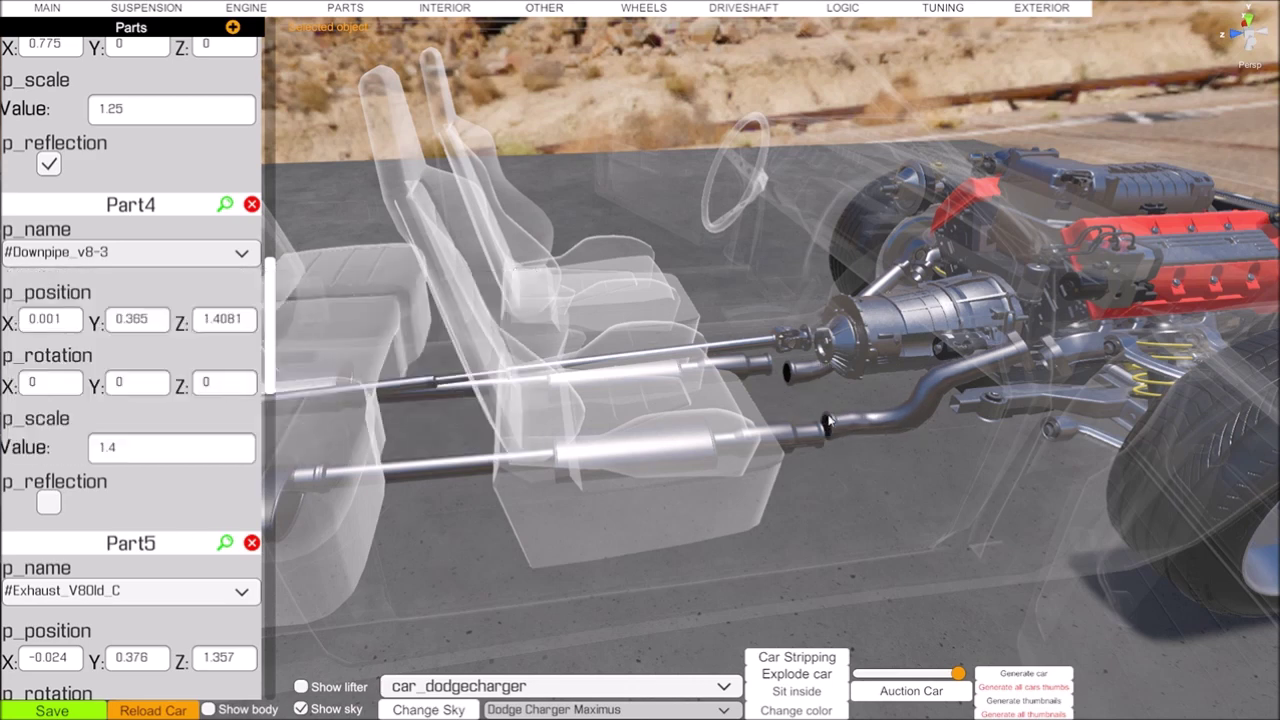
Move the Part4 downpipe towards the engine's exhaust outlets, to a position of about X 0.018, Y 0.343, Z 1.4932
left_click(225, 205)
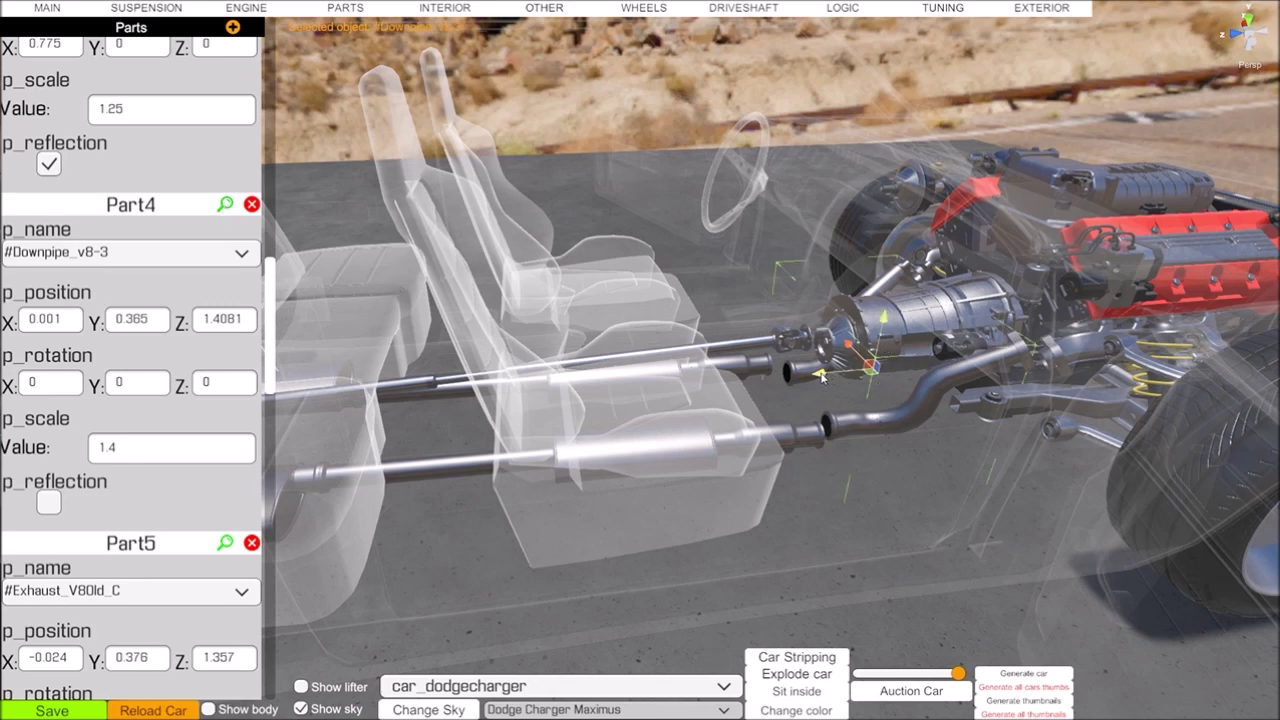
left_click_drag(820, 376, 840, 381)
right_click_drag(840, 381, 1136, 406)
key("w")
key("a")
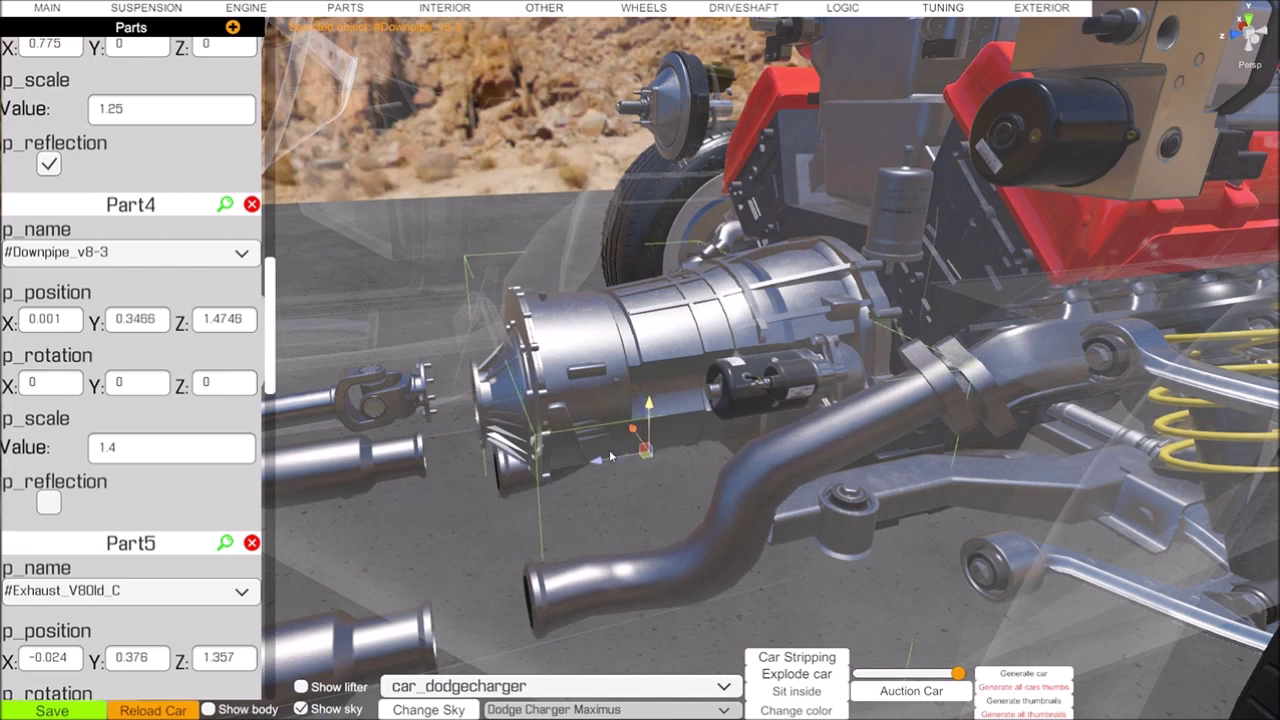
left_click_drag(597, 463, 608, 461)
left_click_drag(659, 404, 659, 412)
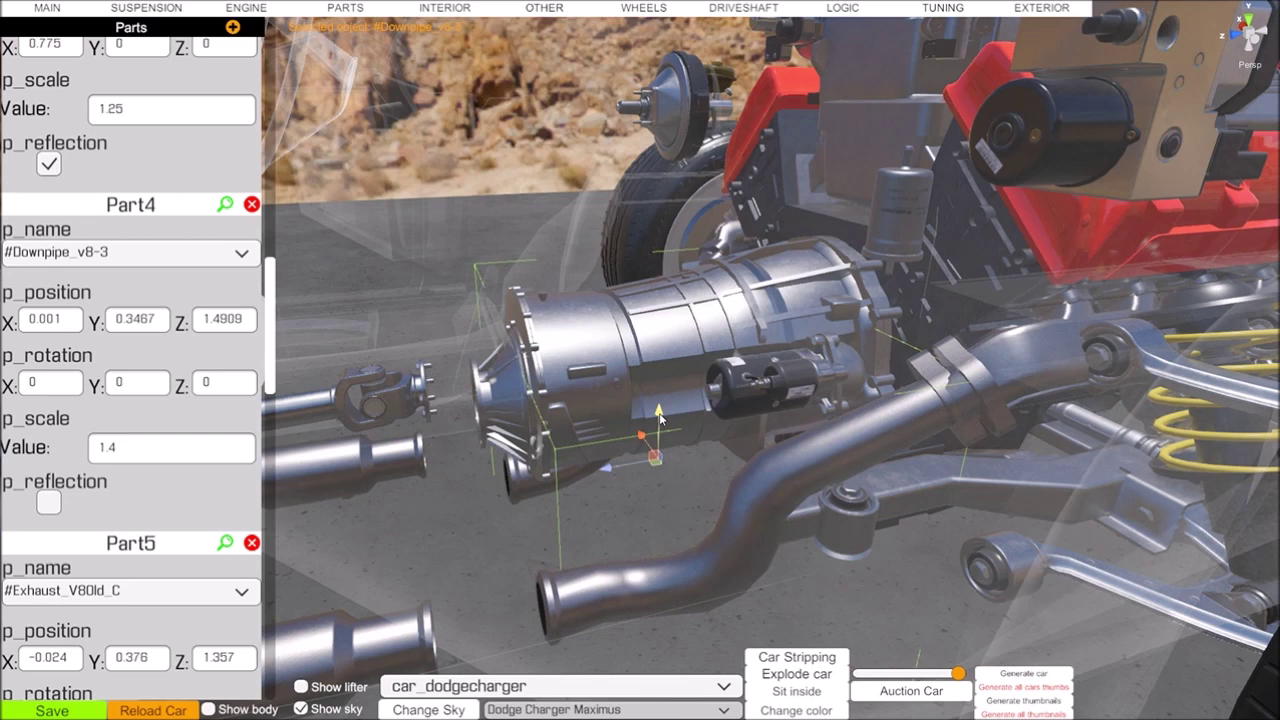
left_click_drag(607, 467, 646, 442)
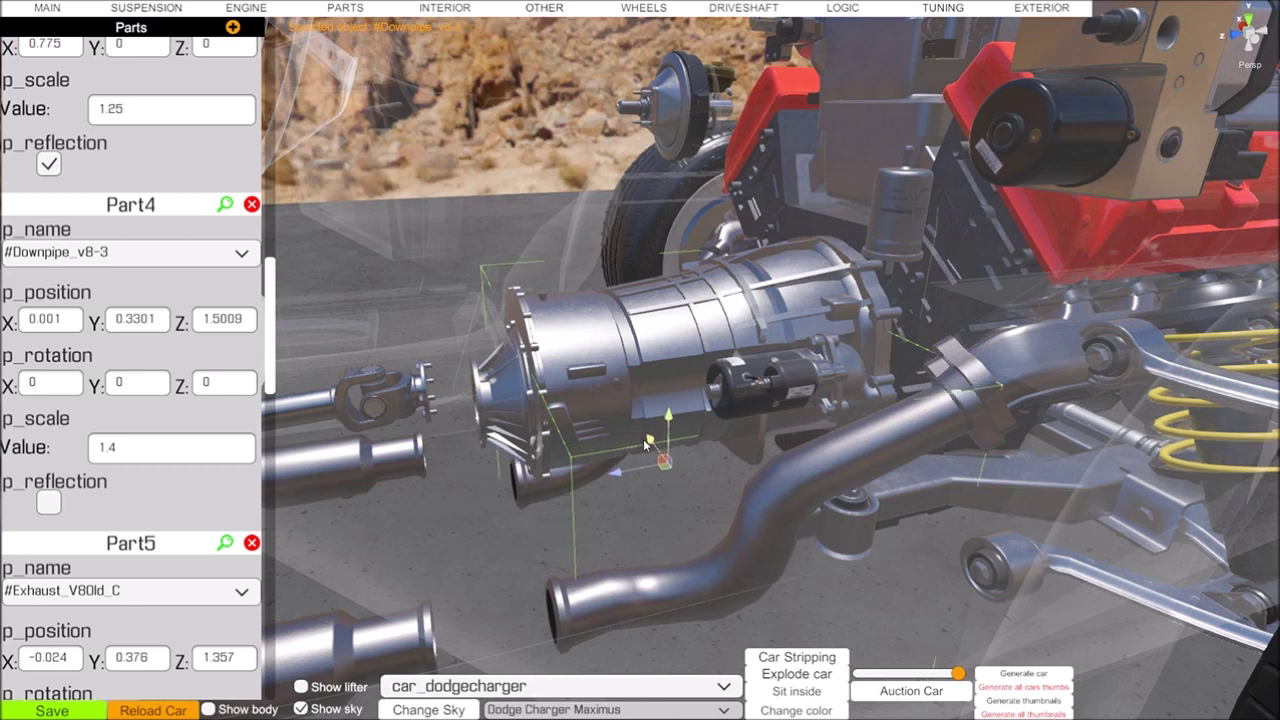
left_click_drag(668, 418, 670, 409)
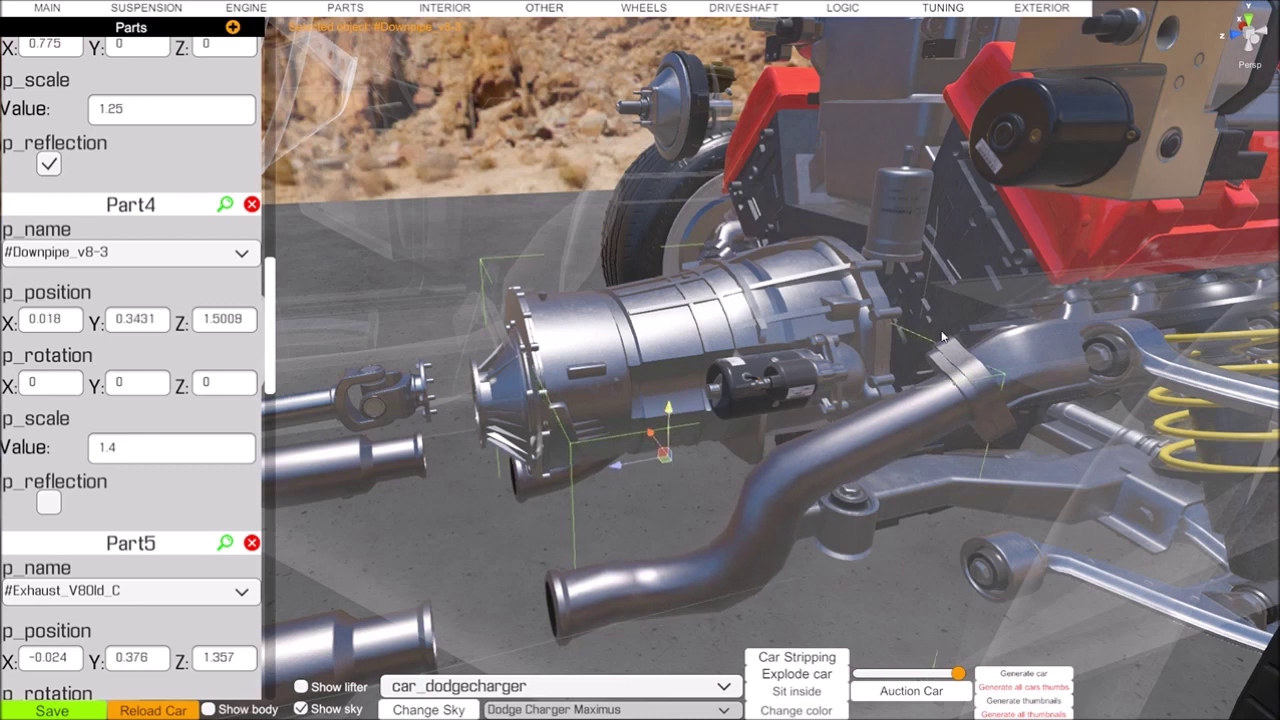
left_click_drag(620, 470, 614, 470)
Set the Part4 downpipe's scale to 1.45 and shift it sideways to an X position of about -0.0022
right_click_drag(640, 470, 895, 386)
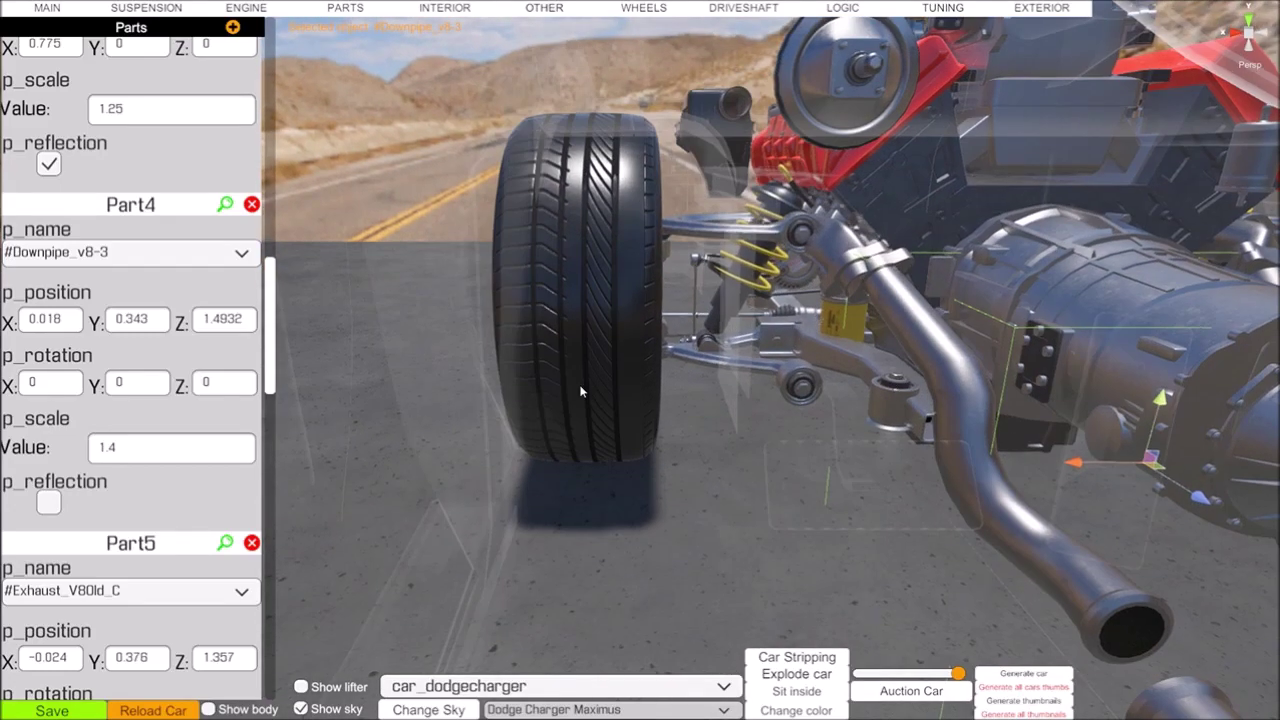
left_click(134, 452)
left_click(134, 455)
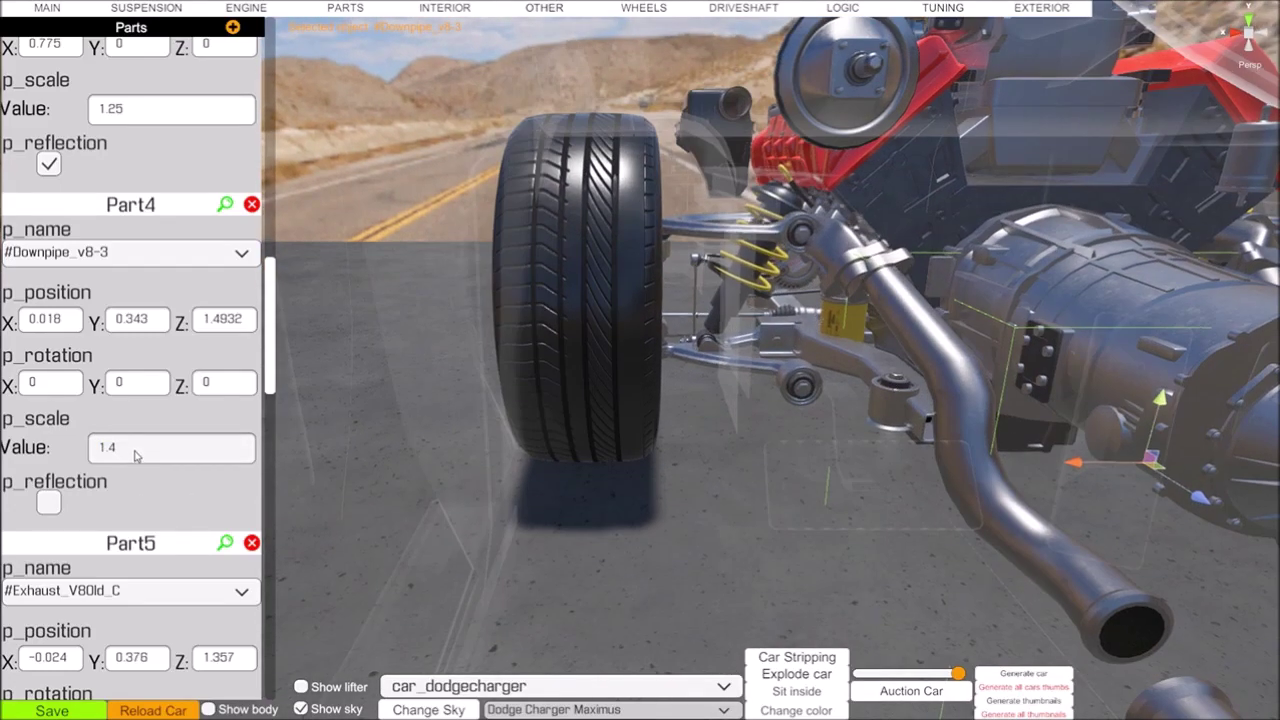
type("5")
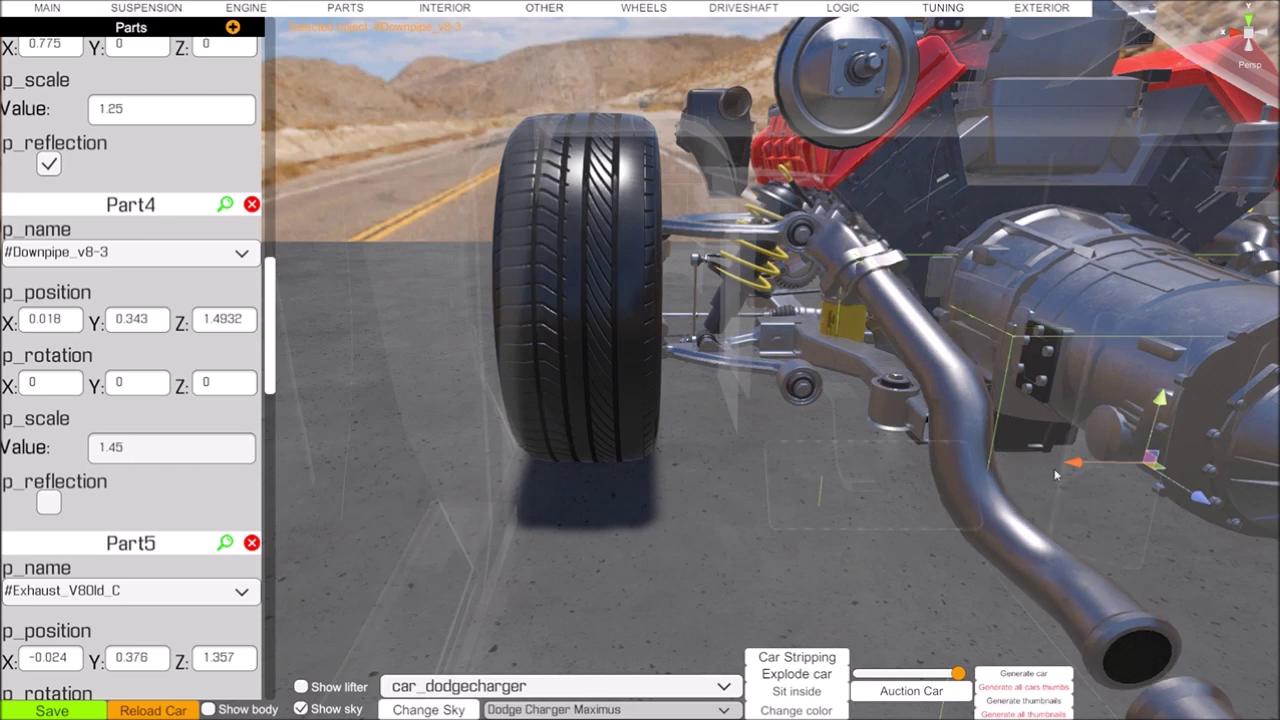
left_click_drag(1080, 469, 1057, 477)
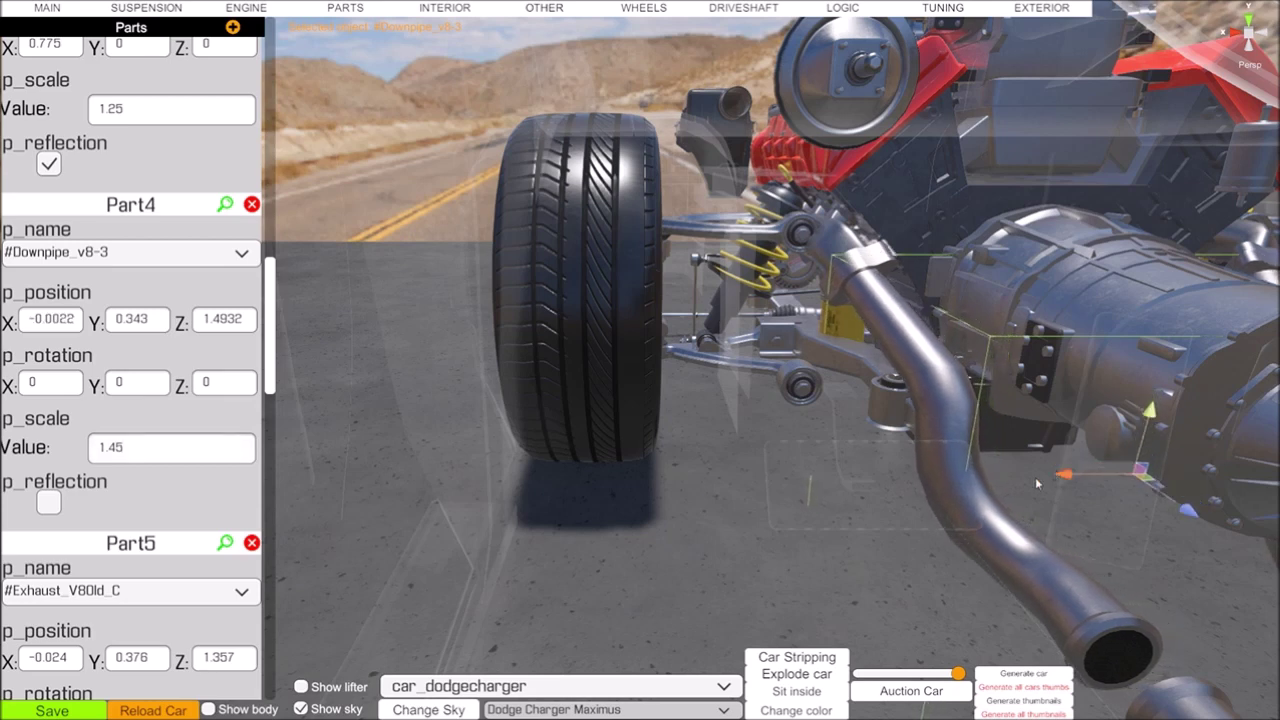
right_click_drag(869, 347, 836, 357)
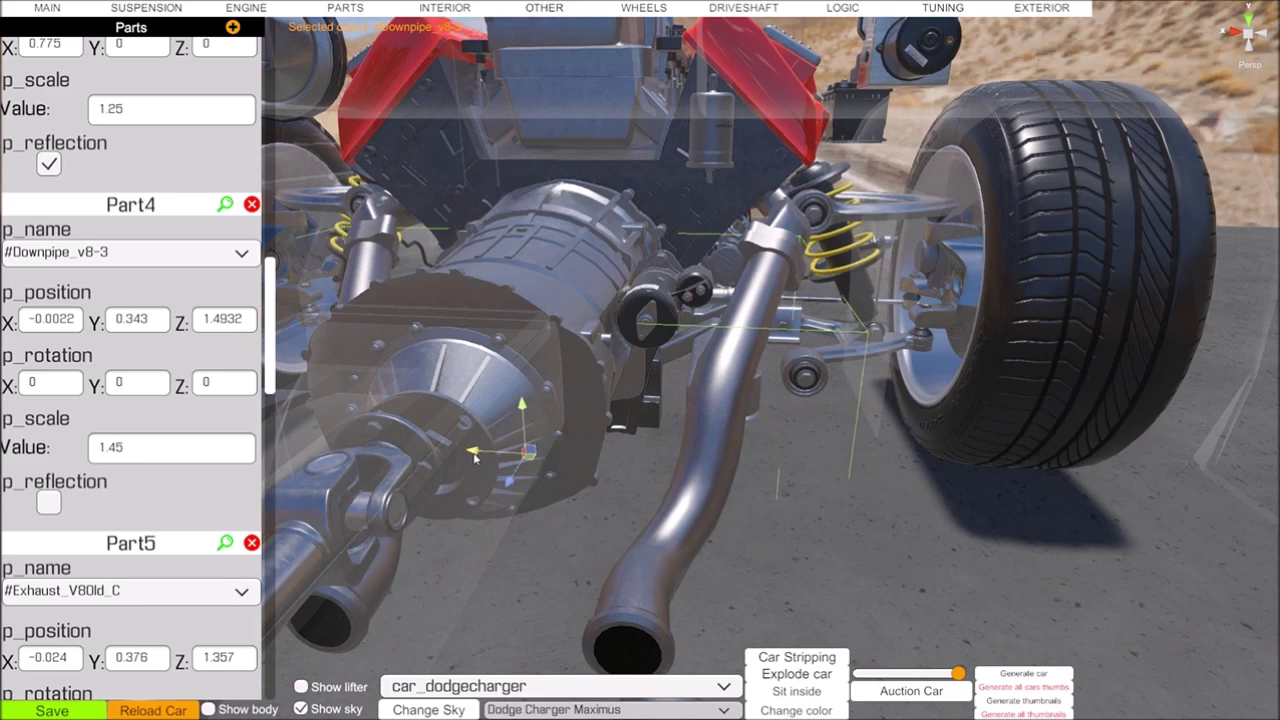
Shift the Part4 downpipe sideways to an X position of about 0.0004
left_click_drag(478, 459, 475, 459)
right_click_drag(803, 463, 1123, 462)
key("s")
key("a")
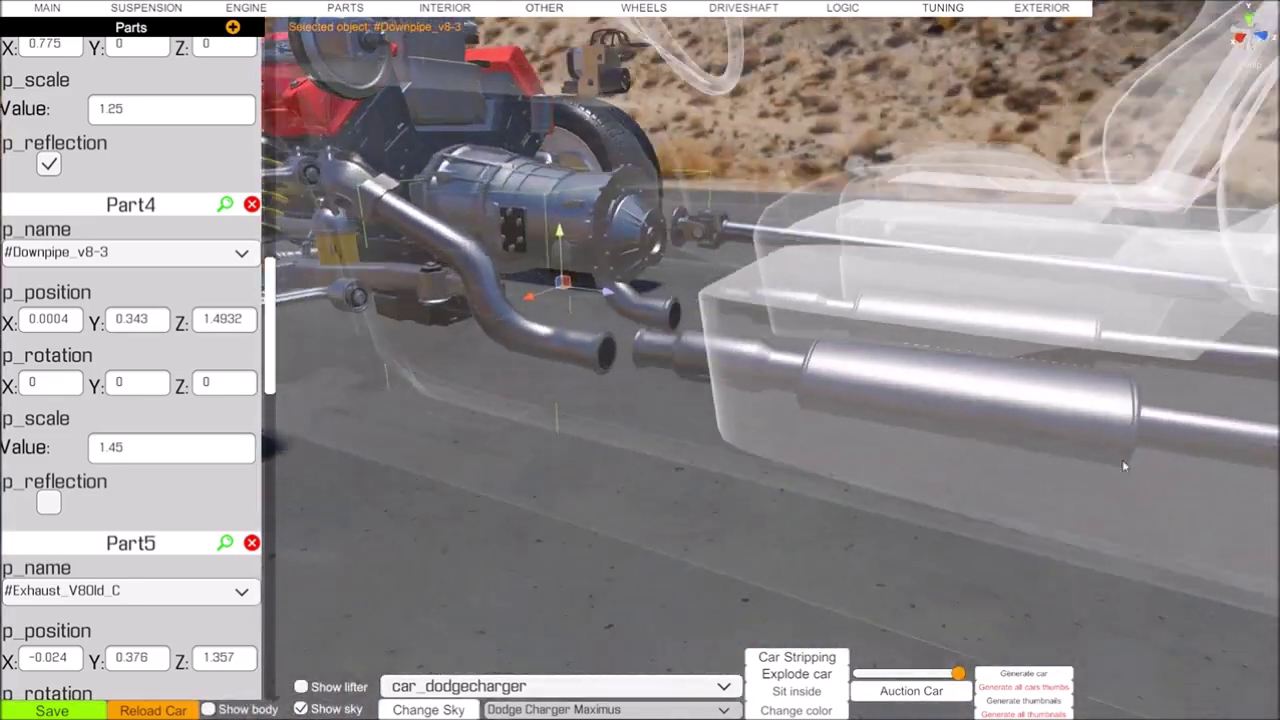
left_click_drag(1122, 465, 1182, 467, "alt")
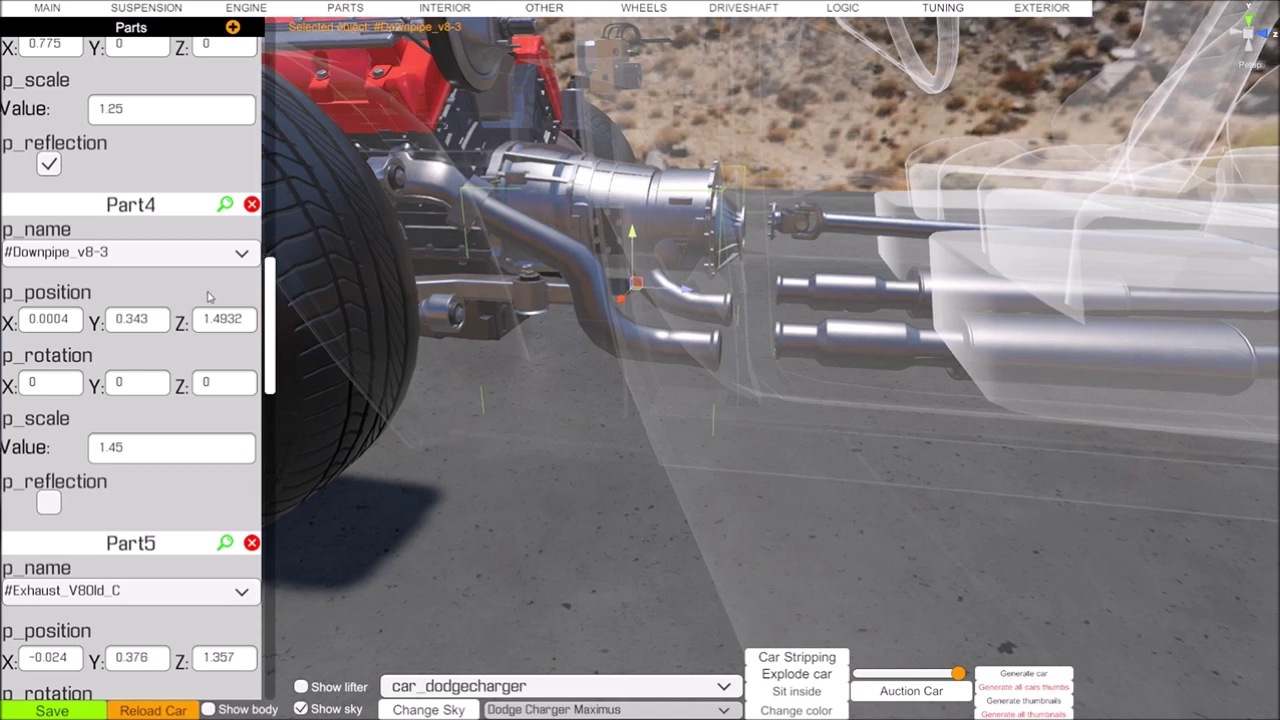
Try the #Downpipe_v8-2 variant on Part4 and restore #Downpipe_v8-3
left_click(241, 254)
left_click_drag(520, 287, 521, 334)
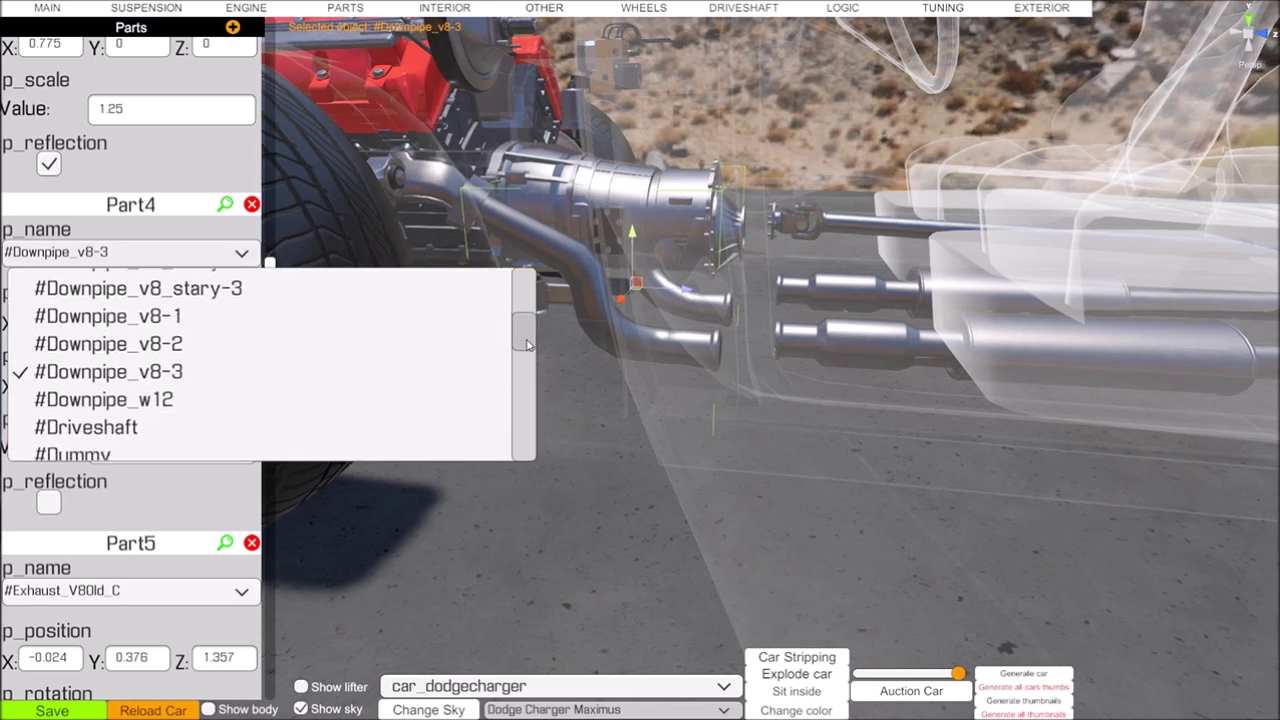
left_click(143, 345)
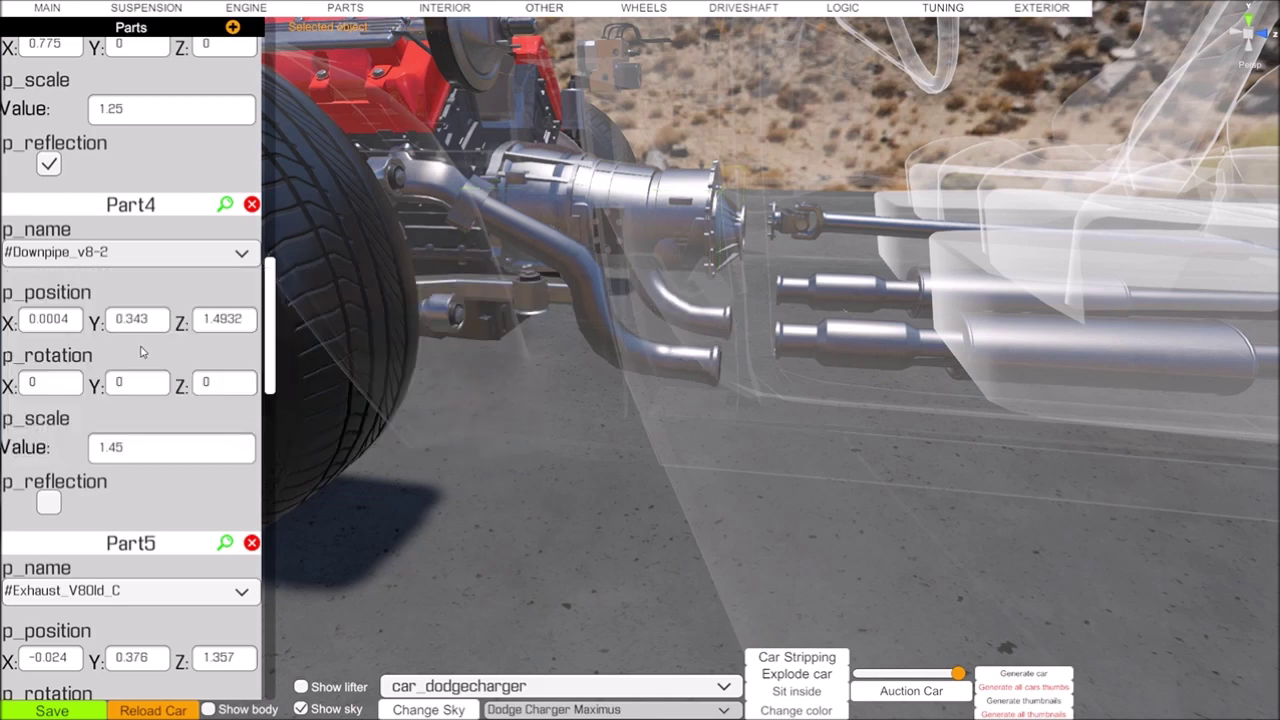
left_click(246, 254)
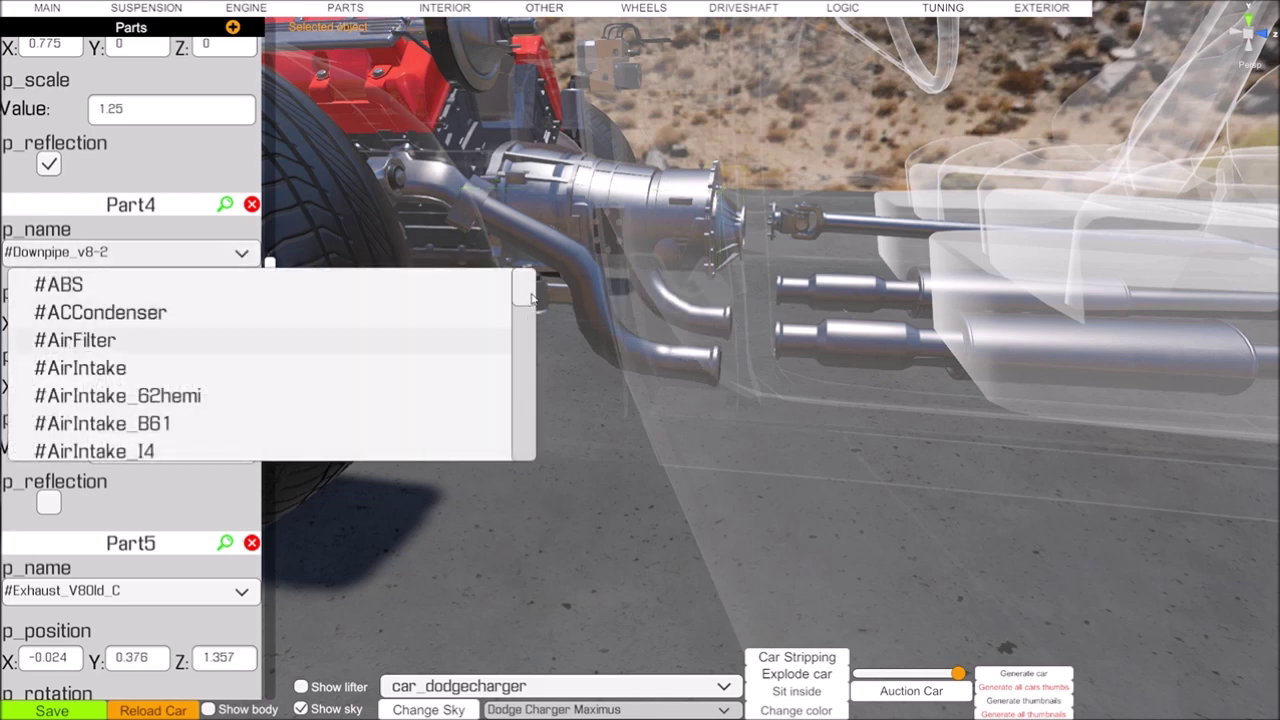
left_click_drag(531, 297, 537, 331)
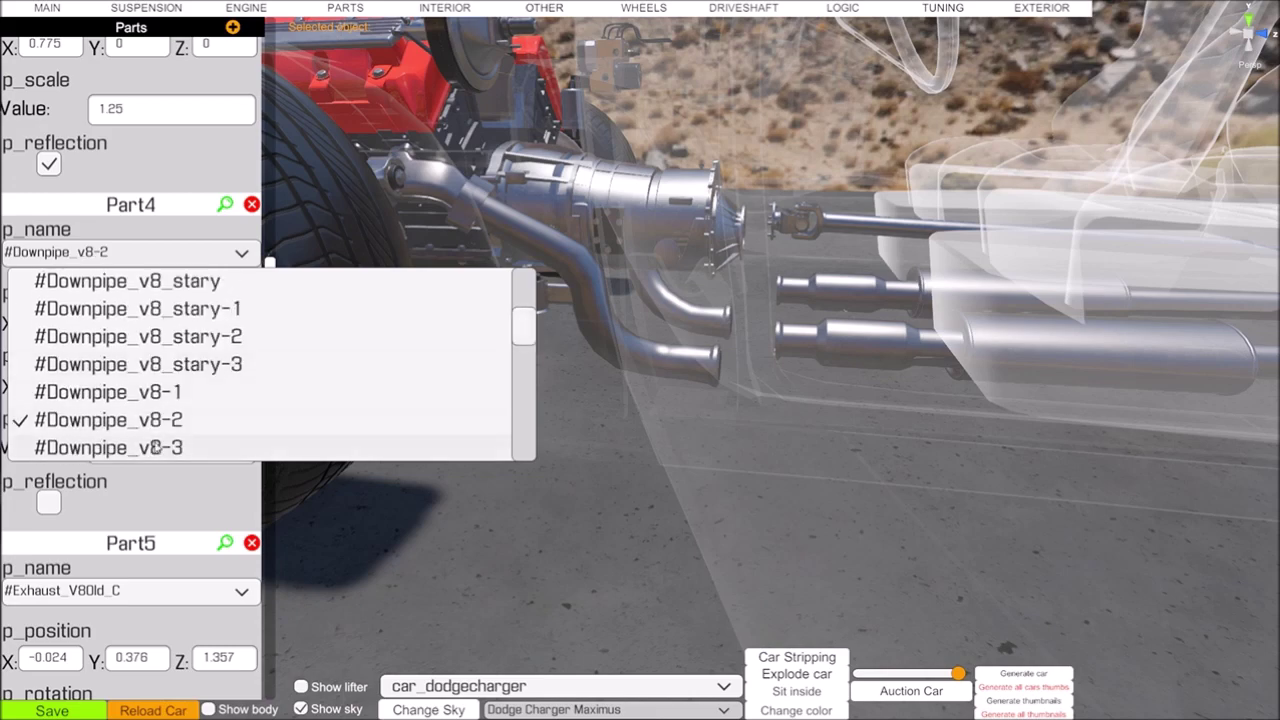
left_click(155, 448)
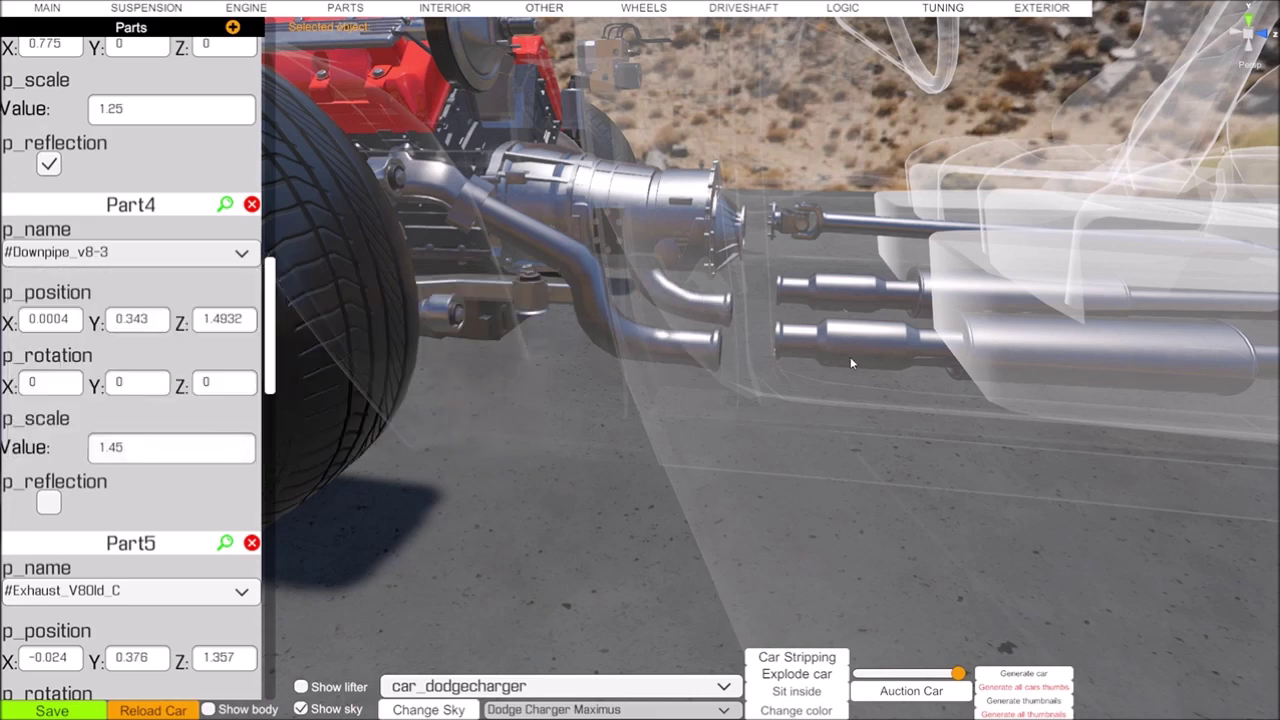
Move the Part5 exhaust forward and down towards the downpipe outlet, to about Y 0.3477, Z 1.4683
right_click_drag(812, 438, 822, 464)
key("d")
key("s")
key("w")
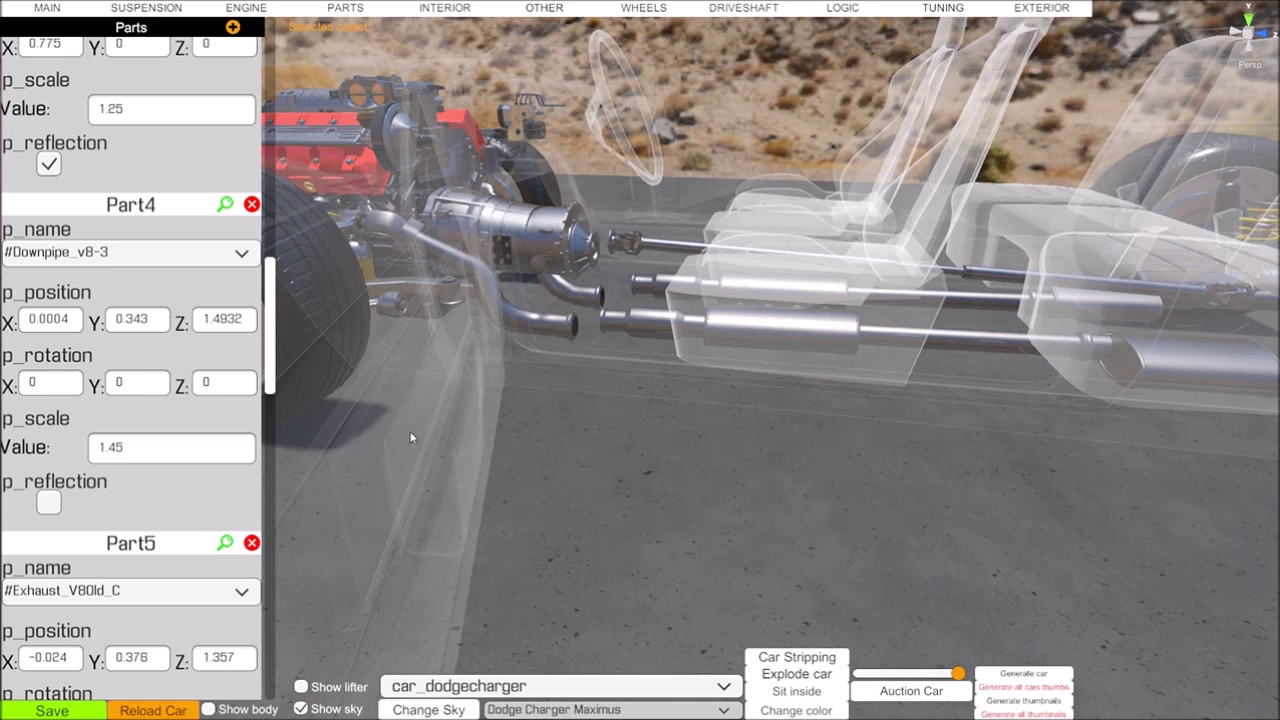
left_click_drag(273, 358, 280, 420)
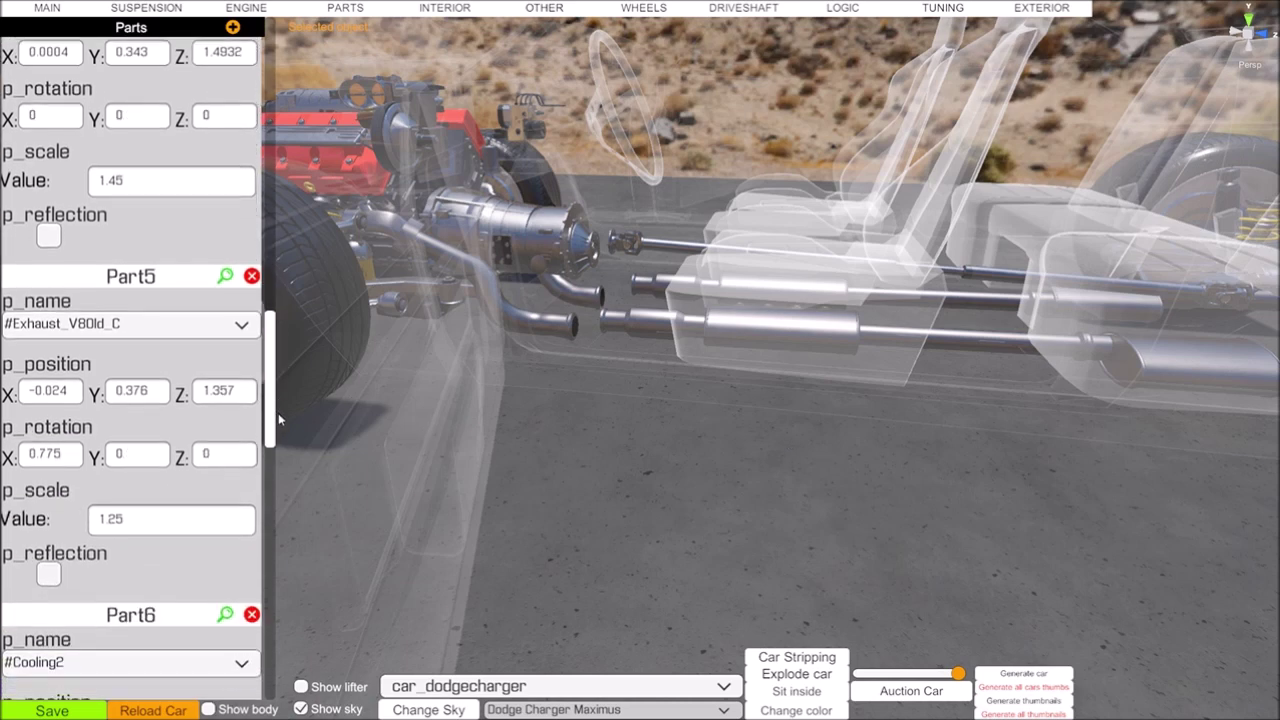
left_click(140, 521)
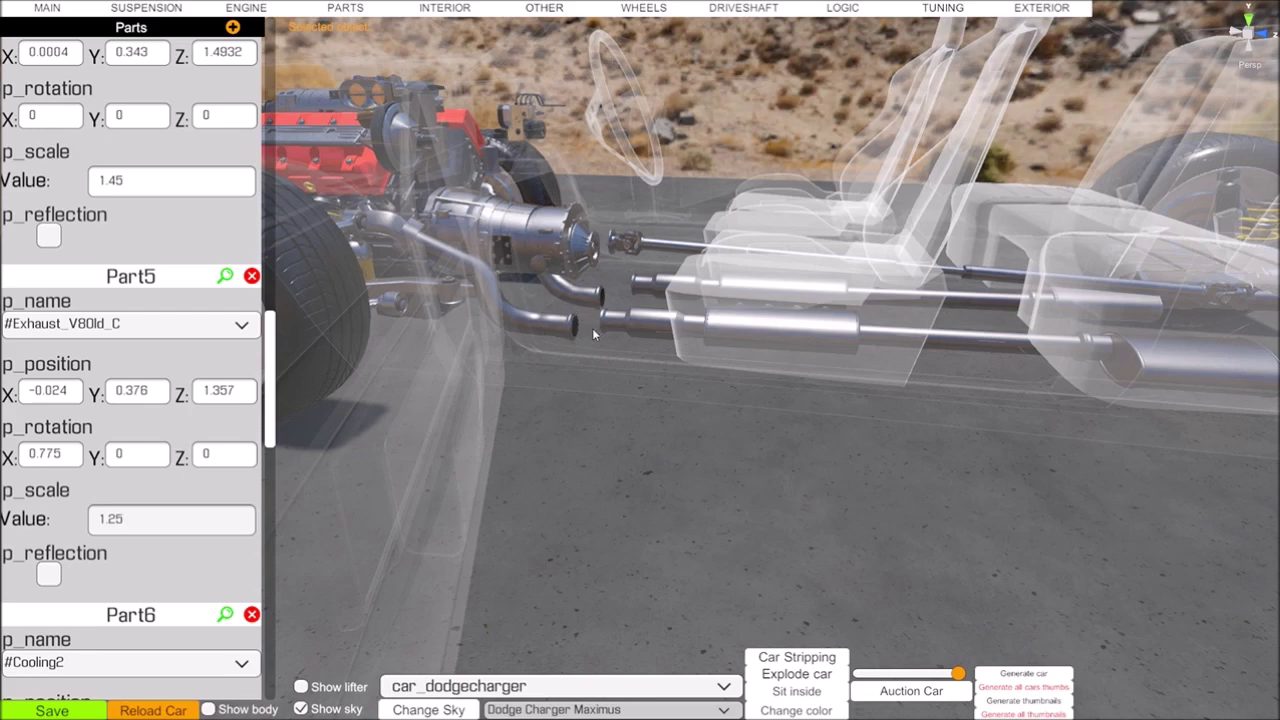
left_click(225, 275)
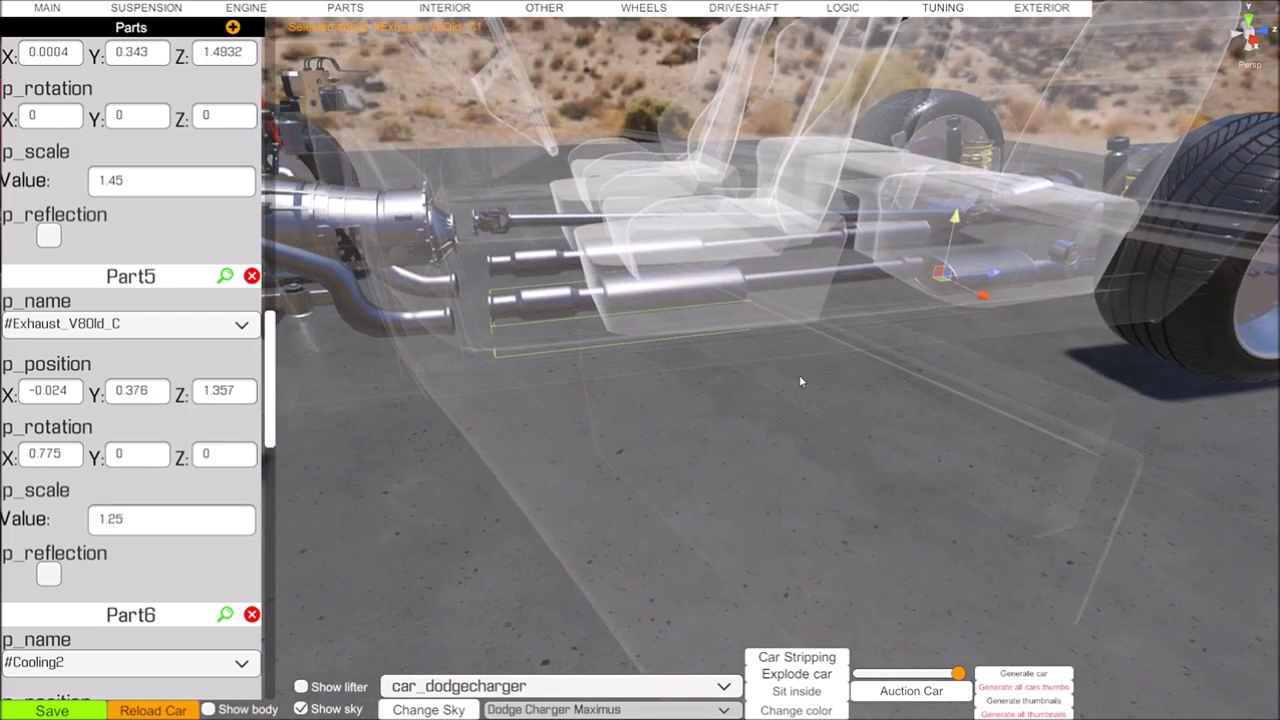
right_click_drag(799, 376, 757, 369)
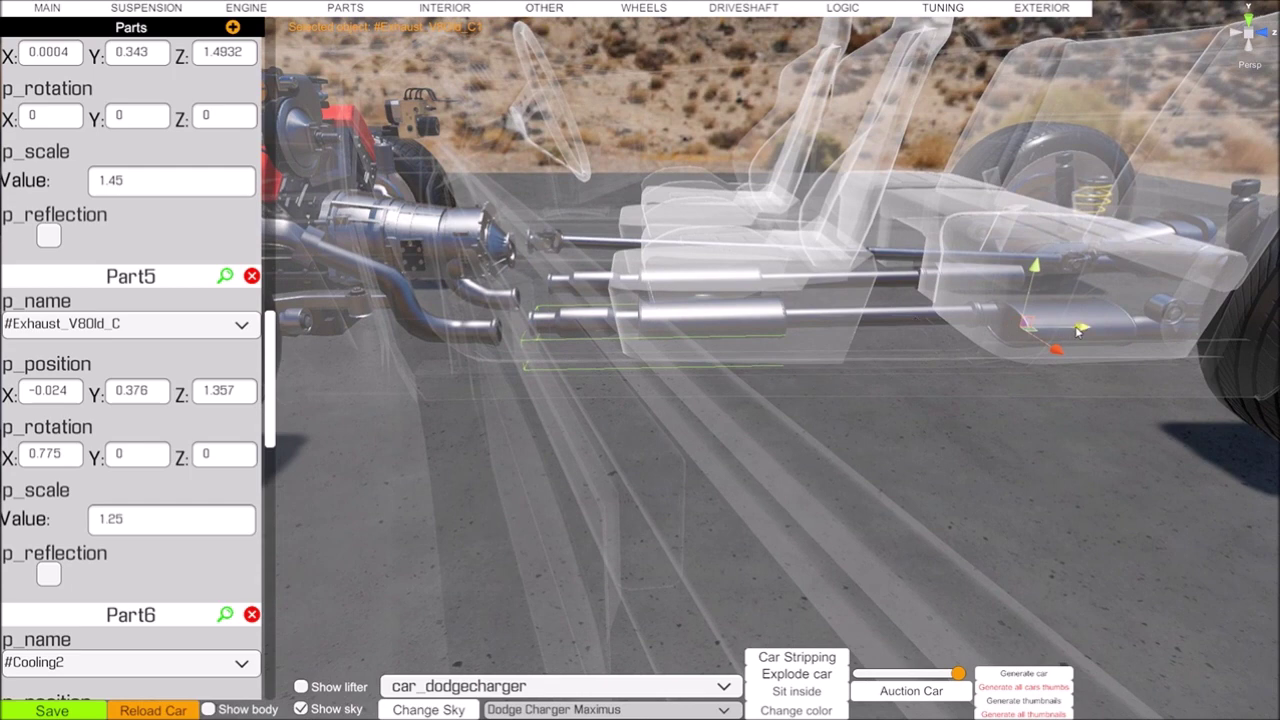
left_click_drag(1080, 332, 1044, 339)
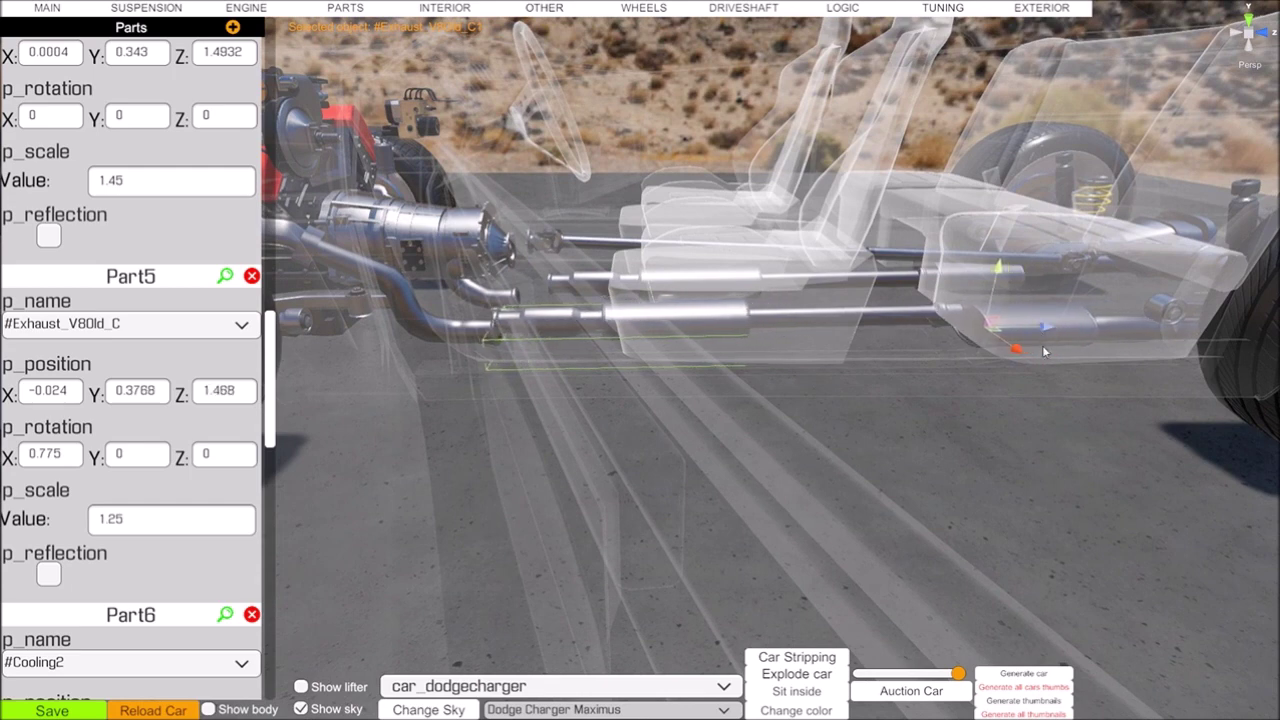
left_click_drag(1000, 270, 997, 286)
right_click_drag(776, 350, 798, 356)
scroll(798, 356, "up", 5)
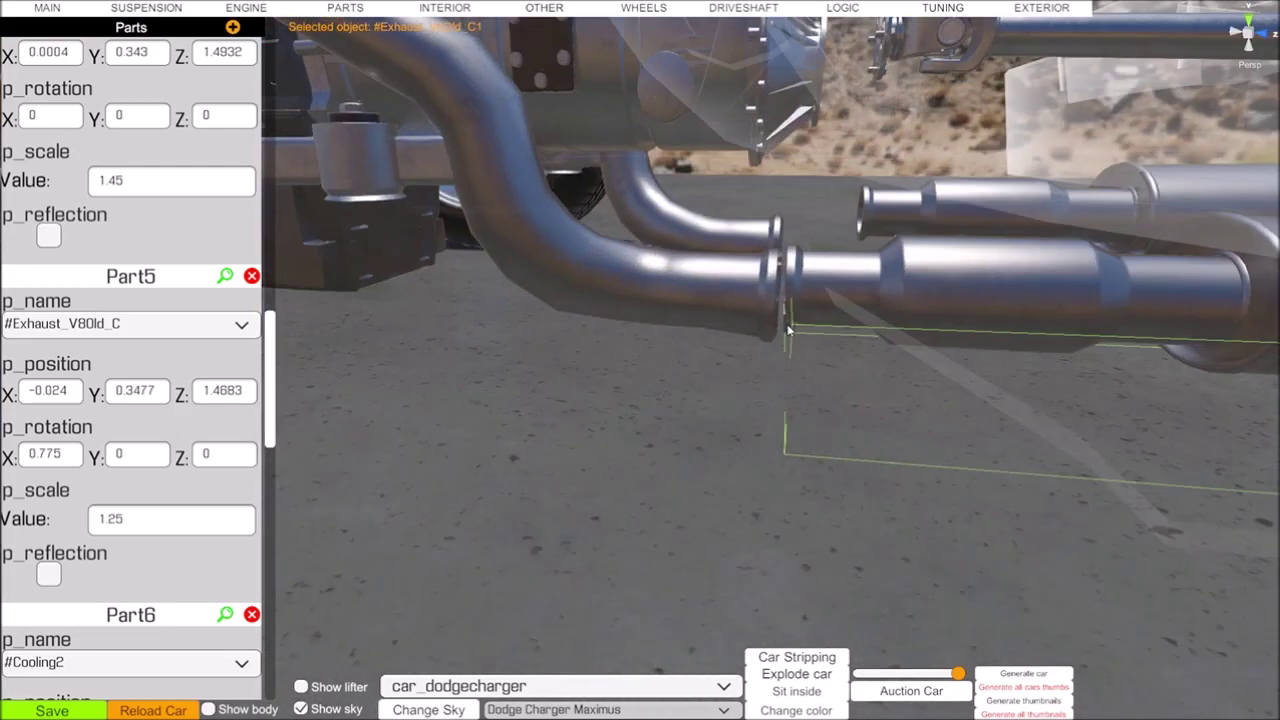
Fine-tune the Part5 exhaust against the downpipe flange, to about X 0.0166, Y 0.3315, Z 1.4805
right_click_drag(981, 350, 1159, 335)
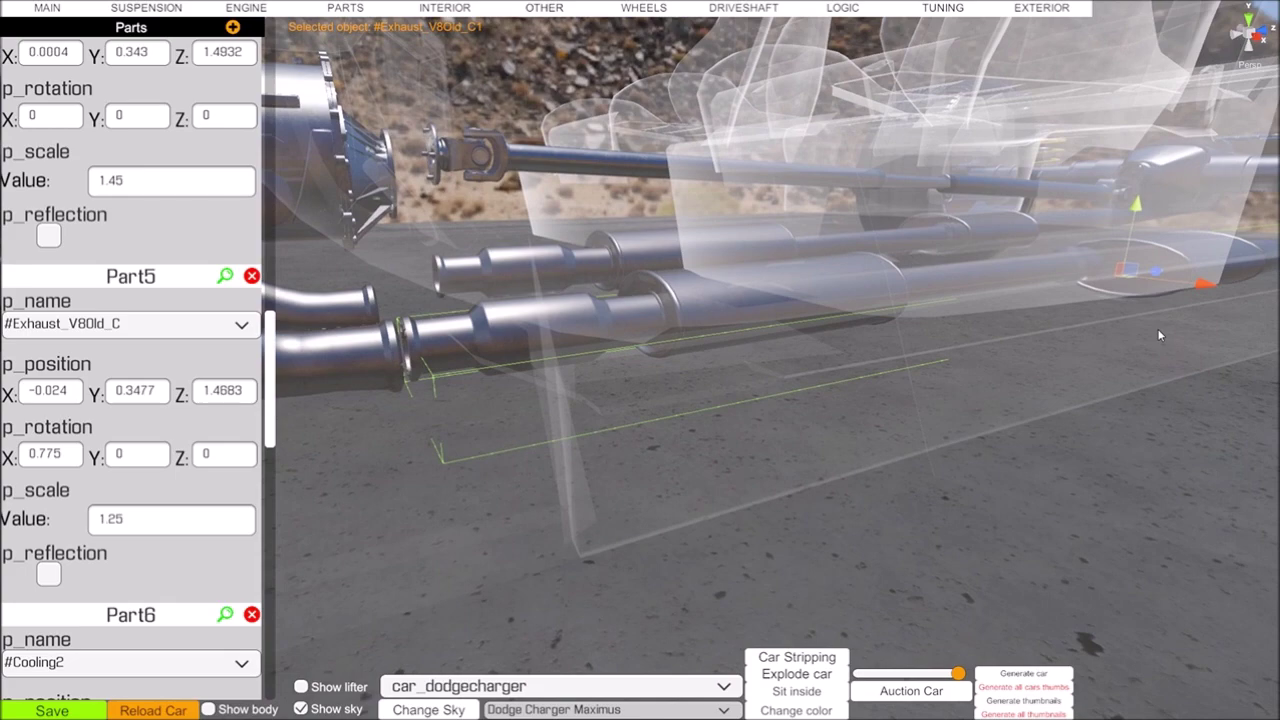
left_click_drag(1157, 273, 1154, 280)
right_click_drag(537, 427, 704, 401)
key("w")
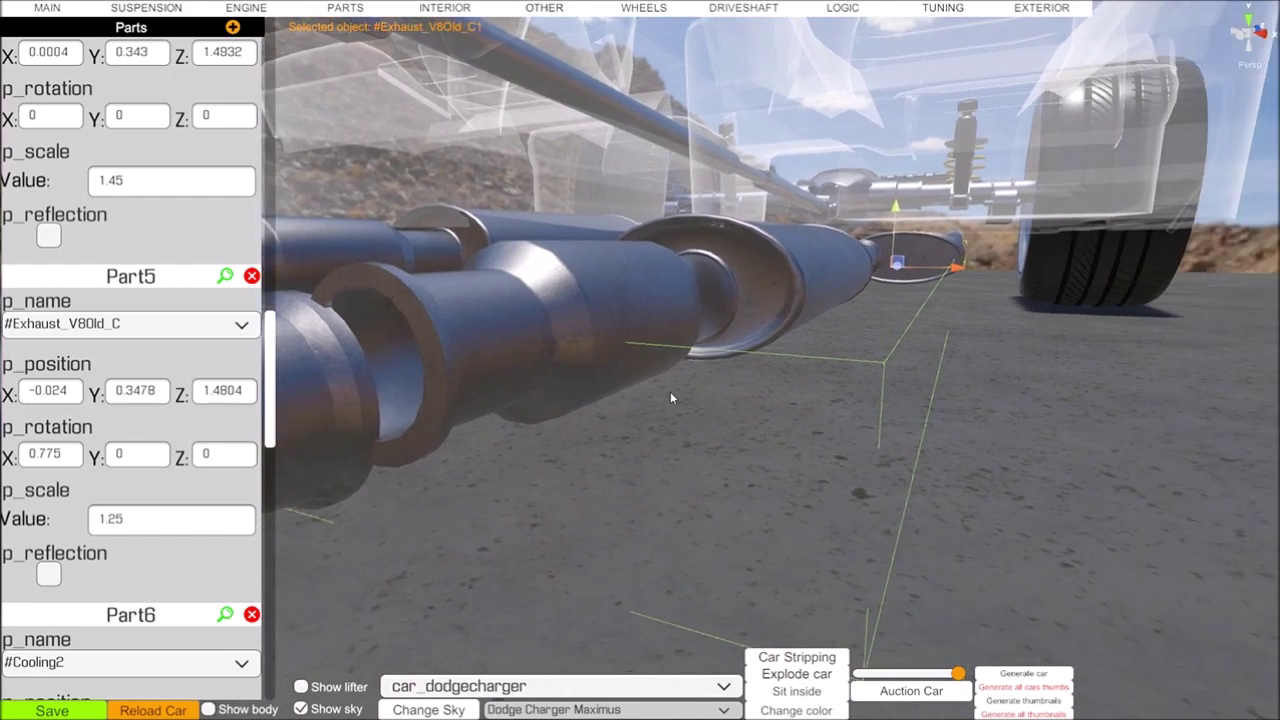
scroll(670, 398, "down", 2)
key("d")
left_click_drag(918, 280, 918, 280)
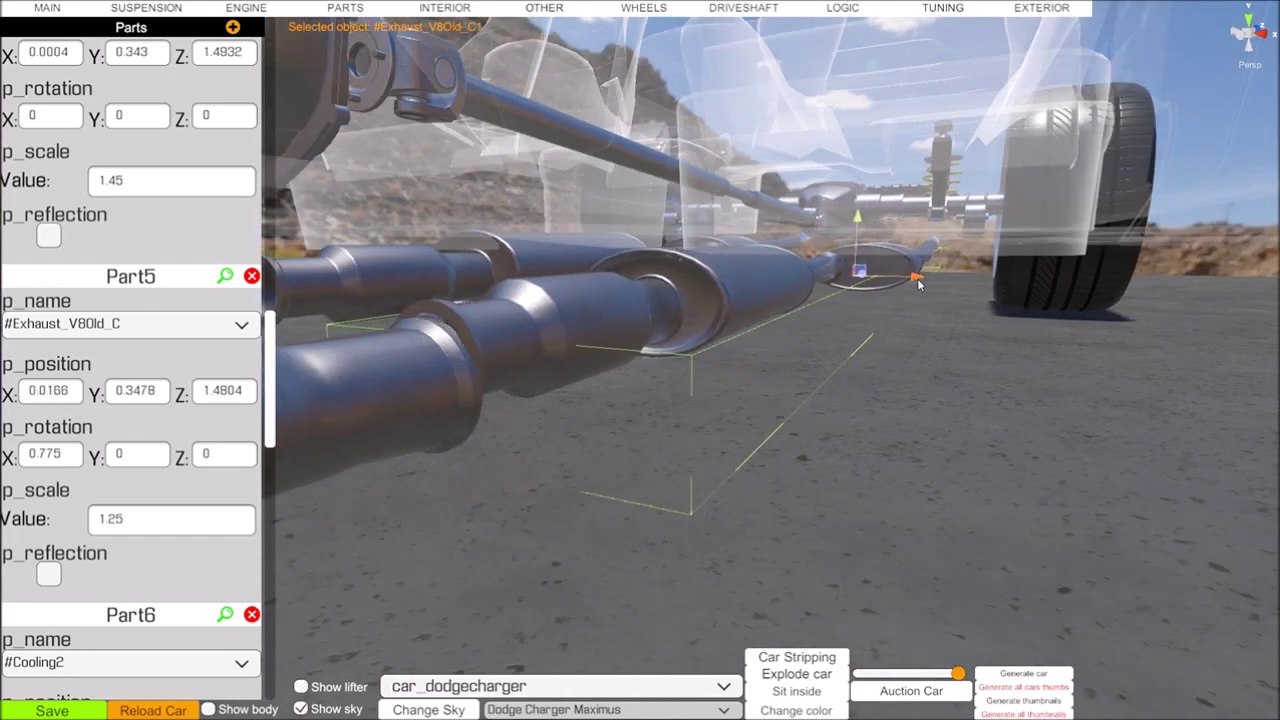
left_click_drag(857, 220, 857, 226)
Show the car body and examine how the exhaust sits beneath it from the rear and the side
key("d")
right_click_drag(818, 389, 330, 326)
key("d")
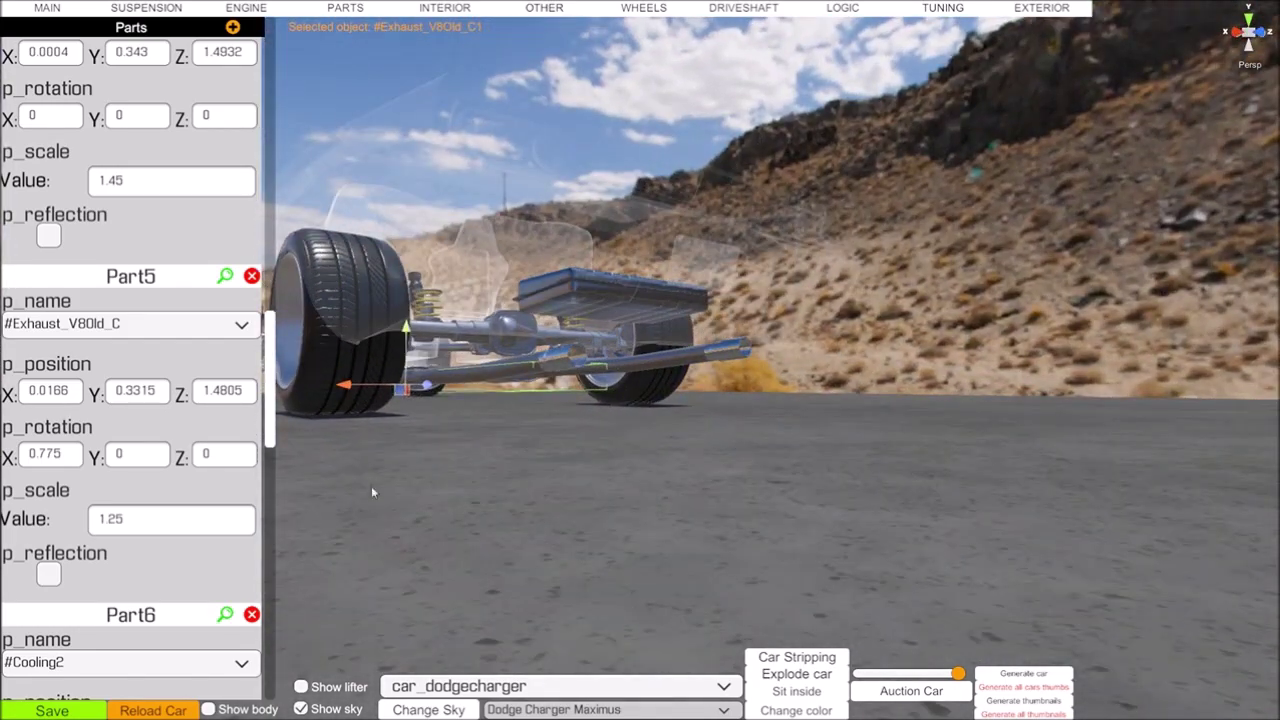
left_click(231, 709)
key("w")
right_click_drag(287, 549, 531, 536)
key("a")
scroll(531, 542, "down", 5)
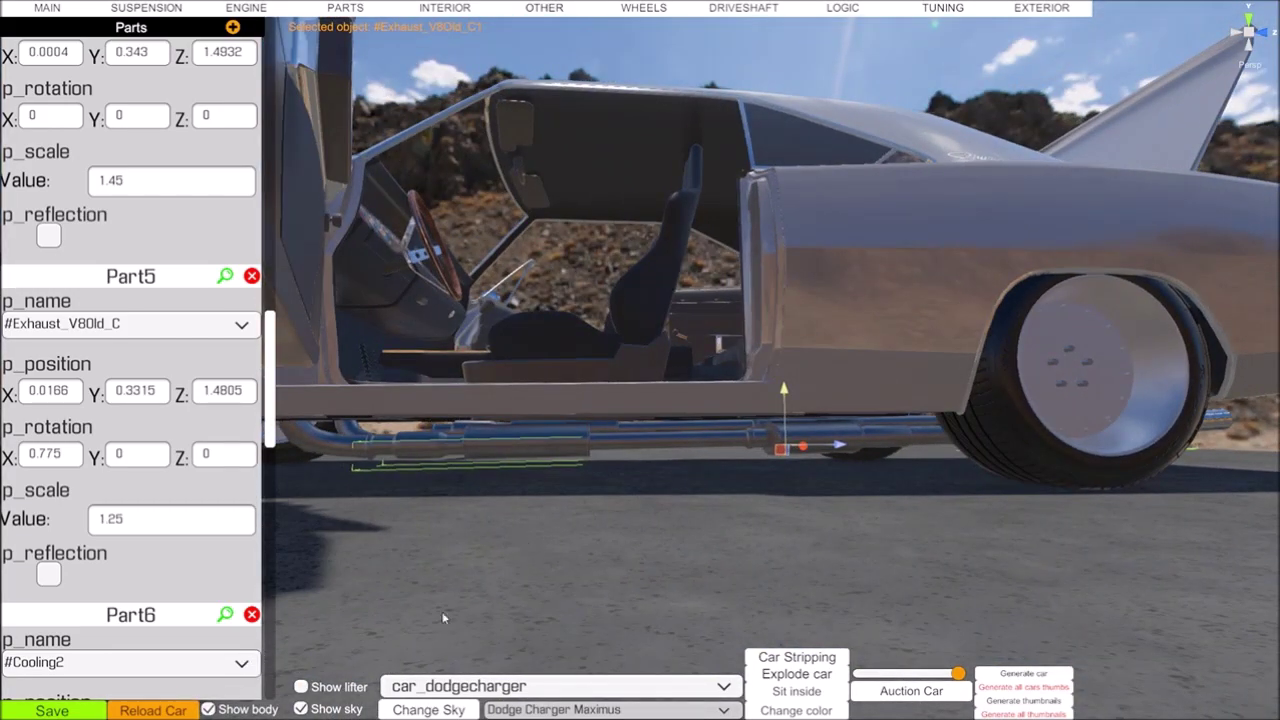
Set the Part5 exhaust's scale to 1.35
left_click(141, 521)
left_click(141, 522)
key("BackSpace")
key("BackSpace")
key("BackSpace")
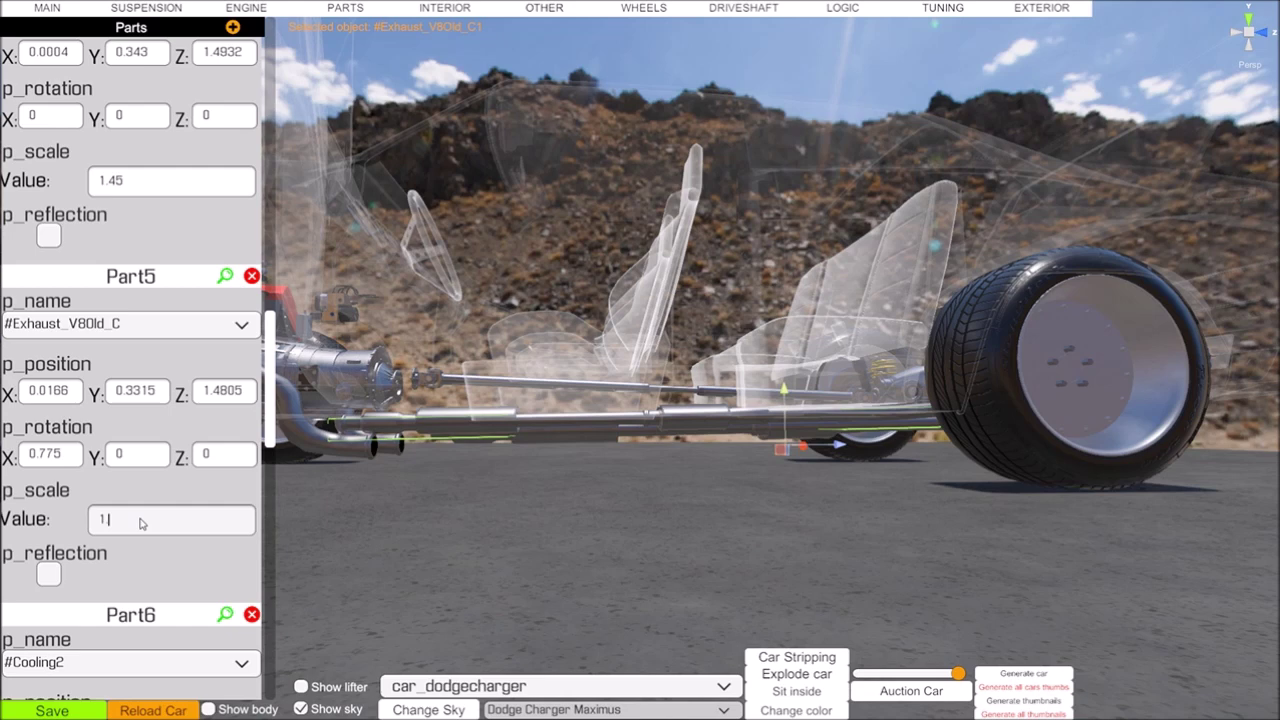
type(".35")
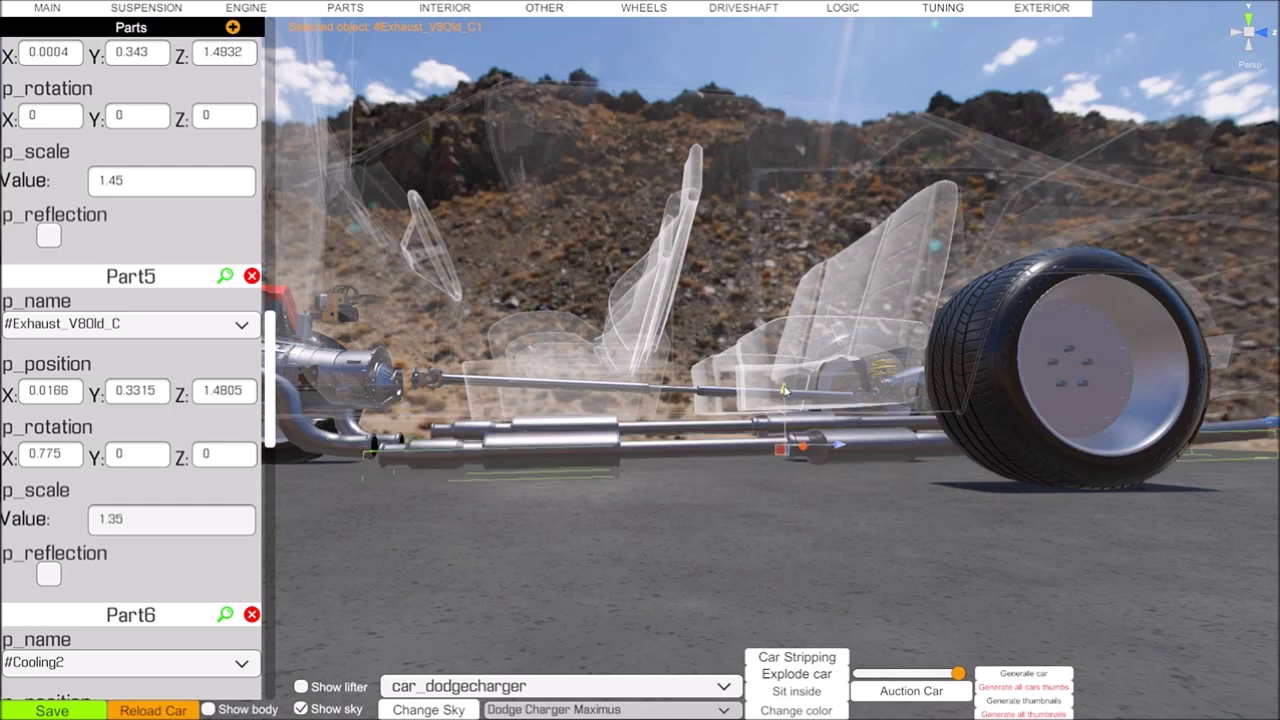
Realign the Part5 exhaust with the downpipe outlet at about X 0.039, Y 0.3654, Z 1.5291
left_click_drag(784, 392, 786, 374)
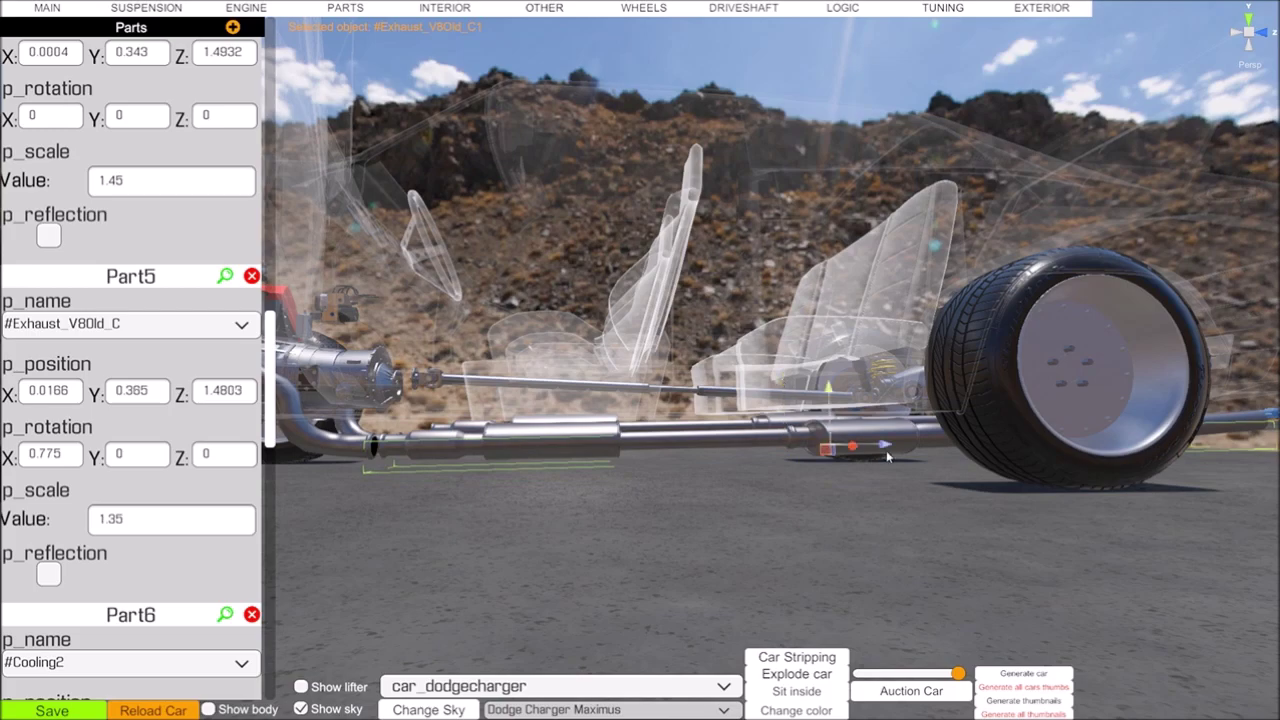
left_click_drag(888, 450, 876, 450)
right_click_drag(390, 523, 556, 570)
key("w")
key("a")
key("w")
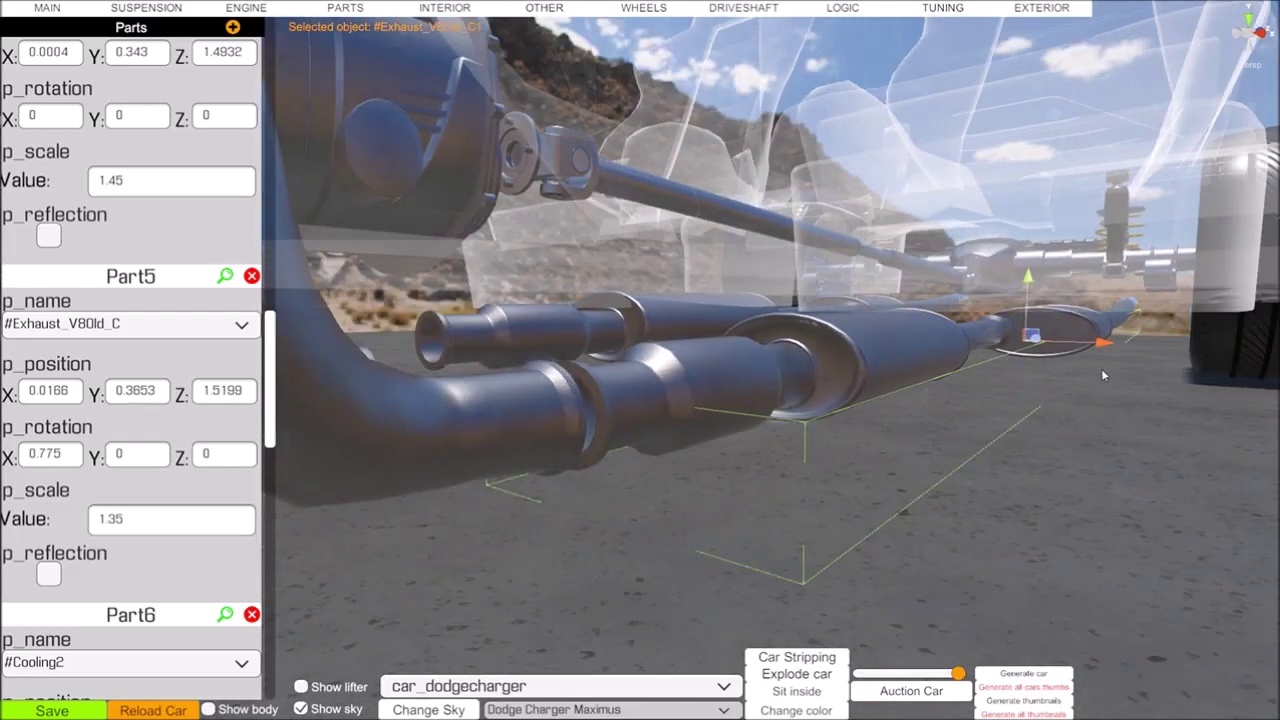
left_click_drag(1105, 348, 1092, 348)
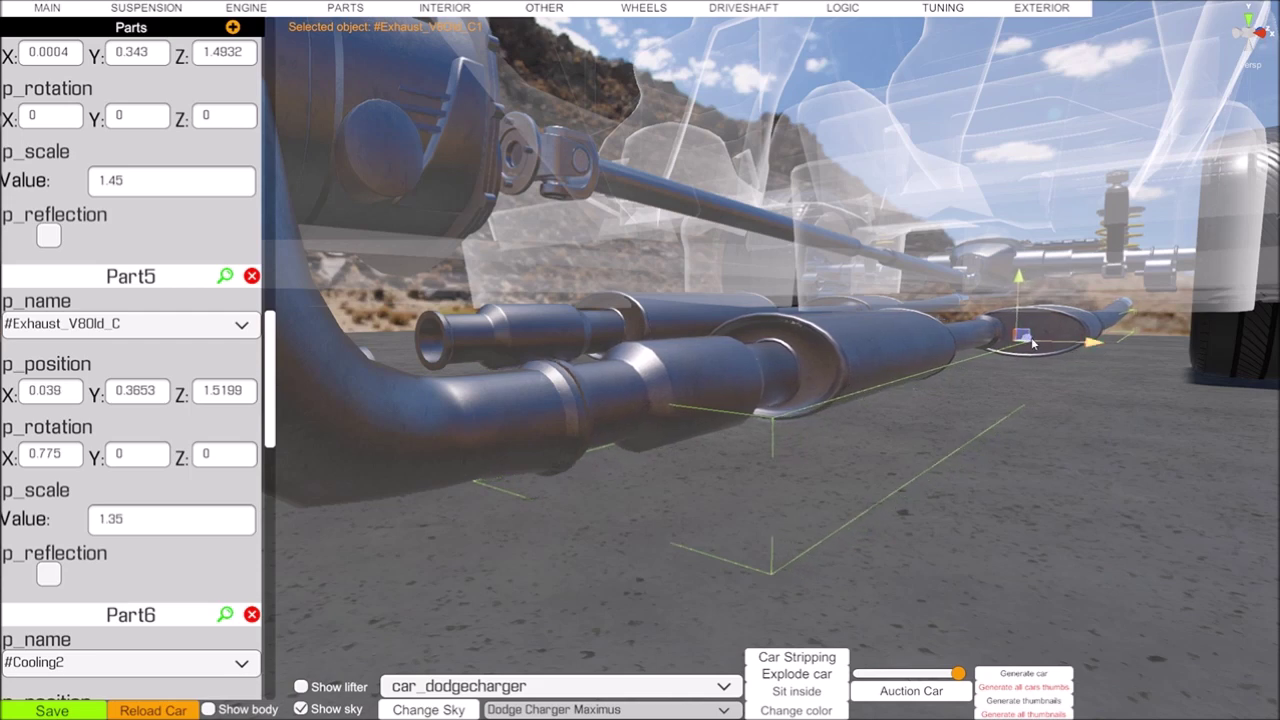
left_click_drag(1033, 343, 1031, 345)
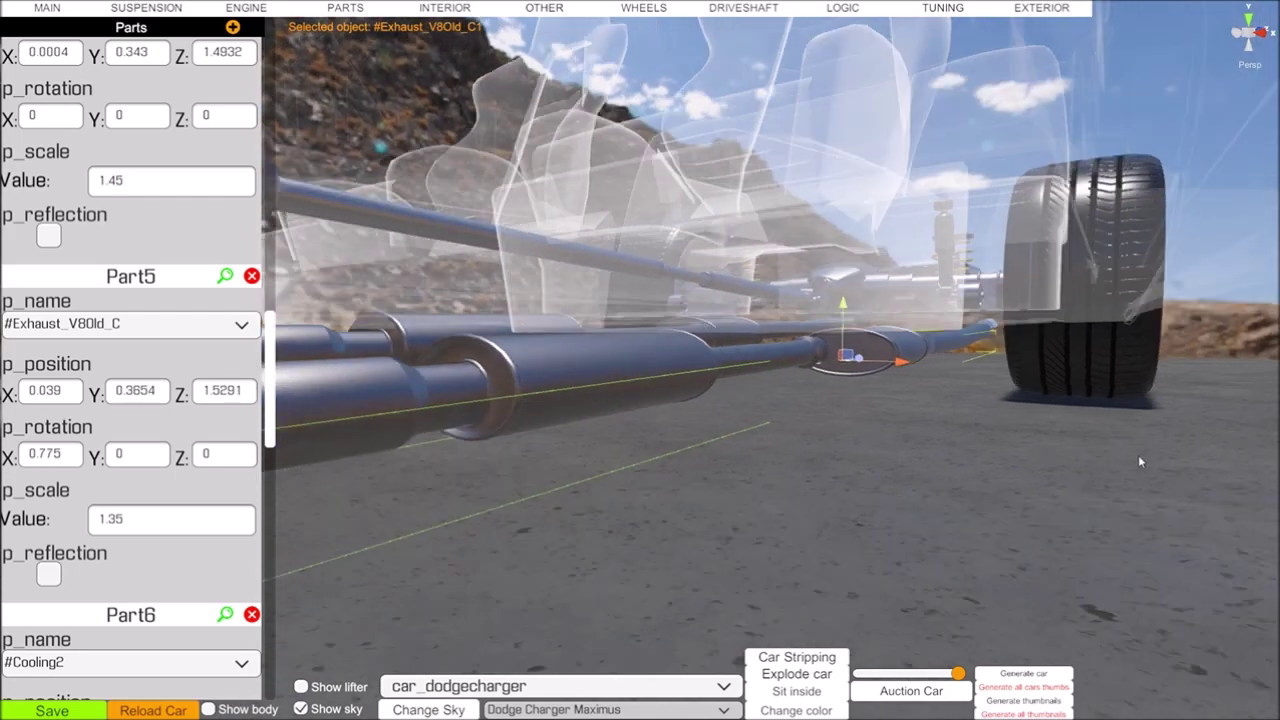
Check the exhaust against the displayed car body, set Part5's scale to 1.3 and hide the body again
key("d")
right_click_drag(1138, 457, 889, 421)
left_click_drag(888, 428, 869, 430)
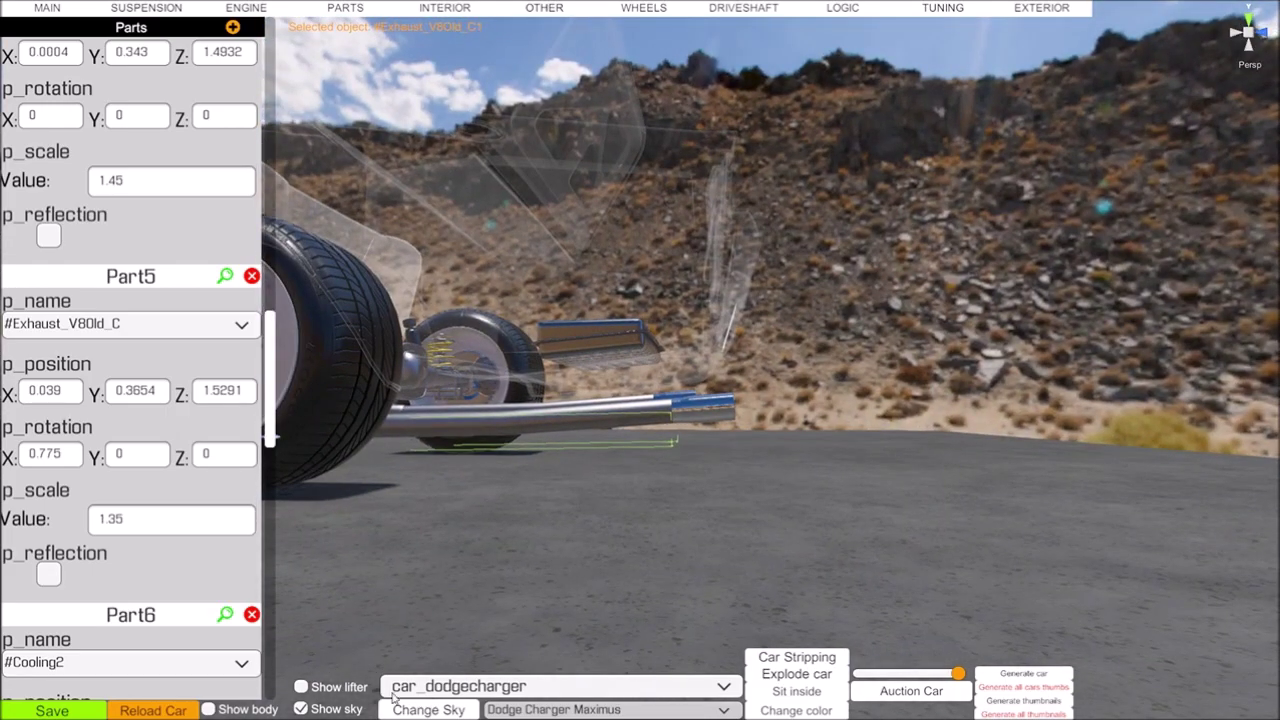
left_click(208, 709)
left_click_drag(622, 526, 659, 479)
right_click_drag(659, 478, 636, 484)
key("a")
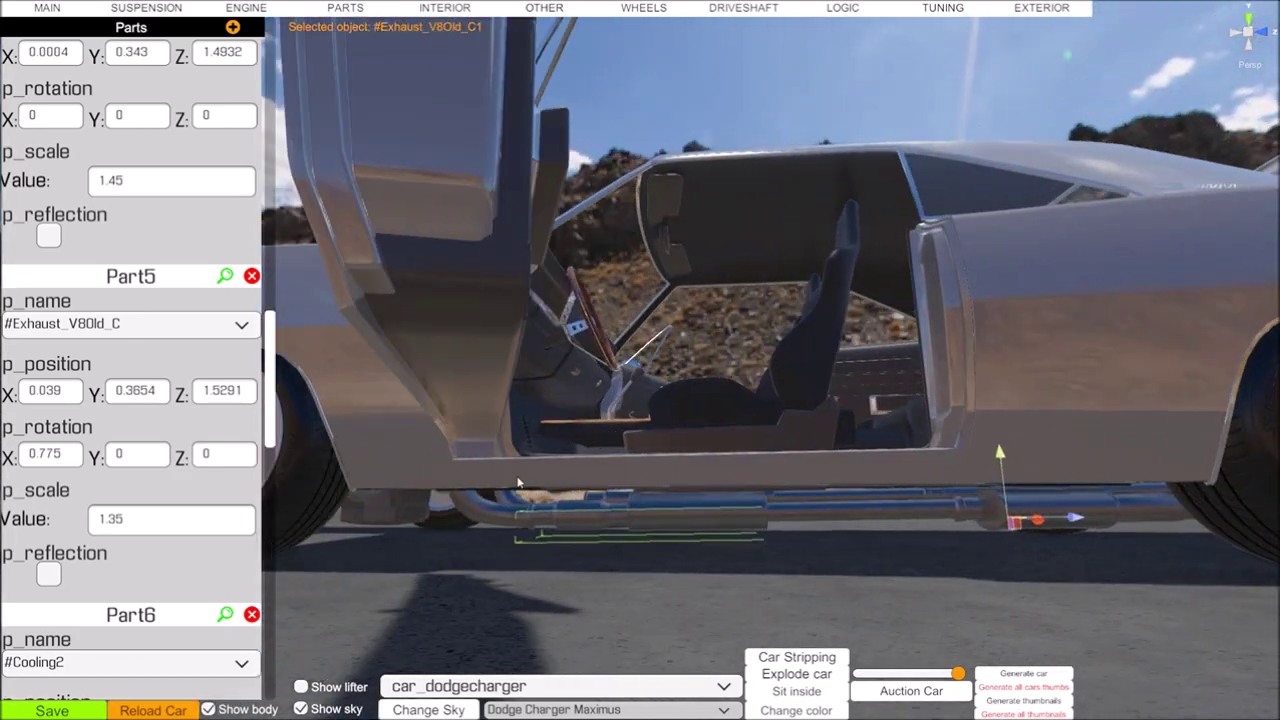
left_click(165, 519)
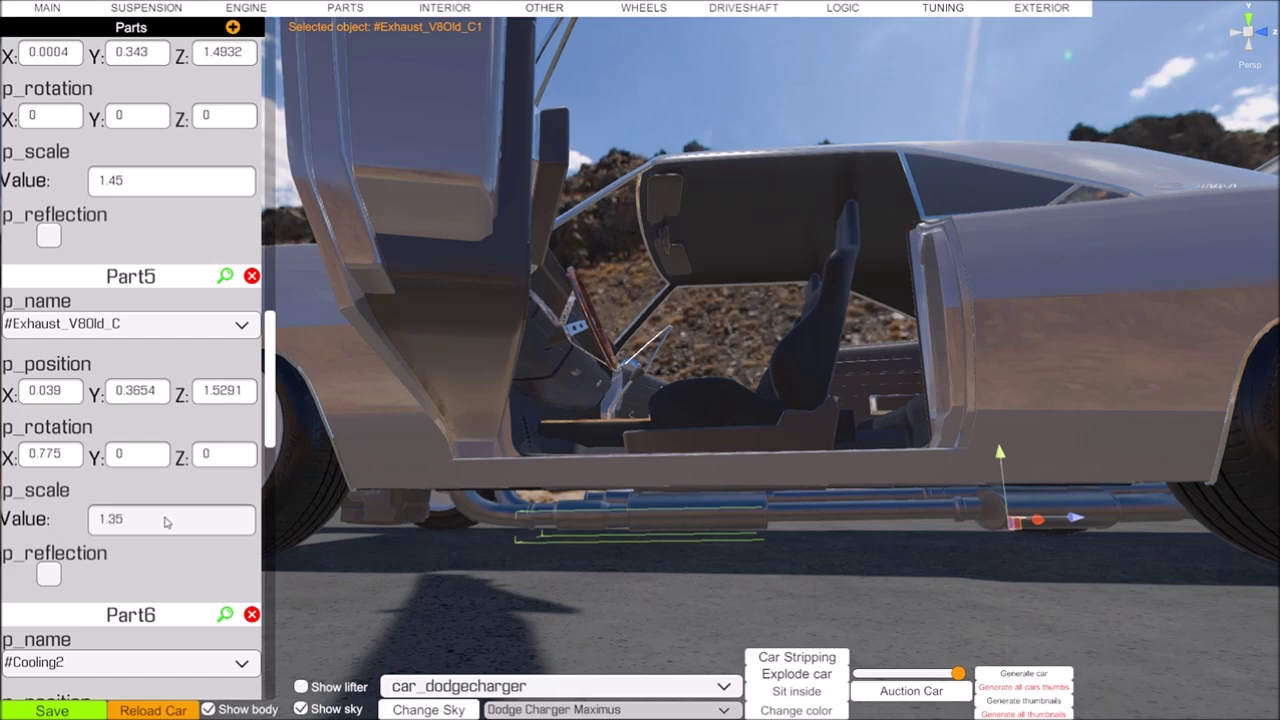
key("BackSpace")
type("0")
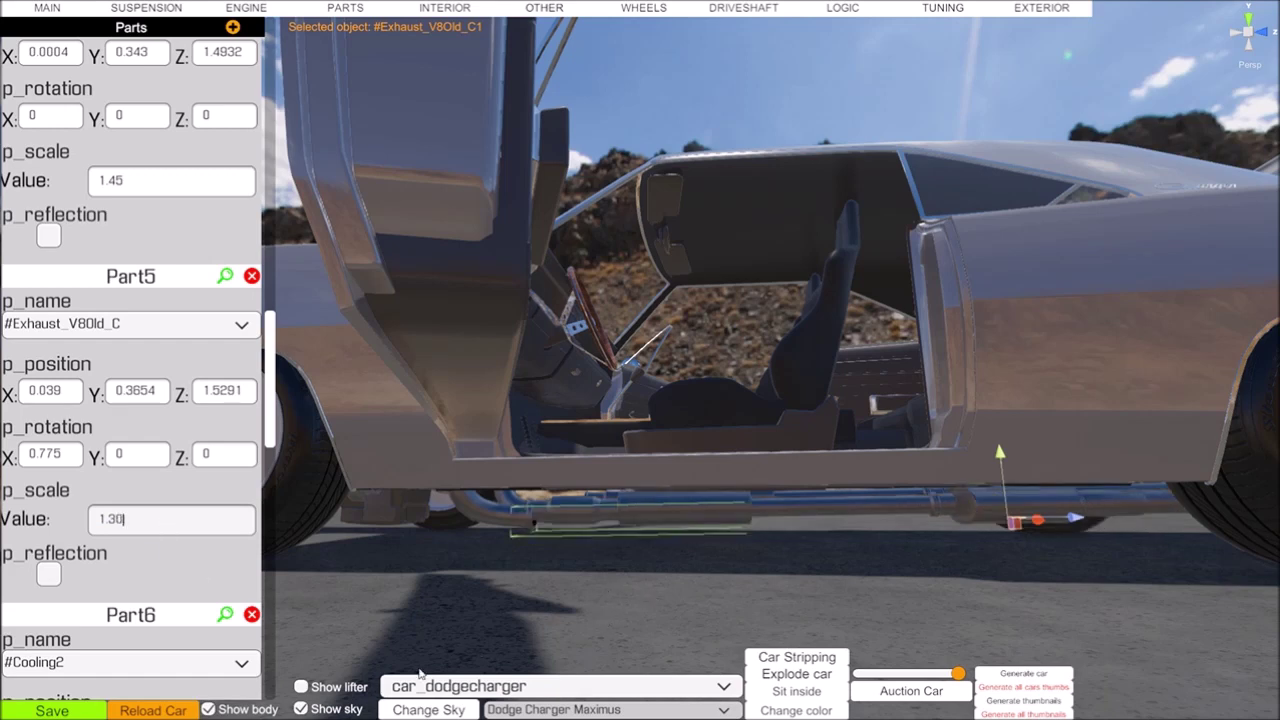
left_click(208, 709)
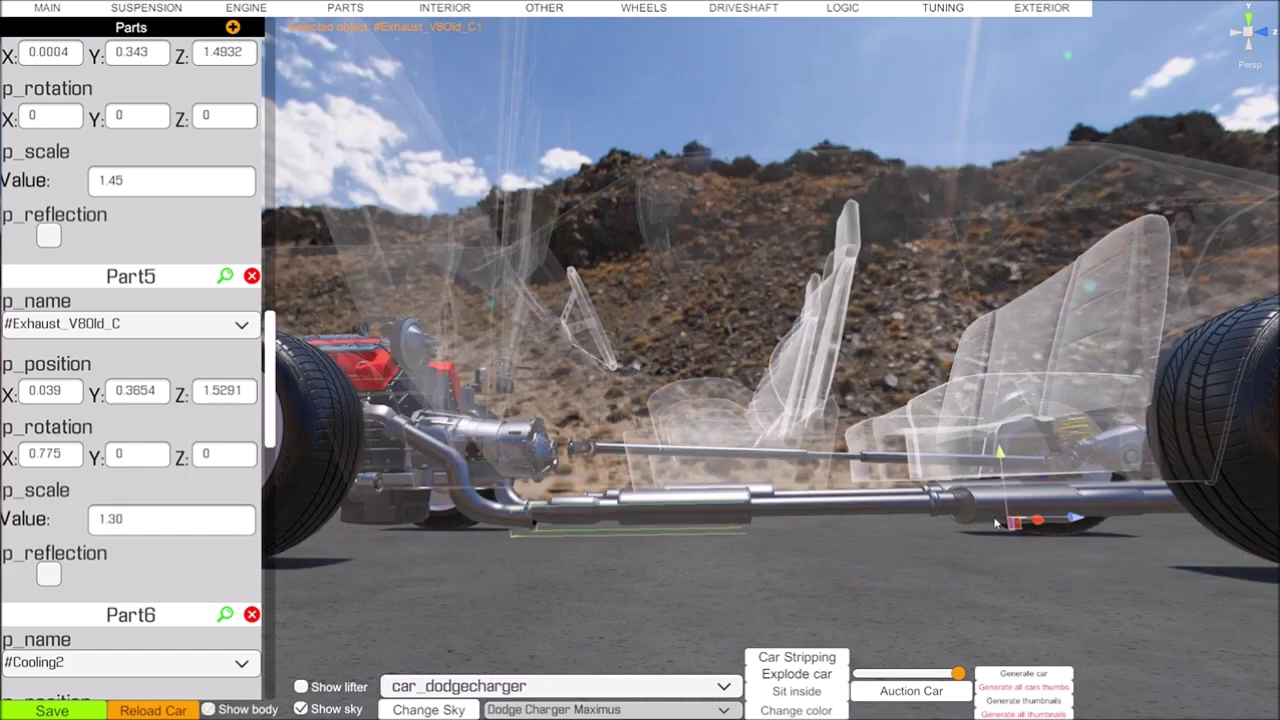
Move the Part5 exhaust back against the downpipe outlet, to about Y 0.3421, Z 1.5006
left_click_drag(1078, 523, 1055, 515)
left_click_drag(984, 453, 984, 459)
right_click_drag(562, 586, 829, 643)
key("w")
key("d")
key("s")
key("a")
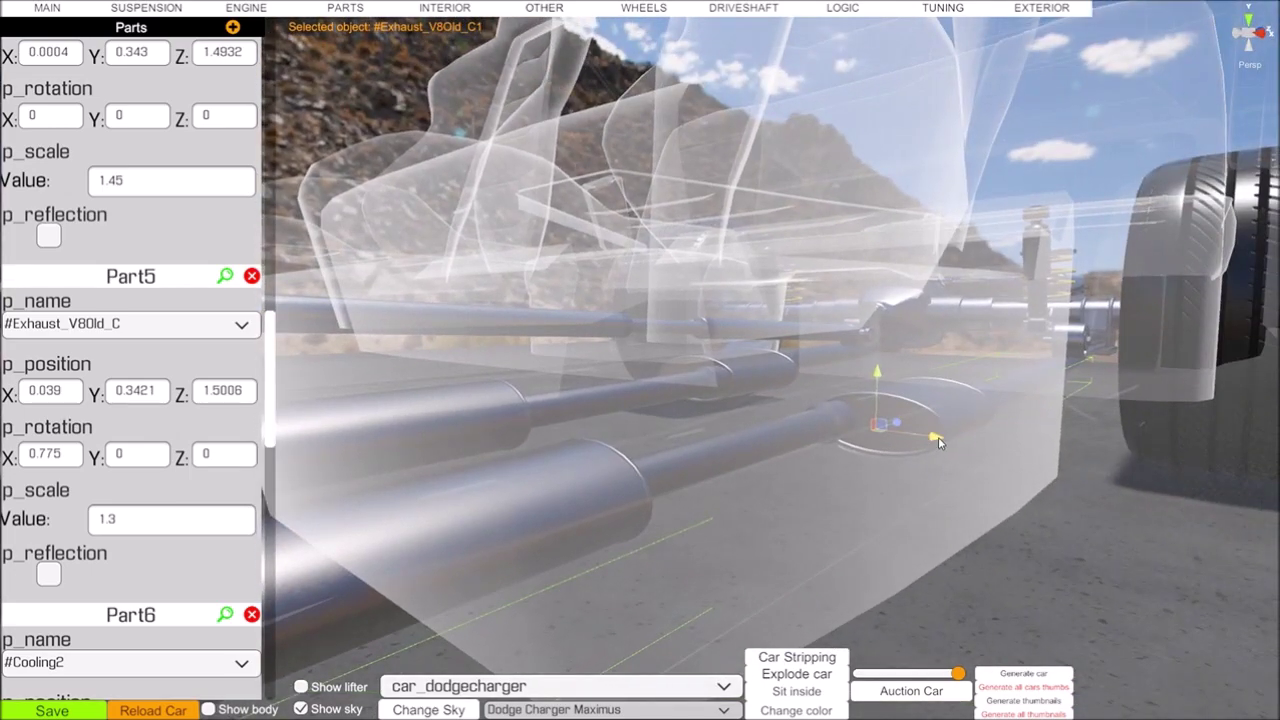
Show the car body from behind and set the Part5 exhaust's Y rotation to 0.5
right_click_drag(520, 550, 3, 553)
key("s")
right_click_drag(85, 545, 392, 494)
key("w")
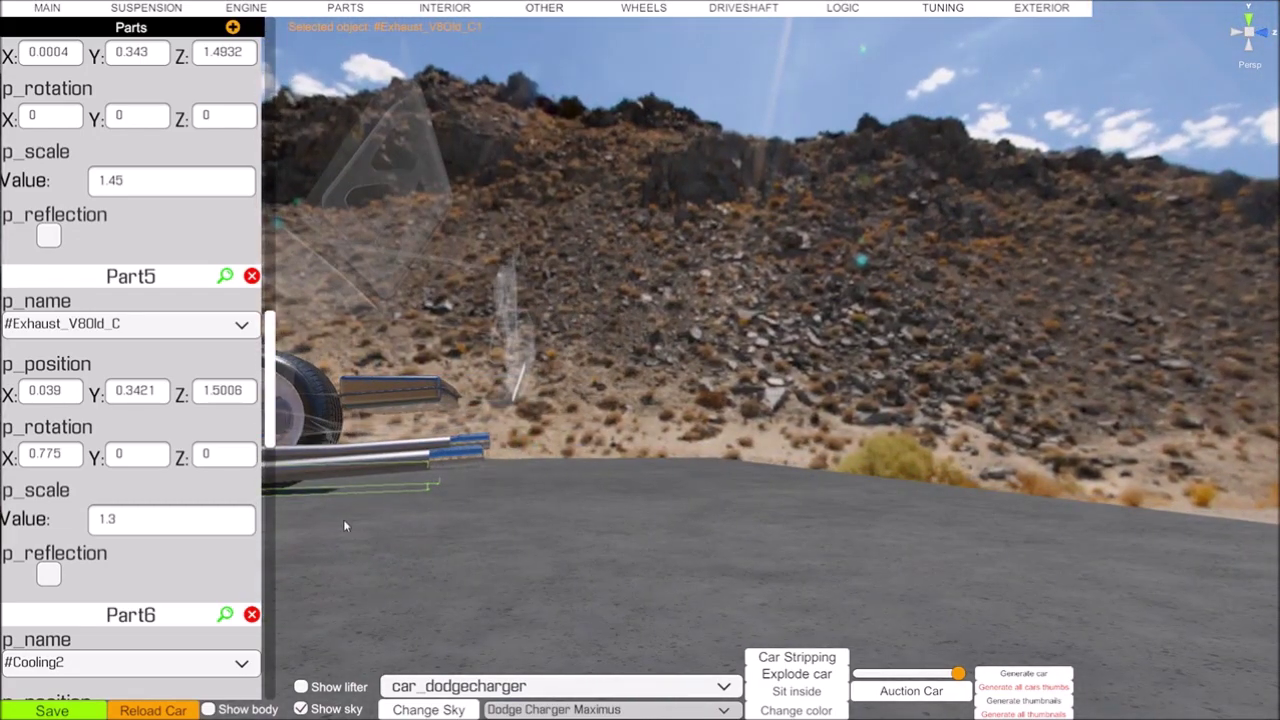
left_click(208, 709)
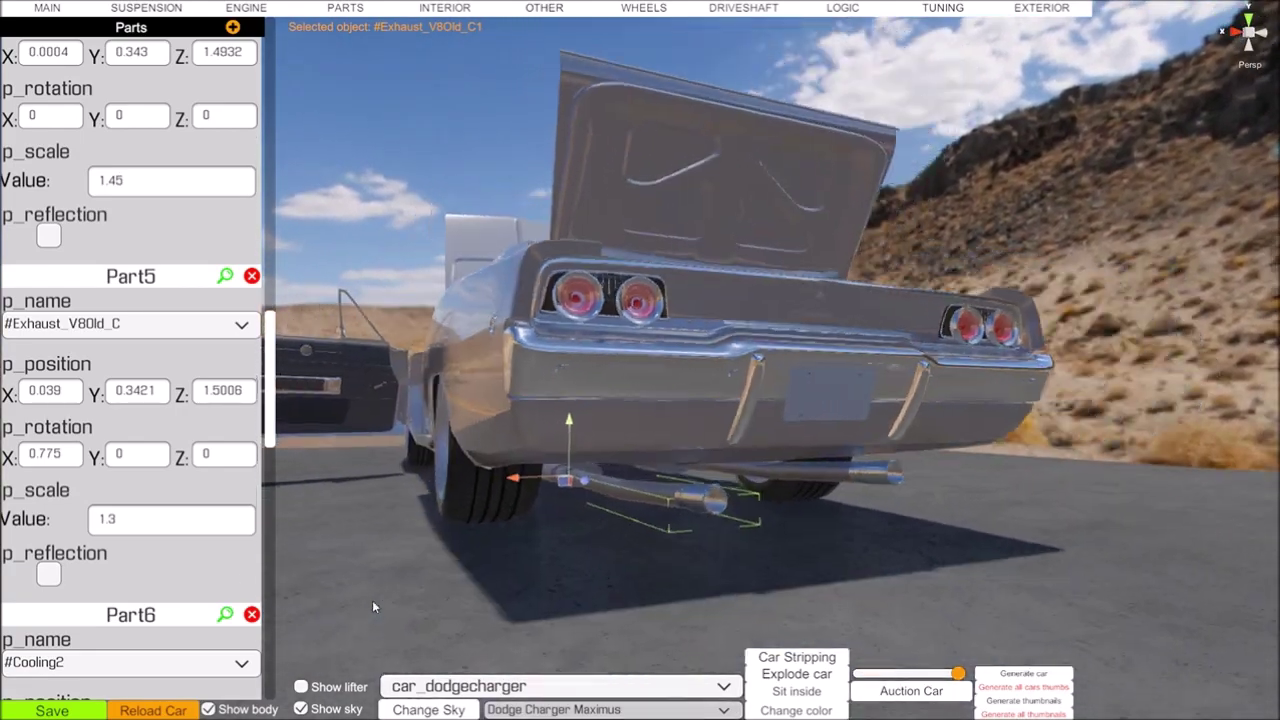
middle_click_drag(372, 607, 311, 588)
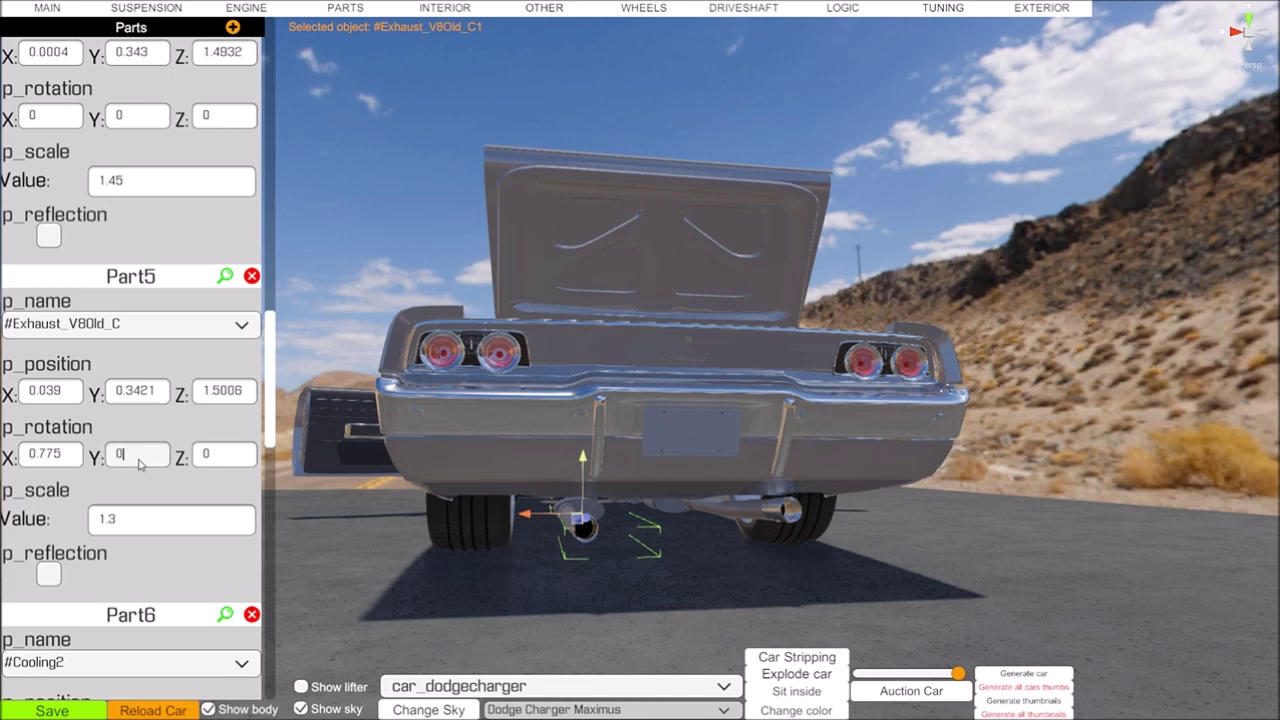
type(".5")
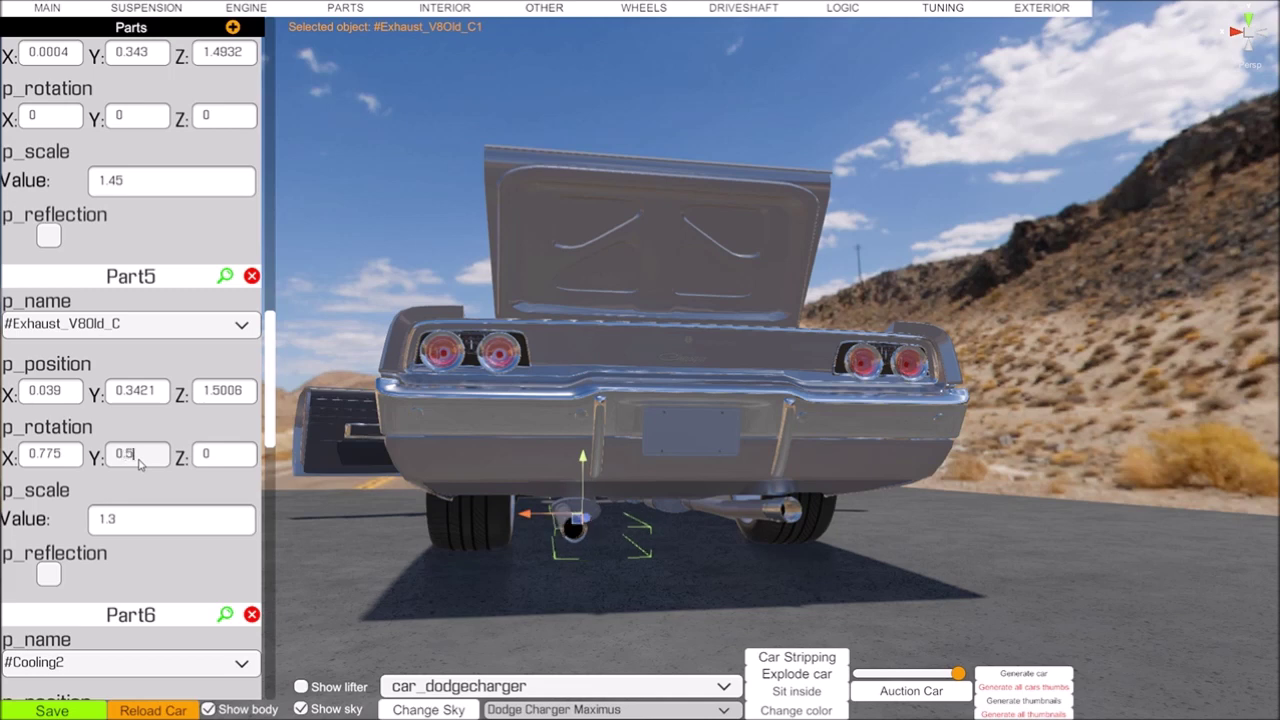
Set Part5's Y rotation and Z rotation both to 0.000
key("BackSpace")
key("BackSpace")
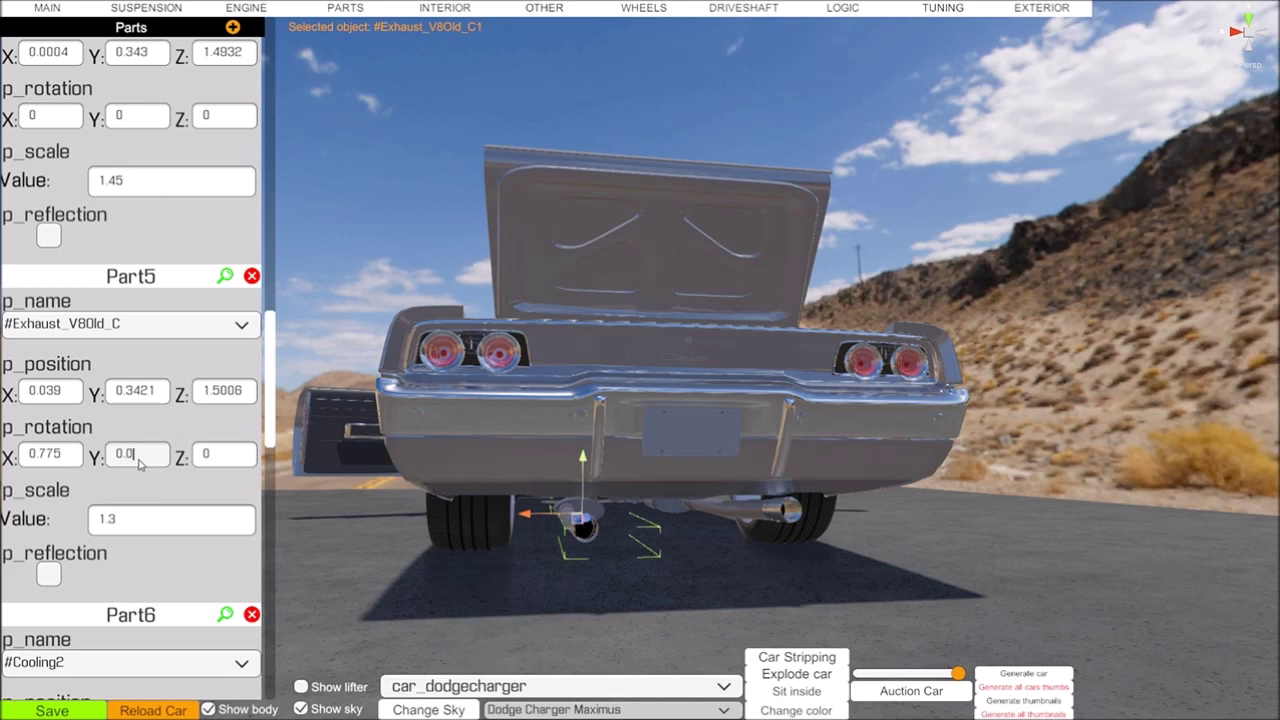
scroll(232, 462, "down", 5)
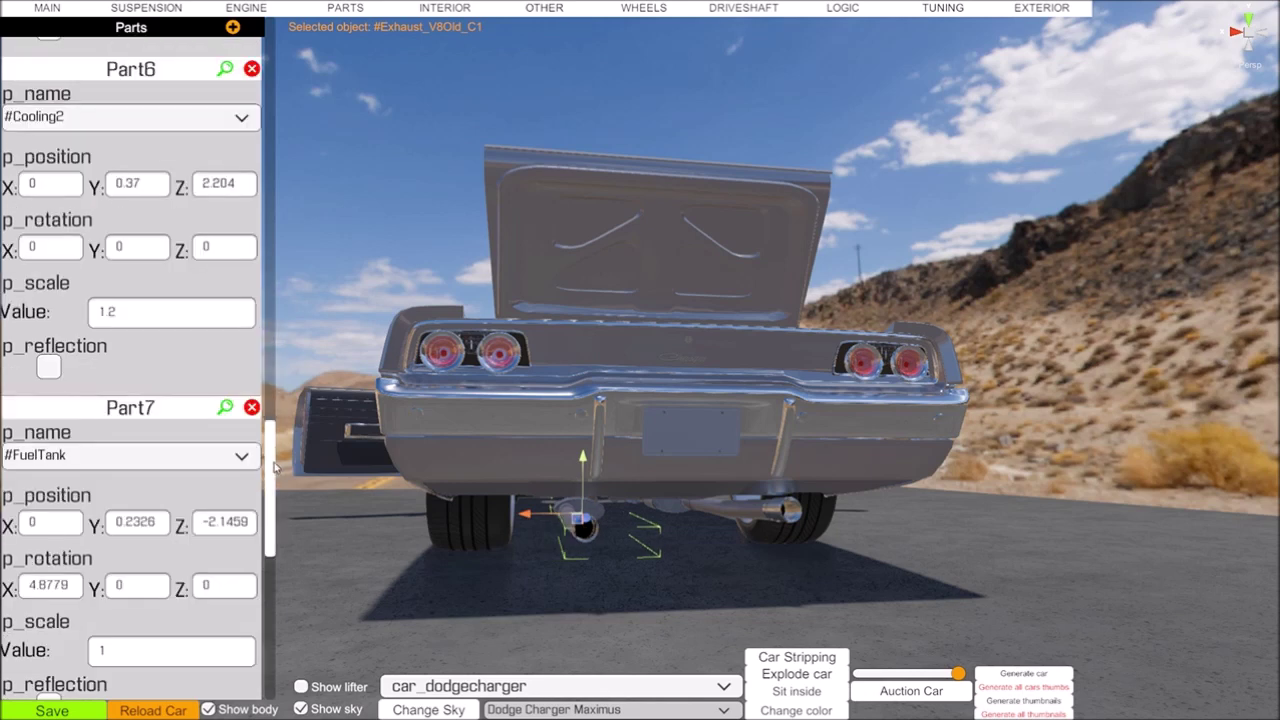
scroll(240, 470, "down", 6)
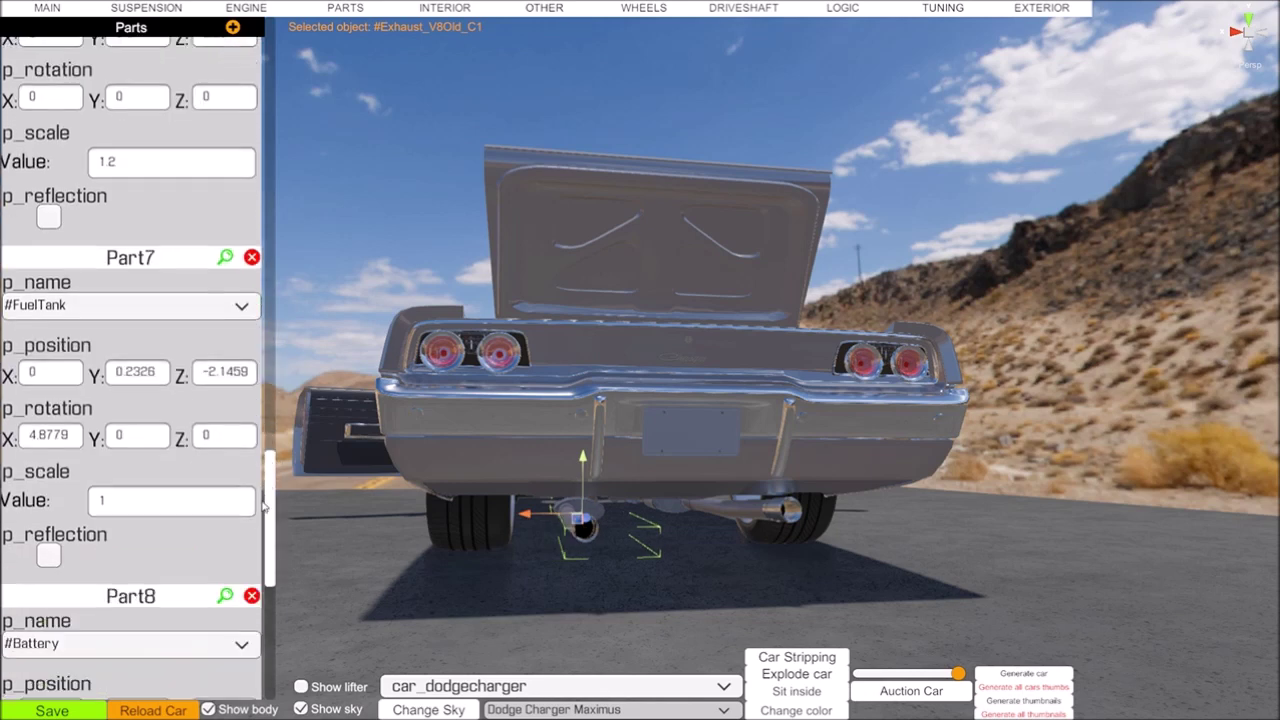
scroll(249, 587, "up", 8)
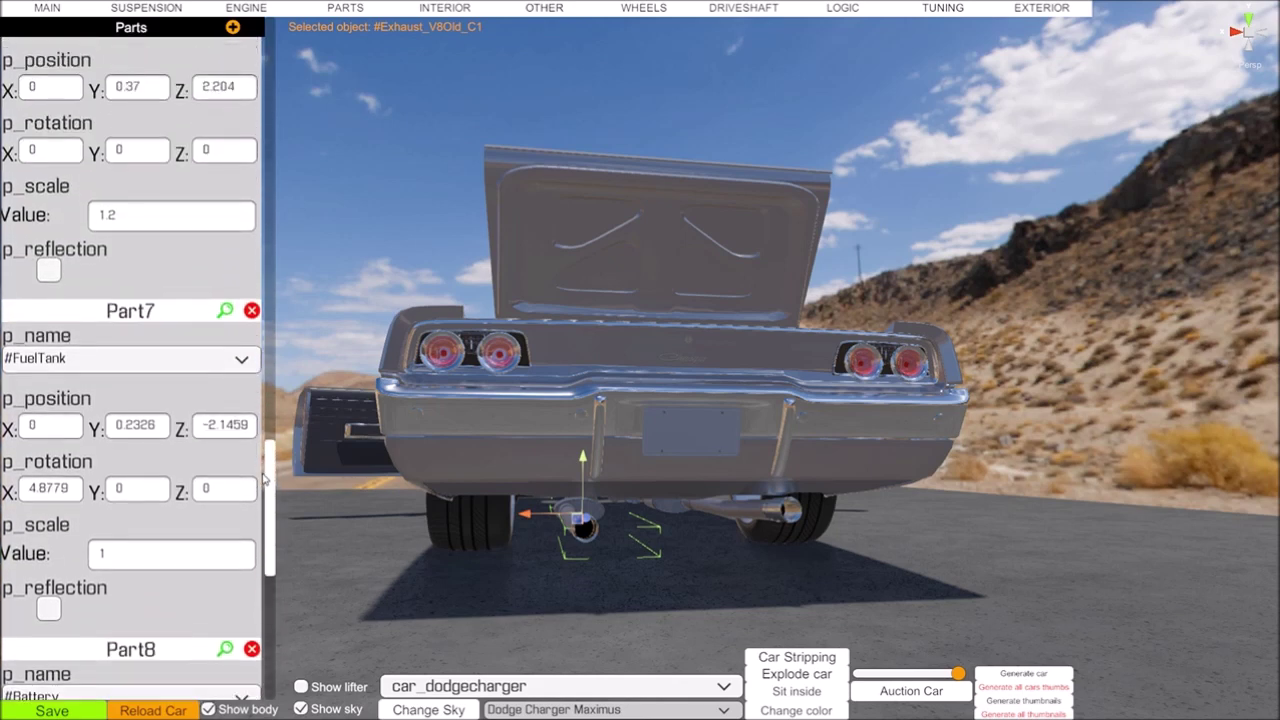
left_click_drag(259, 421, 258, 356)
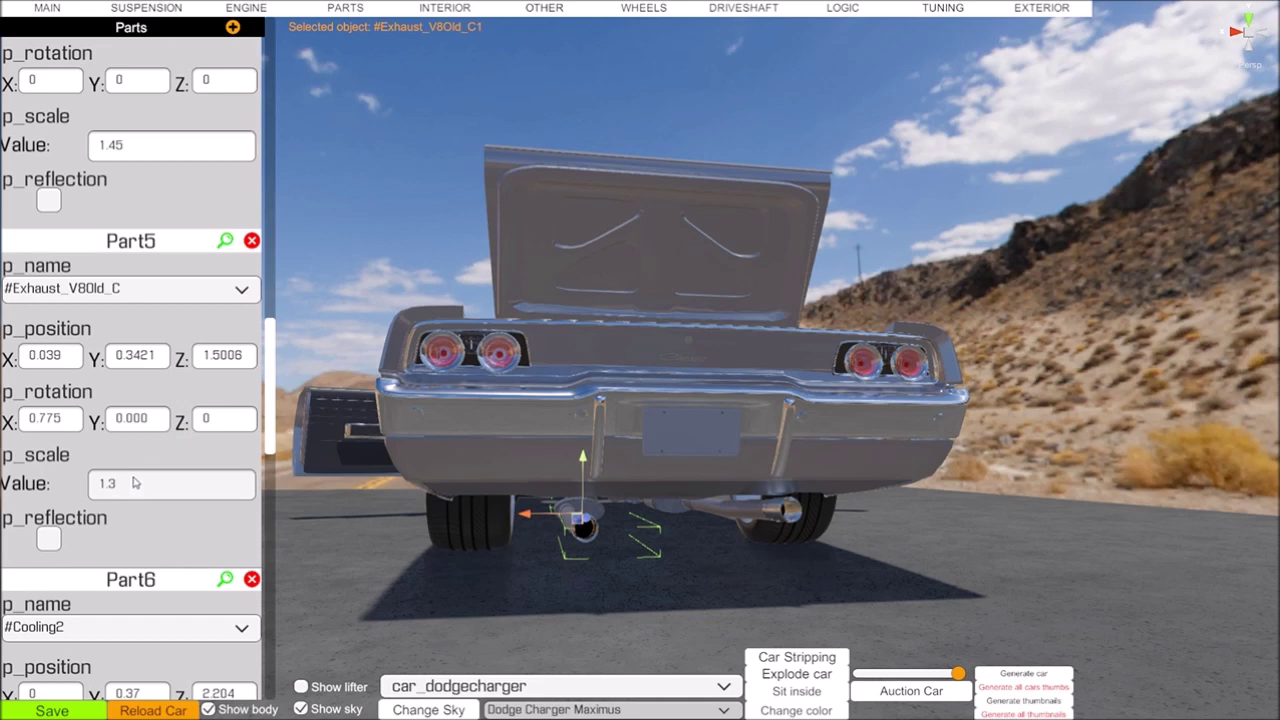
mouse_move(270, 421)
left_mouse_down()
mouse_move(285, 316)
mouse_move(269, 404)
left_mouse_up()
left_click(218, 457)
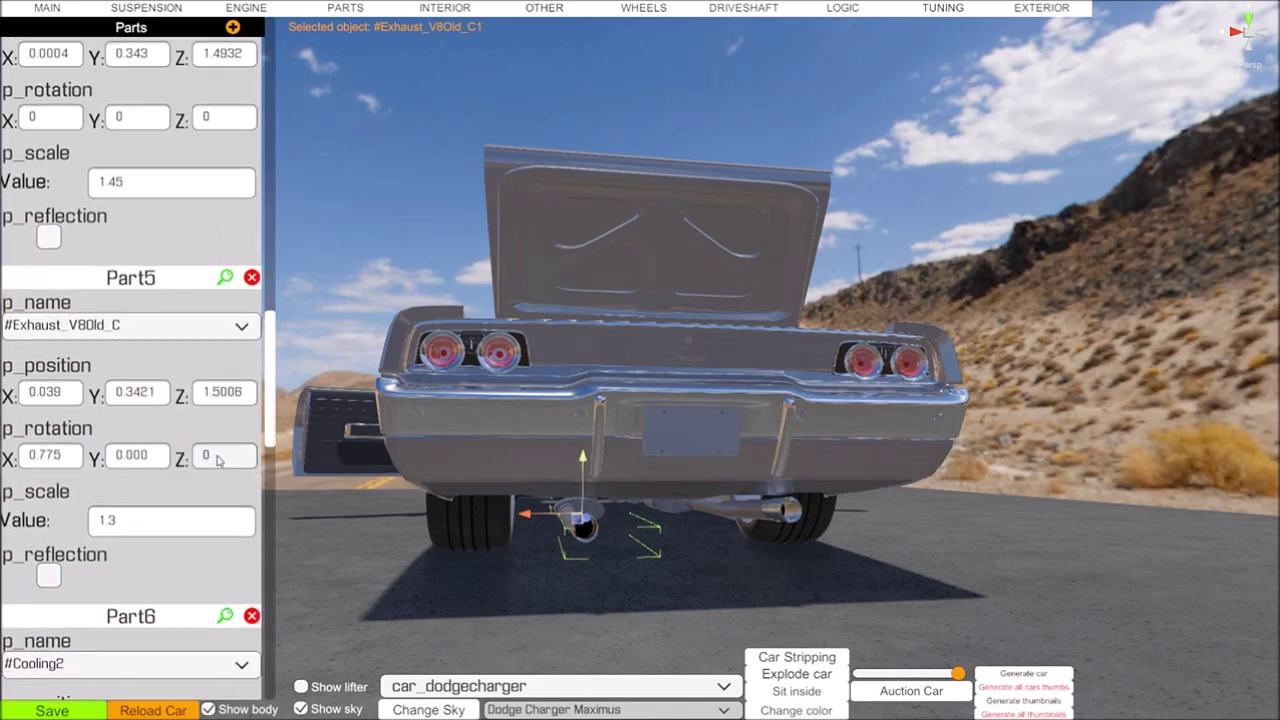
type(".5")
key("BackSpace")
type("000")
Try a Z position of 1 on the Part5 exhaust and restore it to 1.5006
left_click(238, 394)
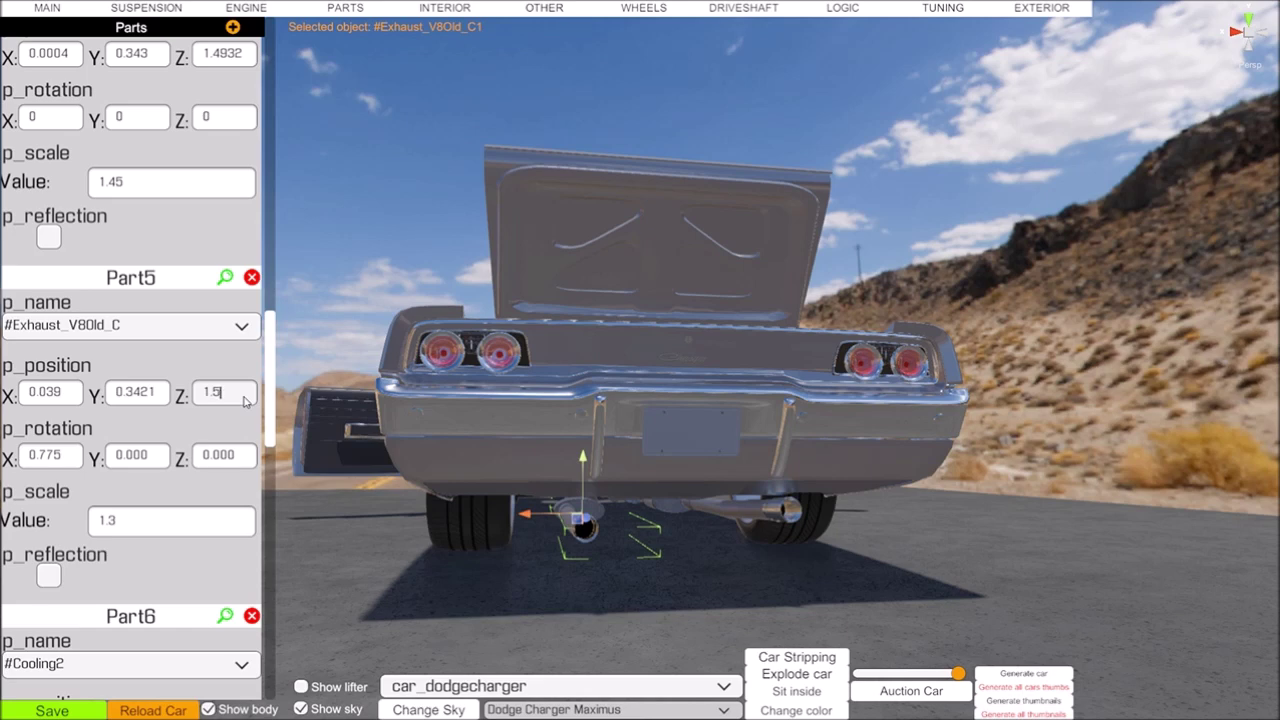
key("BackSpace")
key("BackSpace")
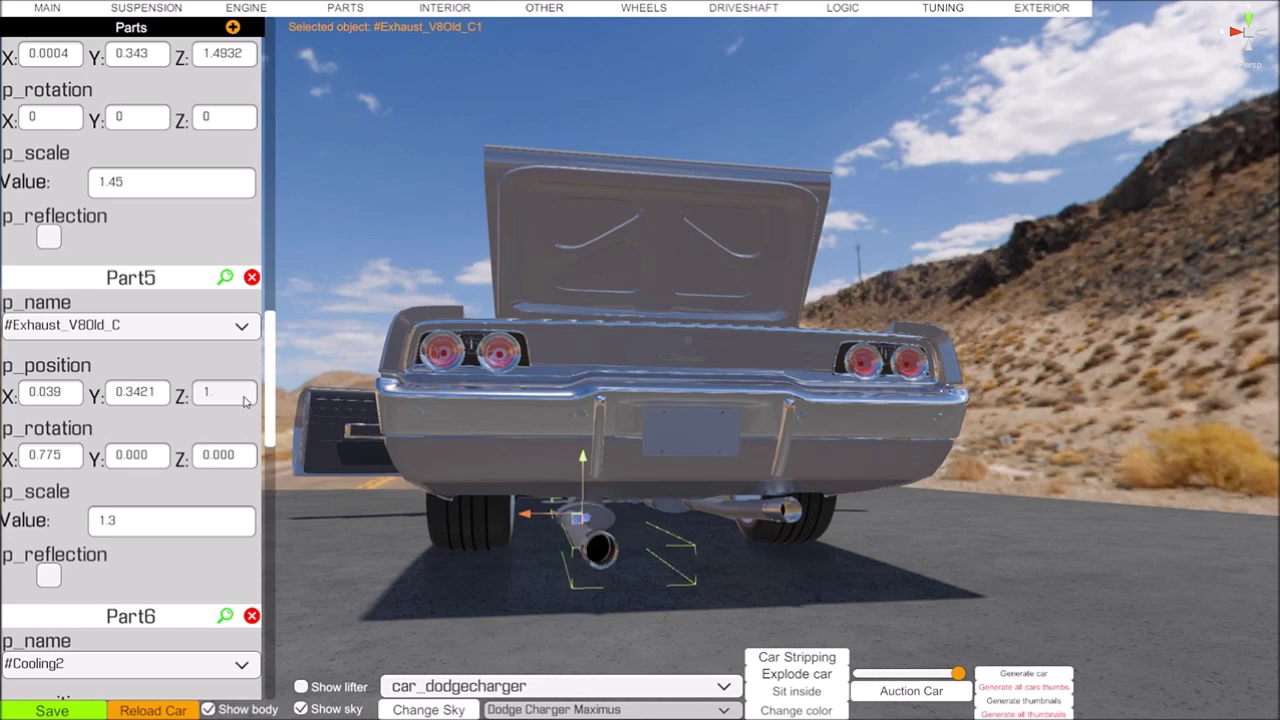
type(".5006")
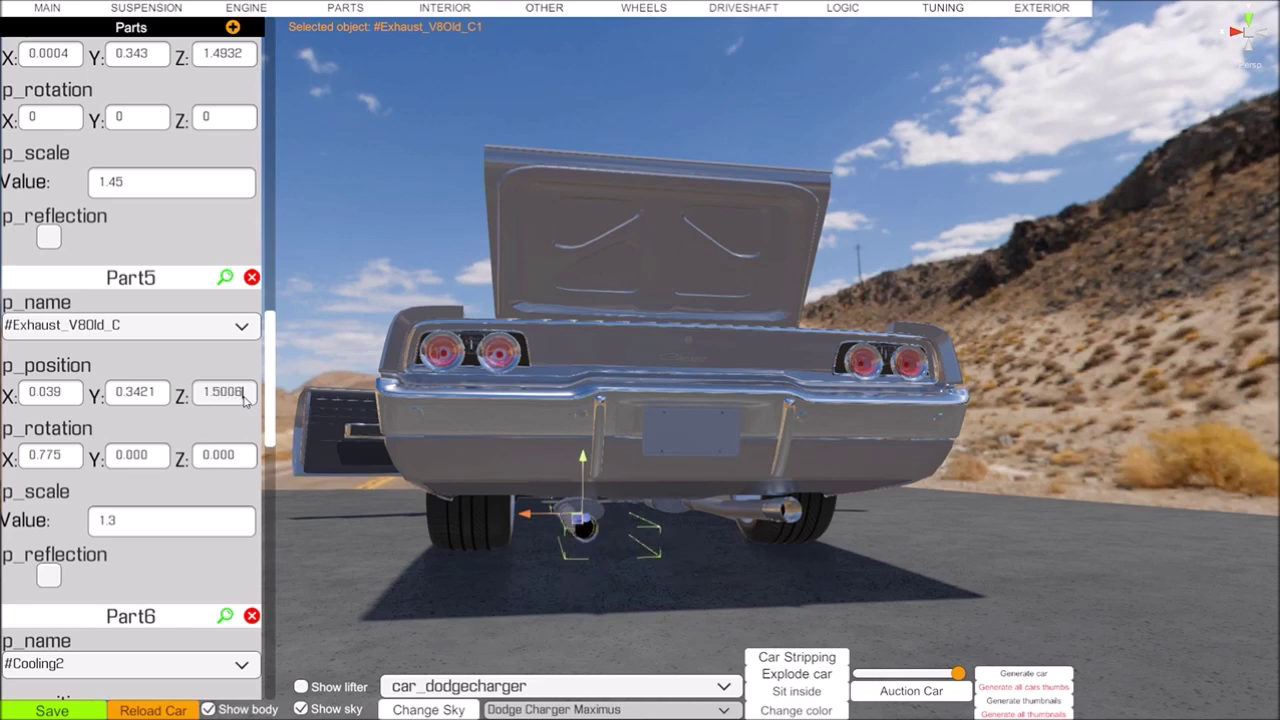
Try a Y position of 0.3 on the Part5 exhaust, inspect it from the side and set Y to 0.34
left_click(150, 395)
left_click(155, 398)
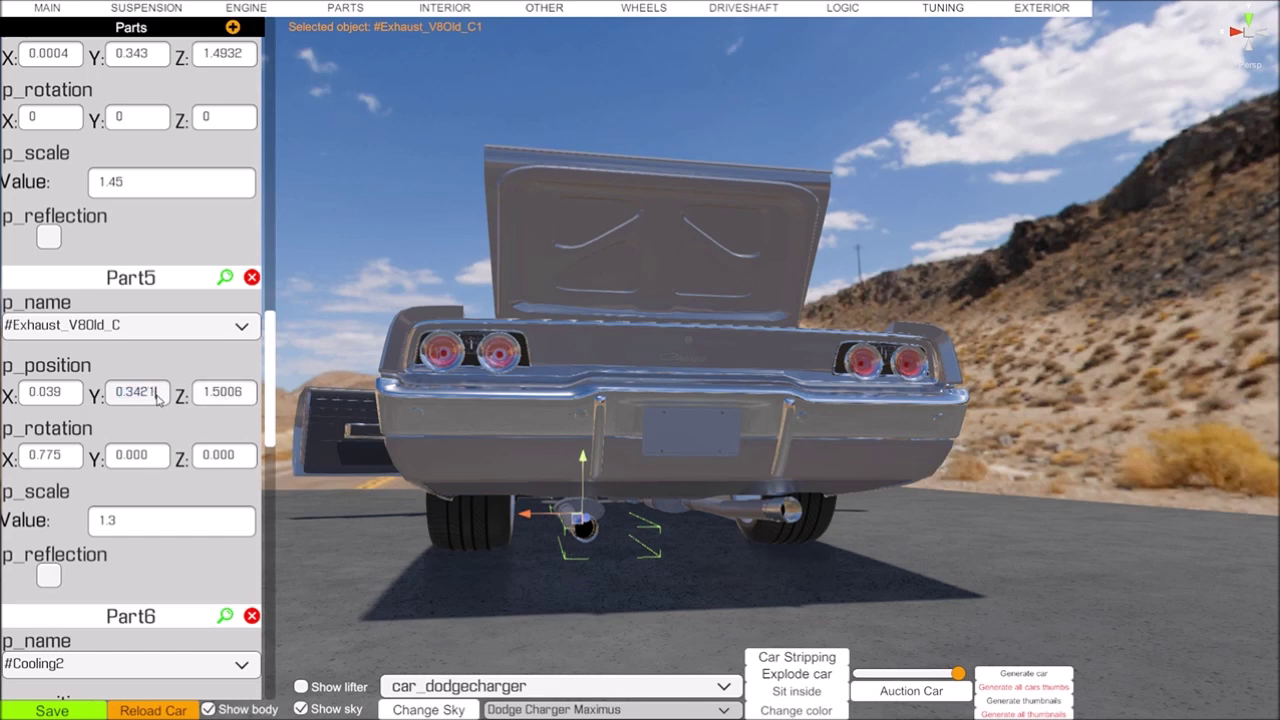
key("BackSpace")
key("BackSpace")
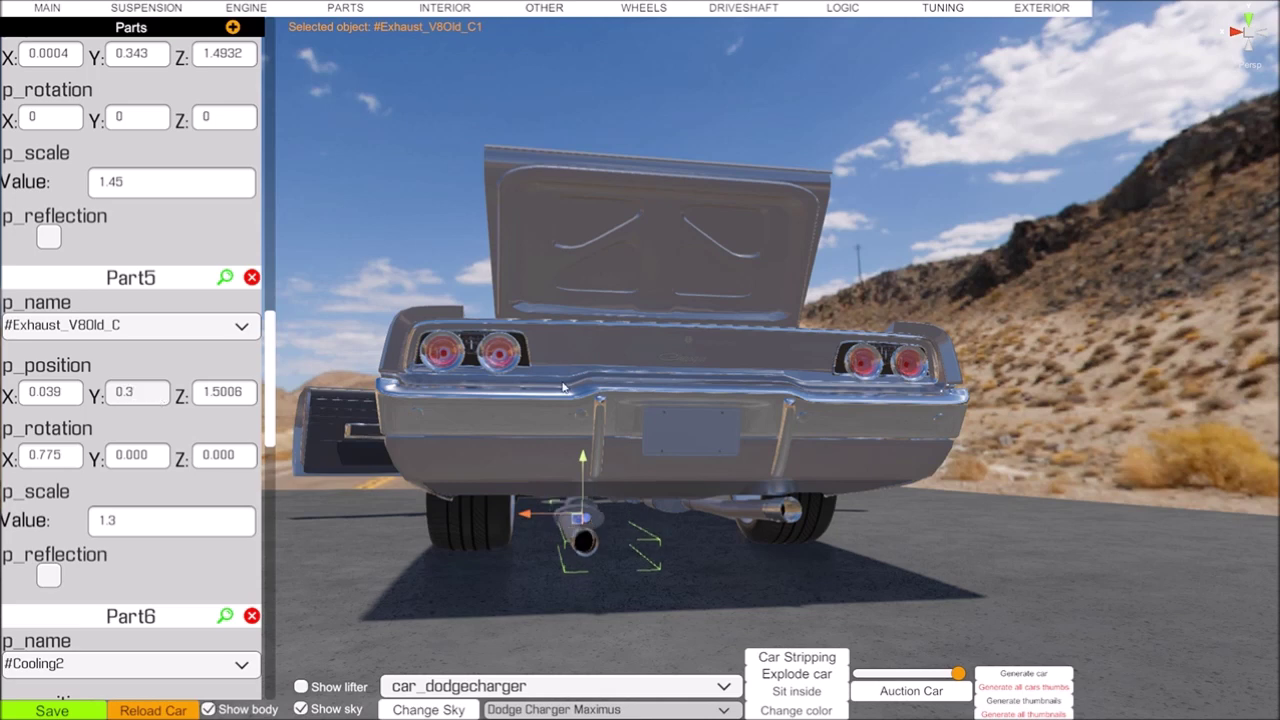
right_click_drag(531, 562, 397, 596)
key("e")
left_click_drag(397, 598, 829, 562)
left_click(140, 394)
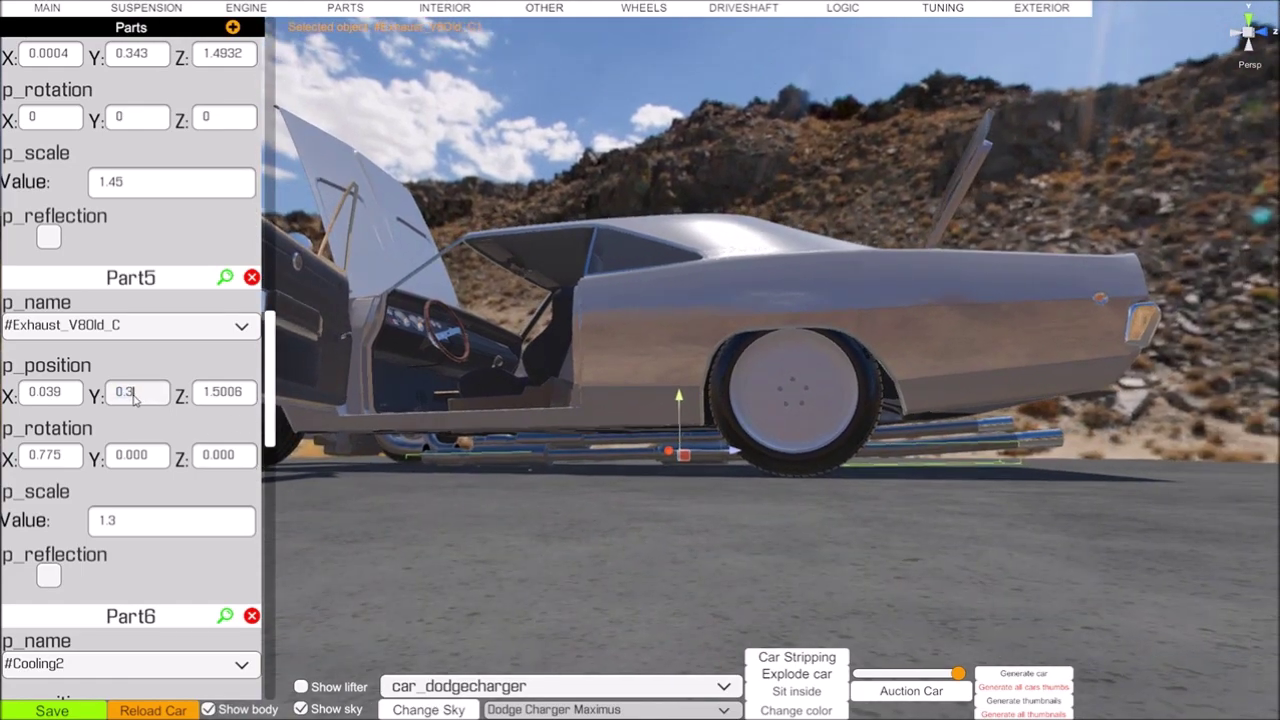
type("4")
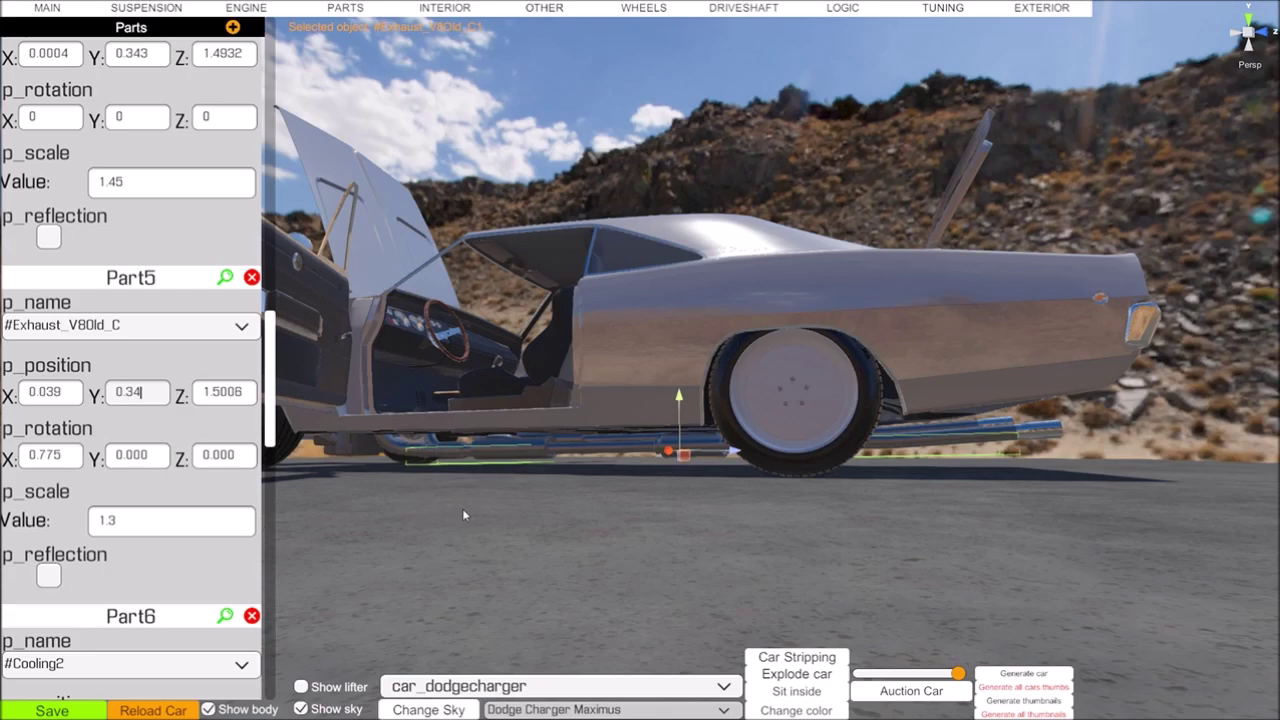
Check the Part5 exhaust from the side and rear of the car and set its X position to 0.00
key("w")
right_click_drag(448, 526, 684, 507)
key("w")
key("s")
key("w")
left_click_drag(684, 513, 446, 547)
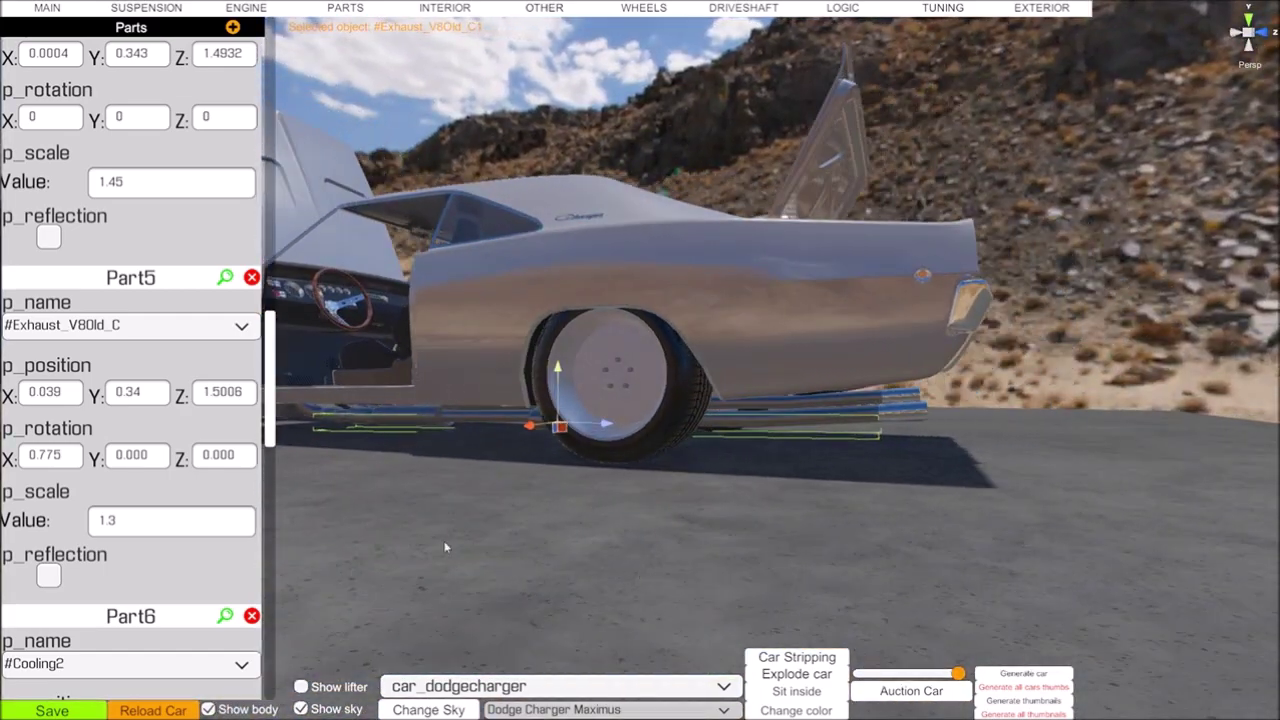
left_click(153, 396)
left_click(58, 393)
left_click(58, 393)
key("BackSpace")
key("BackSpace")
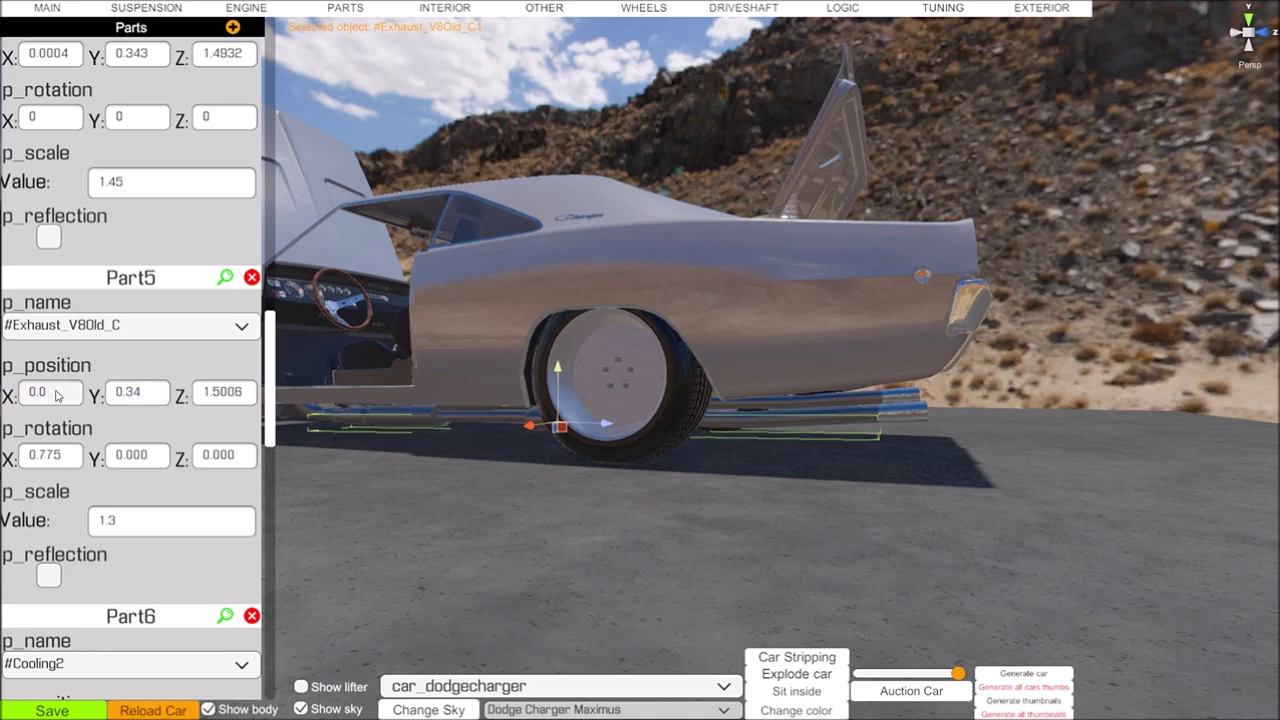
right_click_drag(350, 438, 57, 479)
left_click(58, 397)
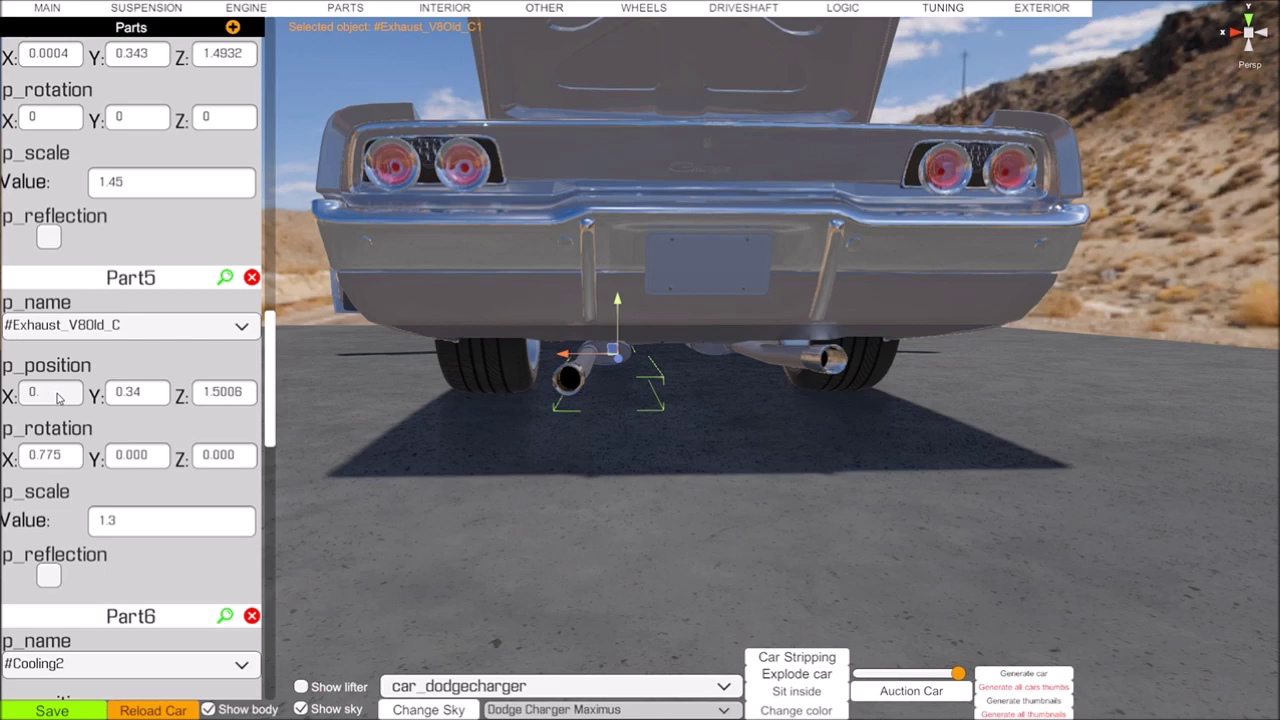
type(".3")
key("BackSpace")
key("BackSpace")
Tilt the Part5 exhaust closer to the rear bumper, trying several angles and setting its X rotation to 1.5
right_click_drag(361, 486, 301, 531)
left_click(65, 464)
left_click(69, 459)
right_click_drag(544, 592, 611, 527)
key("w")
key("s")
double_click(68, 459)
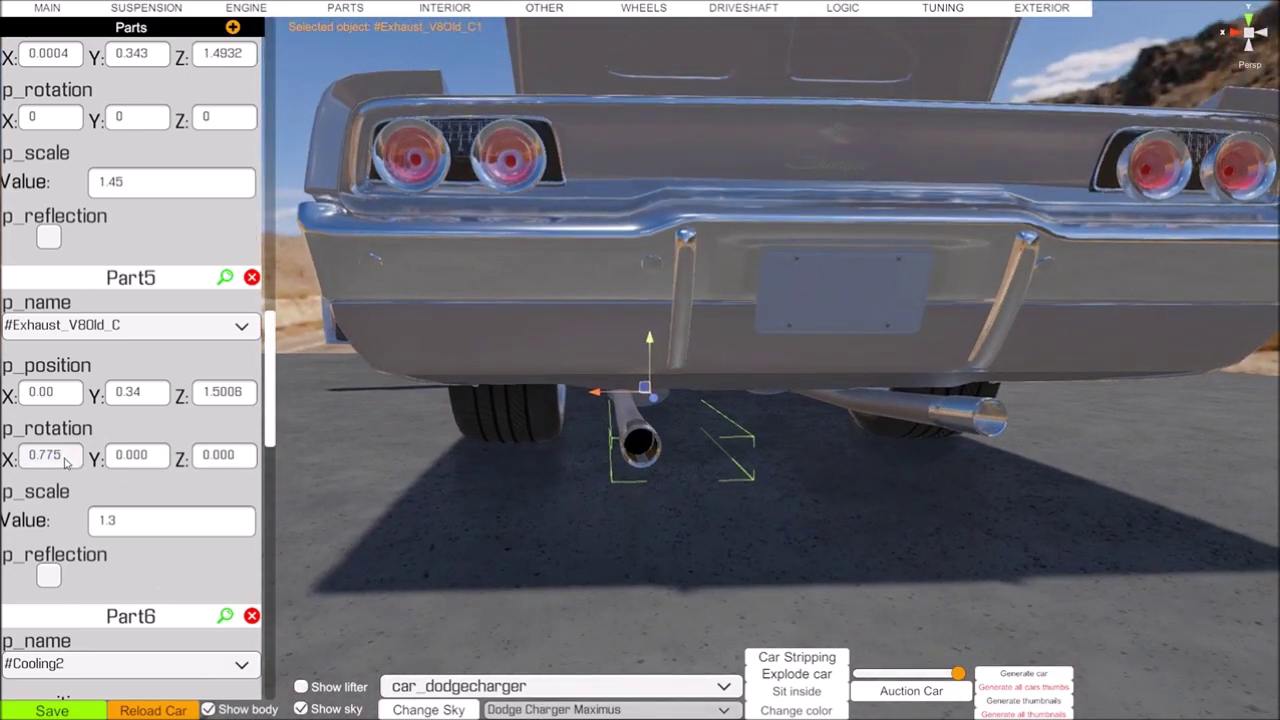
left_click(66, 459)
key("BackSpace")
key("BackSpace")
key("BackSpace")
key("BackSpace")
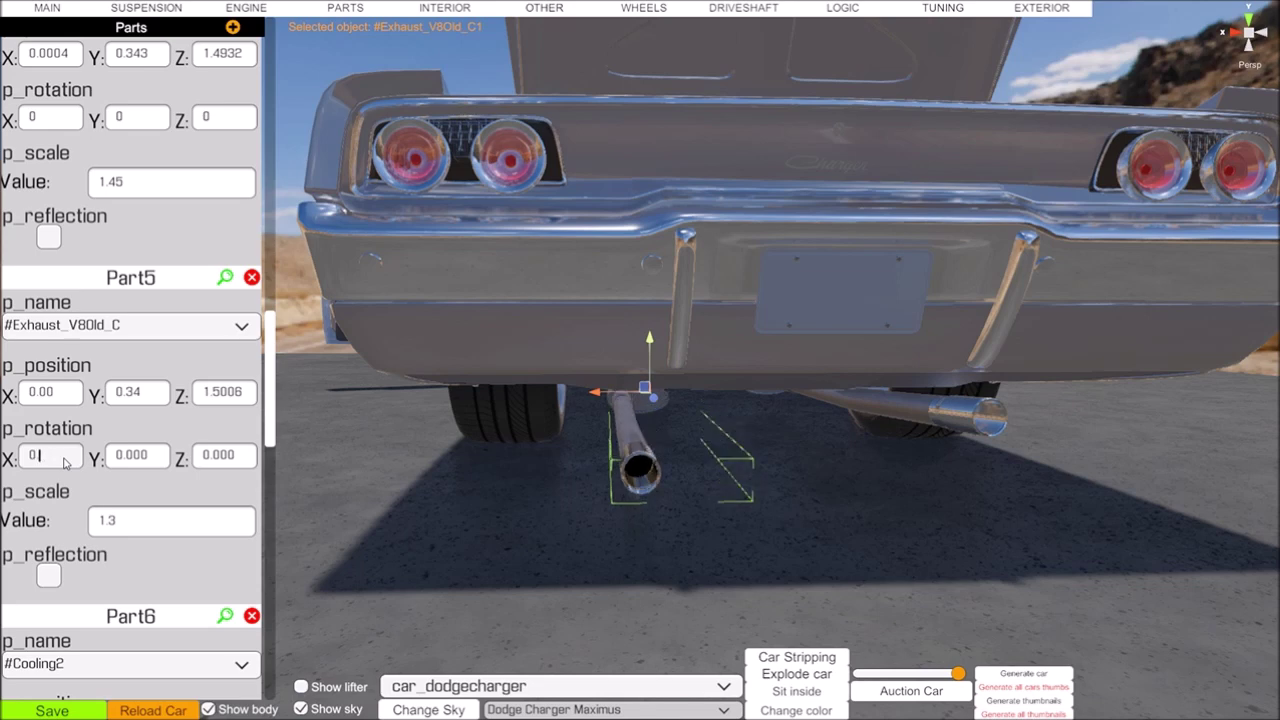
type(".8")
key("BackSpace")
type("9")
key("BackSpace")
key("BackSpace")
type("1")
key("BackSpace")
type("8")
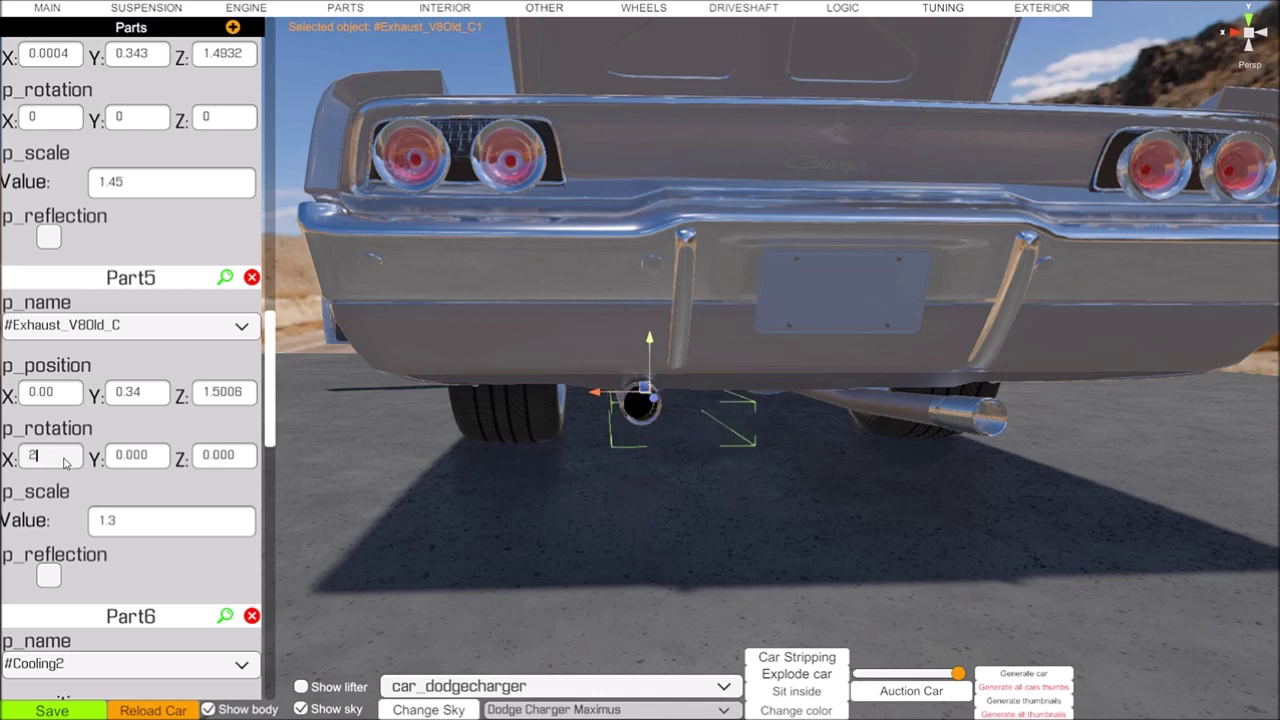
type("1")
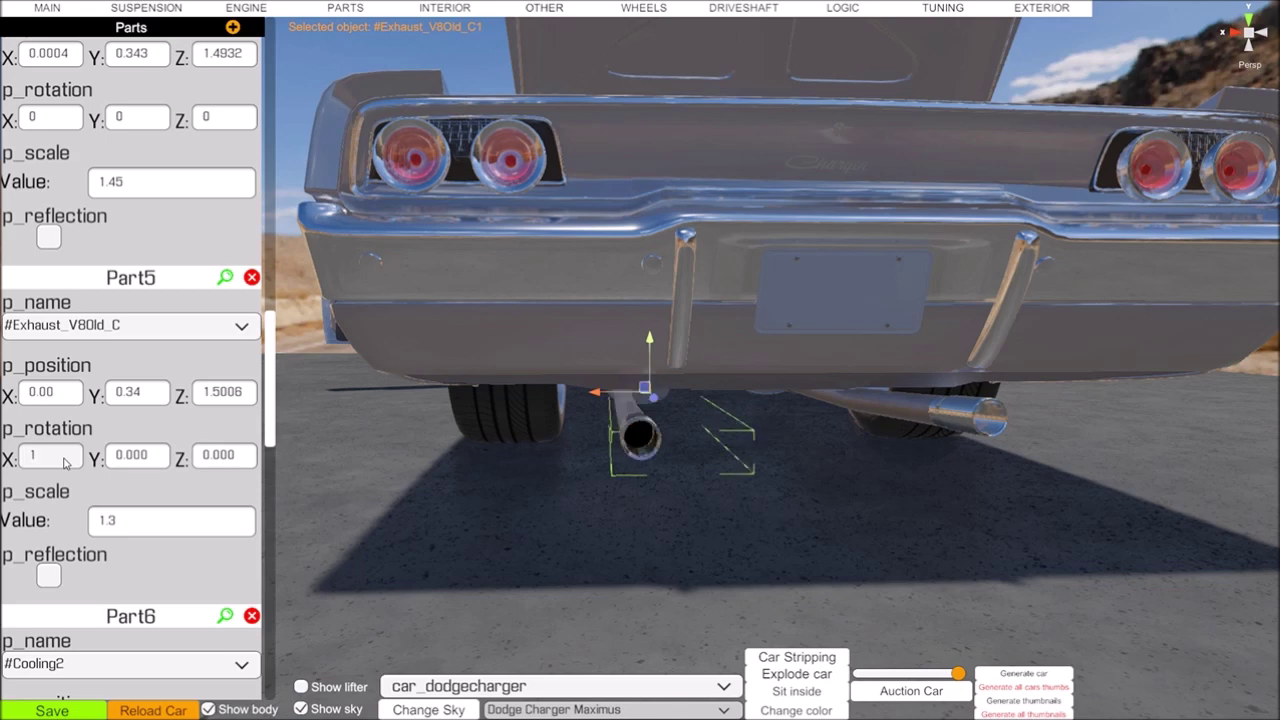
type(".5")
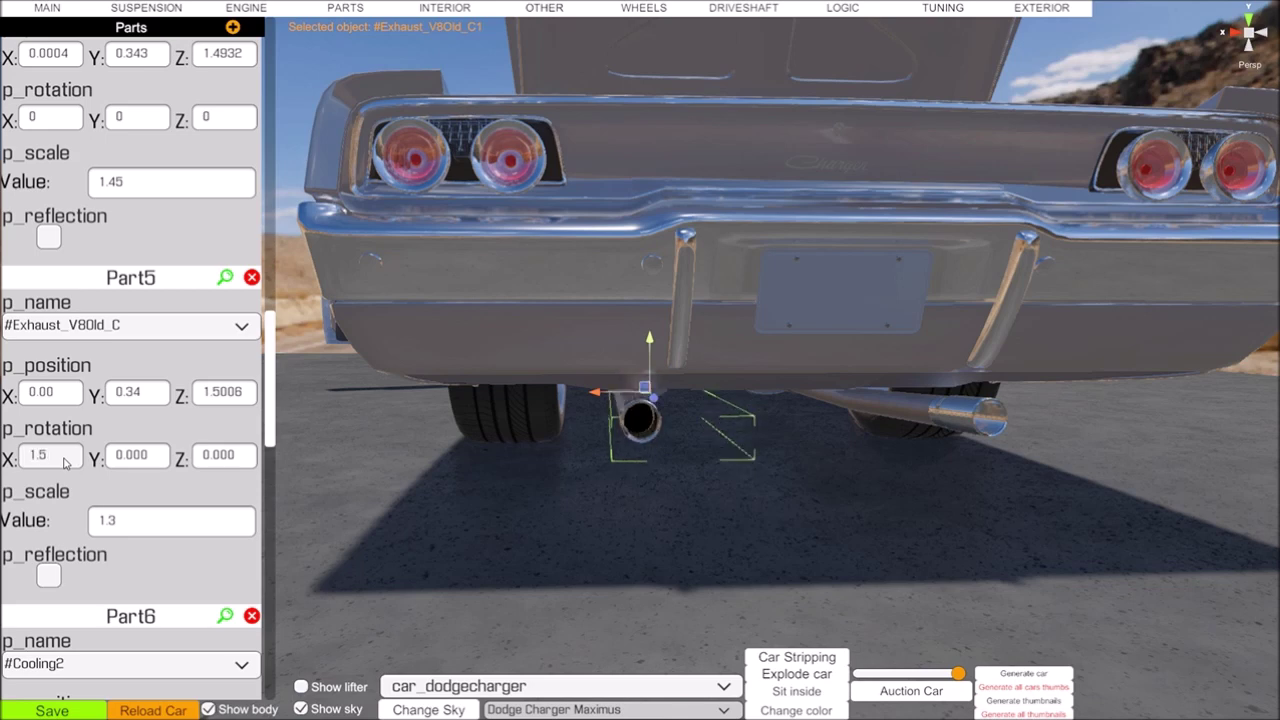
Inspect the Part5 exhaust tip from the side and raise its X rotation to 1.65
right_click_drag(402, 462, 620, 467)
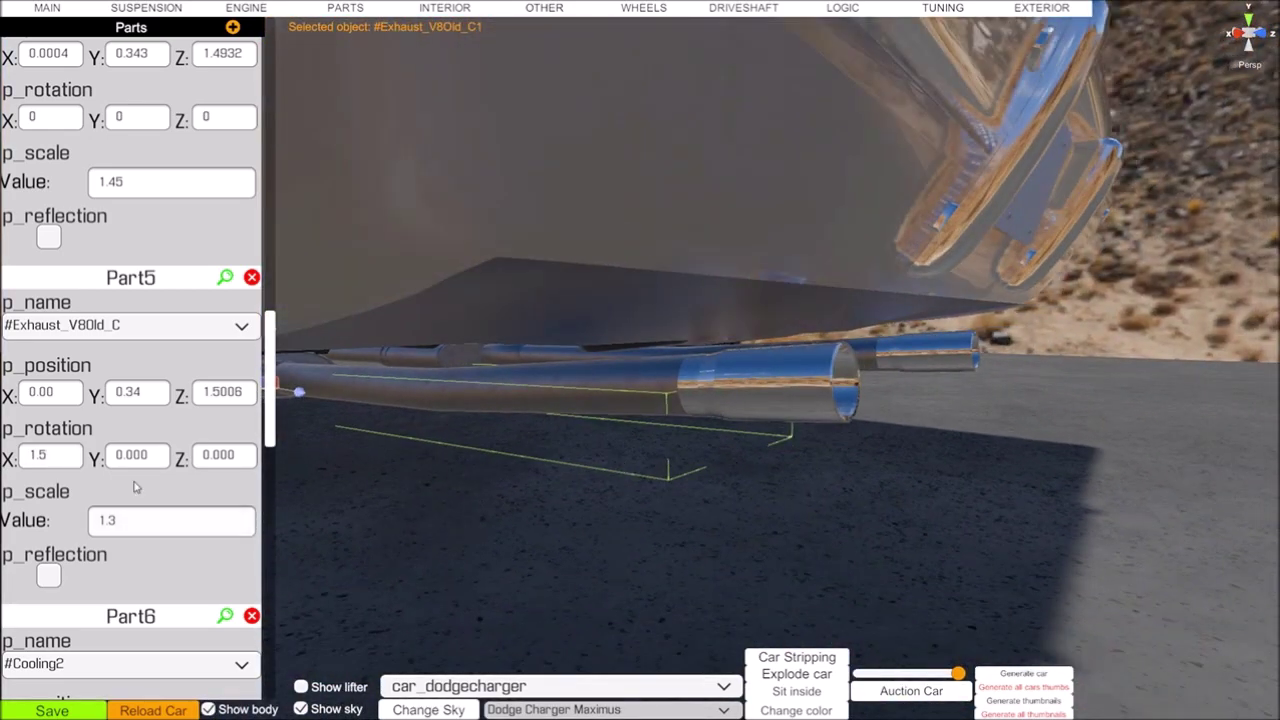
left_click(60, 457)
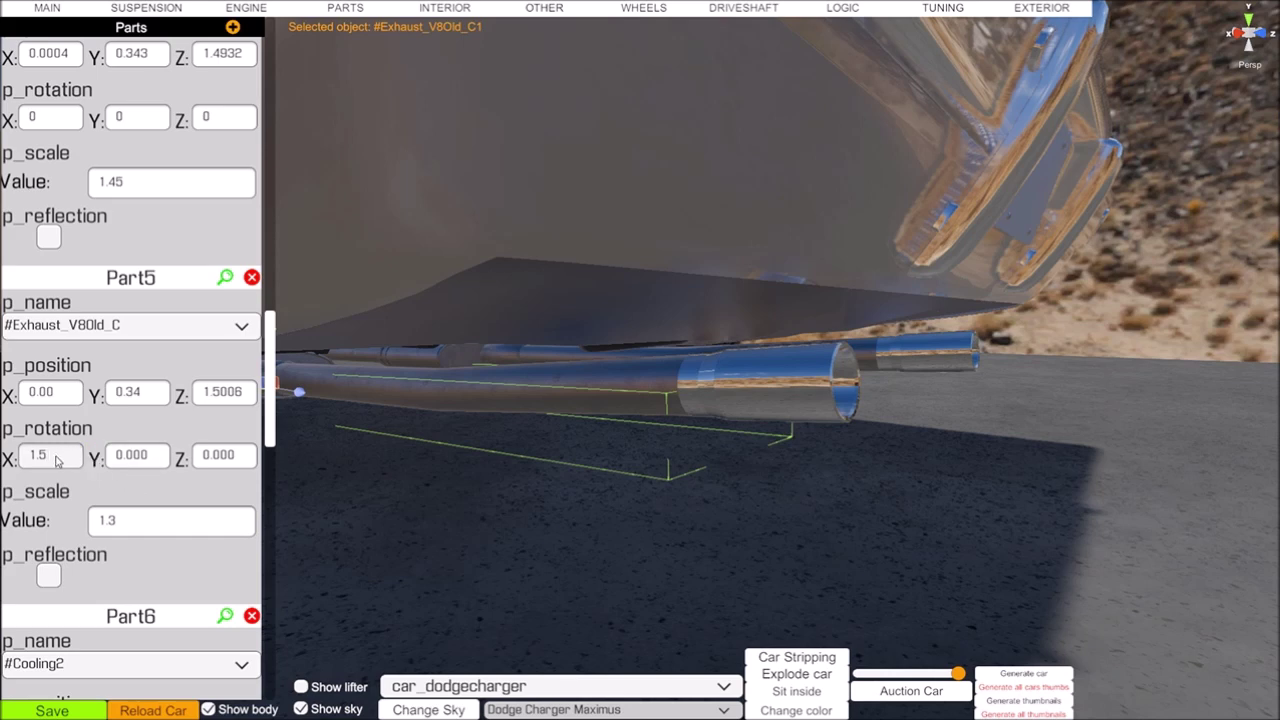
type("5")
key("BackSpace")
key("BackSpace")
key("BackSpace")
type(".6")
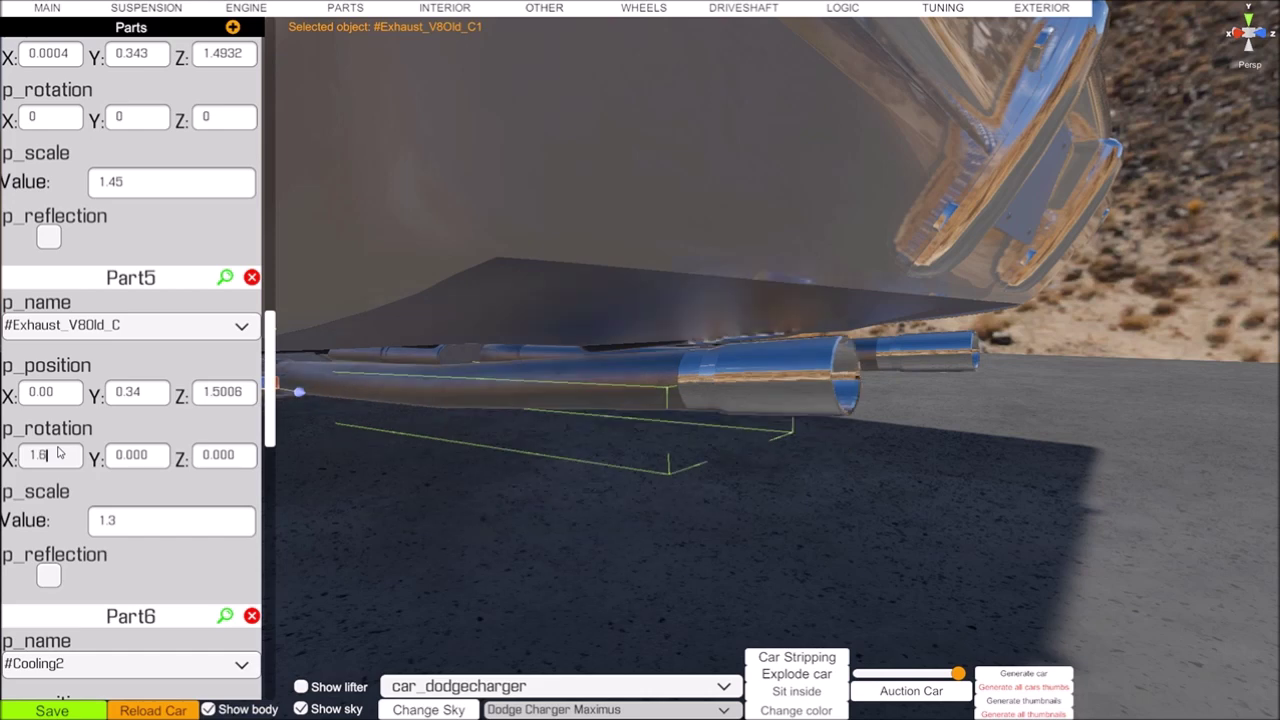
type("5")
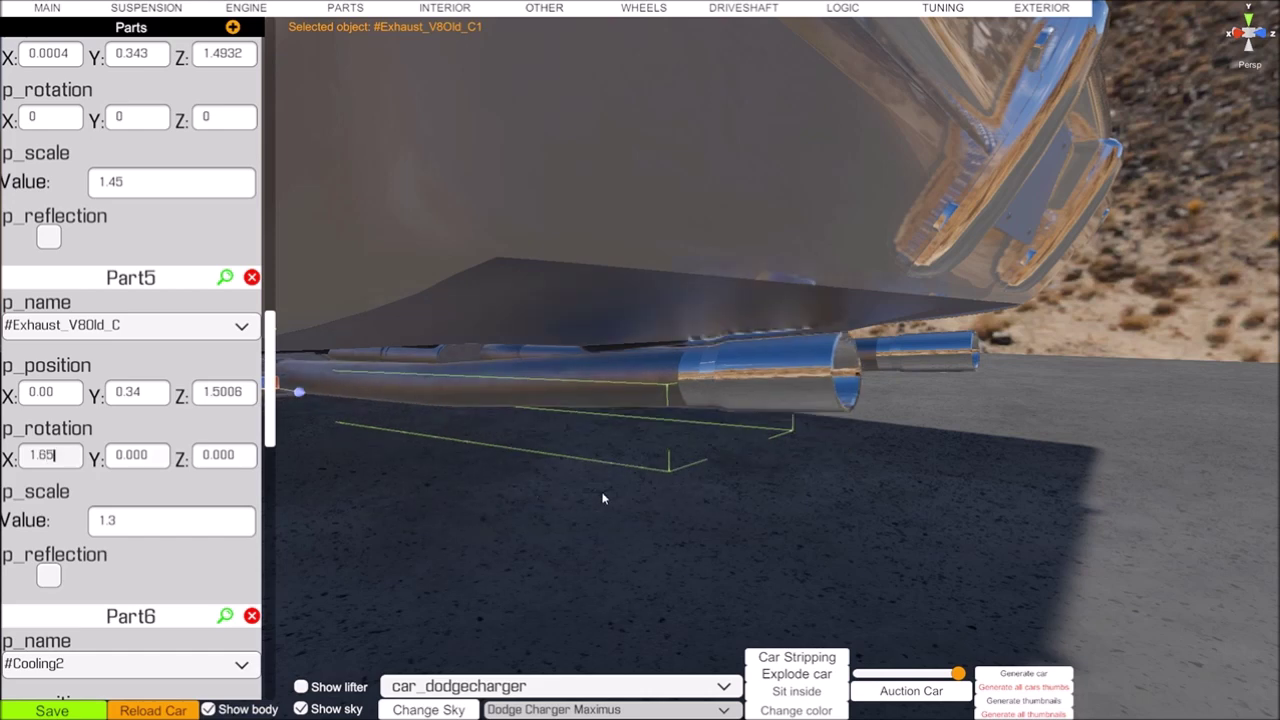
Hide the car body and align the Part5 exhaust with the downpipe outlet at about X 0.0327, Y 0.3401, Z 1.5097
type("d")
right_click_drag(574, 512, 565, 470)
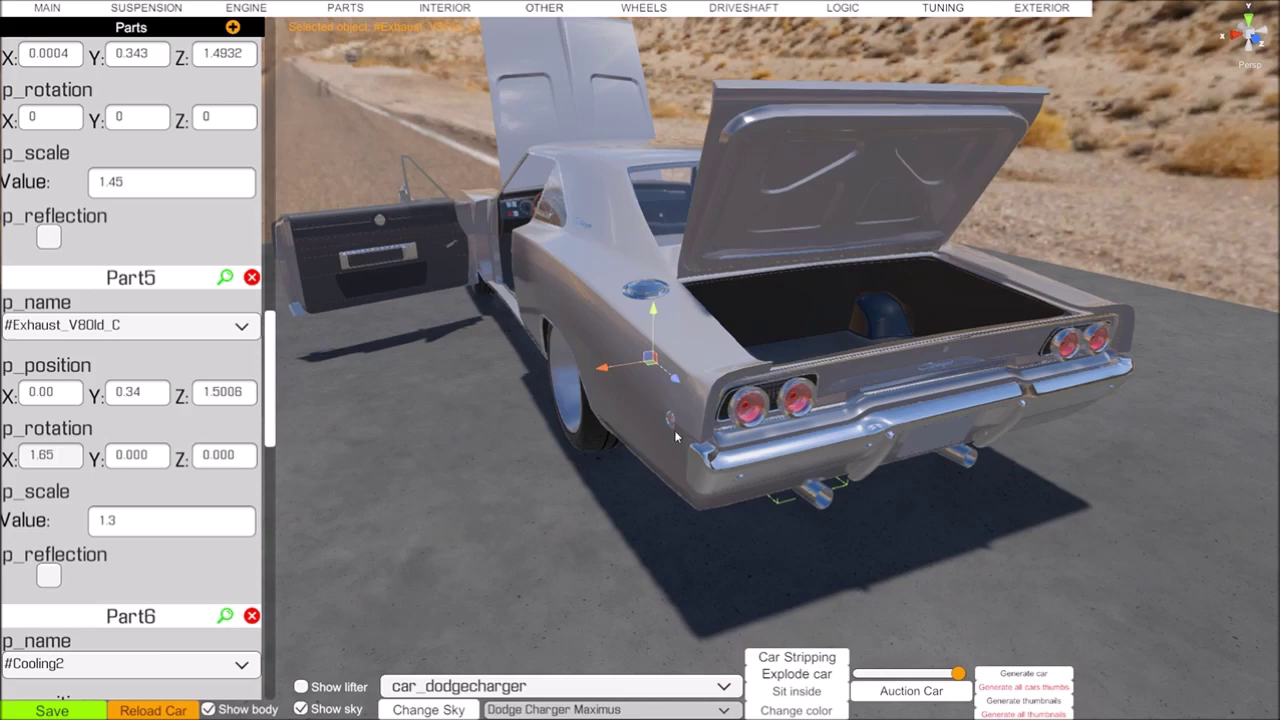
right_click_drag(674, 430, 953, 500)
left_click_drag(987, 430, 973, 430)
right_click_drag(953, 477, 1127, 425)
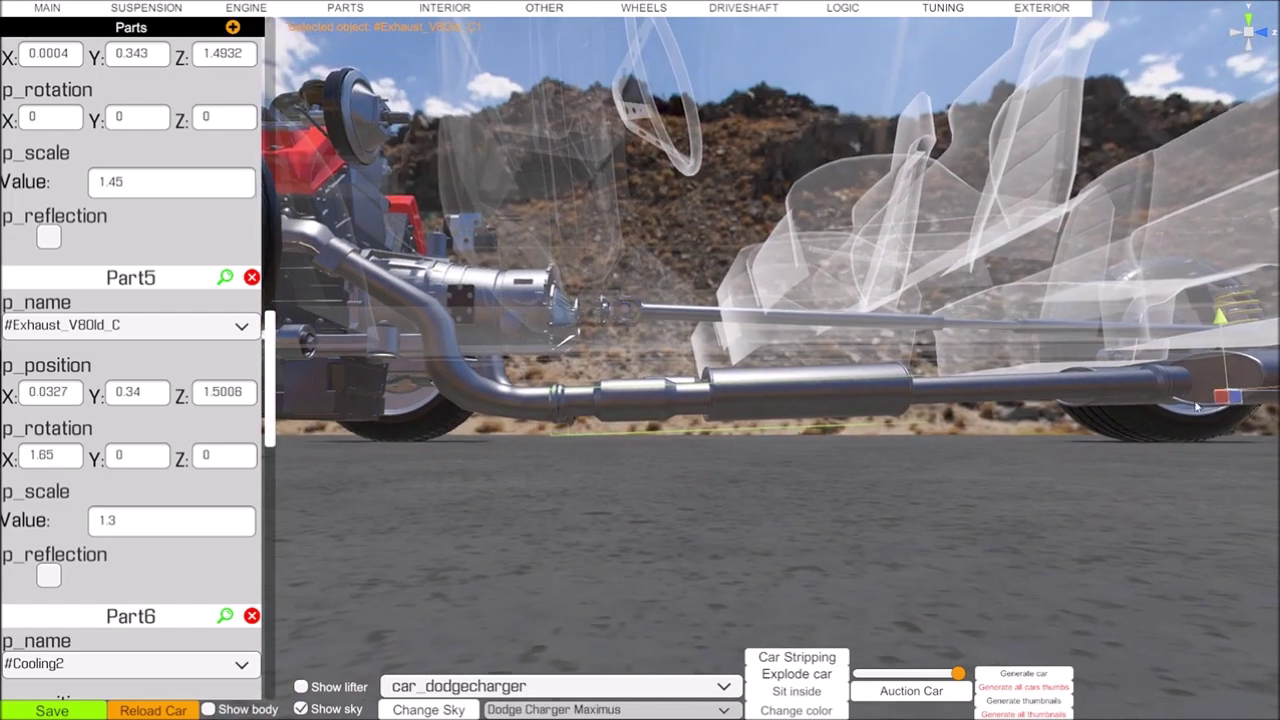
right_click_drag(1230, 419, 1266, 423)
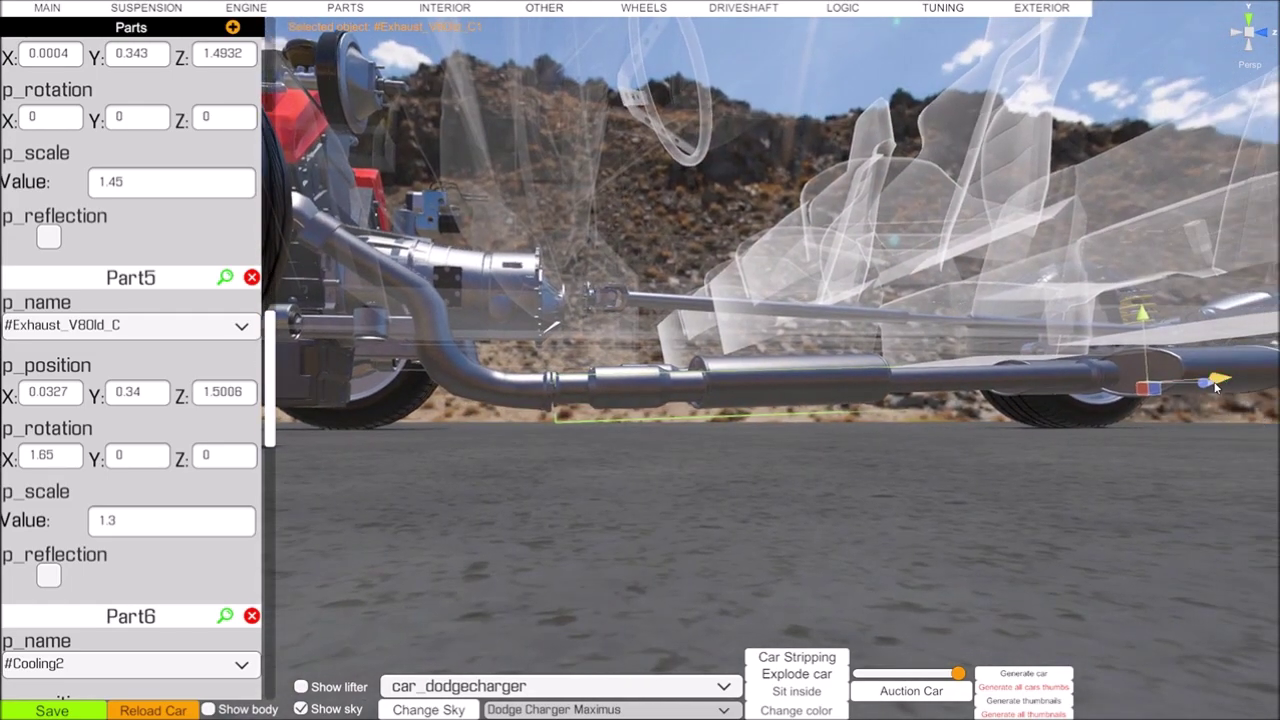
left_click_drag(1204, 388, 1201, 390)
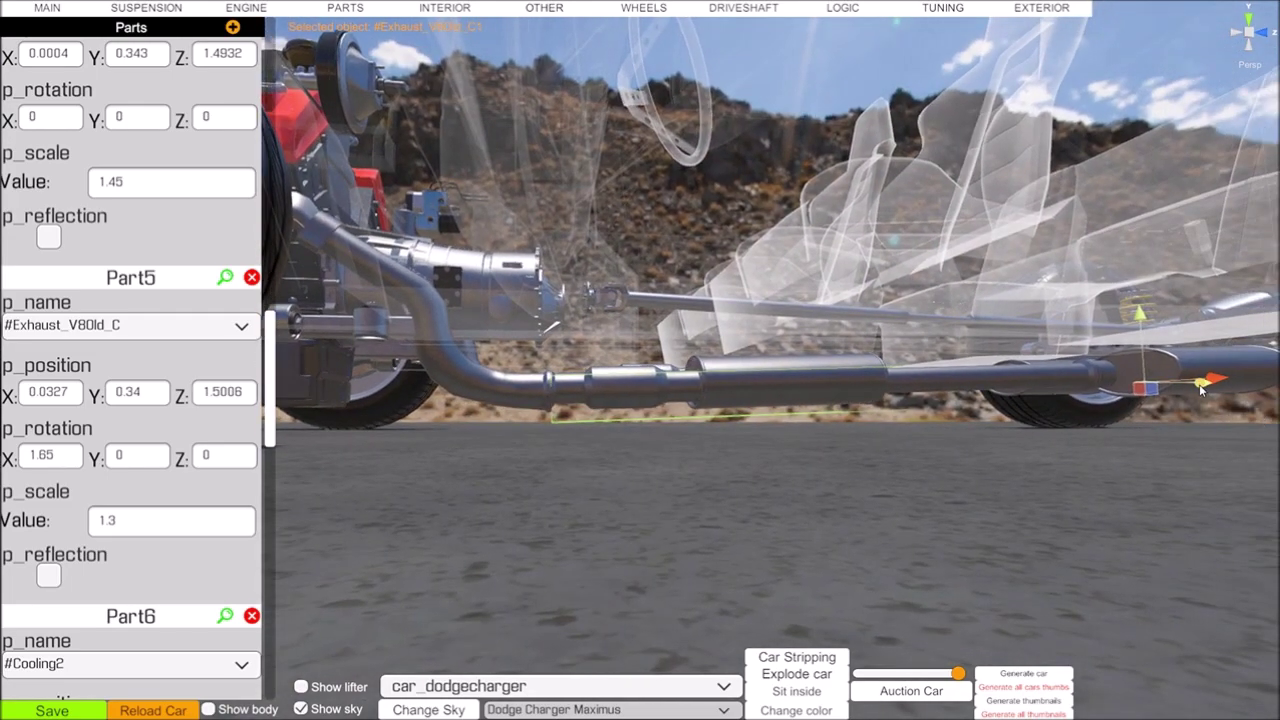
right_click_drag(1202, 390, 447, 481)
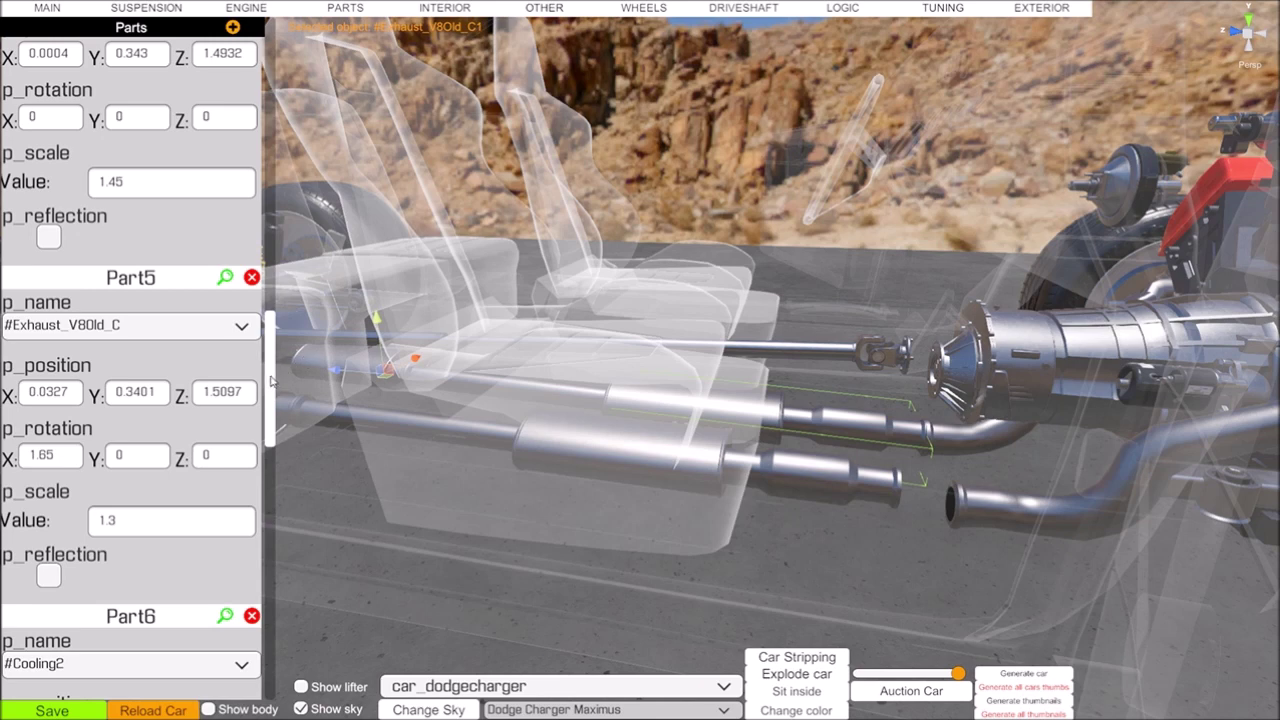
Select the reflected Part3 exhaust and set its scale to 1.3
left_click_drag(270, 383, 300, 270)
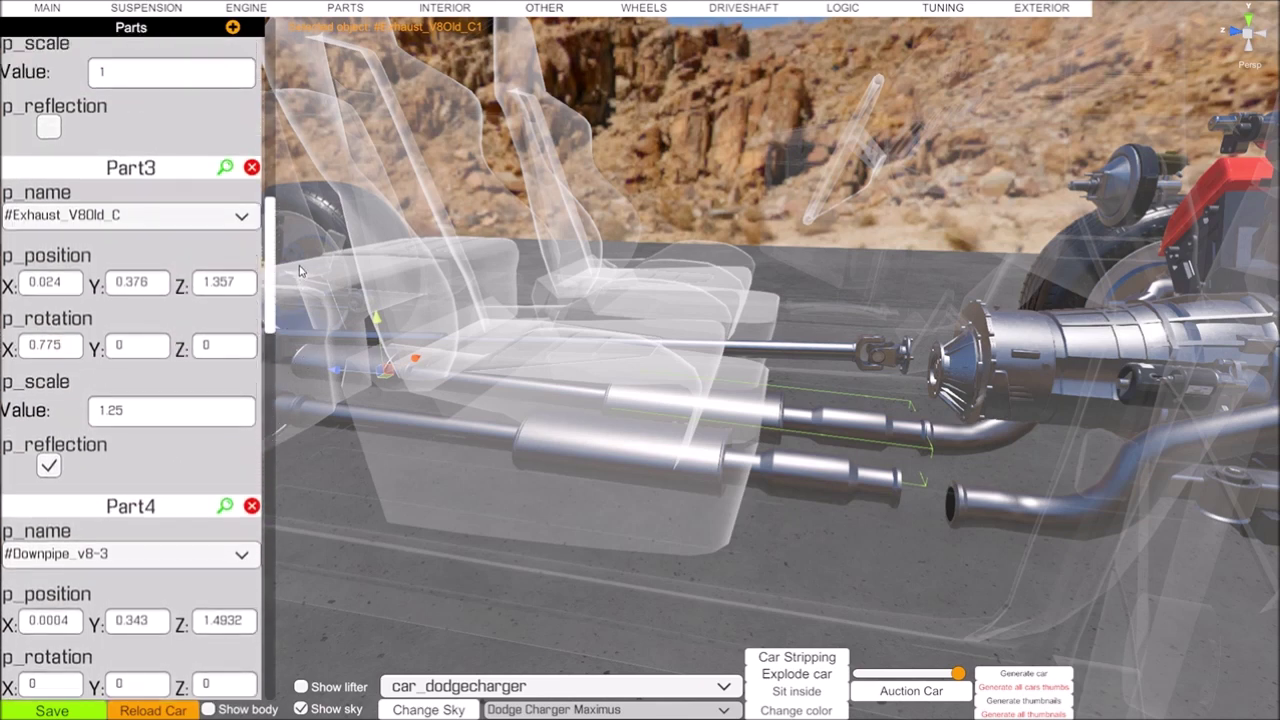
left_click(227, 169)
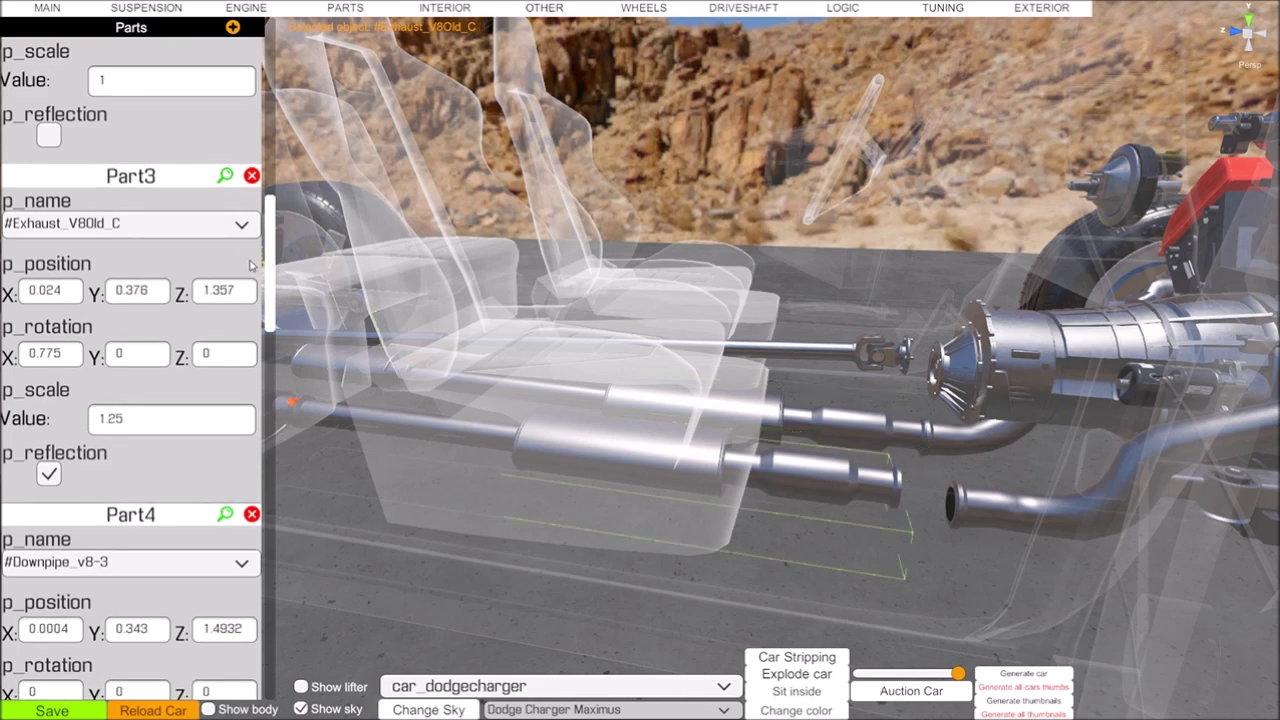
left_click(132, 424)
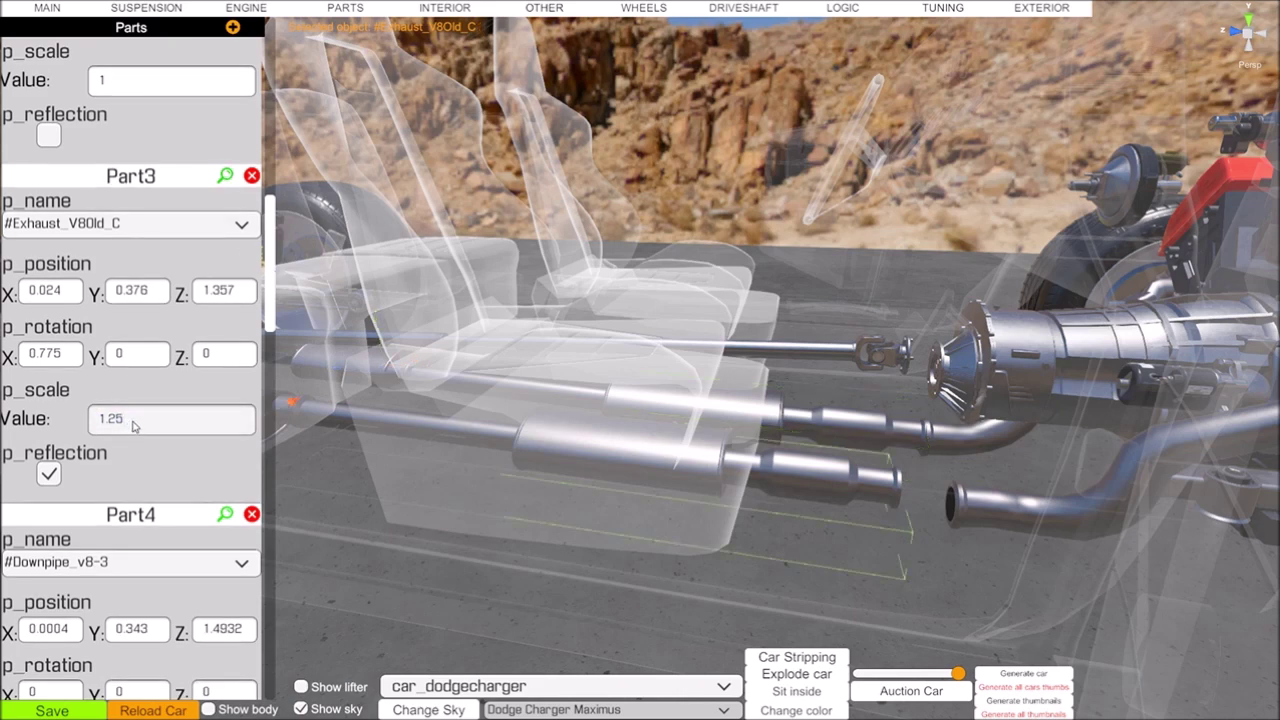
key("BackSpace")
key("BackSpace")
type("3")
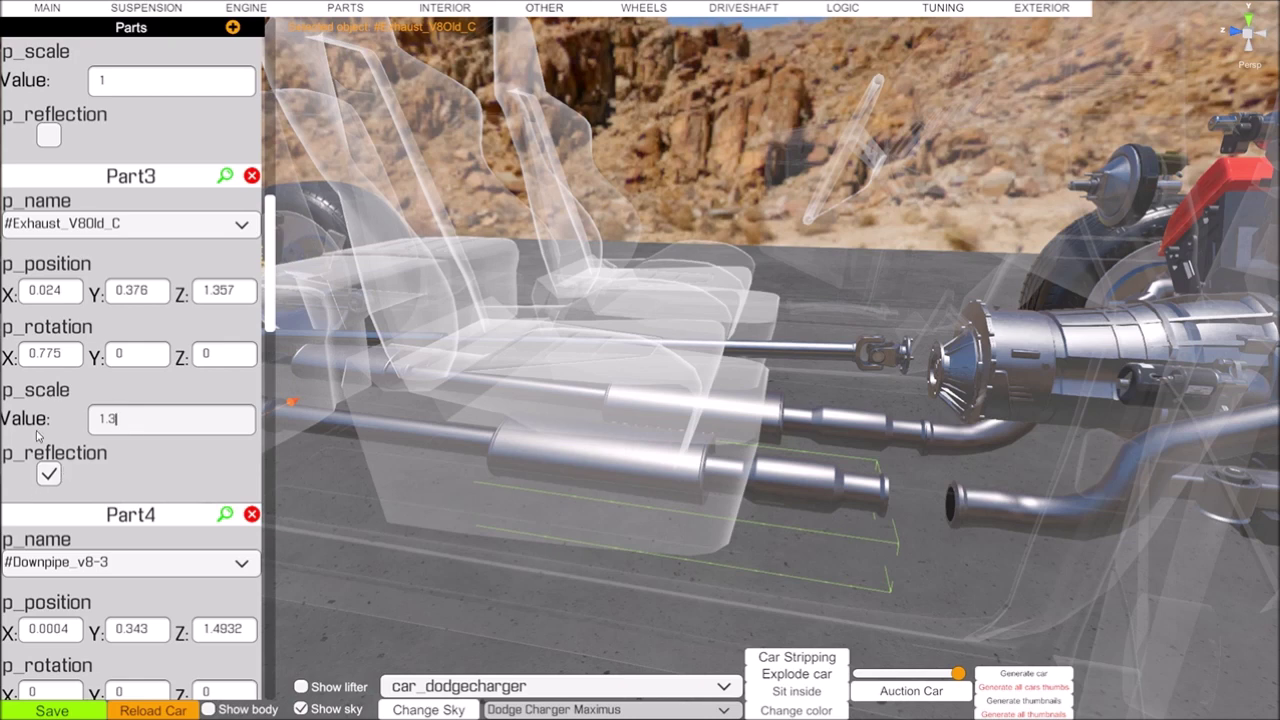
Set the reflected Part3 exhaust's X rotation to 1.65
left_click(69, 357)
left_click_drag(69, 357, 18, 356)
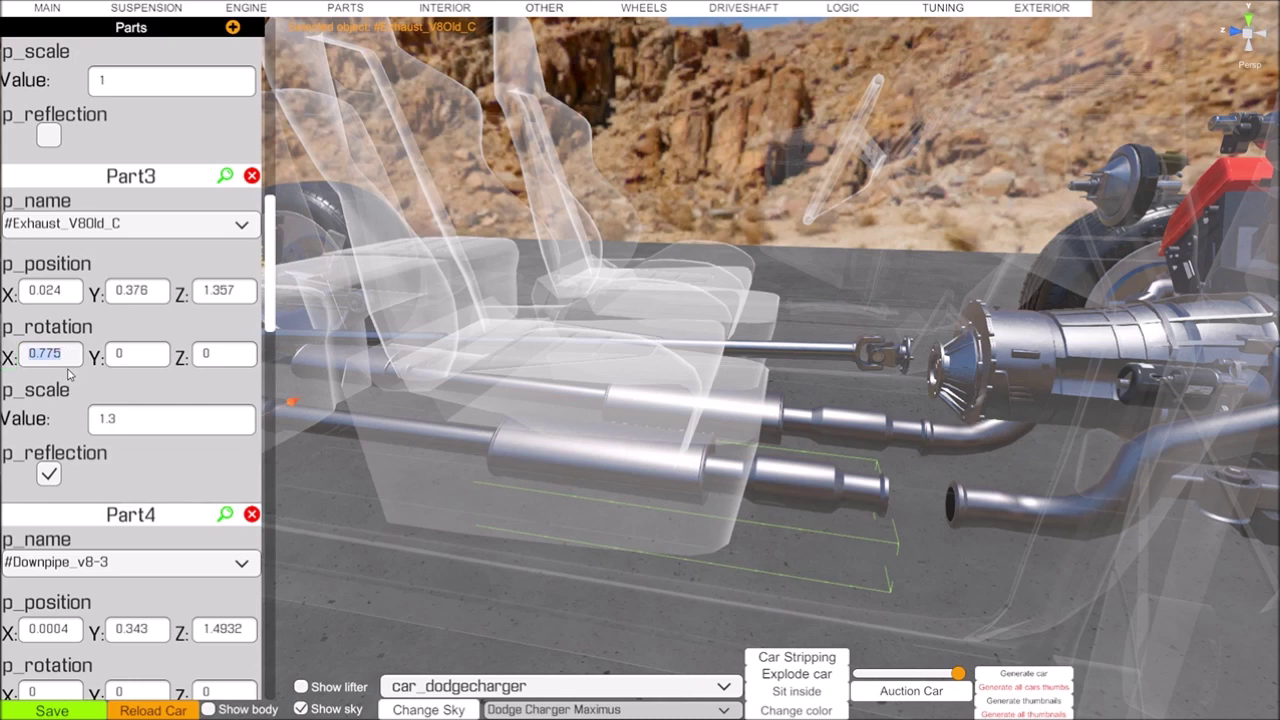
type("1")
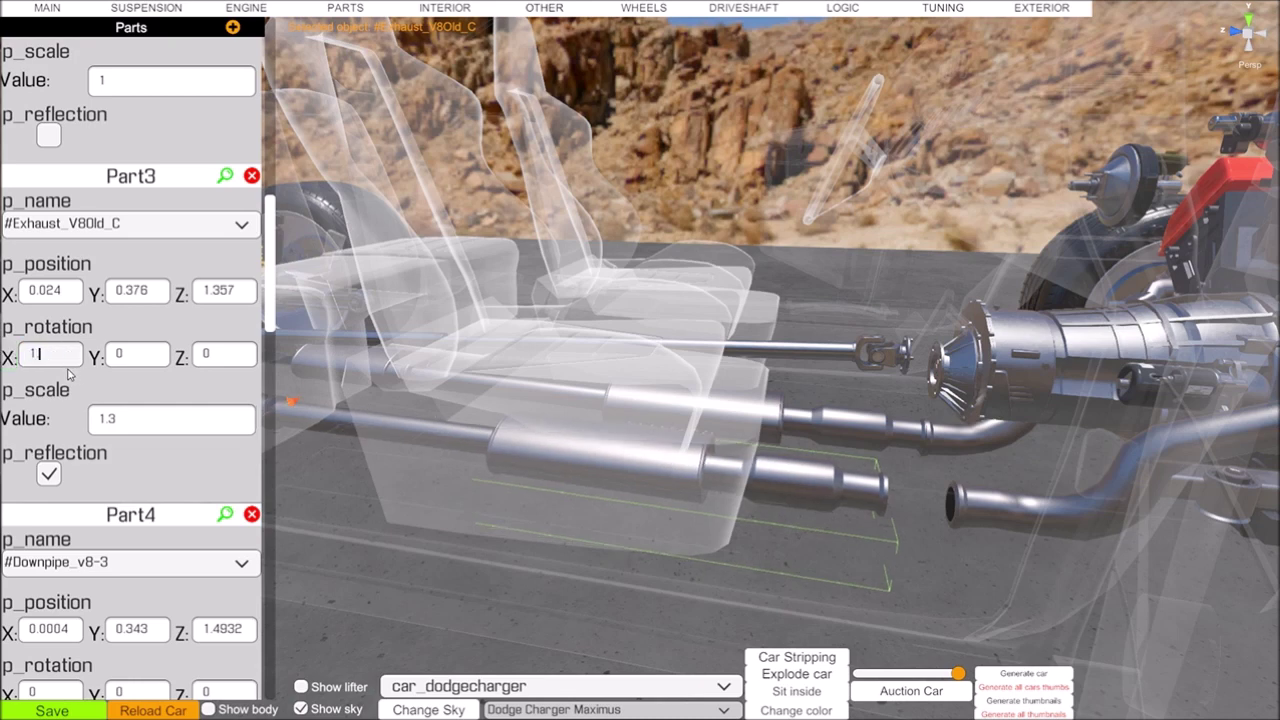
type(".5")
mouse_move(272, 306)
left_mouse_down()
mouse_move(271, 427)
mouse_move(274, 323)
left_mouse_up()
left_click(63, 320)
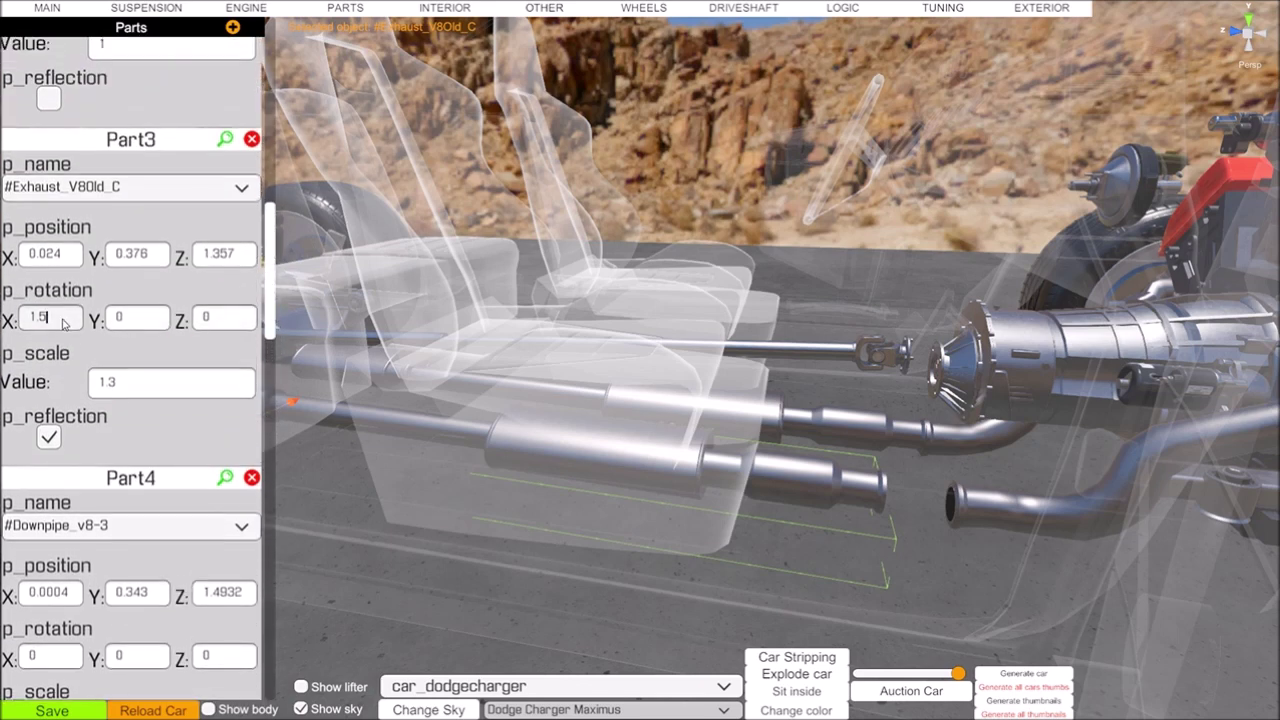
key("BackSpace")
type("6")
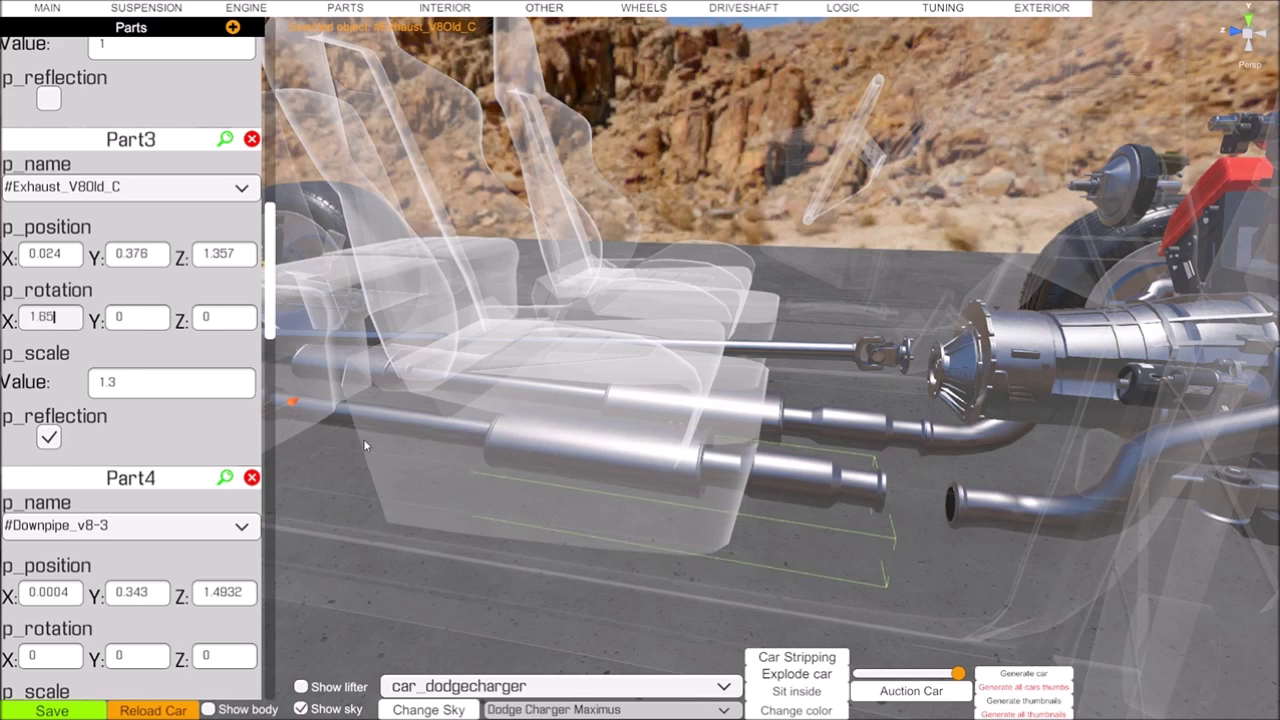
Slide and lower the Part3 exhaust against its downpipe outlet, to about Y 0.3408 and Z 1.5096
right_click_drag(682, 557, 583, 517)
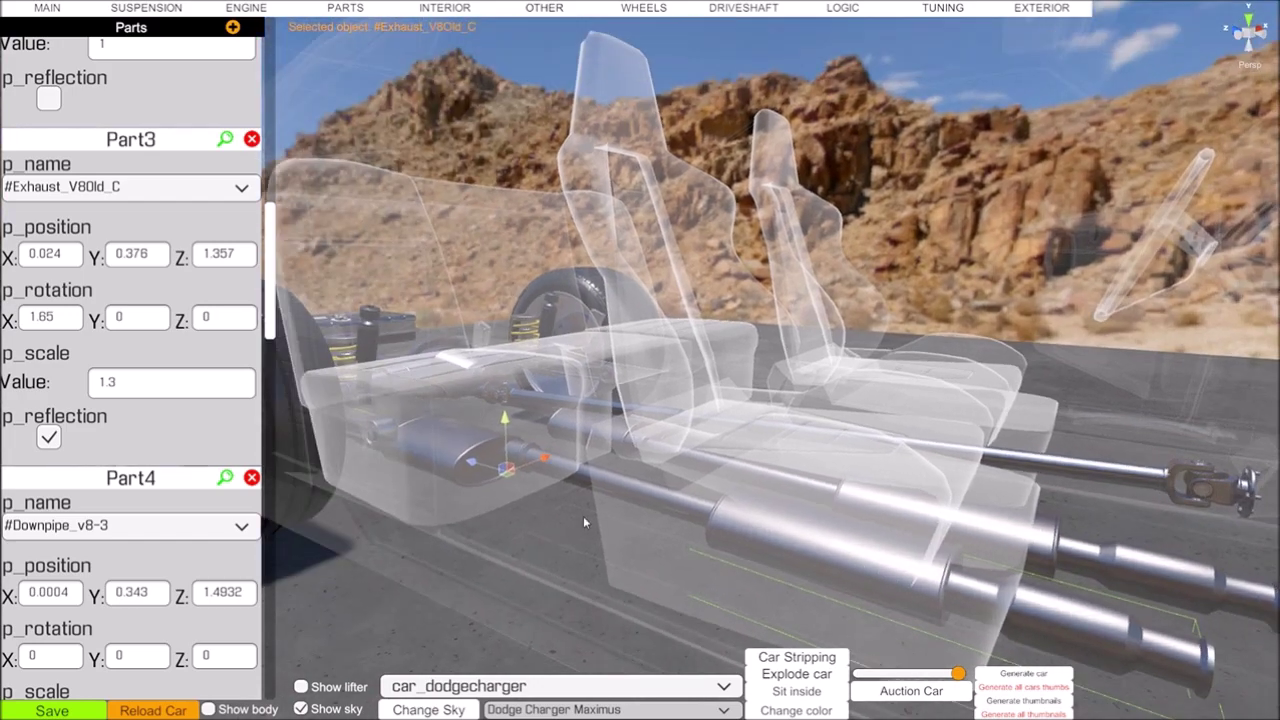
left_click_drag(475, 466, 505, 471)
right_click_drag(765, 519, 929, 592)
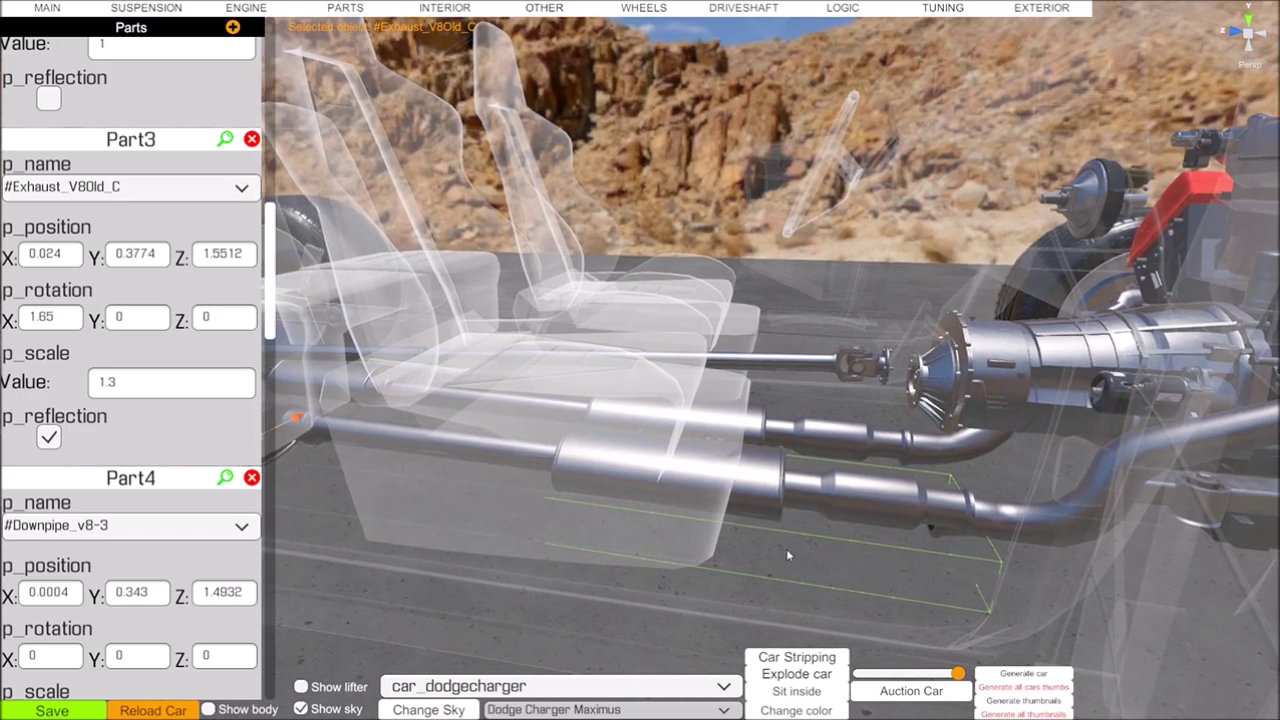
left_click_drag(530, 507, 444, 457)
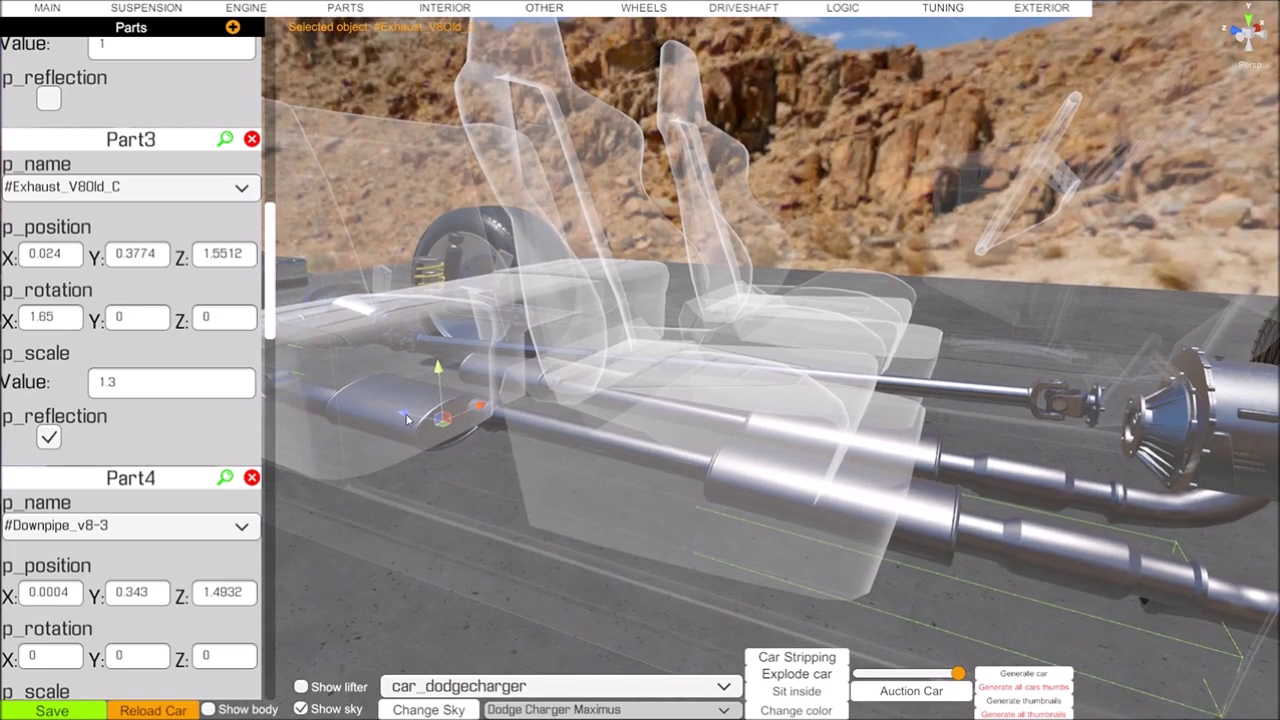
left_click_drag(404, 416, 477, 415)
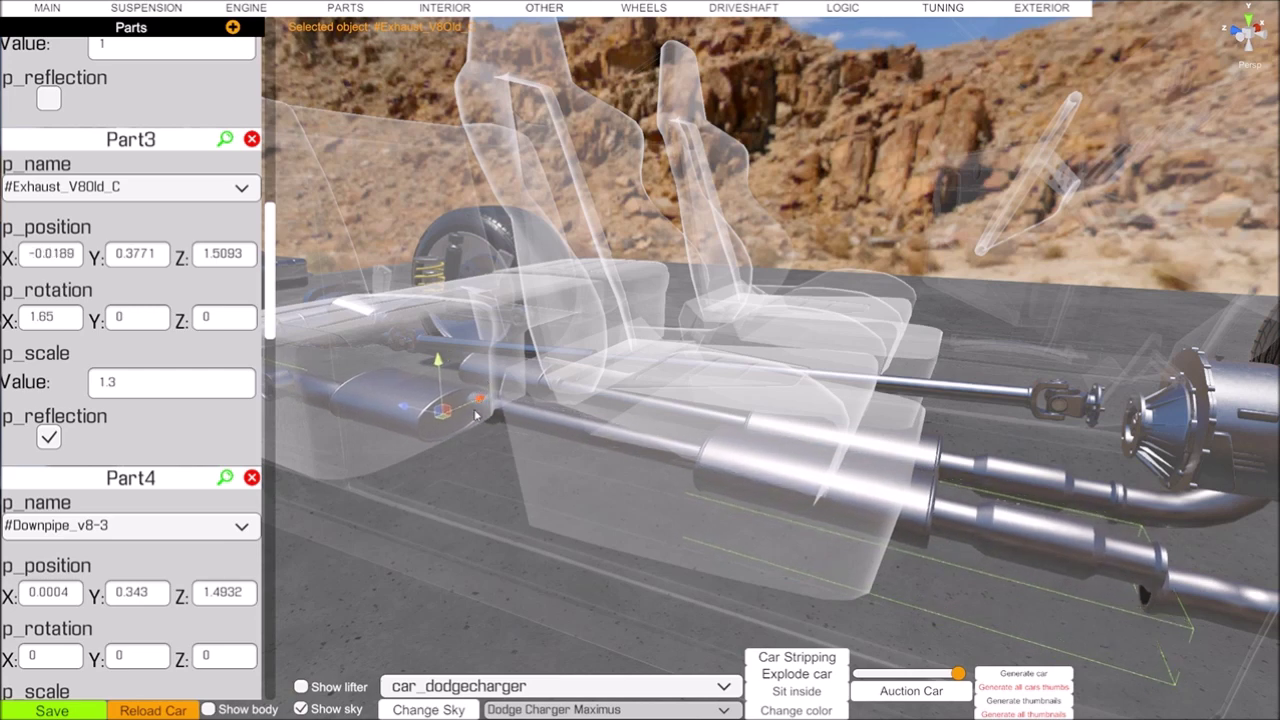
left_click_drag(438, 358, 434, 375)
Centre the Part3 exhaust sideways on the downpipe, viewed along the pipe, at about X -0.0306
right_click_drag(969, 540, 705, 585)
key("w")
key("w")
key("a")
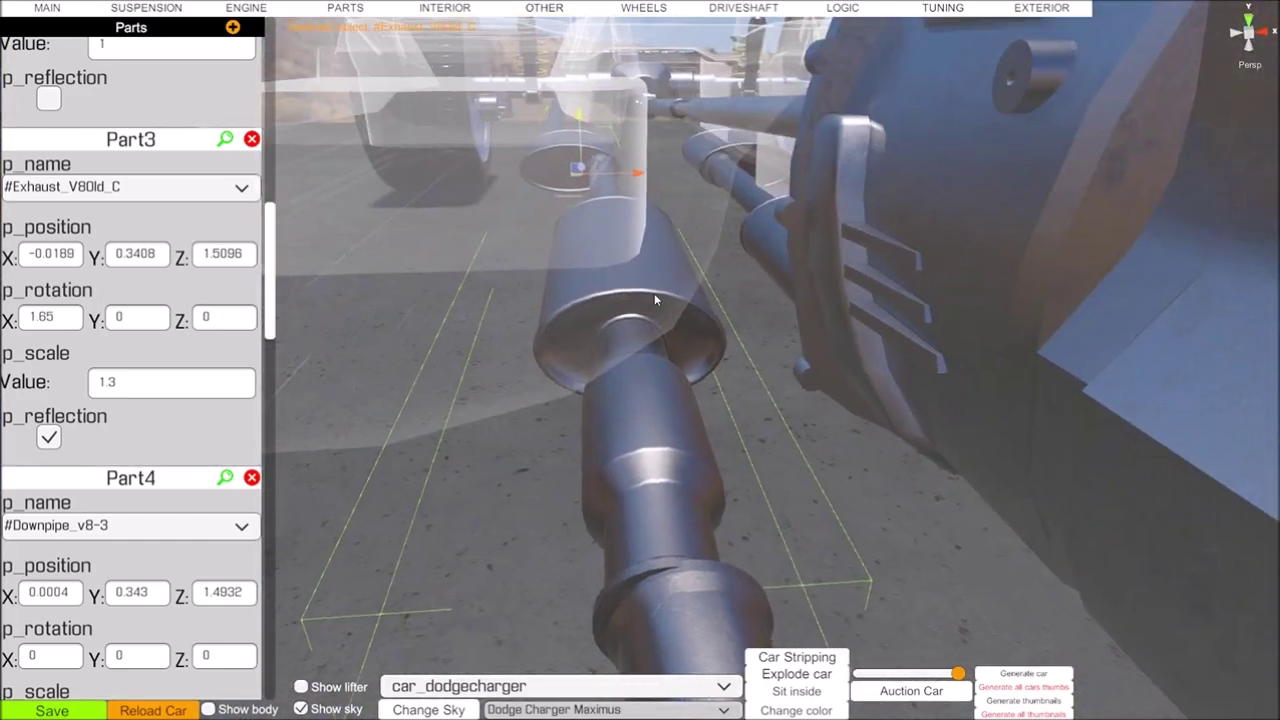
left_click_drag(636, 180, 640, 180)
key("w")
Examine both exhaust tips at the car's rear with the body shown, and hide the body again to check the pipes from the side
right_click_drag(603, 372, 1152, 342)
key("s")
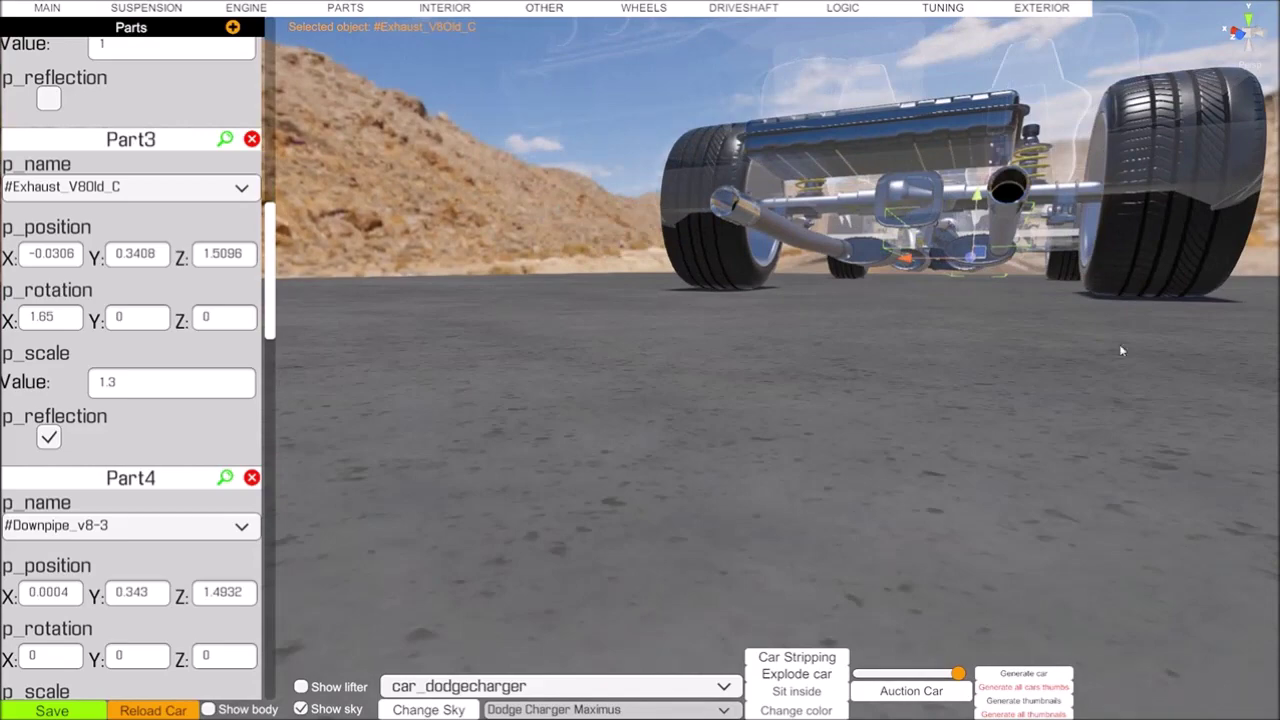
left_click(208, 709)
key("w")
right_click_drag(751, 424, 1081, 402)
scroll(540, 391, "down", 4)
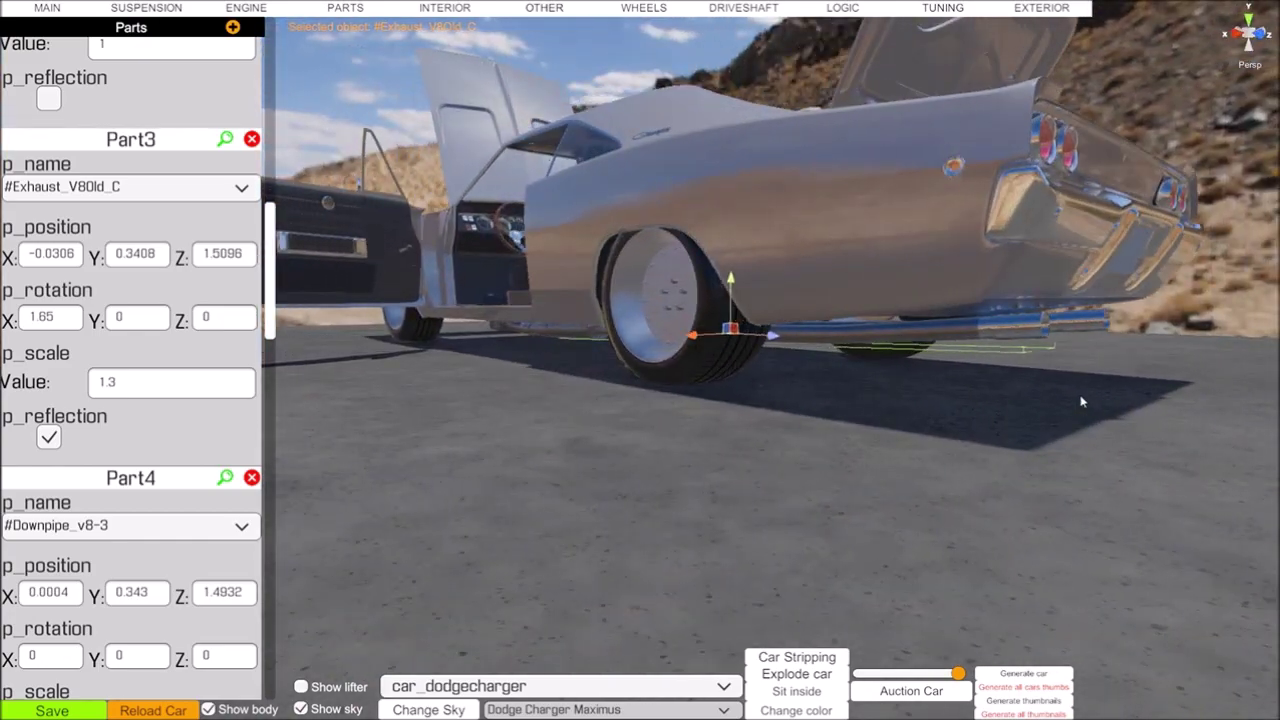
left_click(789, 428)
right_click_drag(789, 430, 345, 635)
left_click(208, 709)
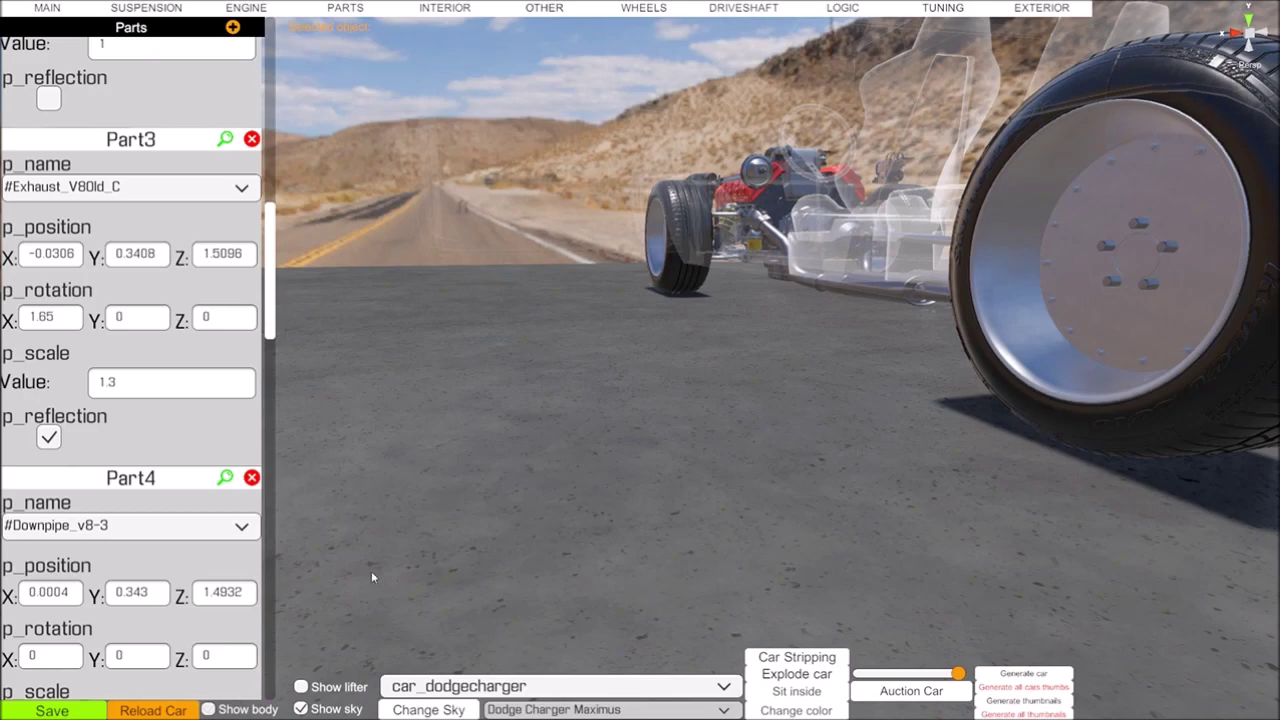
right_click_drag(423, 448, 773, 544)
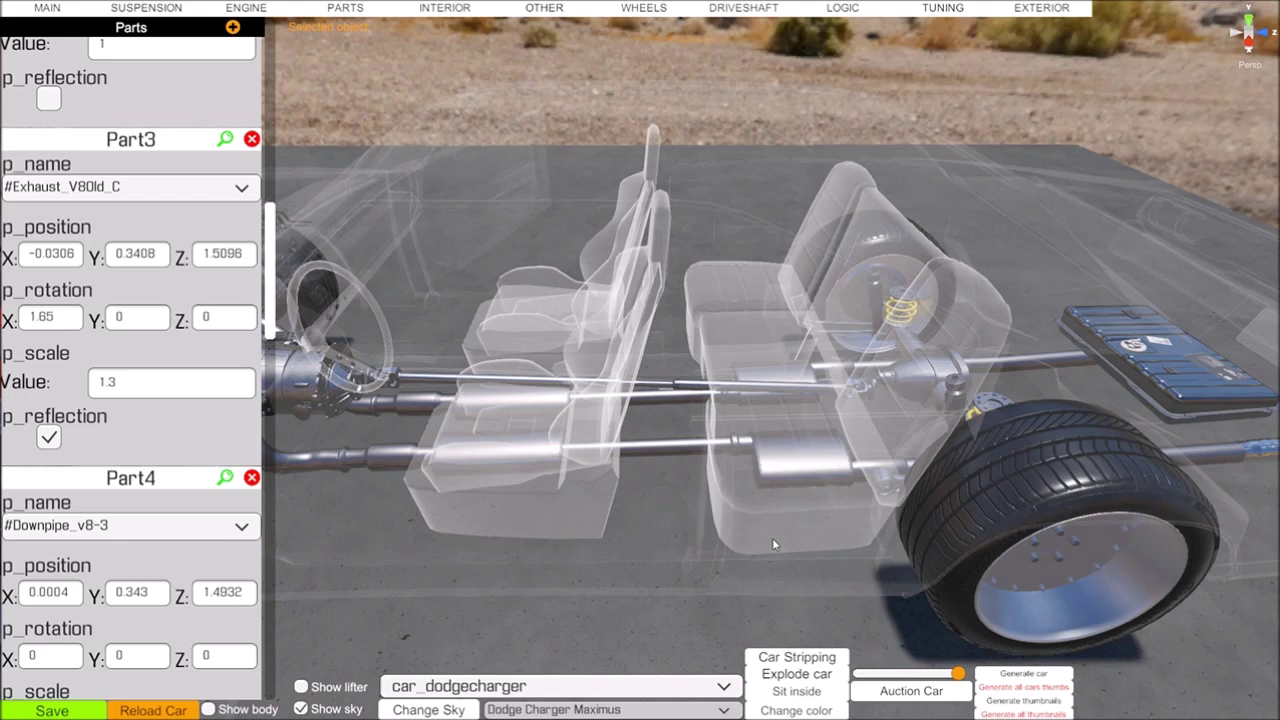
Select the driveshaft and raise it level with the rear differential, to about Y 0.1433 and Z -1.0403
left_click(733, 9)
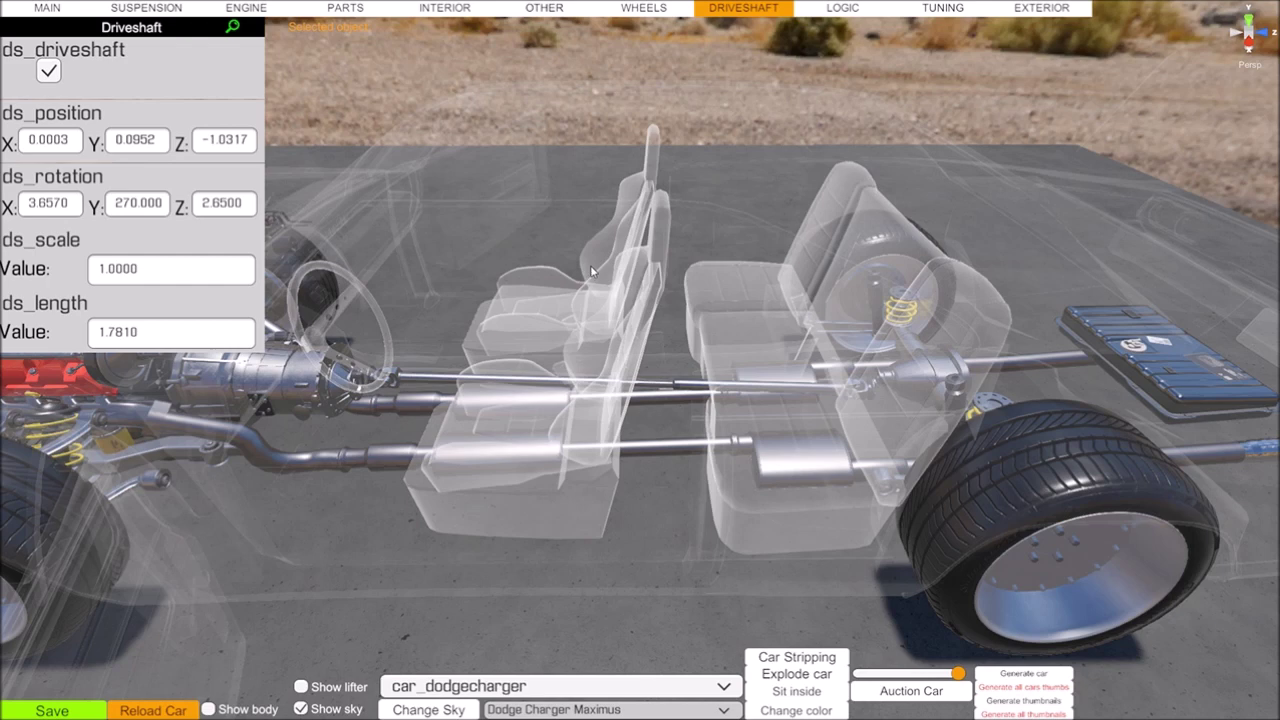
left_click(697, 388)
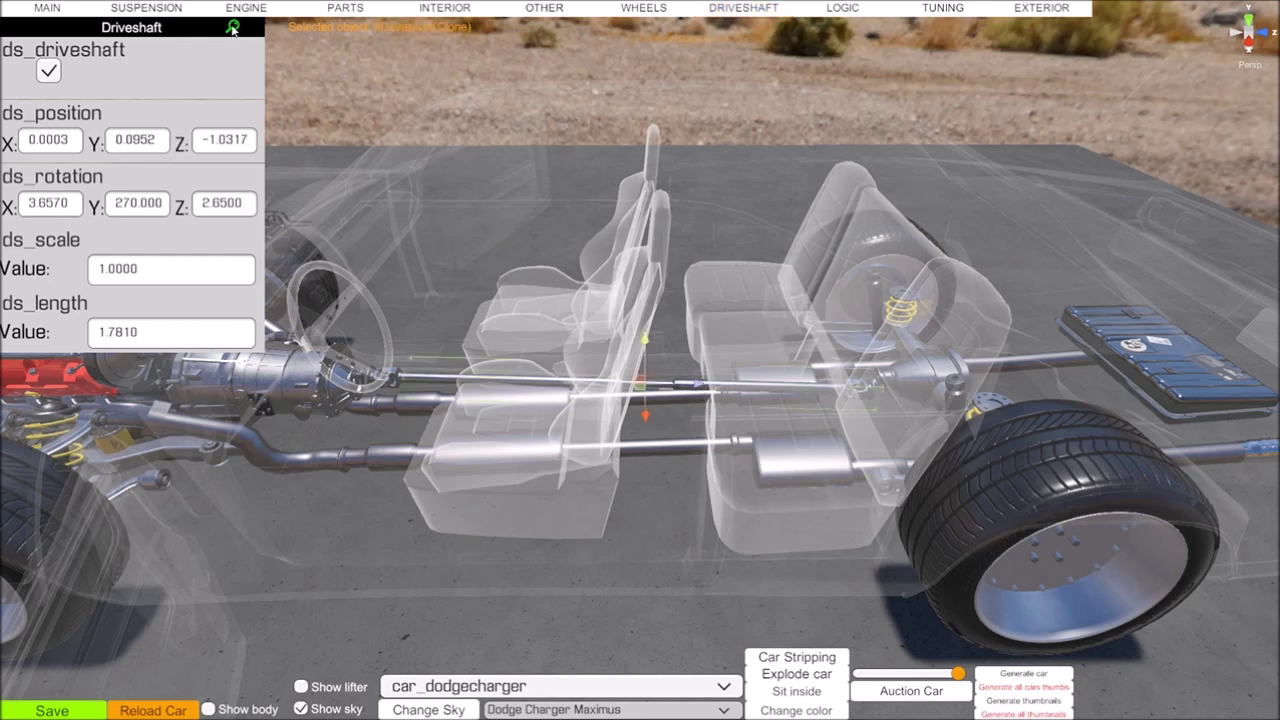
scroll(743, 456, "up", 10)
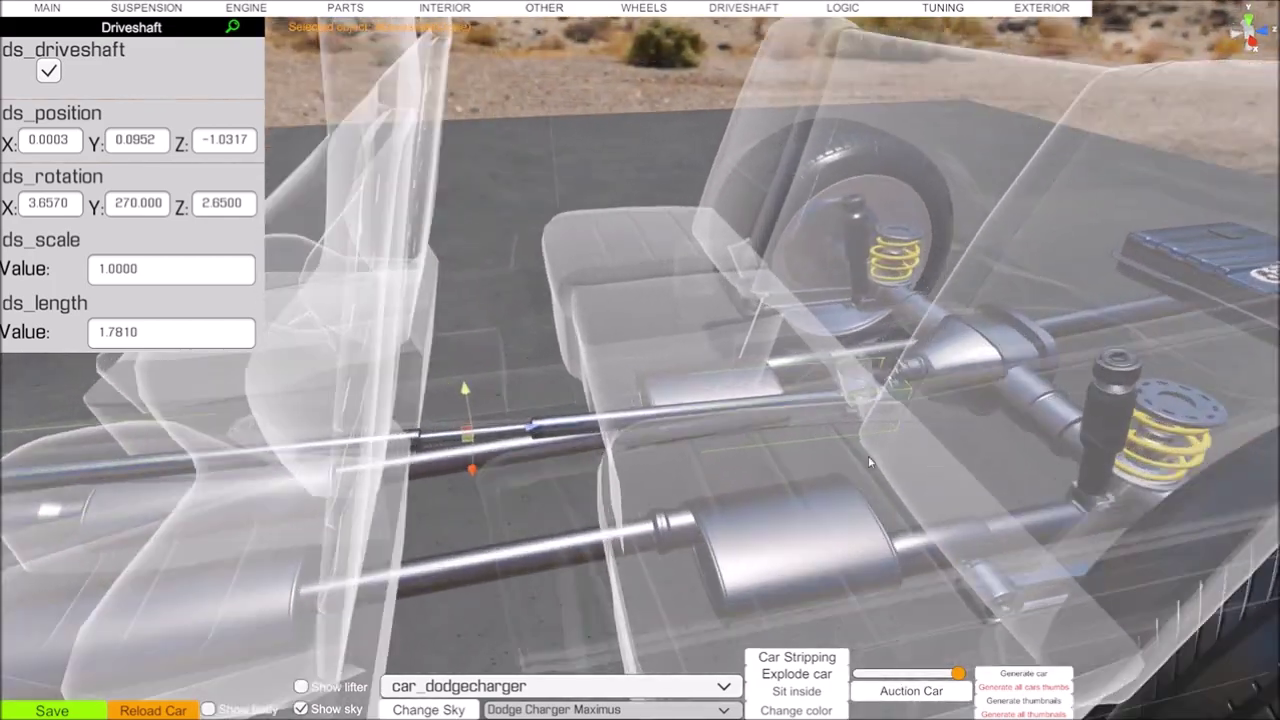
key("d")
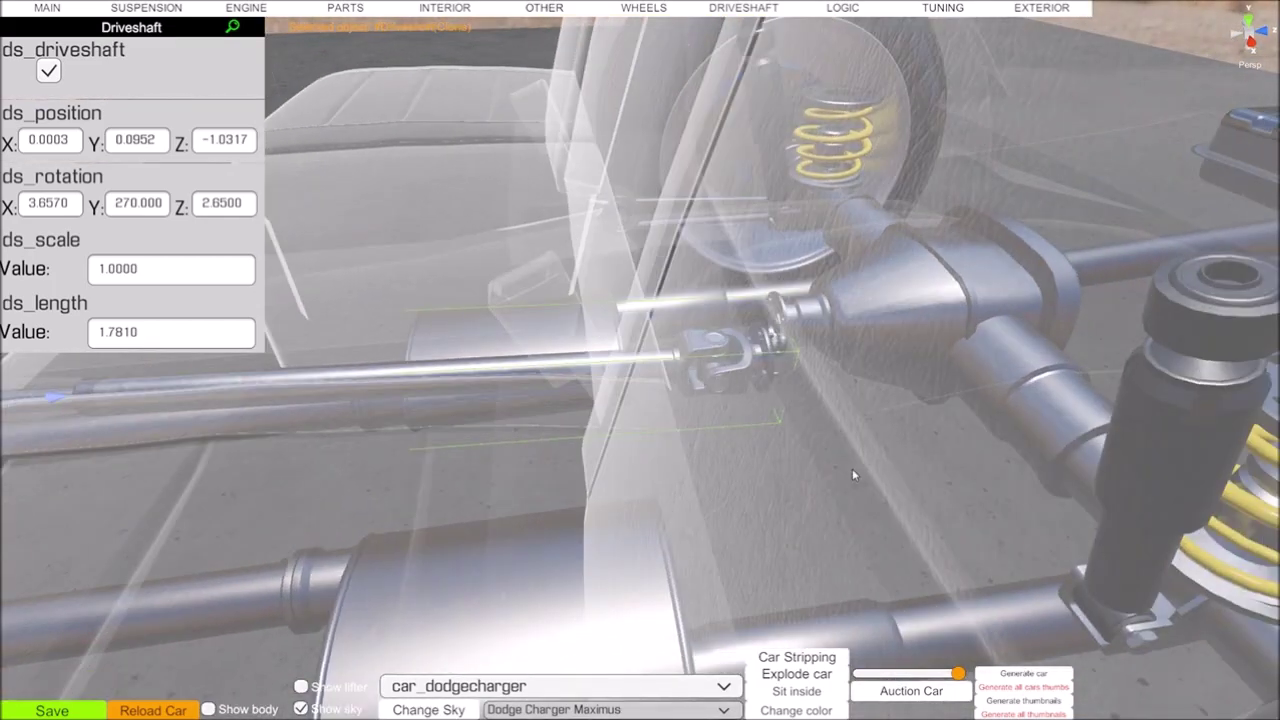
key("a")
key("d")
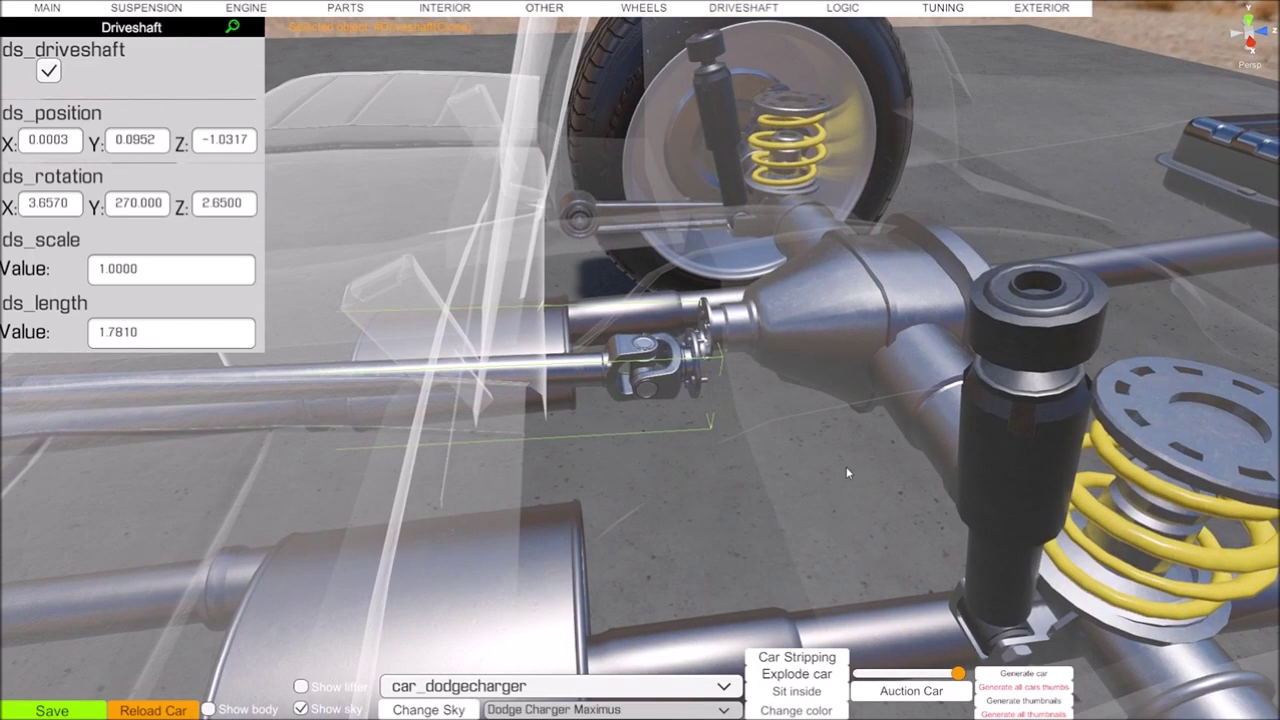
right_click_drag(844, 466, 612, 440)
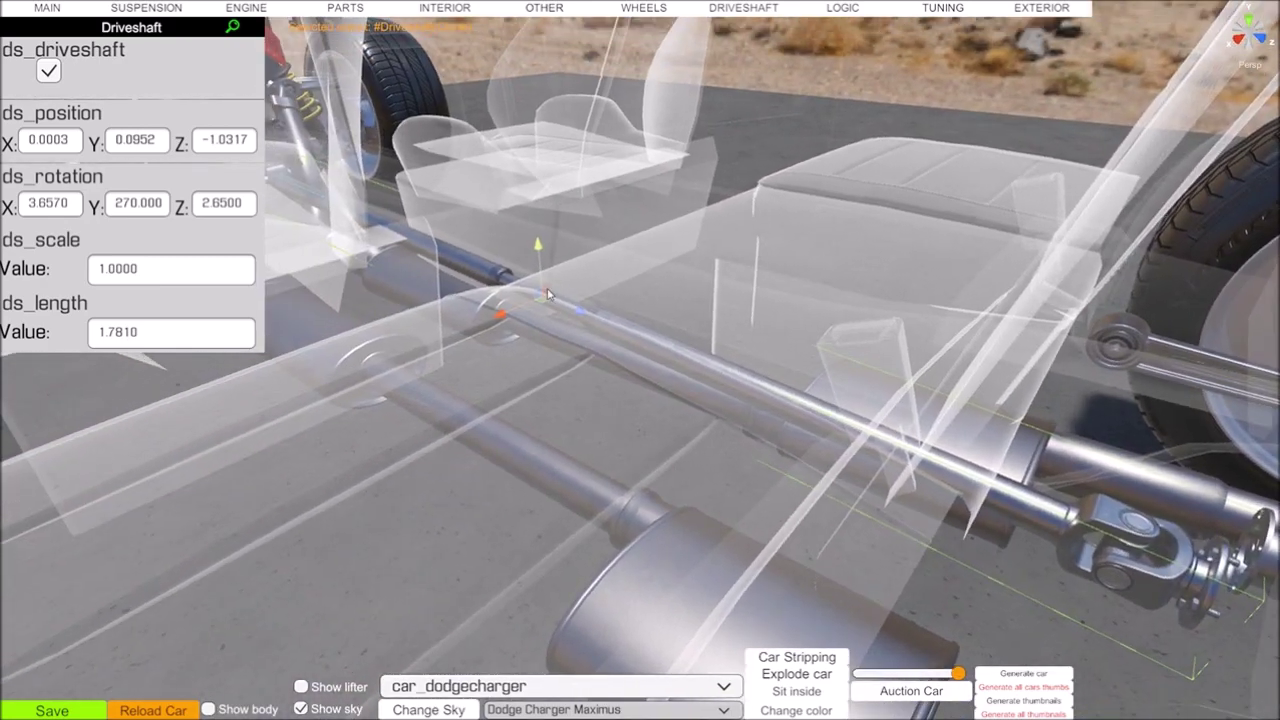
left_click_drag(538, 248, 539, 215)
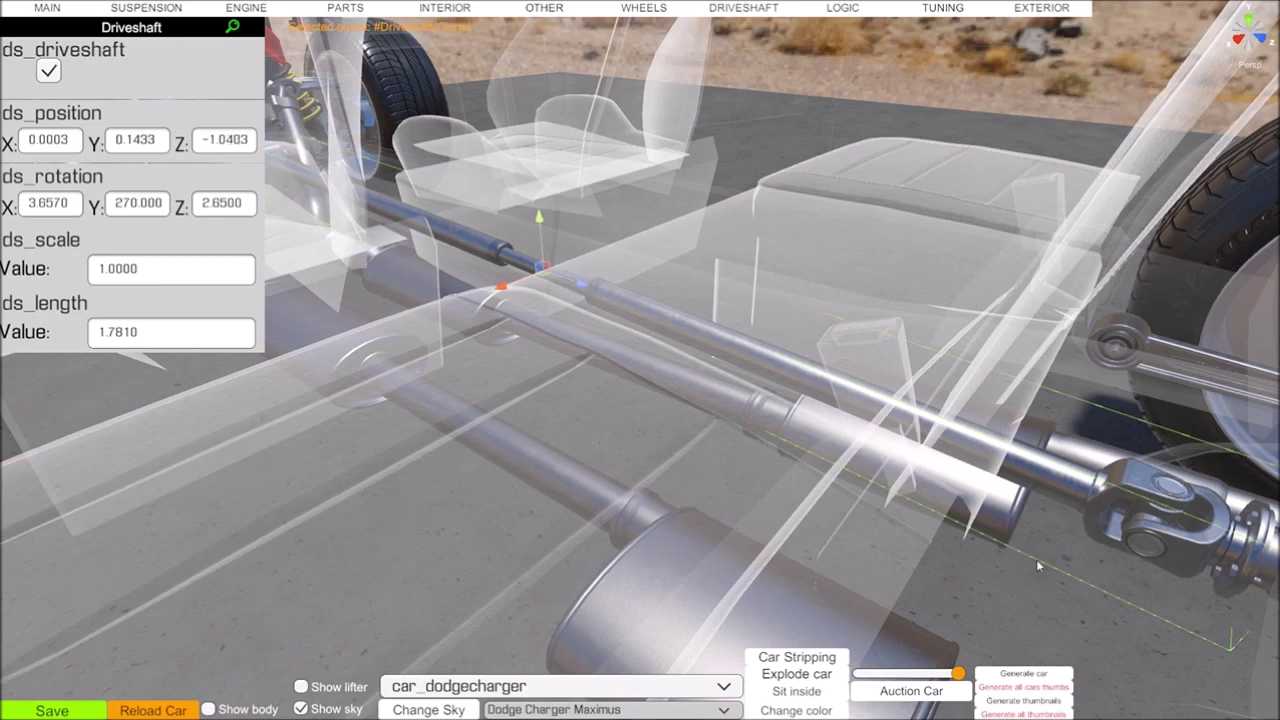
Try a Y rotation of 90 on the driveshaft while viewing its rear joint, and restore the rotation to 270
right_click_drag(1125, 639, 938, 682)
right_click_drag(532, 502, 508, 491)
key("a")
key("d")
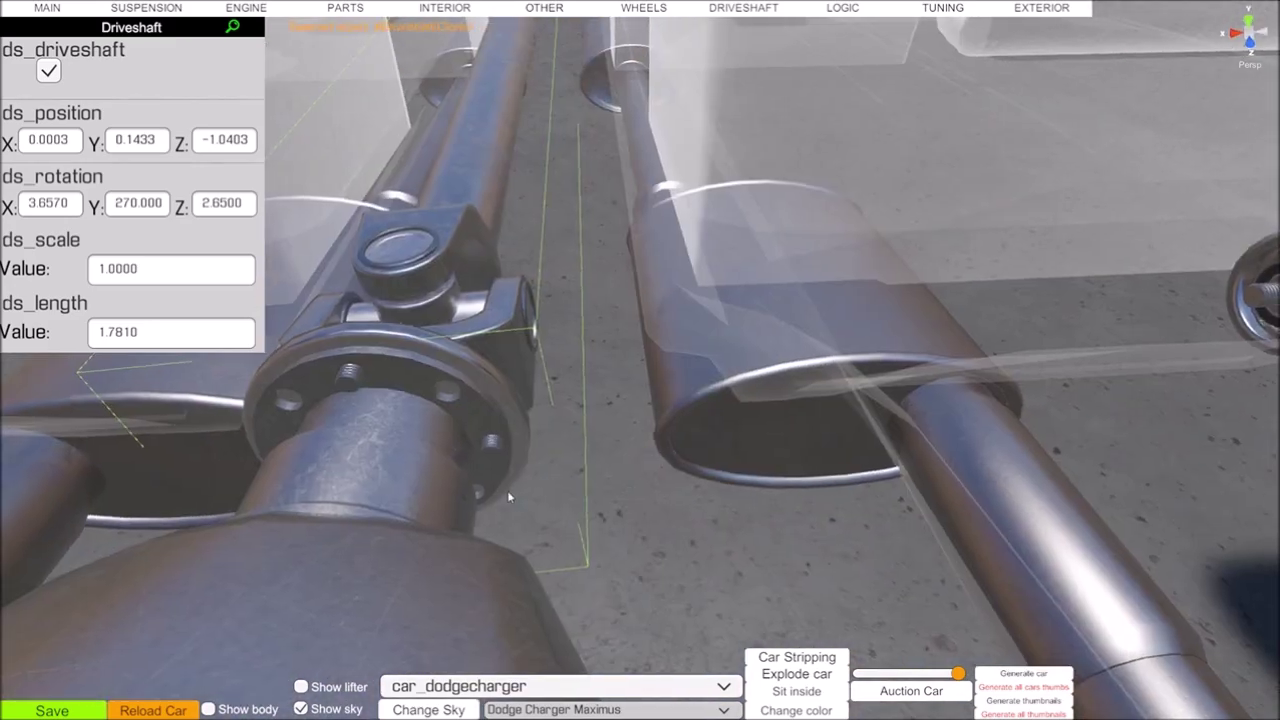
key("a")
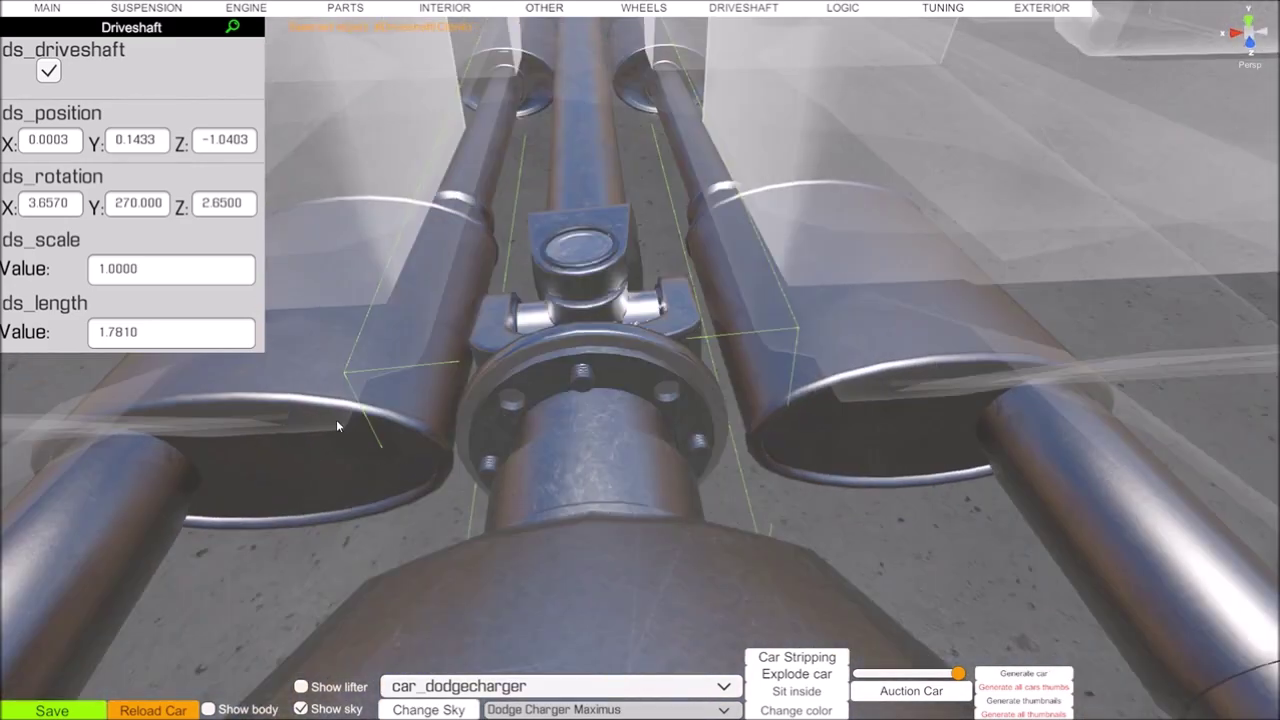
left_click(131, 201)
left_click(131, 201)
left_click(134, 204)
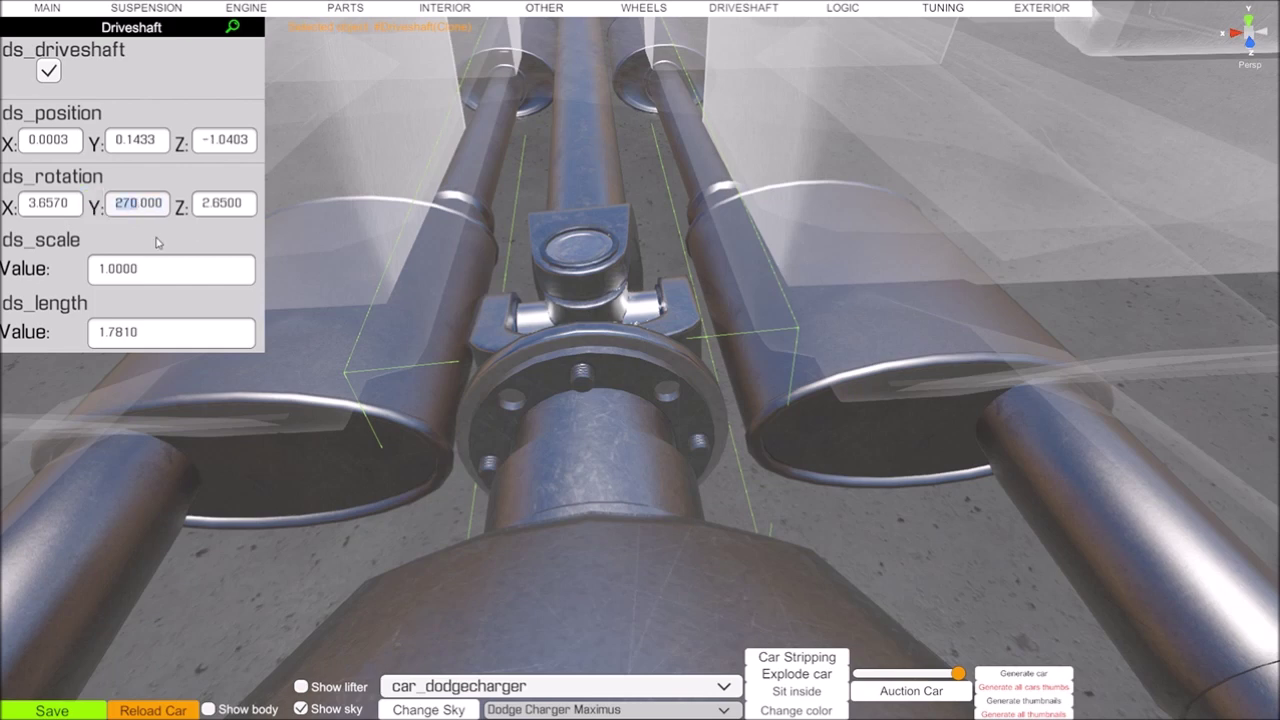
type("90")
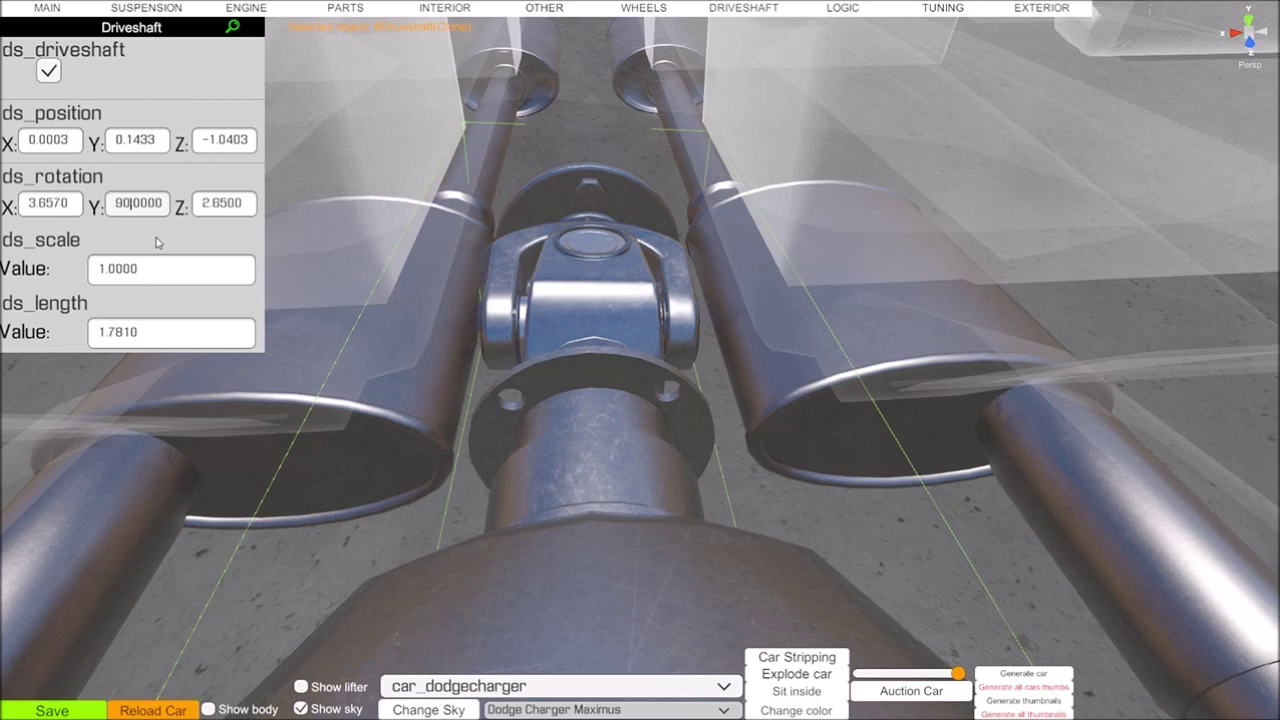
key("BackSpace")
key("BackSpace")
type("270")
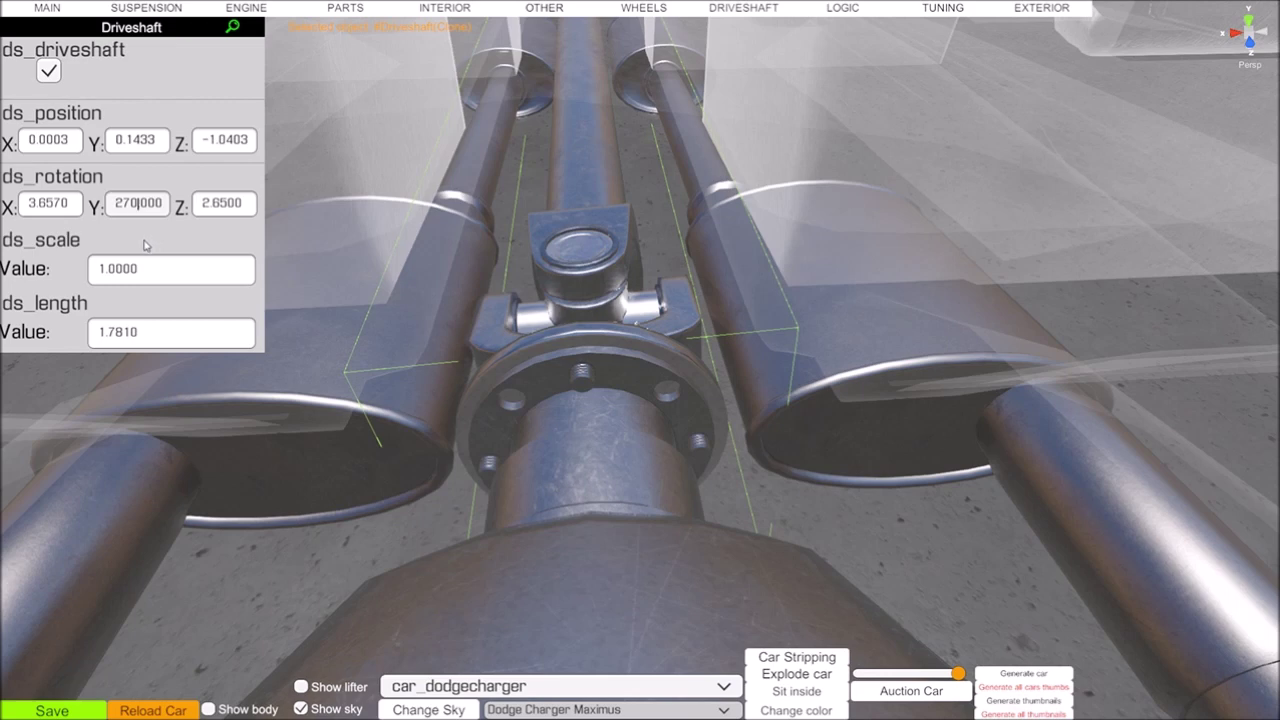
Set the driveshaft's X rotation to 45.000 to turn its universal joint
left_click(65, 212)
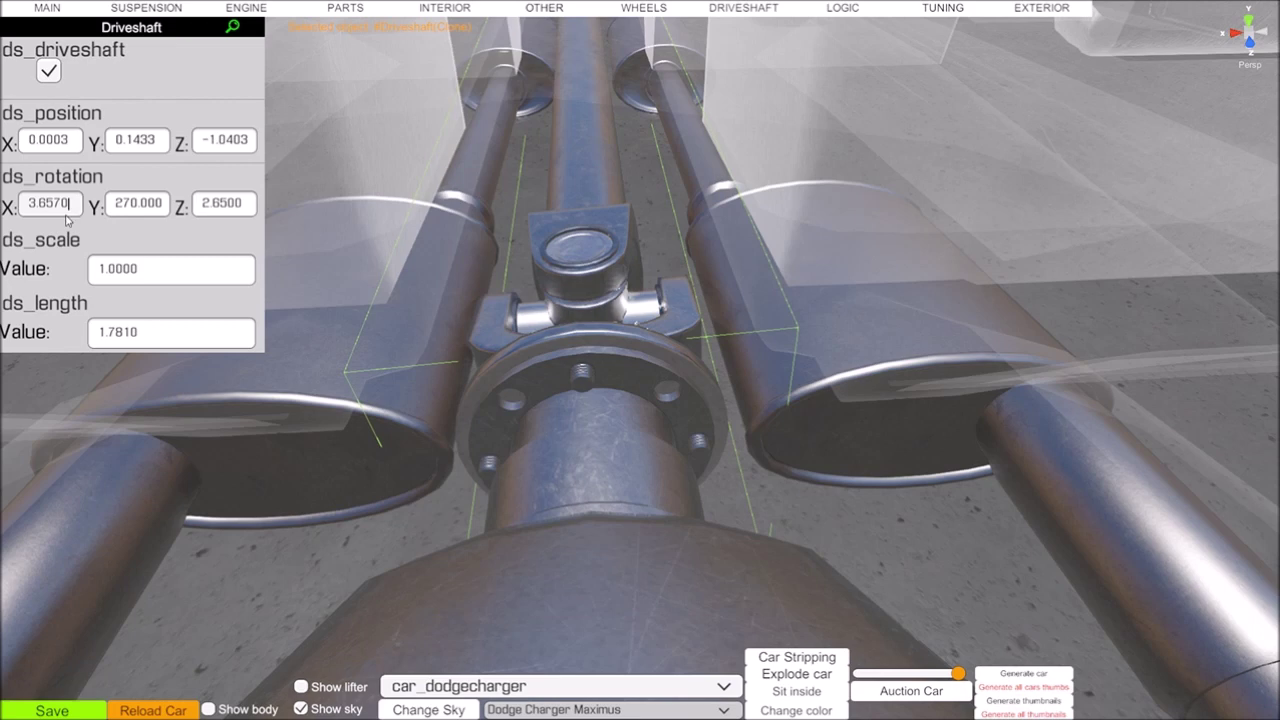
key("BackSpace")
key("BackSpace")
key("BackSpace")
key("BackSpace")
key("BackSpace")
key("BackSpace")
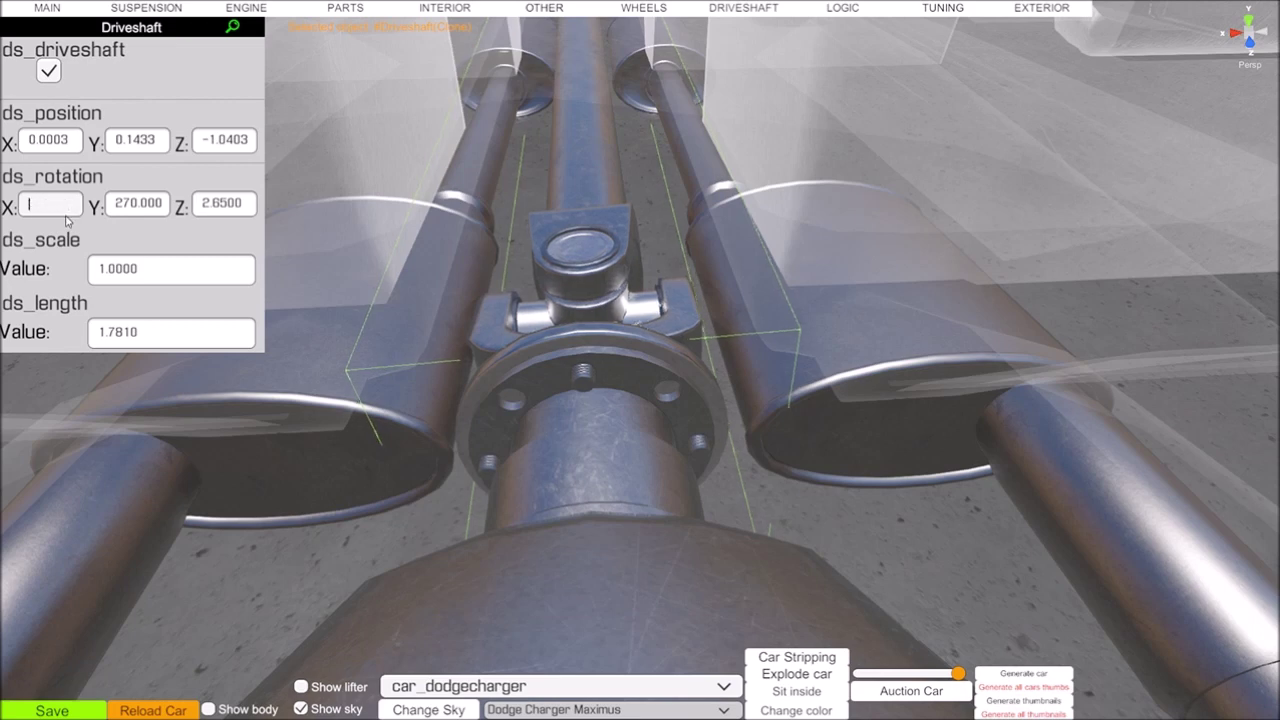
type("4")
key("BackSpace")
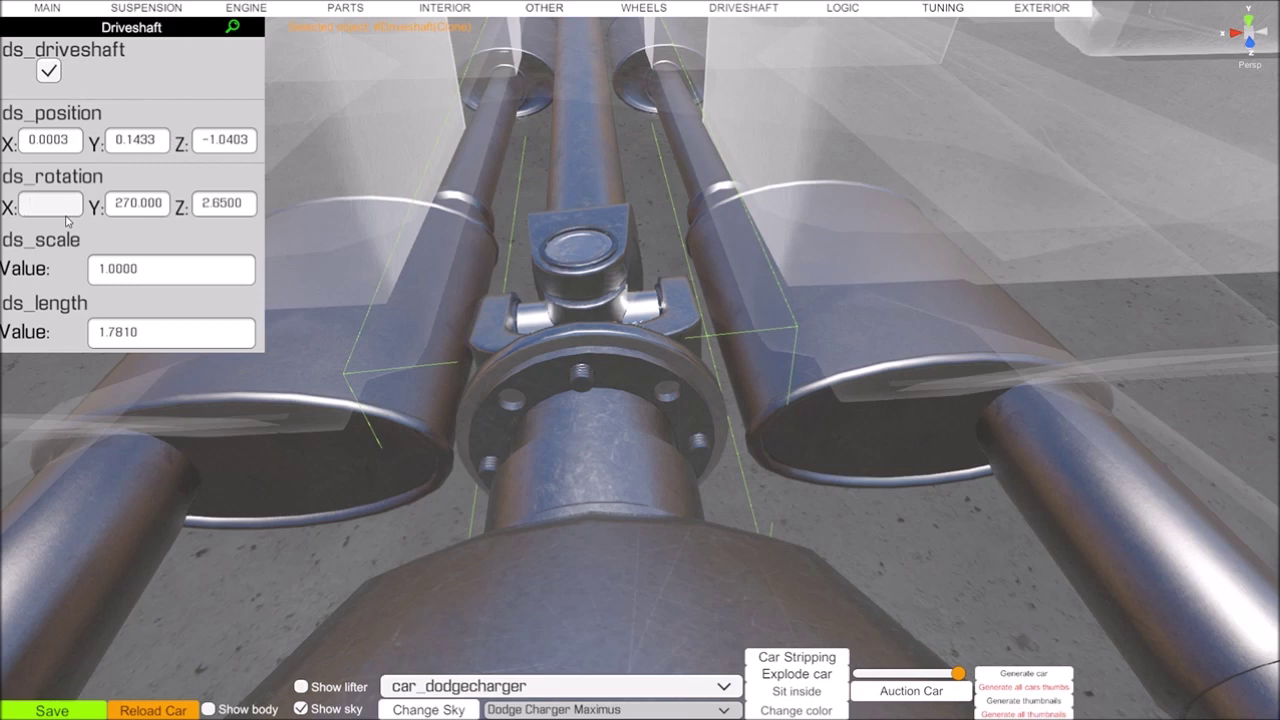
type("45")
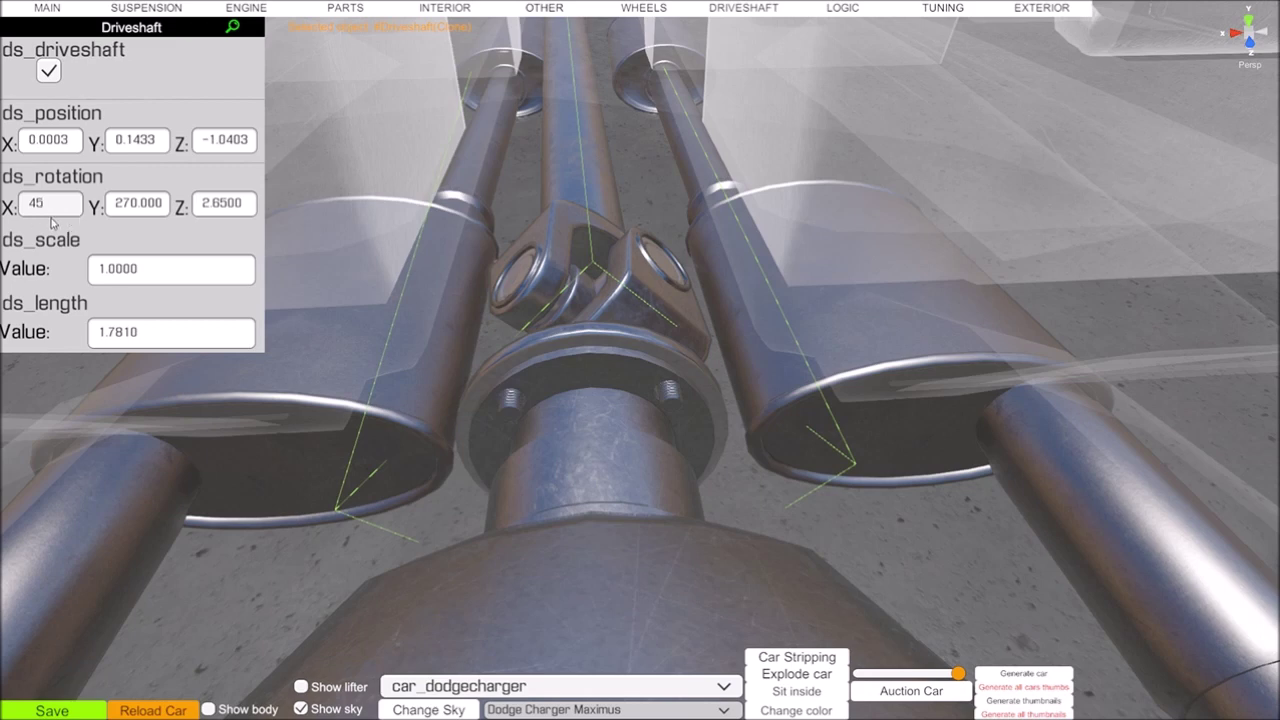
type(".000")
Centre the driveshaft on the differential by setting its X position to 0, and check the rear joint
right_click_drag(614, 448, 626, 244)
left_click_drag(626, 243, 626, 254)
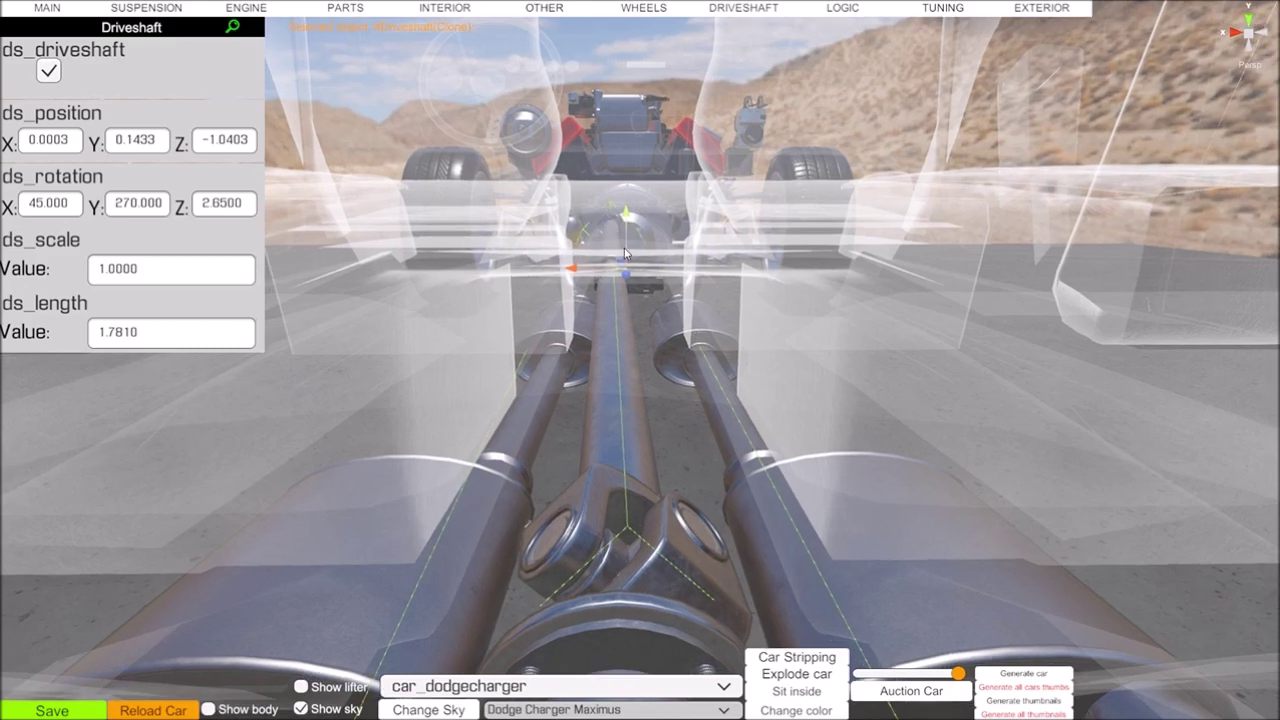
key("w")
right_click_drag(625, 249, 592, 215)
key("s")
key("w")
key("s")
left_click(74, 142)
left_click(76, 145)
key("BackSpace")
type("0")
right_click_drag(558, 478, 590, 519)
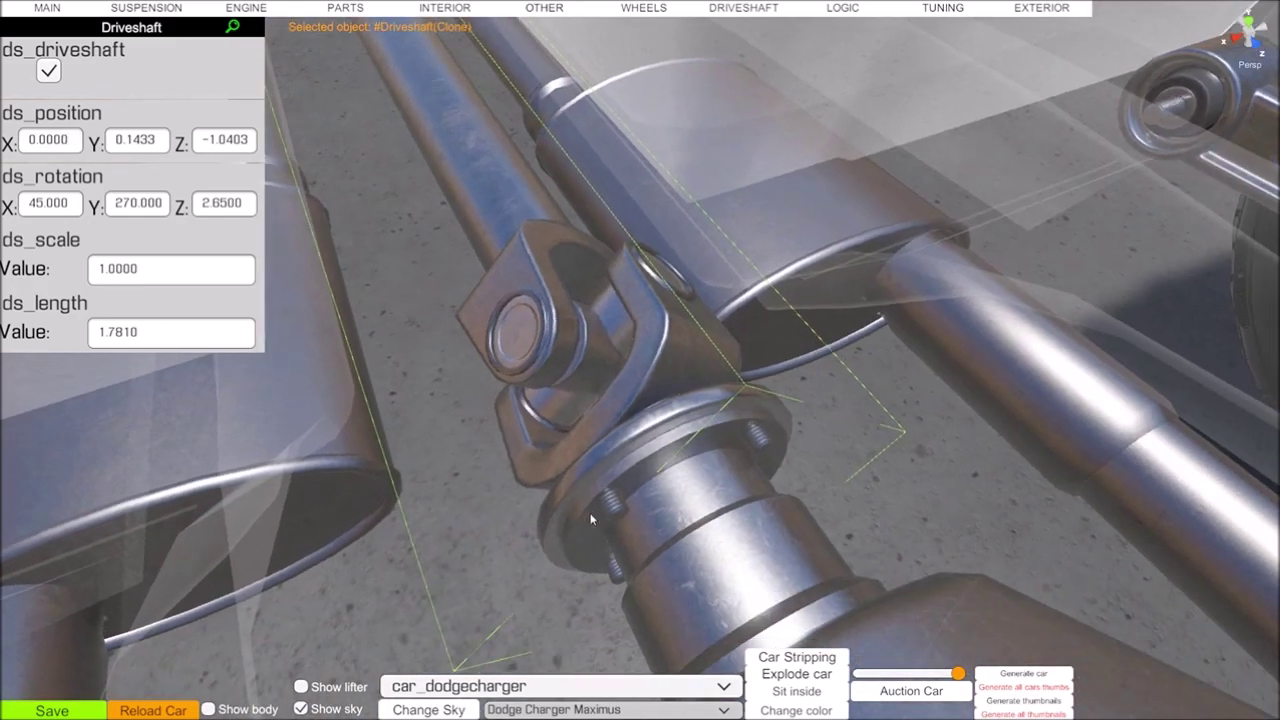
Clear the driveshaft's Y position and restore it to 0.1433, checking the fit at the differential flange
scroll(591, 520, "down", 5)
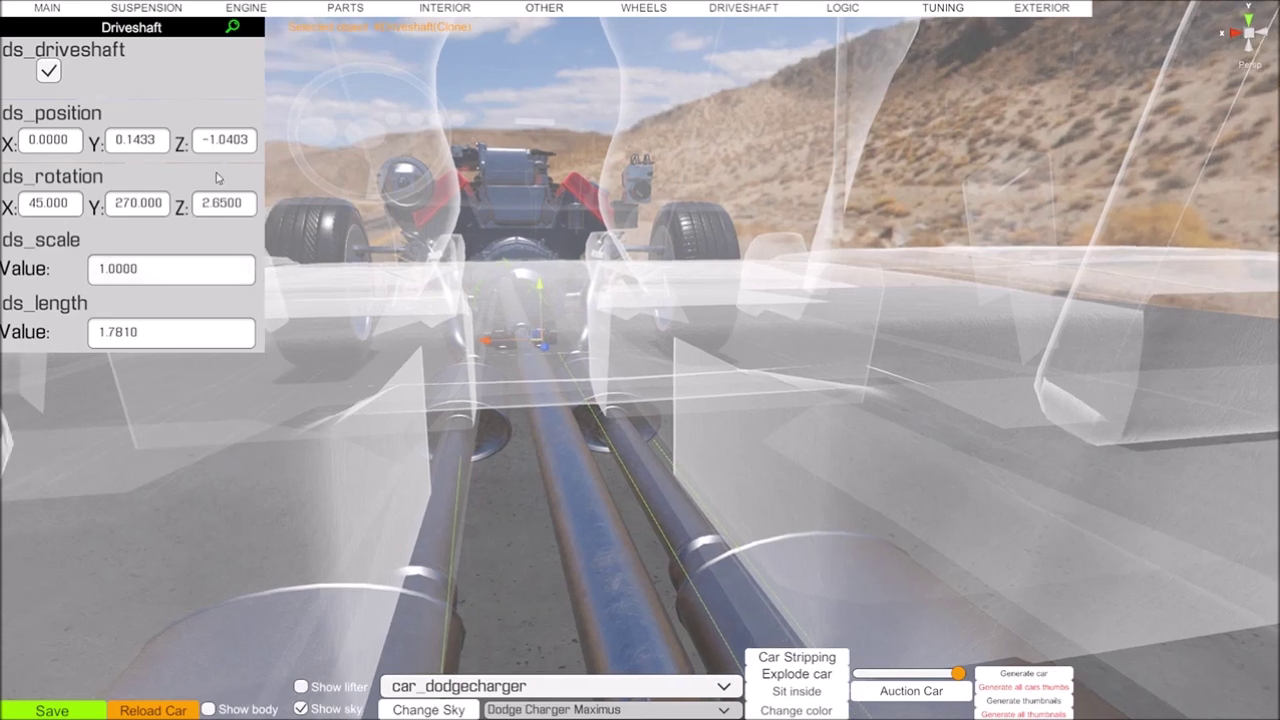
left_click(155, 142)
left_click(158, 146)
key("BackSpace")
key("BackSpace")
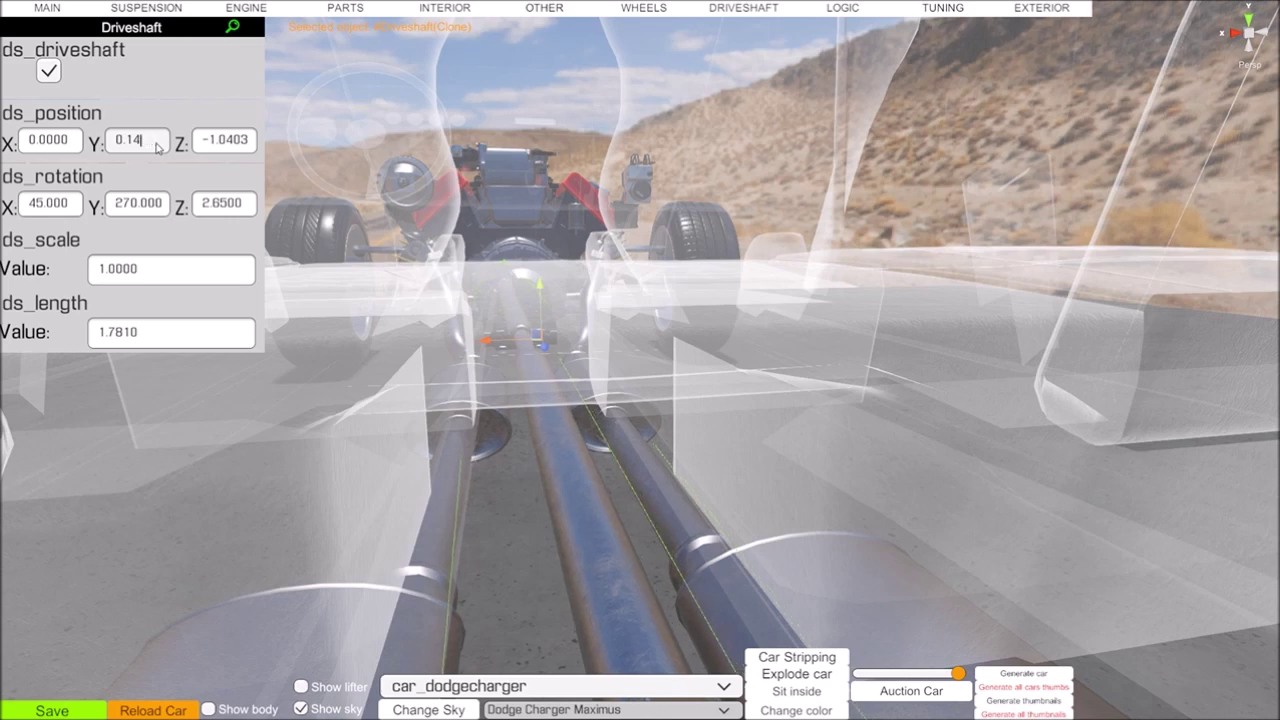
key("BackSpace")
key("BackSpace")
key("BackSpace")
right_click_drag(368, 328, 471, 459)
left_click(135, 147)
left_click(135, 147)
type("1433")
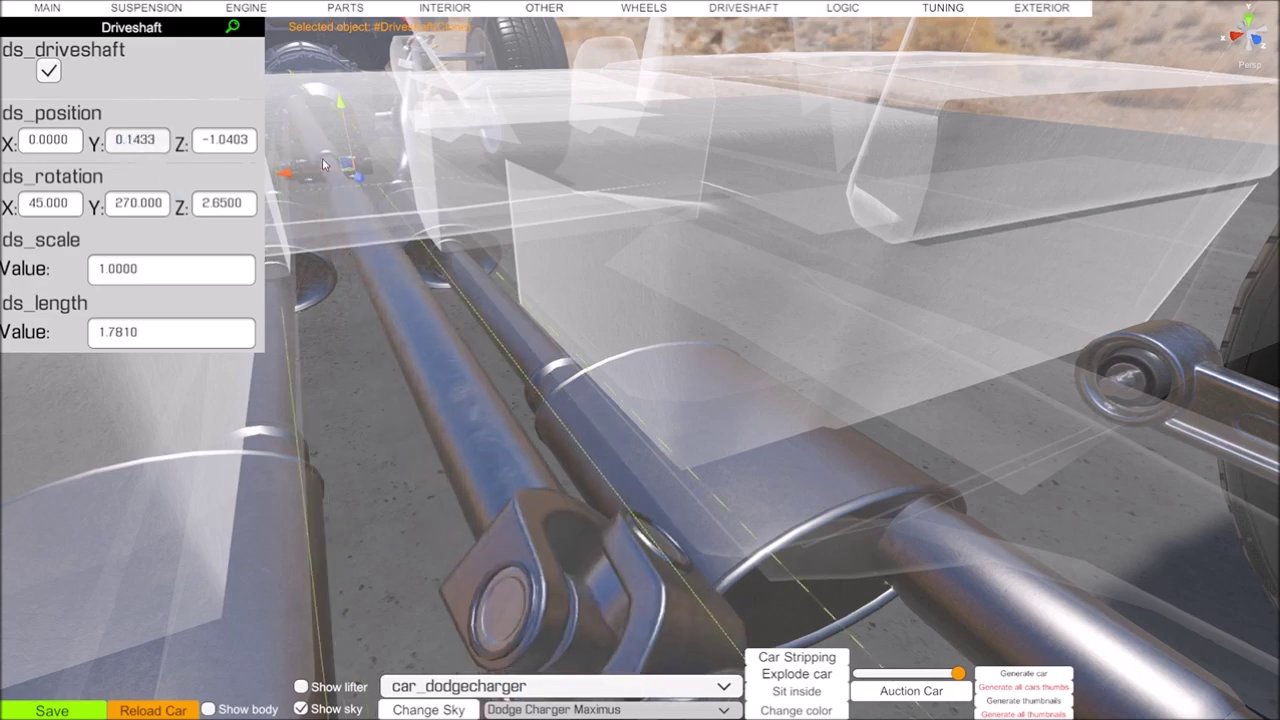
right_click_drag(573, 436, 590, 484)
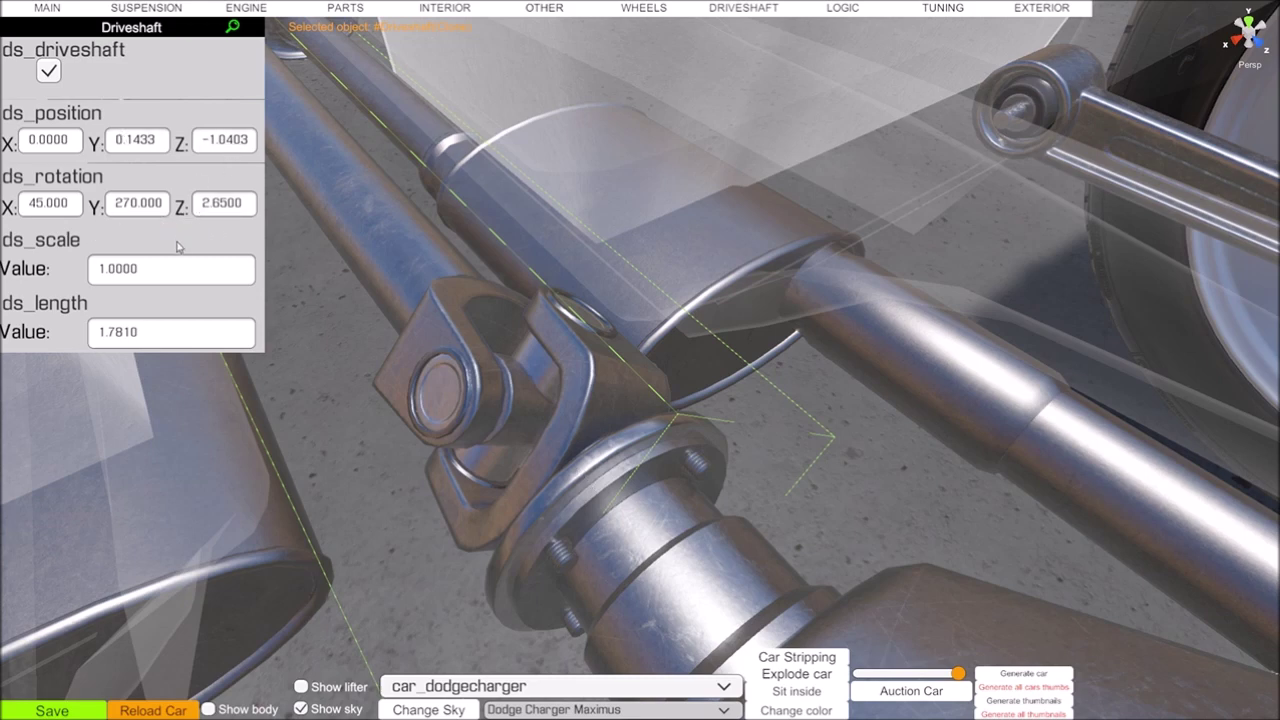
Try a Z position of -1.0 on the driveshaft while viewing its rear joint, and restore the position to -1.0403
right_click_drag(364, 214, 318, 141)
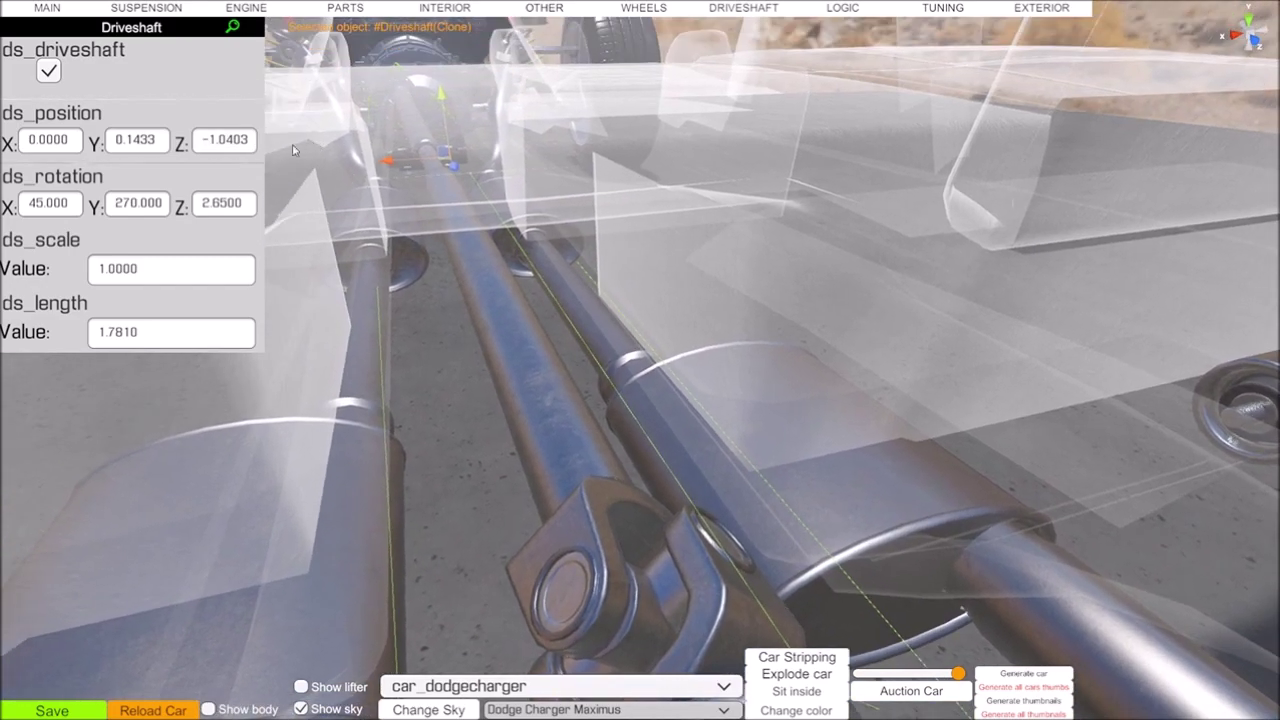
left_click(242, 147)
left_click(250, 148)
key("BackSpace")
key("BackSpace")
key("BackSpace")
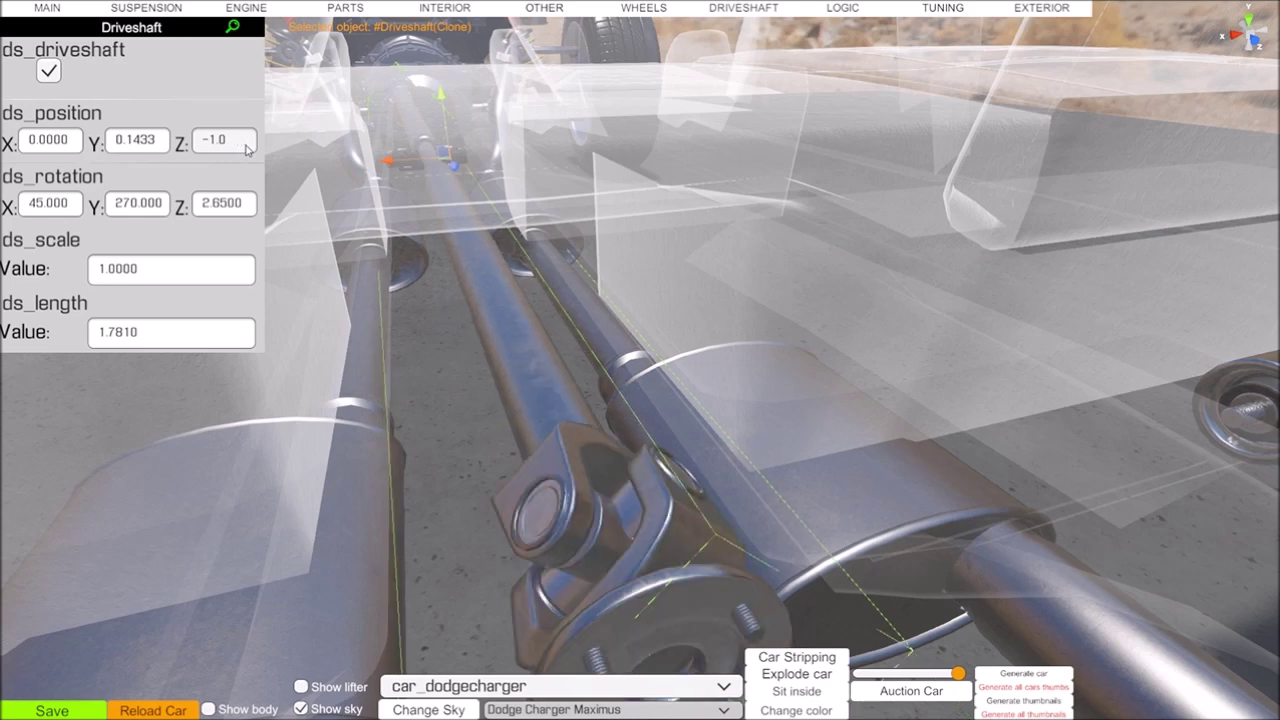
type("403")
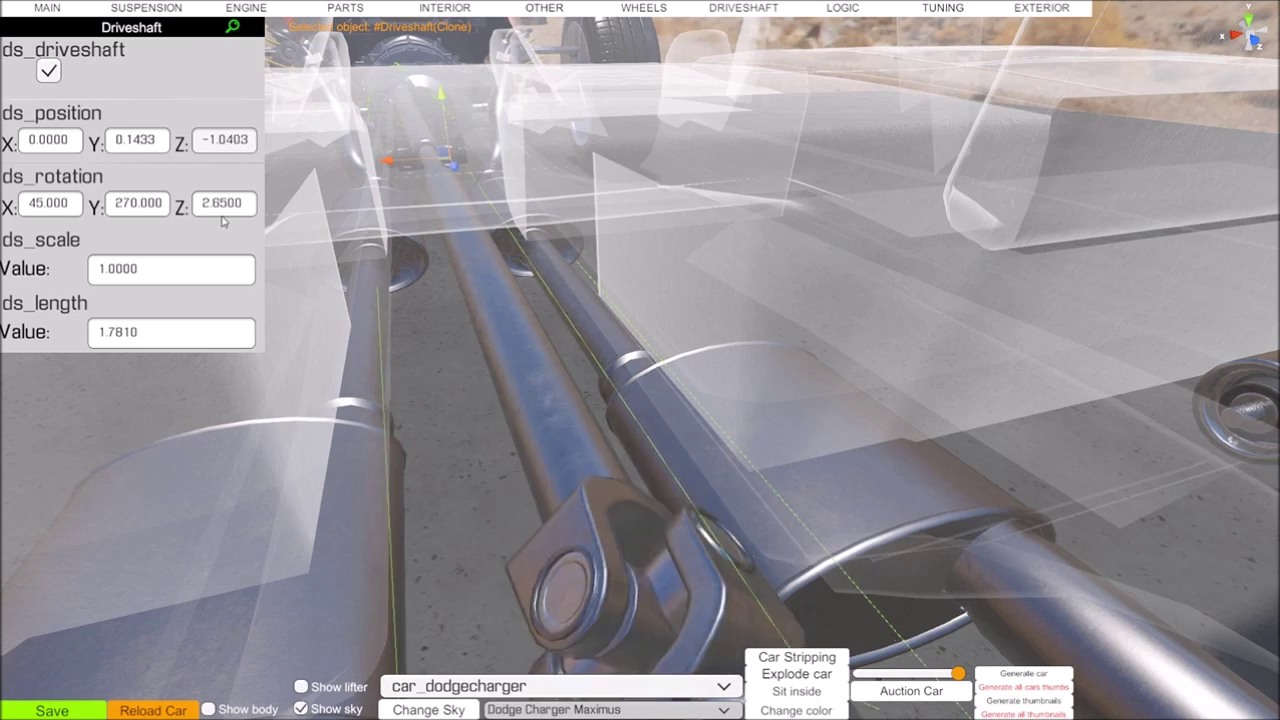
Clear the driveshaft's Z rotation, try 1, and inspect the front joint at the gearbox
left_click(245, 203)
left_click(248, 205)
key("BackSpace")
key("BackSpace")
key("BackSpace")
key("BackSpace")
key("BackSpace")
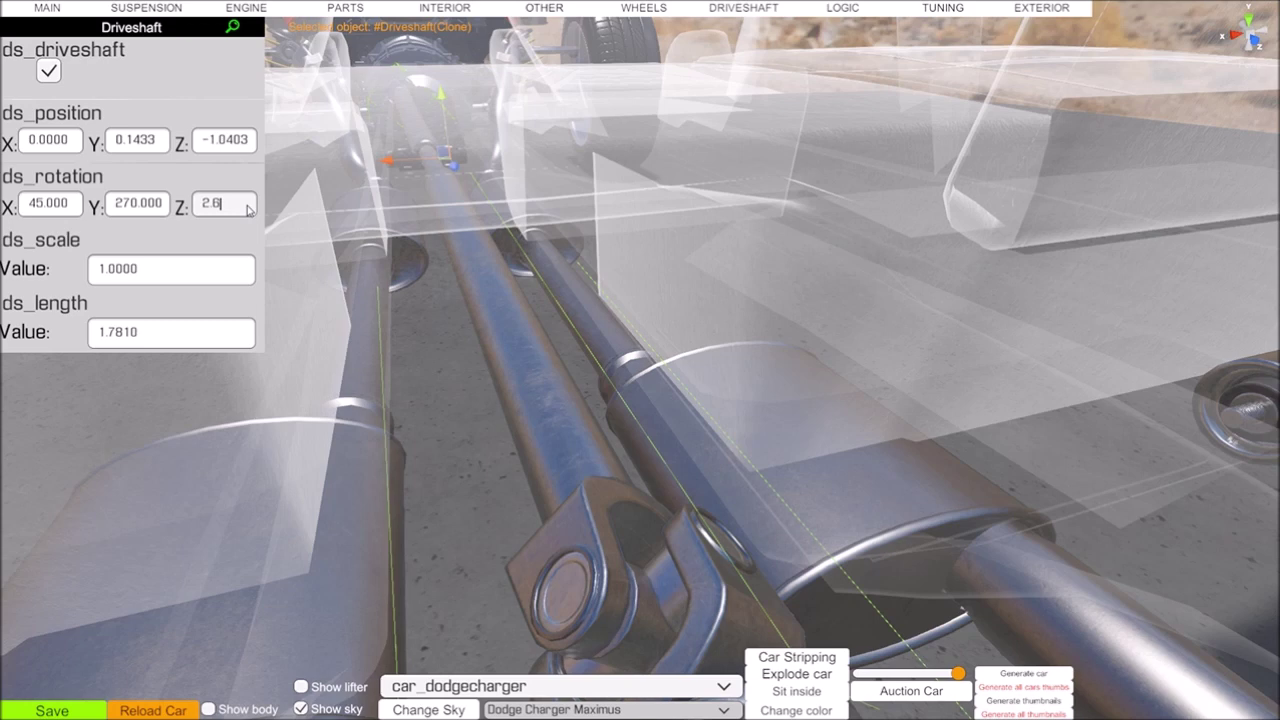
key("BackSpace")
type("1")
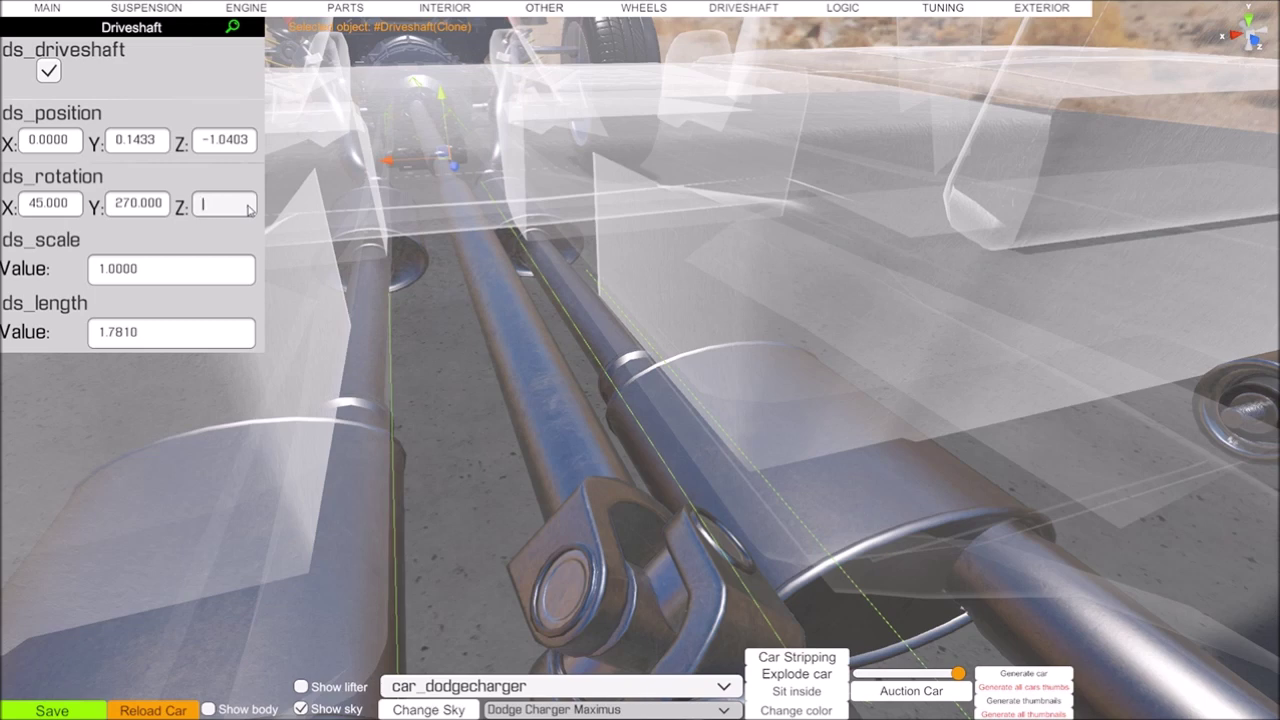
right_click_drag(430, 159, 602, 96)
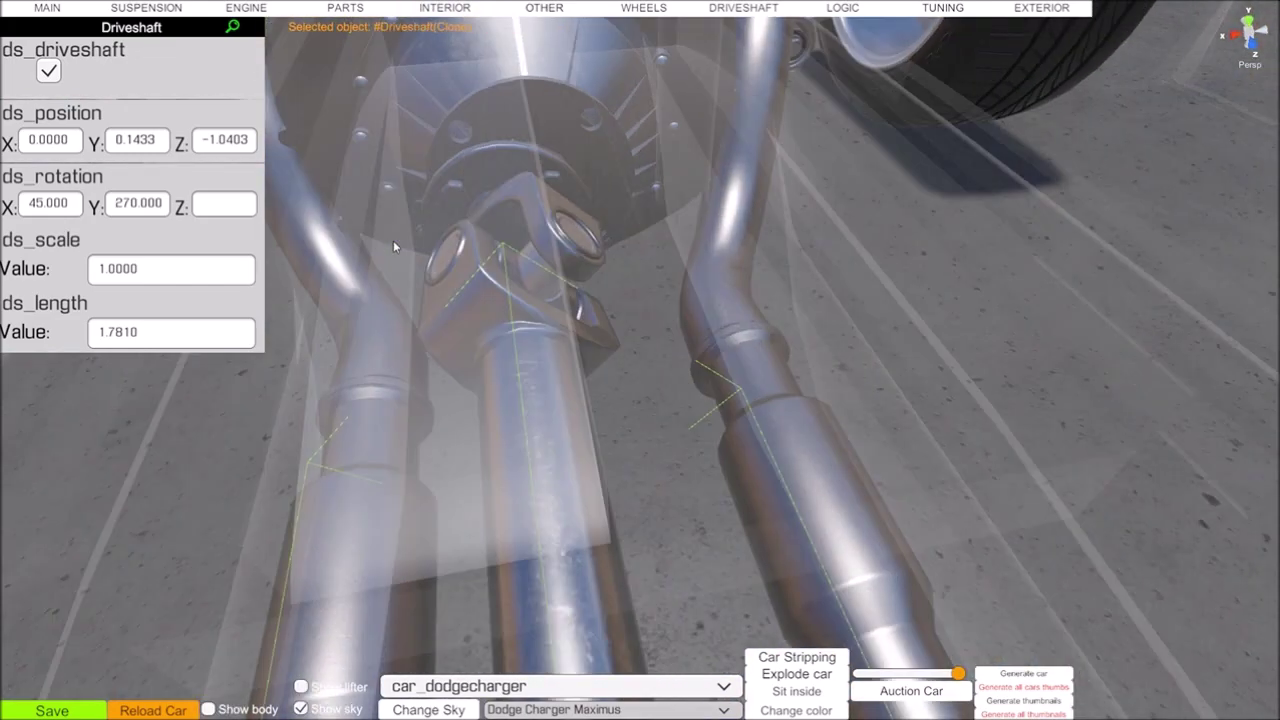
Try Z rotations of 0, 1, 0.9 and 0.8 on the driveshaft, and settle on 0.7
left_click(221, 204)
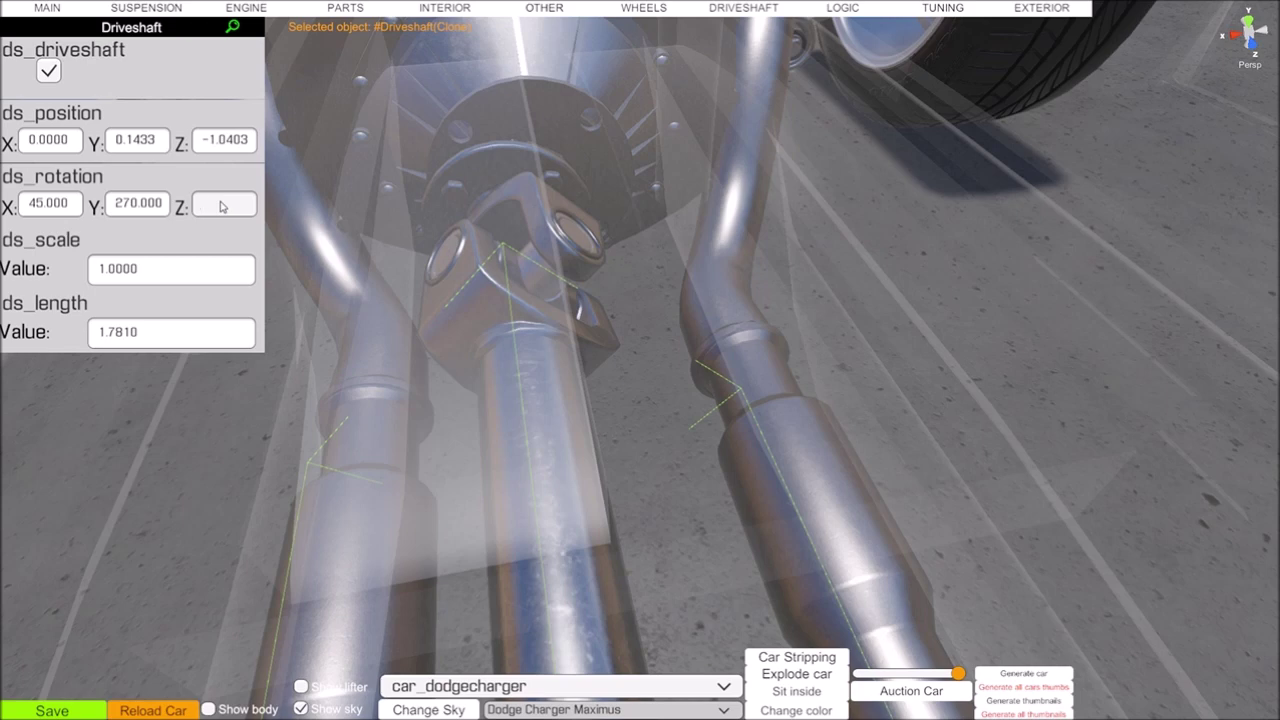
type("0")
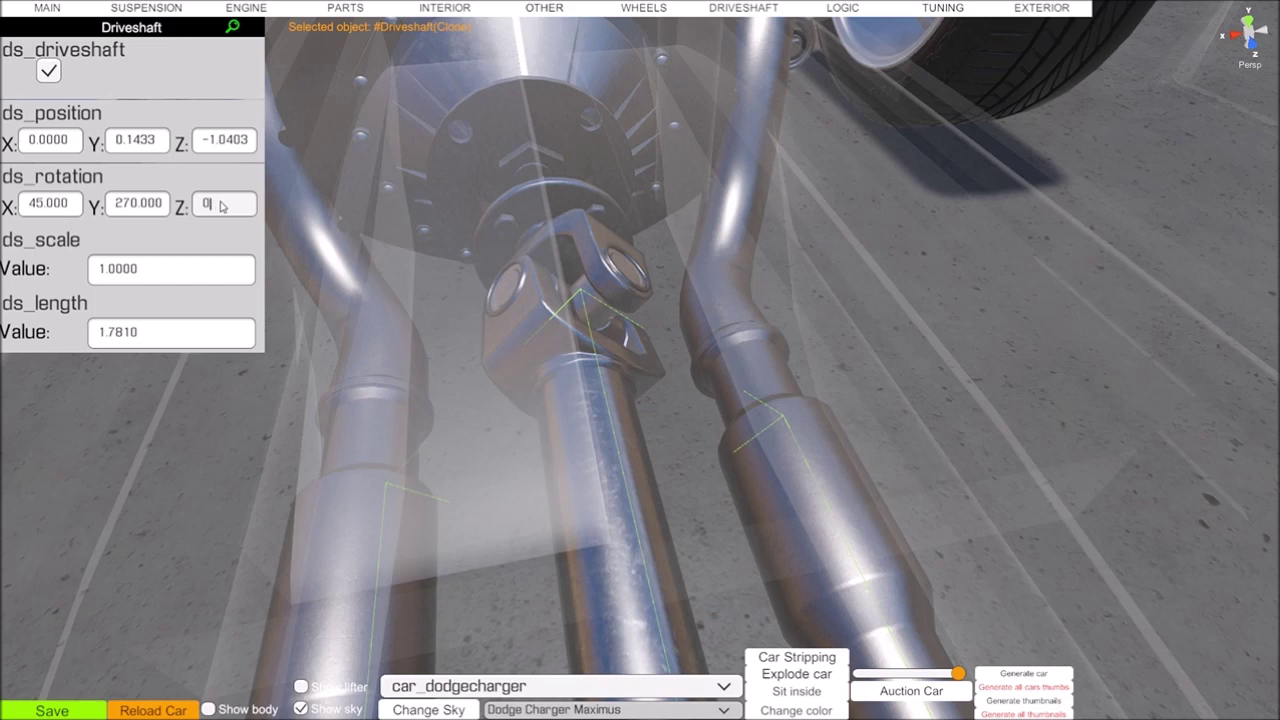
key("BackSpace")
type("1")
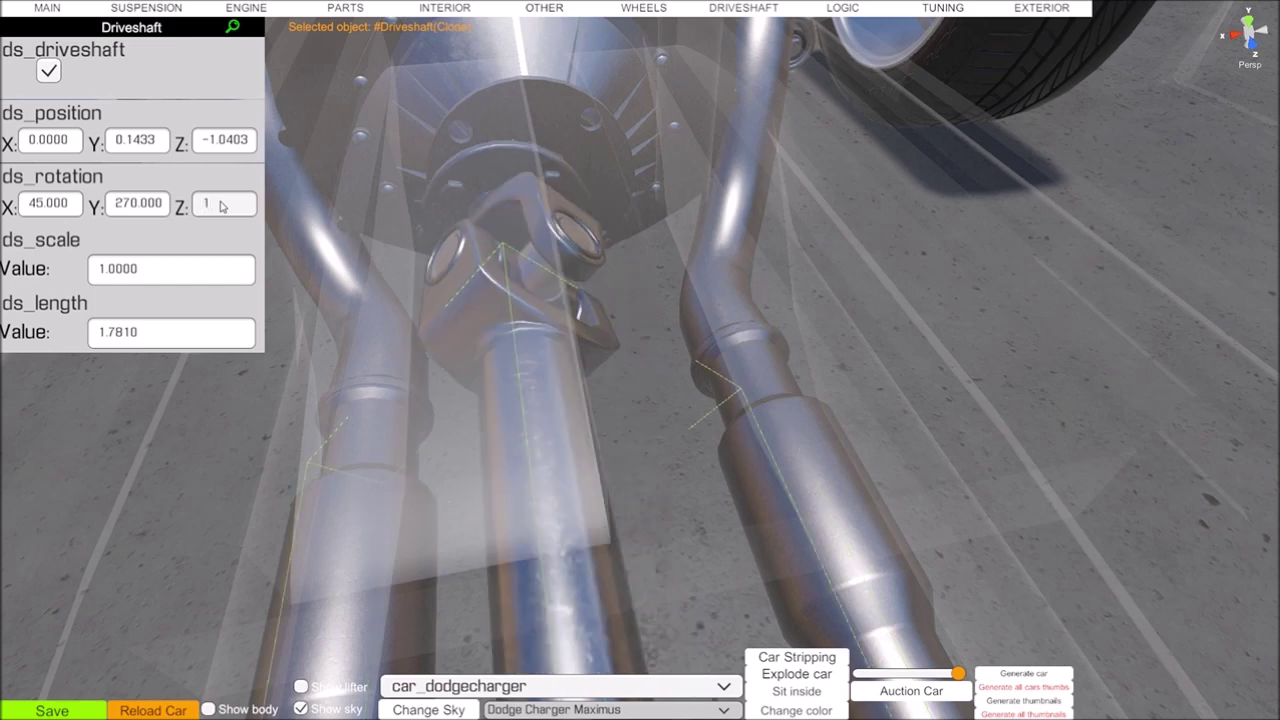
type(".0")
key("BackSpace")
key("BackSpace")
type("0.9")
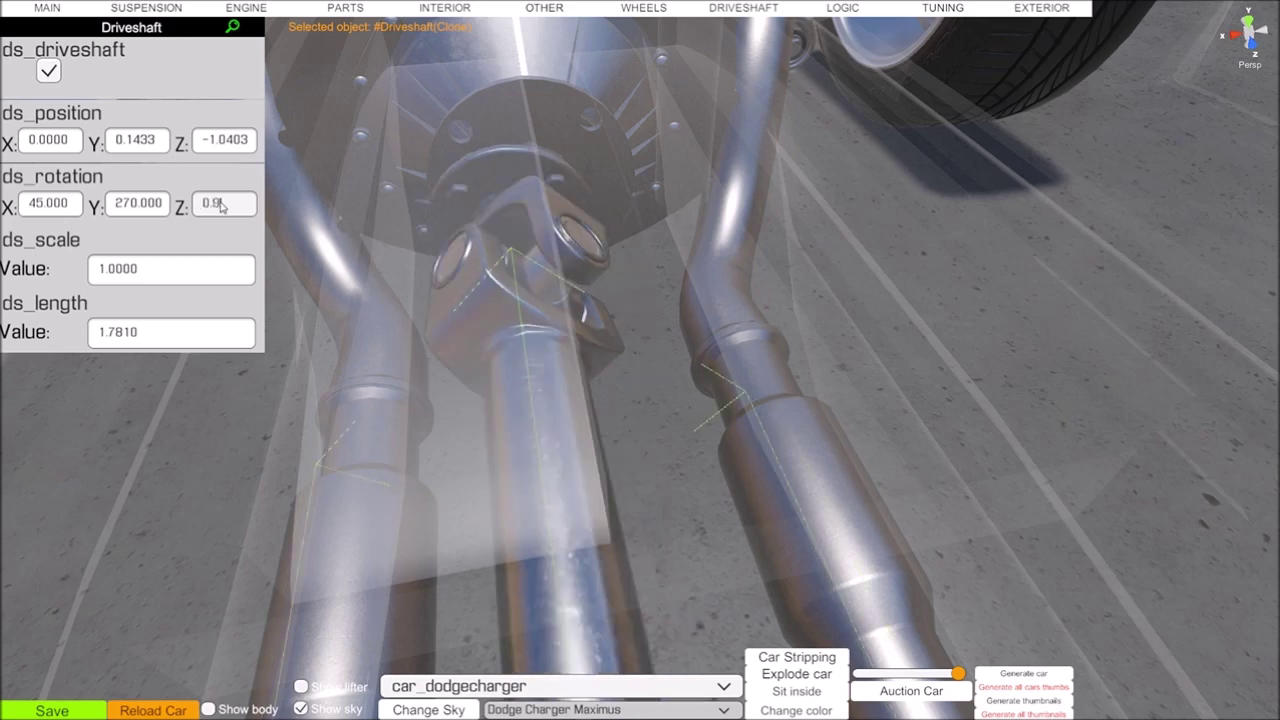
key("BackSpace")
type("8")
key("BackSpace")
type("7")
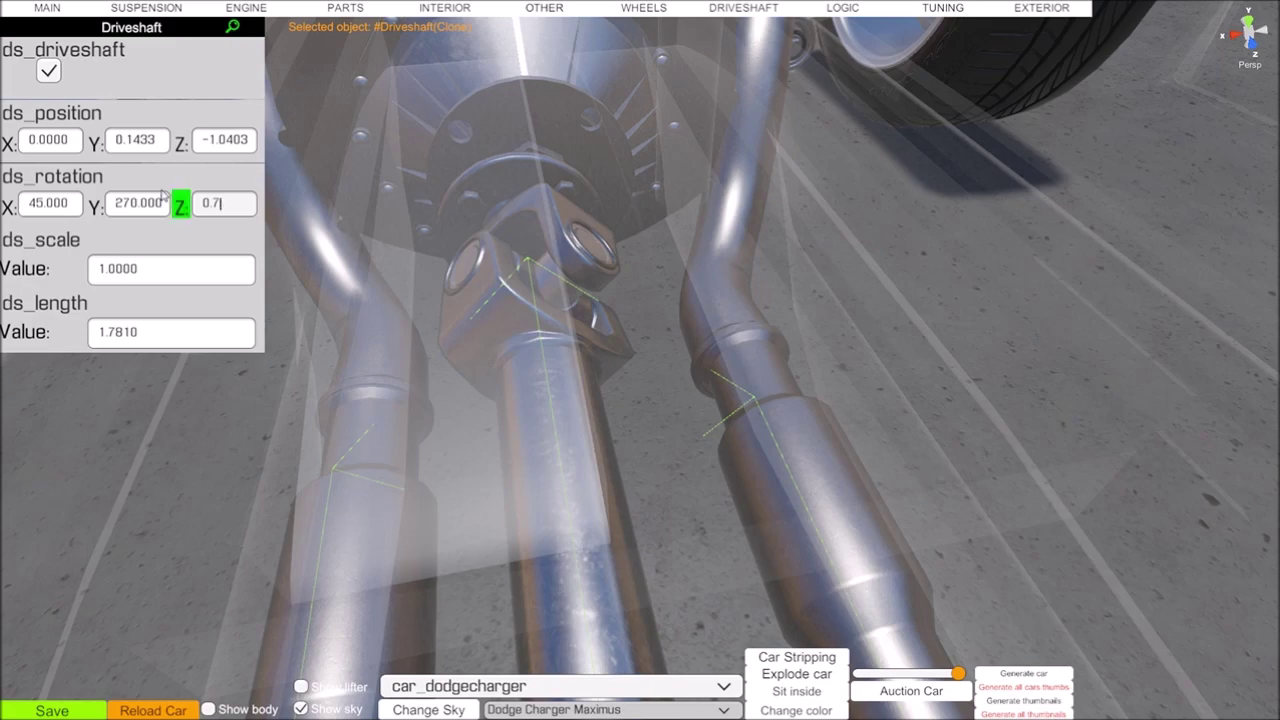
Examine the driveshaft's alignment at the rear differential and at the gearbox output
right_click_drag(562, 326, 1275, 220)
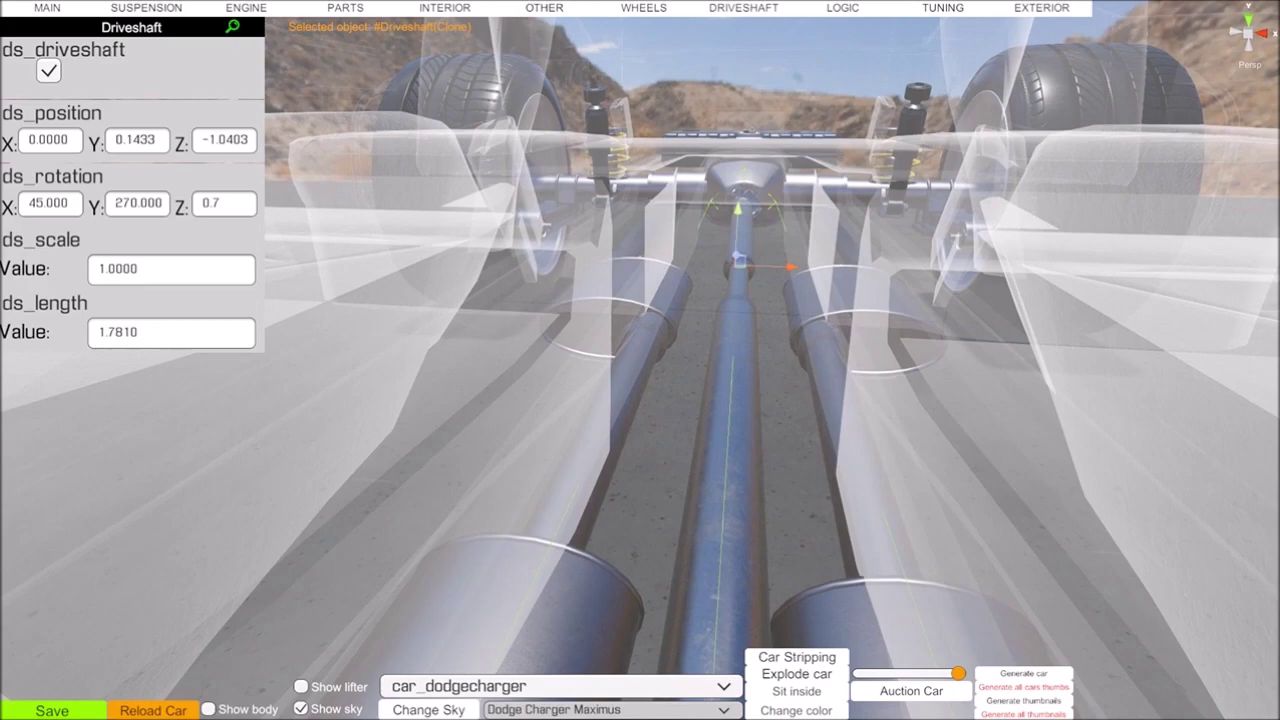
right_click_drag(843, 453, 1277, 393)
key("w")
key("s")
key("a")
right_click_drag(980, 393, 1262, 260)
key("w")
scroll(1264, 266, "up", 10)
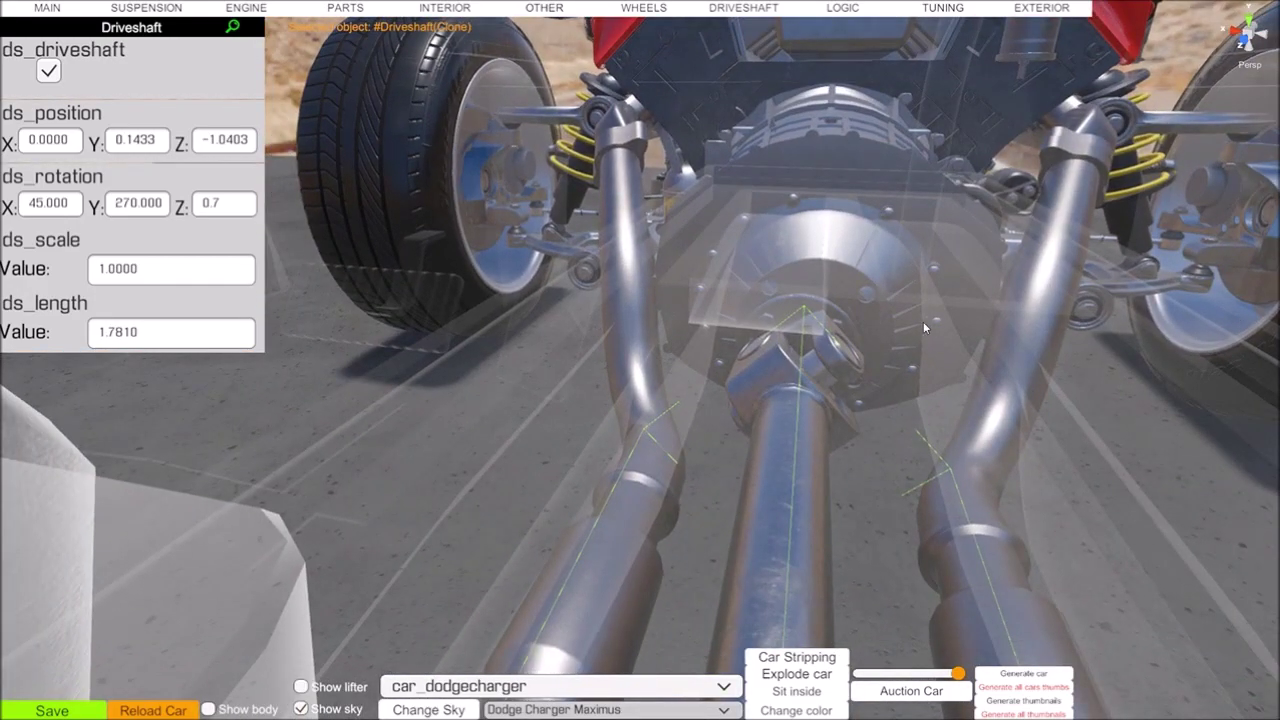
right_click_drag(938, 350, 1117, 387)
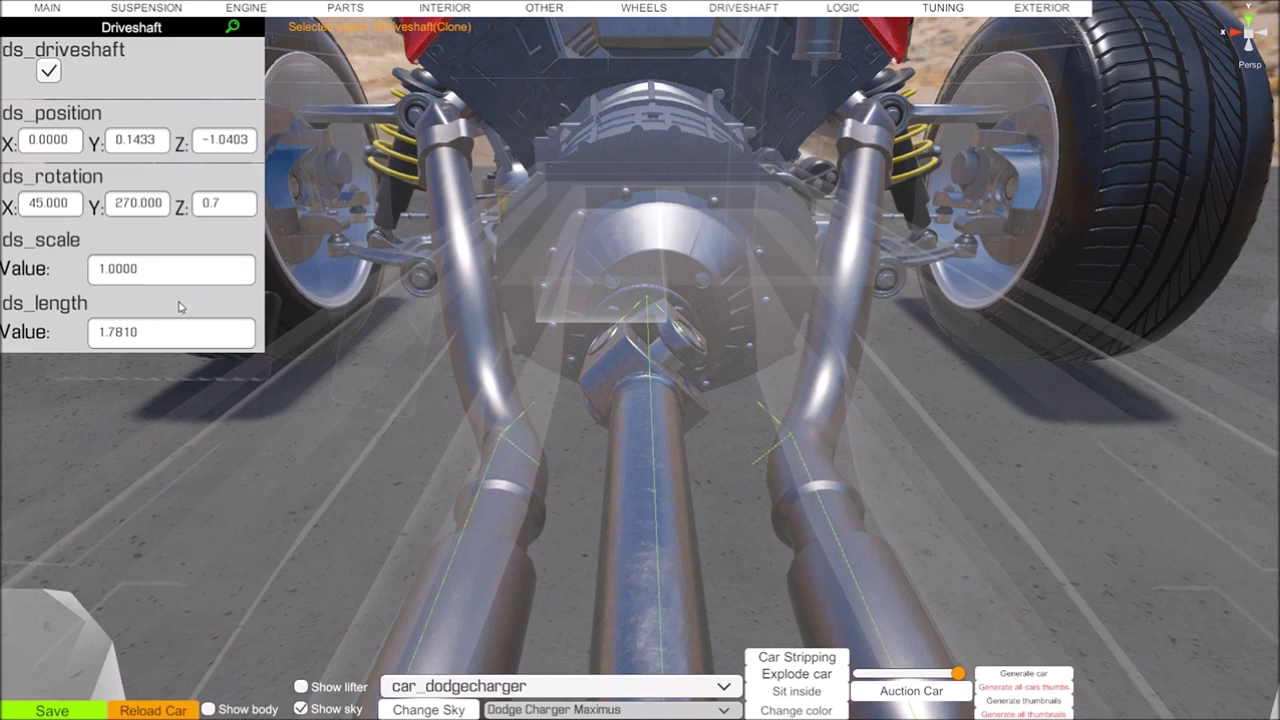
Shorten the driveshaft's Z position to -1.0 while viewing the gearbox joint, and return it to -1.0403
left_click(165, 145)
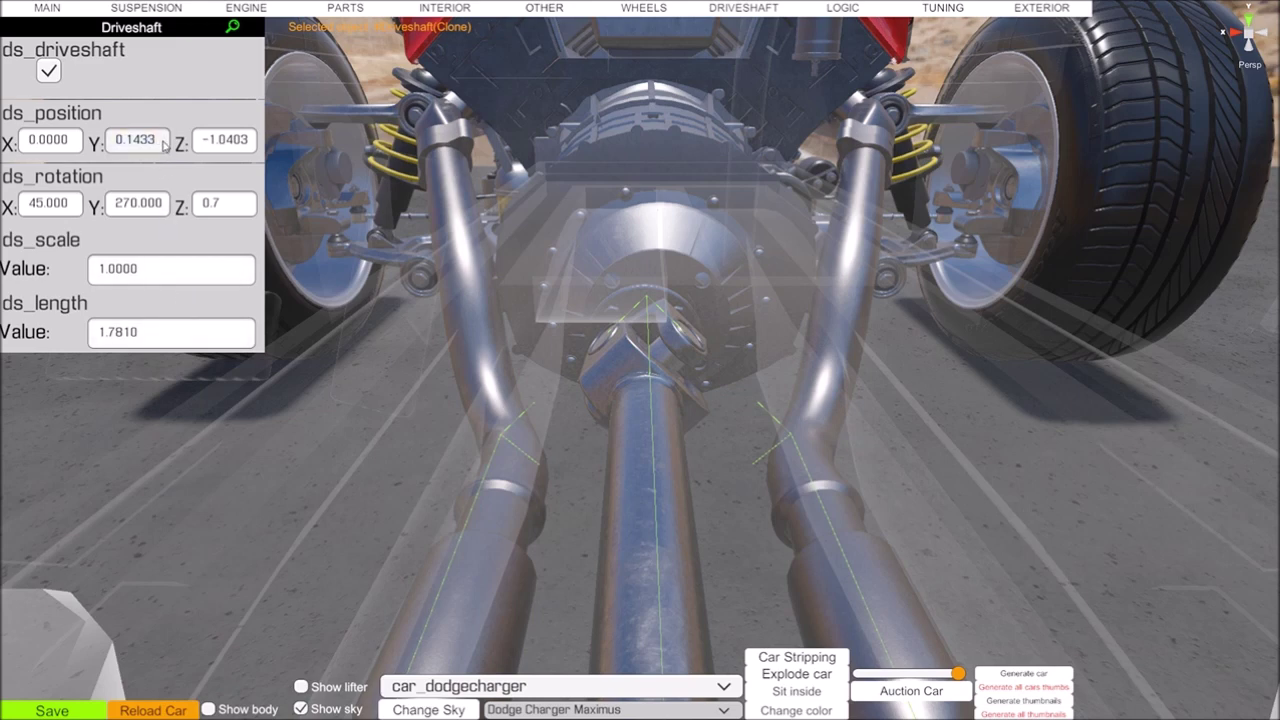
left_click(235, 207)
left_click(250, 141)
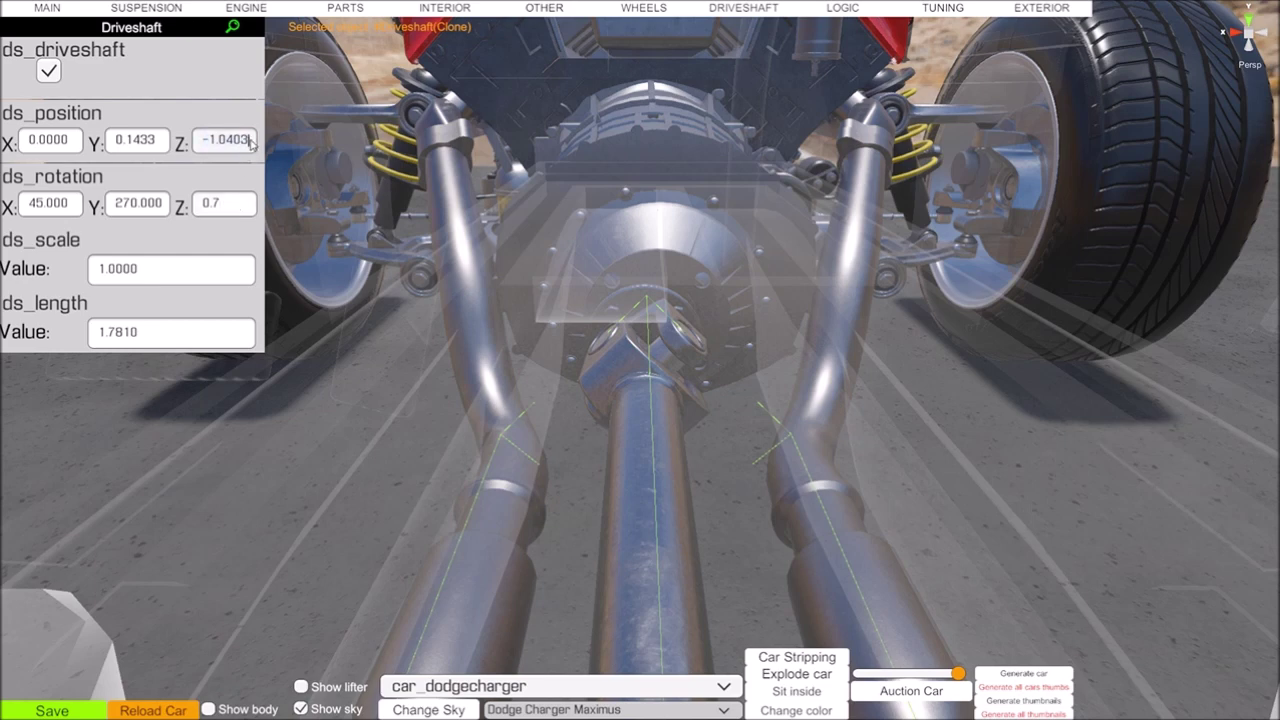
key("BackSpace")
key("BackSpace")
key("BackSpace")
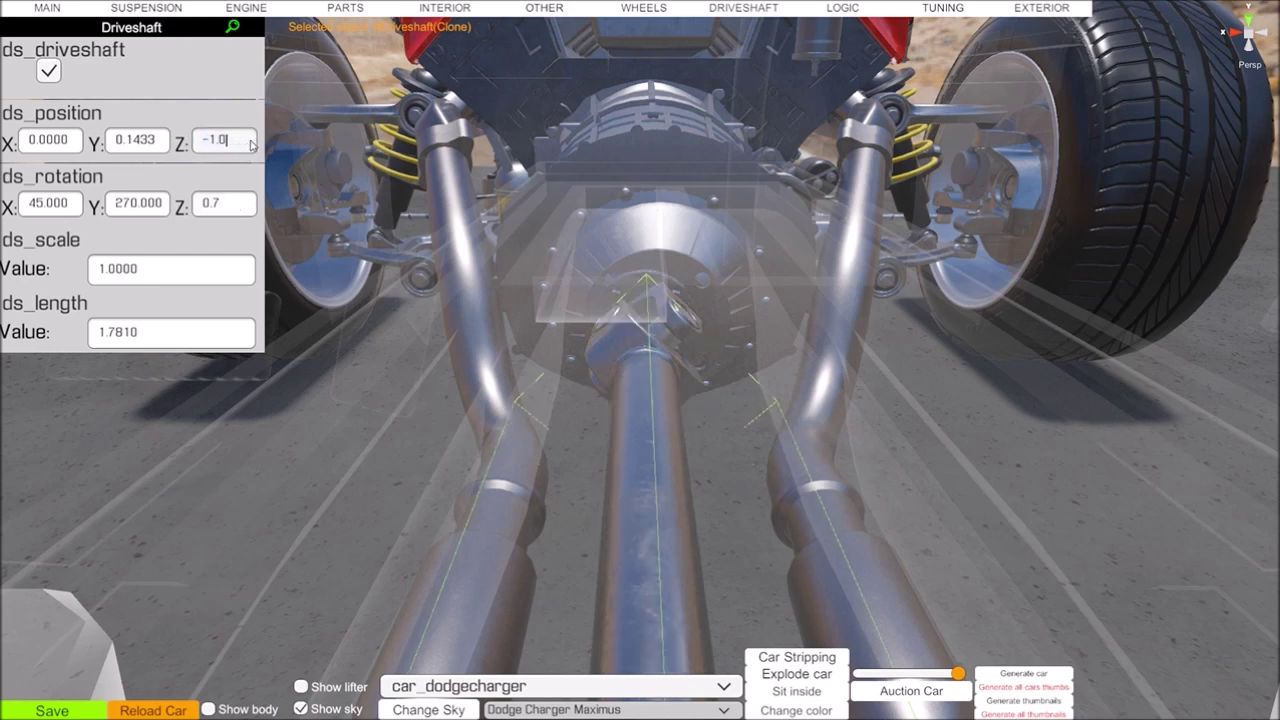
type("403")
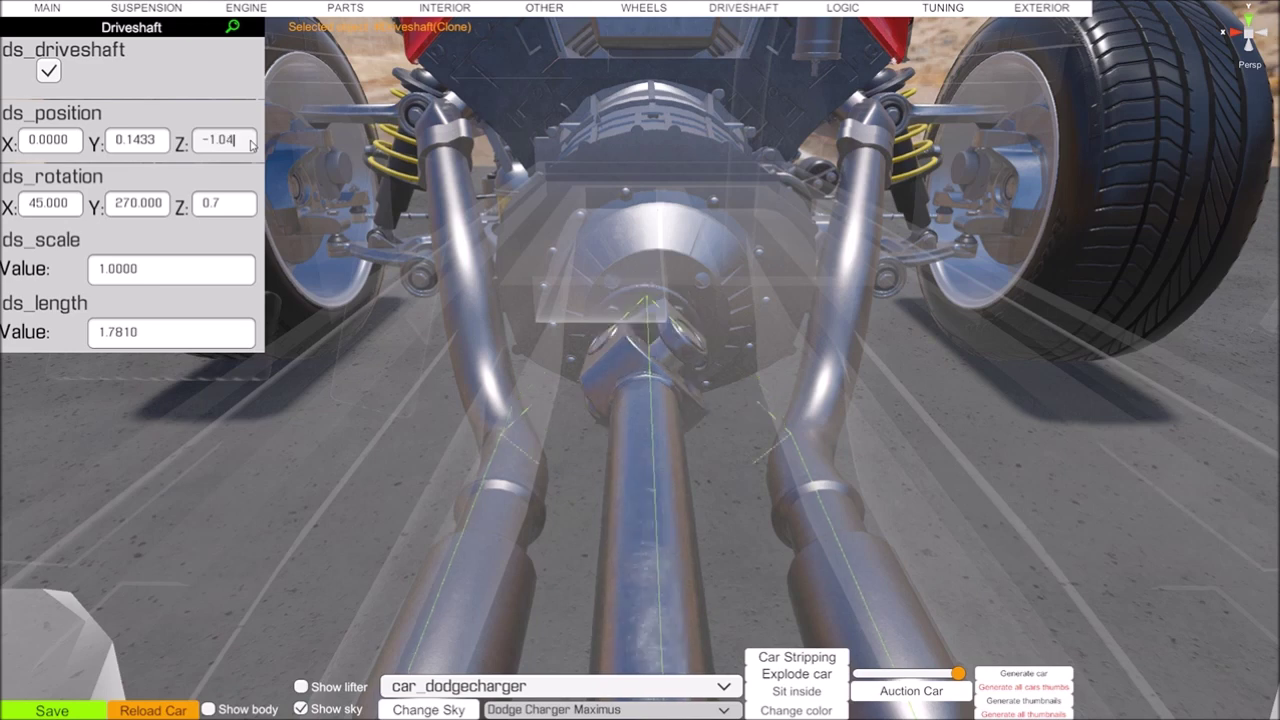
Try shifting the driveshaft sideways with an X position of 0.1, and check the offset at both ends
left_click(67, 146)
key("BackSpace")
key("BackSpace")
key("BackSpace")
key("BackSpace")
key("BackSpace")
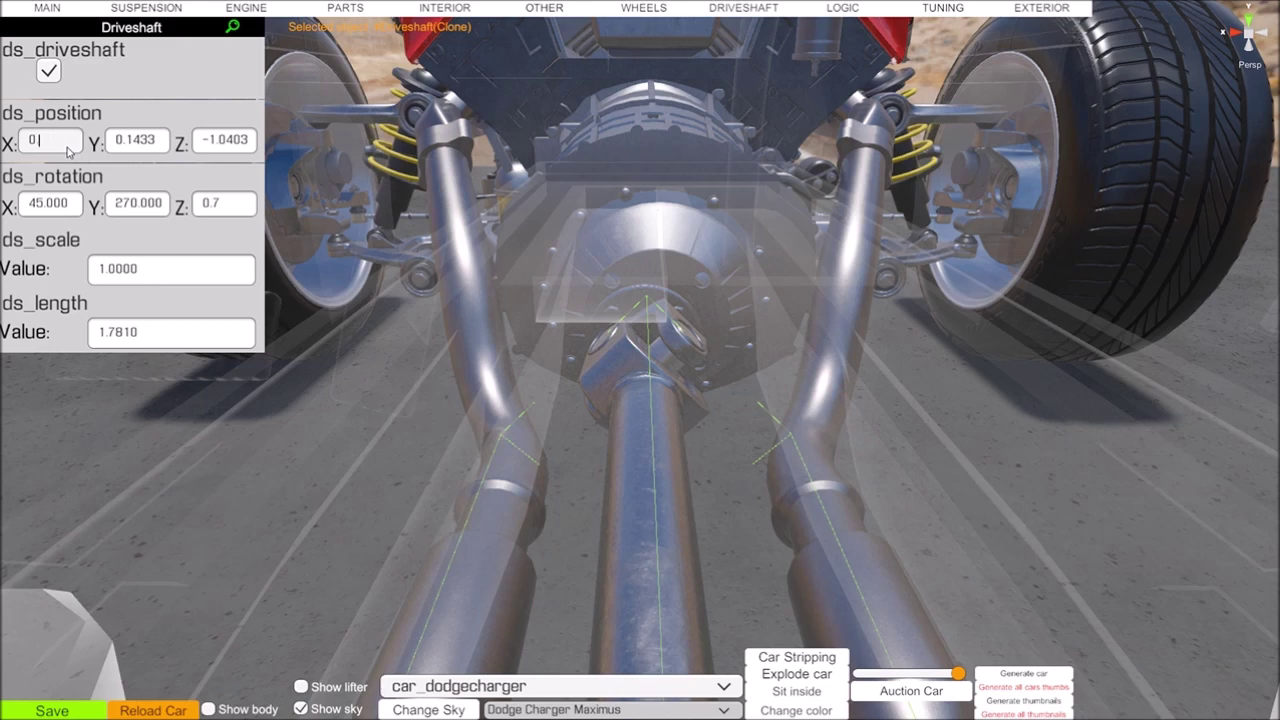
type(".1")
key("BackSpace")
key("BackSpace")
type(".1")
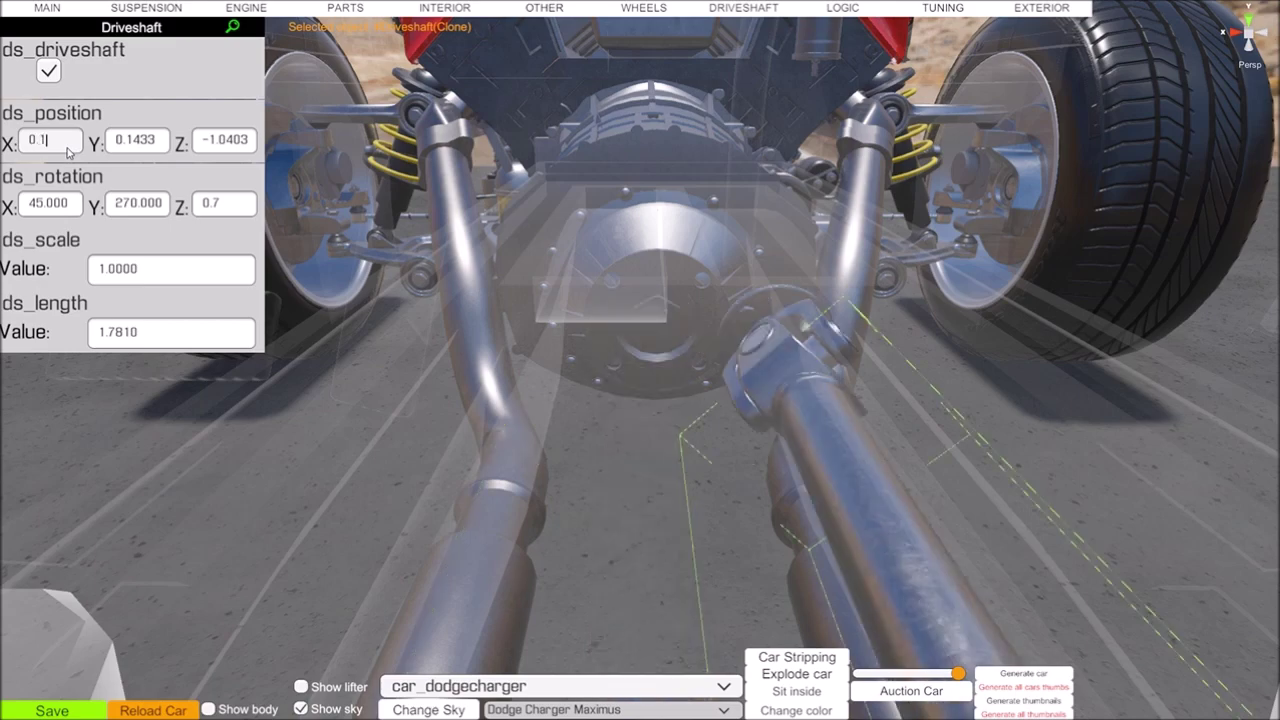
right_click_drag(705, 590, 1278, 510)
left_click_drag(1126, 547, 1205, 545)
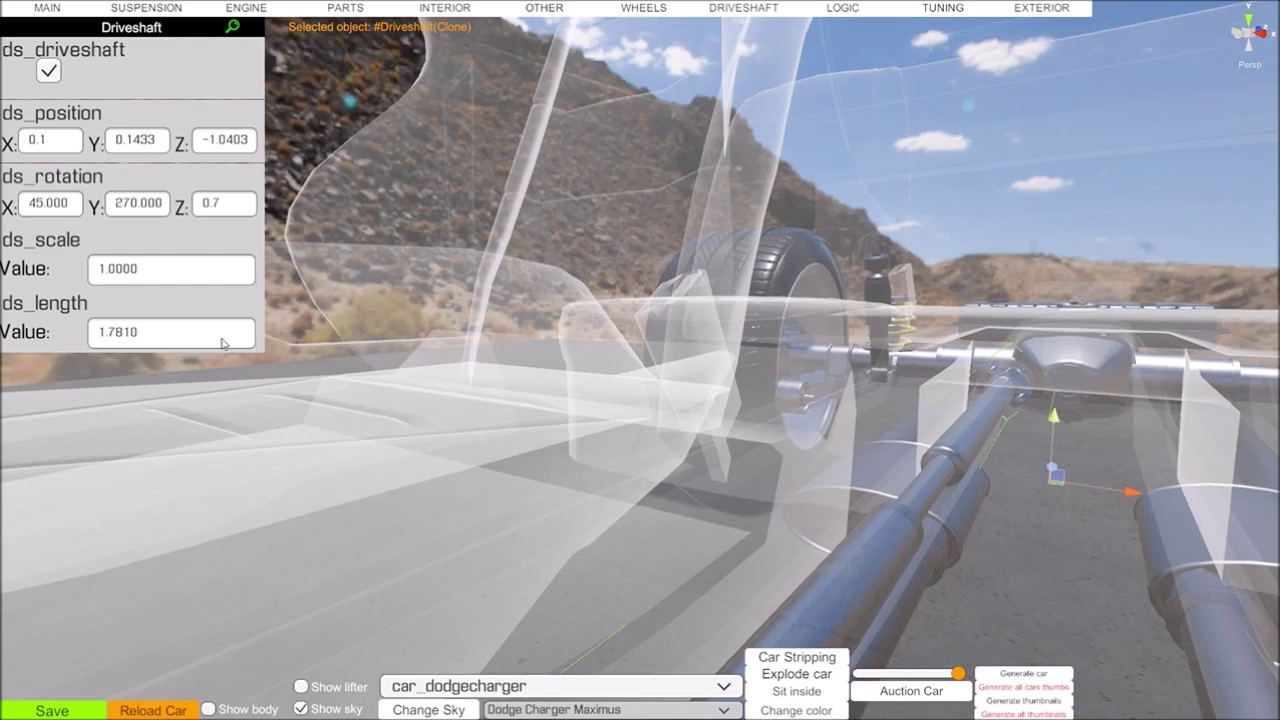
Restore the driveshaft's X position to 0.000
left_click(60, 143)
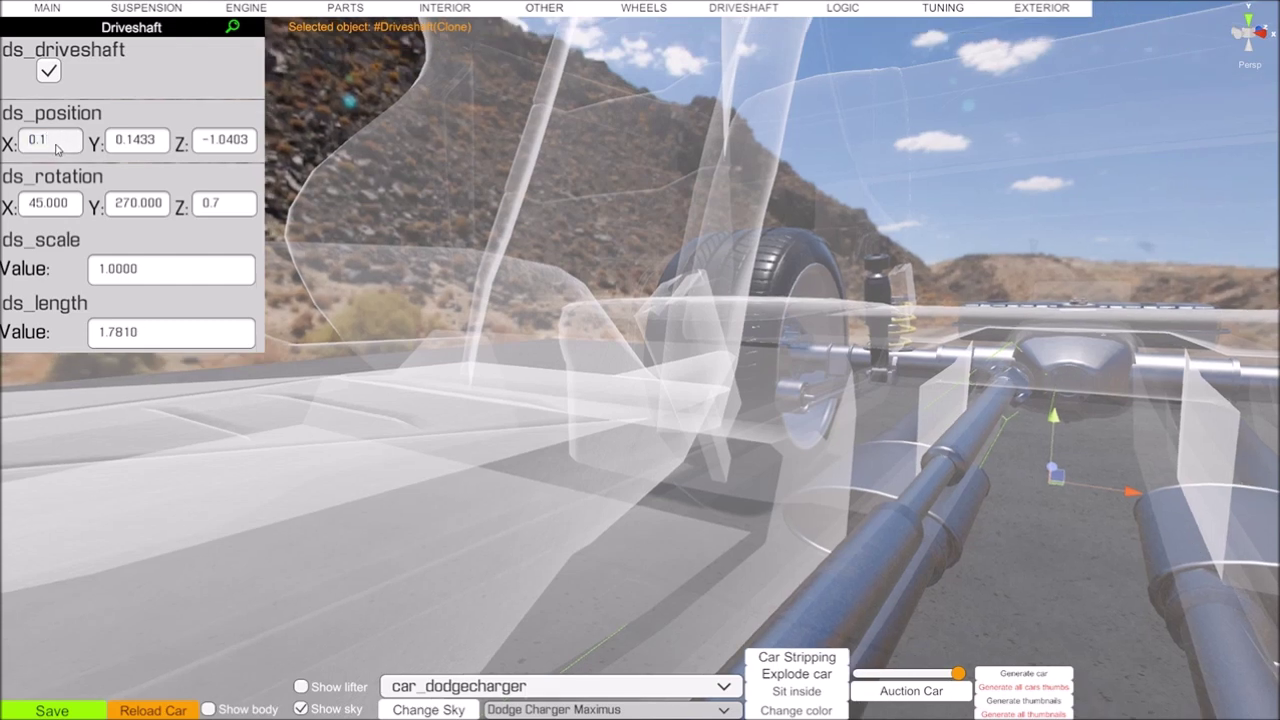
key("BackSpace")
key("BackSpace")
type(".000")
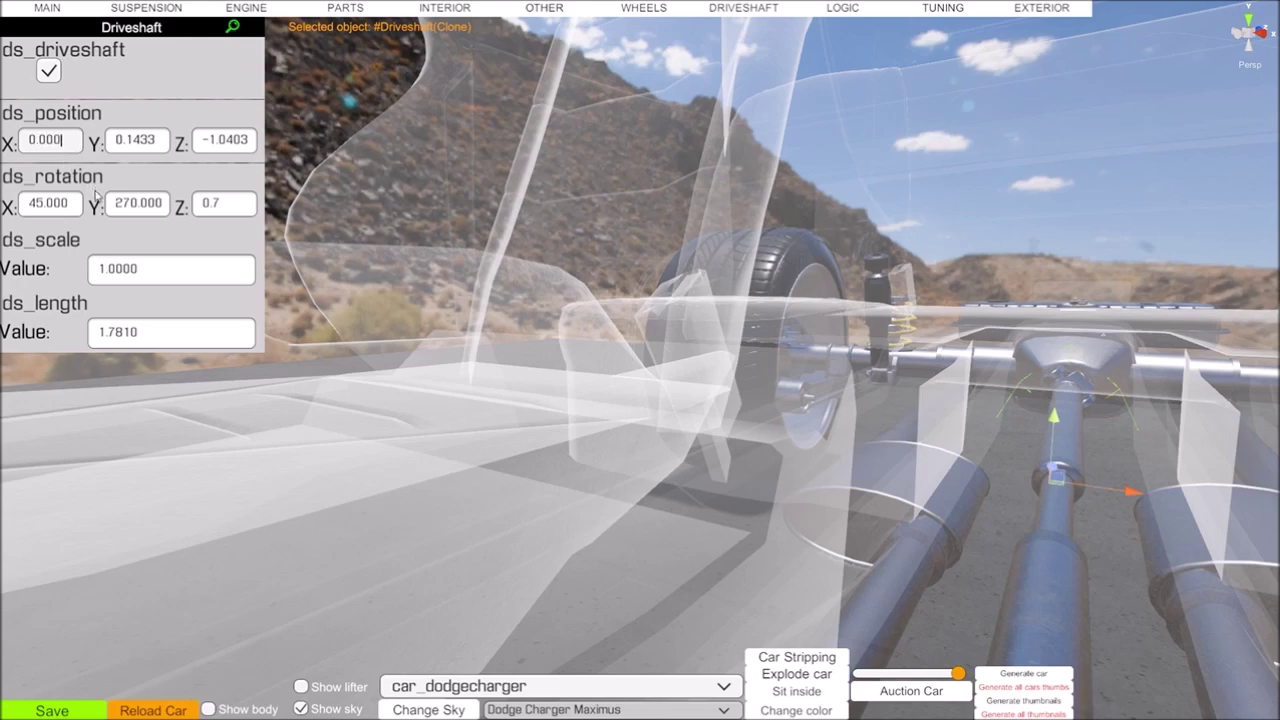
Try Y rotations of 272.000 and 271.000 on the driveshaft at the gearbox end, and return it to 270.000
right_click_drag(645, 473, 46, 470)
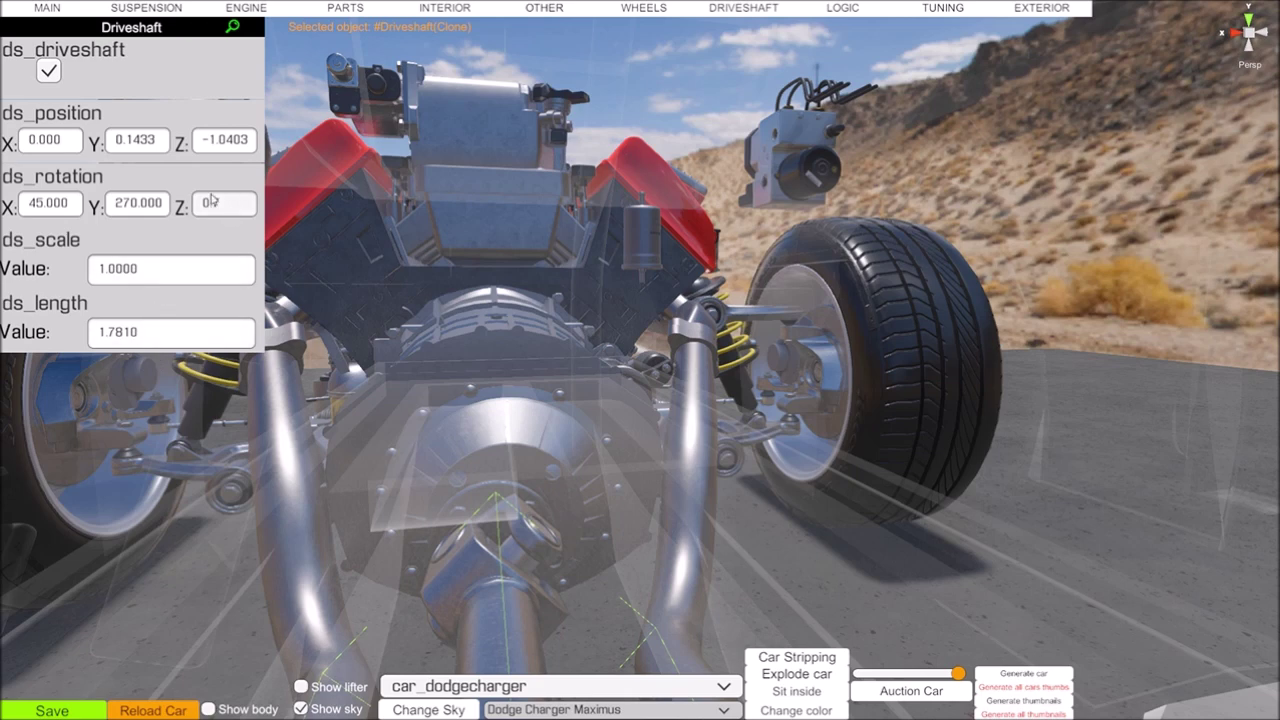
left_click(142, 211)
left_click(142, 211)
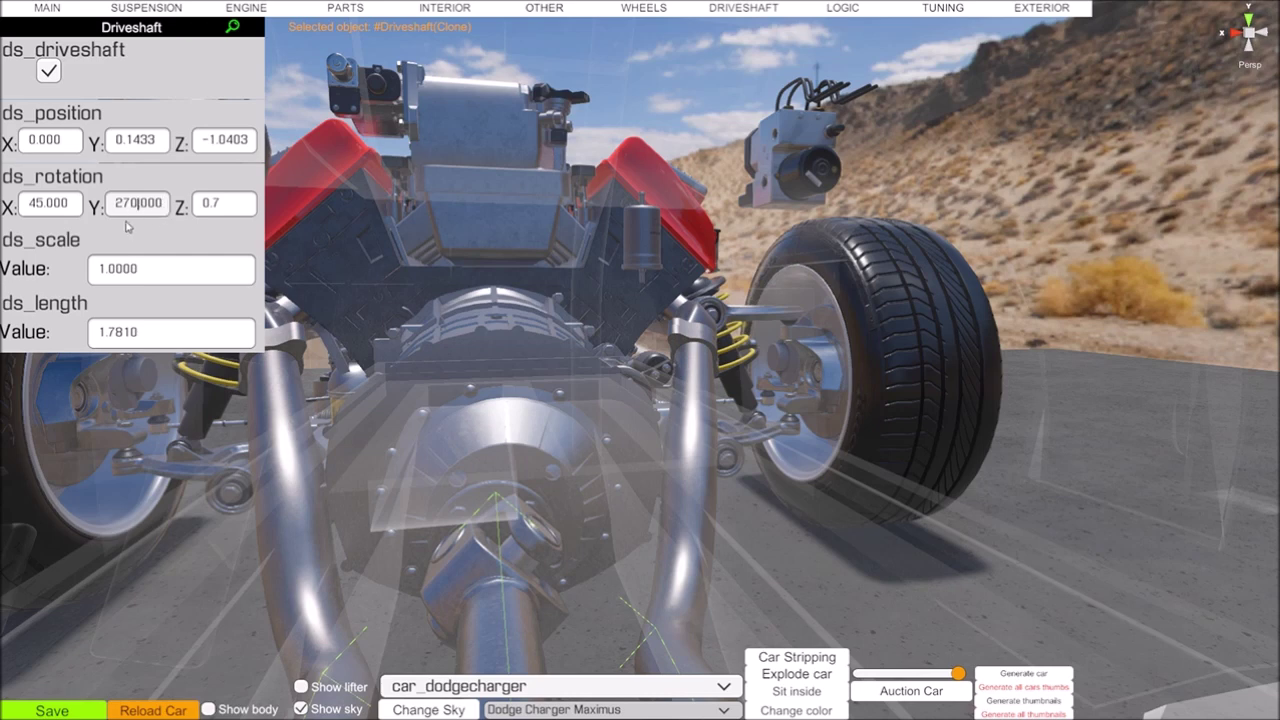
key("BackSpace")
type("2")
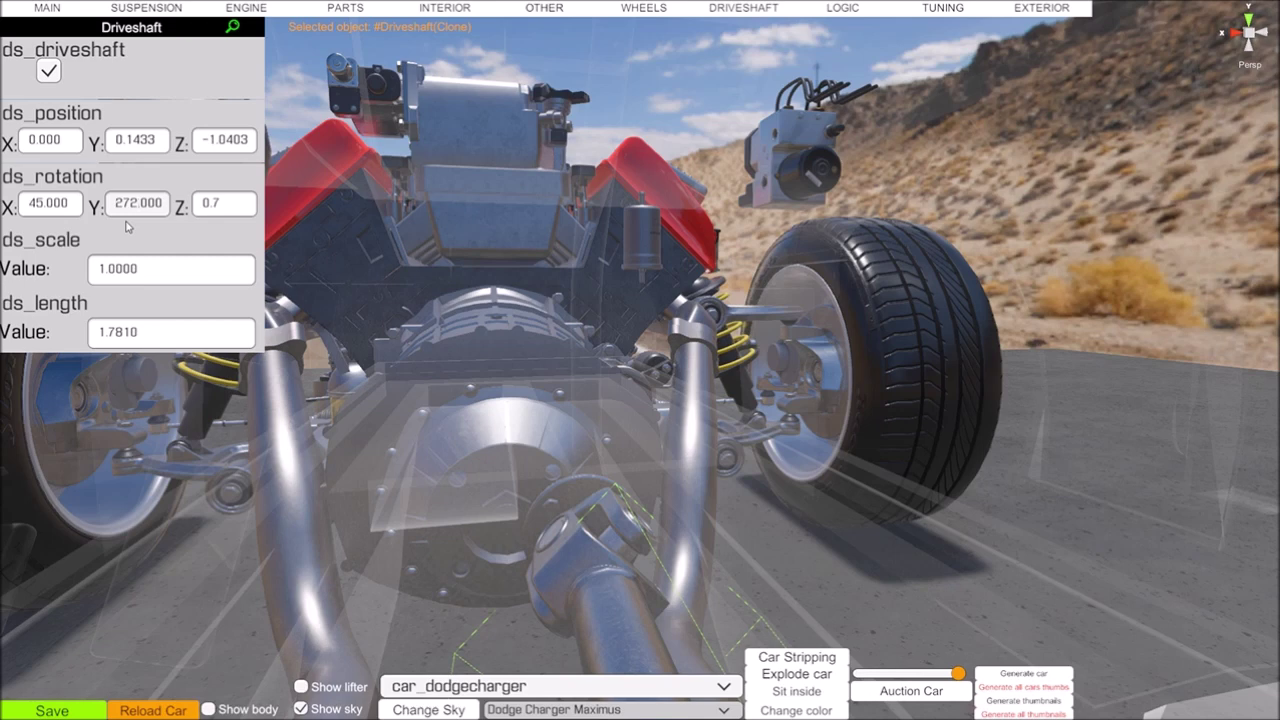
key("BackSpace")
type("1")
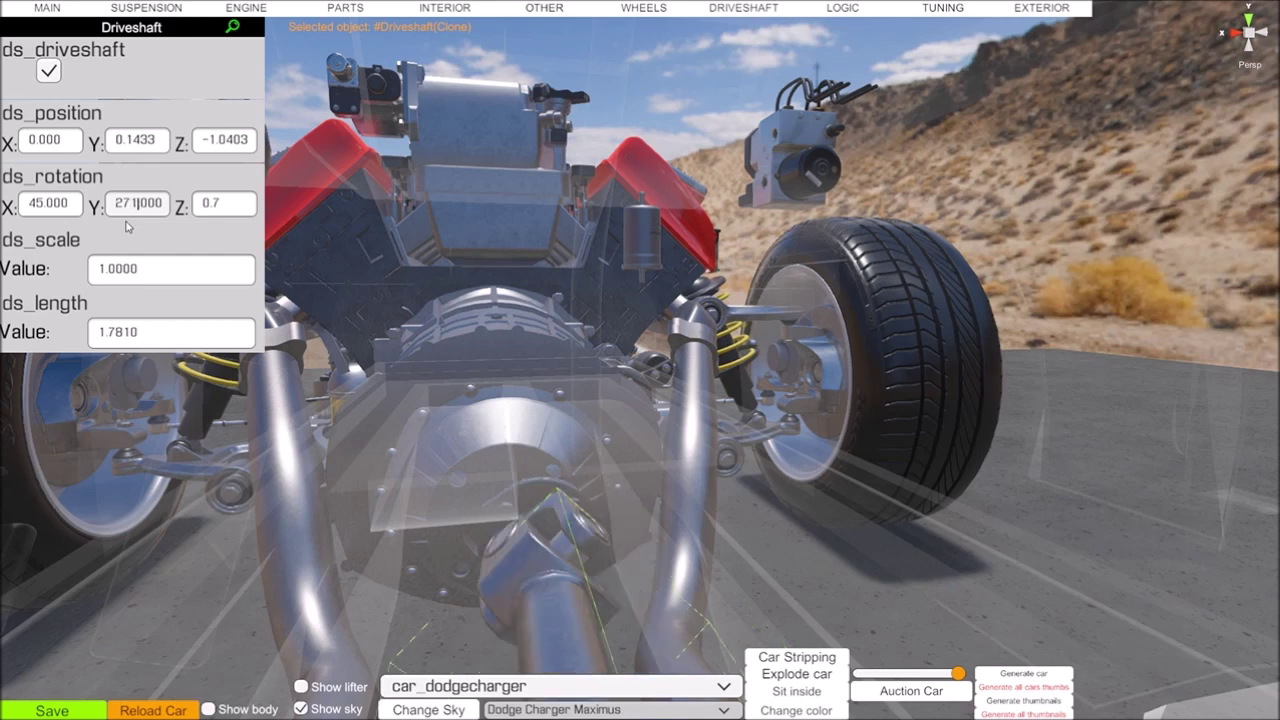
key("BackSpace")
type("0")
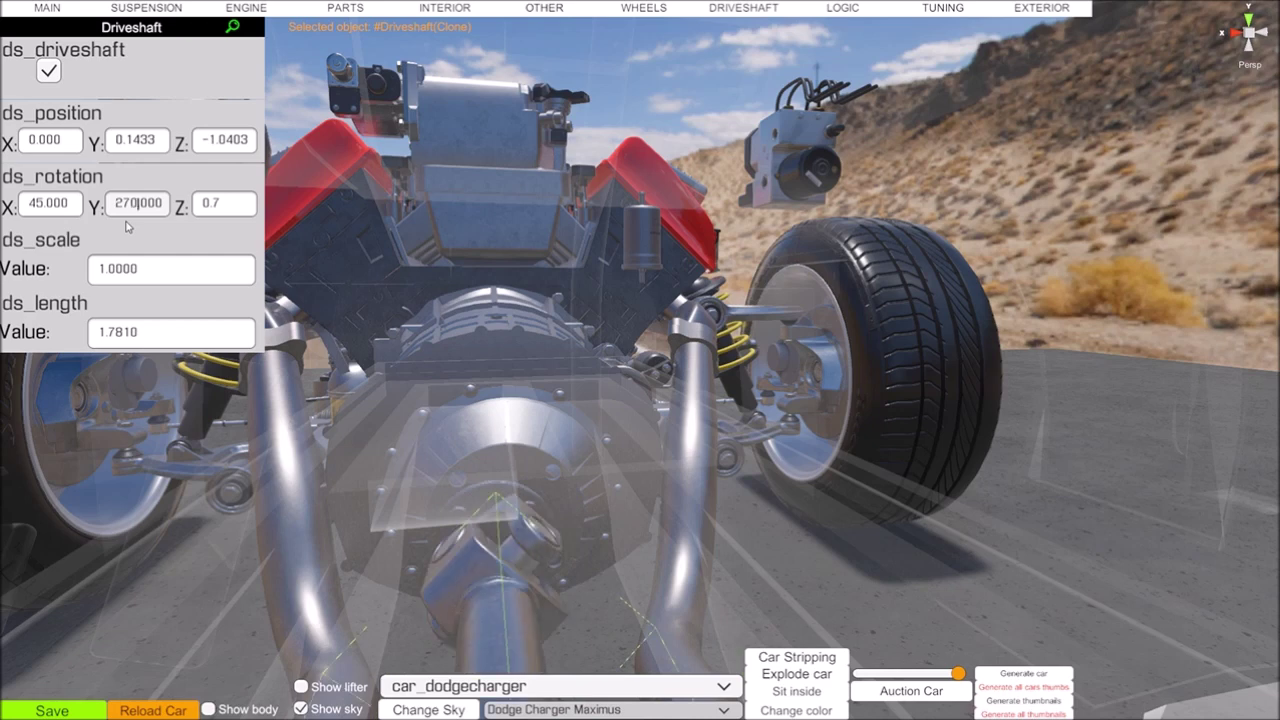
key("BackSpace")
type("2")
key("BackSpace")
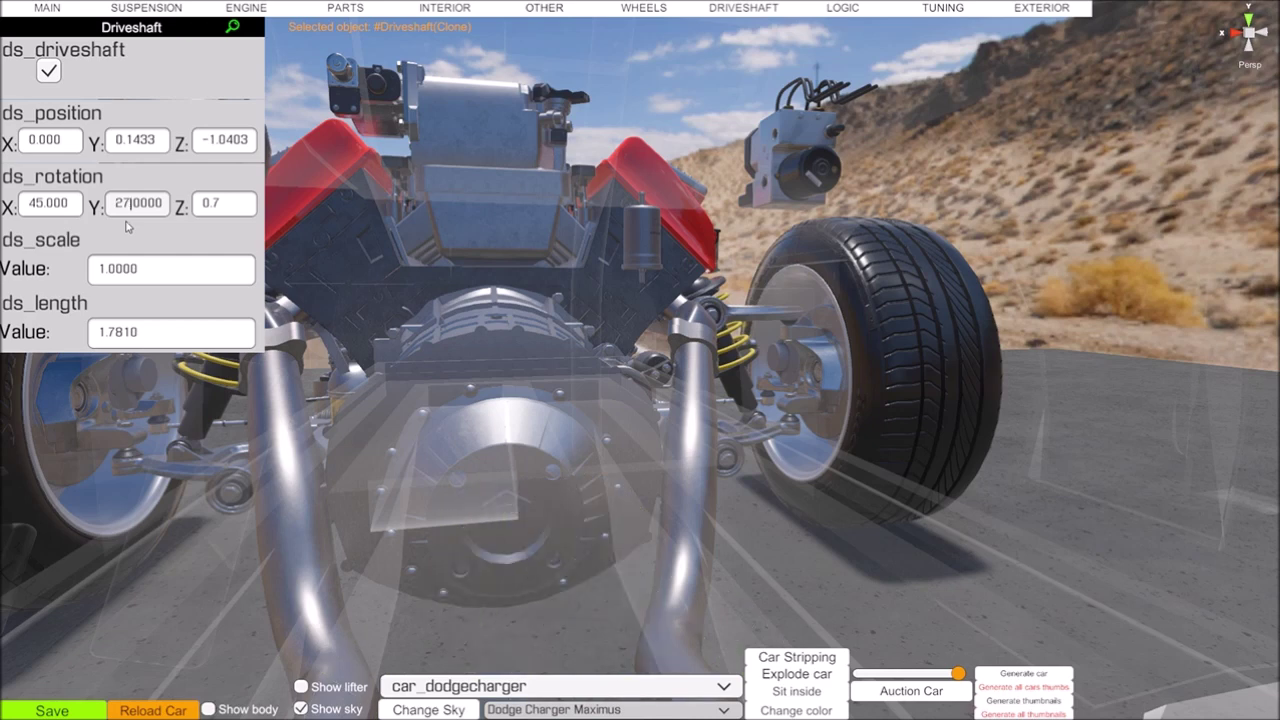
type("1")
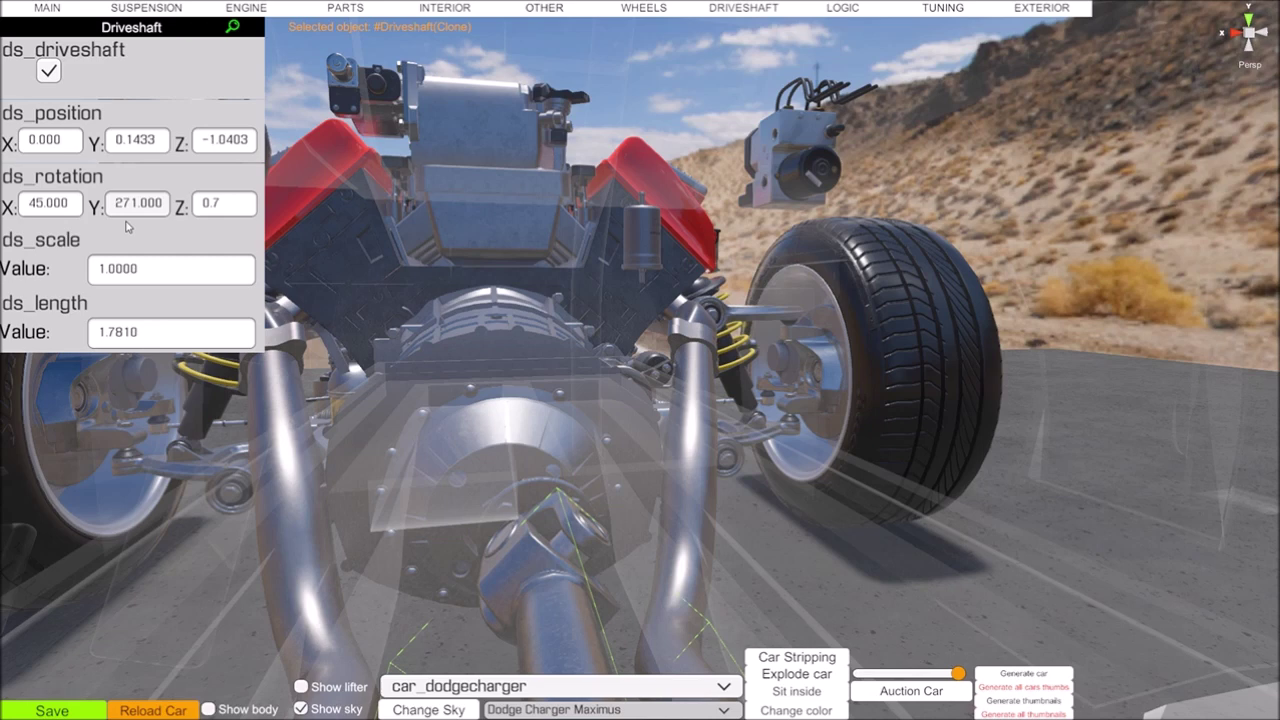
key("BackSpace")
type("0")
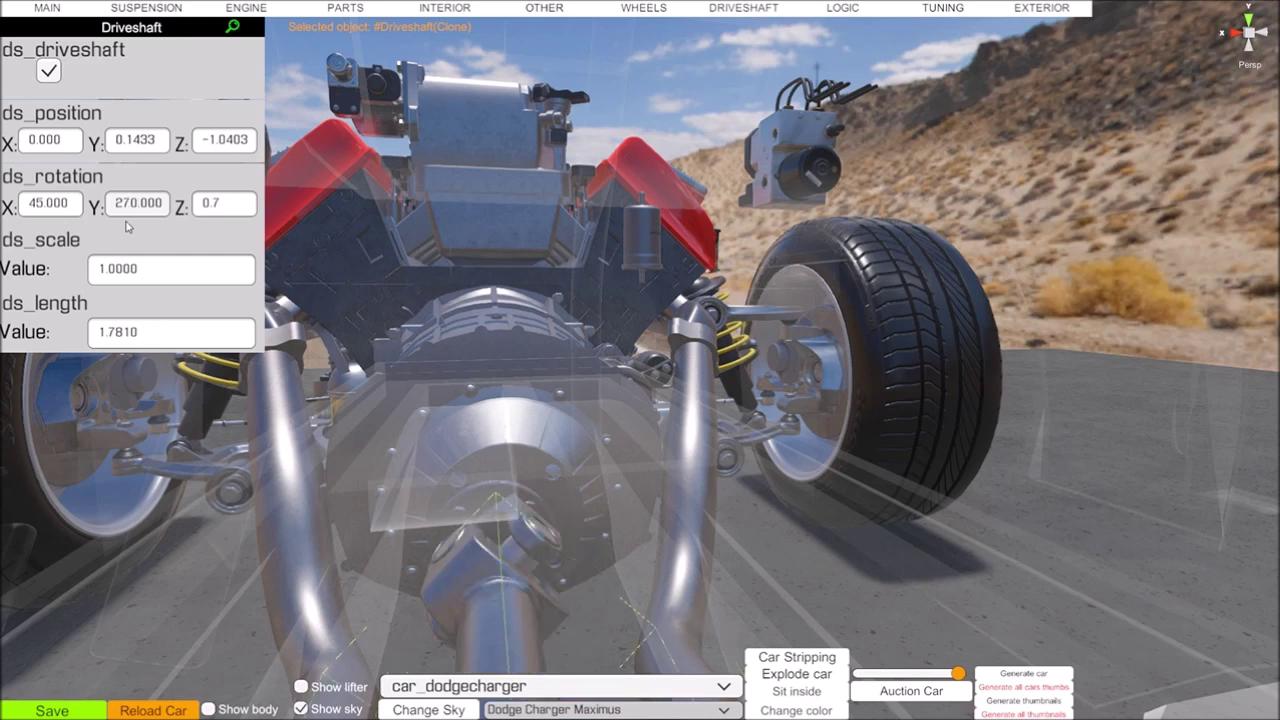
Try a Y rotation of 270.50 on the driveshaft, and settle on 270.40
key("Right")
key("Right")
key("Right")
key("BackSpace")
key("BackSpace")
type("5")
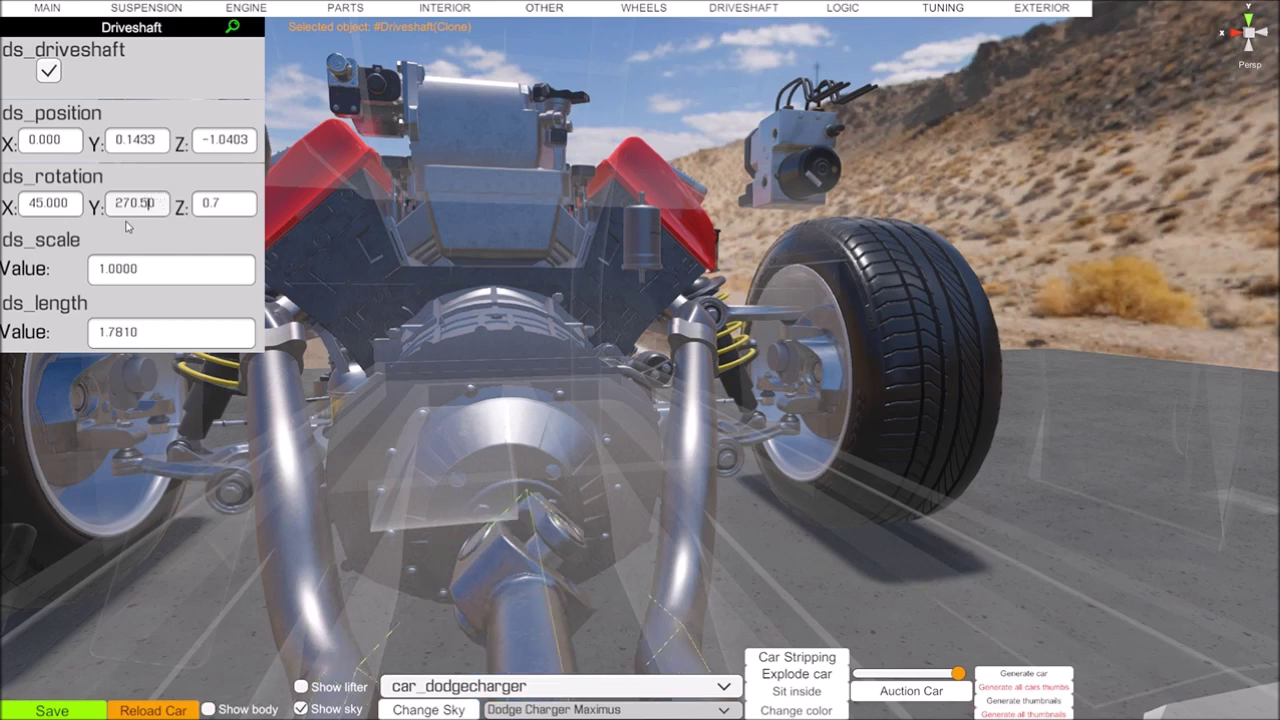
key("BackSpace")
type("4")
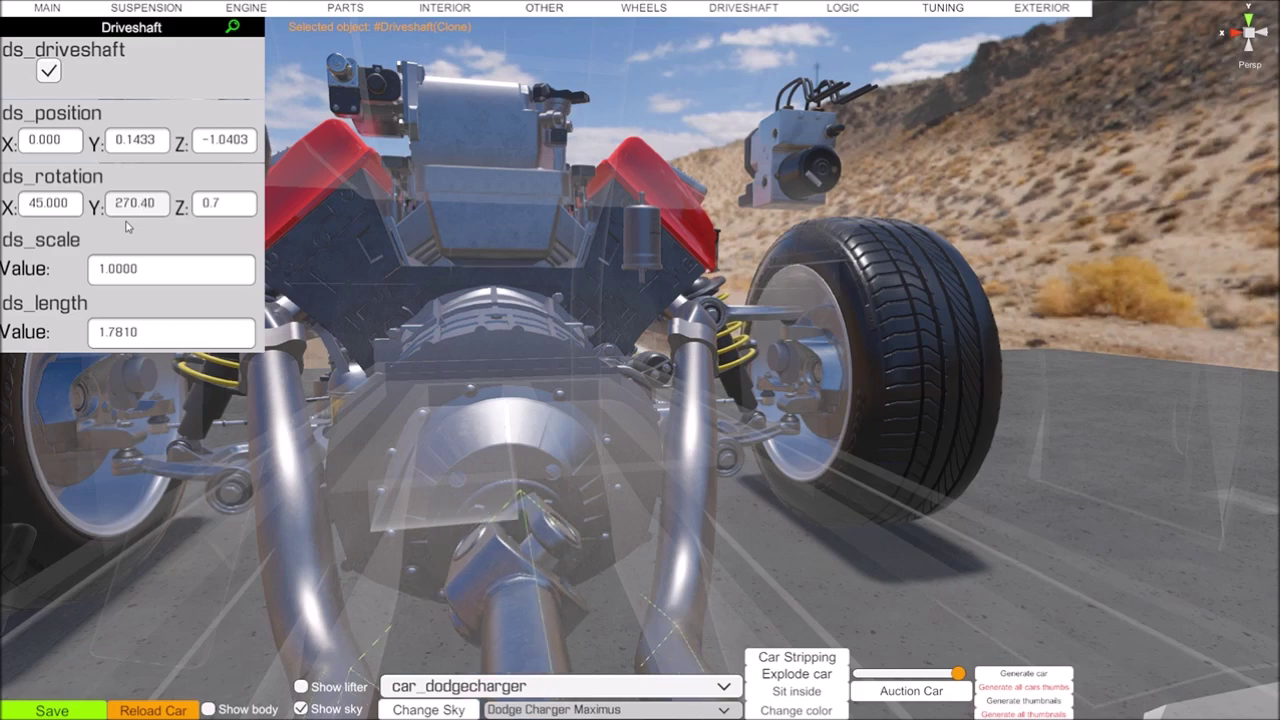
Set the driveshaft's length to 1.85
right_click_drag(471, 477, 758, 688)
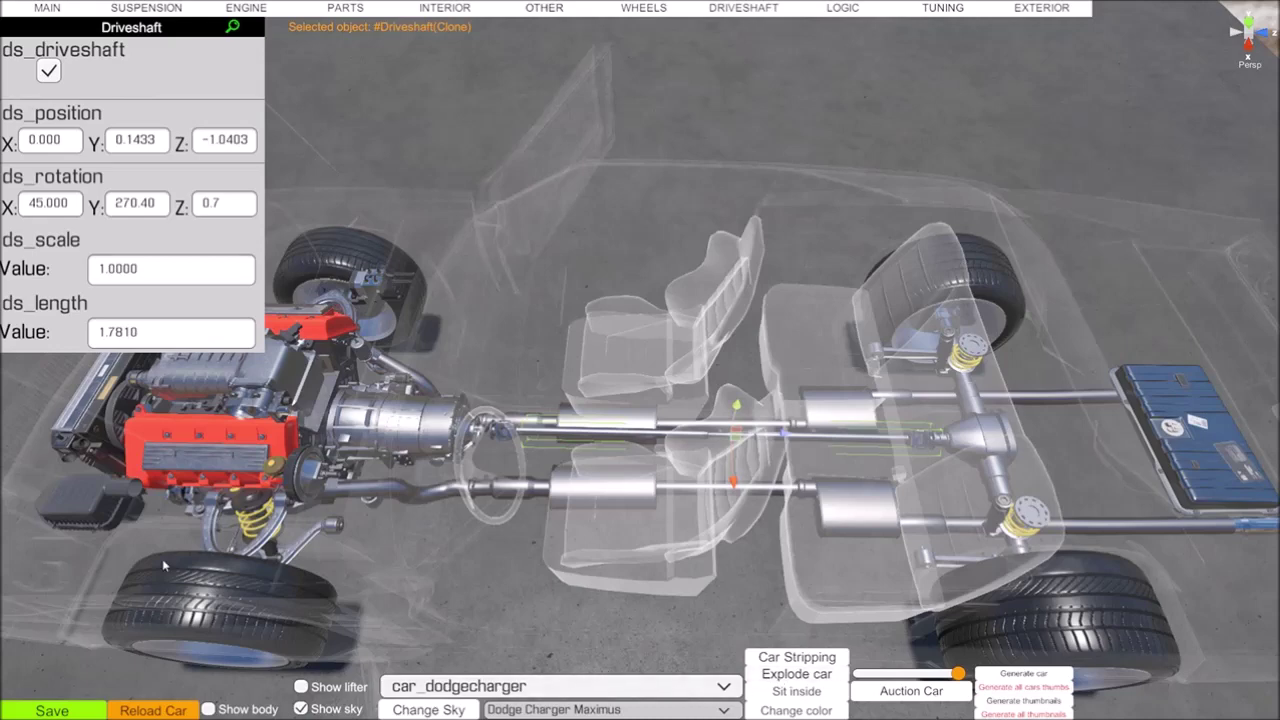
left_click(160, 338)
left_click(162, 338)
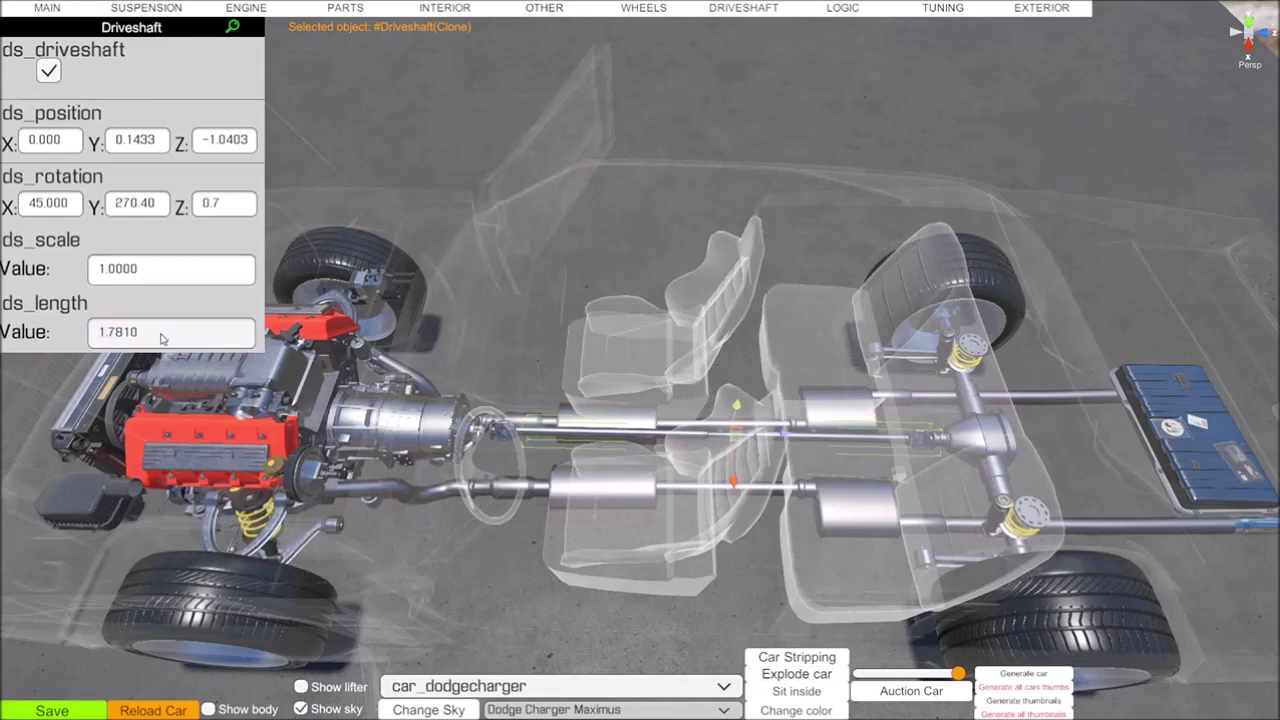
key("BackSpace")
key("BackSpace")
key("BackSpace")
key("BackSpace")
key("BackSpace")
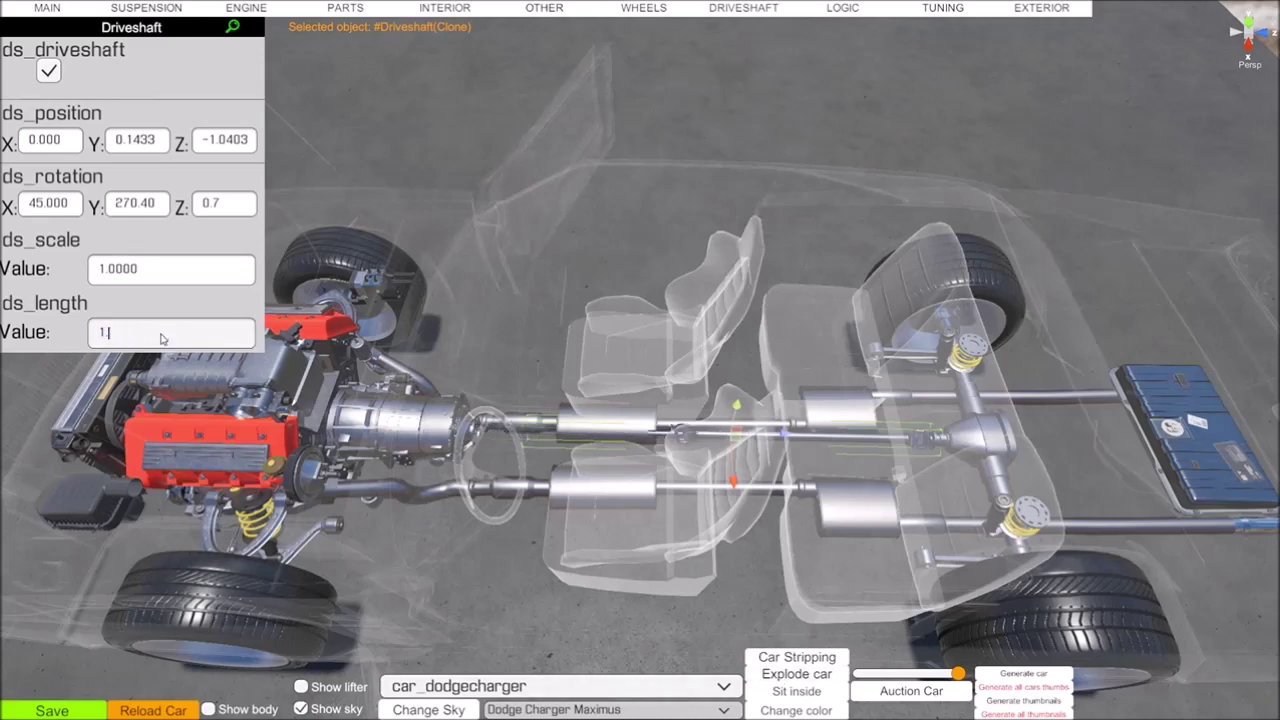
type(".8")
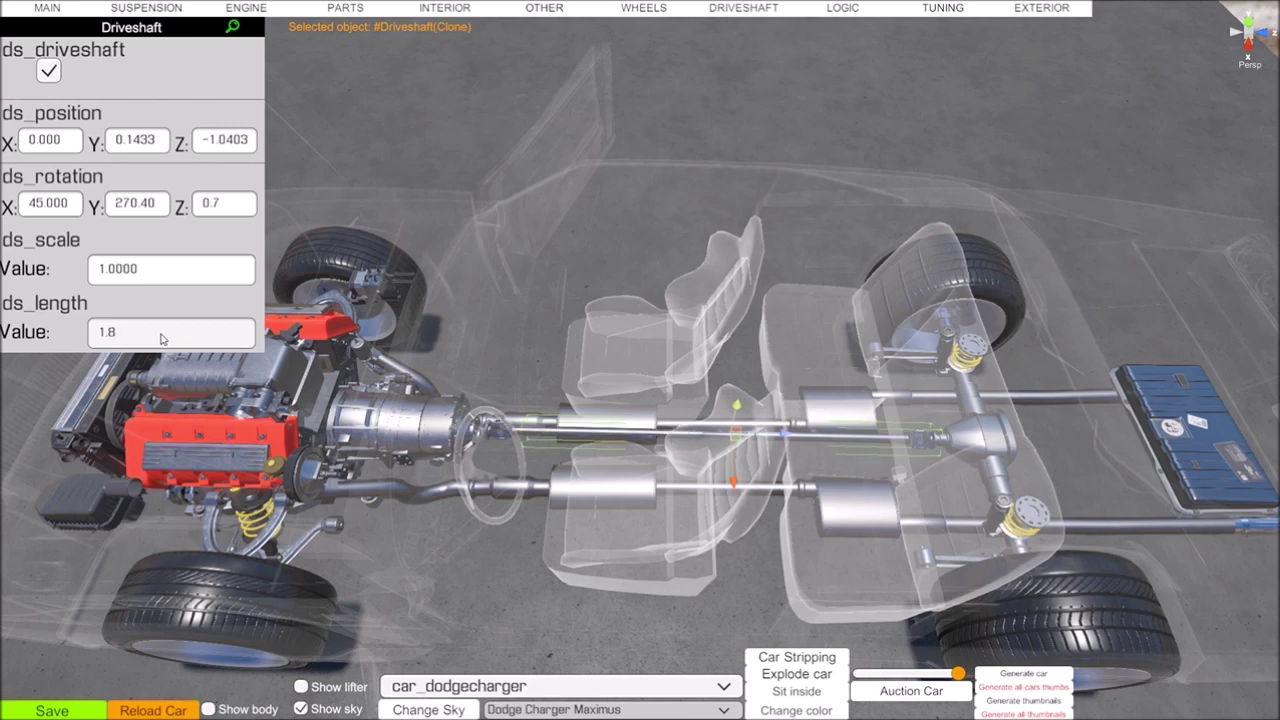
type("5")
Examine how the driveshaft's front joint meets the gearbox output
right_click_drag(660, 453, 592, 391)
key("w")
key("w")
key("a")
left_click_drag(590, 392, 548, 334)
right_click_drag(548, 334, 578, 326)
key("a")
key("a")
left_click_drag(578, 328, 444, 304)
right_click_drag(445, 311, 445, 298)
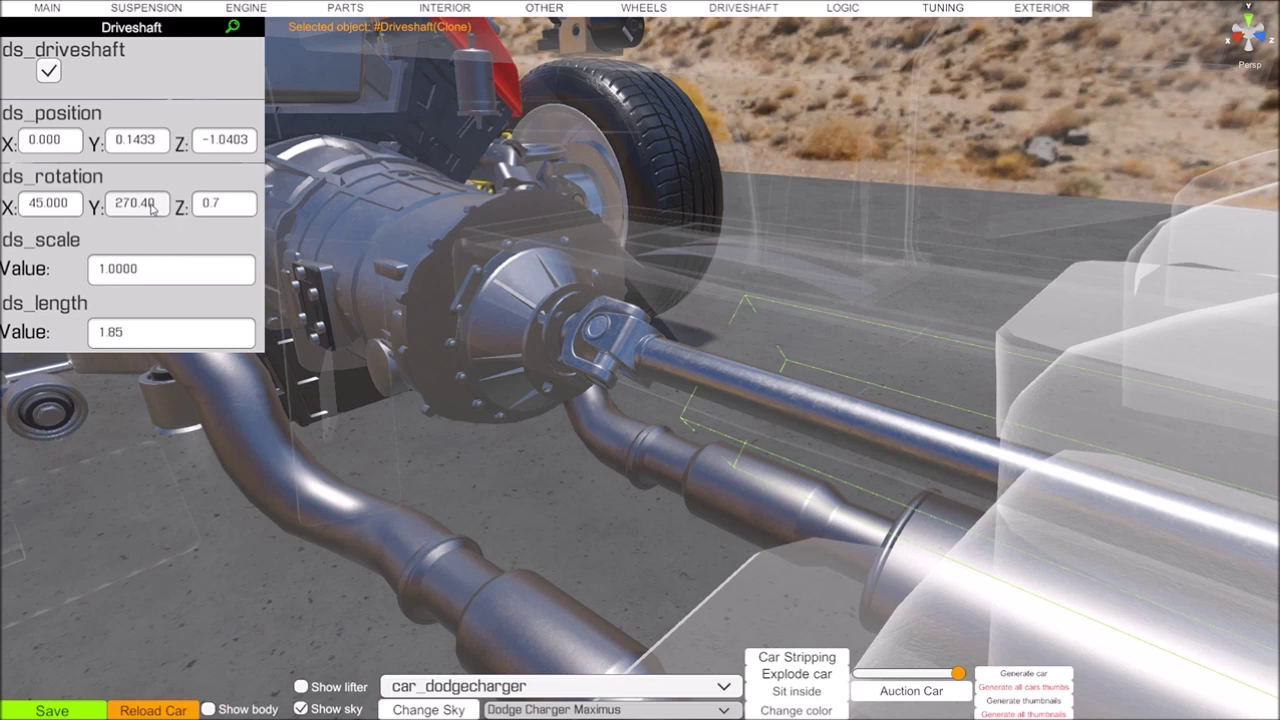
Try Z rotations of 0.6 and 0.4 on the driveshaft, and settle on 0.2
left_click(228, 209)
key("BackSpace")
key("BackSpace")
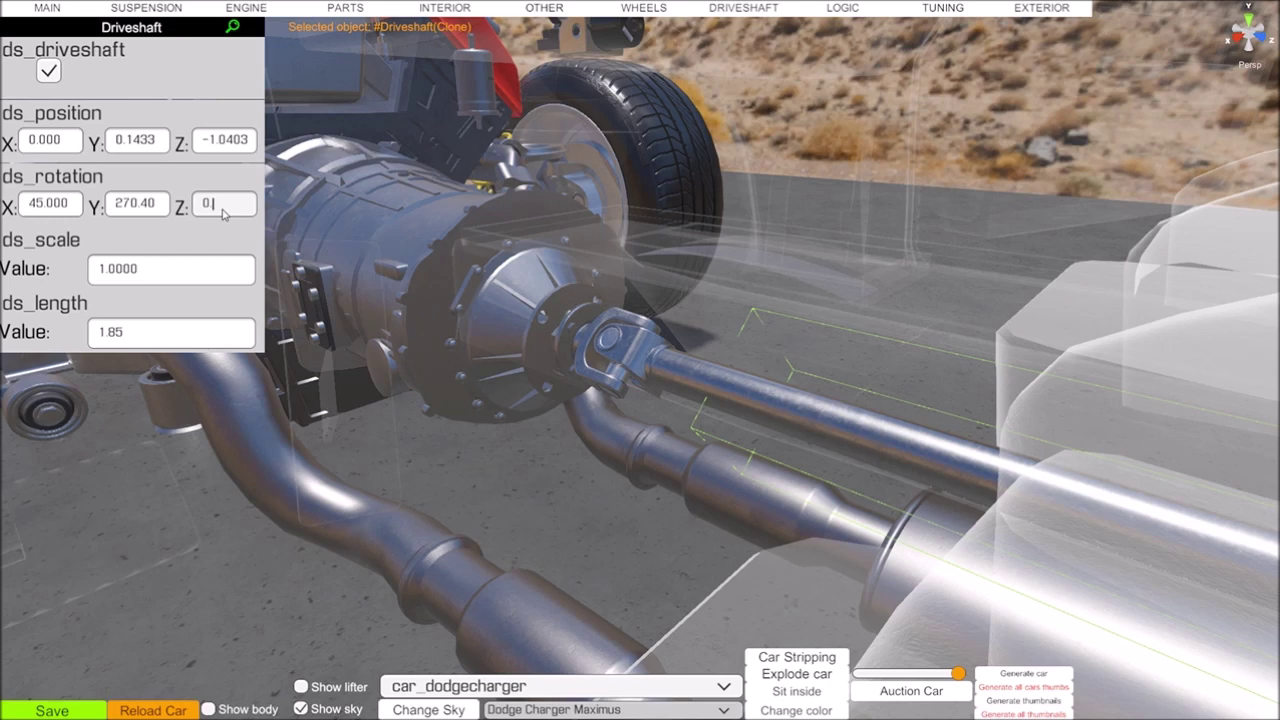
type(".6")
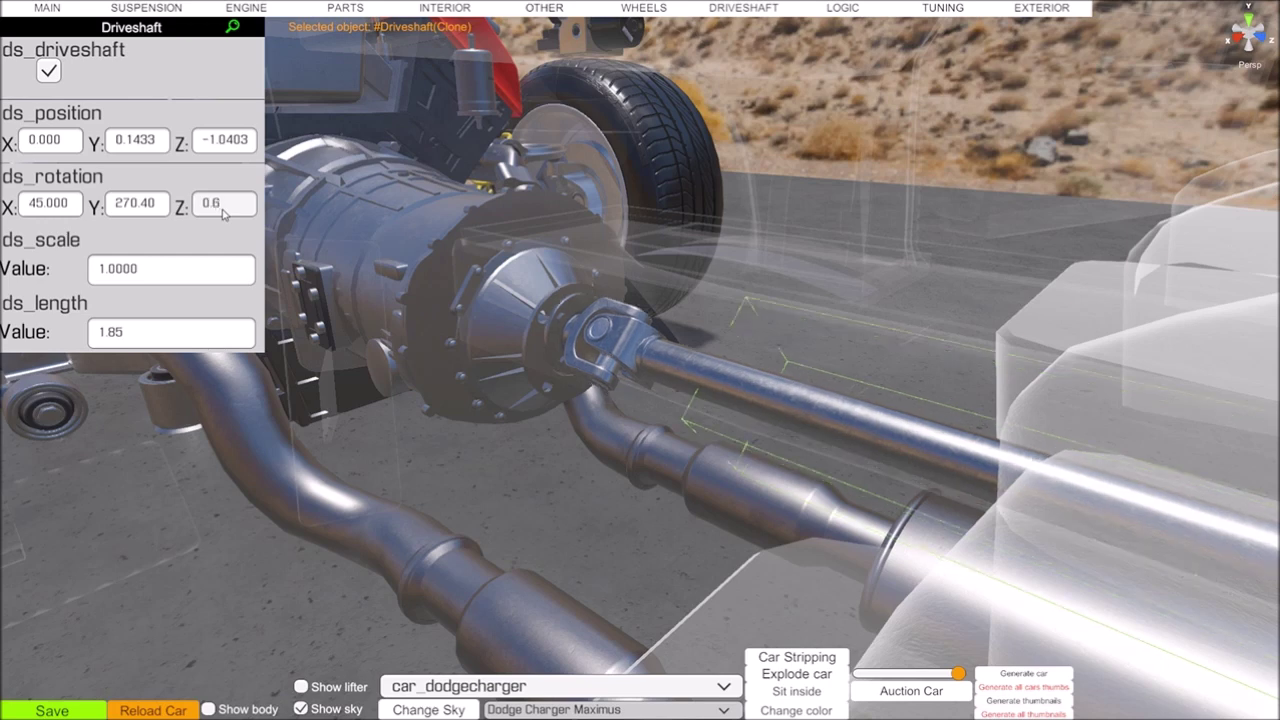
key("BackSpace")
type("4")
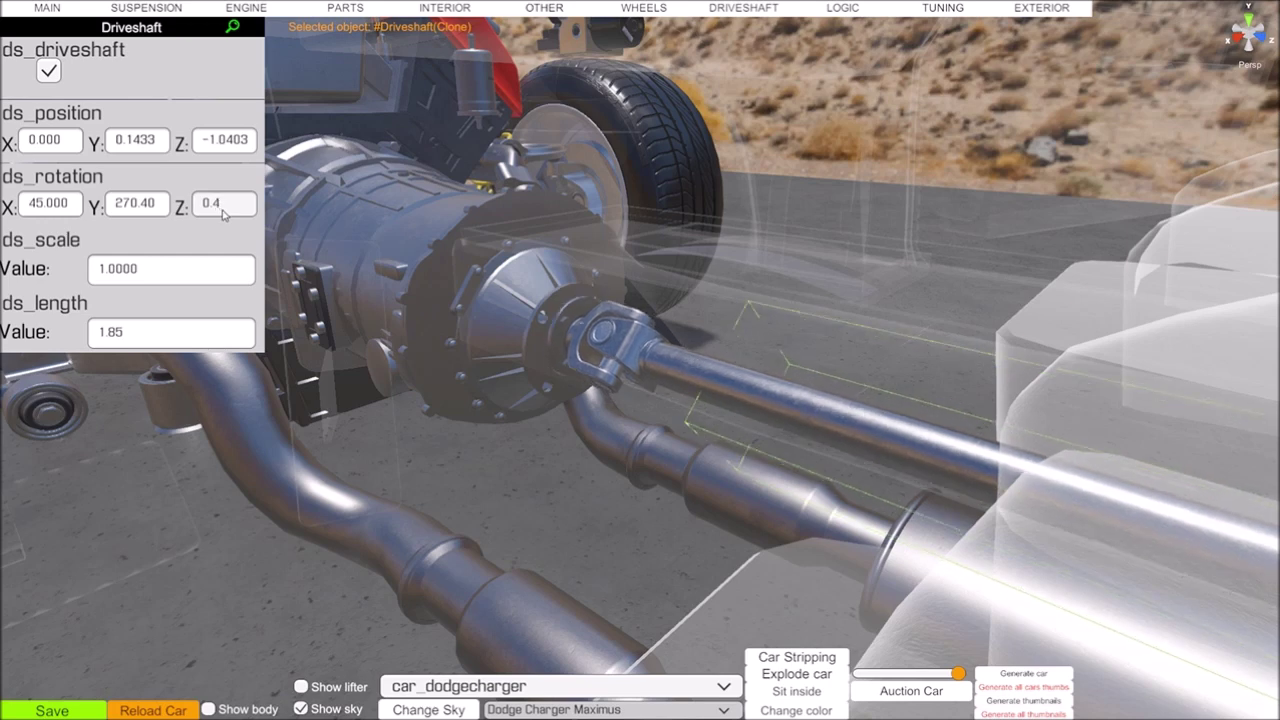
key("BackSpace")
key("BackSpace")
type(".2")
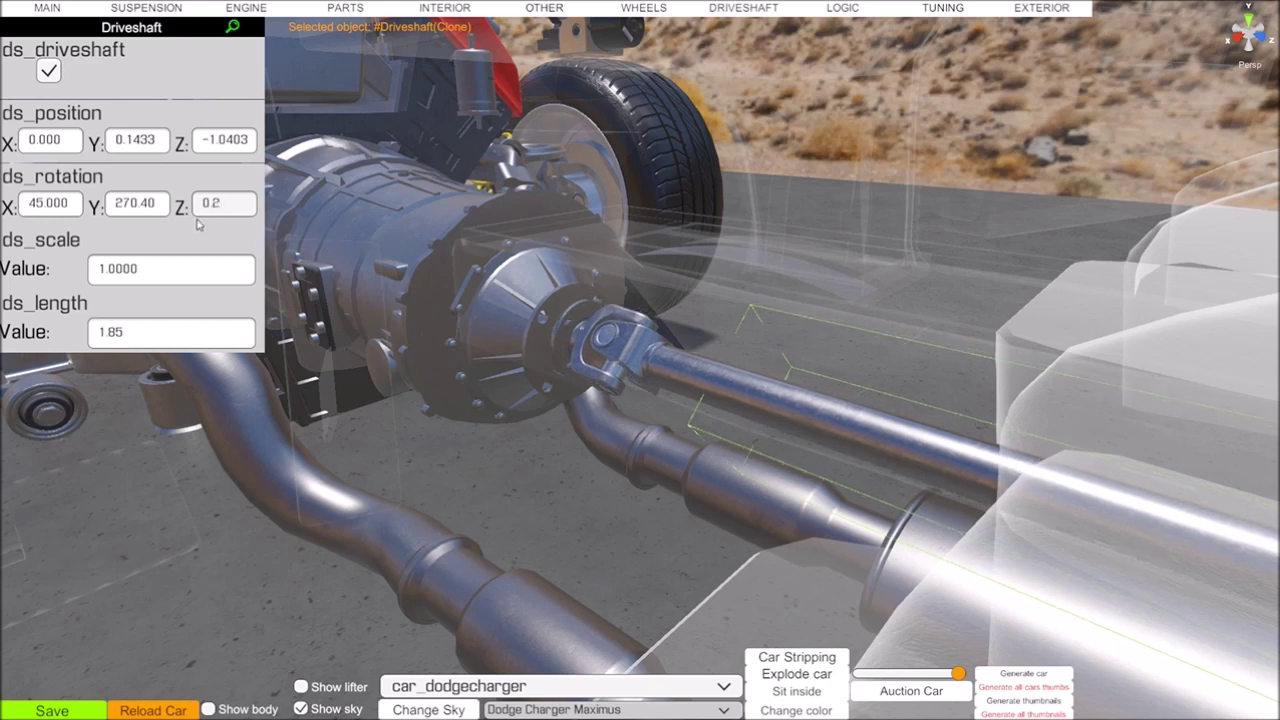
Set the driveshaft's Y rotation to 270.00, judging its alignment from behind the gearbox
left_click(155, 215)
left_click(155, 217)
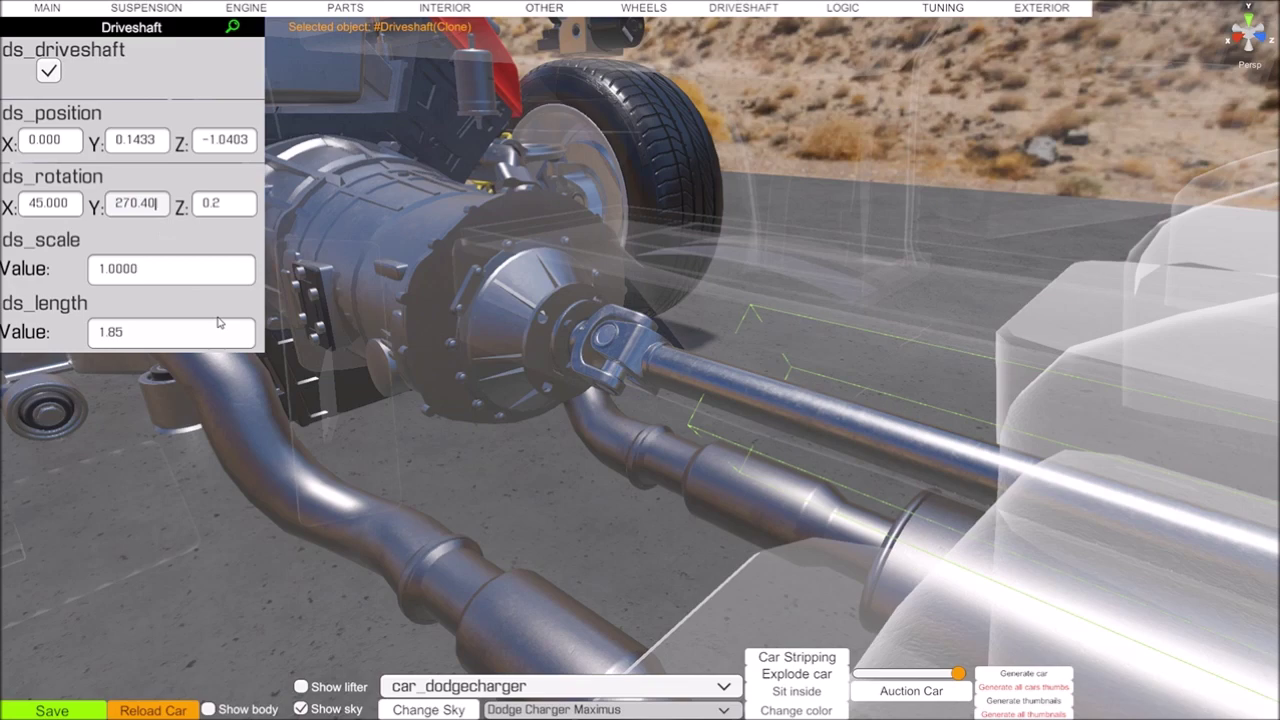
key("w")
right_click_drag(220, 323, 157, 333)
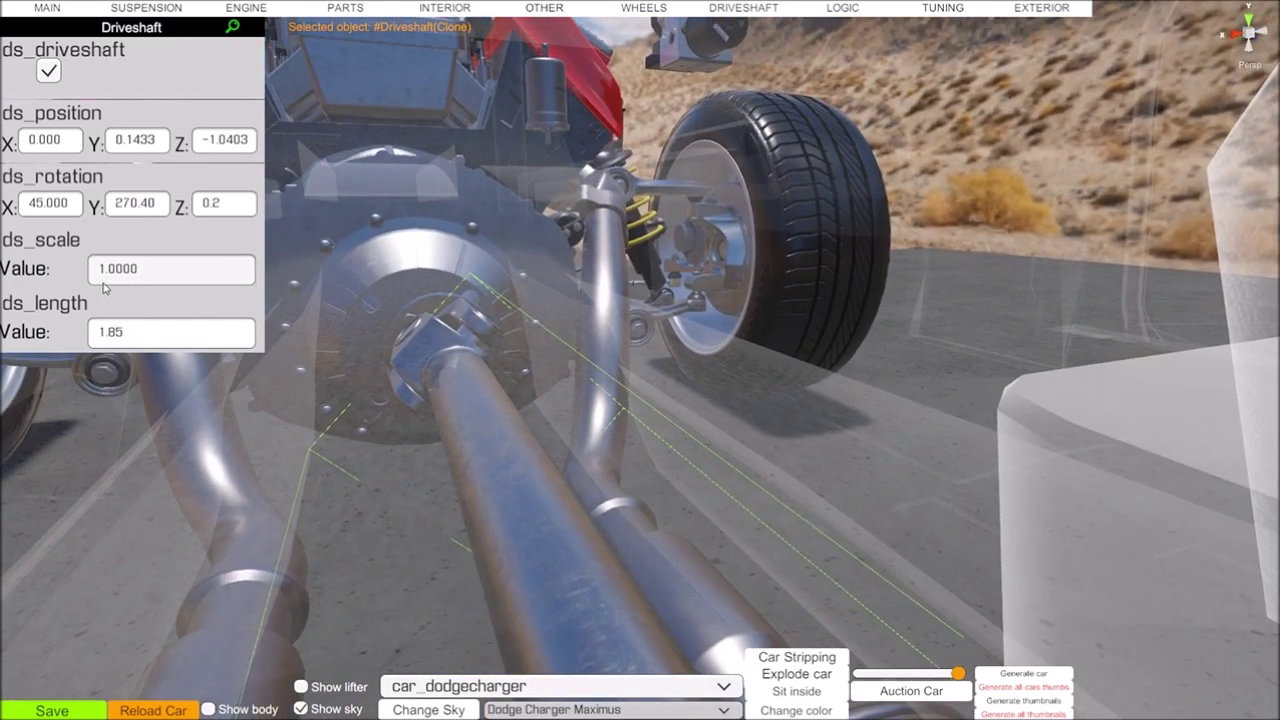
left_click(160, 209)
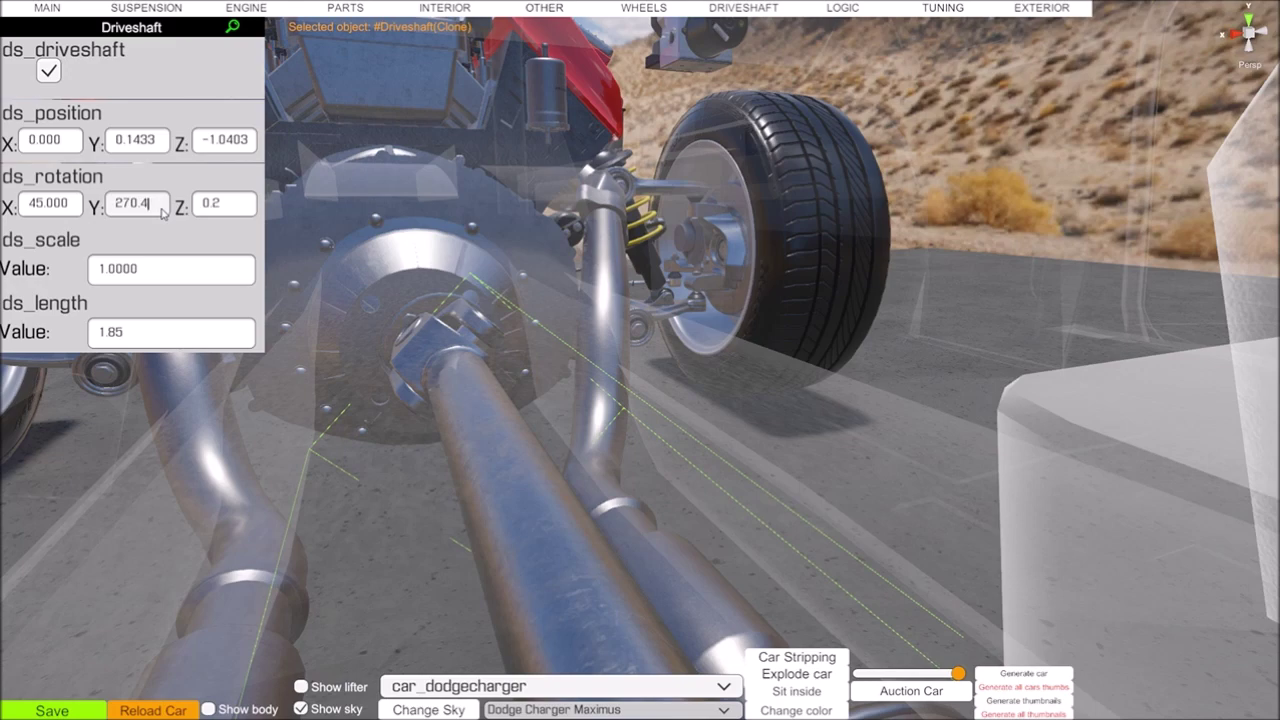
key("BackSpace")
key("BackSpace")
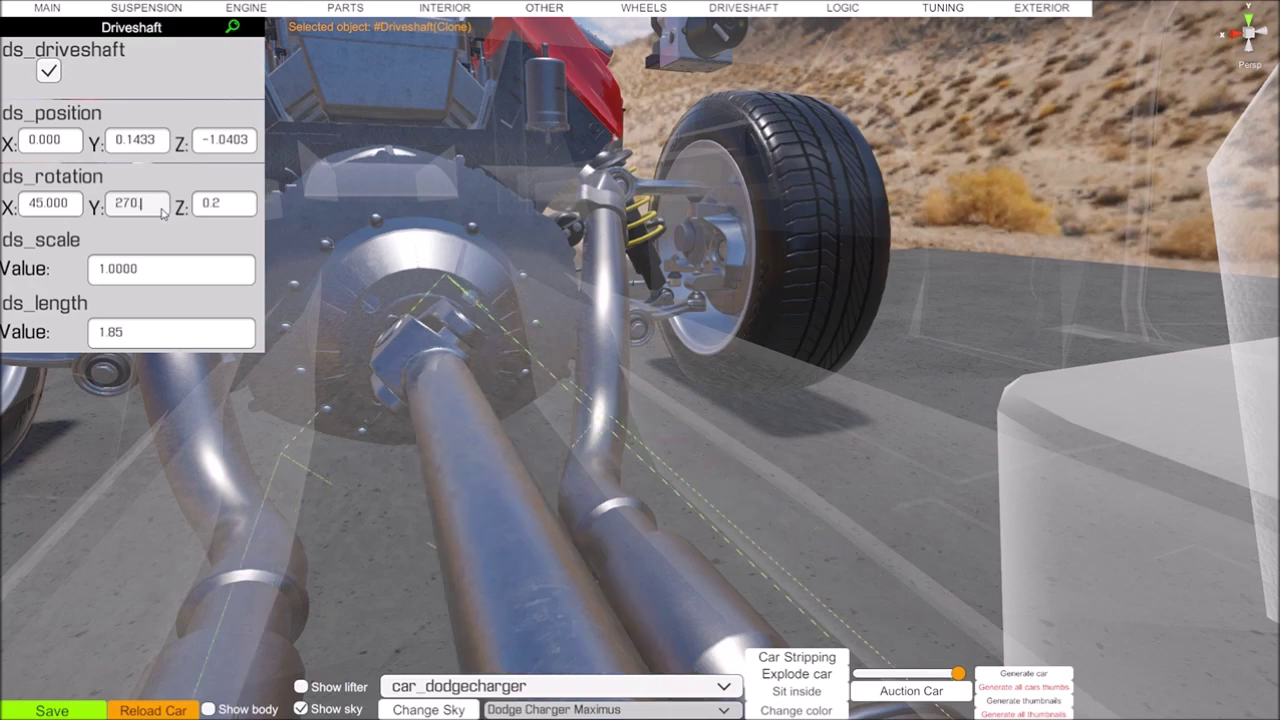
type(".00")
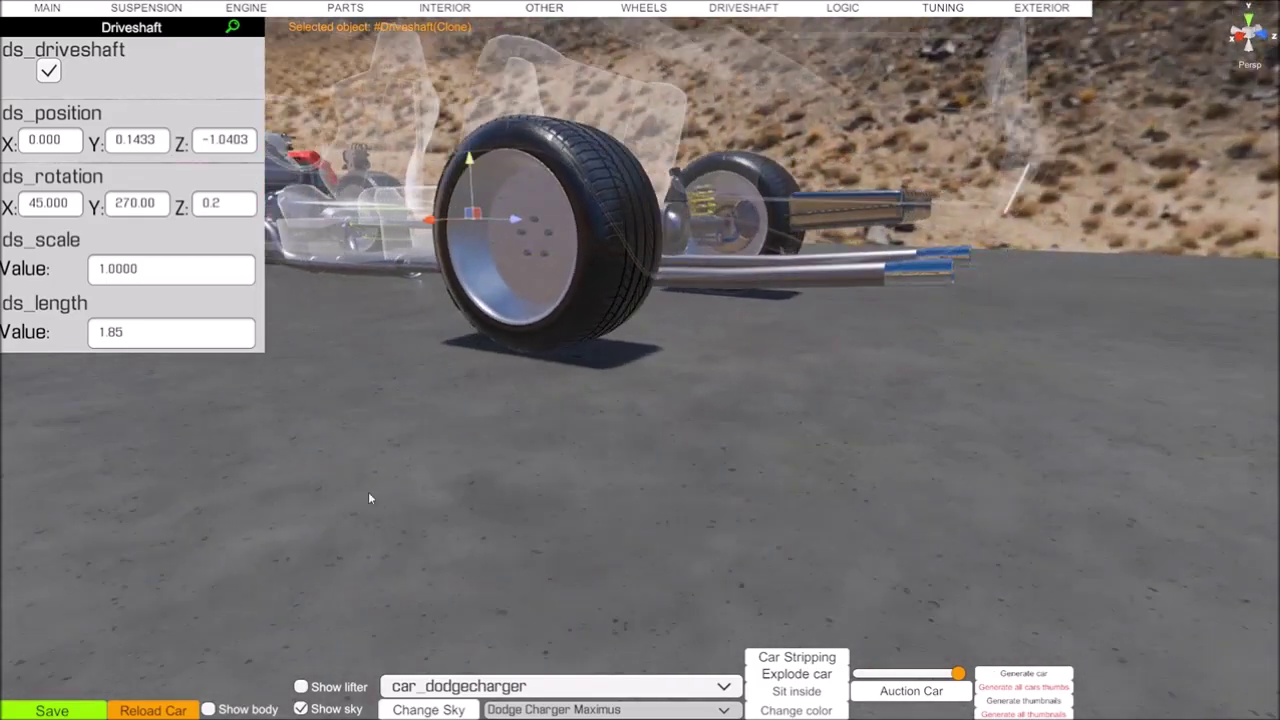
Display the car body and look over the complete Charger from several sides
left_click(208, 709)
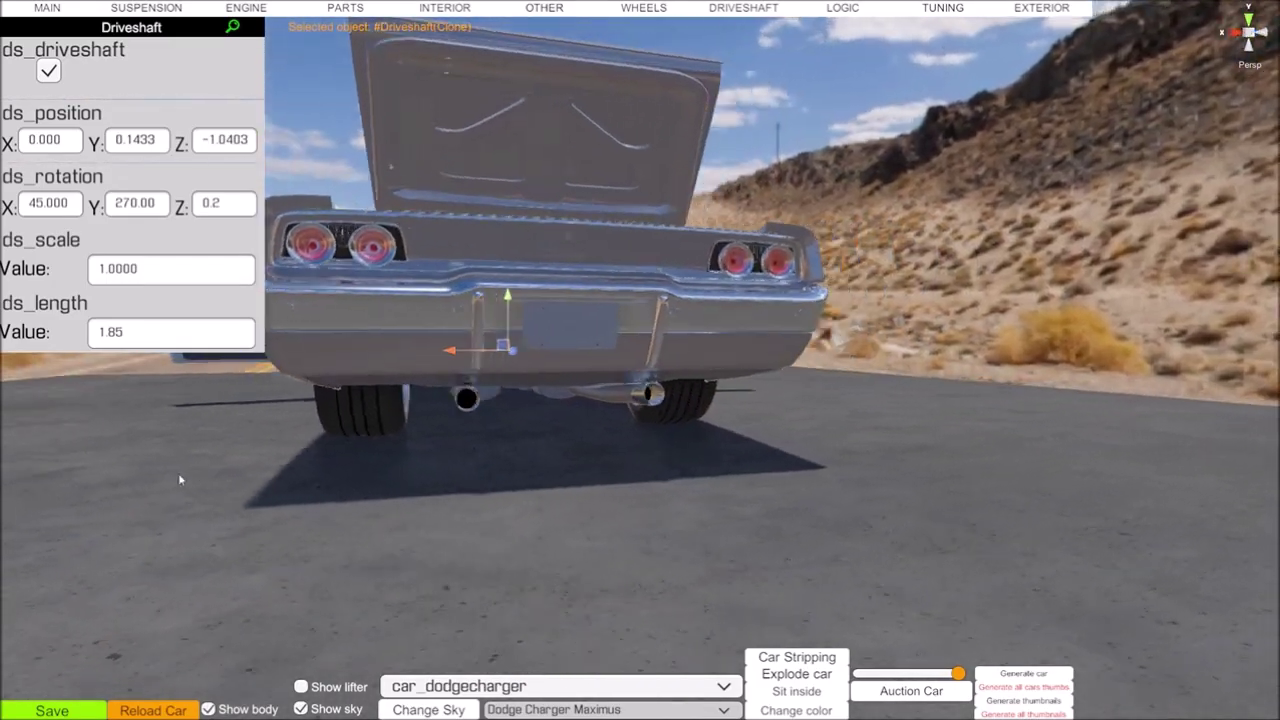
key("w")
right_click_drag(503, 286, 1012, 337)
key("s")
left_click(610, 436)
key("w")
key("a")
key("a")
key("s")
key("w")
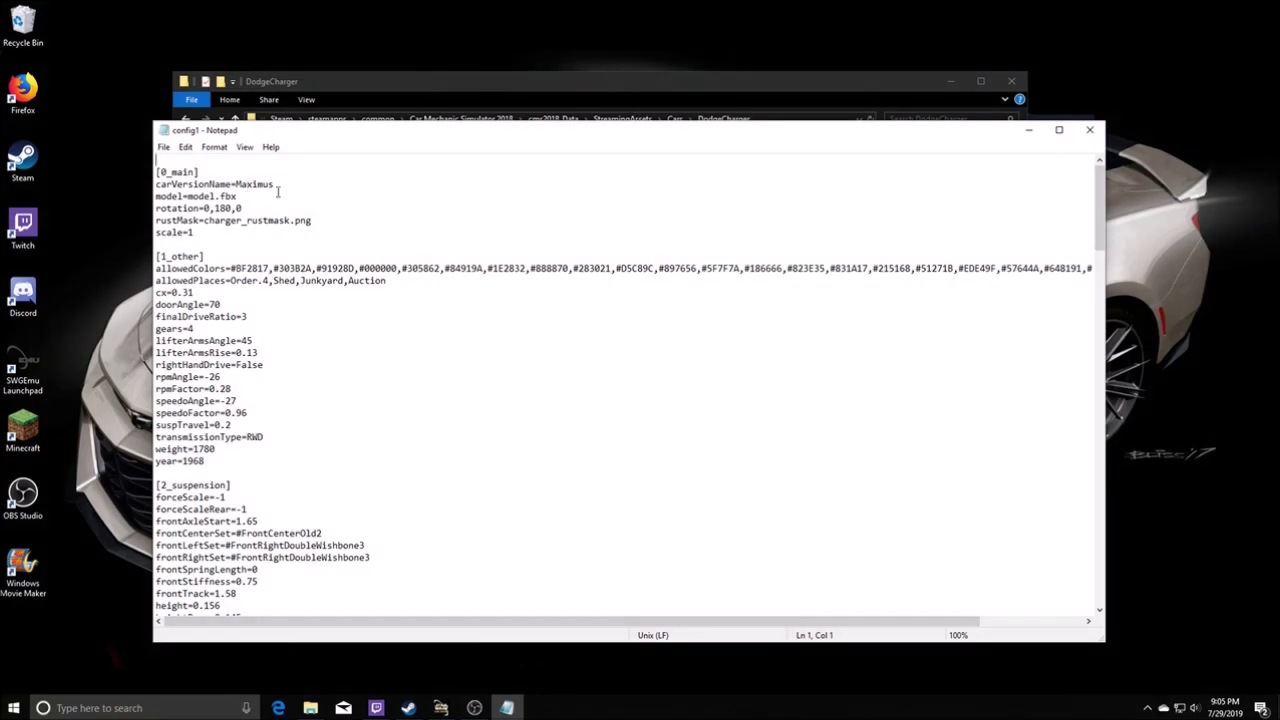
In Notepad, append ",Salon" to the allowedPlaces line of config1, save the file and close it
left_click(392, 281)
right_click(392, 282)
left_click(429, 342)
left_click(164, 147)
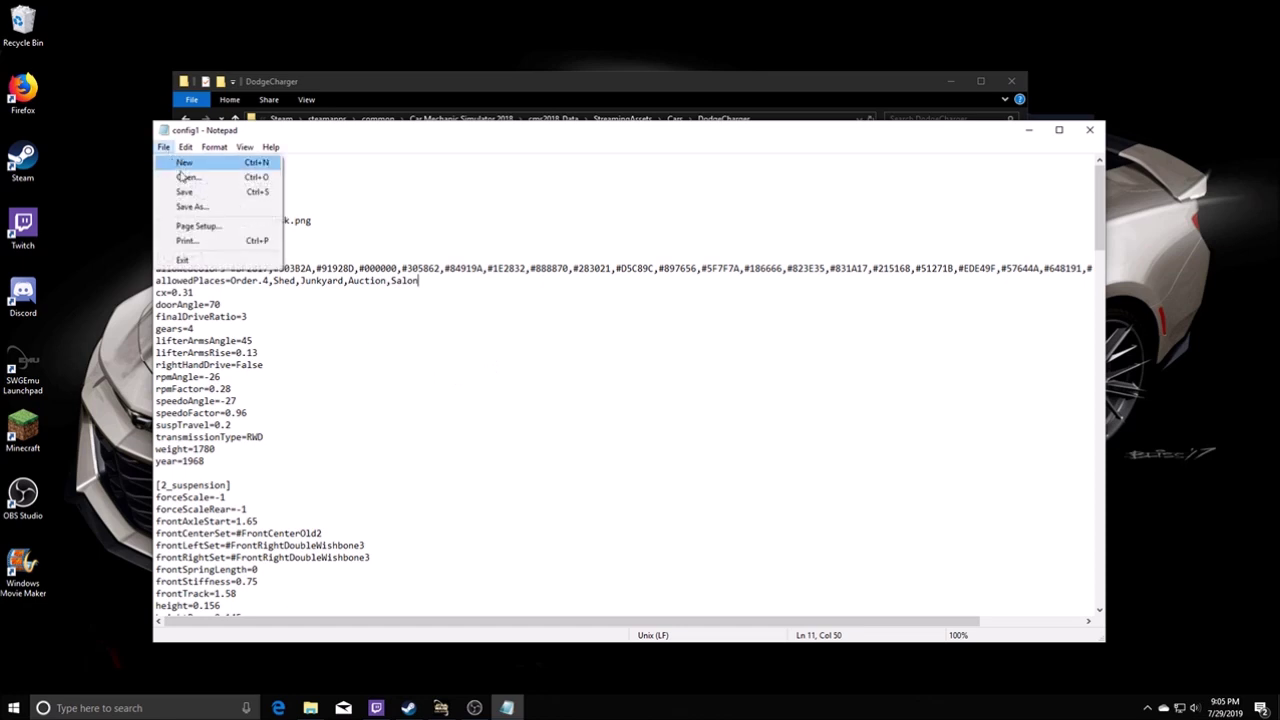
left_click(184, 191)
left_click(1090, 130)
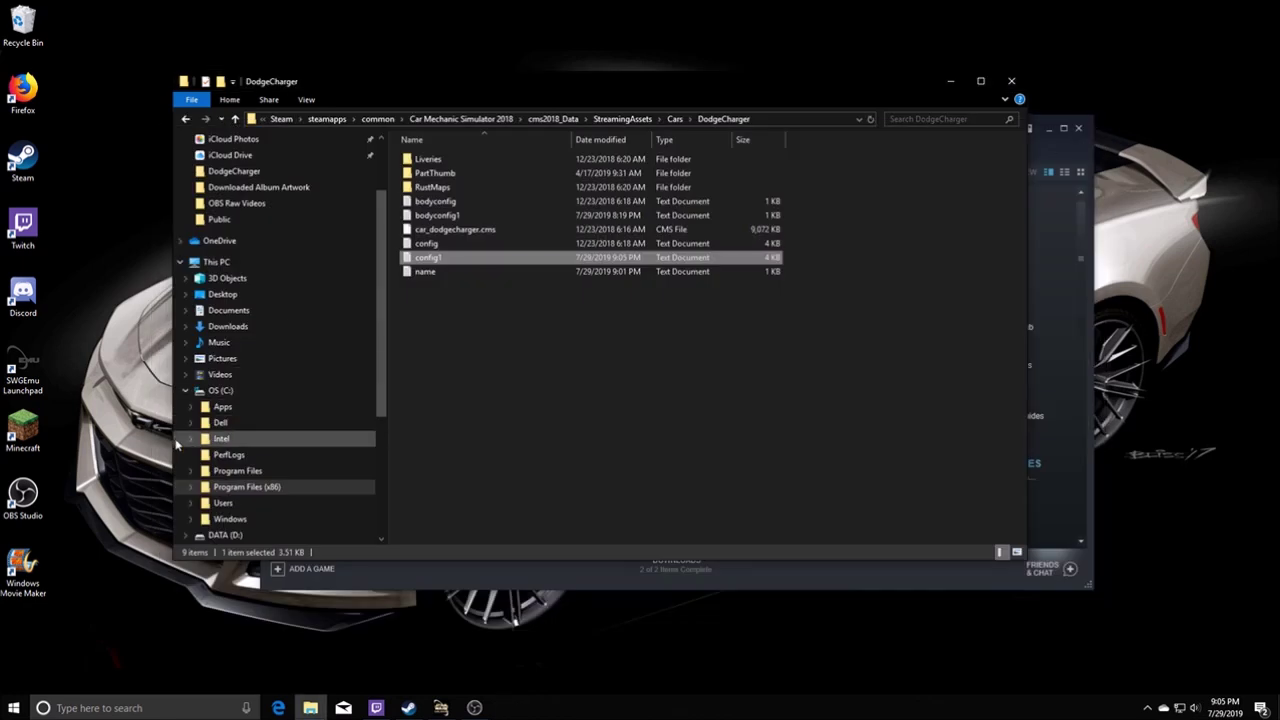
Close the DodgeCharger folder and launch Car Mechanic Simulator 2018 from Steam in normal play mode
left_click(1013, 82)
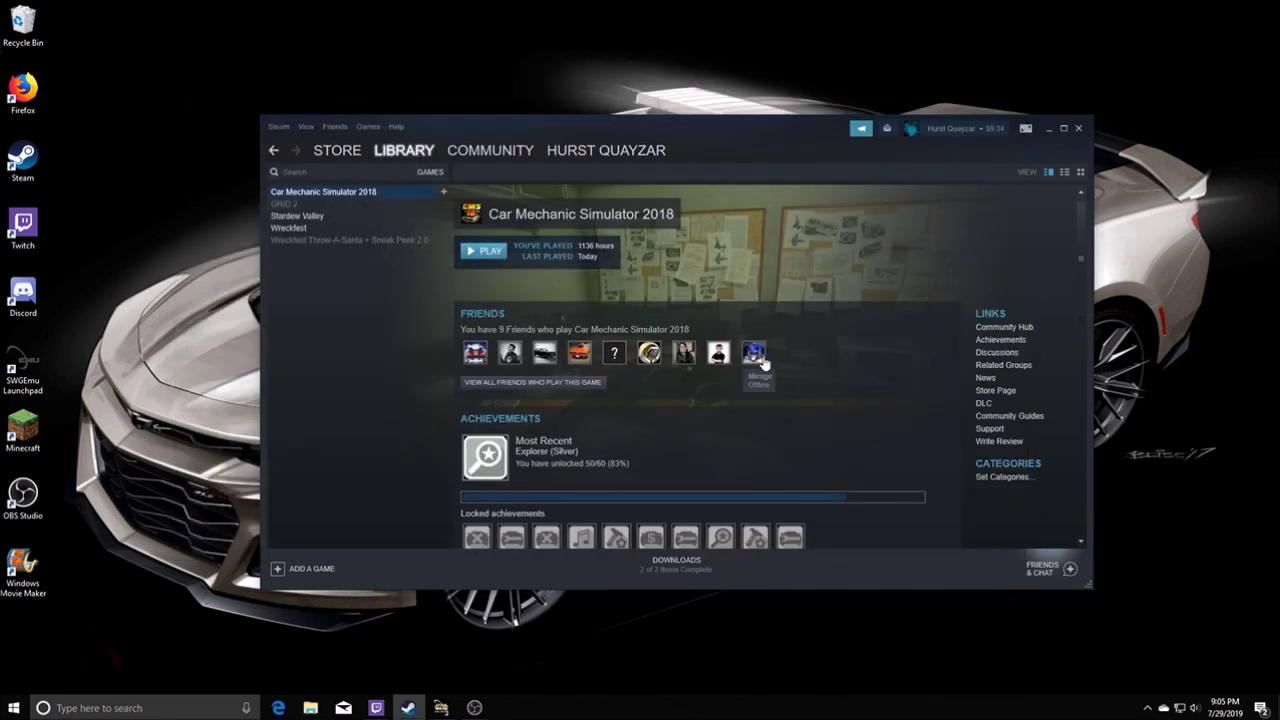
left_click(485, 251)
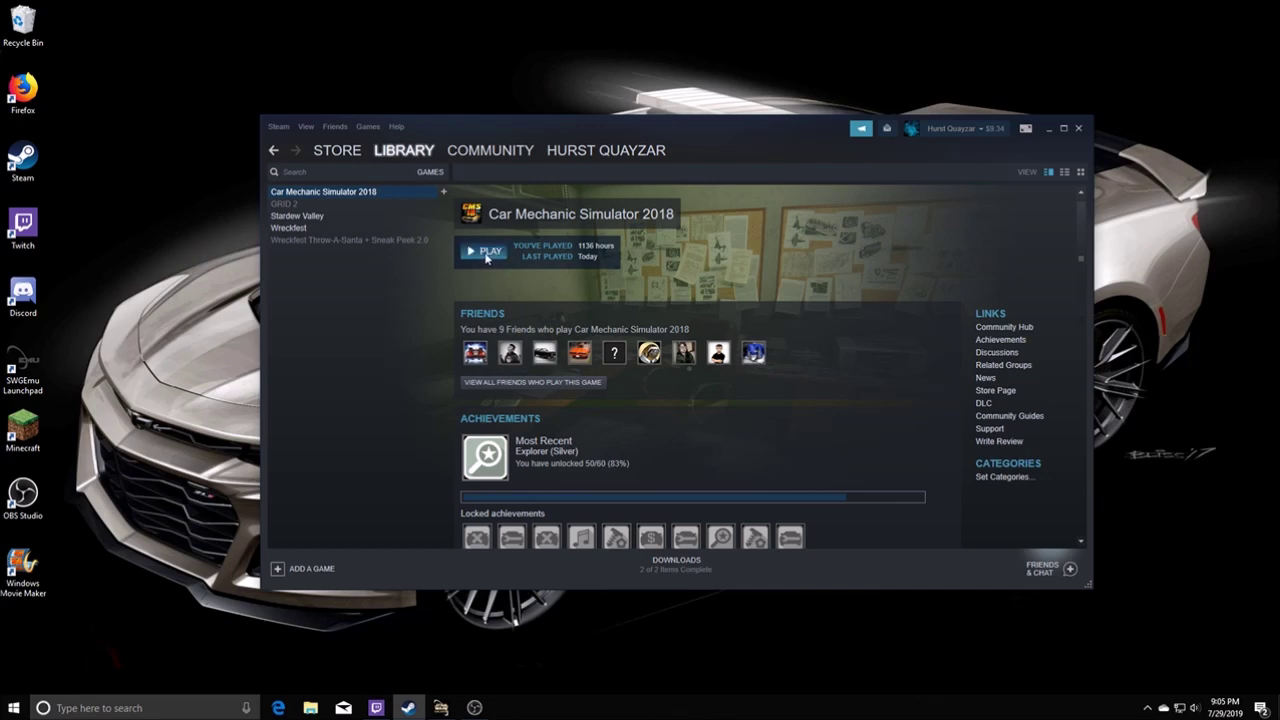
left_click(536, 318)
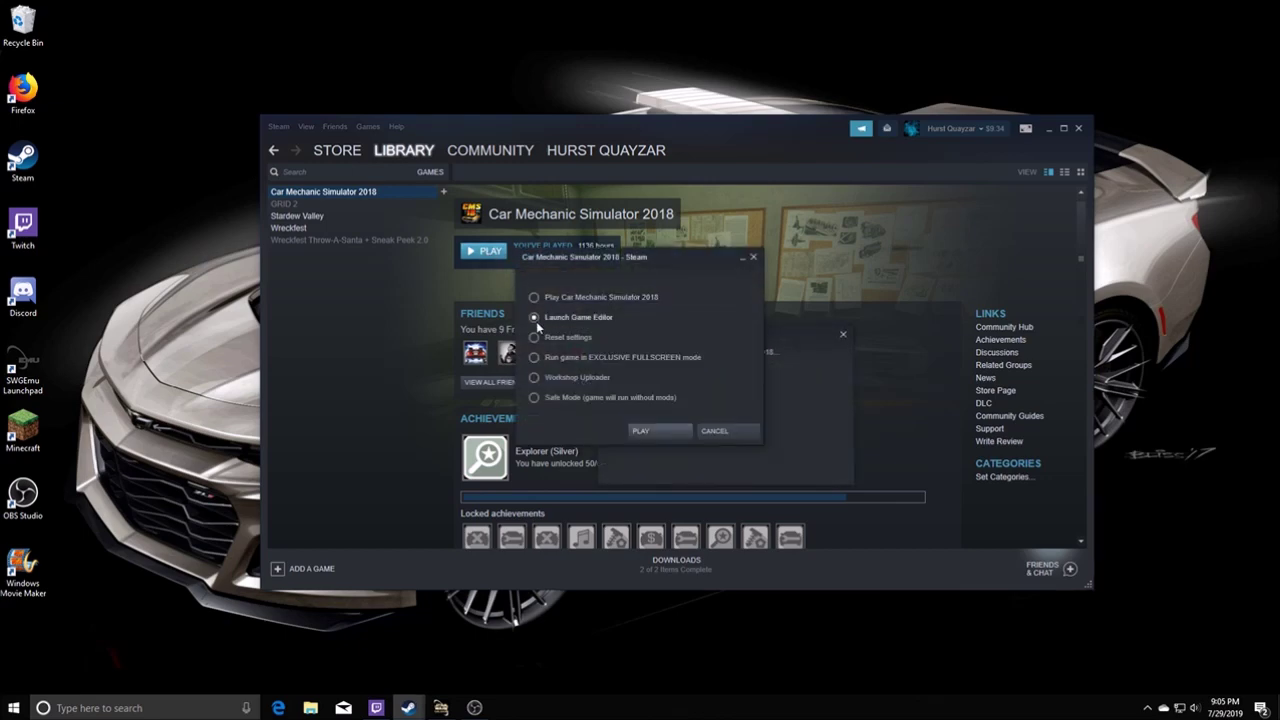
left_click(537, 297)
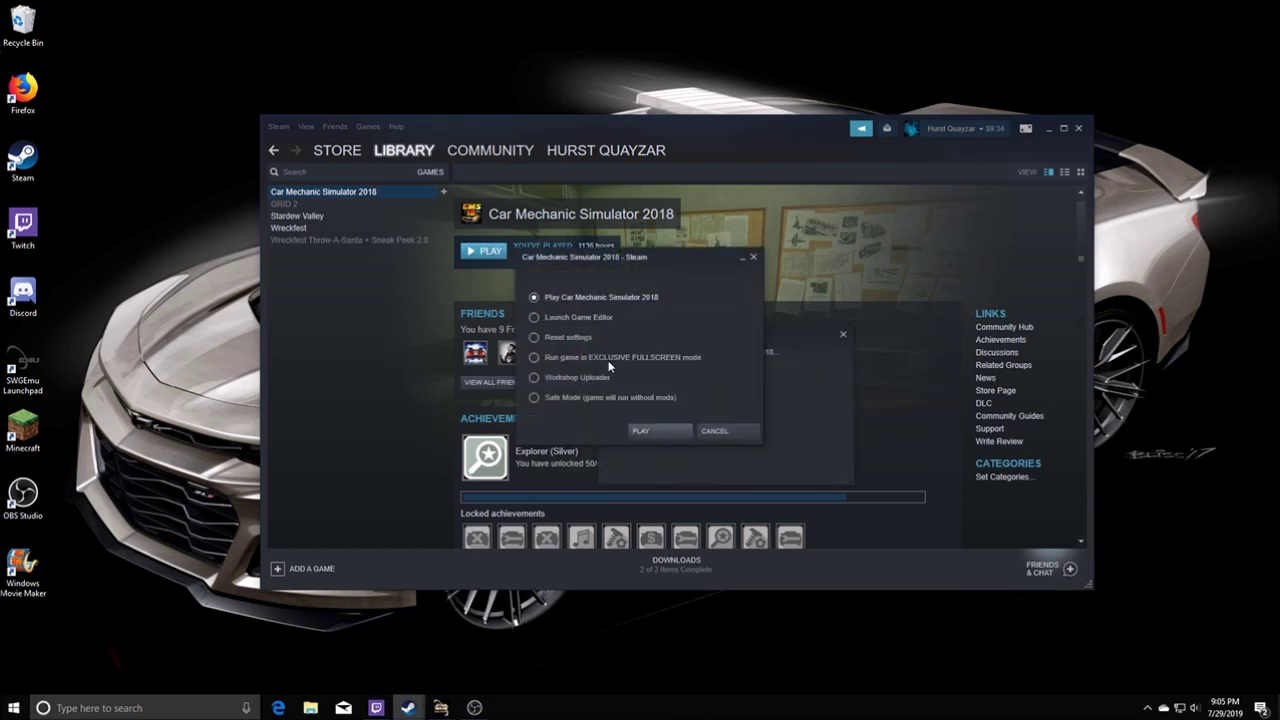
left_click(653, 430)
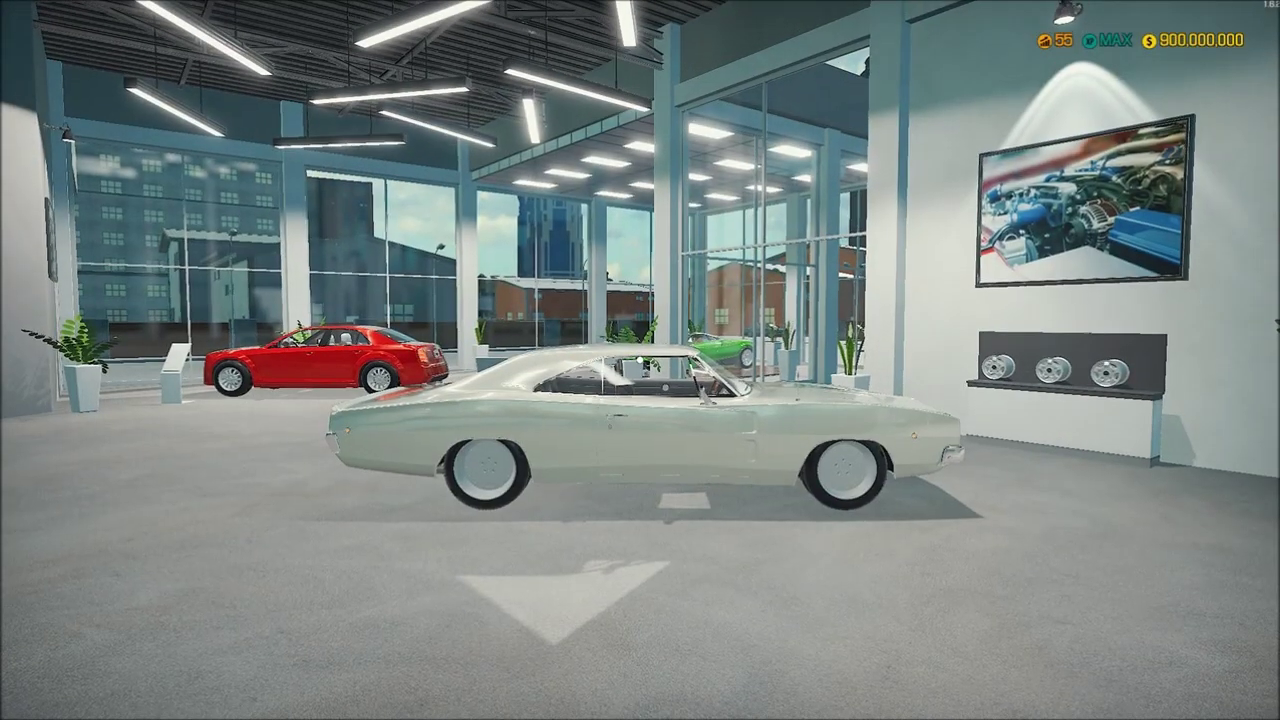
Walk around the white Charger in the salon, opening and closing its trunk to inspect it
key("w")
key("a")
key("w")
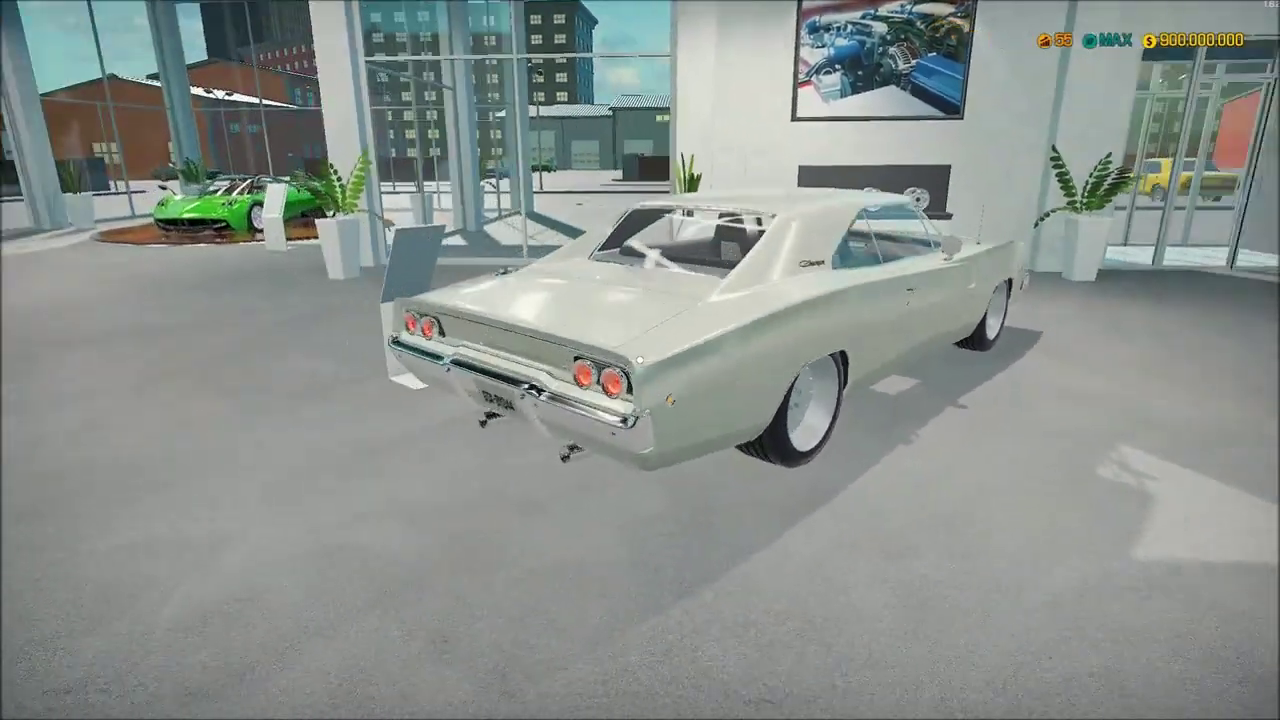
left_click(640, 360)
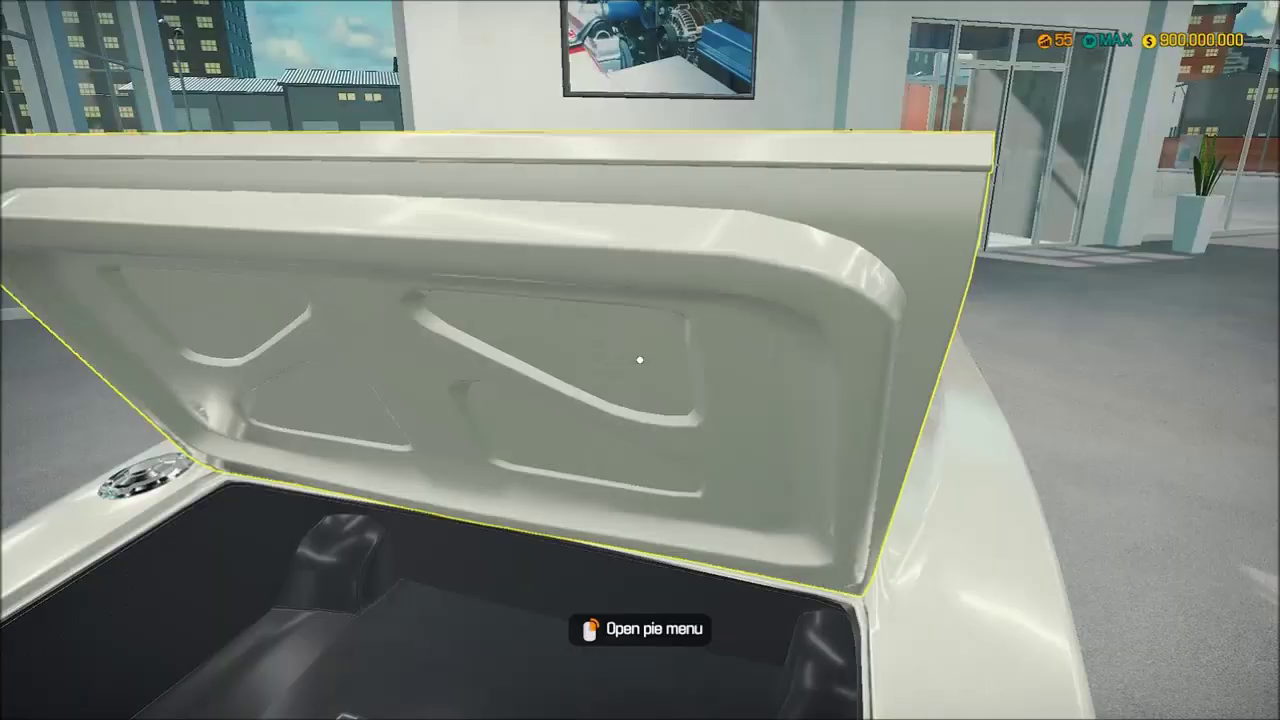
left_click(640, 360)
key("s")
key("a")
key("a")
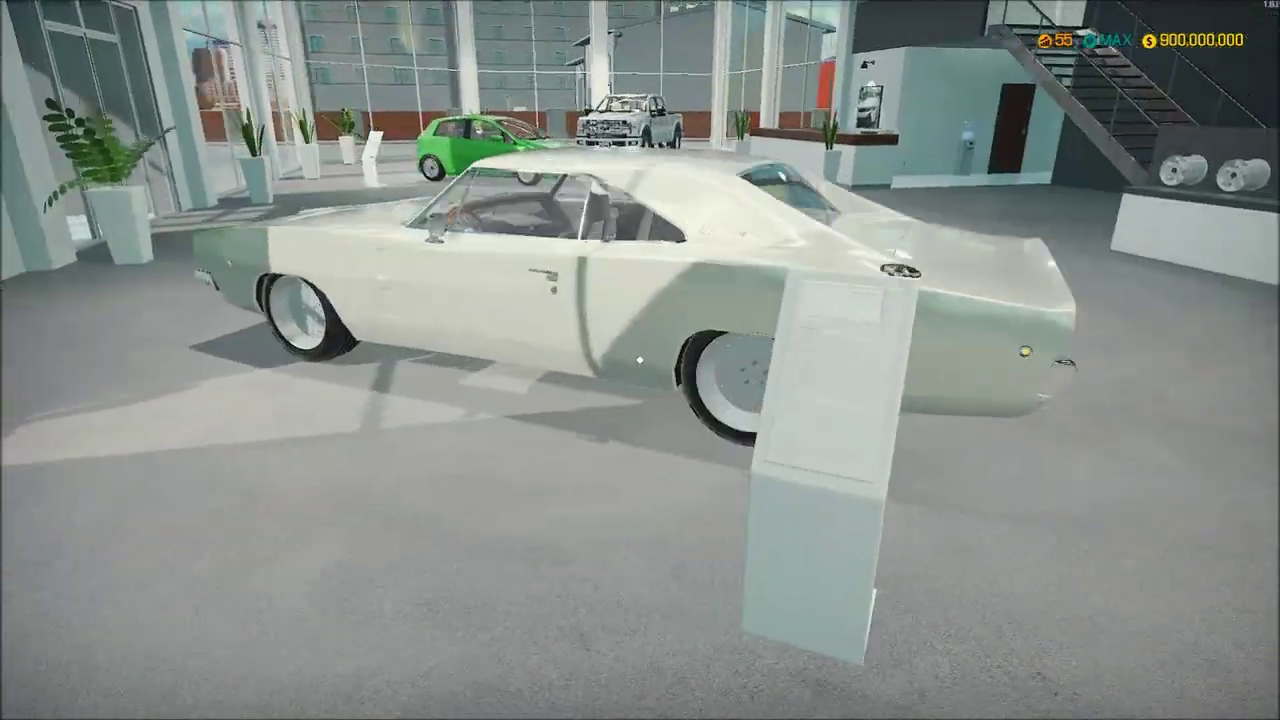
key("w")
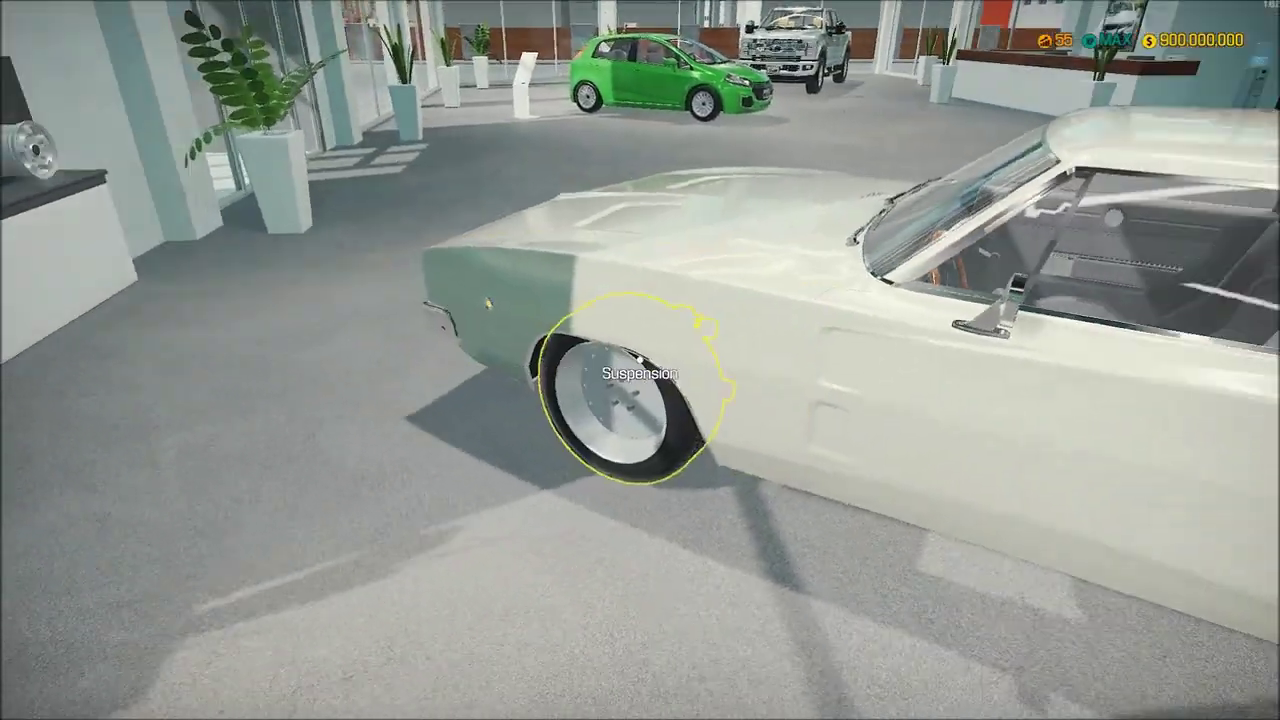
Buy the Dodge Charger Maximus from its car information screen and place it in the garage
right_click(640, 360)
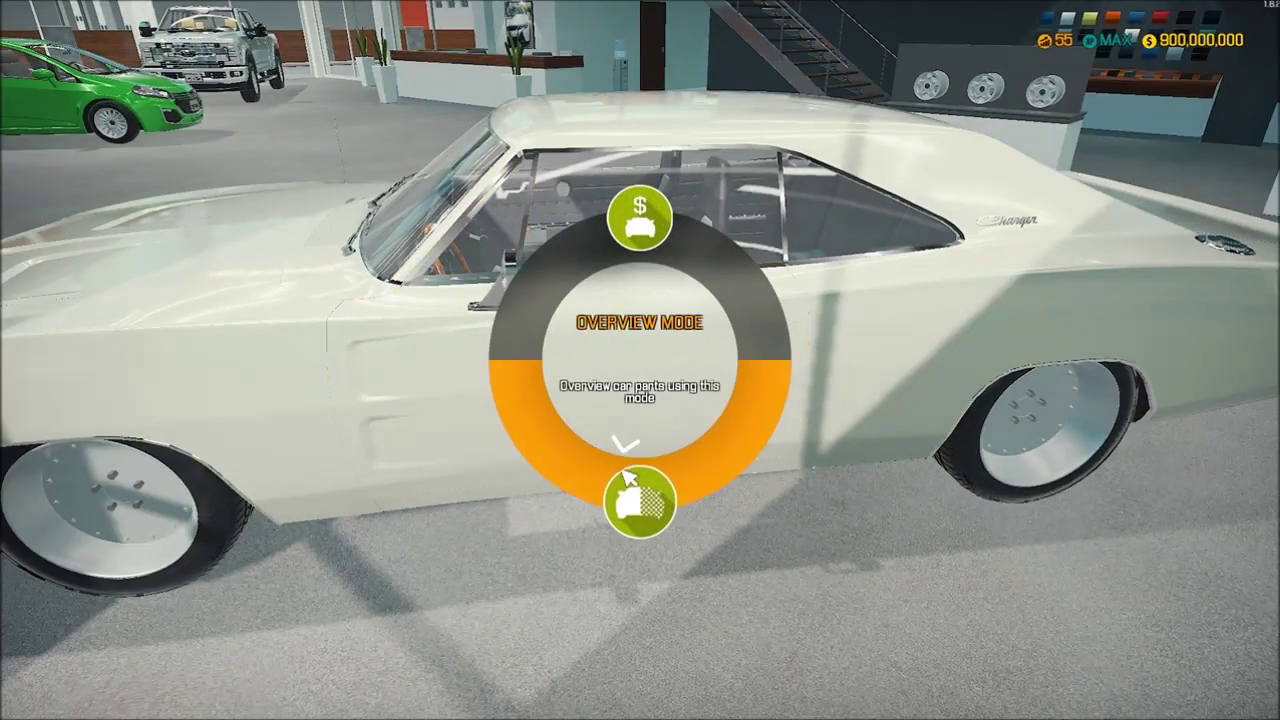
left_click(660, 240)
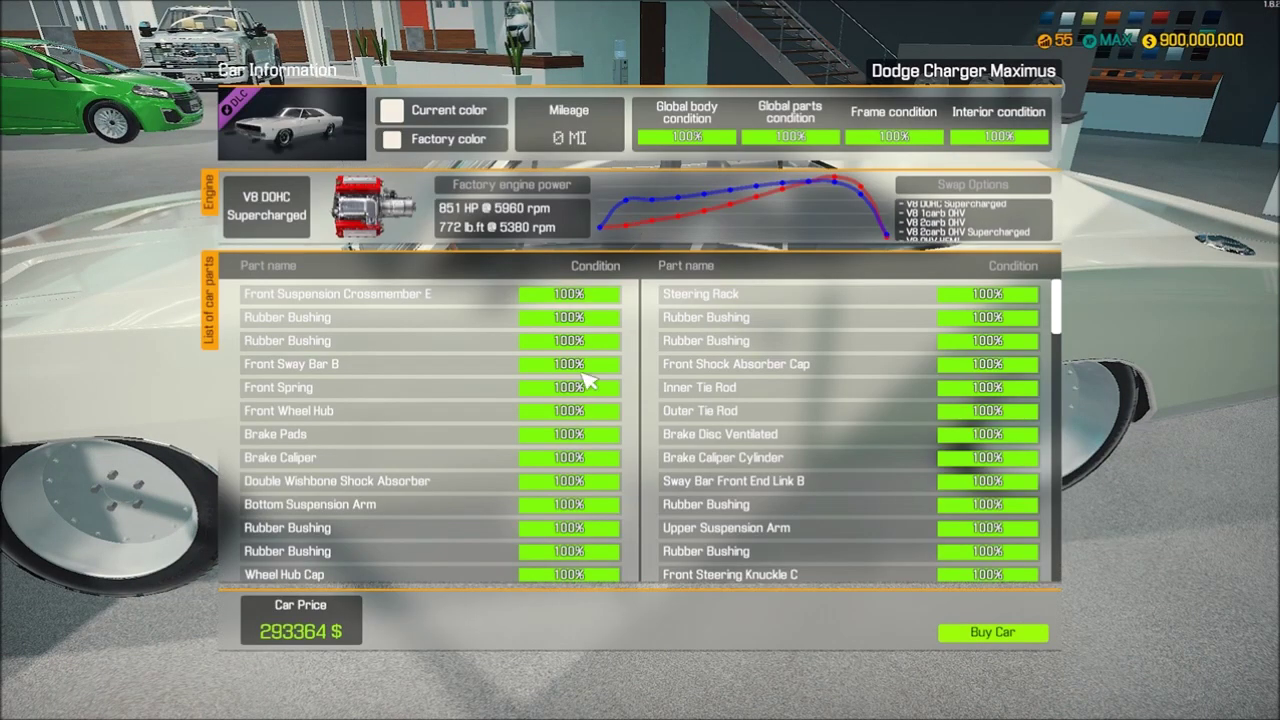
left_click(992, 634)
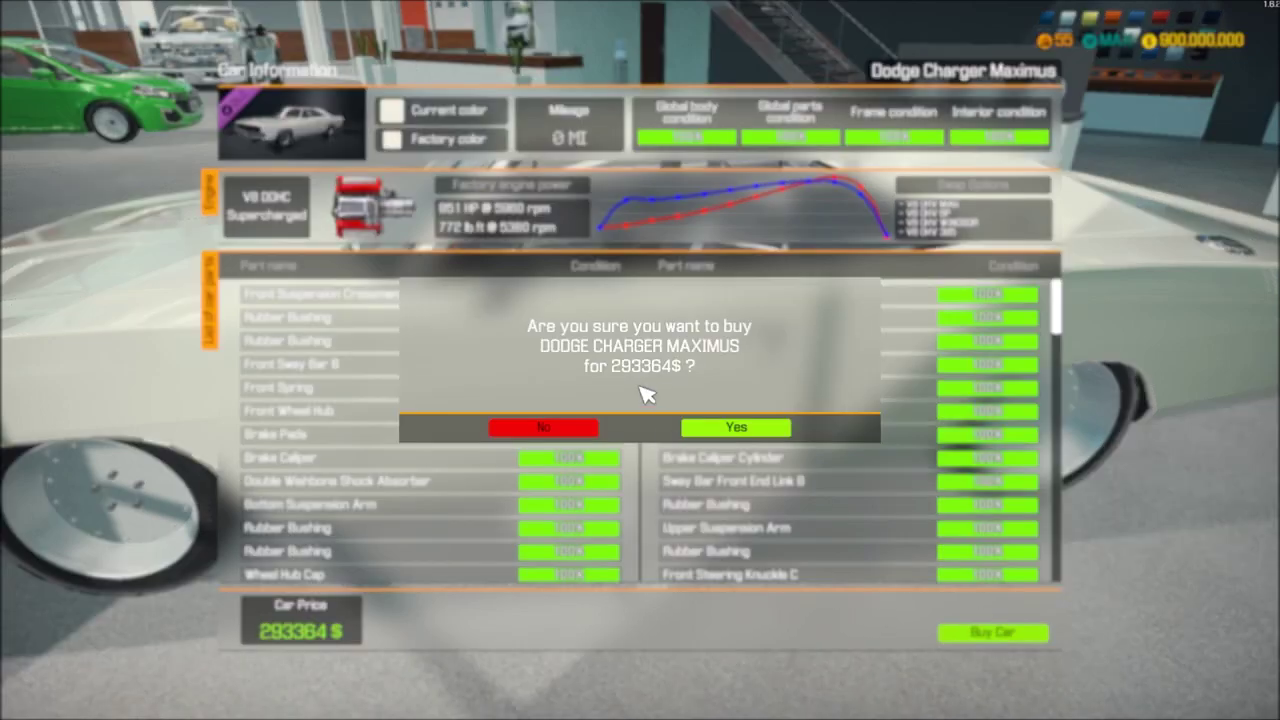
left_click(740, 428)
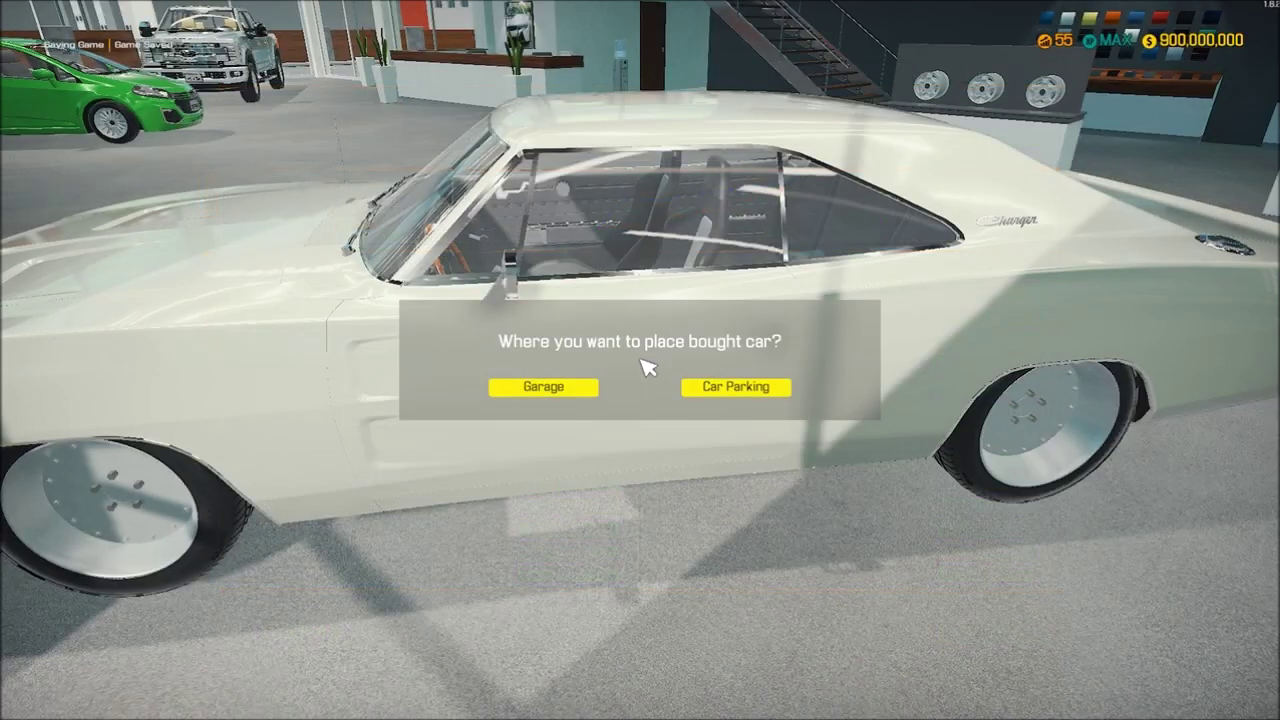
left_click(540, 390)
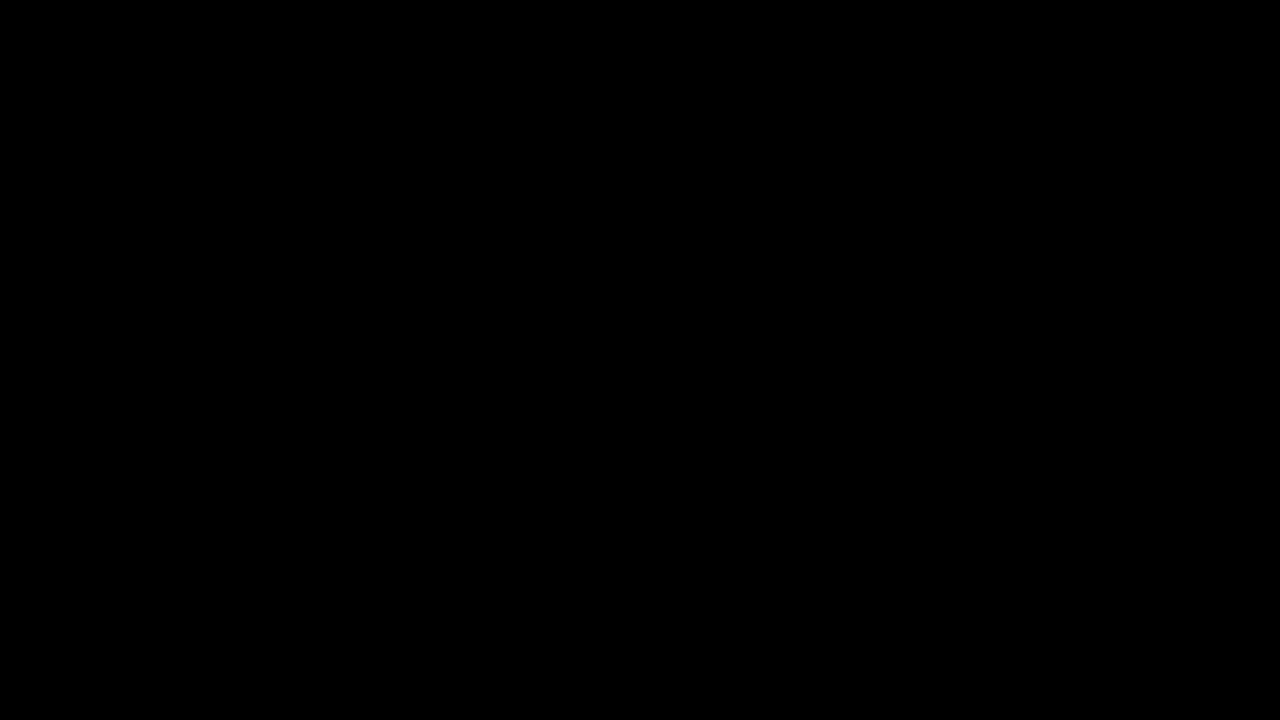
Leave the salon for the garage and approach the purchased Charger
key("Tab")
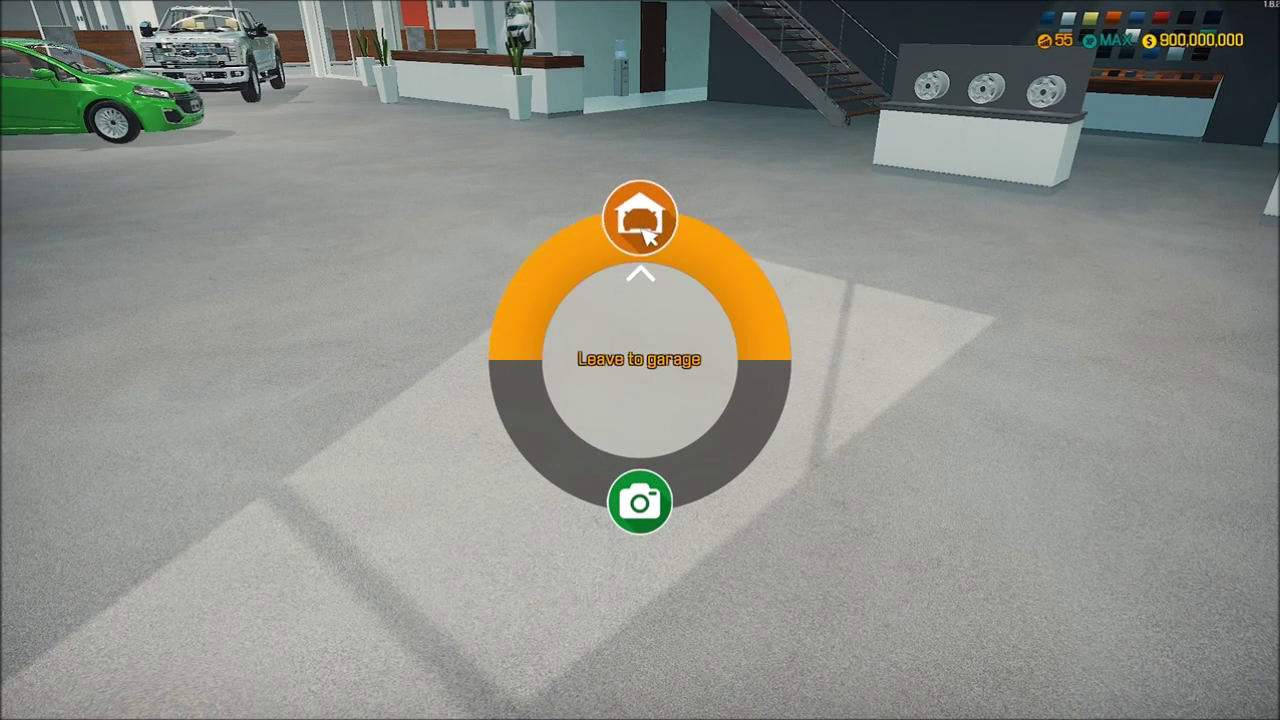
left_click(643, 240)
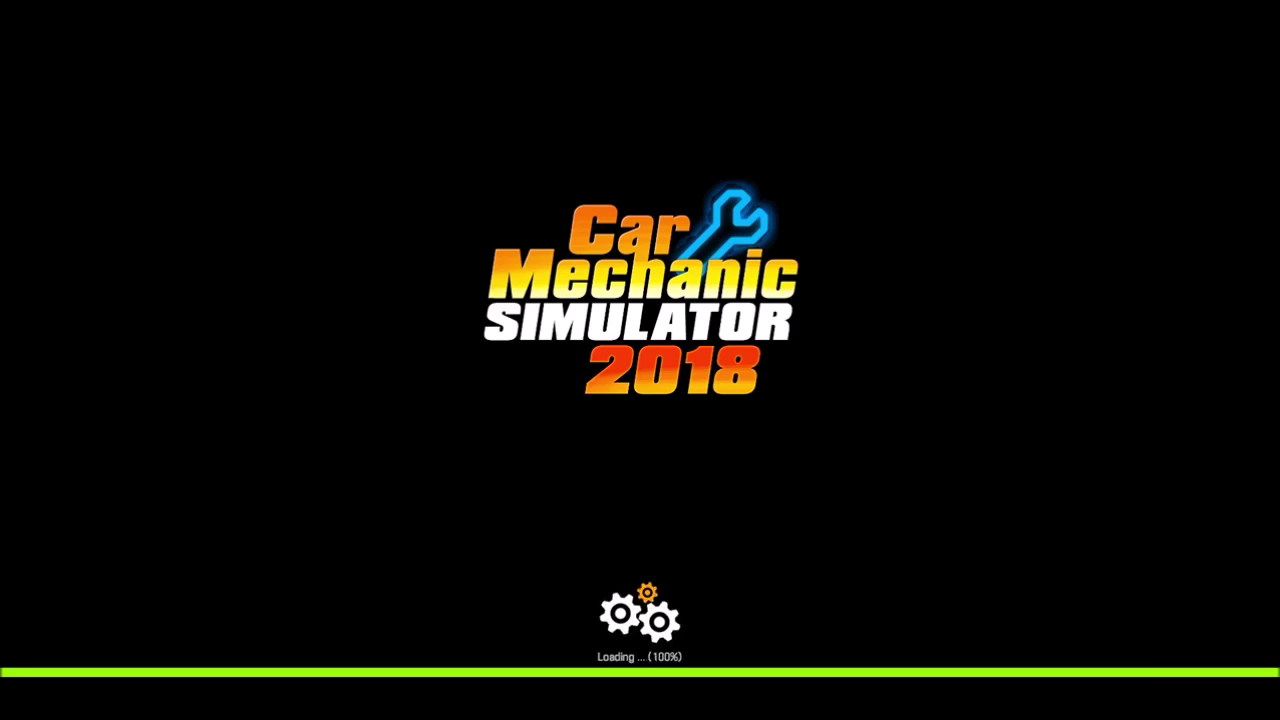
key("w")
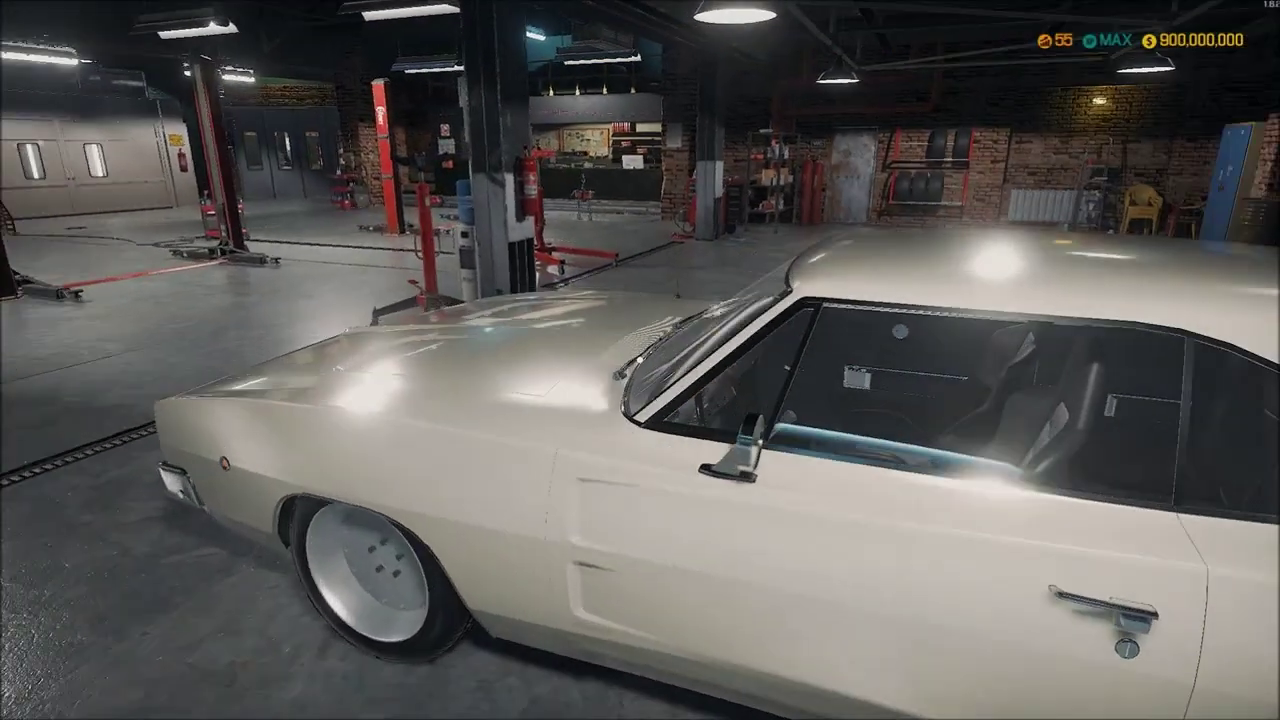
Move the Charger from the garage to the paintshop and walk into the paint booth
key("s")
right_click(640, 360)
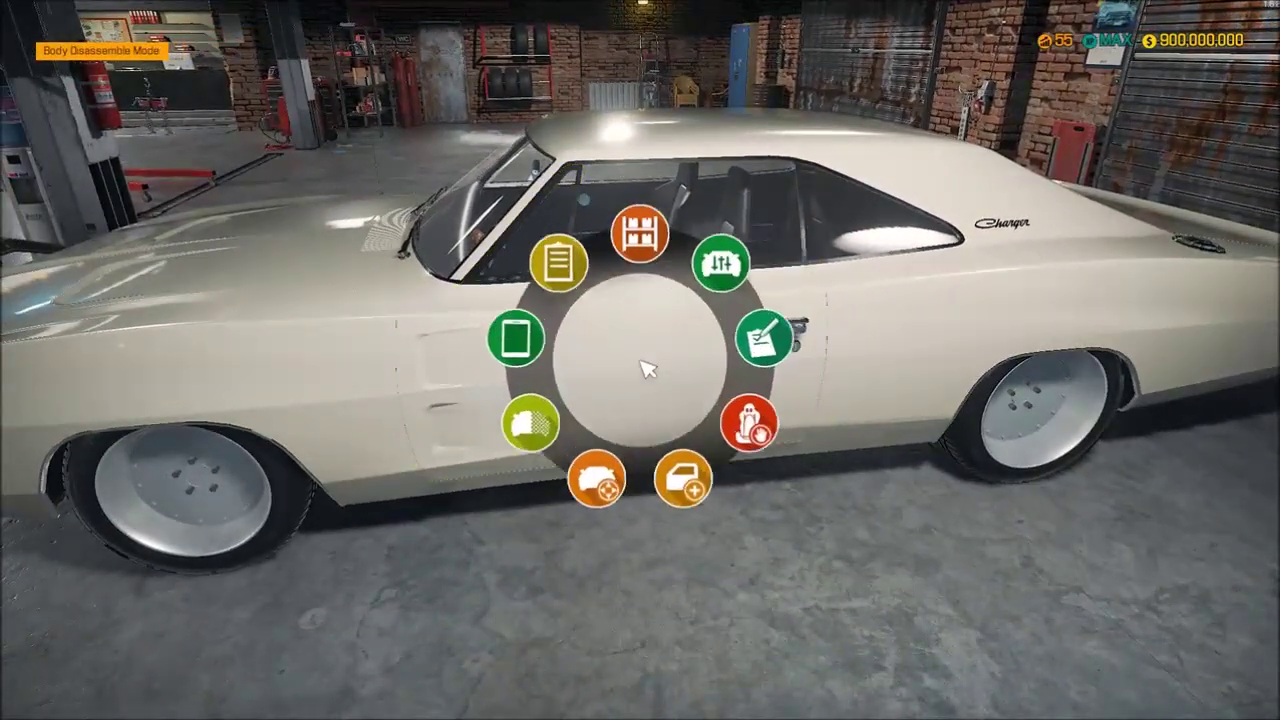
left_click(603, 511)
left_click(759, 409)
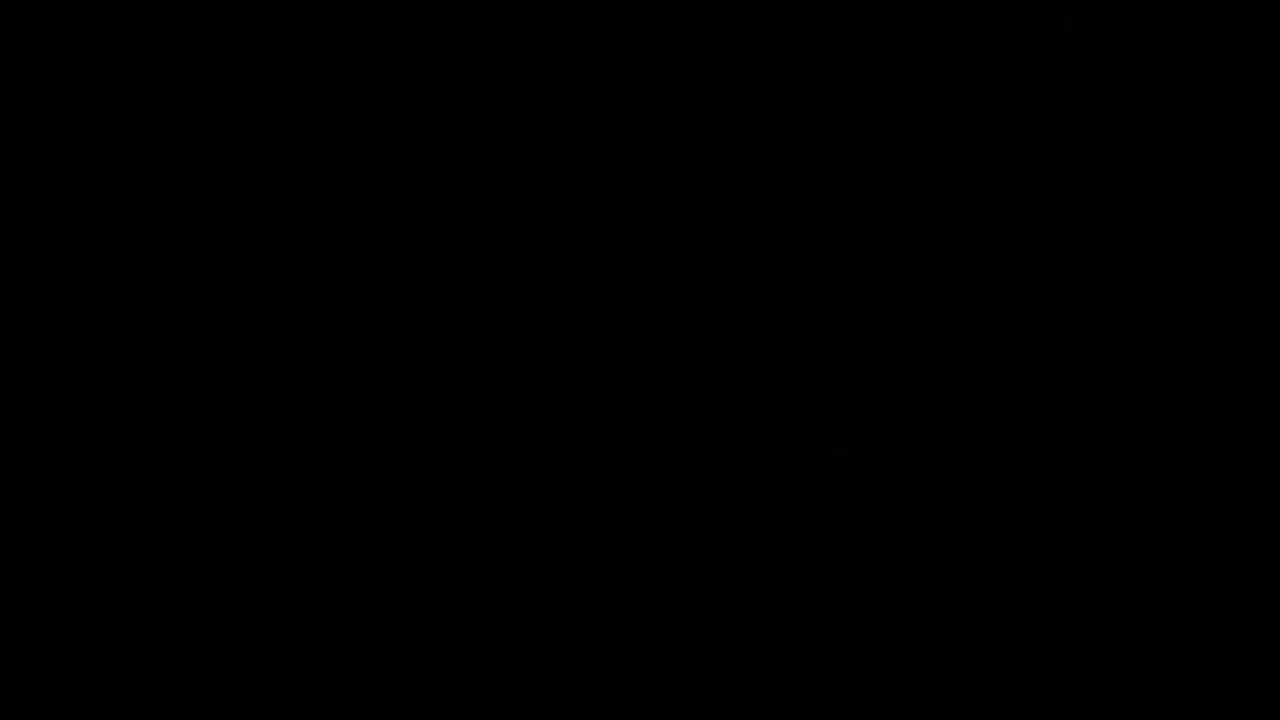
key("w")
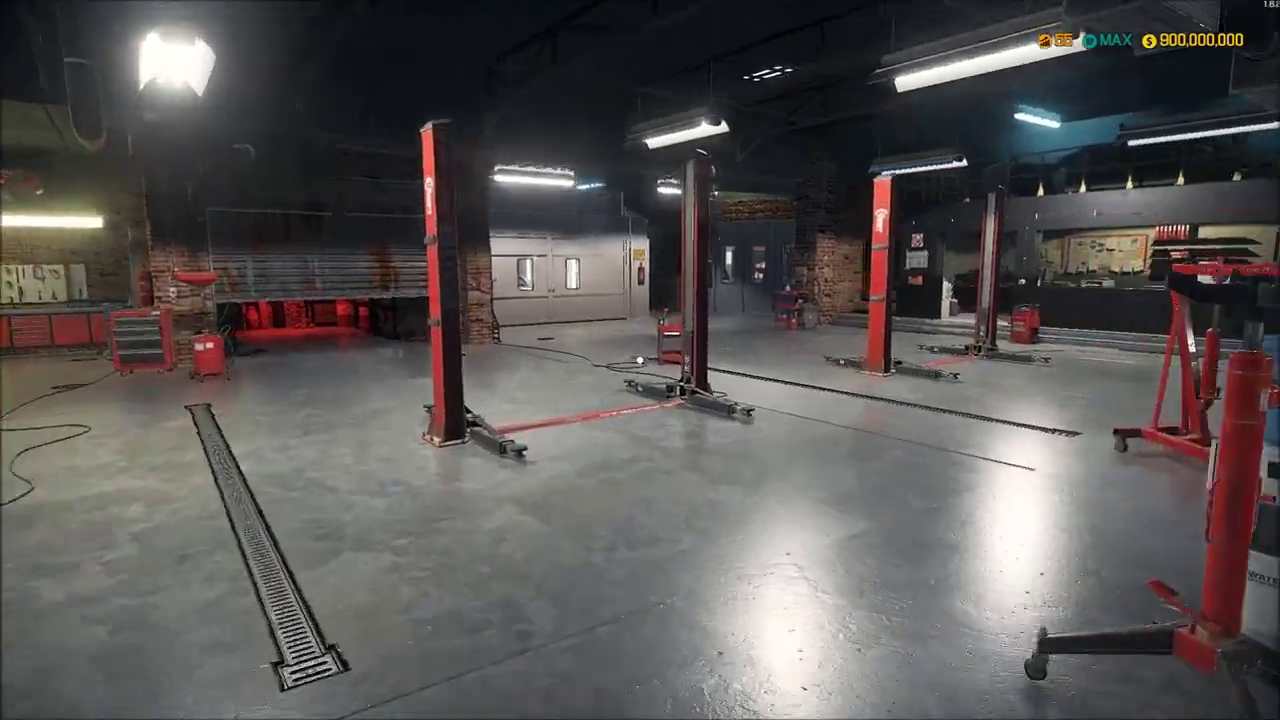
key("w")
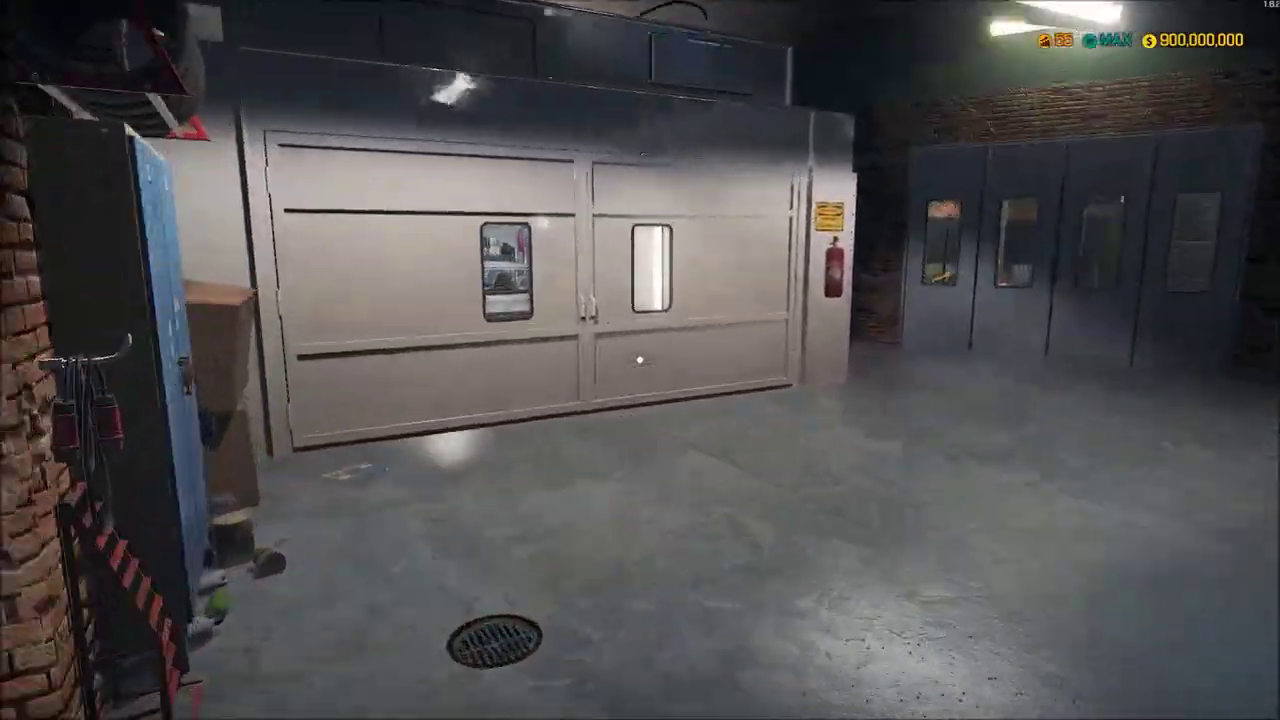
key("w")
left_click(640, 360)
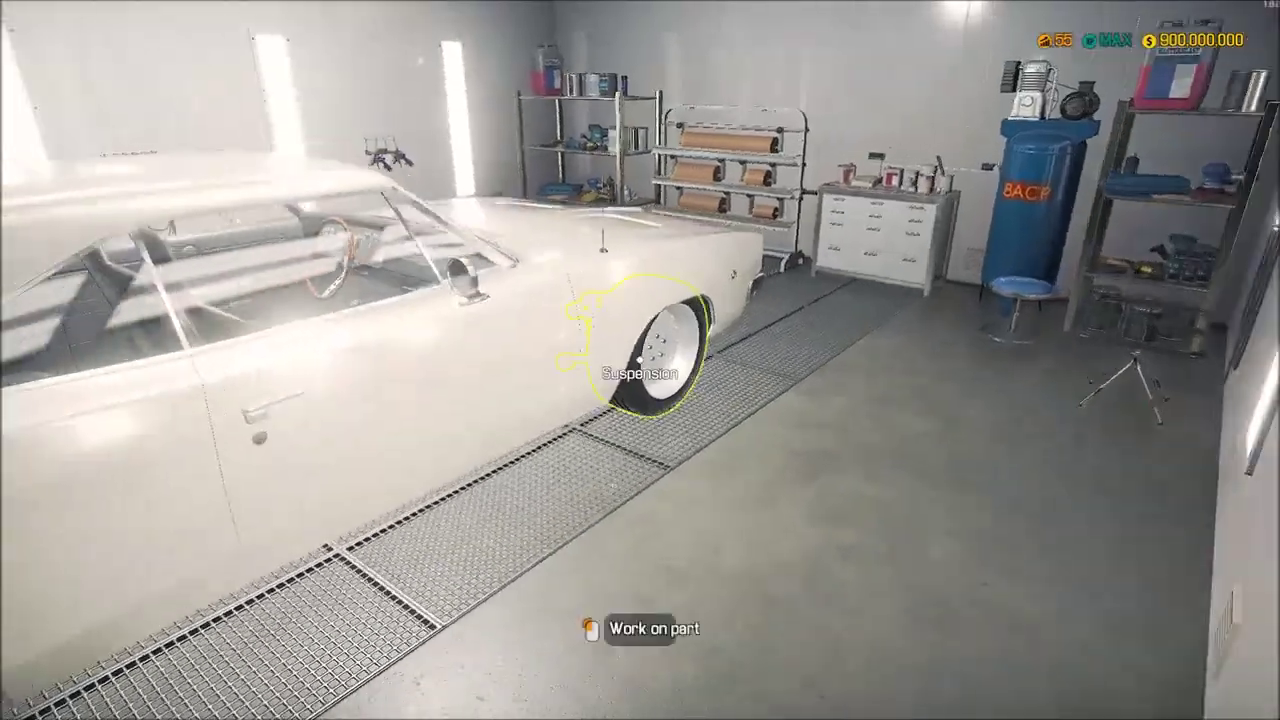
Paint the whole Charger in metallic grey with hue 0, saturation 0 and brightness 59
key("w")
left_click(640, 360)
left_click(636, 216)
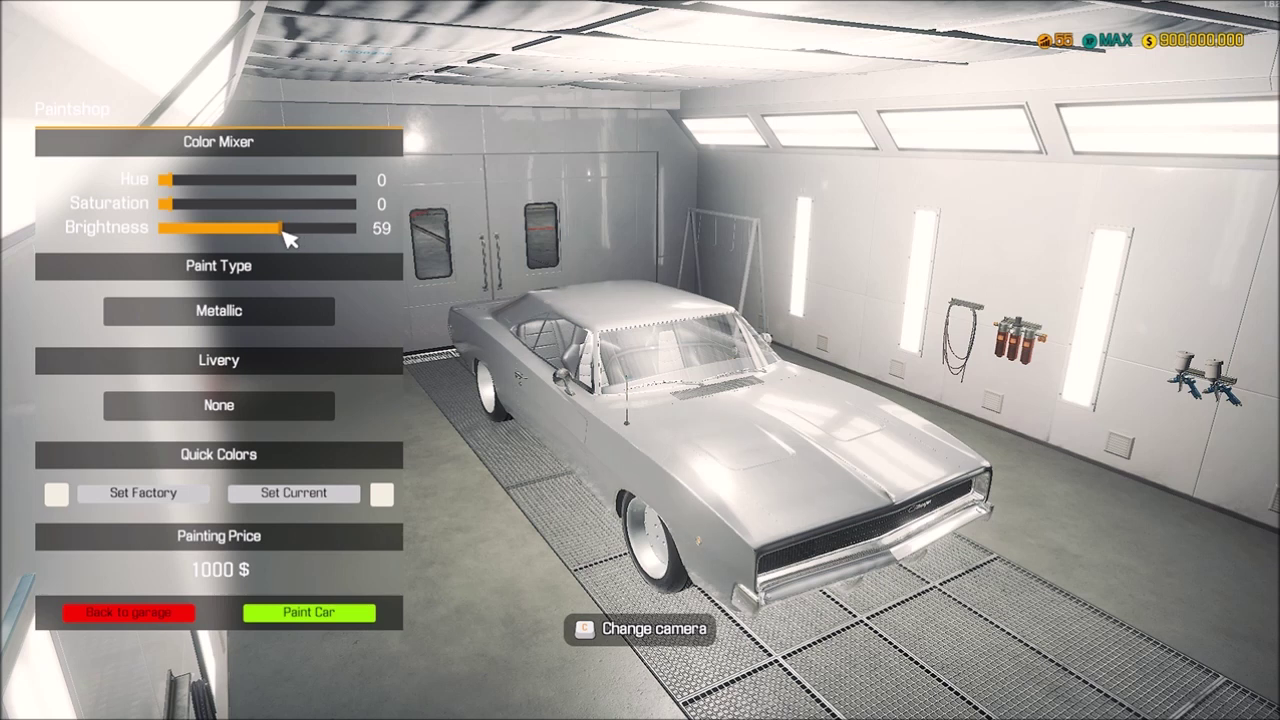
left_click(304, 614)
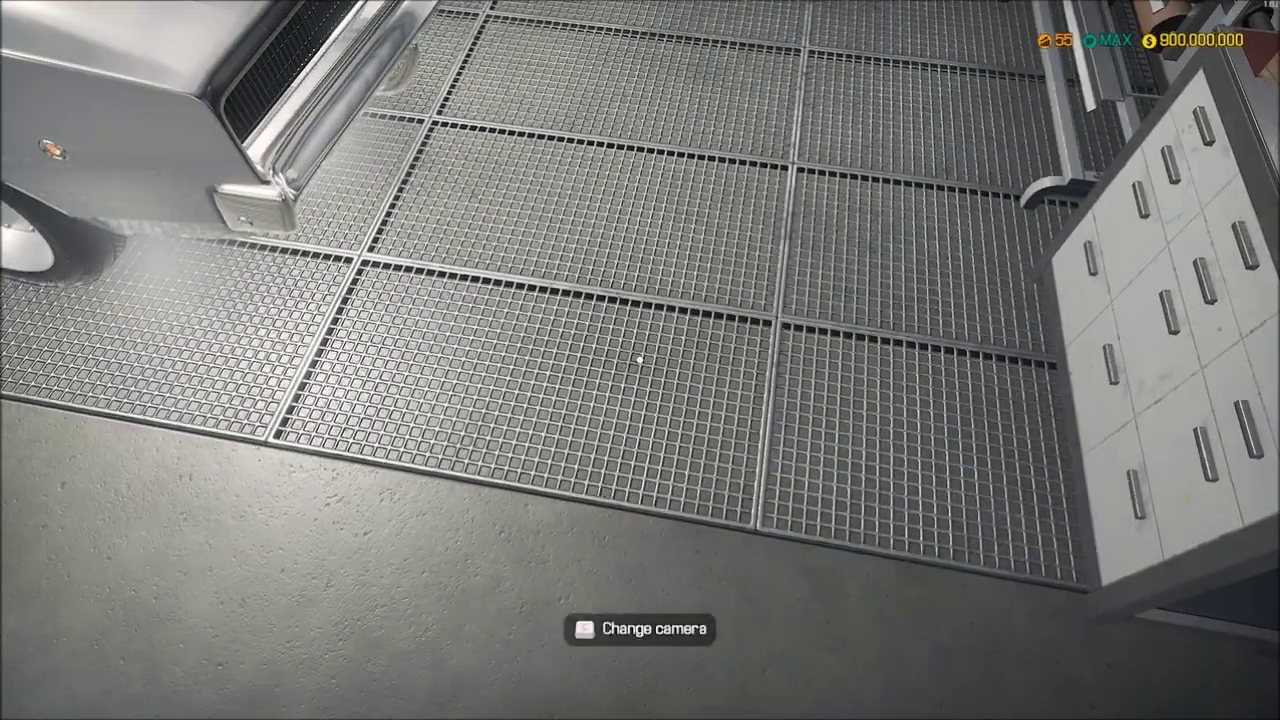
Move the painted Charger to Garage entrance B and leave the paint booth through its door
key("Tab")
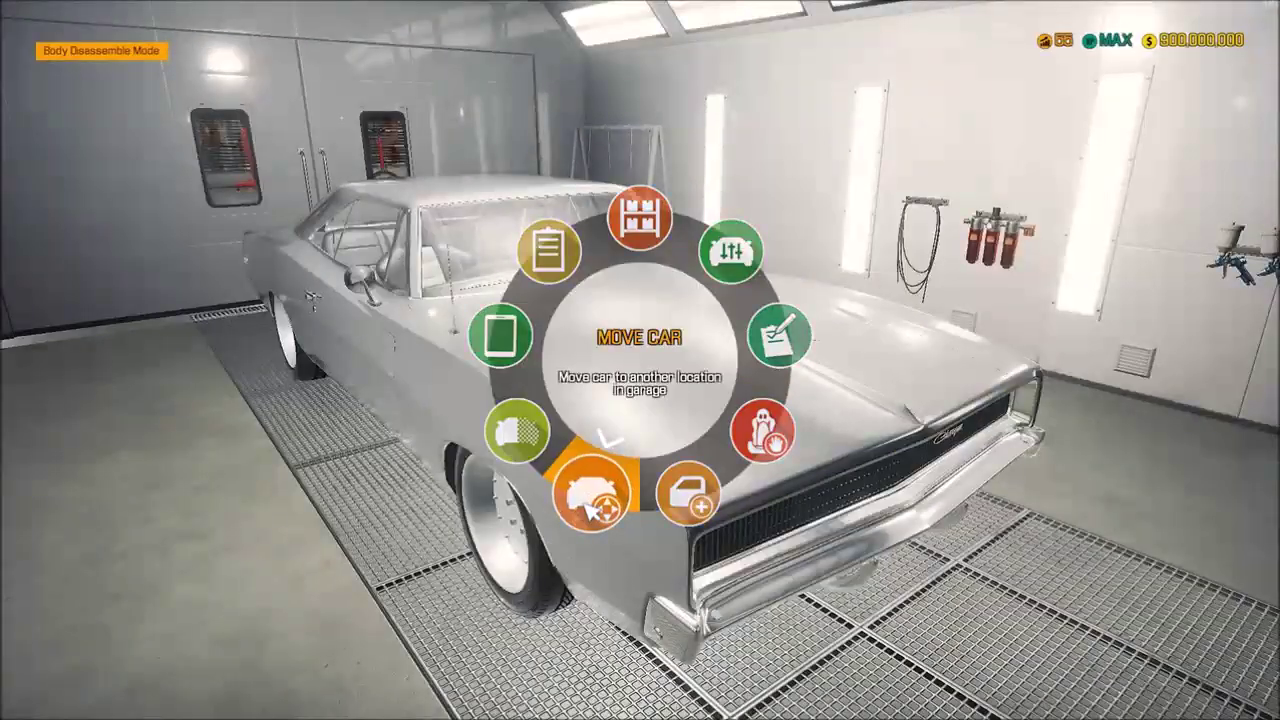
left_click(590, 508)
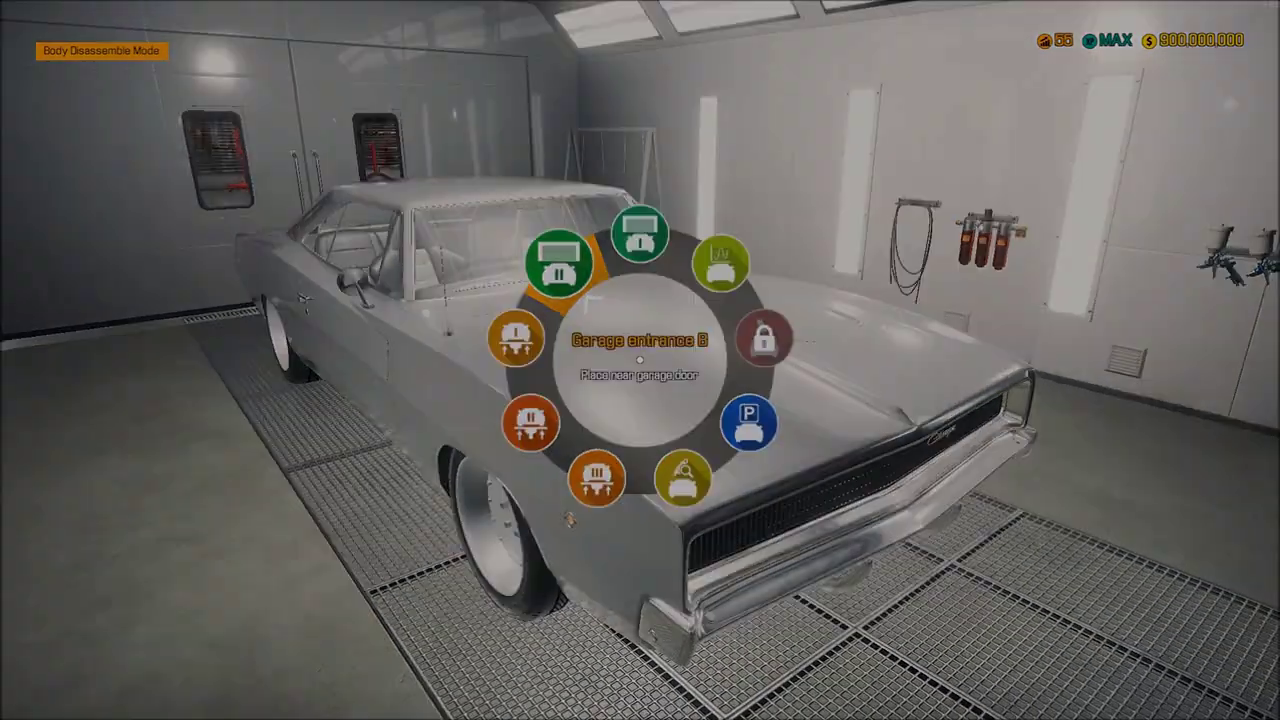
left_click(510, 218)
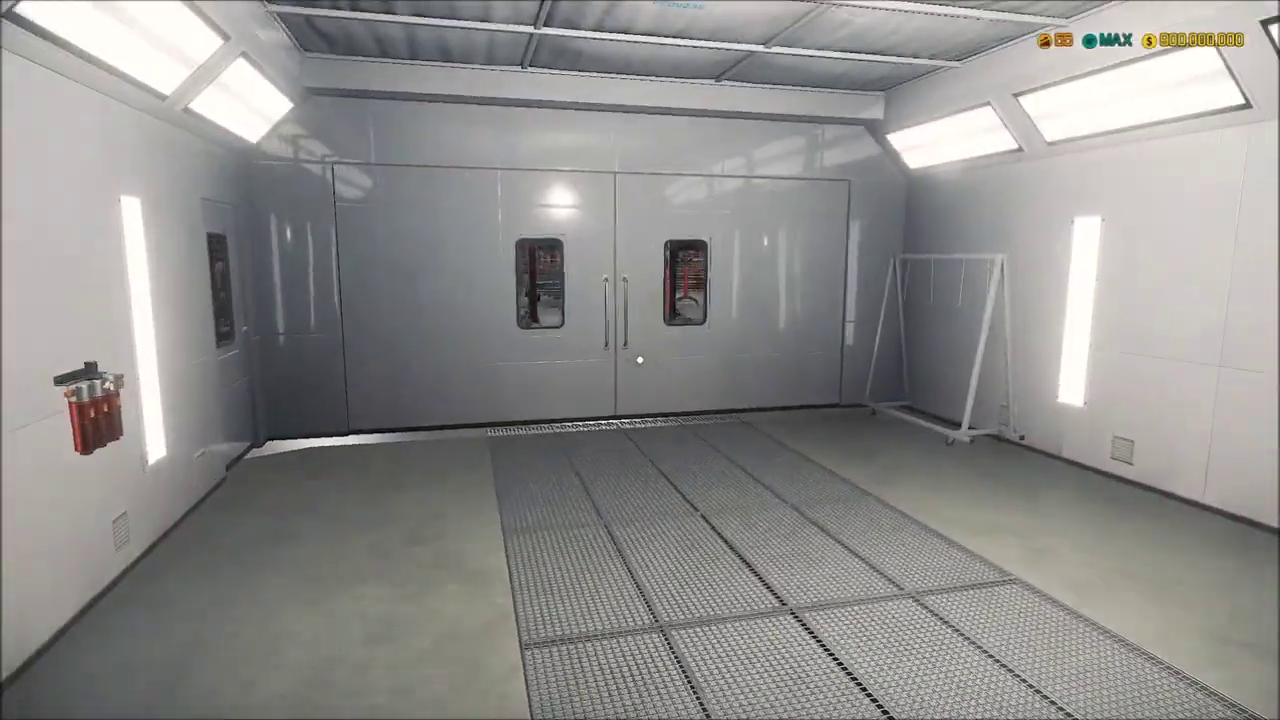
key("w")
left_click(640, 360)
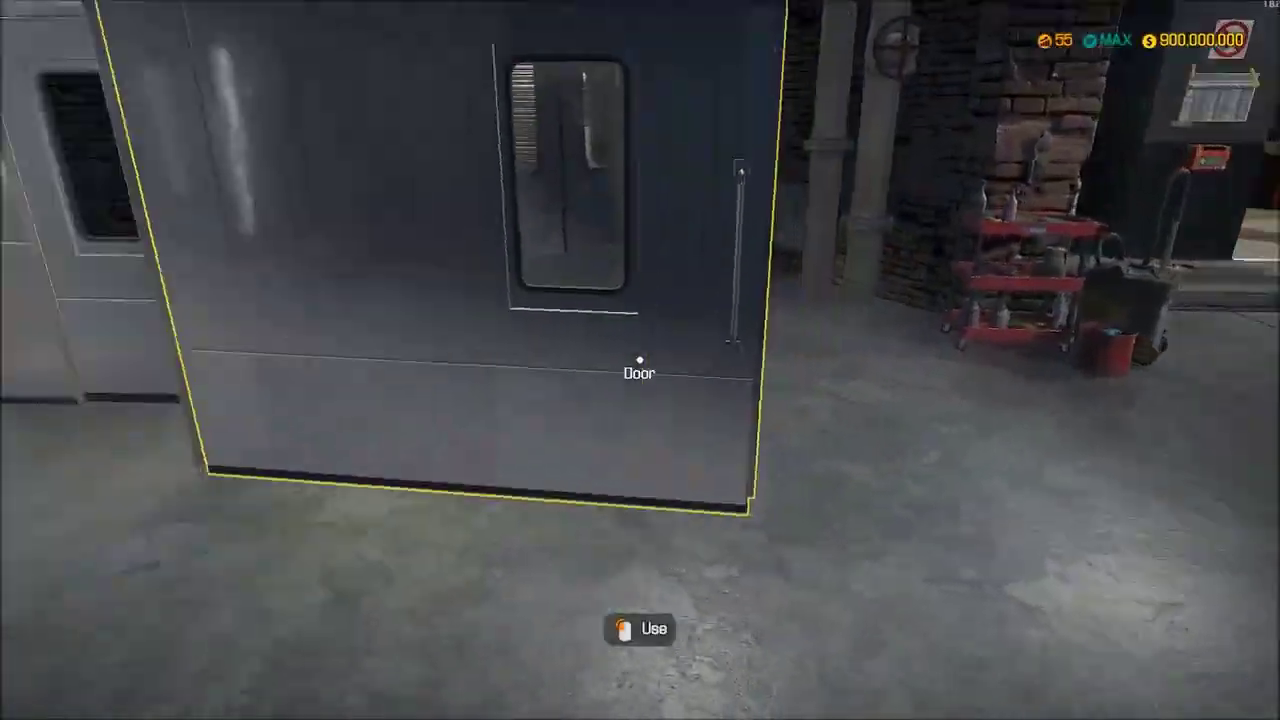
Walk over to the grey Charger at the garage door and circle it to inspect the new paint from all sides
key("w")
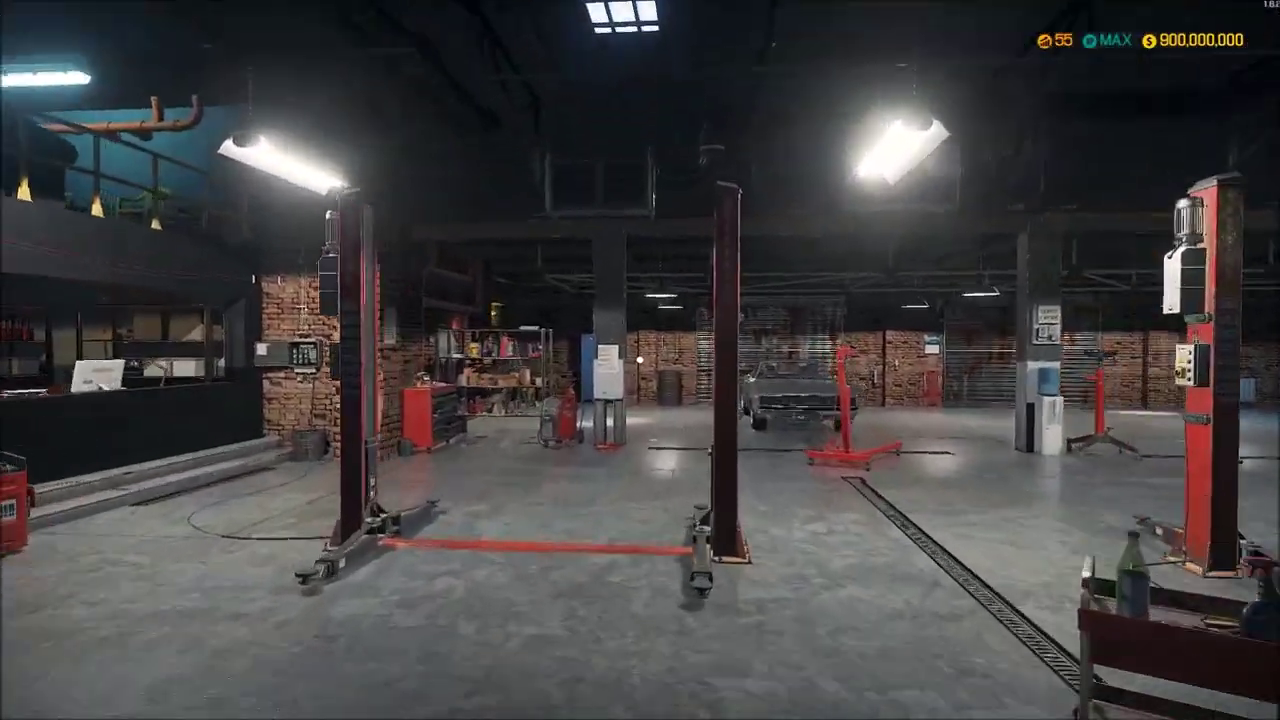
key("w")
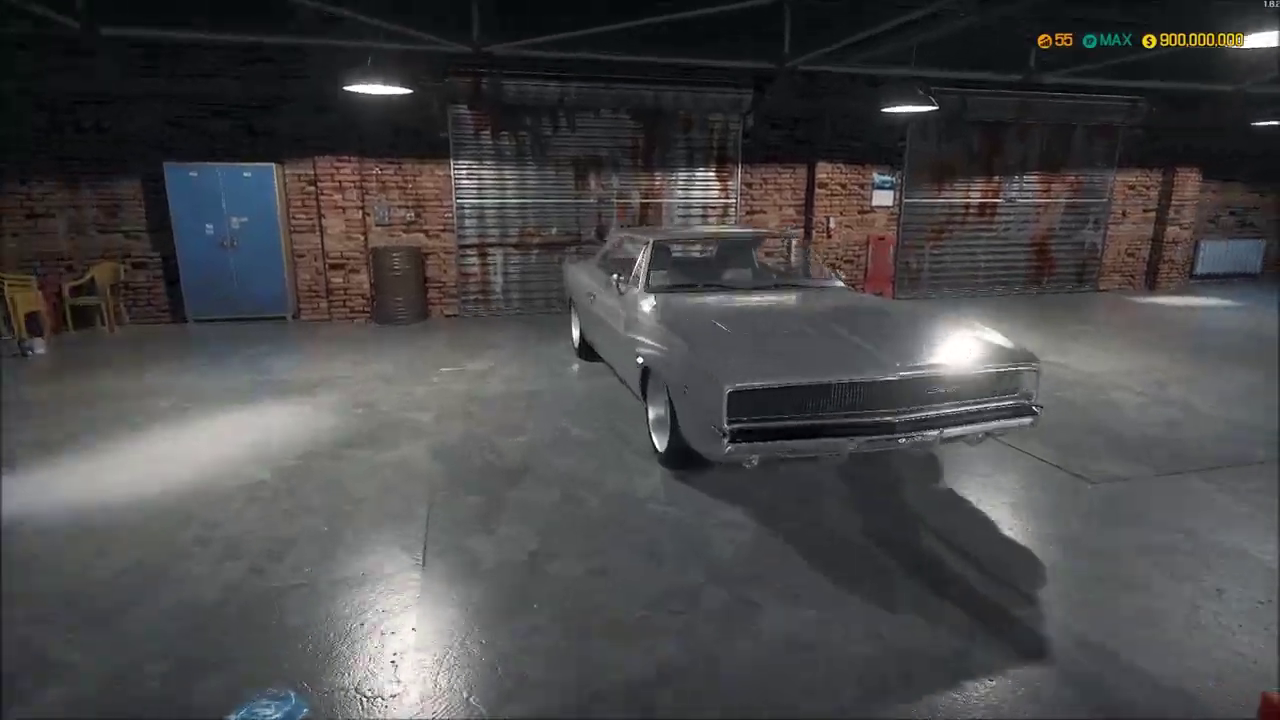
key("w")
key("a")
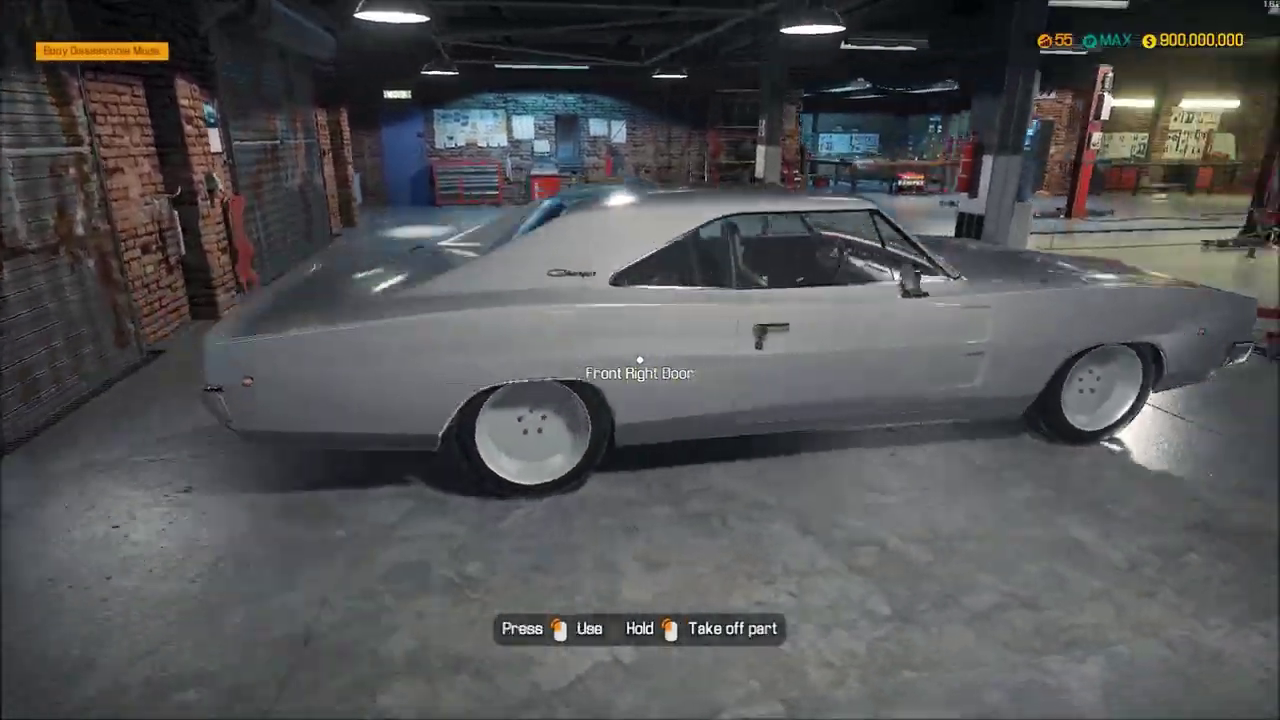
key("a")
key("w")
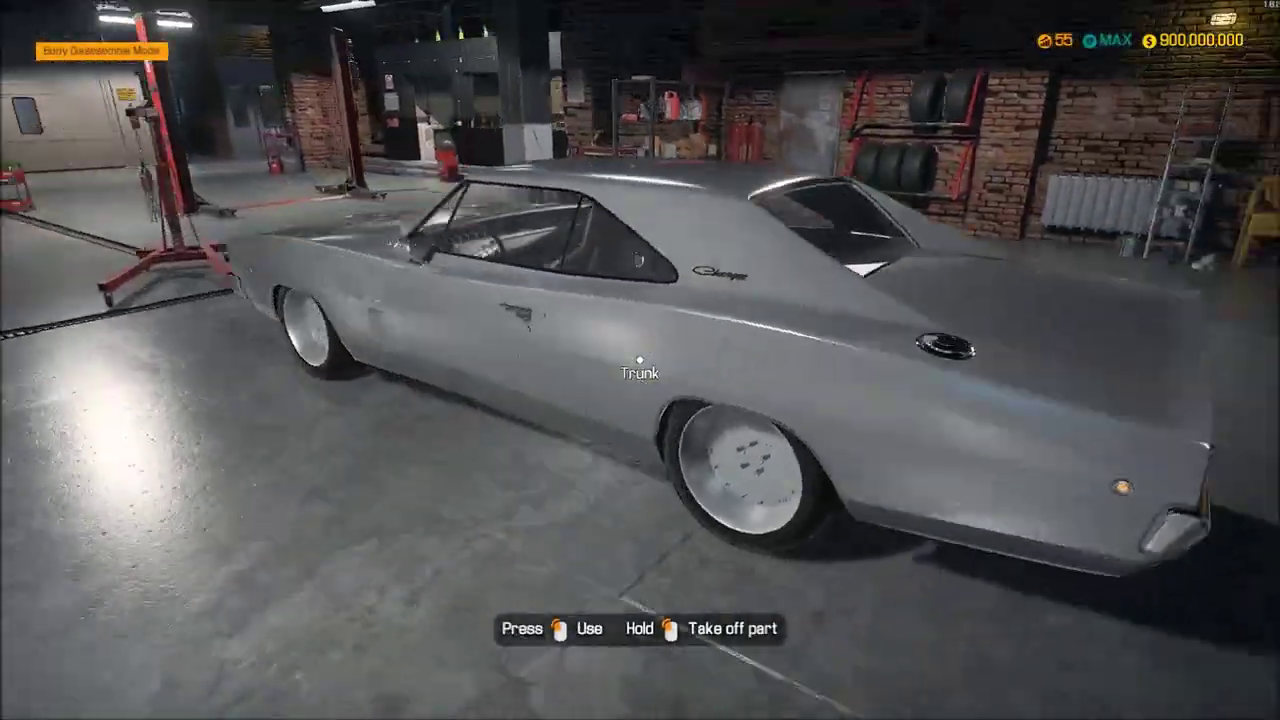
key("a")
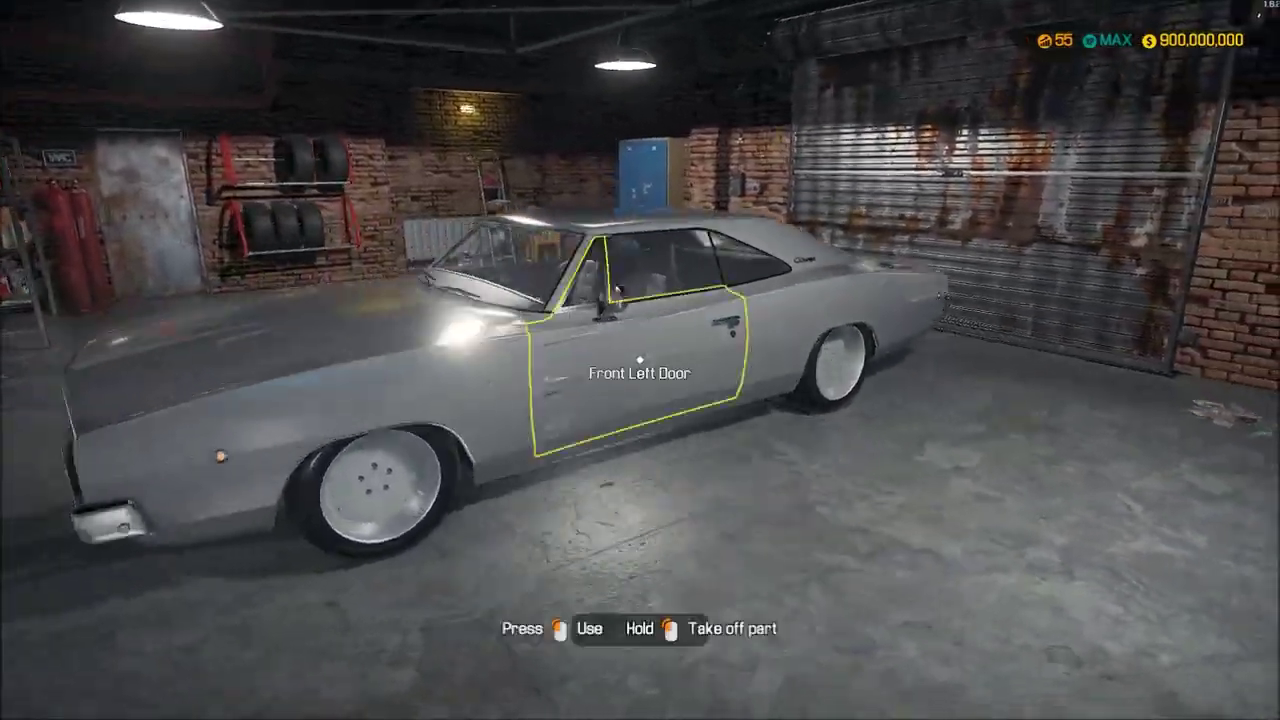